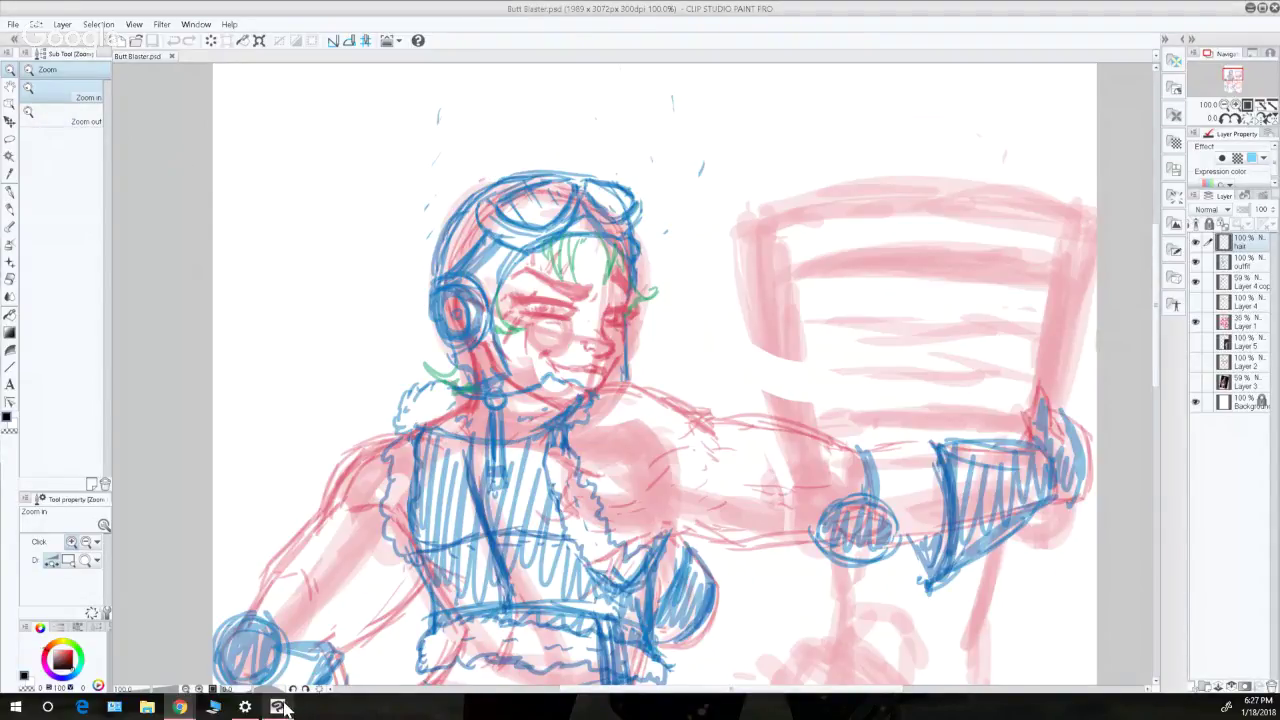
- Examine the full sketch, then the character's head and goggles close up at 200% zoom
{"action": "mouse_move", "coordinate": [292, 698]}
{"action": "left_click", "coordinate": [51, 113]}
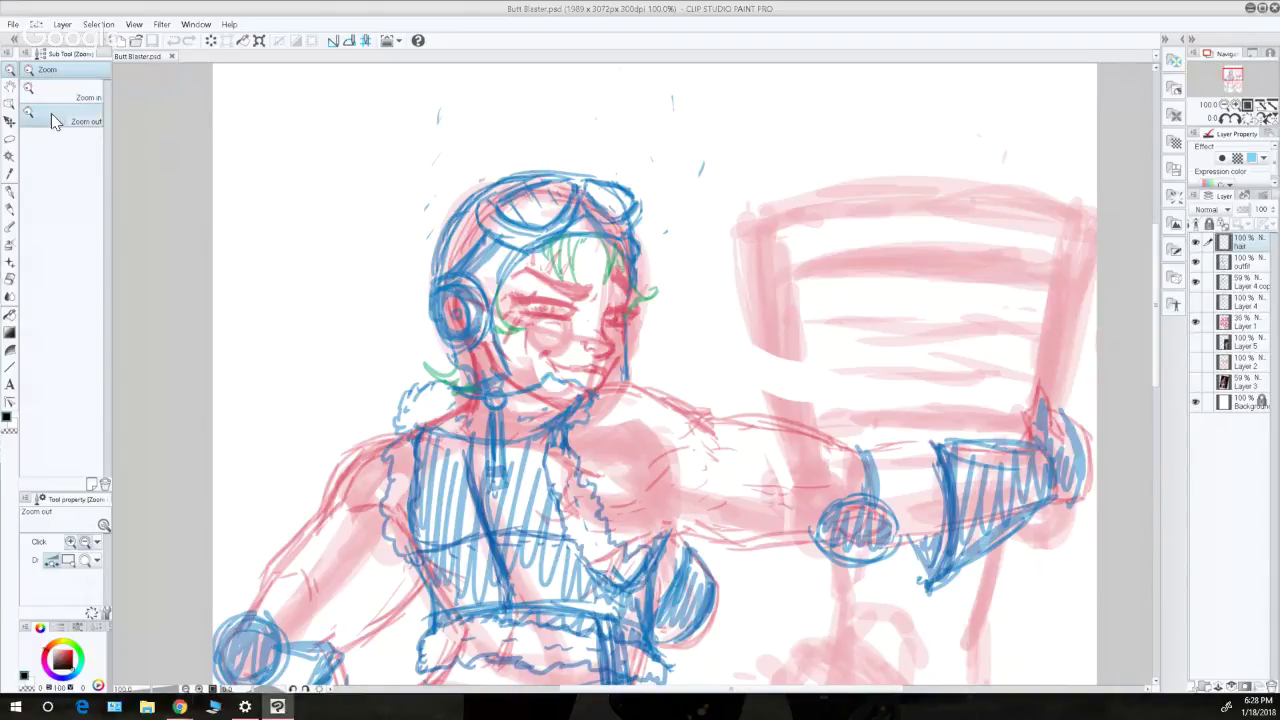
{"action": "left_click", "coordinate": [300, 187]}
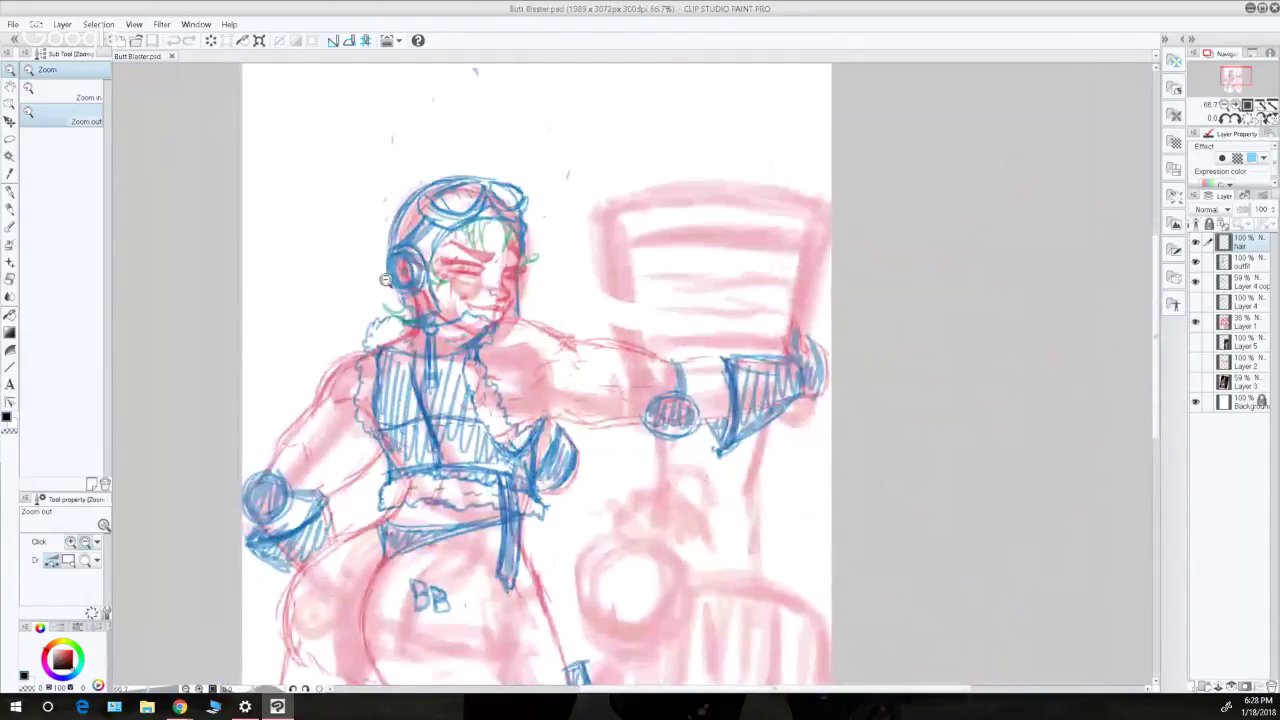
{"action": "left_click", "coordinate": [572, 417]}
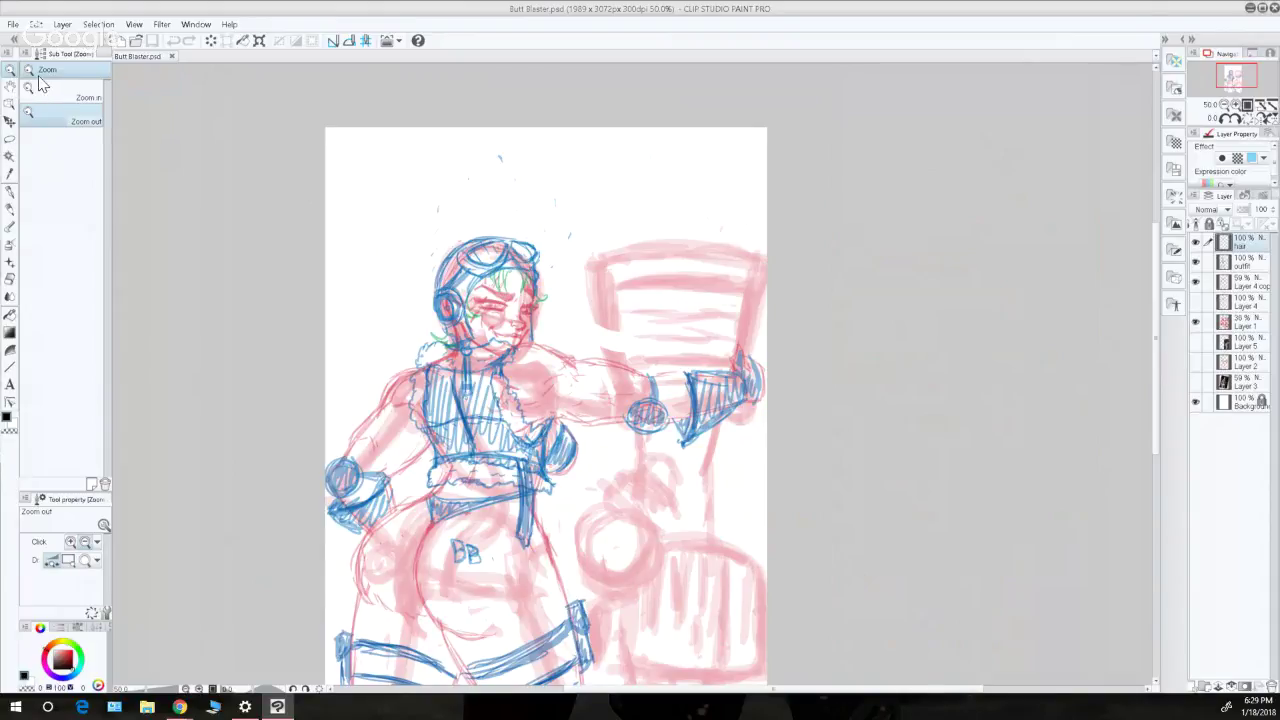
{"action": "left_click", "coordinate": [455, 278]}
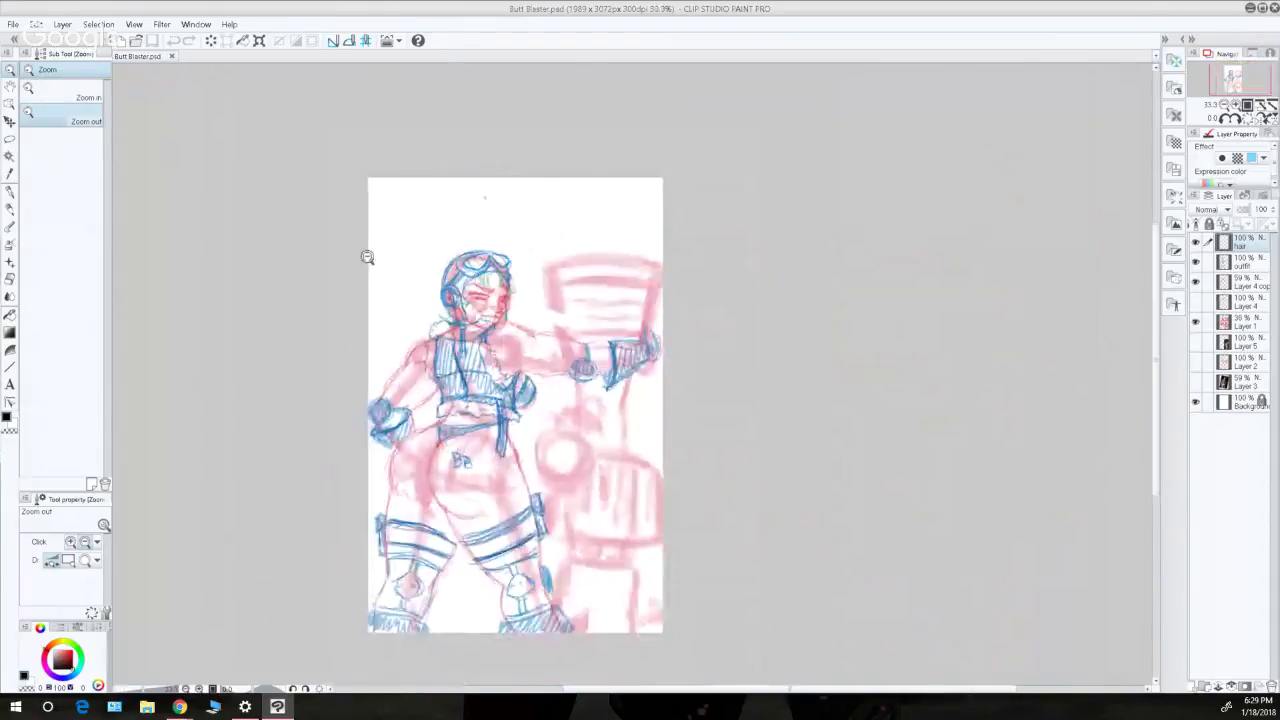
{"action": "left_click", "coordinate": [45, 96]}
{"action": "left_click", "coordinate": [413, 297]}
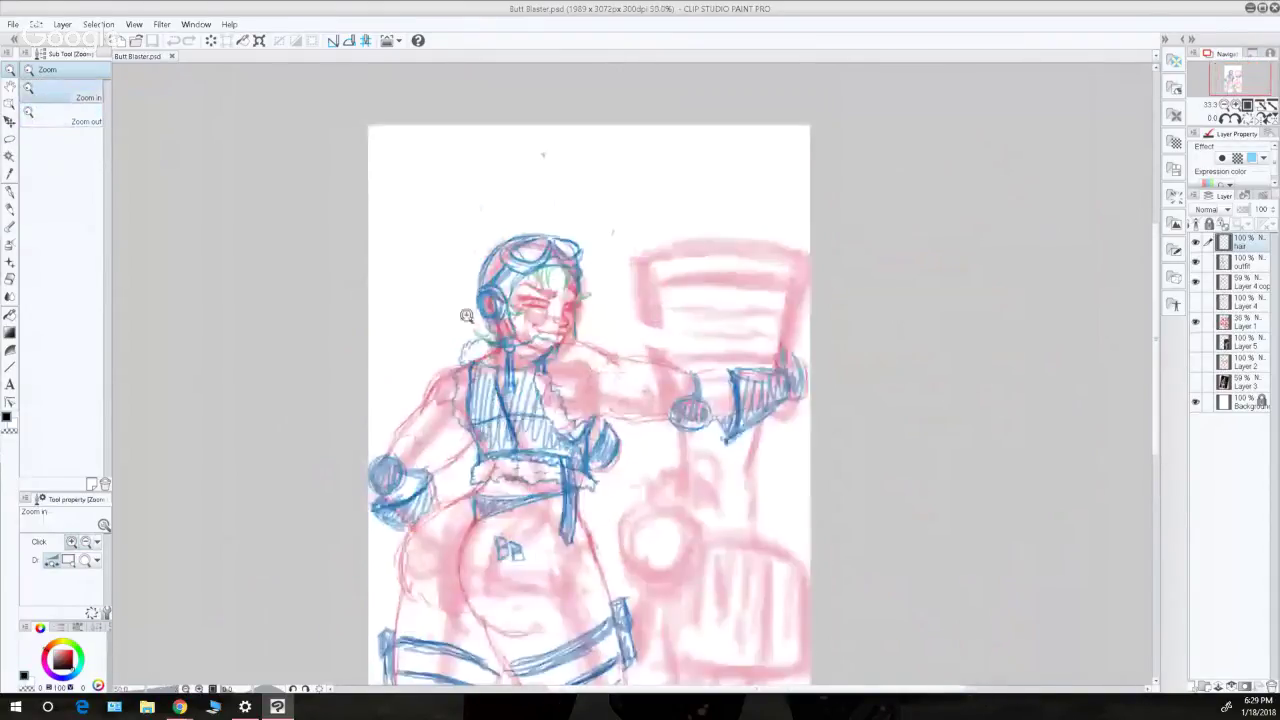
{"action": "left_click", "coordinate": [513, 306]}
{"action": "left_click", "coordinate": [497, 293]}
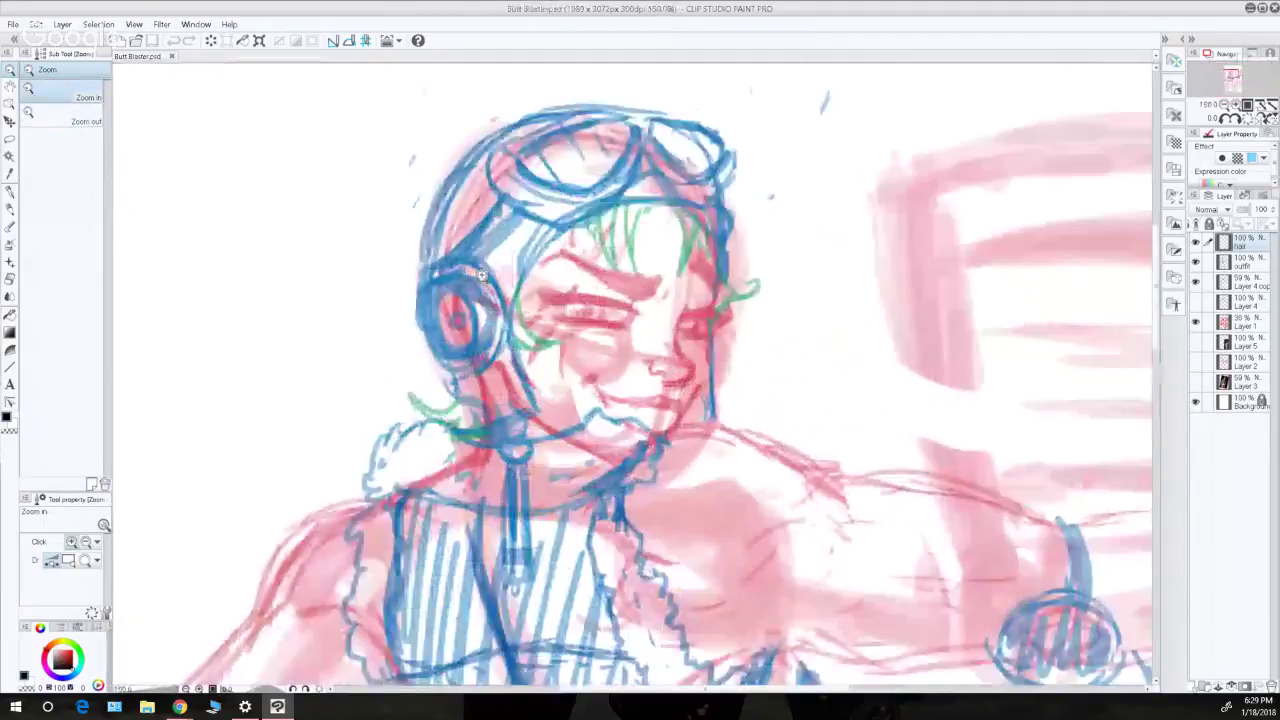
{"action": "left_click", "coordinate": [563, 295]}
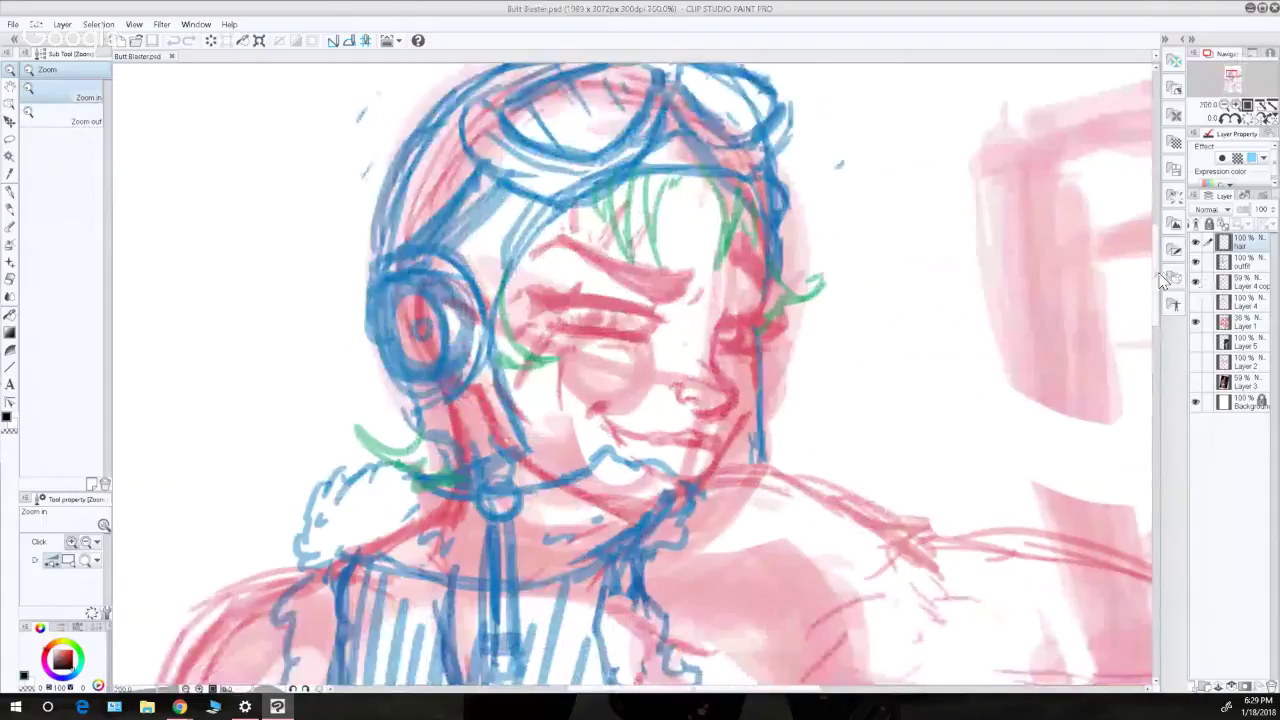
{"action": "left_click_drag", "start_coordinate": [1159, 275], "coordinate": [1157, 255]}
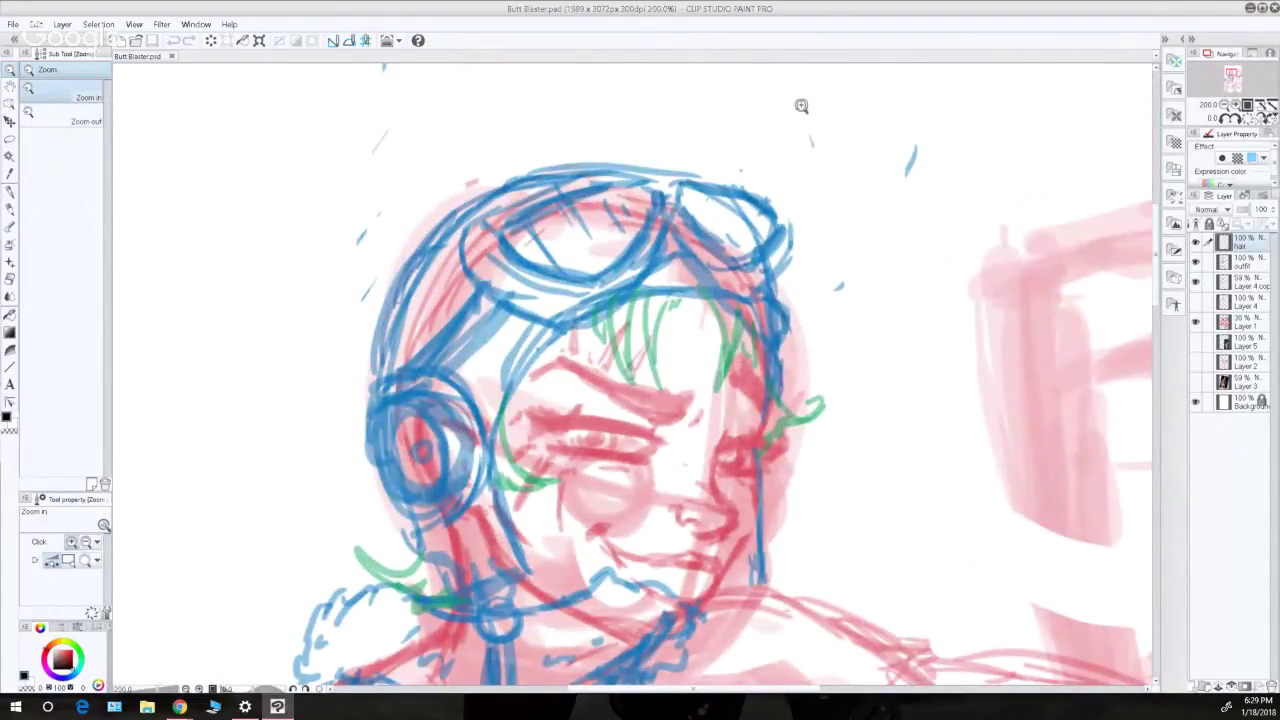
- Create a new vector layer named Vector above the hair layer
{"action": "left_click", "coordinate": [13, 24]}
{"action": "mouse_move", "coordinate": [58, 137]}
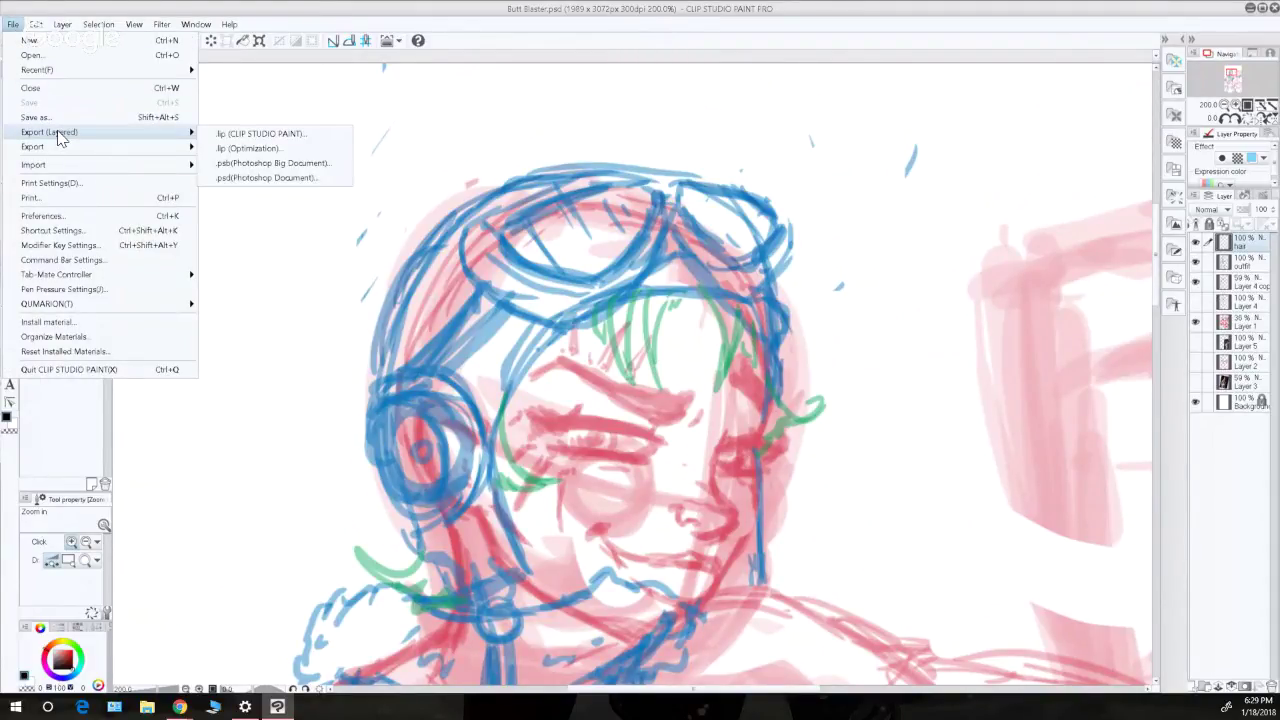
{"action": "mouse_move", "coordinate": [66, 29]}
{"action": "mouse_move", "coordinate": [80, 58]}
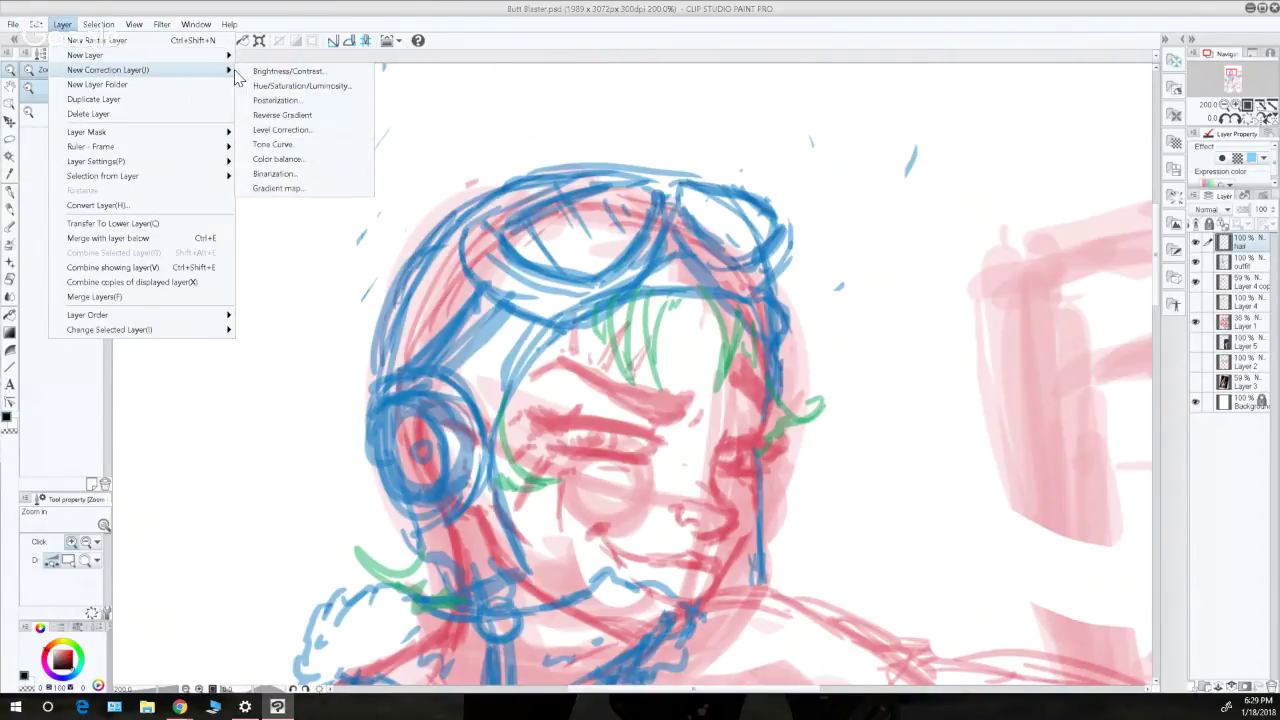
{"action": "mouse_move", "coordinate": [226, 58]}
{"action": "left_click", "coordinate": [270, 72]}
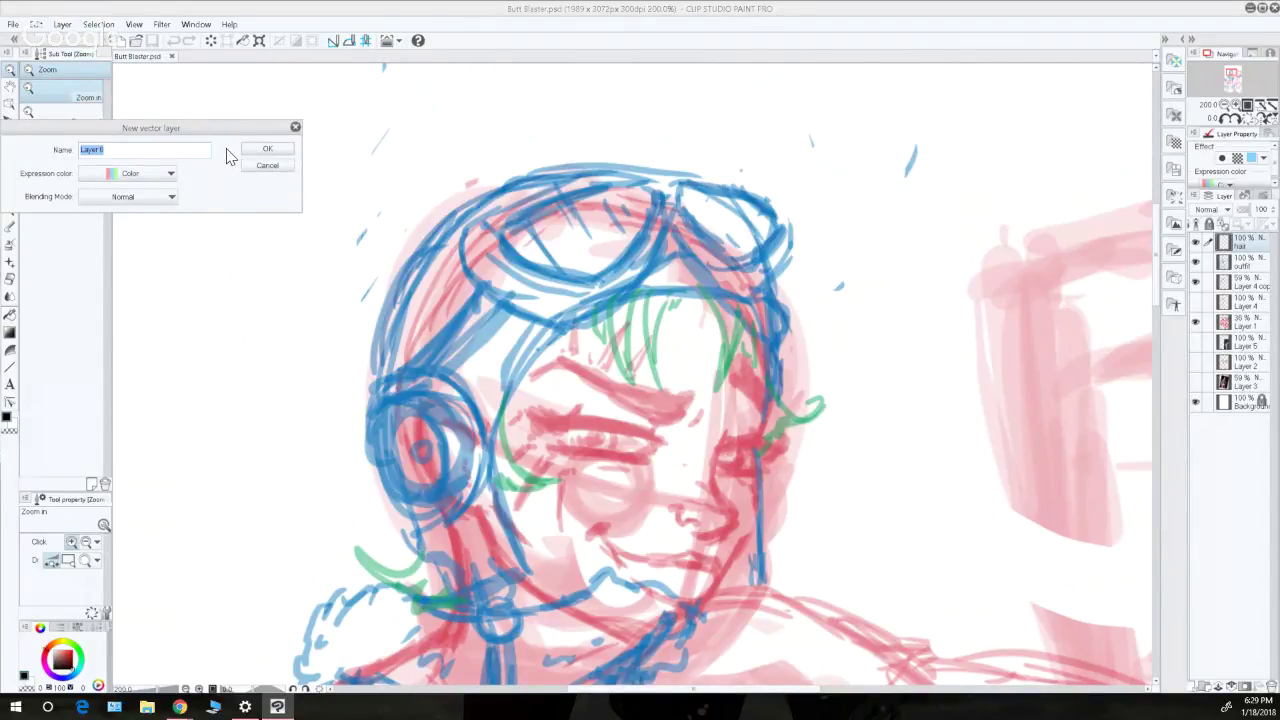
{"action": "type", "text": "Vector"}
{"action": "key", "text": "Return"}
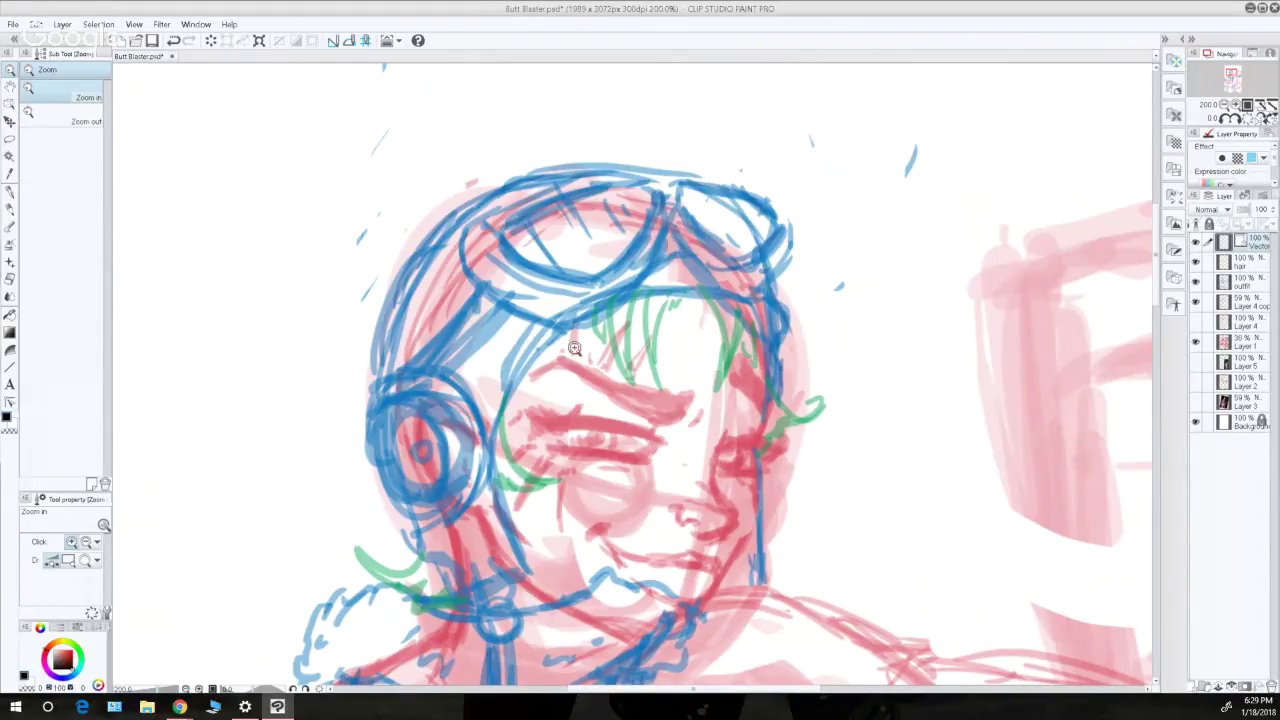
- Ink the near eyebrow with the G-pen at brush size 16, filling it solid black and adding a short frown crease beside it
{"action": "left_click", "coordinate": [10, 191]}
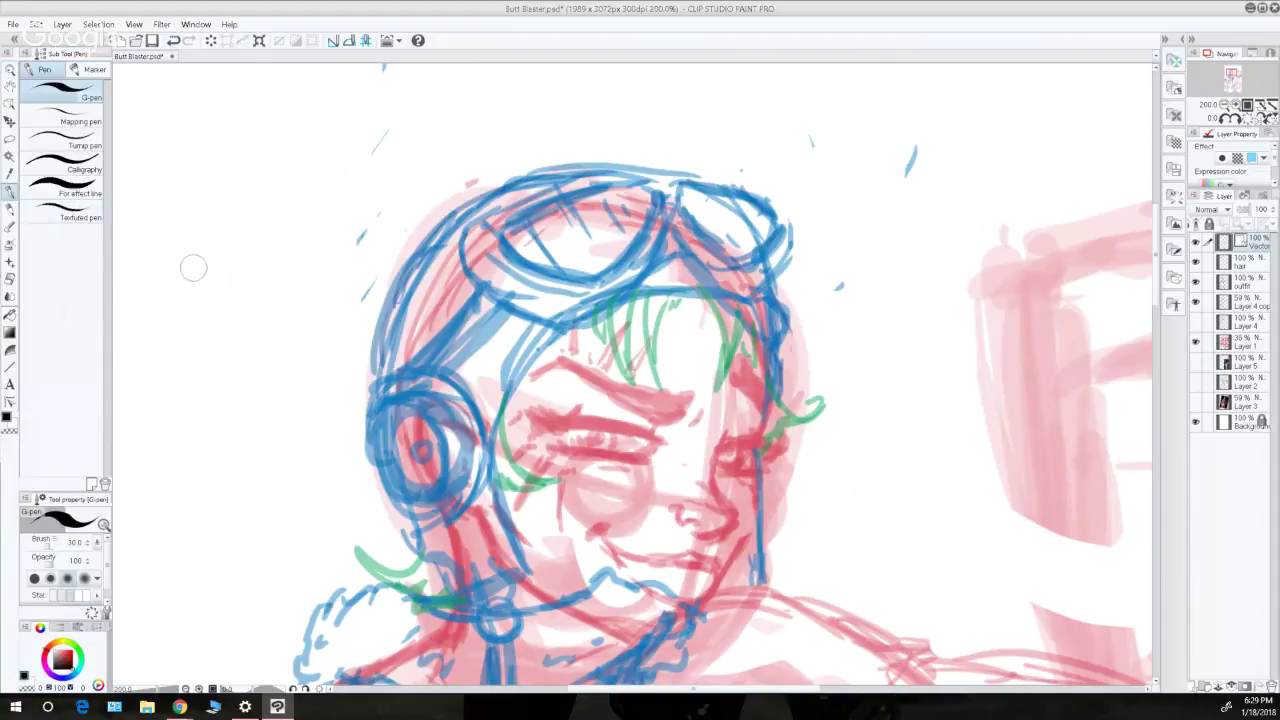
{"action": "left_click", "coordinate": [88, 546]}
{"action": "left_click_drag", "start_coordinate": [88, 553], "coordinate": [86, 553]}
{"action": "left_click_drag", "start_coordinate": [562, 361], "coordinate": [531, 381]}
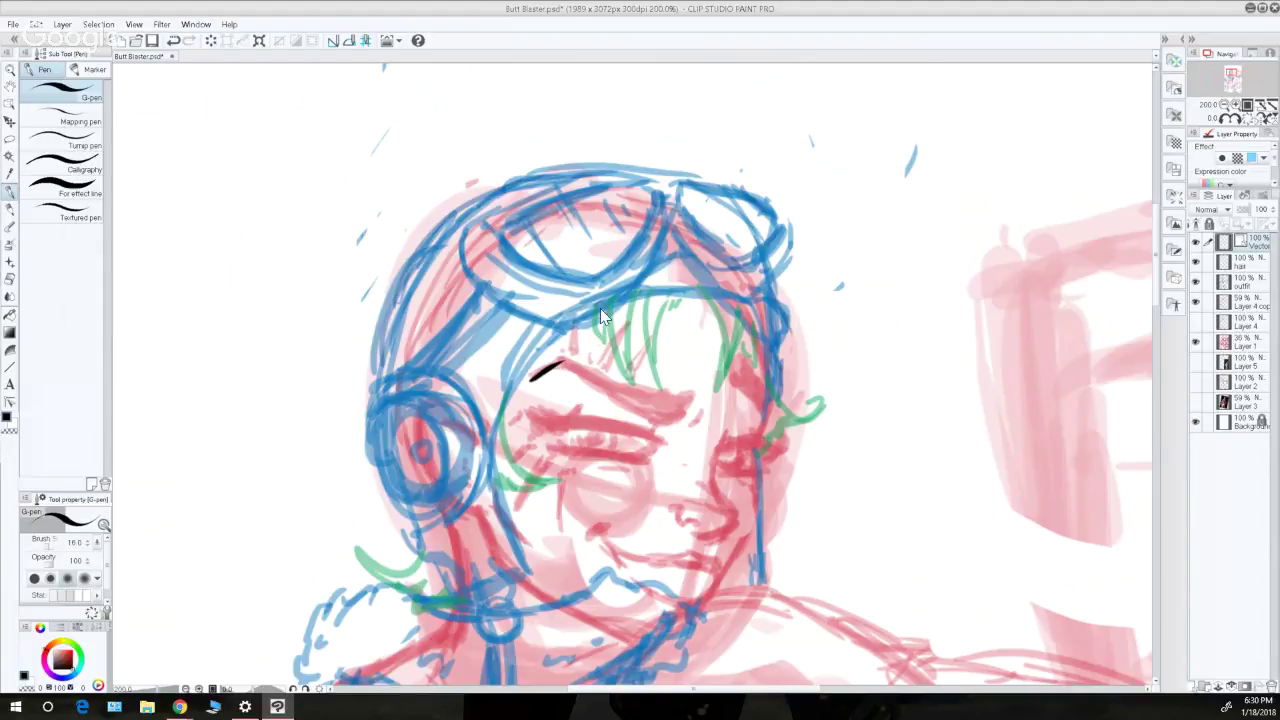
{"action": "key", "text": "ctrl+z"}
{"action": "mouse_move", "coordinate": [533, 375]}
{"action": "left_mouse_down"}
{"action": "mouse_move", "coordinate": [564, 359]}
{"action": "mouse_move", "coordinate": [676, 418]}
{"action": "left_mouse_up"}
{"action": "key", "text": "ctrl+z"}
{"action": "mouse_move", "coordinate": [565, 360]}
{"action": "left_mouse_down"}
{"action": "mouse_move", "coordinate": [628, 411]}
{"action": "mouse_move", "coordinate": [684, 406]}
{"action": "mouse_move", "coordinate": [633, 398]}
{"action": "mouse_move", "coordinate": [688, 391]}
{"action": "left_mouse_up"}
{"action": "key", "text": "ctrl+z"}
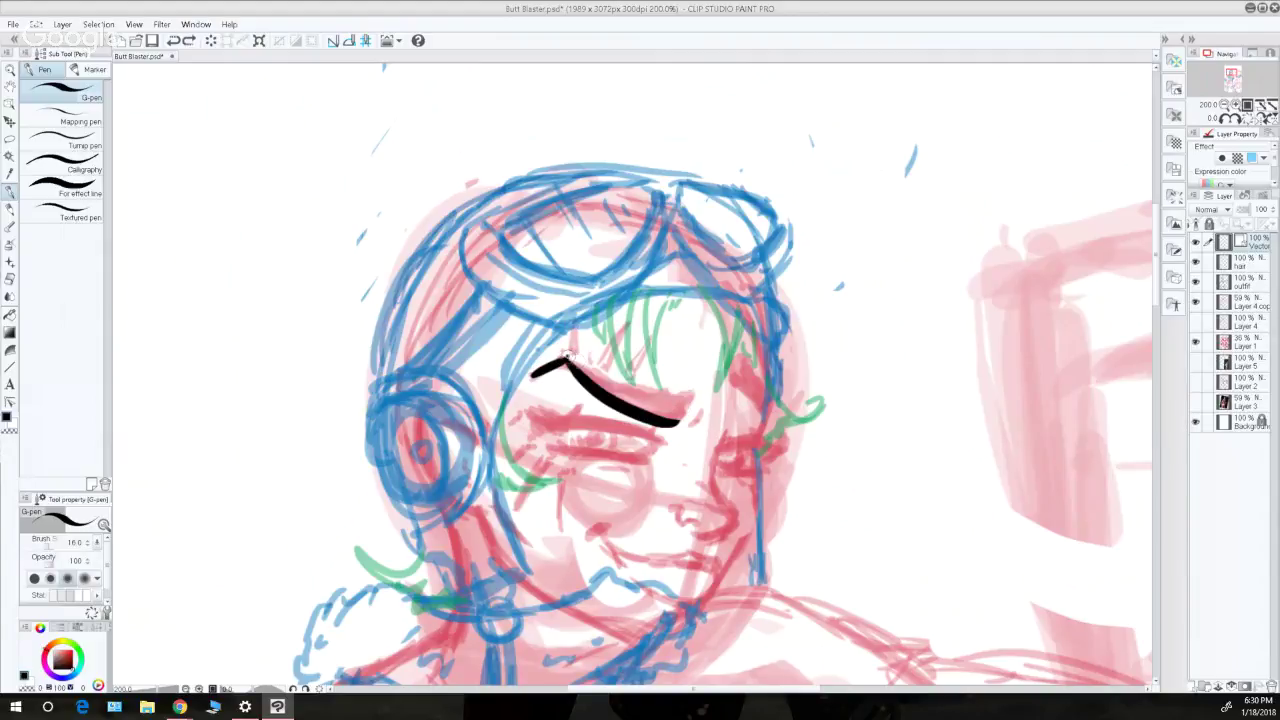
{"action": "left_click_drag", "start_coordinate": [568, 360], "coordinate": [693, 388]}
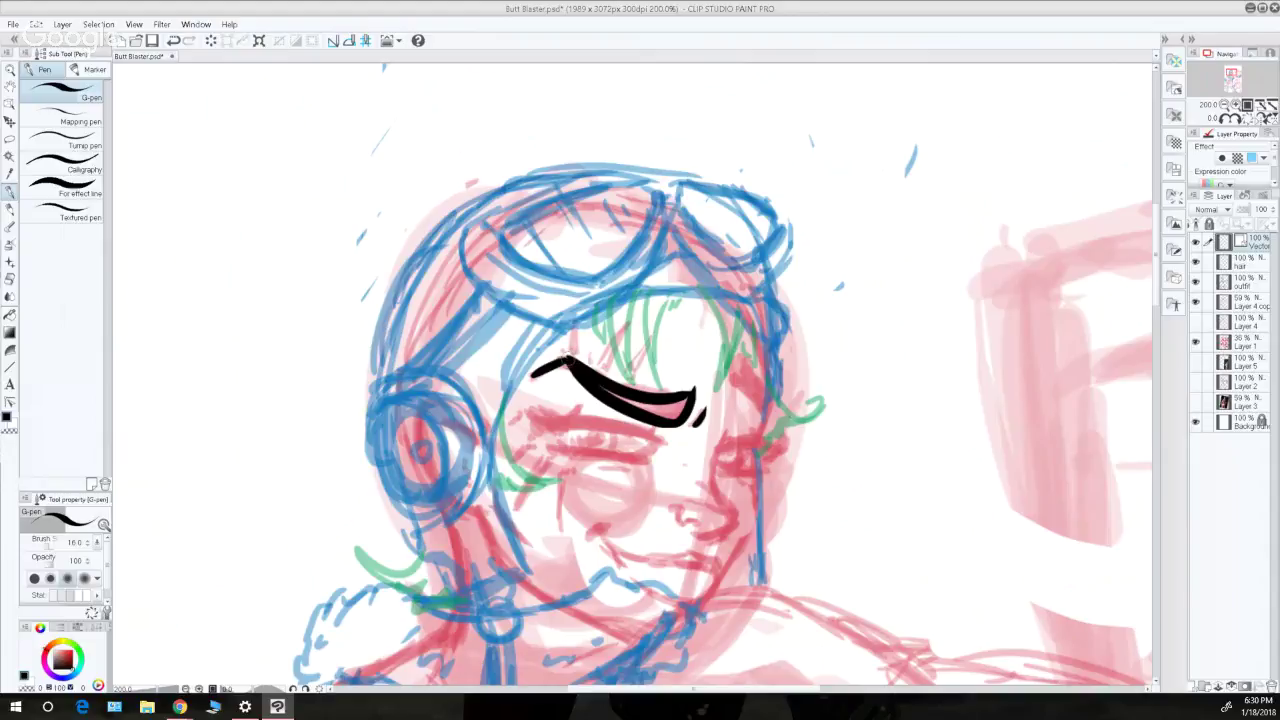
{"action": "mouse_move", "coordinate": [605, 388]}
{"action": "left_mouse_down"}
{"action": "mouse_move", "coordinate": [660, 411]}
{"action": "mouse_move", "coordinate": [690, 390]}
{"action": "left_mouse_up"}
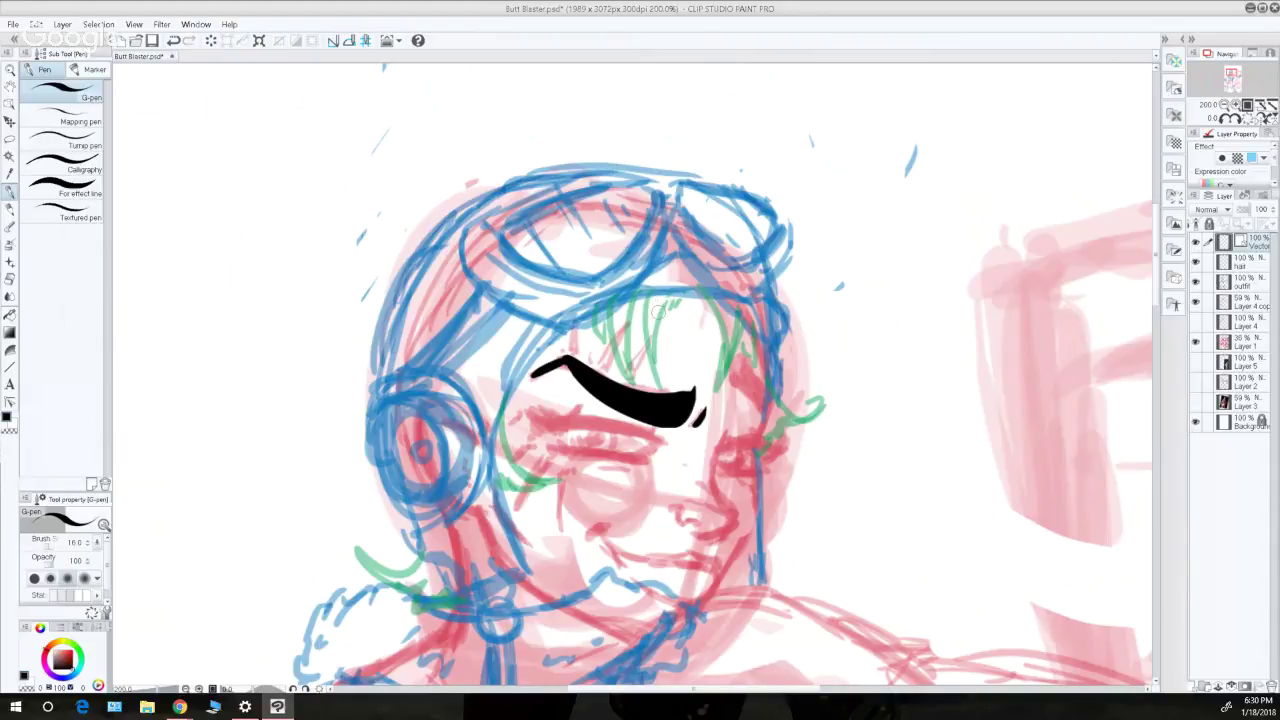
- Ink the near eye's upper eyelid as a curved line and add short eyelashes along it
{"action": "left_click_drag", "start_coordinate": [535, 435], "coordinate": [678, 452]}
{"action": "key", "text": "ctrl+z"}
{"action": "left_click_drag", "start_coordinate": [532, 430], "coordinate": [664, 450]}
{"action": "key", "text": "ctrl+z"}
{"action": "left_click_drag", "start_coordinate": [534, 434], "coordinate": [657, 446]}
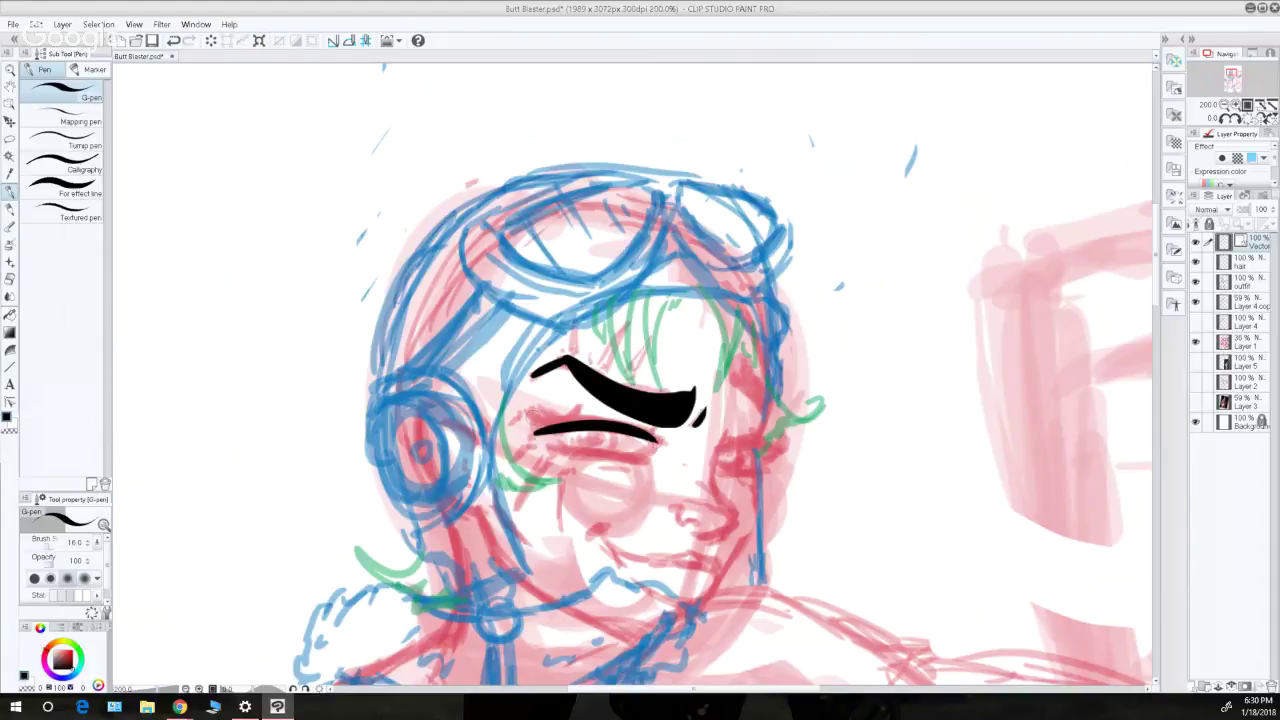
{"action": "mouse_move", "coordinate": [521, 408]}
{"action": "left_mouse_down"}
{"action": "mouse_move", "coordinate": [540, 434]}
{"action": "mouse_move", "coordinate": [550, 429]}
{"action": "mouse_move", "coordinate": [537, 413]}
{"action": "mouse_move", "coordinate": [566, 424]}
{"action": "left_mouse_up"}
{"action": "key", "text": "ctrl+z"}
{"action": "key", "text": "ctrl+z"}
{"action": "key", "text": "ctrl+z"}
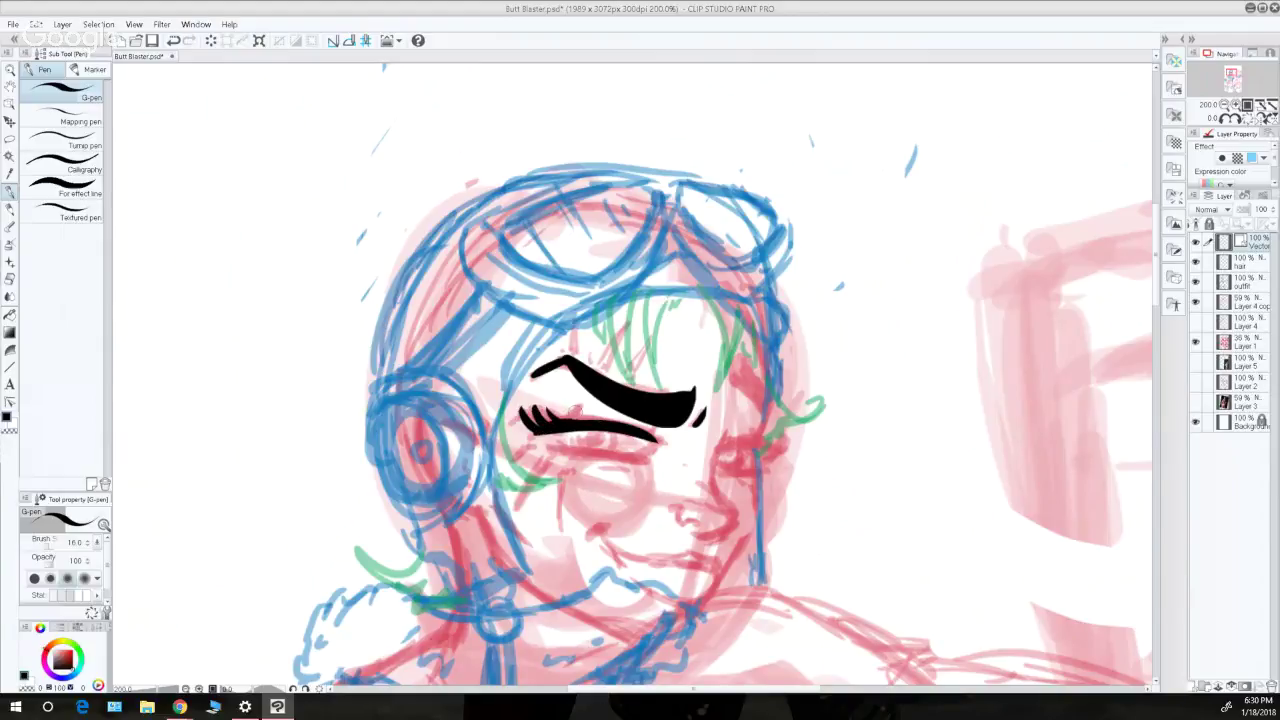
{"action": "left_click_drag", "start_coordinate": [566, 420], "coordinate": [587, 403]}
- Ink the near eye's lower eyelid, inner corner, iris and pupil
{"action": "left_click_drag", "start_coordinate": [542, 446], "coordinate": [640, 452]}
{"action": "key", "text": "ctrl+z"}
{"action": "mouse_move", "coordinate": [540, 448]}
{"action": "left_mouse_down"}
{"action": "mouse_move", "coordinate": [656, 466]}
{"action": "mouse_move", "coordinate": [656, 439]}
{"action": "left_mouse_up"}
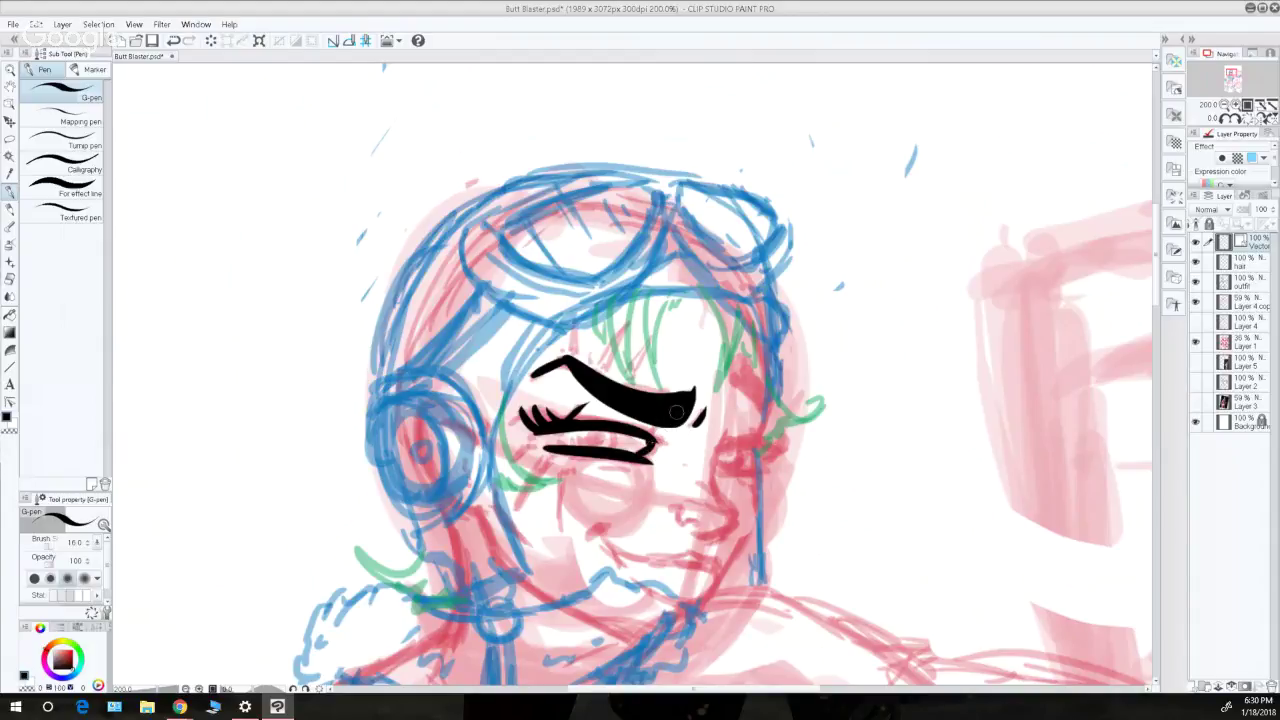
{"action": "left_click_drag", "start_coordinate": [653, 431], "coordinate": [648, 442]}
{"action": "mouse_move", "coordinate": [576, 438]}
{"action": "left_mouse_down"}
{"action": "mouse_move", "coordinate": [610, 426]}
{"action": "mouse_move", "coordinate": [612, 450]}
{"action": "mouse_move", "coordinate": [565, 446]}
{"action": "mouse_move", "coordinate": [583, 435]}
{"action": "left_mouse_up"}
{"action": "key", "text": "ctrl+z"}
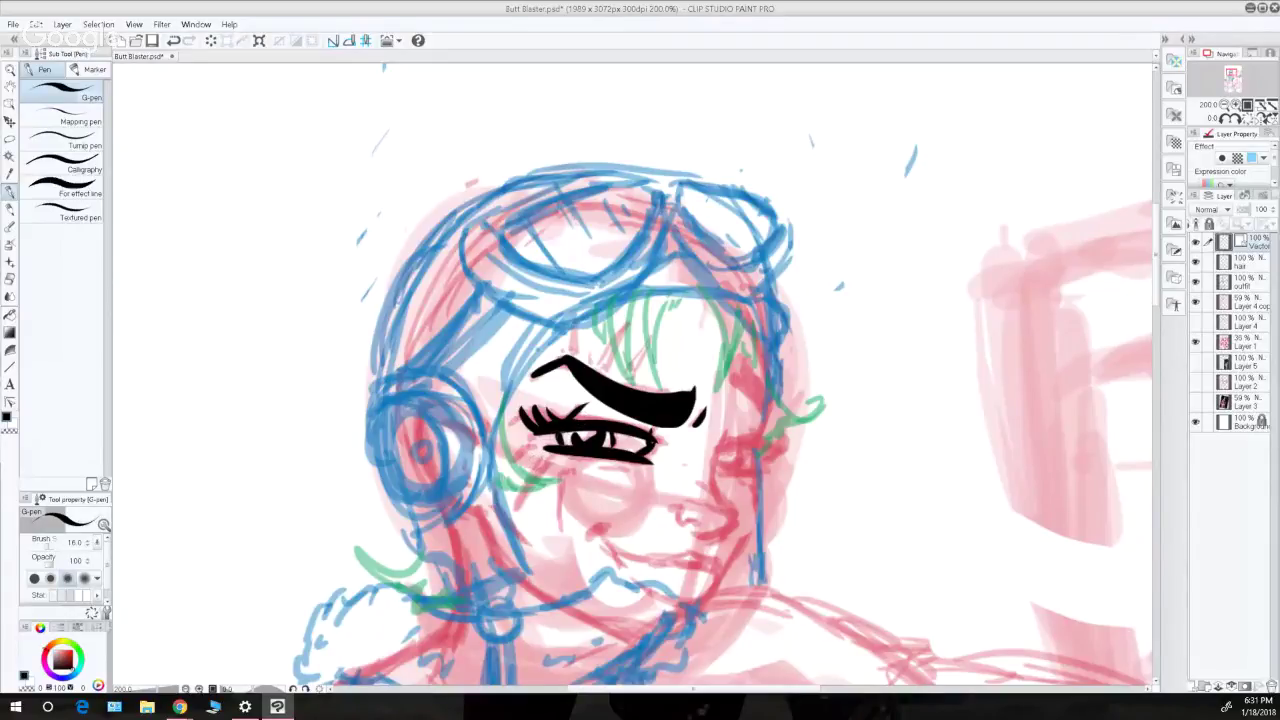
- Ink the curled hair lock on the cheek beside the near eye, following the green hair sketch
{"action": "left_click_drag", "start_coordinate": [508, 418], "coordinate": [573, 486]}
{"action": "key", "text": "ctrl+z"}
{"action": "mouse_move", "coordinate": [502, 421]}
{"action": "left_mouse_down"}
{"action": "mouse_move", "coordinate": [570, 460]}
{"action": "mouse_move", "coordinate": [561, 467]}
{"action": "mouse_move", "coordinate": [576, 459]}
{"action": "mouse_move", "coordinate": [548, 497]}
{"action": "mouse_move", "coordinate": [519, 513]}
{"action": "left_mouse_up"}
{"action": "key", "text": "ctrl+z"}
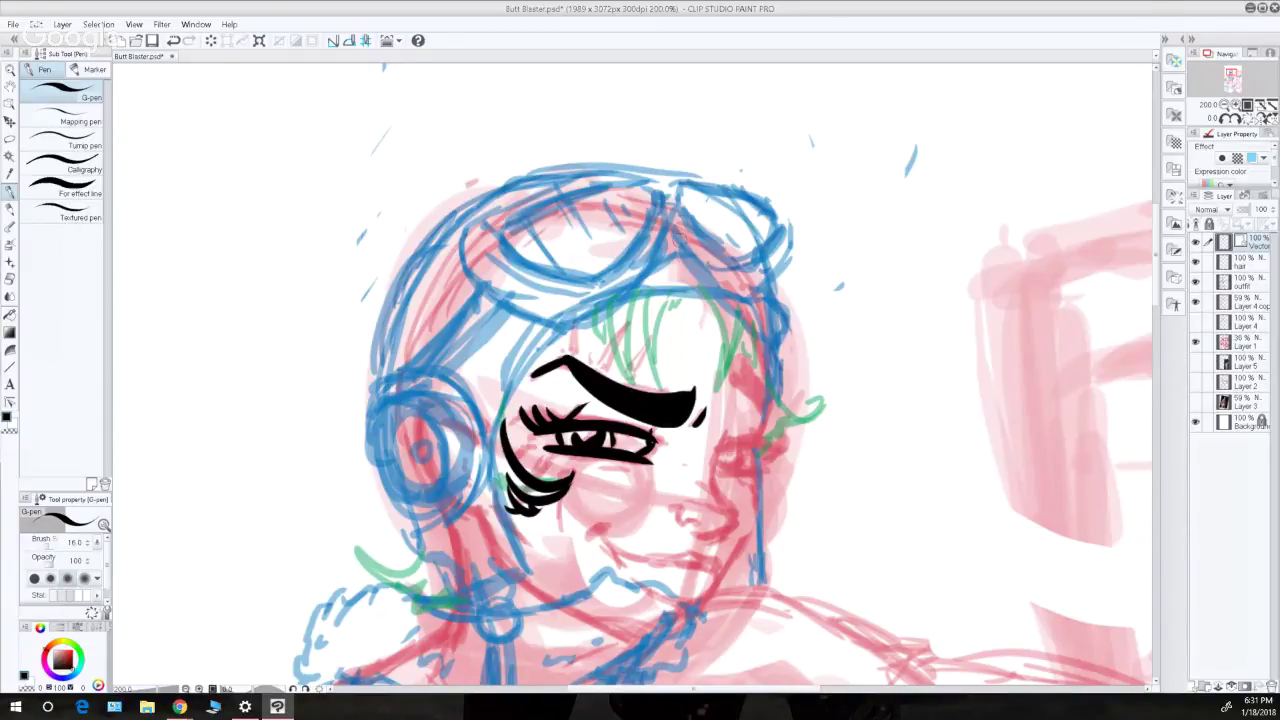
- Ink the curved lower outer rim of the near goggle, ending at the nose bridge
{"action": "mouse_move", "coordinate": [470, 218]}
{"action": "left_mouse_down"}
{"action": "mouse_move", "coordinate": [482, 295]}
{"action": "mouse_move", "coordinate": [466, 250]}
{"action": "mouse_move", "coordinate": [538, 326]}
{"action": "mouse_move", "coordinate": [463, 237]}
{"action": "mouse_move", "coordinate": [555, 340]}
{"action": "left_mouse_up"}
{"action": "key", "text": "ctrl+z"}
{"action": "key", "text": "ctrl+z"}
{"action": "key", "text": "ctrl+z"}
{"action": "mouse_move", "coordinate": [466, 222]}
{"action": "left_mouse_down"}
{"action": "mouse_move", "coordinate": [542, 324]}
{"action": "mouse_move", "coordinate": [574, 334]}
{"action": "mouse_move", "coordinate": [620, 316]}
{"action": "mouse_move", "coordinate": [672, 206]}
{"action": "left_mouse_up"}
{"action": "key", "text": "ctrl+z"}
{"action": "key", "text": "ctrl+z"}
{"action": "key", "text": "ctrl+z"}
{"action": "key", "text": "ctrl+z"}
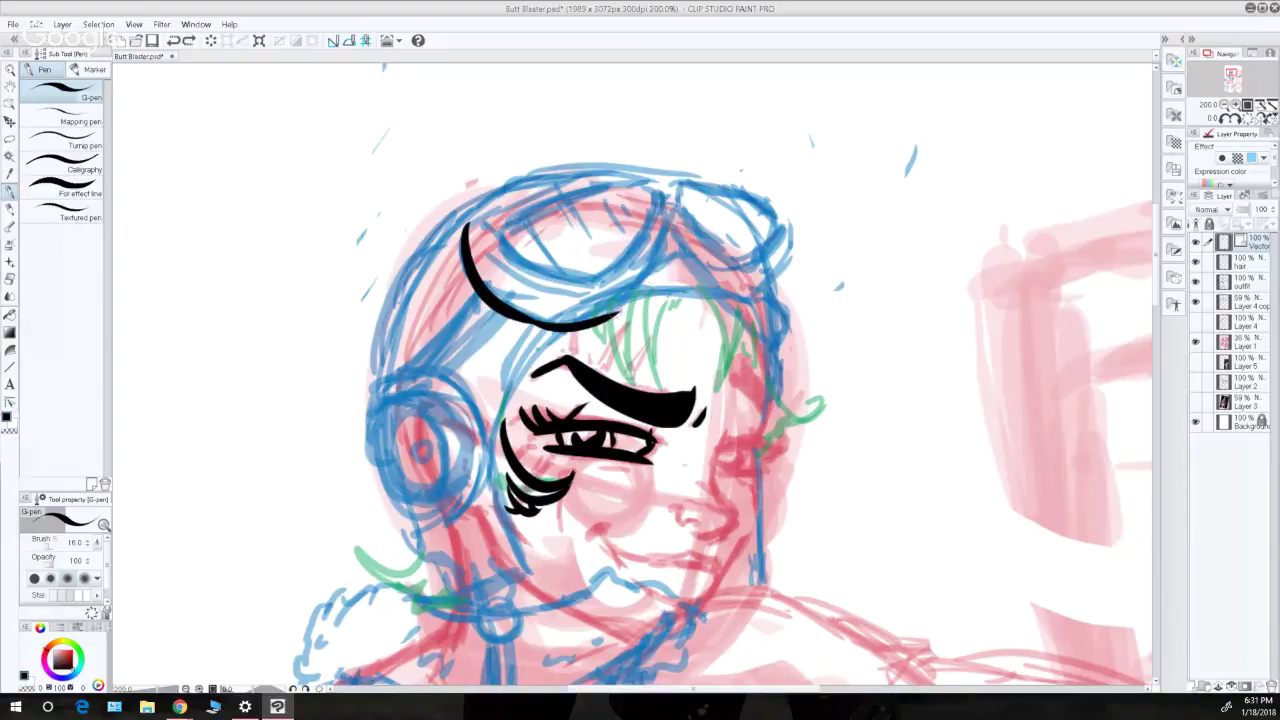
{"action": "left_click_drag", "start_coordinate": [618, 318], "coordinate": [670, 220]}
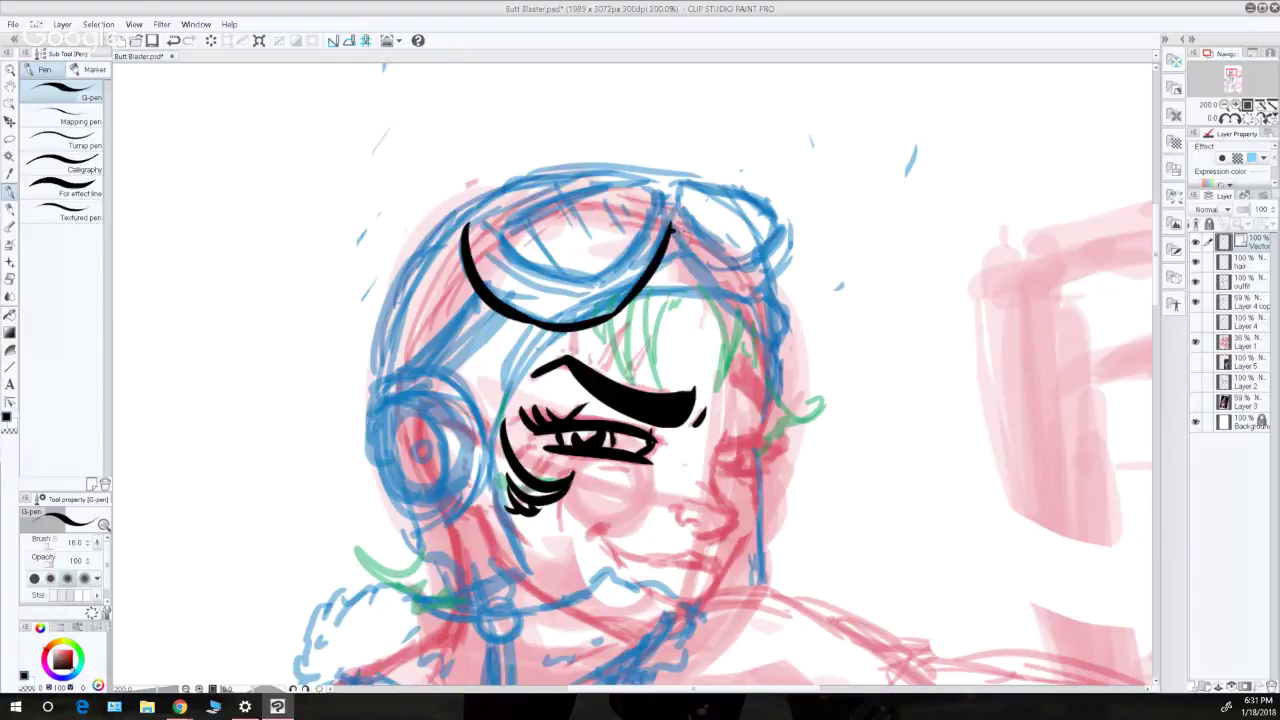
- Ink the lower outer rim of the far goggle and the upper outer rim of the near goggle
{"action": "left_click_drag", "start_coordinate": [670, 226], "coordinate": [726, 296]}
{"action": "key", "text": "ctrl+z"}
{"action": "left_click_drag", "start_coordinate": [671, 229], "coordinate": [743, 298]}
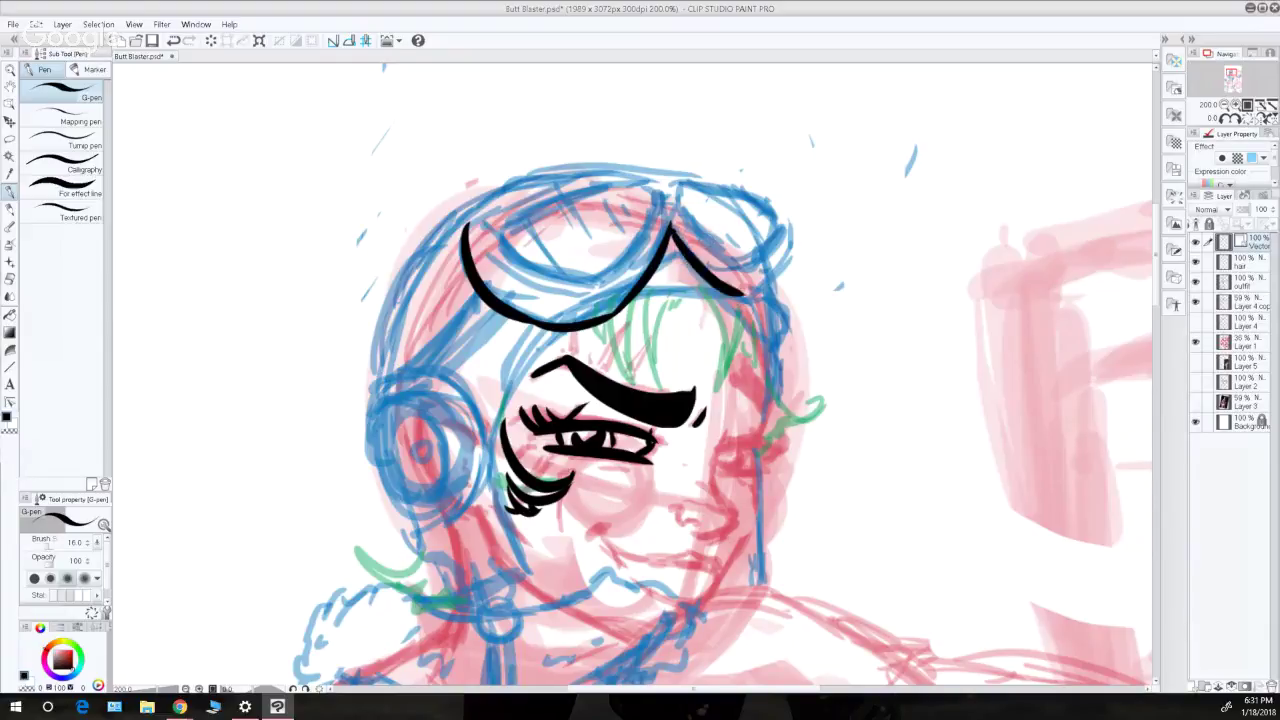
{"action": "key", "text": "ctrl+z"}
{"action": "mouse_move", "coordinate": [672, 230]}
{"action": "left_mouse_down"}
{"action": "mouse_move", "coordinate": [750, 305]}
{"action": "mouse_move", "coordinate": [778, 276]}
{"action": "mouse_move", "coordinate": [785, 223]}
{"action": "left_mouse_up"}
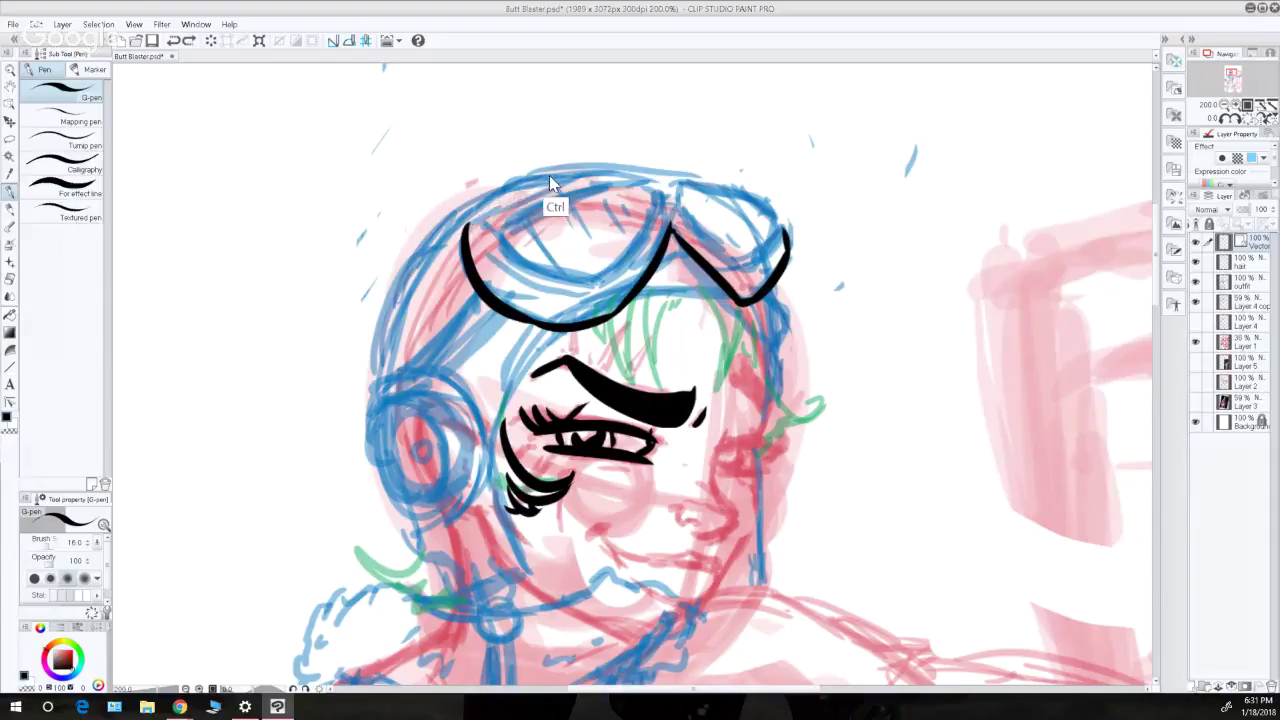
{"action": "left_click_drag", "start_coordinate": [462, 234], "coordinate": [582, 178]}
- Ink the slanted top edge of the near goggle's lens inside the rim
{"action": "left_click_drag", "start_coordinate": [494, 228], "coordinate": [660, 186]}
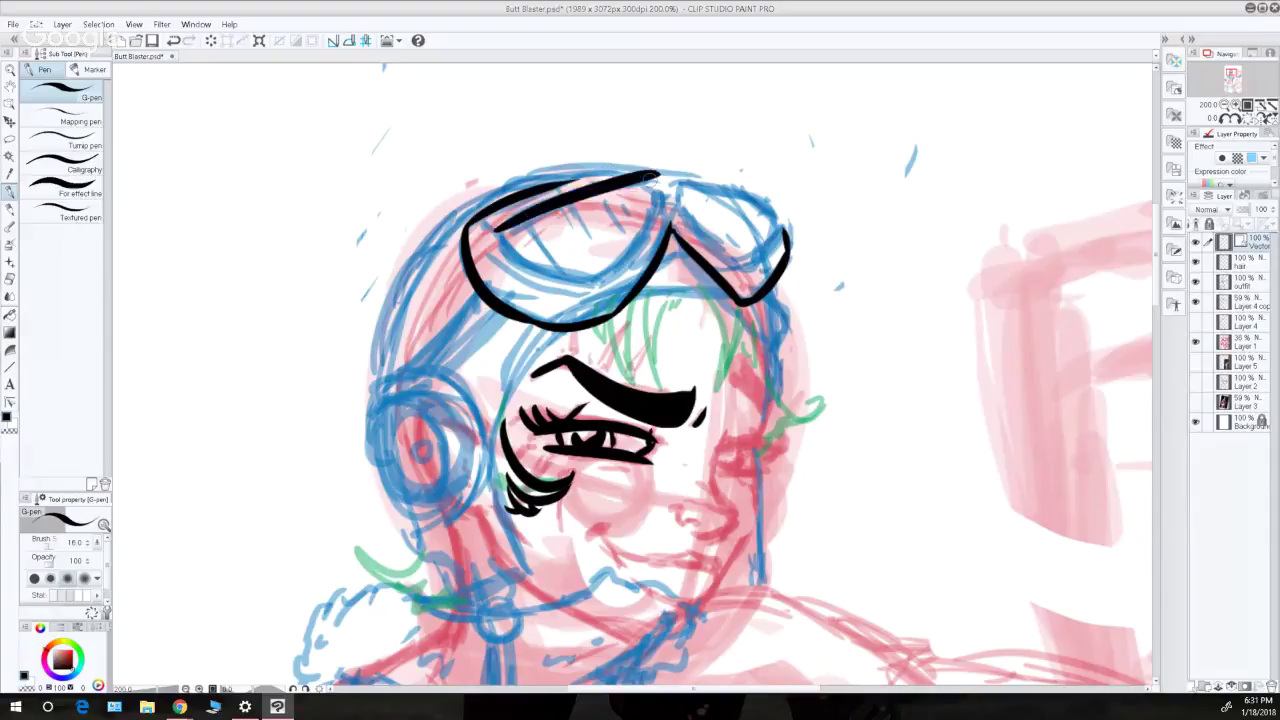
{"action": "key", "text": "ctrl+z"}
{"action": "left_click_drag", "start_coordinate": [492, 230], "coordinate": [663, 187]}
{"action": "key", "text": "ctrl+z"}
{"action": "left_click_drag", "start_coordinate": [500, 233], "coordinate": [653, 186]}
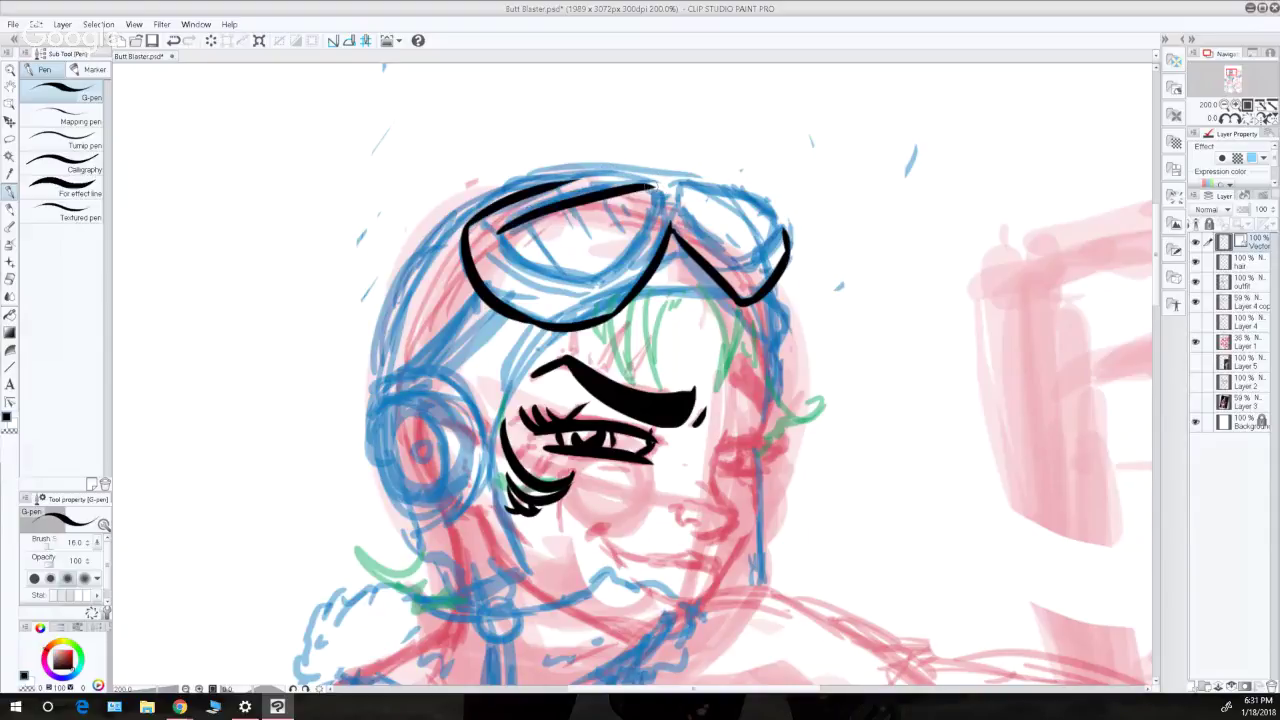
- Ink the curved lower edge of the near goggle's lens, closing the lens outline beside the nose bridge
{"action": "left_click_drag", "start_coordinate": [501, 233], "coordinate": [556, 271]}
{"action": "key", "text": "ctrl+z"}
{"action": "mouse_move", "coordinate": [501, 230]}
{"action": "left_mouse_down"}
{"action": "mouse_move", "coordinate": [582, 282]}
{"action": "mouse_move", "coordinate": [572, 277]}
{"action": "mouse_move", "coordinate": [601, 280]}
{"action": "left_mouse_up"}
{"action": "key", "text": "ctrl+z"}
{"action": "key", "text": "ctrl+z"}
{"action": "mouse_move", "coordinate": [497, 228]}
{"action": "left_mouse_down"}
{"action": "mouse_move", "coordinate": [608, 278]}
{"action": "mouse_move", "coordinate": [657, 188]}
{"action": "left_mouse_up"}
{"action": "key", "text": "ctrl+z"}
{"action": "left_click_drag", "start_coordinate": [592, 282], "coordinate": [656, 186]}
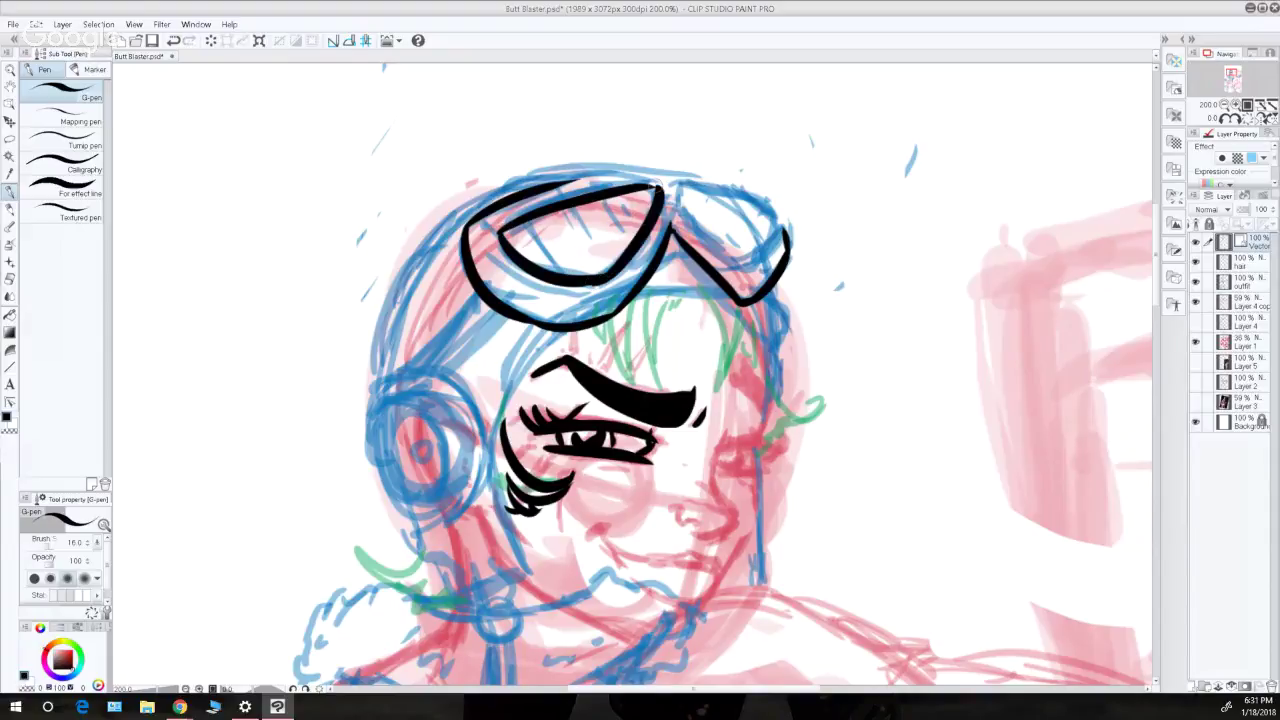
{"action": "key", "text": "ctrl+z"}
{"action": "mouse_move", "coordinate": [600, 280]}
{"action": "left_mouse_down"}
{"action": "mouse_move", "coordinate": [630, 254]}
{"action": "mouse_move", "coordinate": [660, 184]}
{"action": "mouse_move", "coordinate": [652, 228]}
{"action": "mouse_move", "coordinate": [660, 185]}
{"action": "left_mouse_up"}
{"action": "key", "text": "ctrl+z"}
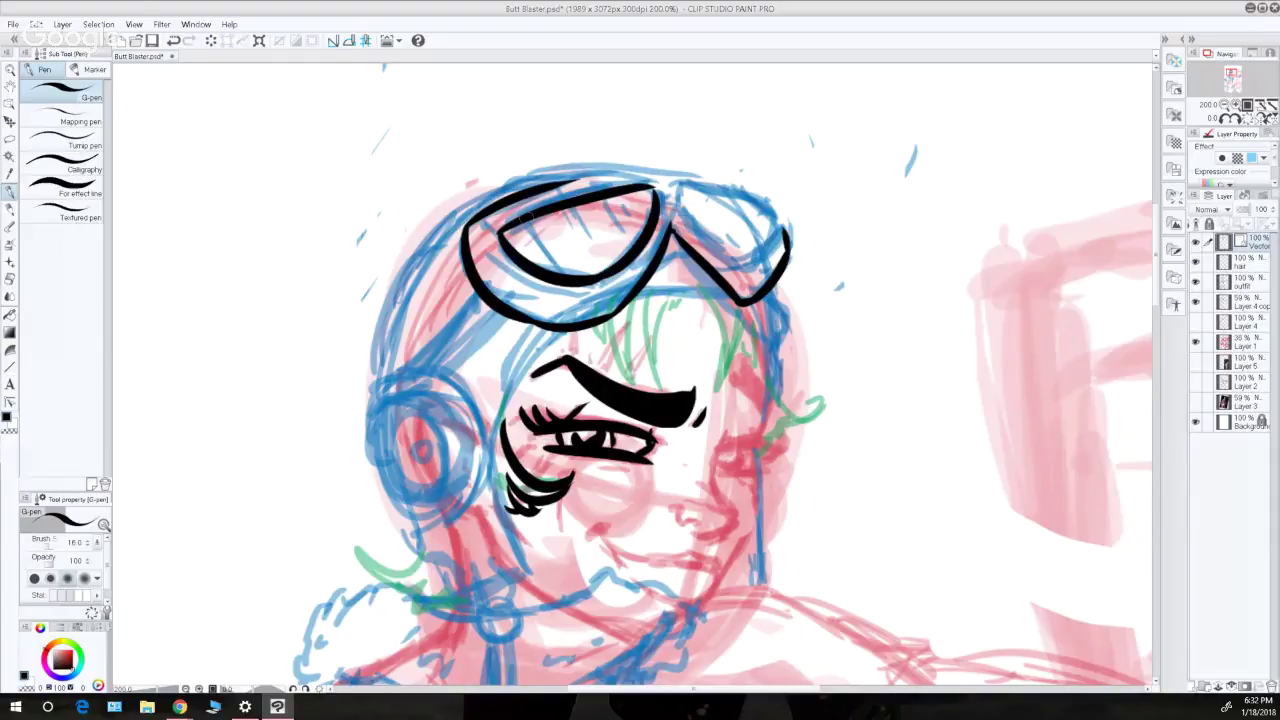
- Ink short reflection marks inside the near goggle's lens along its upper and lower edges
{"action": "key", "text": "ctrl+z"}
{"action": "left_click_drag", "start_coordinate": [523, 220], "coordinate": [545, 251]}
{"action": "mouse_move", "coordinate": [562, 208]}
{"action": "left_mouse_down"}
{"action": "mouse_move", "coordinate": [584, 244]}
{"action": "mouse_move", "coordinate": [565, 237]}
{"action": "mouse_move", "coordinate": [597, 243]}
{"action": "mouse_move", "coordinate": [582, 225]}
{"action": "mouse_move", "coordinate": [632, 224]}
{"action": "left_mouse_up"}
{"action": "key", "text": "ctrl+z"}
{"action": "key", "text": "ctrl+z"}
{"action": "key", "text": "ctrl+z"}
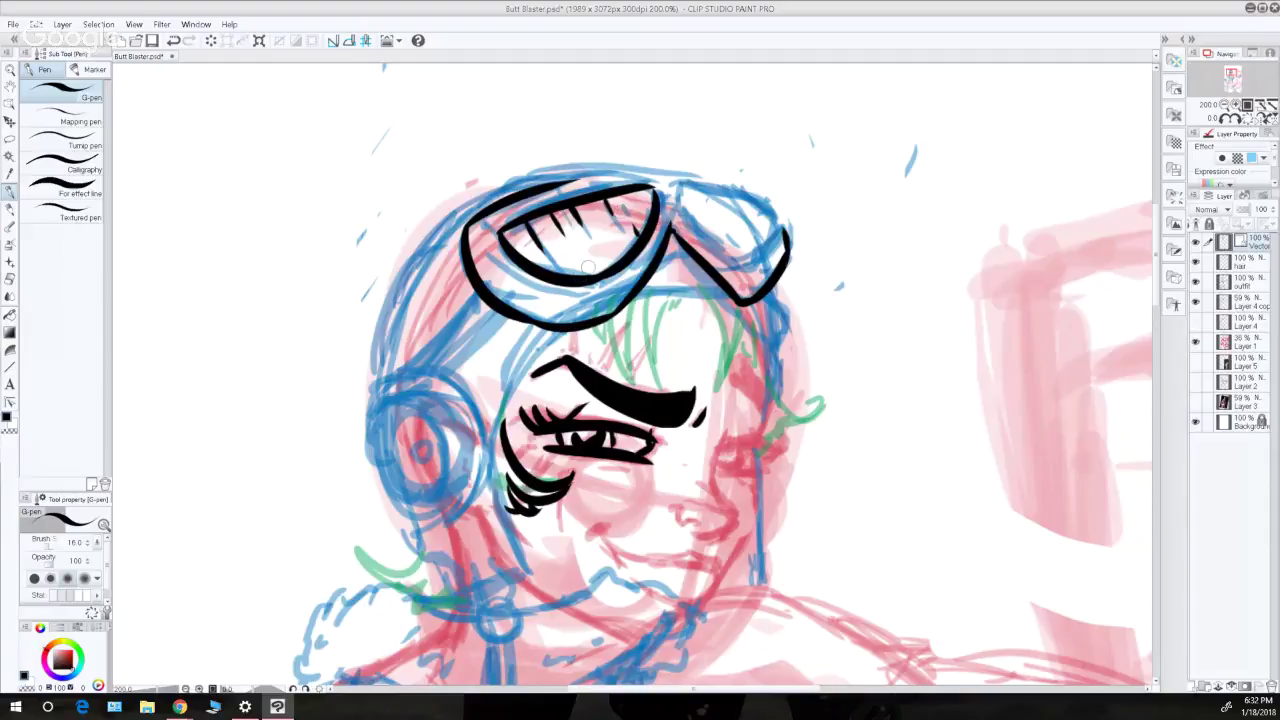
{"action": "left_click_drag", "start_coordinate": [600, 273], "coordinate": [596, 255]}
{"action": "key", "text": "ctrl+z"}
- Ink the goggles' top rim across both lenses and join it to the far goggle's outer side
{"action": "left_click_drag", "start_coordinate": [540, 186], "coordinate": [718, 168]}
{"action": "key", "text": "ctrl+z"}
{"action": "left_click_drag", "start_coordinate": [560, 180], "coordinate": [765, 185]}
{"action": "key", "text": "ctrl+z"}
{"action": "left_click_drag", "start_coordinate": [560, 182], "coordinate": [800, 196]}
{"action": "key", "text": "ctrl+z"}
{"action": "mouse_move", "coordinate": [560, 182]}
{"action": "left_mouse_down"}
{"action": "mouse_move", "coordinate": [800, 198]}
{"action": "mouse_move", "coordinate": [791, 262]}
{"action": "left_mouse_up"}
{"action": "key", "text": "ctrl+z"}
{"action": "left_click_drag", "start_coordinate": [778, 196], "coordinate": [791, 262]}
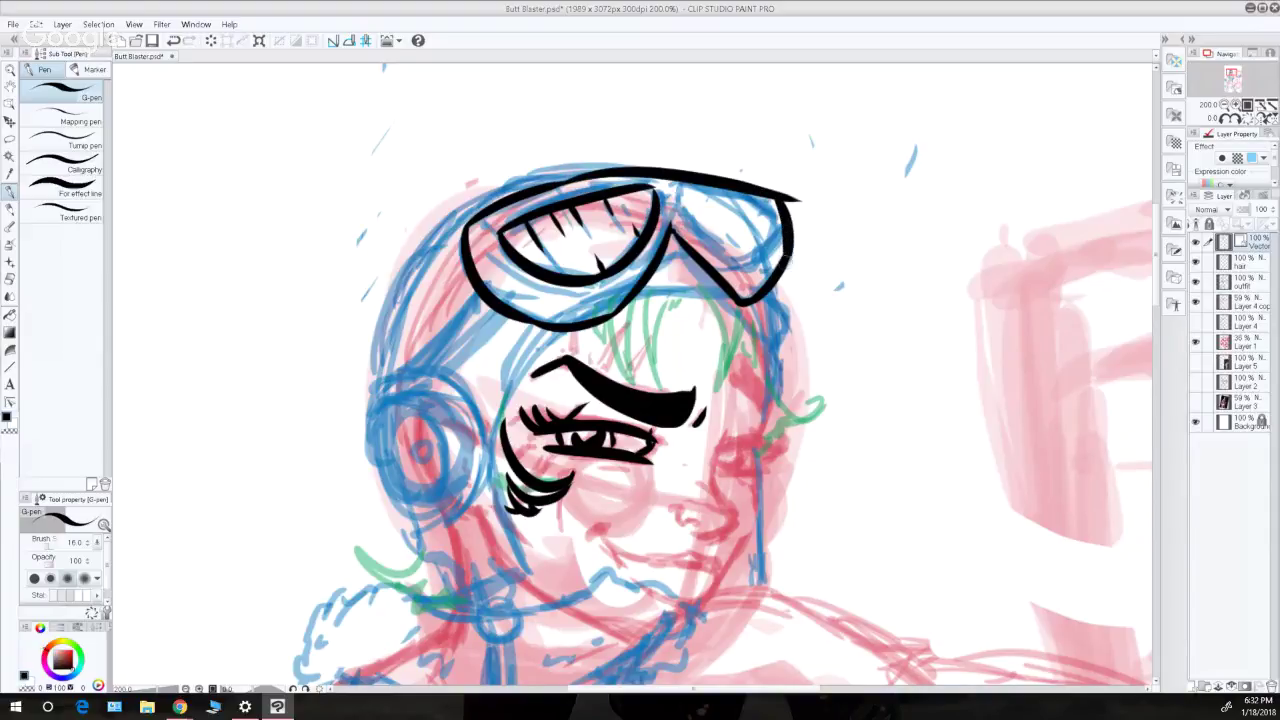
{"action": "mouse_move", "coordinate": [800, 194]}
{"action": "left_mouse_down"}
{"action": "mouse_move", "coordinate": [792, 203]}
{"action": "mouse_move", "coordinate": [790, 184]}
{"action": "left_mouse_up"}
- Ink the far goggle's inner lens outline, with its curved lower edge, top edge and outer side
{"action": "mouse_move", "coordinate": [679, 185]}
{"action": "left_mouse_down"}
{"action": "mouse_move", "coordinate": [687, 226]}
{"action": "mouse_move", "coordinate": [679, 212]}
{"action": "mouse_move", "coordinate": [739, 270]}
{"action": "left_mouse_up"}
{"action": "key", "text": "ctrl+z"}
{"action": "key", "text": "ctrl+z"}
{"action": "key", "text": "ctrl+z"}
{"action": "mouse_move", "coordinate": [686, 224]}
{"action": "left_mouse_down"}
{"action": "mouse_move", "coordinate": [708, 255]}
{"action": "mouse_move", "coordinate": [752, 266]}
{"action": "left_mouse_up"}
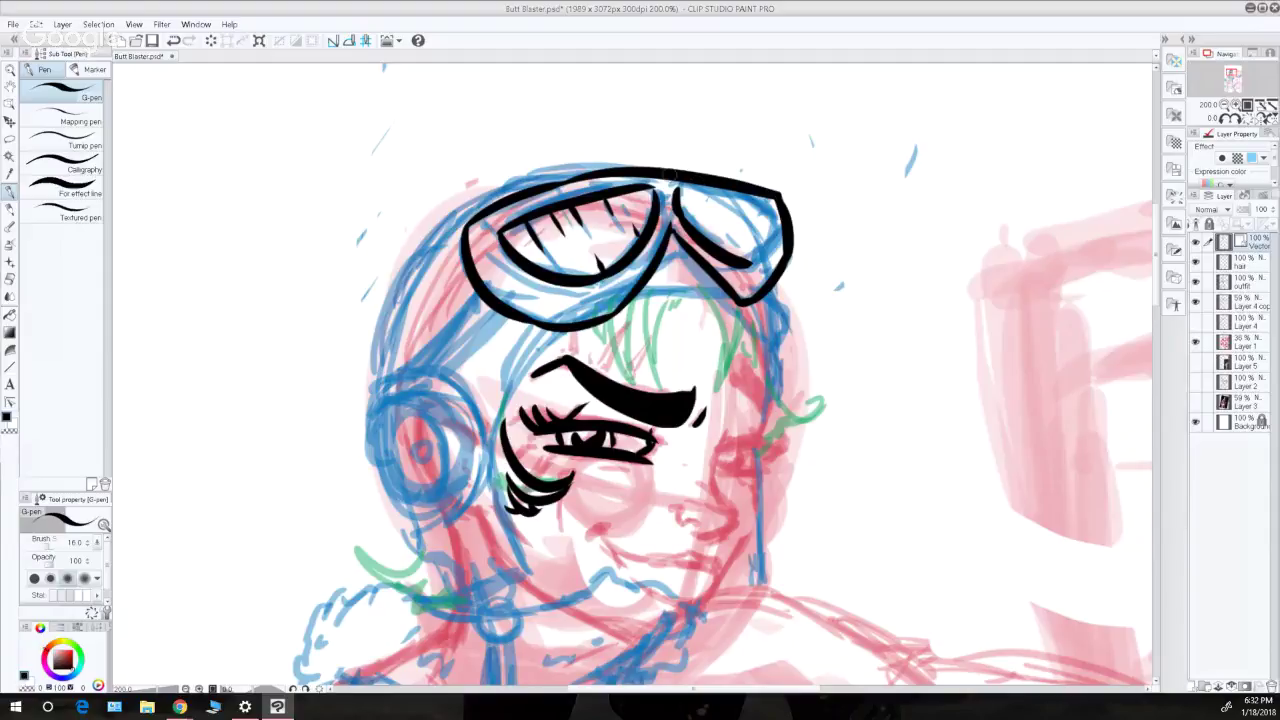
{"action": "left_click_drag", "start_coordinate": [676, 189], "coordinate": [773, 208]}
{"action": "key", "text": "ctrl+z"}
{"action": "left_click_drag", "start_coordinate": [748, 266], "coordinate": [778, 212]}
{"action": "key", "text": "ctrl+z"}
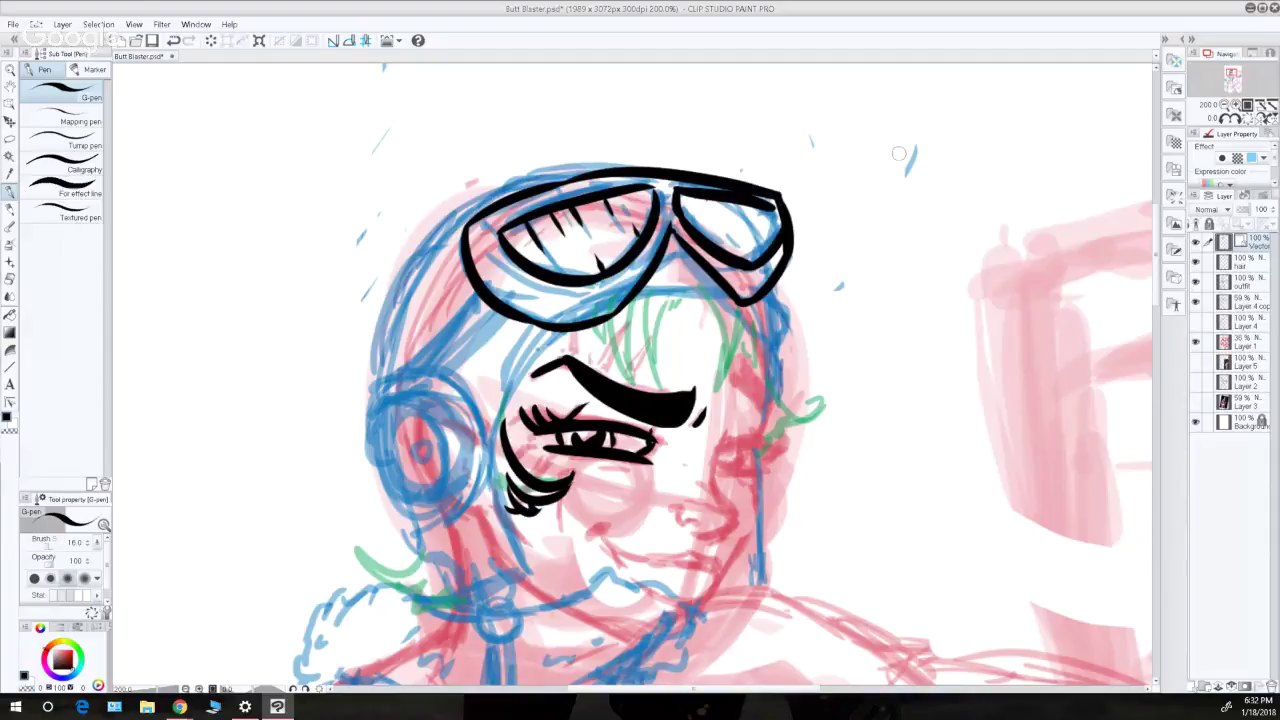
{"action": "left_click", "coordinate": [10, 68]}
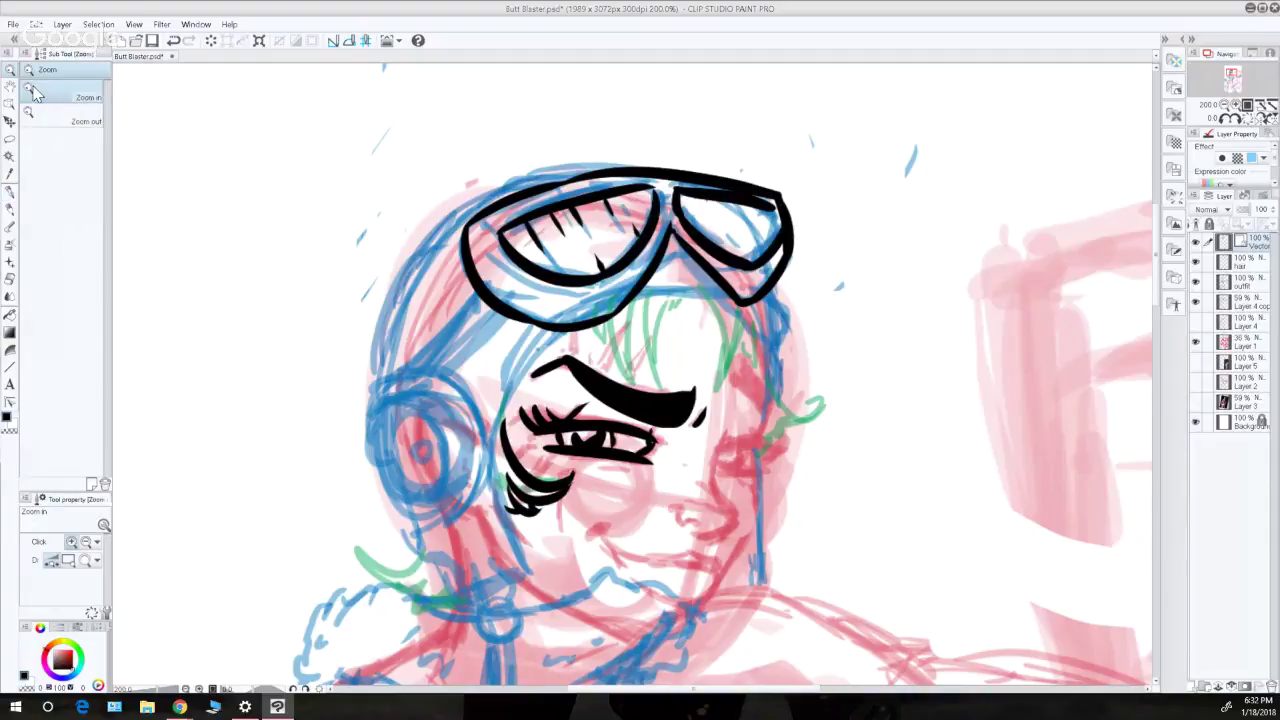
- Examine the inked eye and goggles against the whole character sketch, from the full upper body back to the face
{"action": "left_click", "coordinate": [412, 352], "text": "alt"}
{"action": "left_click", "coordinate": [465, 378], "text": "alt"}
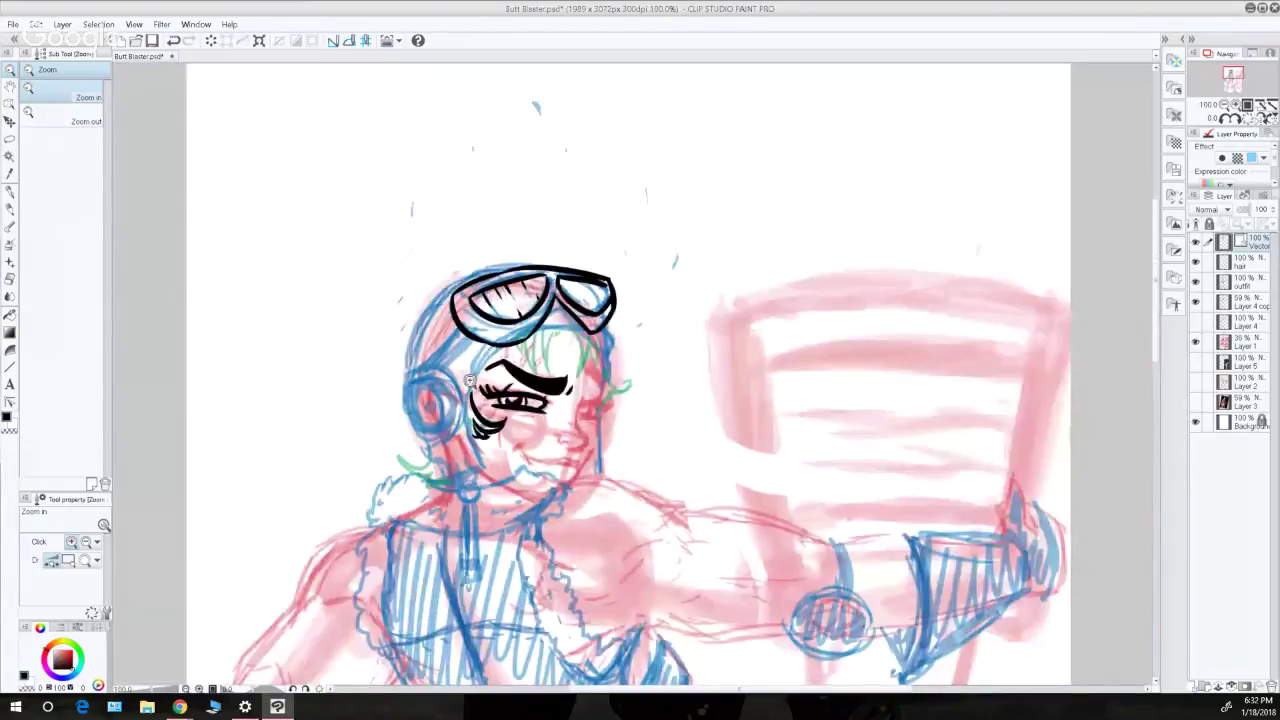
{"action": "left_click", "coordinate": [620, 516], "text": "alt"}
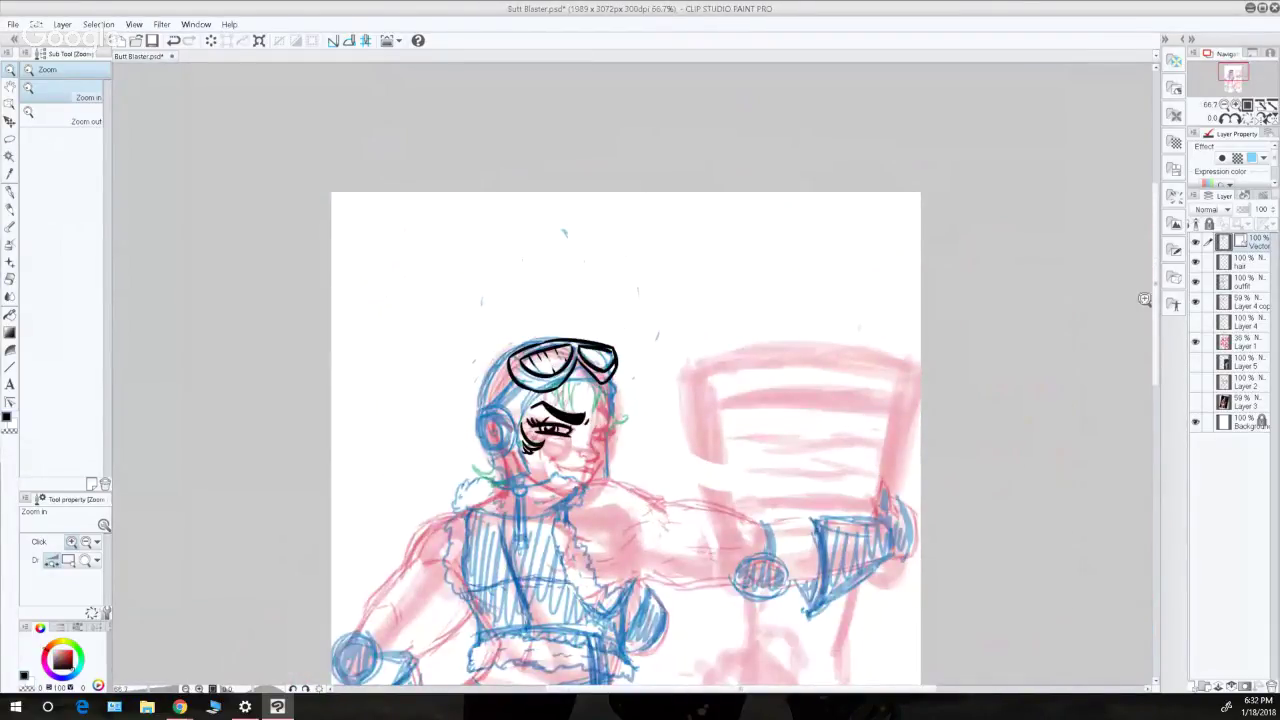
{"action": "mouse_move", "coordinate": [1152, 300]}
{"action": "left_mouse_down"}
{"action": "mouse_move", "coordinate": [1158, 343]}
{"action": "mouse_move", "coordinate": [1155, 332]}
{"action": "left_mouse_up"}
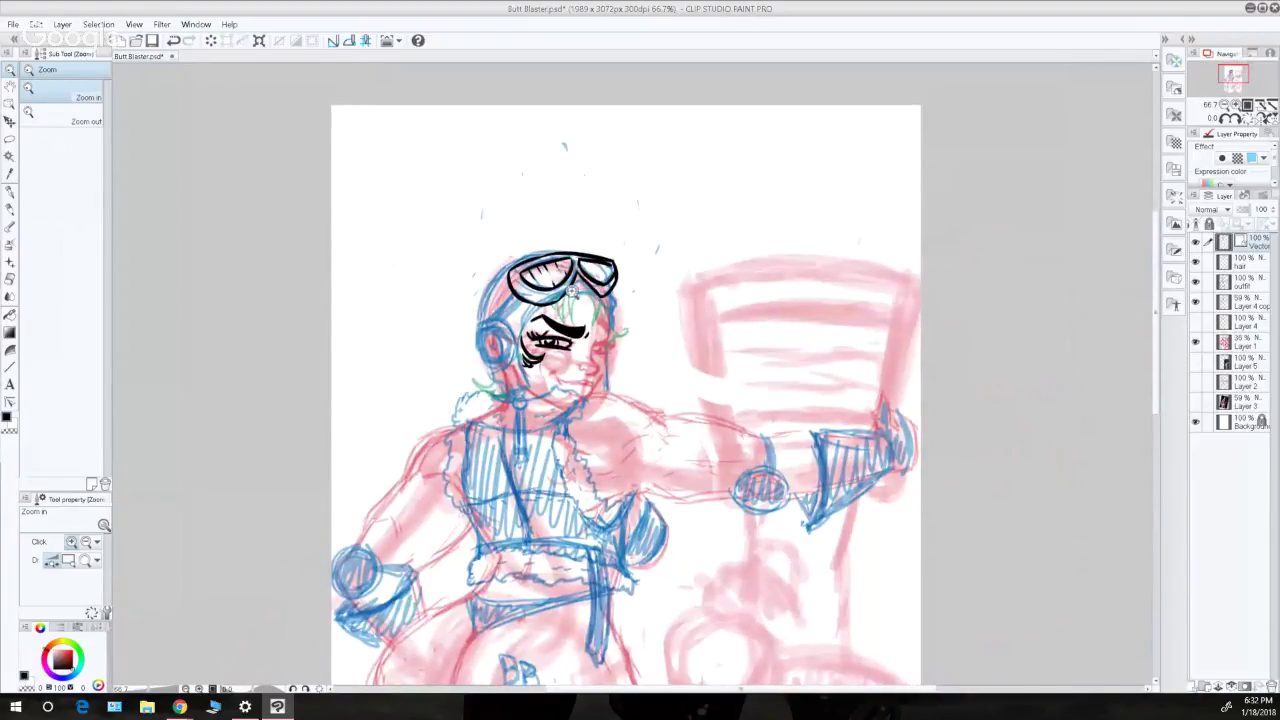
{"action": "left_click", "coordinate": [578, 300]}
{"action": "left_click", "coordinate": [582, 300]}
{"action": "left_click", "coordinate": [590, 298]}
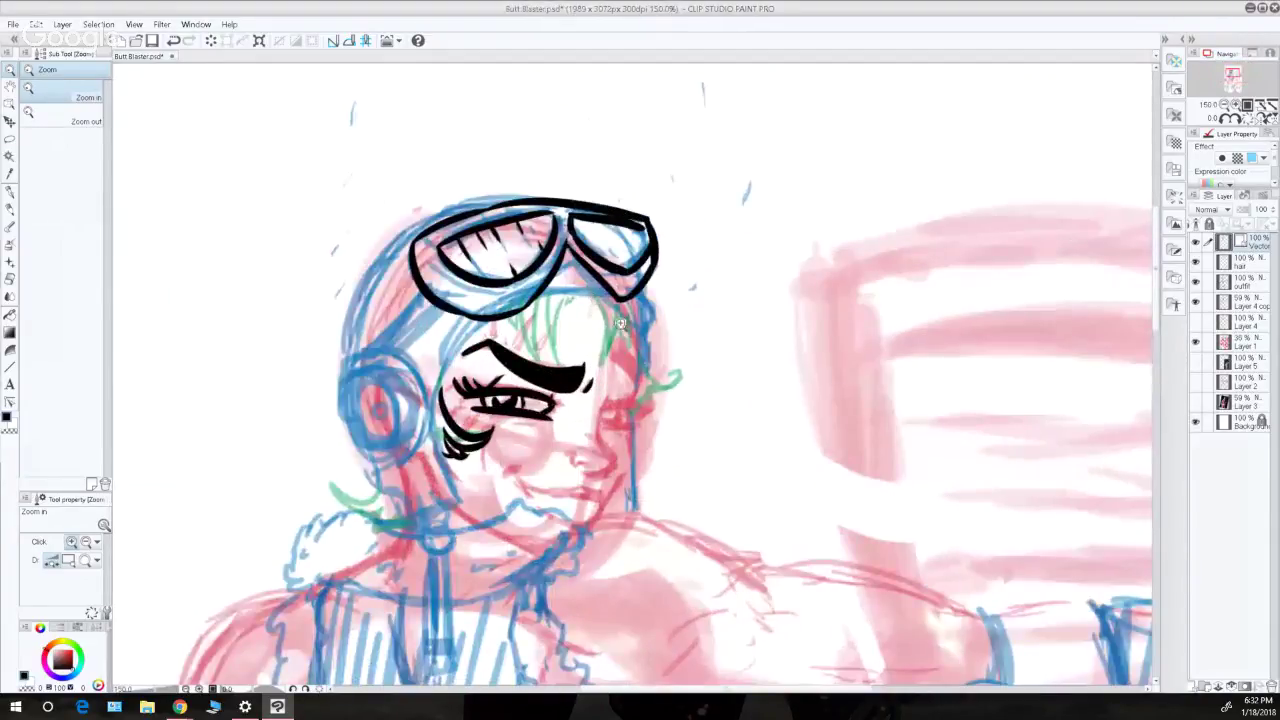
{"action": "left_click_drag", "start_coordinate": [618, 328], "coordinate": [594, 248]}
- Remove the far goggle's inked lines and the top rim above the near lens
{"action": "left_click", "coordinate": [10, 192]}
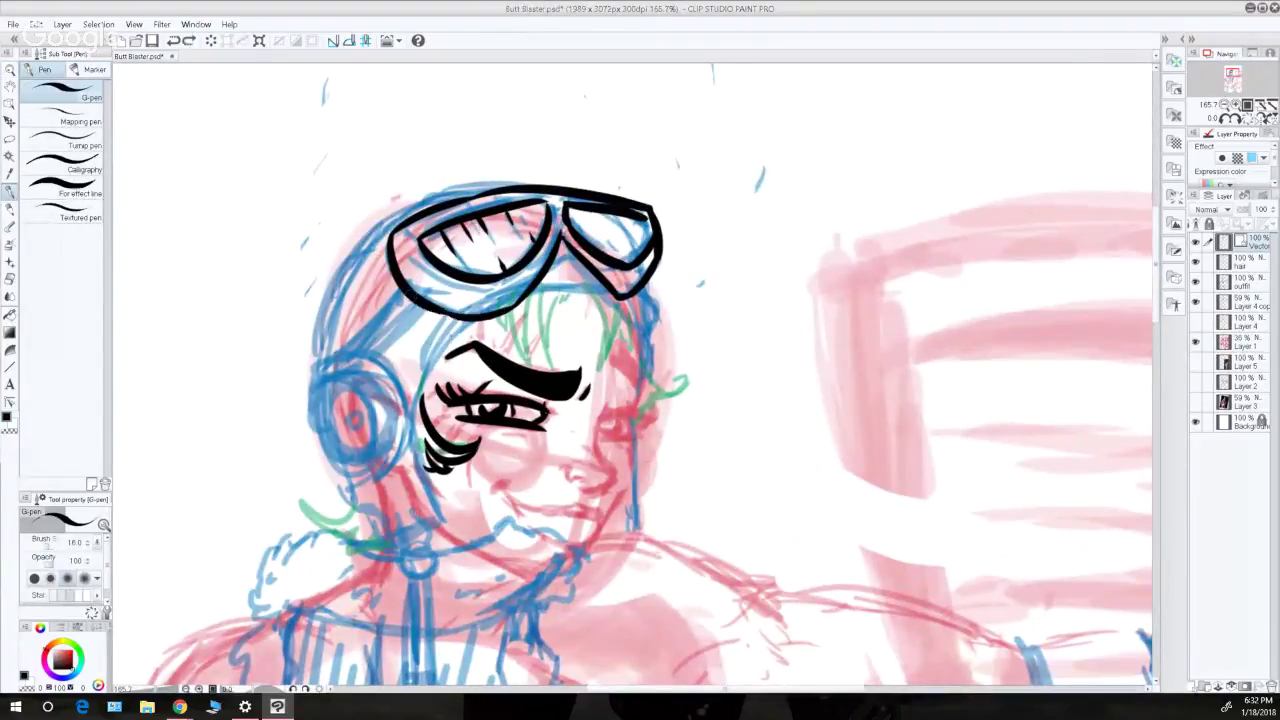
{"action": "left_click_drag", "start_coordinate": [452, 326], "coordinate": [516, 306]}
{"action": "mouse_move", "coordinate": [574, 190]}
{"action": "left_mouse_down"}
{"action": "mouse_move", "coordinate": [590, 268]}
{"action": "mouse_move", "coordinate": [612, 290]}
{"action": "mouse_move", "coordinate": [634, 200]}
{"action": "mouse_move", "coordinate": [655, 260]}
{"action": "mouse_move", "coordinate": [628, 210]}
{"action": "left_mouse_up"}
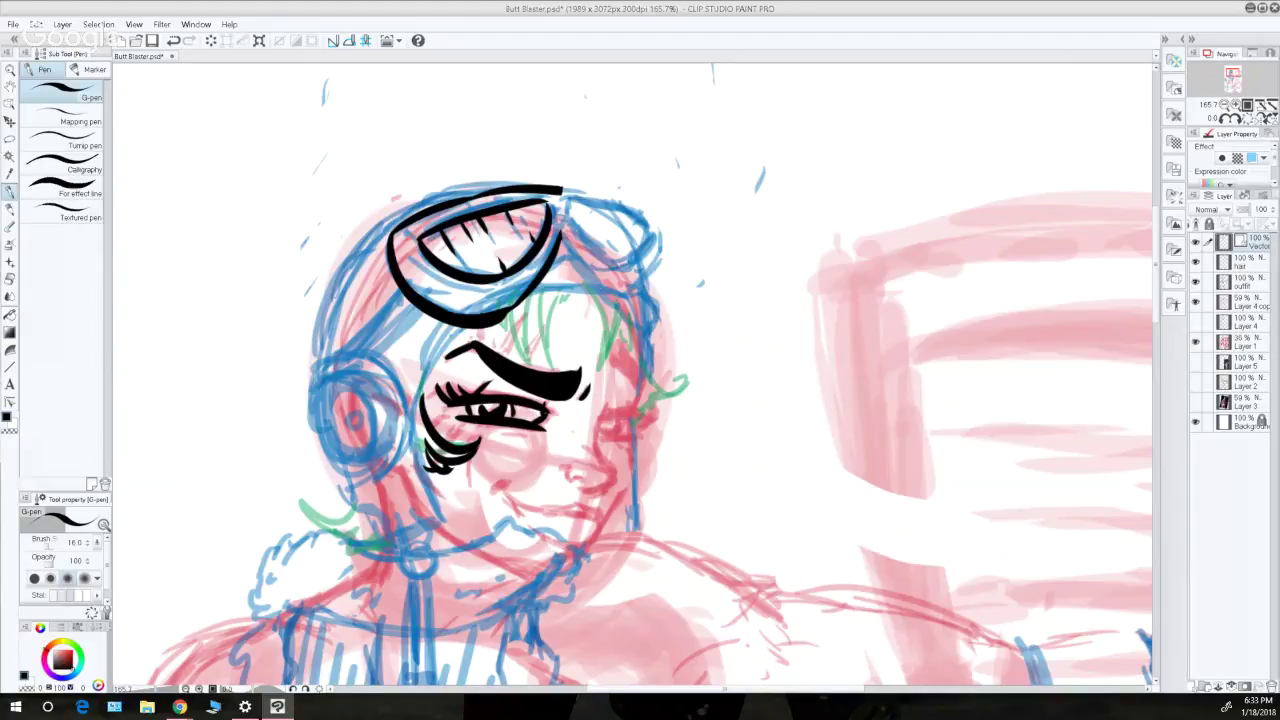
{"action": "key", "text": "alt+Tab"}
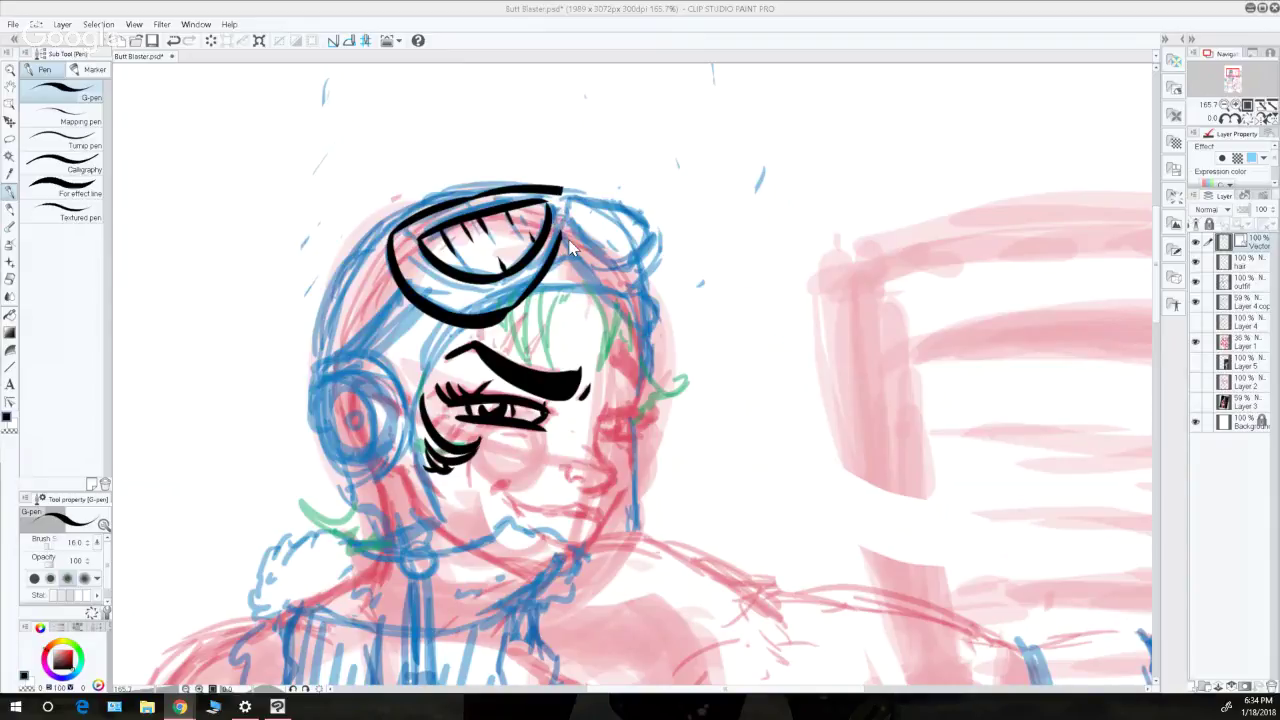
{"action": "mouse_move", "coordinate": [564, 190]}
{"action": "left_mouse_down"}
{"action": "mouse_move", "coordinate": [430, 208]}
{"action": "mouse_move", "coordinate": [398, 229]}
{"action": "left_mouse_up"}
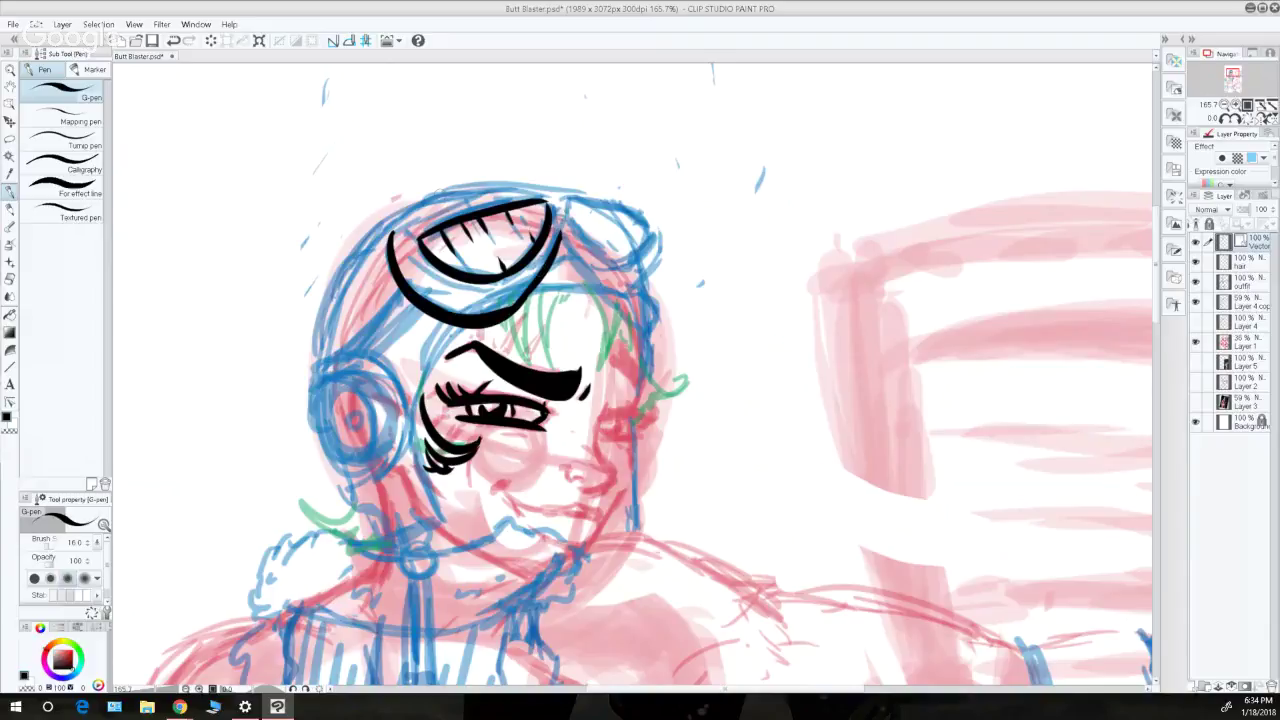
- Ink a new smooth top rim curving from the near goggle's outer corner across both lenses with the G-pen
{"action": "mouse_move", "coordinate": [398, 232]}
{"action": "left_mouse_down"}
{"action": "mouse_move", "coordinate": [580, 175]}
{"action": "mouse_move", "coordinate": [624, 182]}
{"action": "mouse_move", "coordinate": [566, 191]}
{"action": "mouse_move", "coordinate": [668, 209]}
{"action": "mouse_move", "coordinate": [430, 212]}
{"action": "mouse_move", "coordinate": [645, 190]}
{"action": "left_mouse_up"}
{"action": "key", "text": "ctrl+z"}
{"action": "key", "text": "ctrl+z"}
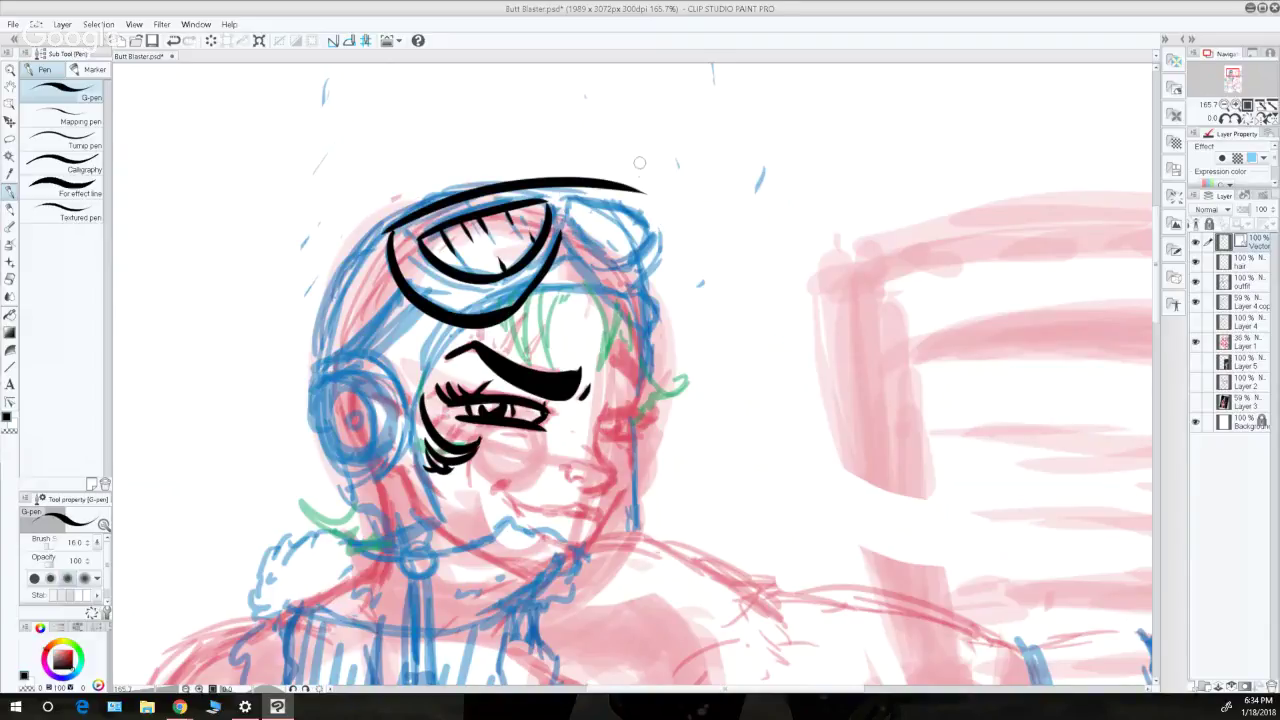
{"action": "key", "text": "ctrl+z"}
{"action": "left_click_drag", "start_coordinate": [388, 232], "coordinate": [642, 190]}
{"action": "key", "text": "ctrl+z"}
{"action": "mouse_move", "coordinate": [388, 232]}
{"action": "left_mouse_down"}
{"action": "mouse_move", "coordinate": [640, 200]}
{"action": "mouse_move", "coordinate": [670, 296]}
{"action": "left_mouse_up"}
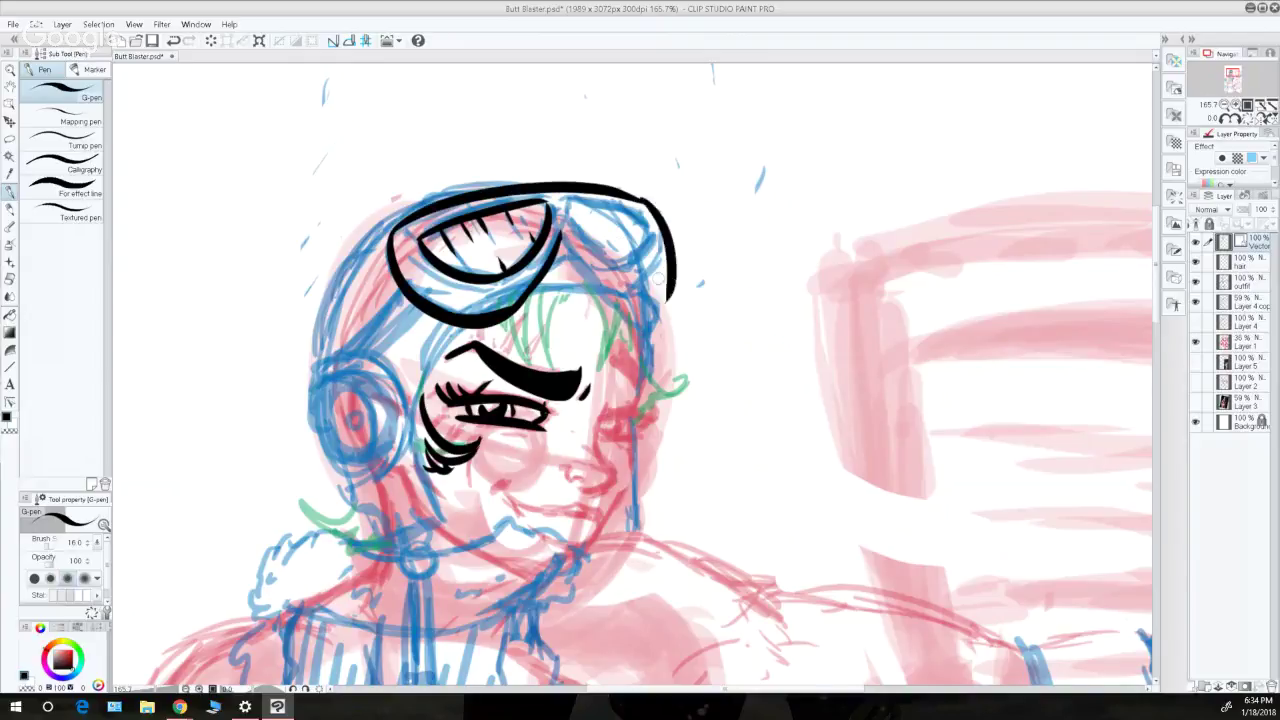
- Ink the far goggle's rounded outer side, curving down from the end of the top rim
{"action": "key", "text": "ctrl+z"}
{"action": "left_click_drag", "start_coordinate": [640, 198], "coordinate": [668, 290]}
{"action": "key", "text": "ctrl+z"}
{"action": "mouse_move", "coordinate": [640, 198]}
{"action": "left_mouse_down"}
{"action": "mouse_move", "coordinate": [666, 288]}
{"action": "mouse_move", "coordinate": [660, 214]}
{"action": "mouse_move", "coordinate": [664, 294]}
{"action": "left_mouse_up"}
{"action": "key", "text": "ctrl+z"}
{"action": "key", "text": "ctrl+z"}
{"action": "left_click_drag", "start_coordinate": [655, 207], "coordinate": [663, 295]}
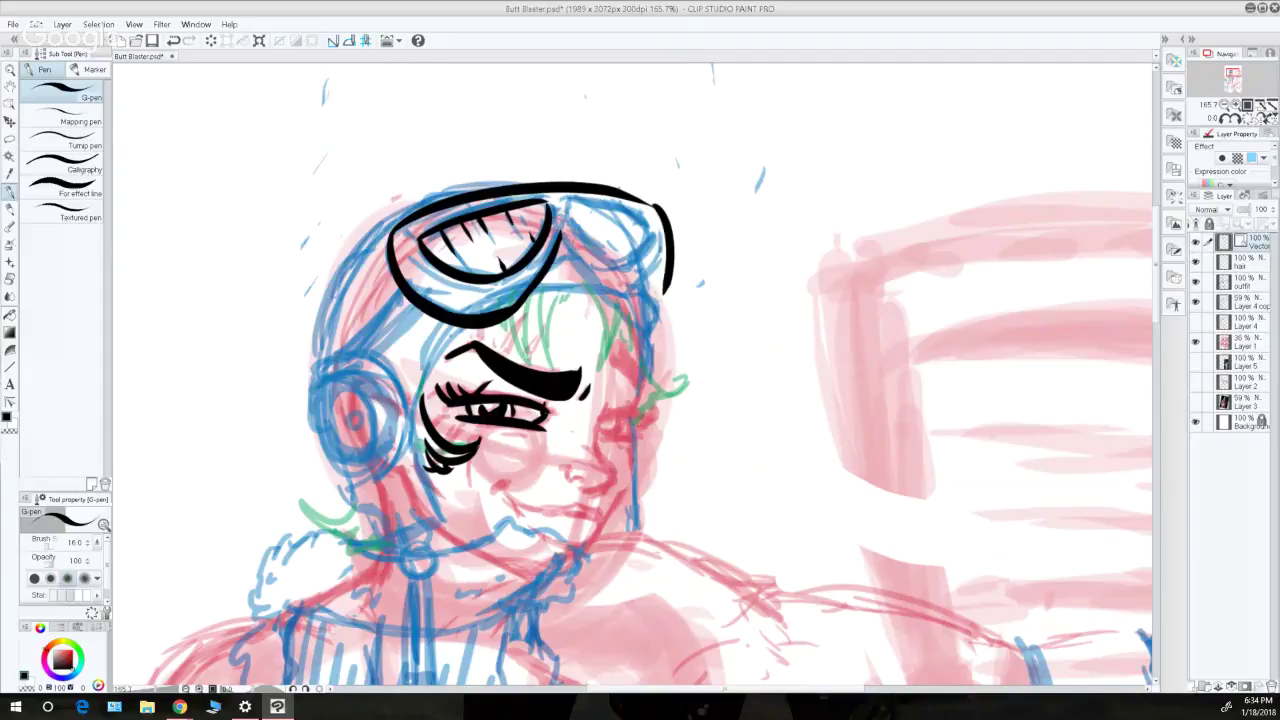
- Ink the far goggle's curved lower edge from the nose bridge round to its outer side
{"action": "left_click_drag", "start_coordinate": [563, 238], "coordinate": [636, 298]}
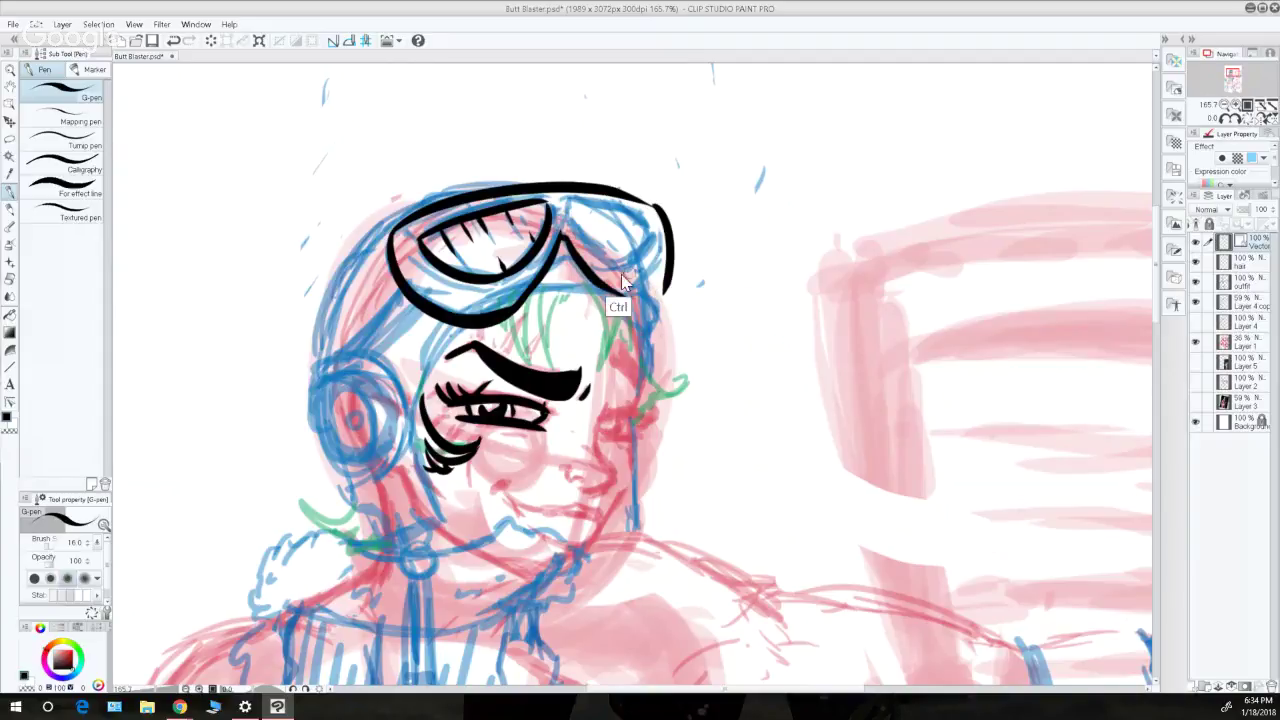
{"action": "key", "text": "ctrl+z"}
{"action": "mouse_move", "coordinate": [562, 236]}
{"action": "left_mouse_down"}
{"action": "mouse_move", "coordinate": [664, 298]}
{"action": "mouse_move", "coordinate": [668, 272]}
{"action": "left_mouse_up"}
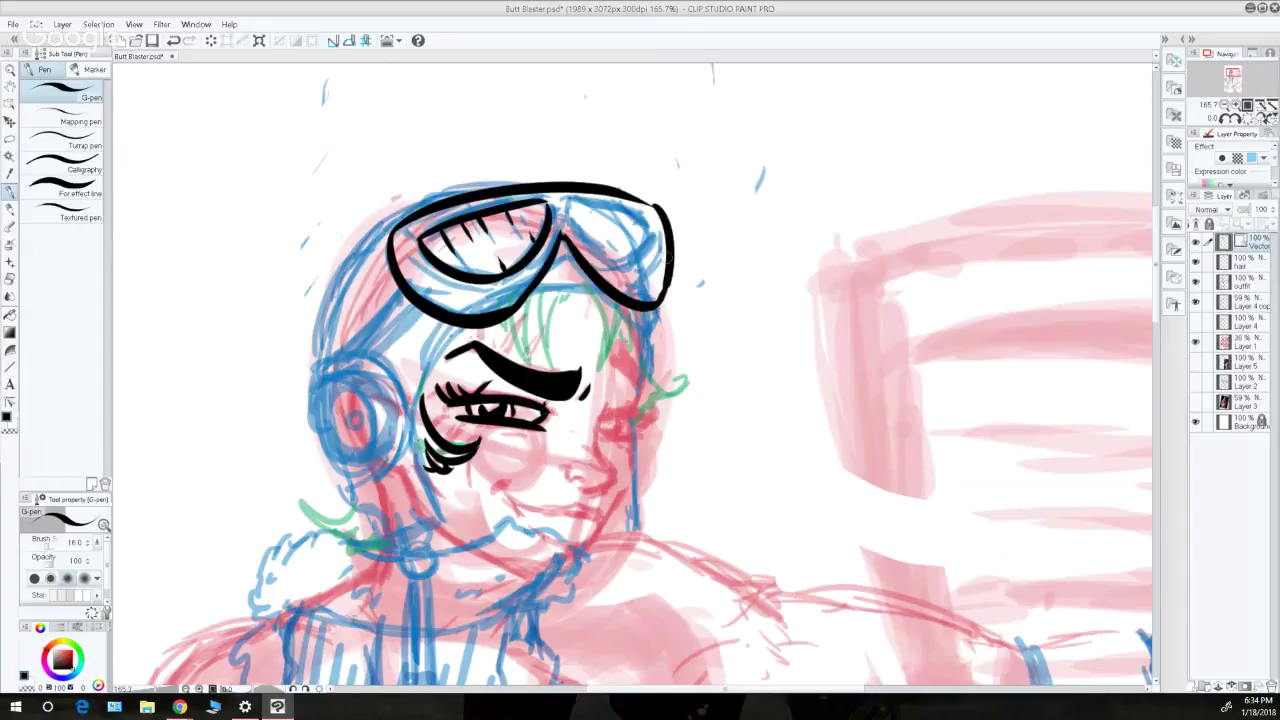
- Ink the far goggle's inner lens outline and add short reflection marks along its upper edge
{"action": "mouse_move", "coordinate": [567, 201]}
{"action": "left_mouse_down"}
{"action": "mouse_move", "coordinate": [581, 228]}
{"action": "mouse_move", "coordinate": [646, 266]}
{"action": "mouse_move", "coordinate": [659, 213]}
{"action": "left_mouse_up"}
{"action": "key", "text": "ctrl+z"}
{"action": "key", "text": "ctrl+z"}
{"action": "key", "text": "ctrl+z"}
{"action": "key", "text": "ctrl+z"}
{"action": "mouse_move", "coordinate": [568, 218]}
{"action": "left_mouse_down"}
{"action": "mouse_move", "coordinate": [646, 270]}
{"action": "mouse_move", "coordinate": [650, 220]}
{"action": "mouse_move", "coordinate": [618, 209]}
{"action": "mouse_move", "coordinate": [654, 228]}
{"action": "left_mouse_up"}
{"action": "key", "text": "ctrl+z"}
{"action": "mouse_move", "coordinate": [569, 204]}
{"action": "left_mouse_down"}
{"action": "mouse_move", "coordinate": [638, 228]}
{"action": "mouse_move", "coordinate": [589, 210]}
{"action": "mouse_move", "coordinate": [601, 228]}
{"action": "mouse_move", "coordinate": [643, 230]}
{"action": "left_mouse_up"}
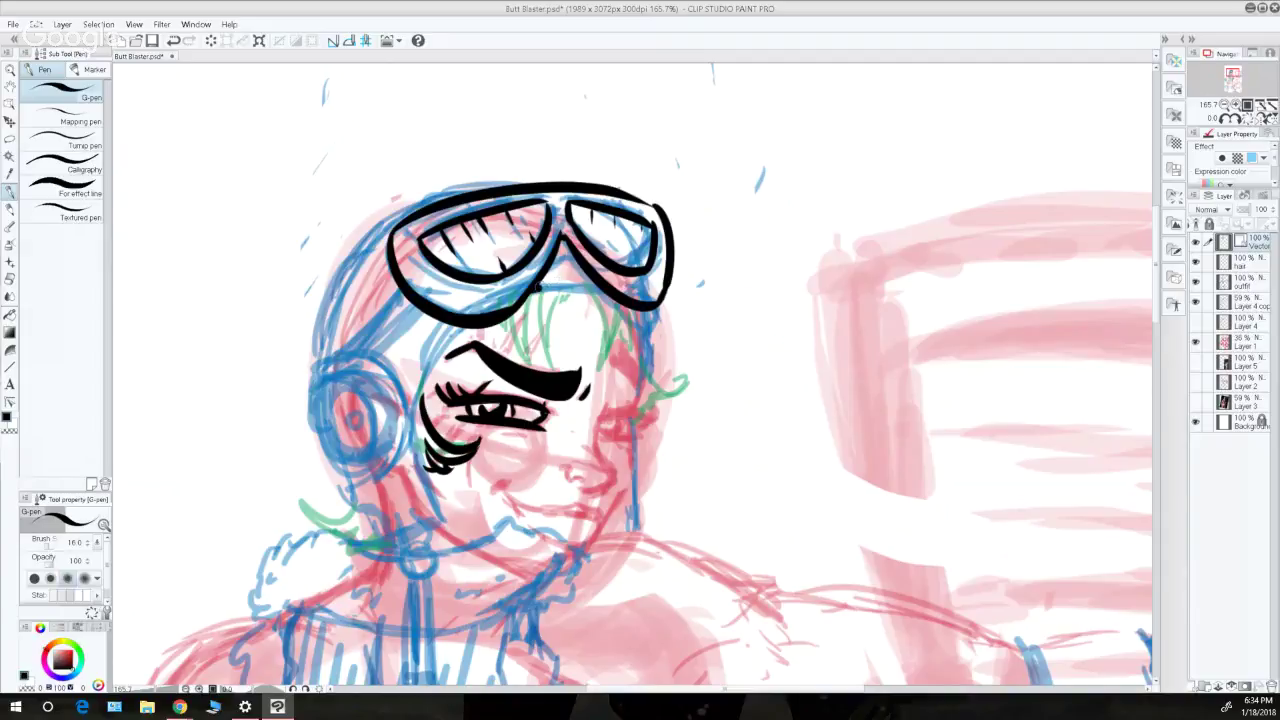
- Ink the underside of the goggles' nose bridge and the helmet's front edge running down beside the near eye
{"action": "left_click_drag", "start_coordinate": [537, 287], "coordinate": [604, 294]}
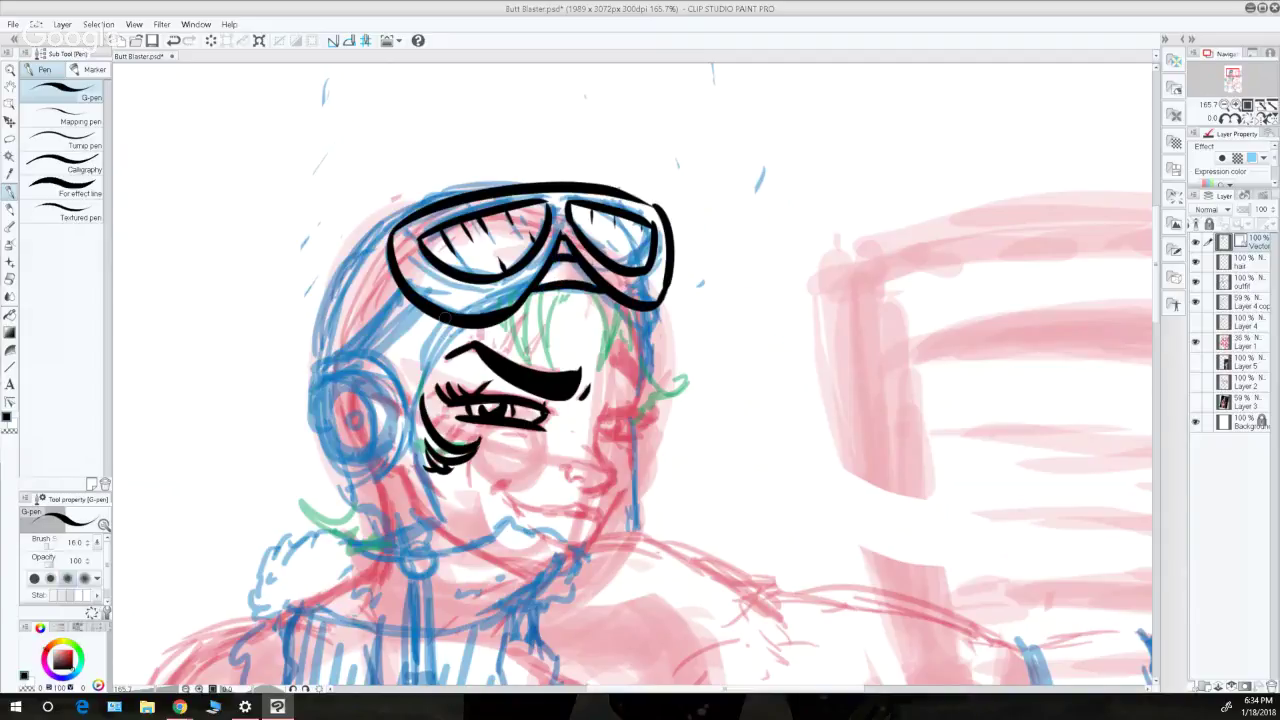
{"action": "mouse_move", "coordinate": [448, 312]}
{"action": "left_mouse_down"}
{"action": "mouse_move", "coordinate": [425, 390]}
{"action": "mouse_move", "coordinate": [466, 322]}
{"action": "left_mouse_up"}
{"action": "left_click_drag", "start_coordinate": [421, 388], "coordinate": [411, 430]}
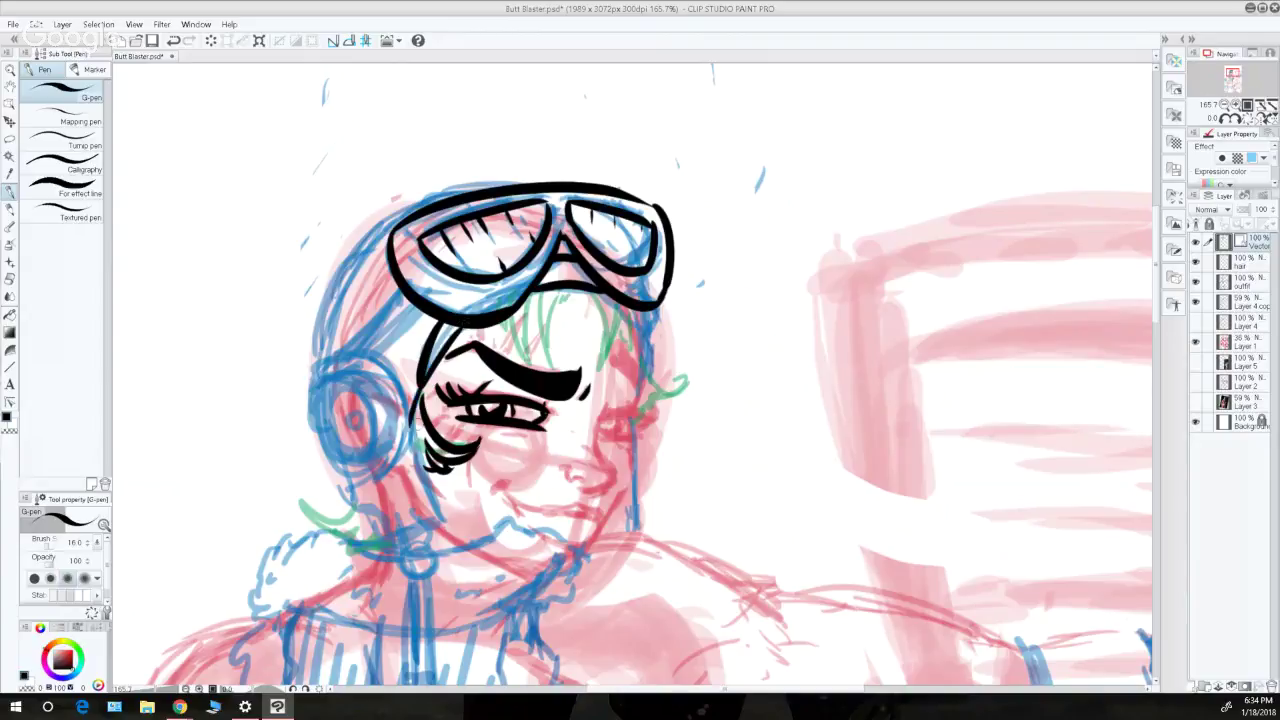
{"action": "left_click_drag", "start_coordinate": [430, 376], "coordinate": [410, 438]}
- Ink the helmet's outer crown, curving from the goggles' top rim down to the earpiece
{"action": "left_click_drag", "start_coordinate": [548, 184], "coordinate": [300, 350]}
{"action": "key", "text": "ctrl+z"}
{"action": "mouse_move", "coordinate": [542, 180]}
{"action": "left_mouse_down"}
{"action": "mouse_move", "coordinate": [394, 228]}
{"action": "mouse_move", "coordinate": [341, 372]}
{"action": "mouse_move", "coordinate": [457, 185]}
{"action": "mouse_move", "coordinate": [300, 378]}
{"action": "mouse_move", "coordinate": [349, 252]}
{"action": "mouse_move", "coordinate": [478, 191]}
{"action": "left_mouse_up"}
{"action": "key", "text": "ctrl+z"}
{"action": "key", "text": "ctrl+z"}
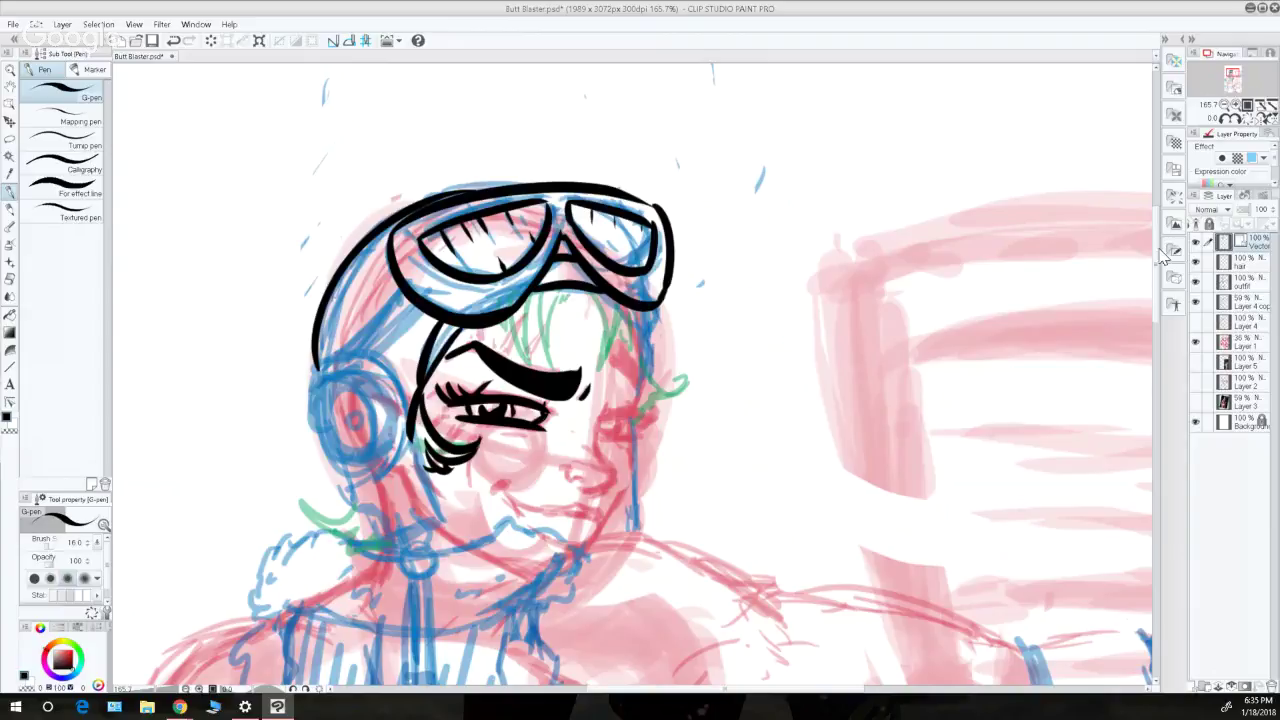
- Hide the outfit sketch layer and toggle the Layer 4 copy to examine the head's underlying construction
{"action": "scroll", "coordinate": [1152, 241], "scroll_direction": "down", "scroll_amount": 3}
{"action": "left_click_drag", "start_coordinate": [1153, 242], "coordinate": [1153, 236]}
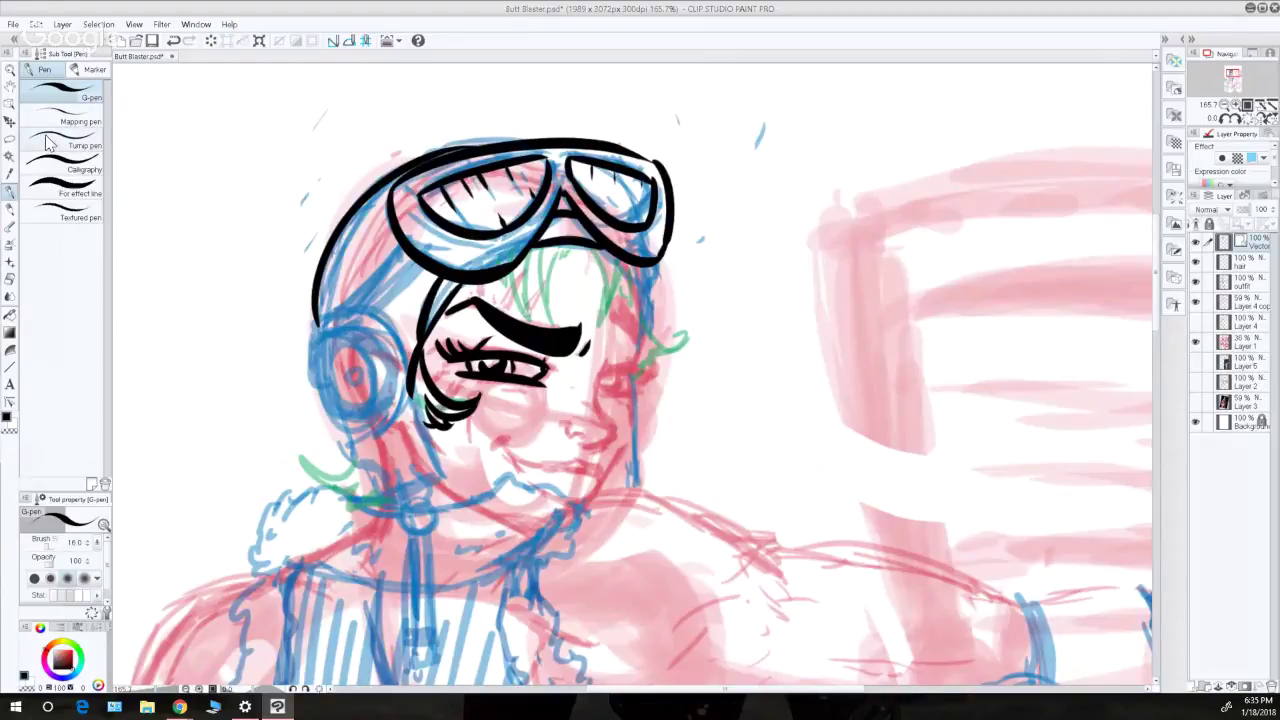
{"action": "left_click", "coordinate": [1196, 301]}
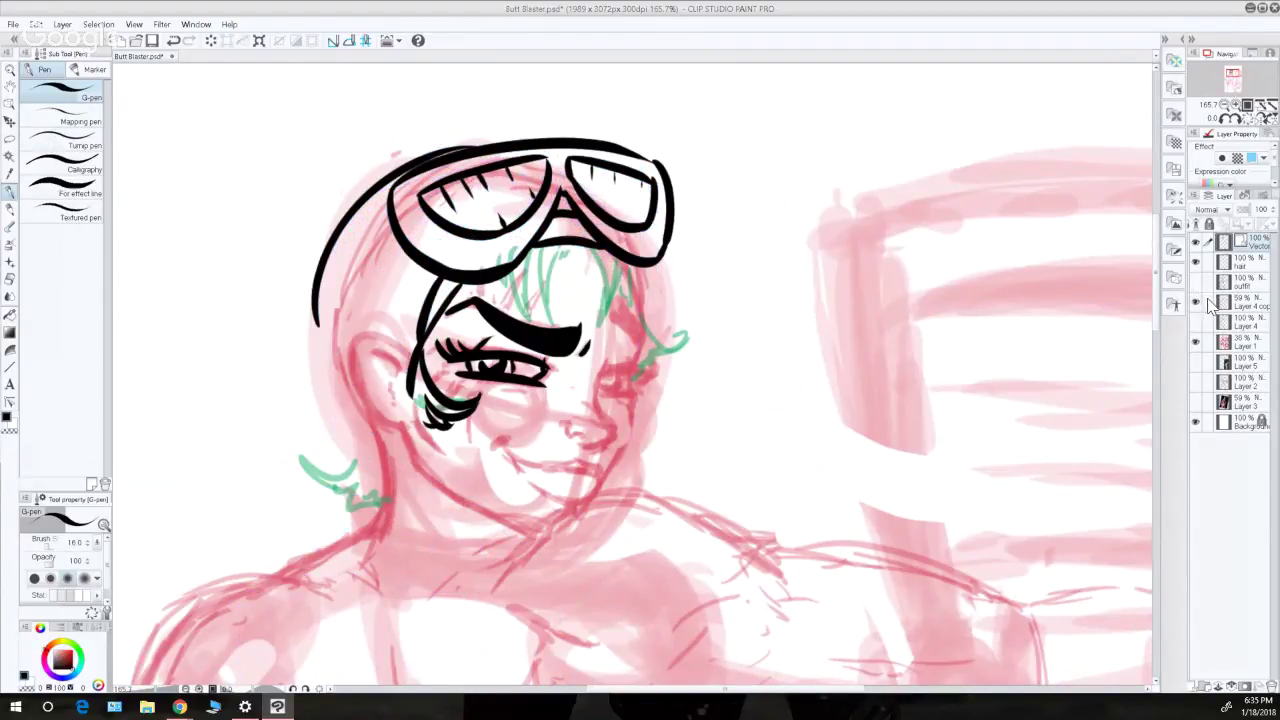
{"action": "left_click", "coordinate": [1196, 301]}
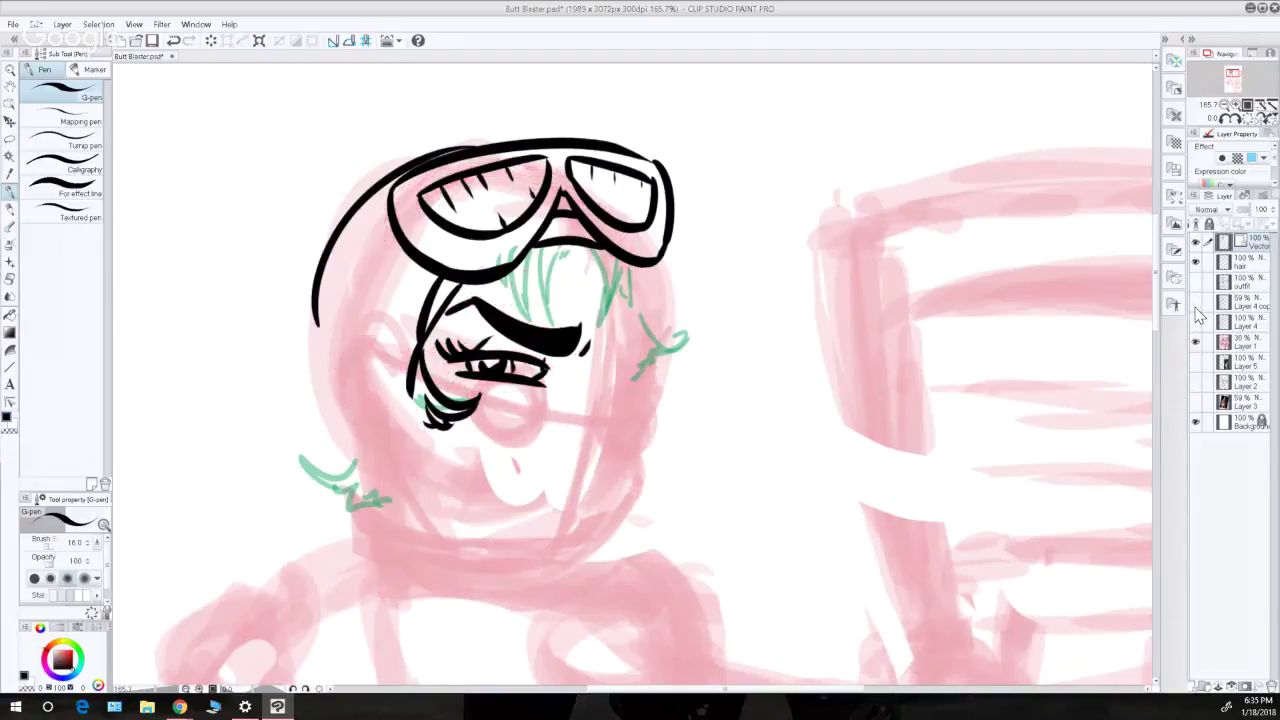
{"action": "left_click", "coordinate": [1196, 303]}
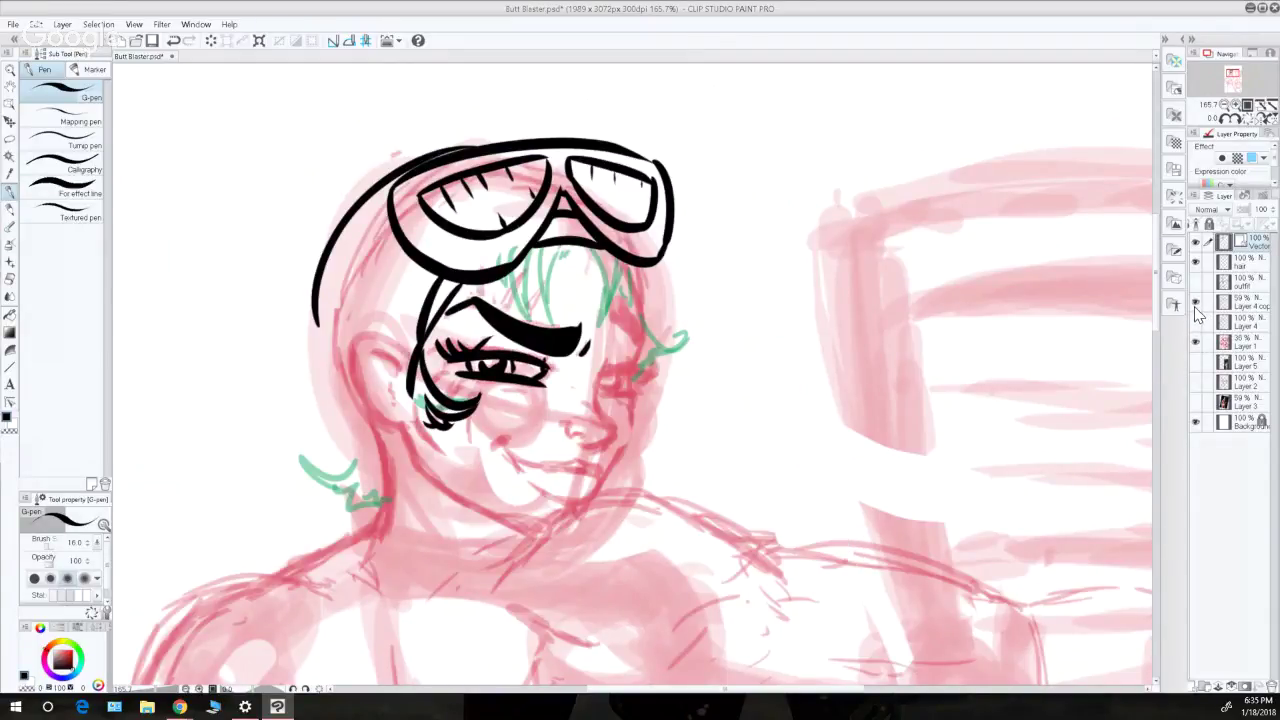
- Show the outfit sketch layer and ink the goggle strap's edges from the near lens back towards the earpiece
{"action": "left_click", "coordinate": [1198, 334]}
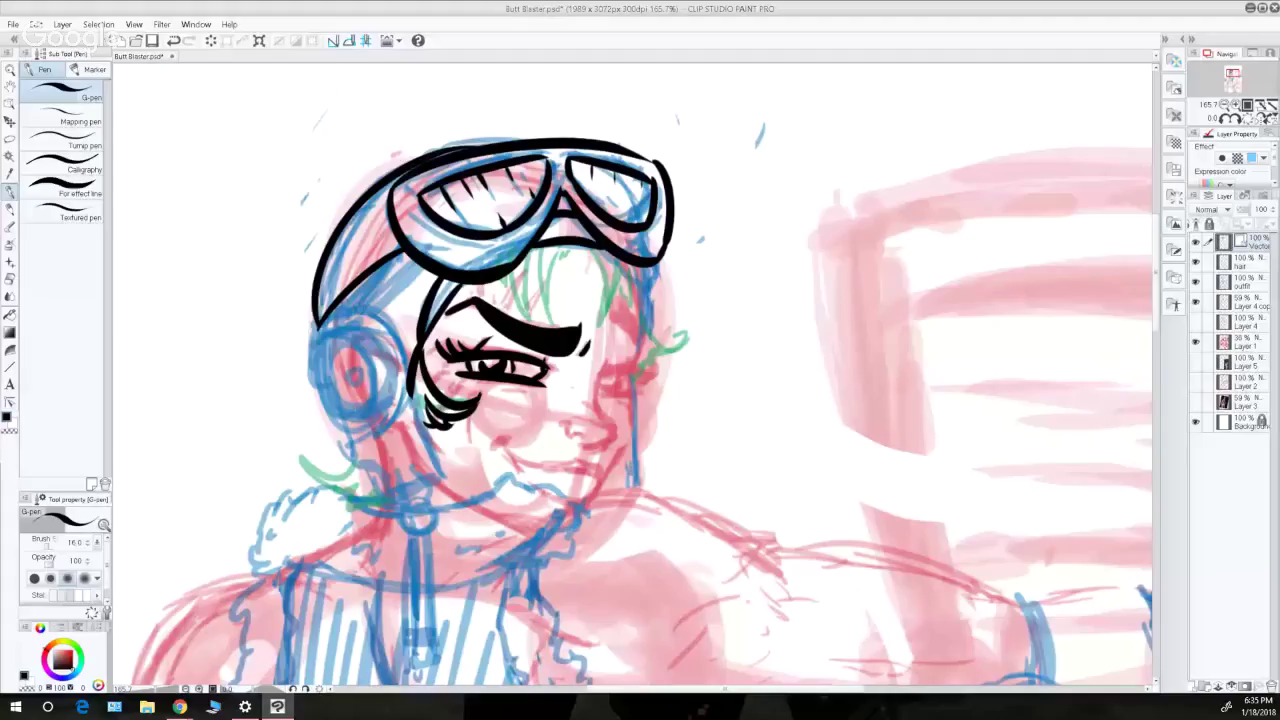
{"action": "left_click_drag", "start_coordinate": [360, 310], "coordinate": [426, 266]}
- Examine the inked helmet and goggles in proportion to the rest of the figure
{"action": "left_click", "coordinate": [11, 70]}
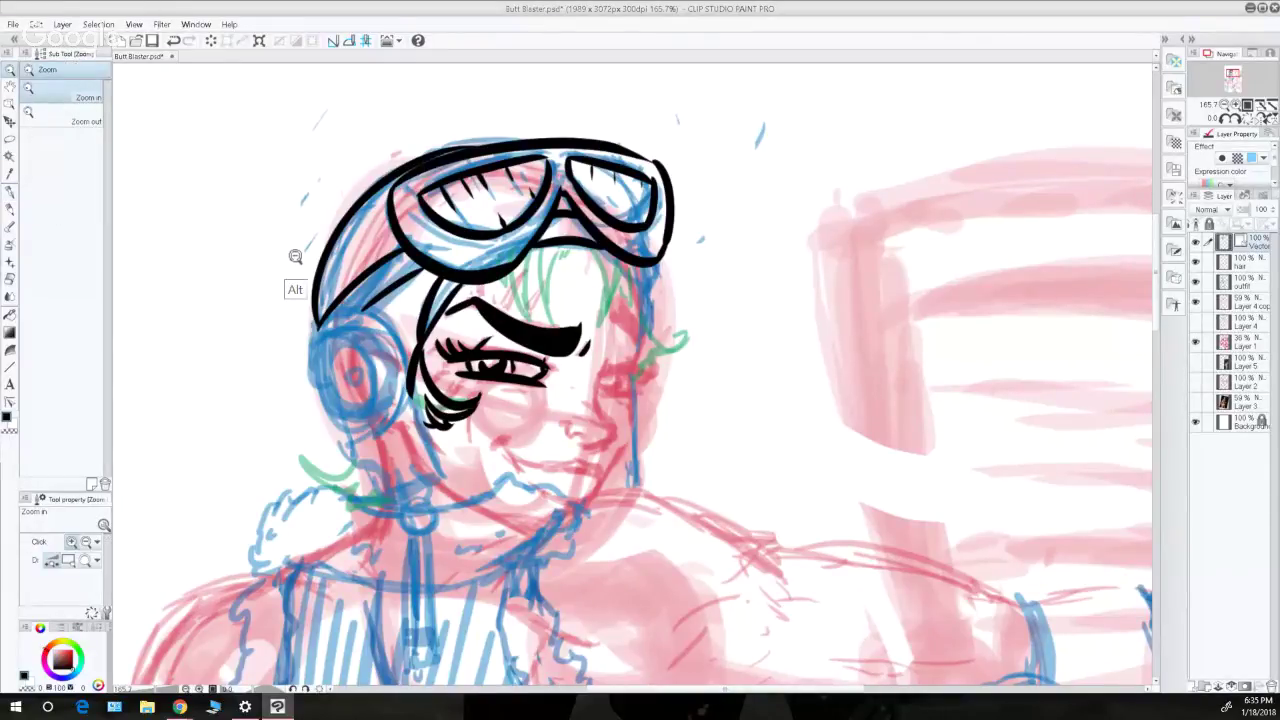
{"action": "left_click", "coordinate": [311, 272], "text": "alt"}
{"action": "scroll", "coordinate": [355, 333], "scroll_direction": "down", "scroll_amount": 3}
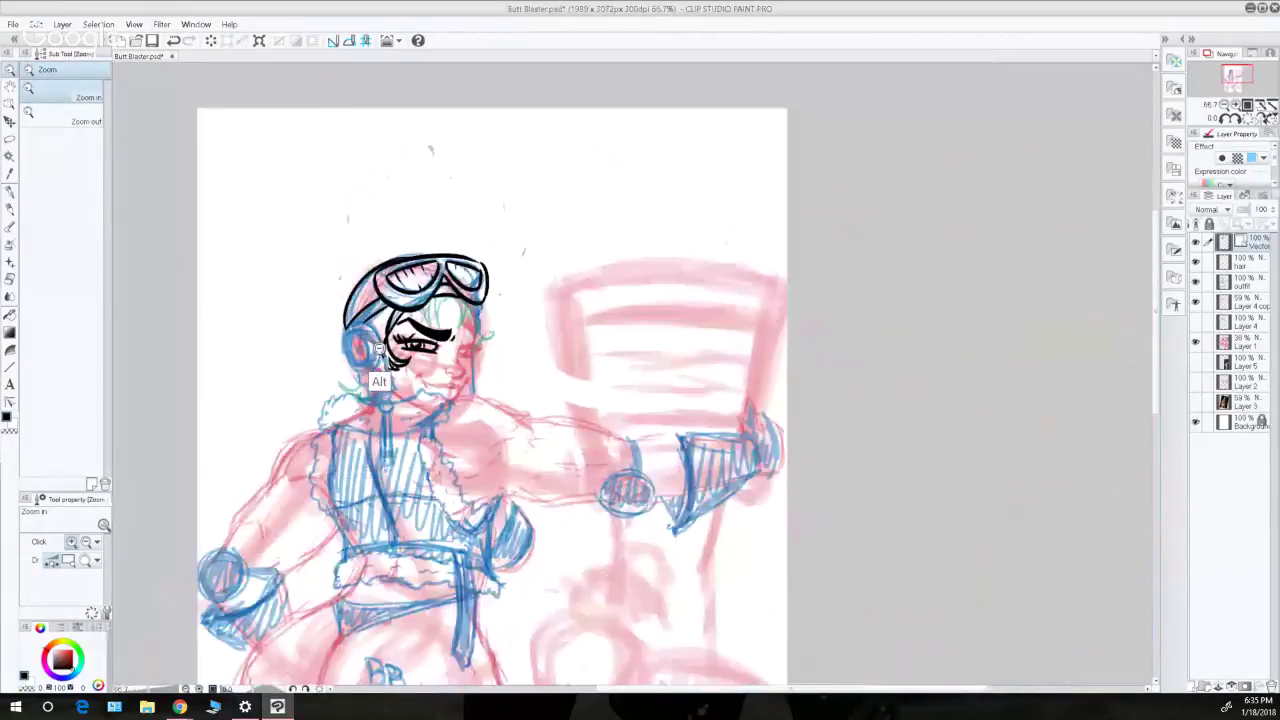
{"action": "left_click", "coordinate": [540, 462], "text": "alt"}
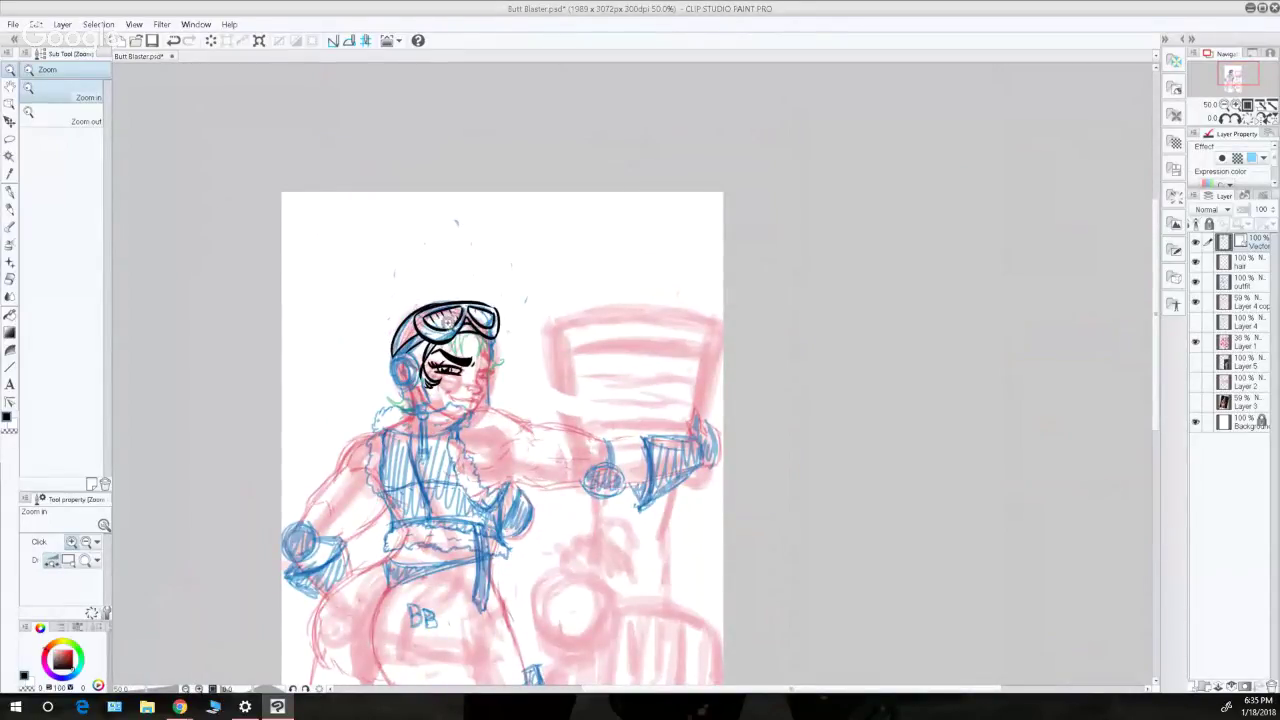
{"action": "left_click_drag", "start_coordinate": [457, 368], "coordinate": [471, 383]}
{"action": "left_click", "coordinate": [470, 382]}
{"action": "left_click", "coordinate": [478, 386]}
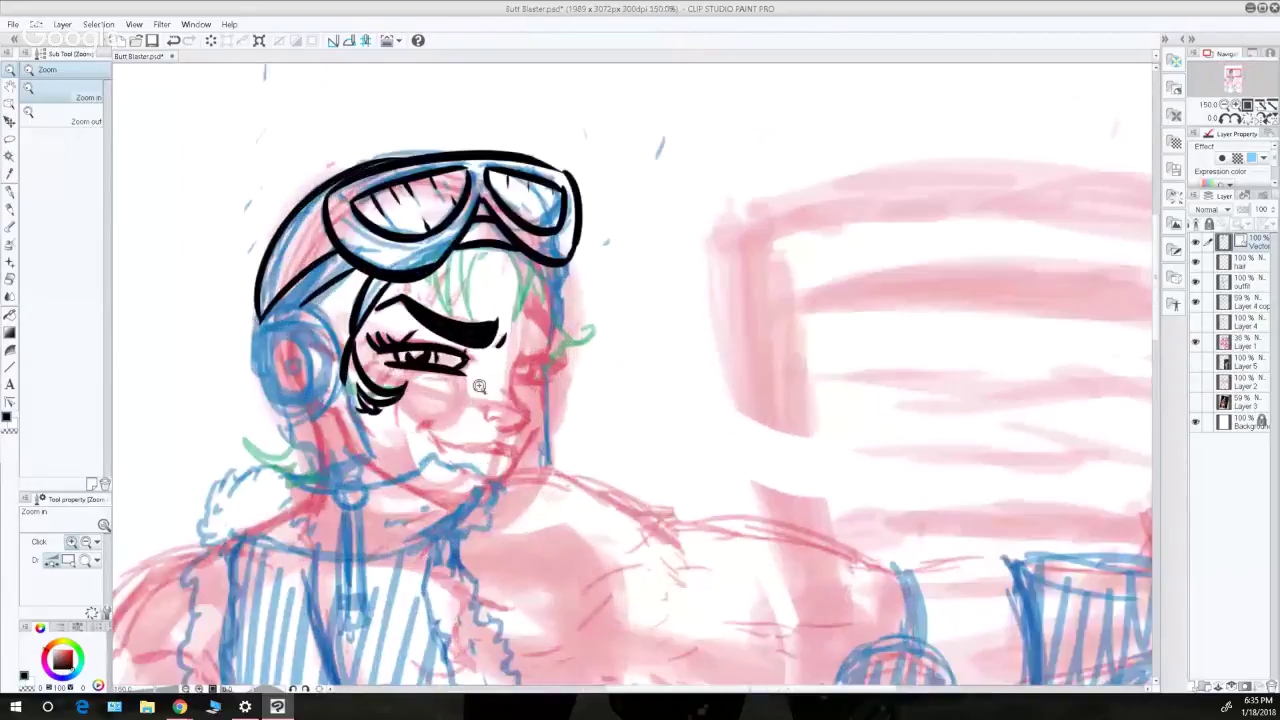
{"action": "left_click_drag", "start_coordinate": [404, 348], "coordinate": [385, 346]}
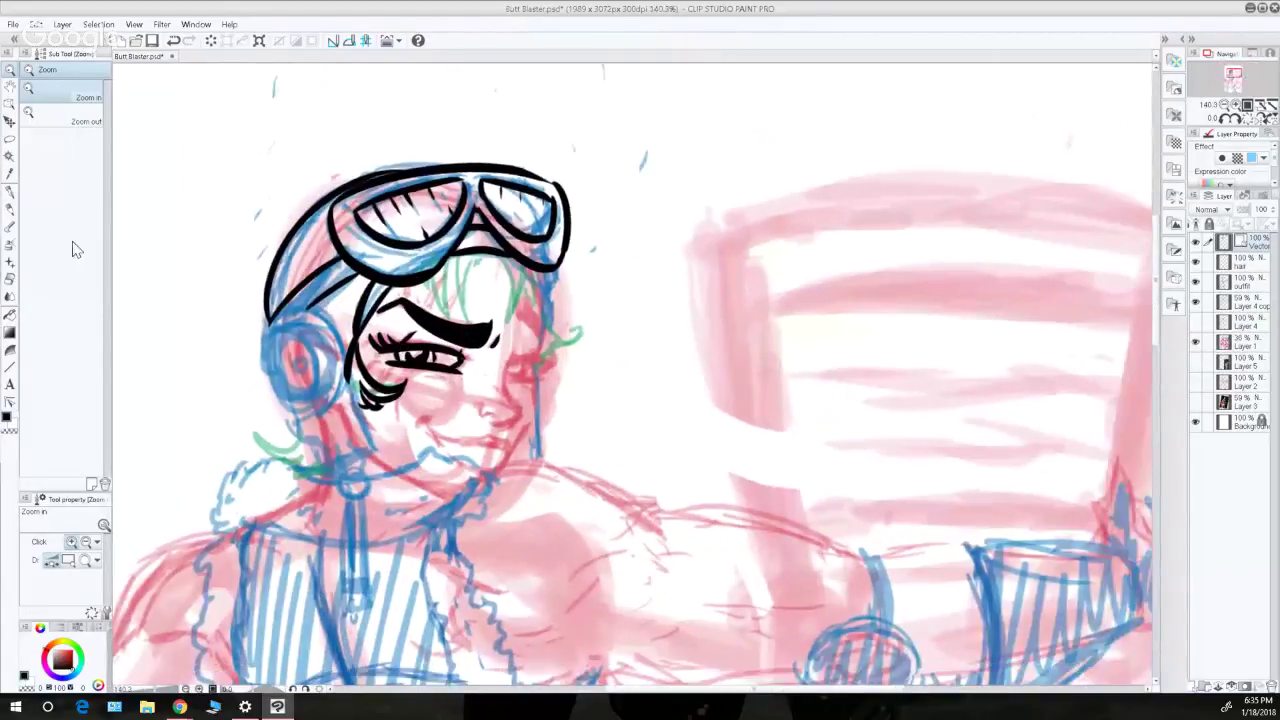
{"action": "left_click", "coordinate": [402, 312]}
- Ink the helmet's round earpiece with its outer rim, inner ring and a small curved mark at the centre
{"action": "left_click", "coordinate": [11, 192]}
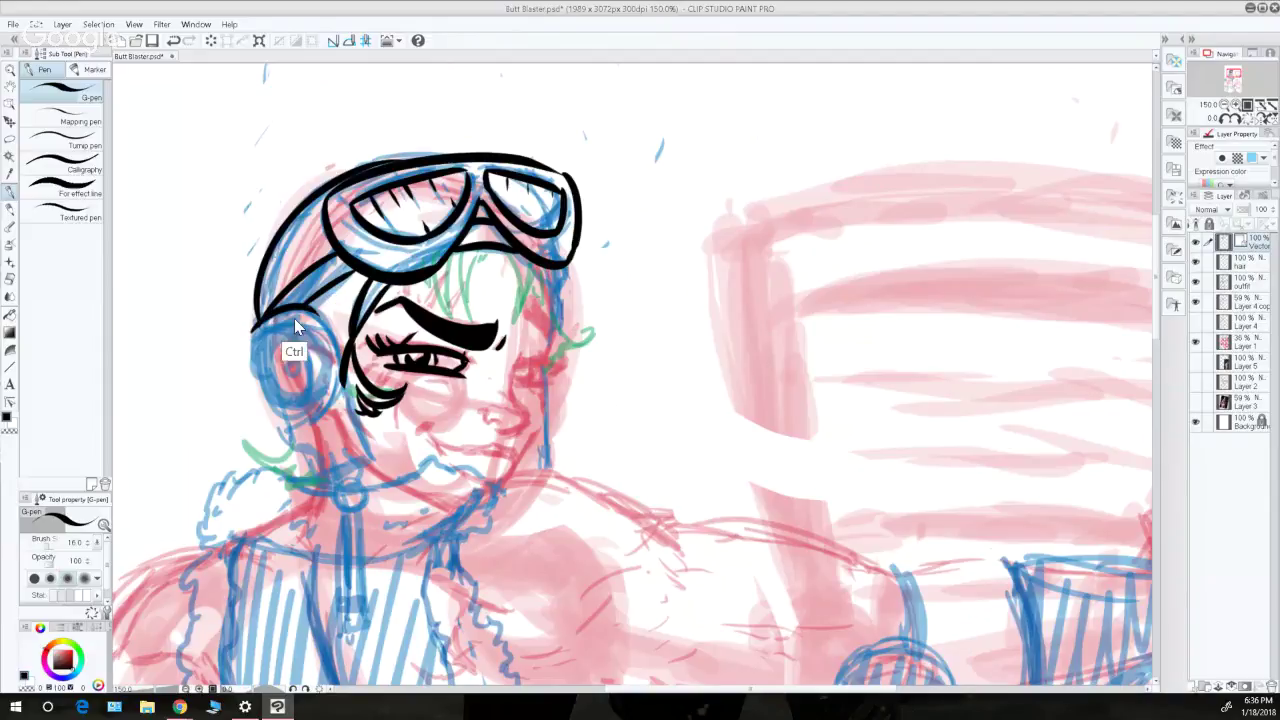
{"action": "mouse_move", "coordinate": [250, 338]}
{"action": "left_mouse_down"}
{"action": "mouse_move", "coordinate": [326, 338]}
{"action": "mouse_move", "coordinate": [288, 308]}
{"action": "mouse_move", "coordinate": [334, 334]}
{"action": "mouse_move", "coordinate": [330, 404]}
{"action": "left_mouse_up"}
{"action": "key", "text": "ctrl+z"}
{"action": "mouse_move", "coordinate": [252, 336]}
{"action": "left_mouse_down"}
{"action": "mouse_move", "coordinate": [304, 424]}
{"action": "mouse_move", "coordinate": [336, 366]}
{"action": "left_mouse_up"}
{"action": "left_click_drag", "start_coordinate": [290, 328], "coordinate": [314, 330]}
{"action": "key", "text": "ctrl+z"}
{"action": "left_click_drag", "start_coordinate": [257, 369], "coordinate": [300, 410]}
{"action": "mouse_move", "coordinate": [312, 374]}
{"action": "left_mouse_down"}
{"action": "mouse_move", "coordinate": [297, 410]}
{"action": "mouse_move", "coordinate": [287, 370]}
{"action": "left_mouse_up"}
{"action": "key", "text": "ctrl+z"}
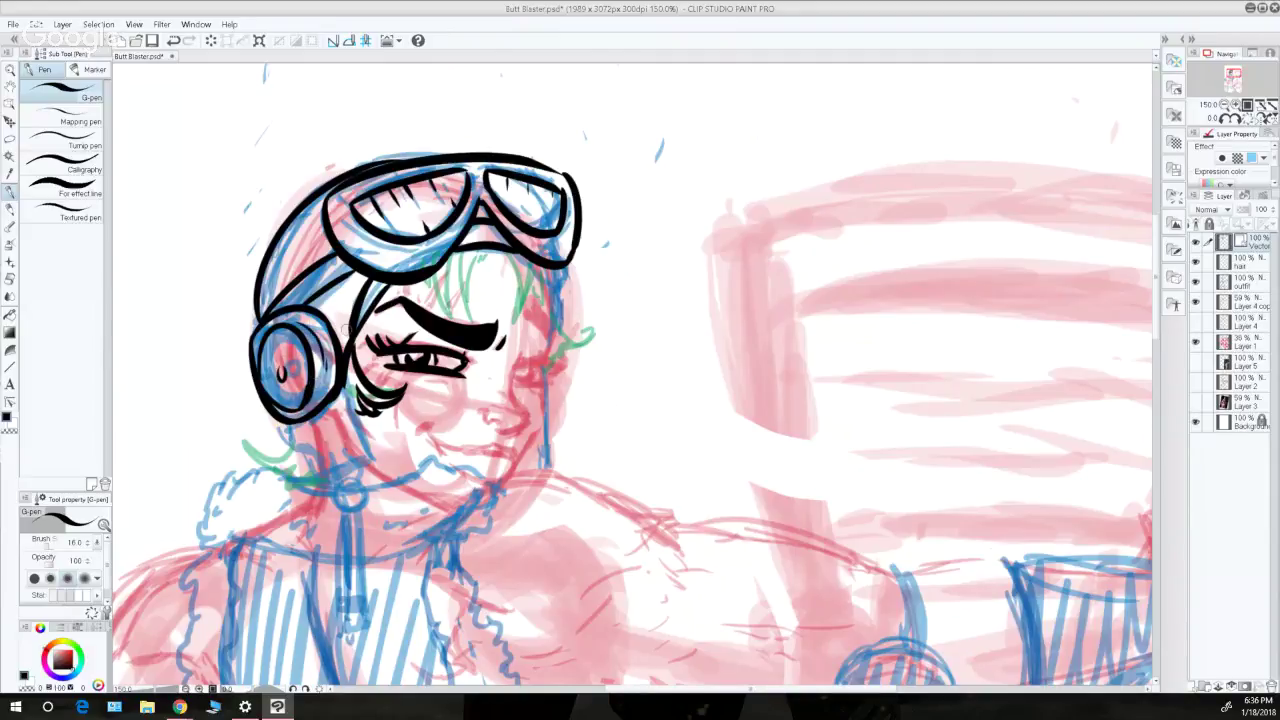
{"action": "key", "text": "ctrl+z"}
- Ink the helmet's ear flap below the earpiece, with its front edge, back edge and angled bottom
{"action": "left_click_drag", "start_coordinate": [344, 385], "coordinate": [384, 470]}
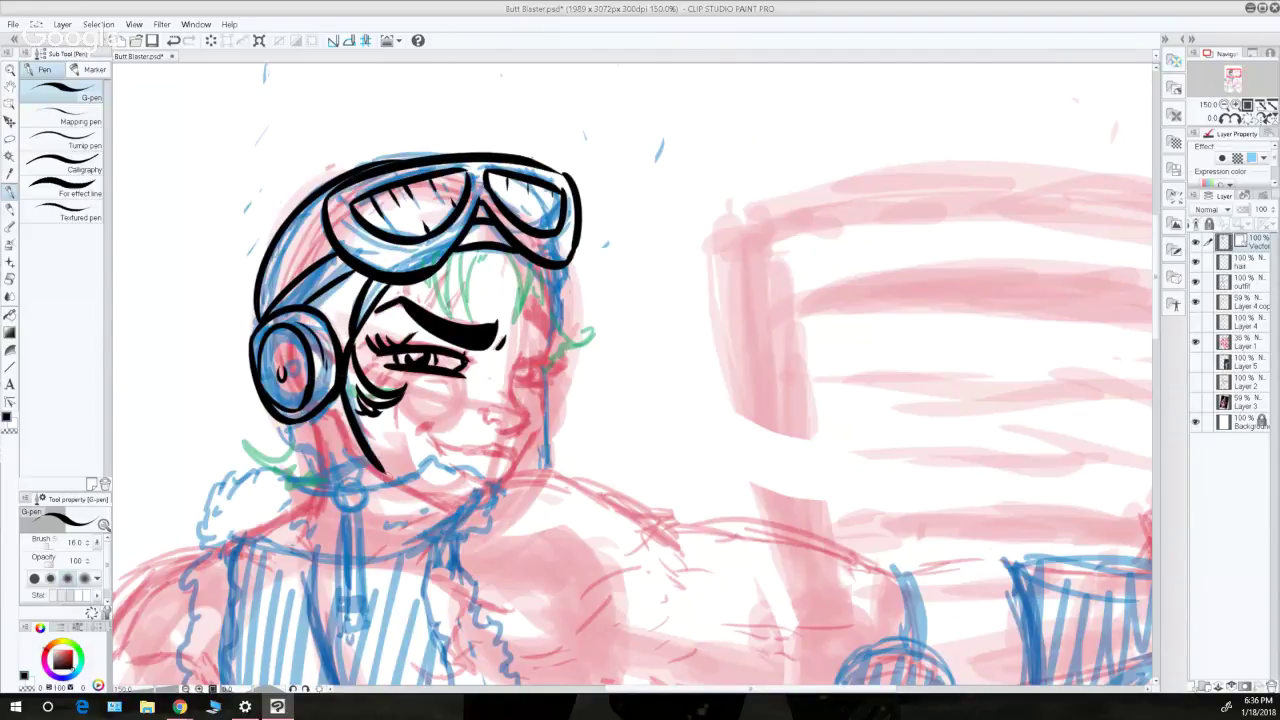
{"action": "key", "text": "ctrl+z"}
{"action": "left_click_drag", "start_coordinate": [345, 385], "coordinate": [384, 470]}
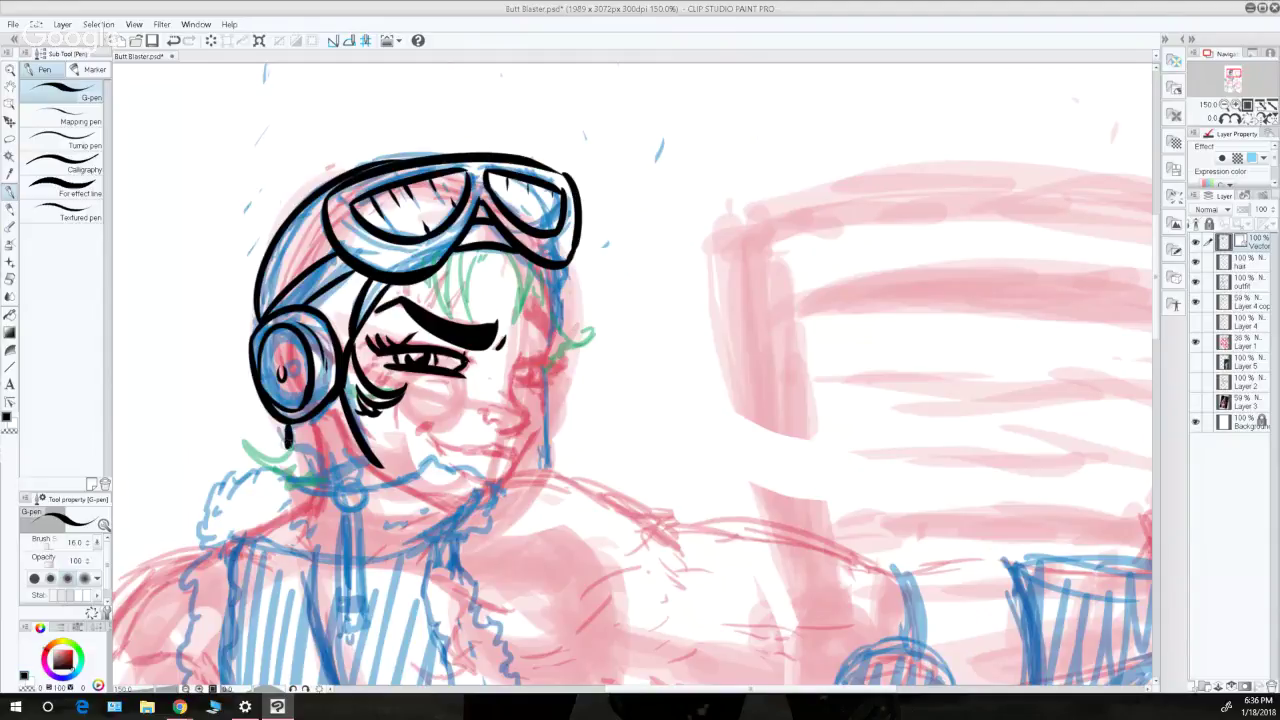
{"action": "mouse_move", "coordinate": [286, 428]}
{"action": "left_mouse_down"}
{"action": "mouse_move", "coordinate": [331, 471]}
{"action": "mouse_move", "coordinate": [331, 498]}
{"action": "mouse_move", "coordinate": [386, 468]}
{"action": "left_mouse_up"}
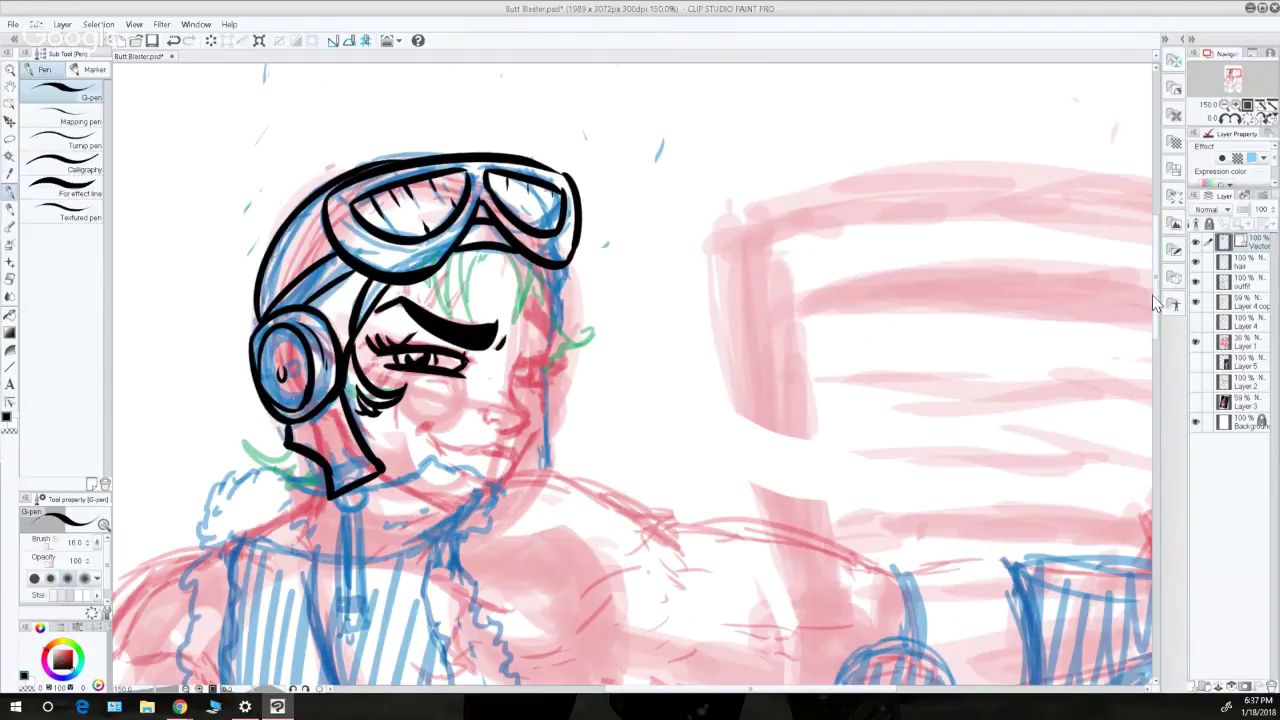
- Ink the small strap tab and round ring at the bottom of the ear flap
{"action": "scroll", "coordinate": [1154, 303], "scroll_direction": "down", "scroll_amount": 3}
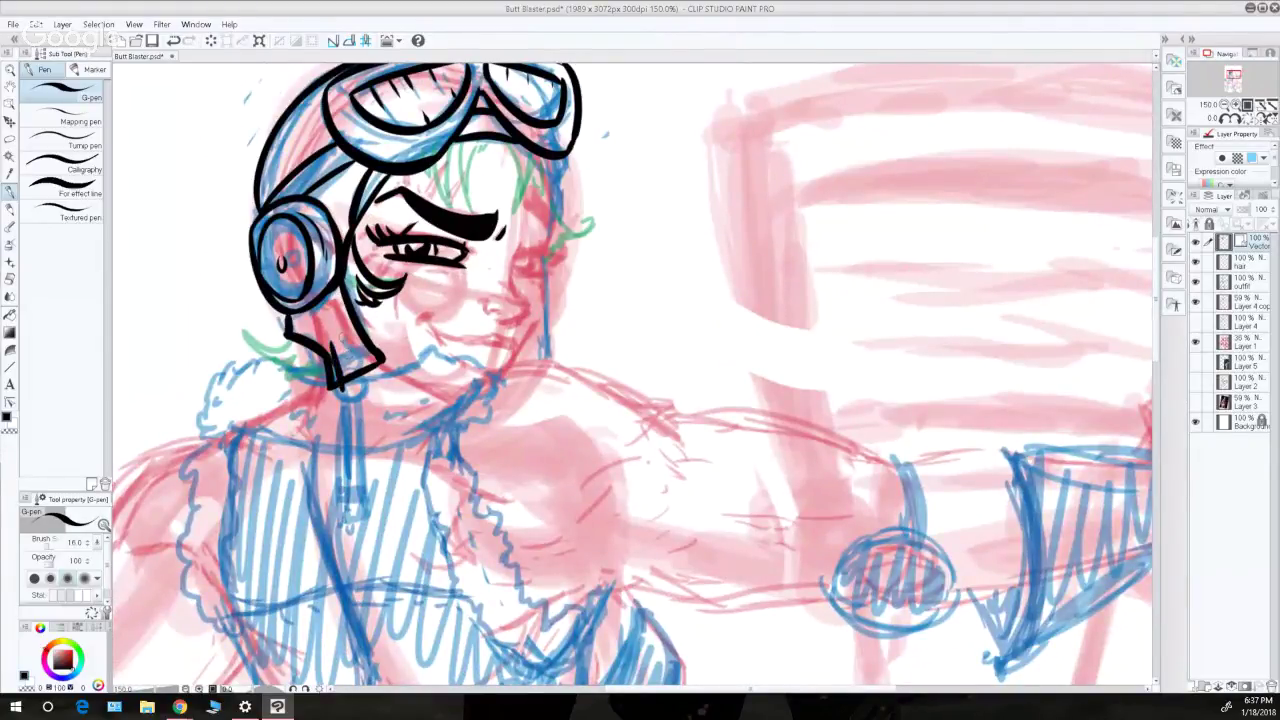
{"action": "left_click_drag", "start_coordinate": [342, 337], "coordinate": [360, 382]}
{"action": "left_click_drag", "start_coordinate": [348, 378], "coordinate": [362, 402]}
{"action": "key", "text": "ctrl+z"}
{"action": "key", "text": "ctrl+z"}
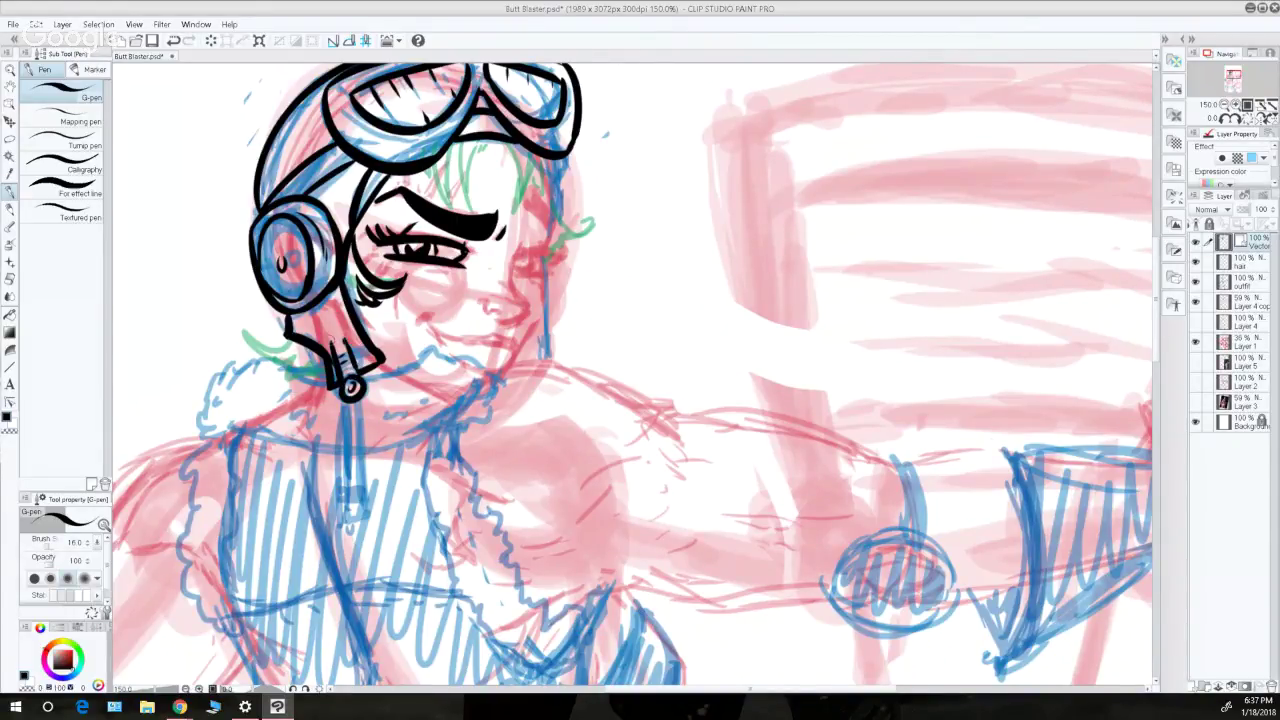
{"action": "mouse_move", "coordinate": [330, 334]}
{"action": "left_mouse_down"}
{"action": "mouse_move", "coordinate": [346, 346]}
{"action": "mouse_move", "coordinate": [343, 331]}
{"action": "left_mouse_up"}
{"action": "key", "text": "ctrl+z"}
- Ink the hanging strap below the ear flap's ring with two long parallel edges and a small rounded end tip
{"action": "left_click_drag", "start_coordinate": [347, 398], "coordinate": [349, 535]}
{"action": "key", "text": "ctrl+z"}
{"action": "mouse_move", "coordinate": [348, 400]}
{"action": "left_mouse_down"}
{"action": "mouse_move", "coordinate": [351, 430]}
{"action": "mouse_move", "coordinate": [350, 500]}
{"action": "left_mouse_up"}
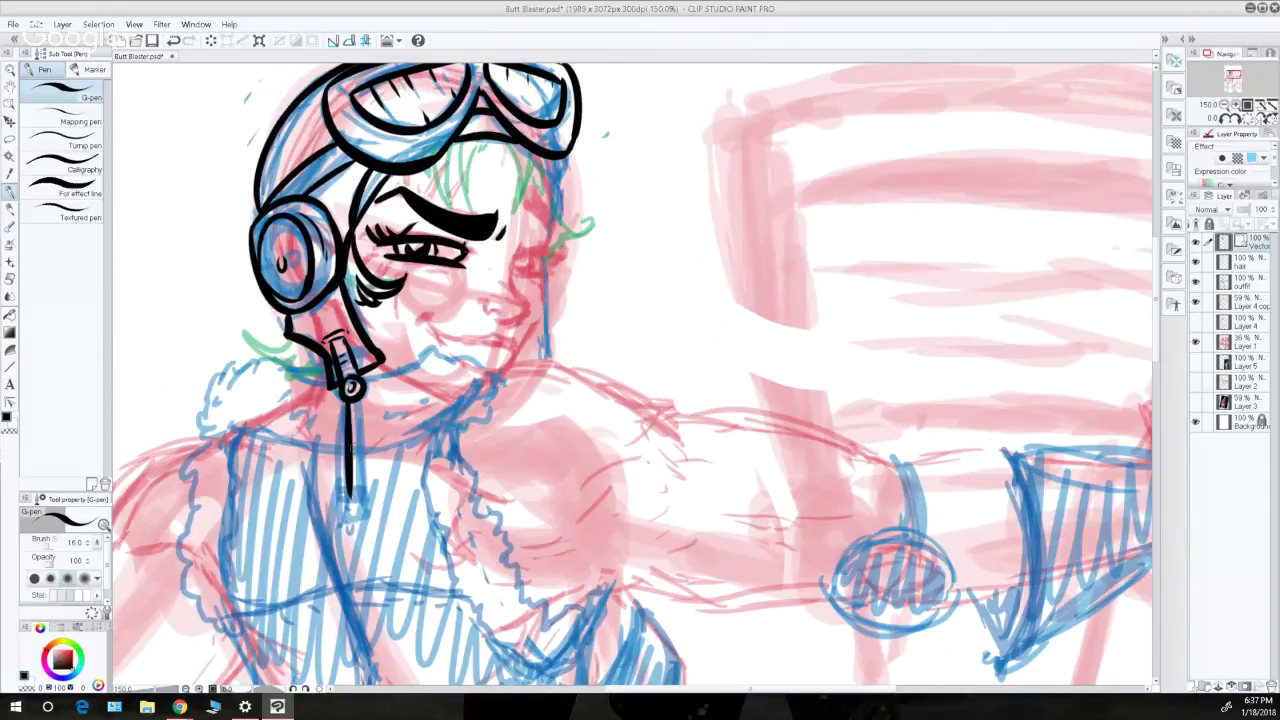
{"action": "left_click_drag", "start_coordinate": [358, 401], "coordinate": [360, 498]}
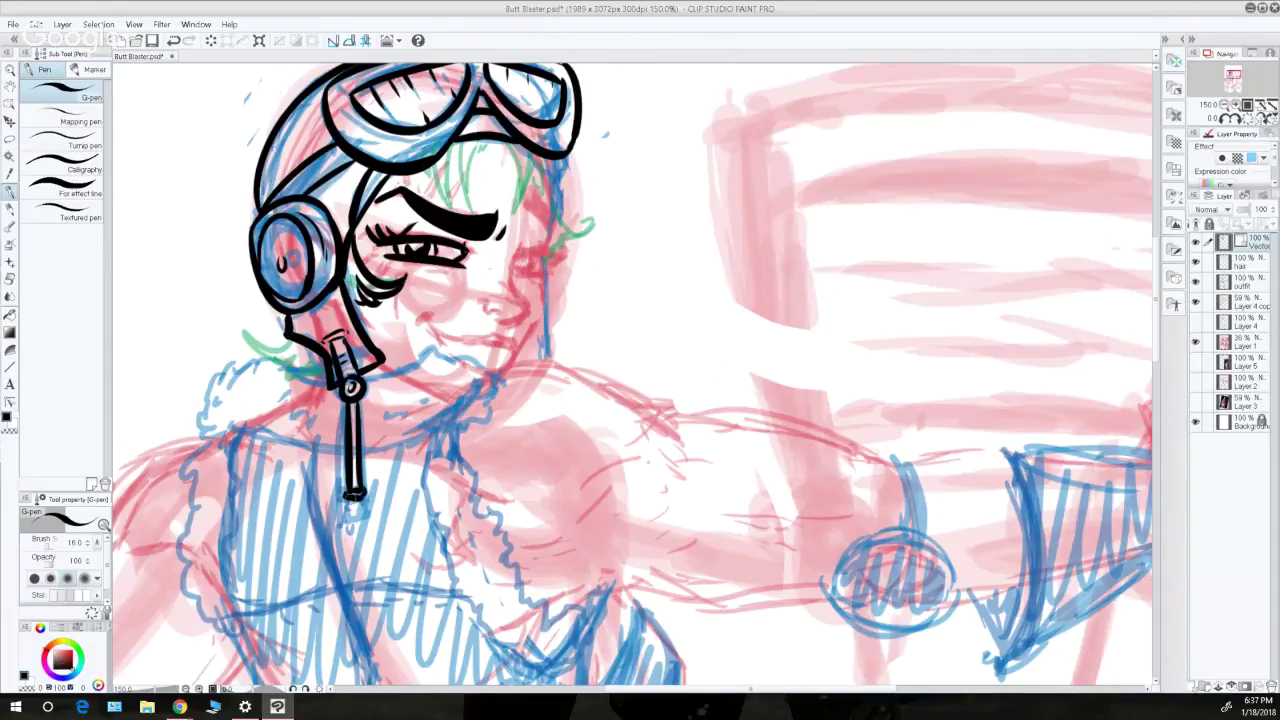
{"action": "mouse_move", "coordinate": [349, 498]}
{"action": "left_mouse_down"}
{"action": "mouse_move", "coordinate": [354, 511]}
{"action": "mouse_move", "coordinate": [362, 499]}
{"action": "mouse_move", "coordinate": [353, 516]}
{"action": "mouse_move", "coordinate": [362, 501]}
{"action": "left_mouse_up"}
{"action": "key", "text": "ctrl+z"}
- Ink the hair strands of the fringe beneath the goggles and a small lock along the ear flap's front edge
{"action": "left_click_drag", "start_coordinate": [480, 134], "coordinate": [462, 182]}
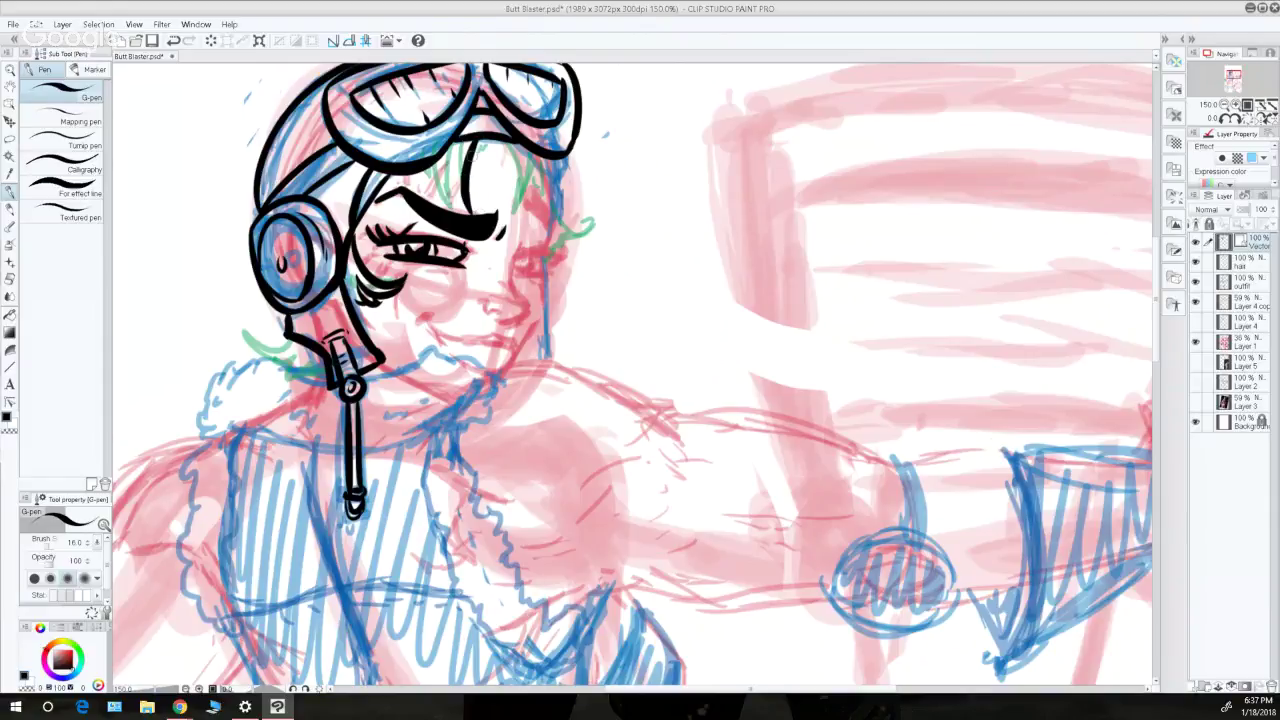
{"action": "left_click_drag", "start_coordinate": [468, 138], "coordinate": [477, 216]}
{"action": "left_click_drag", "start_coordinate": [448, 151], "coordinate": [456, 209]}
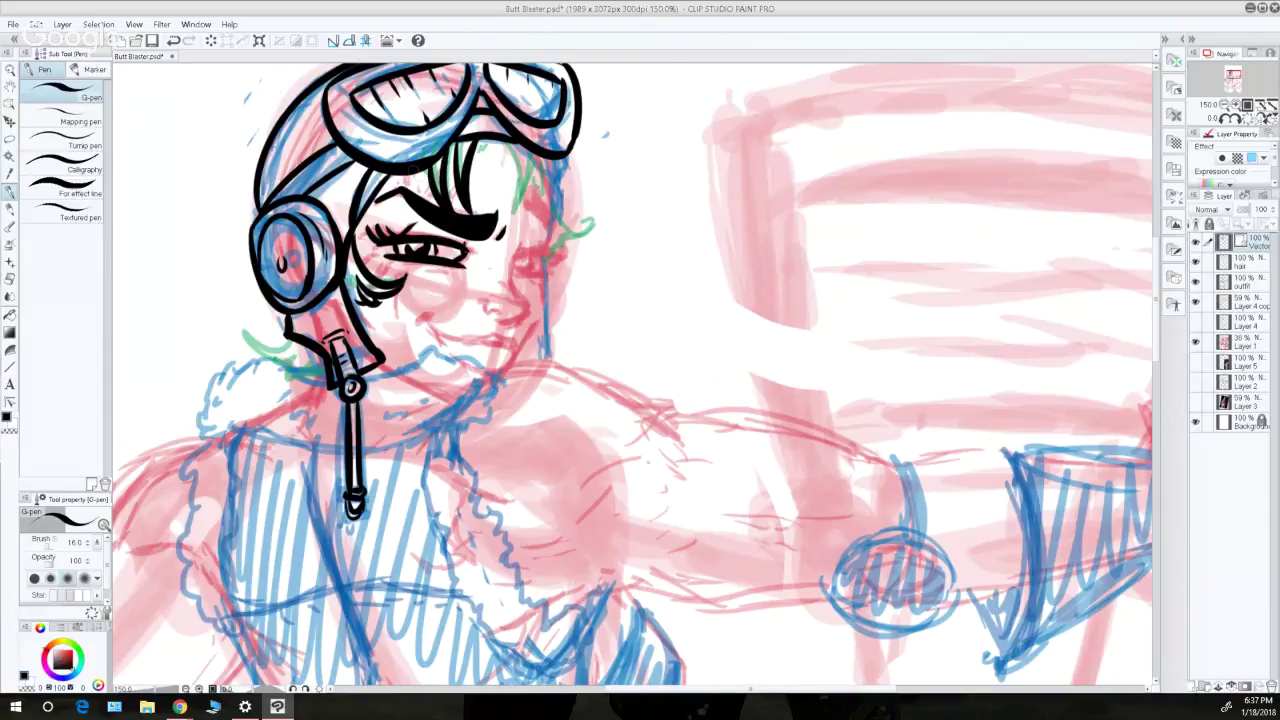
{"action": "left_click_drag", "start_coordinate": [408, 175], "coordinate": [418, 190]}
{"action": "left_click_drag", "start_coordinate": [353, 305], "coordinate": [380, 330]}
{"action": "key", "text": "ctrl+z"}
{"action": "key", "text": "ctrl+z"}
- Ink the nose from bridge to nostril, and the narrow far eye with its iris and lashes
{"action": "mouse_move", "coordinate": [520, 239]}
{"action": "left_mouse_down"}
{"action": "mouse_move", "coordinate": [509, 285]}
{"action": "mouse_move", "coordinate": [527, 302]}
{"action": "mouse_move", "coordinate": [490, 324]}
{"action": "left_mouse_up"}
{"action": "key", "text": "ctrl+z"}
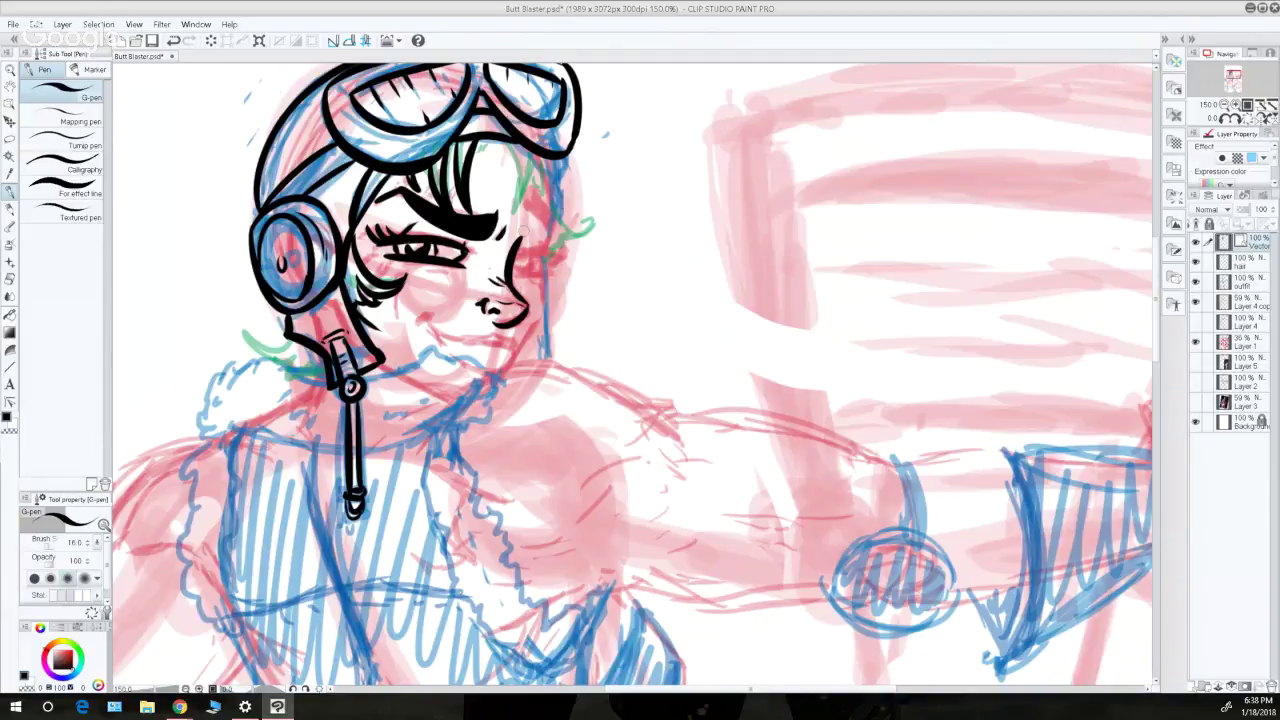
{"action": "left_click_drag", "start_coordinate": [510, 262], "coordinate": [560, 264]}
{"action": "key", "text": "ctrl+z"}
{"action": "key", "text": "ctrl+z"}
{"action": "key", "text": "ctrl+z"}
{"action": "key", "text": "ctrl+z"}
{"action": "key", "text": "ctrl+y"}
{"action": "key", "text": "ctrl+z"}
{"action": "mouse_move", "coordinate": [514, 259]}
{"action": "left_mouse_down"}
{"action": "mouse_move", "coordinate": [560, 264]}
{"action": "mouse_move", "coordinate": [565, 248]}
{"action": "mouse_move", "coordinate": [557, 272]}
{"action": "mouse_move", "coordinate": [540, 273]}
{"action": "left_mouse_up"}
{"action": "key", "text": "ctrl+z"}
{"action": "key", "text": "ctrl+z"}
{"action": "key", "text": "ctrl+z"}
{"action": "key", "text": "ctrl+z"}
{"action": "left_click_drag", "start_coordinate": [515, 270], "coordinate": [546, 262]}
{"action": "key", "text": "ctrl+z"}
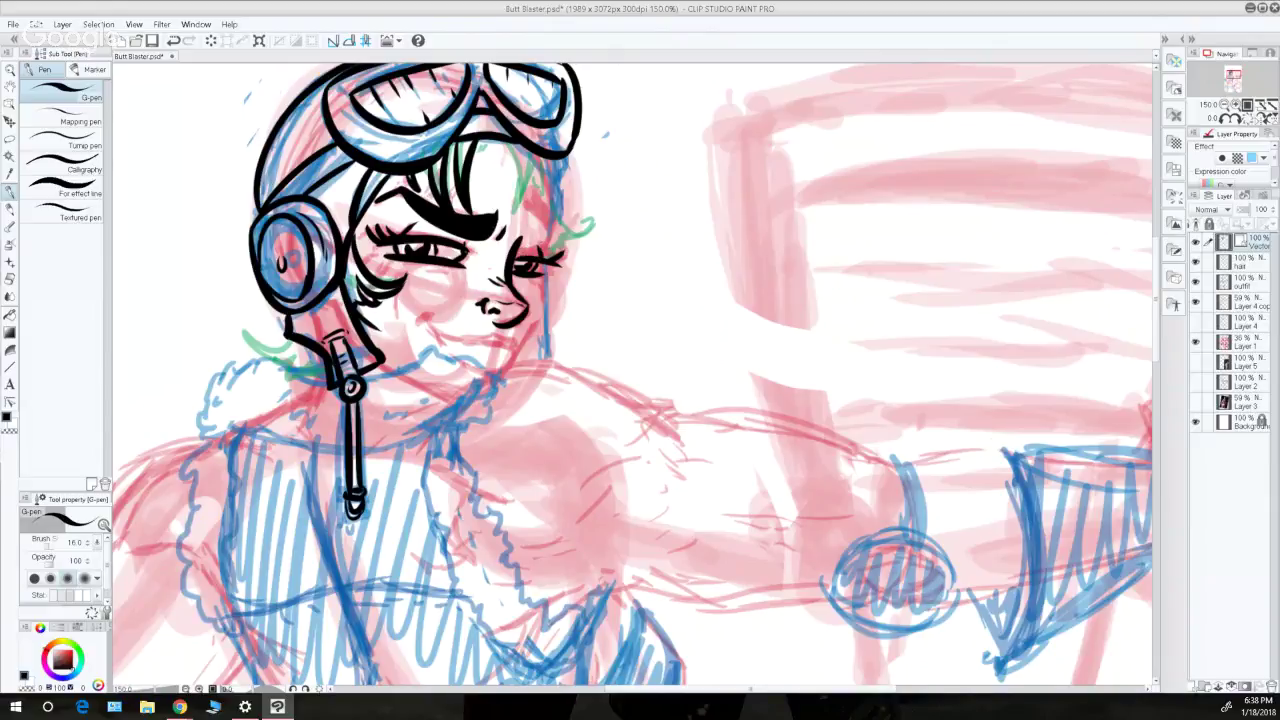
- Ink the thick angled far eyebrow and the fringe strands above it
{"action": "mouse_move", "coordinate": [530, 178]}
{"action": "left_mouse_down"}
{"action": "mouse_move", "coordinate": [524, 208]}
{"action": "mouse_move", "coordinate": [544, 230]}
{"action": "left_mouse_up"}
{"action": "left_click_drag", "start_coordinate": [532, 182], "coordinate": [554, 234]}
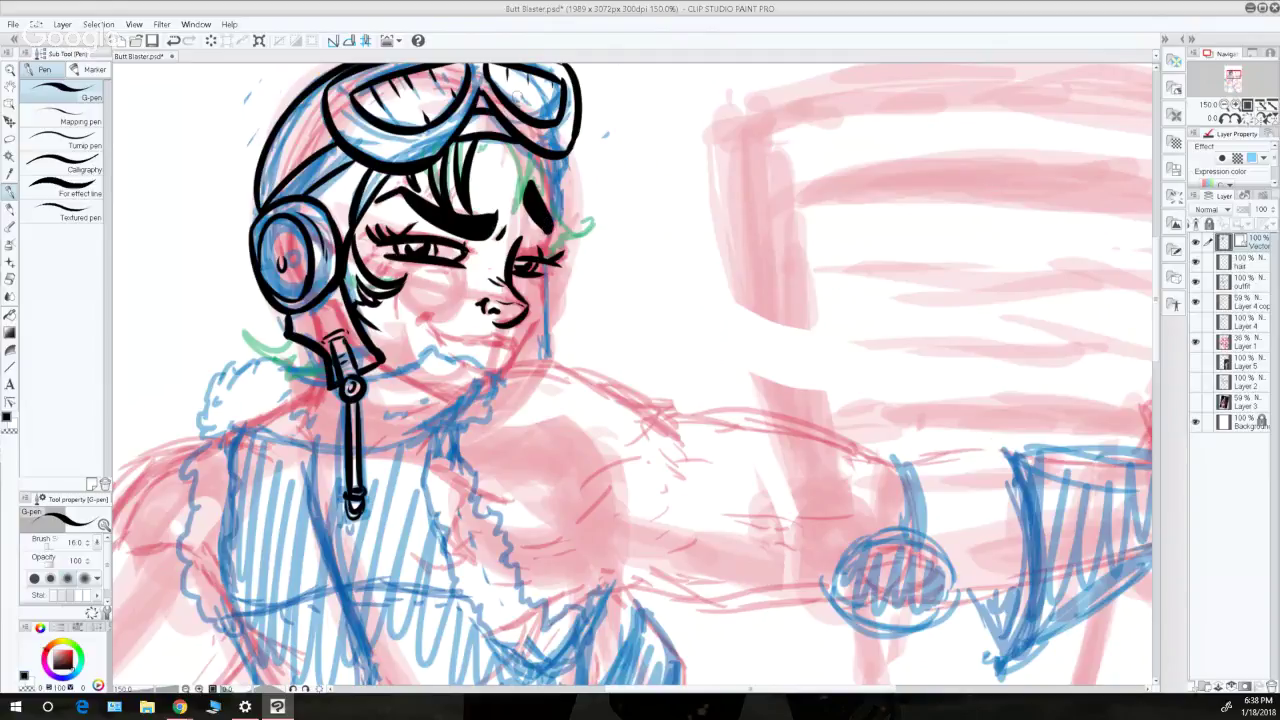
{"action": "mouse_move", "coordinate": [504, 142]}
{"action": "left_mouse_down"}
{"action": "mouse_move", "coordinate": [524, 214]}
{"action": "mouse_move", "coordinate": [530, 198]}
{"action": "left_mouse_up"}
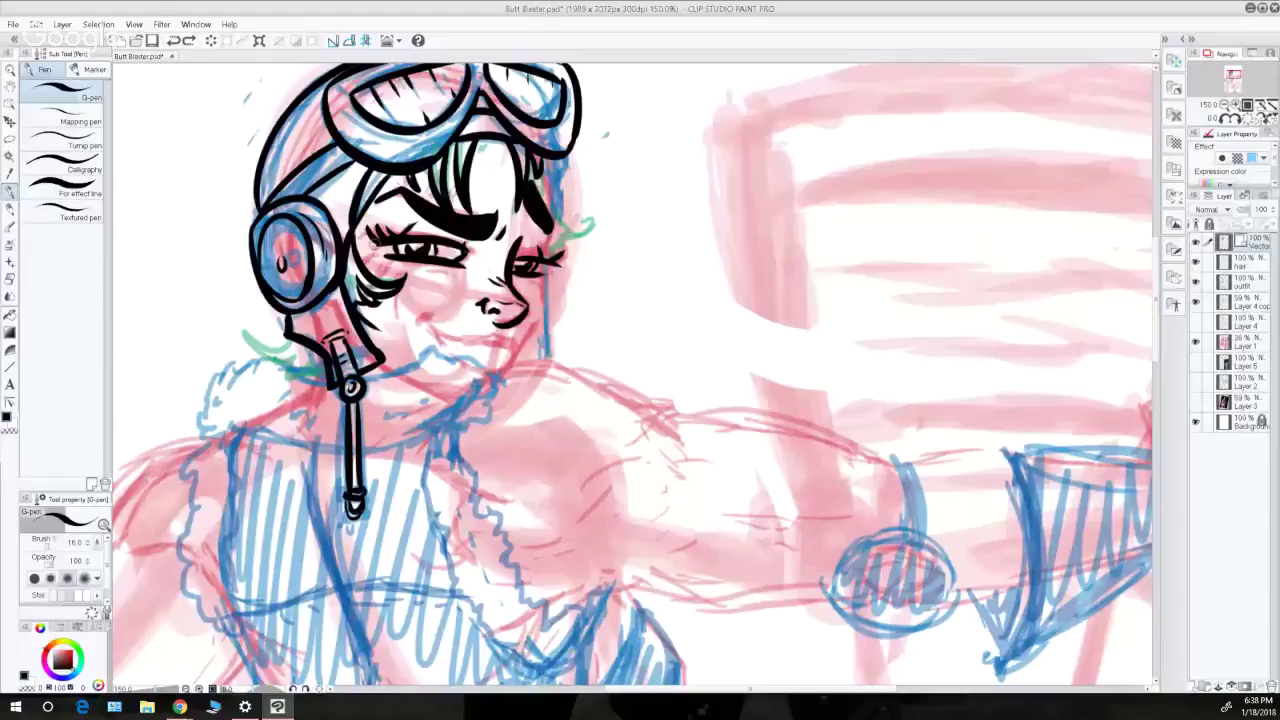
- Ink the spiky hair tufts behind the ear flap, and the helmet's far edge with the curled lock beside the far eye
{"action": "mouse_move", "coordinate": [286, 340]}
{"action": "left_mouse_down"}
{"action": "mouse_move", "coordinate": [249, 317]}
{"action": "mouse_move", "coordinate": [290, 394]}
{"action": "mouse_move", "coordinate": [311, 382]}
{"action": "left_mouse_up"}
{"action": "key", "text": "ctrl+z"}
{"action": "key", "text": "ctrl+z"}
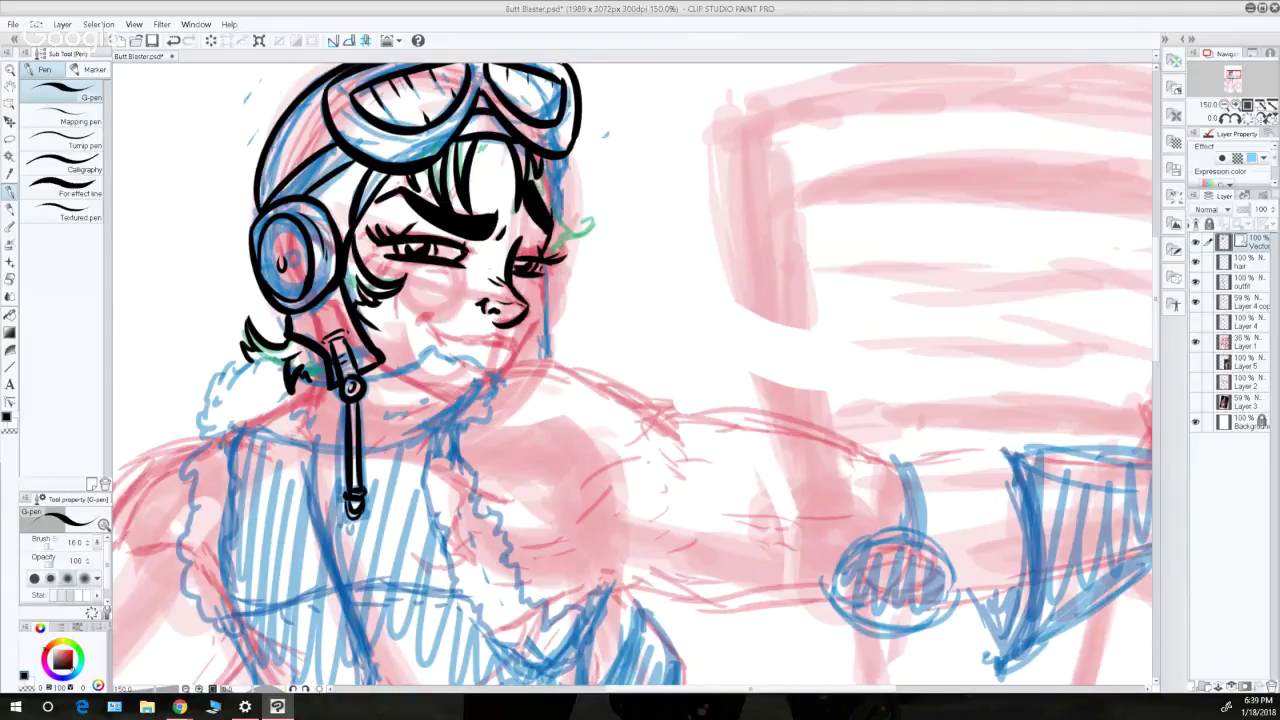
{"action": "left_click_drag", "start_coordinate": [549, 174], "coordinate": [550, 228]}
{"action": "mouse_move", "coordinate": [556, 166]}
{"action": "left_mouse_down"}
{"action": "mouse_move", "coordinate": [547, 188]}
{"action": "mouse_move", "coordinate": [570, 190]}
{"action": "mouse_move", "coordinate": [558, 230]}
{"action": "mouse_move", "coordinate": [585, 234]}
{"action": "mouse_move", "coordinate": [589, 222]}
{"action": "mouse_move", "coordinate": [592, 242]}
{"action": "mouse_move", "coordinate": [568, 244]}
{"action": "left_mouse_up"}
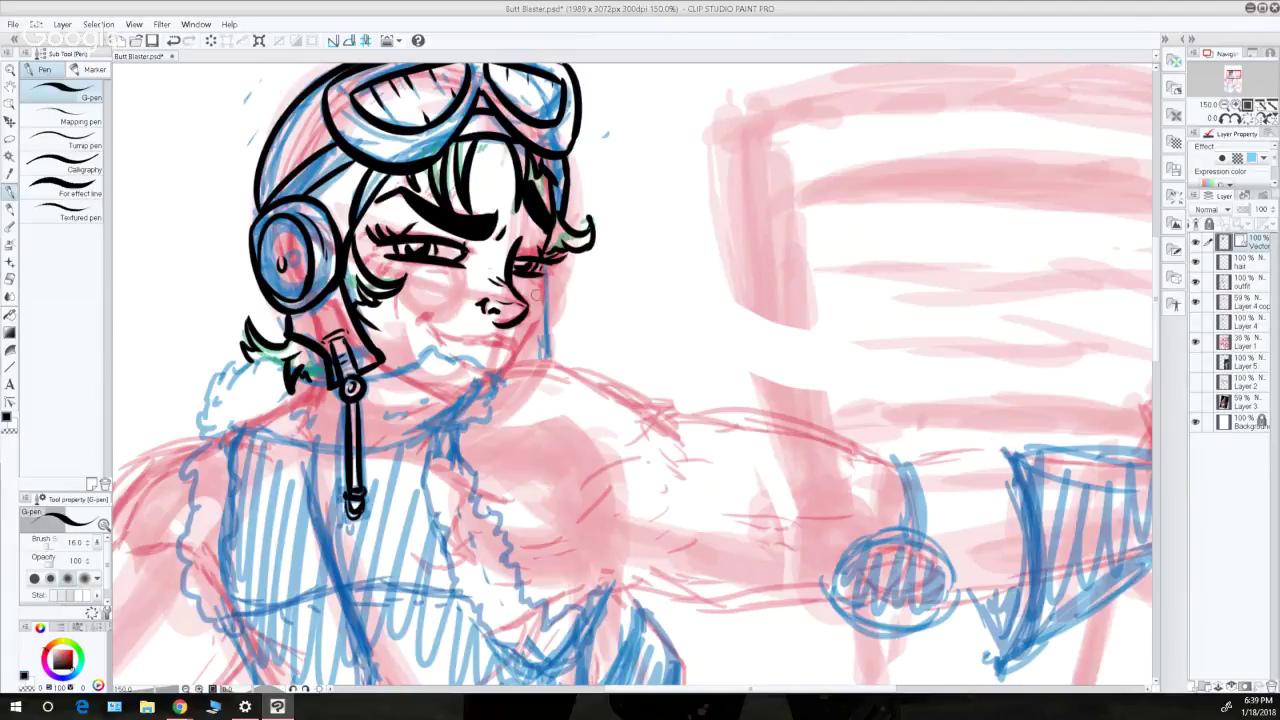
- Ink the far cheek and jaw line, and the smirking mouth with its raised corner and lips
{"action": "mouse_move", "coordinate": [541, 272]}
{"action": "left_mouse_down"}
{"action": "mouse_move", "coordinate": [544, 322]}
{"action": "mouse_move", "coordinate": [512, 370]}
{"action": "left_mouse_up"}
{"action": "key", "text": "ctrl+z"}
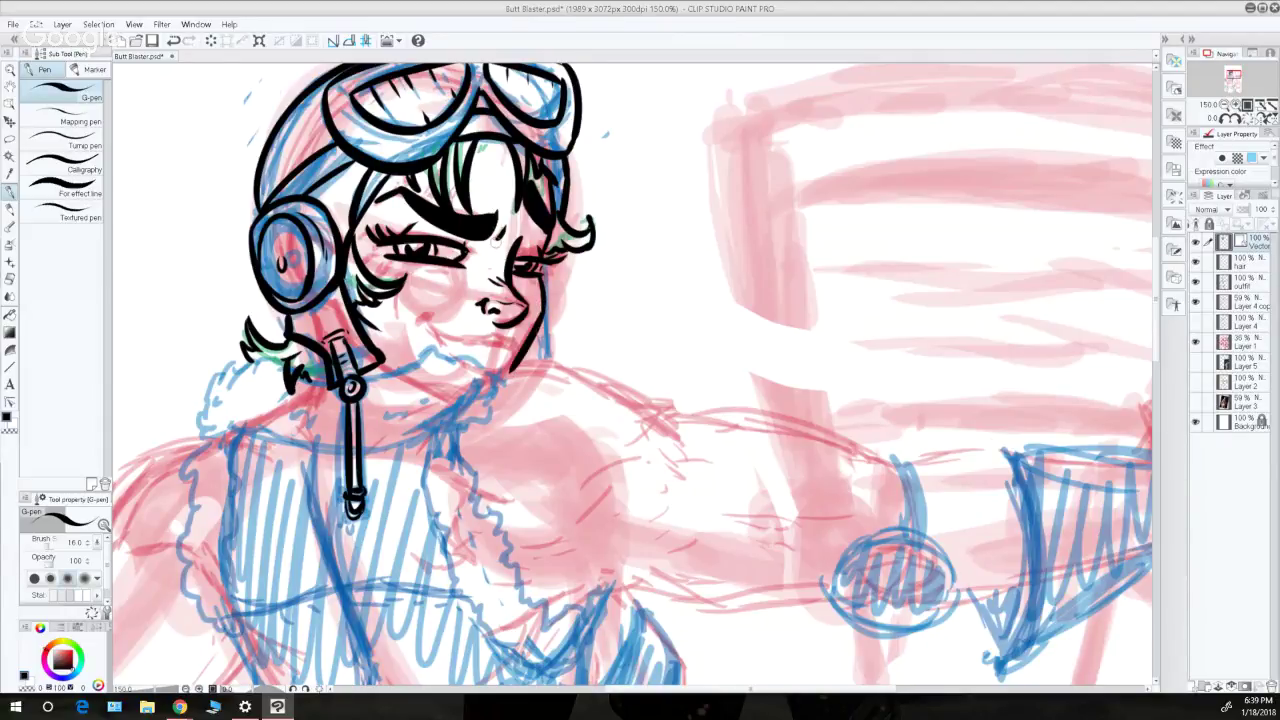
{"action": "left_click_drag", "start_coordinate": [417, 320], "coordinate": [436, 306]}
{"action": "mouse_move", "coordinate": [426, 313]}
{"action": "left_mouse_down"}
{"action": "mouse_move", "coordinate": [436, 334]}
{"action": "mouse_move", "coordinate": [520, 355]}
{"action": "mouse_move", "coordinate": [499, 334]}
{"action": "mouse_move", "coordinate": [512, 340]}
{"action": "mouse_move", "coordinate": [461, 357]}
{"action": "left_mouse_up"}
{"action": "key", "text": "ctrl+z"}
{"action": "key", "text": "ctrl+z"}
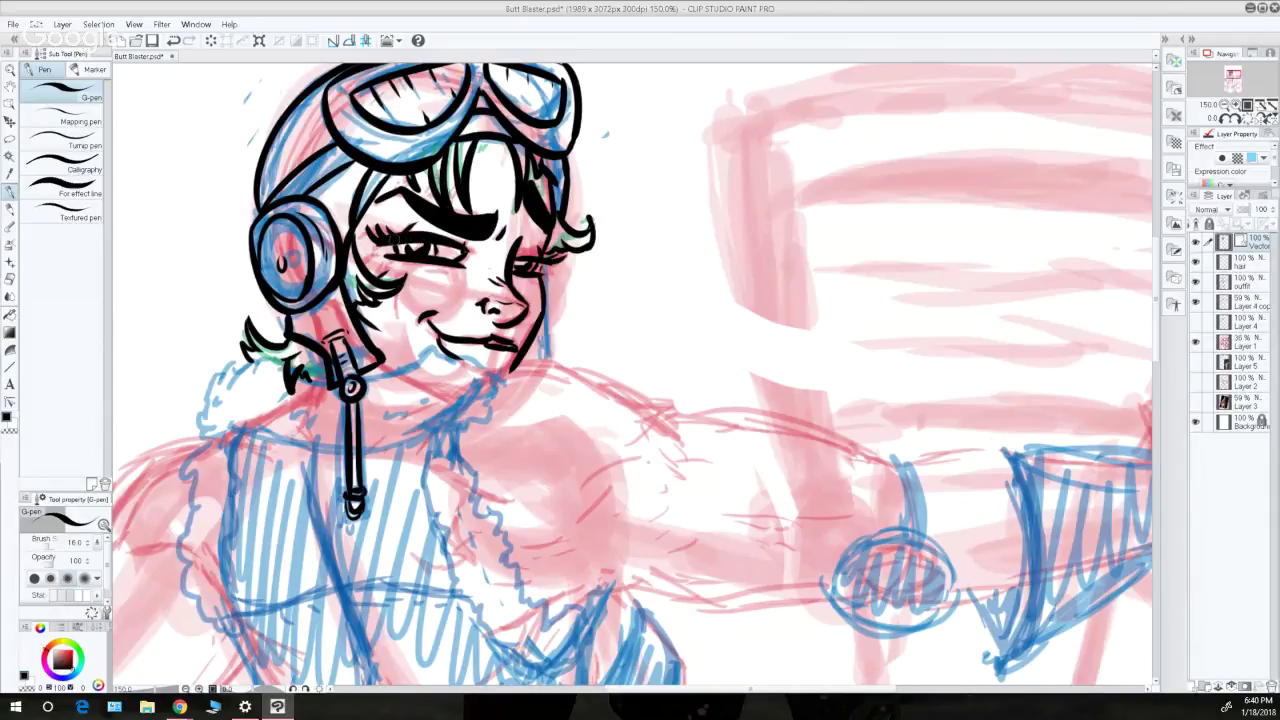
- Touch up the eye details and add short stitch marks along the helmet's side band
{"action": "left_click", "coordinate": [415, 243], "text": "ctrl"}
{"action": "left_click_drag", "start_coordinate": [510, 262], "coordinate": [532, 262]}
{"action": "key", "text": "ctrl+z"}
{"action": "scroll", "coordinate": [1155, 262], "scroll_direction": "up", "scroll_amount": 2}
{"action": "scroll", "coordinate": [1155, 262], "scroll_direction": "up", "scroll_amount": 1}
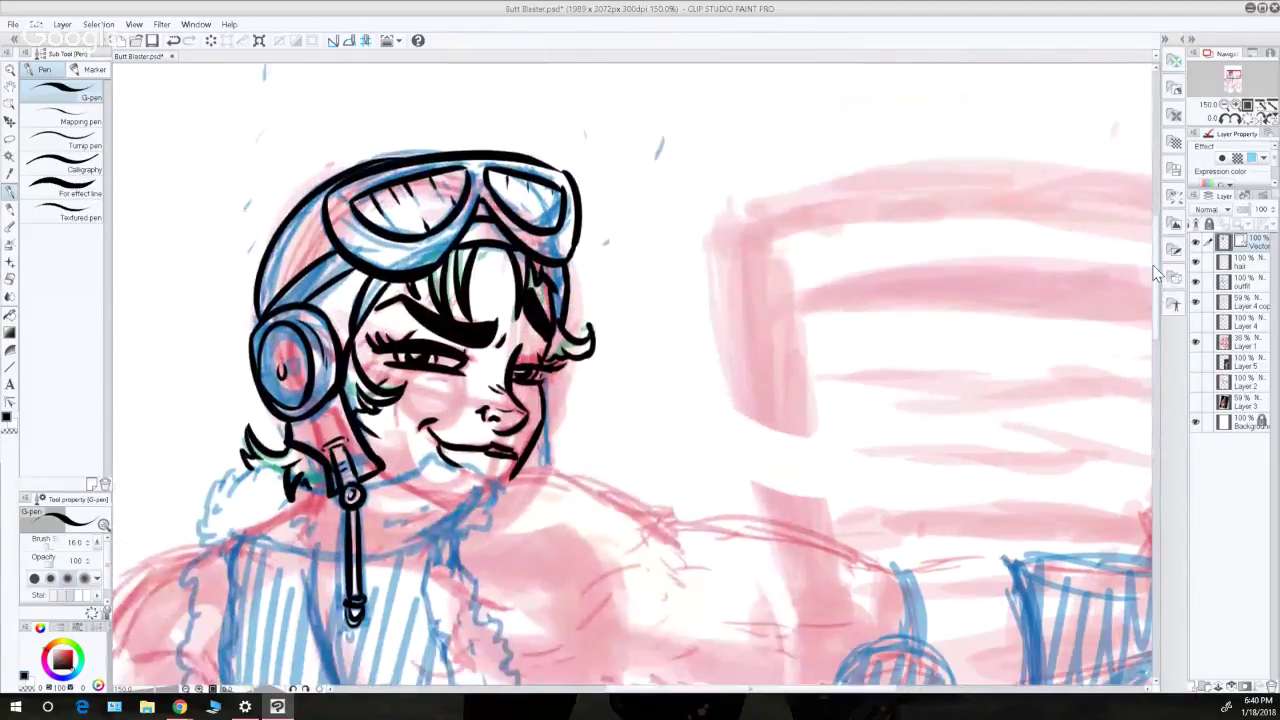
{"action": "scroll", "coordinate": [1155, 262], "scroll_direction": "down", "scroll_amount": 2}
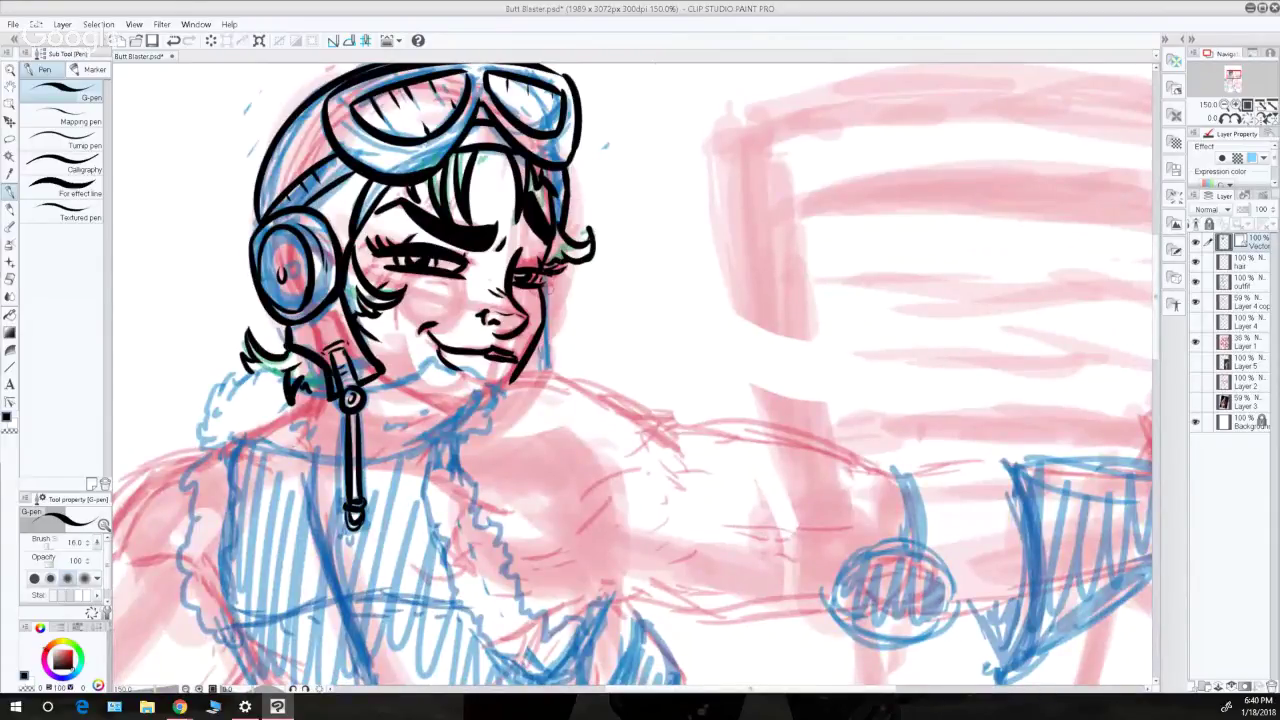
- Ink the helmet's far ear flap as a long line running down beside the far cheek
{"action": "mouse_move", "coordinate": [548, 266]}
{"action": "left_mouse_down"}
{"action": "mouse_move", "coordinate": [562, 376]}
{"action": "mouse_move", "coordinate": [540, 370]}
{"action": "mouse_move", "coordinate": [552, 378]}
{"action": "left_mouse_up"}
{"action": "key", "text": "ctrl+z"}
{"action": "key", "text": "ctrl+z"}
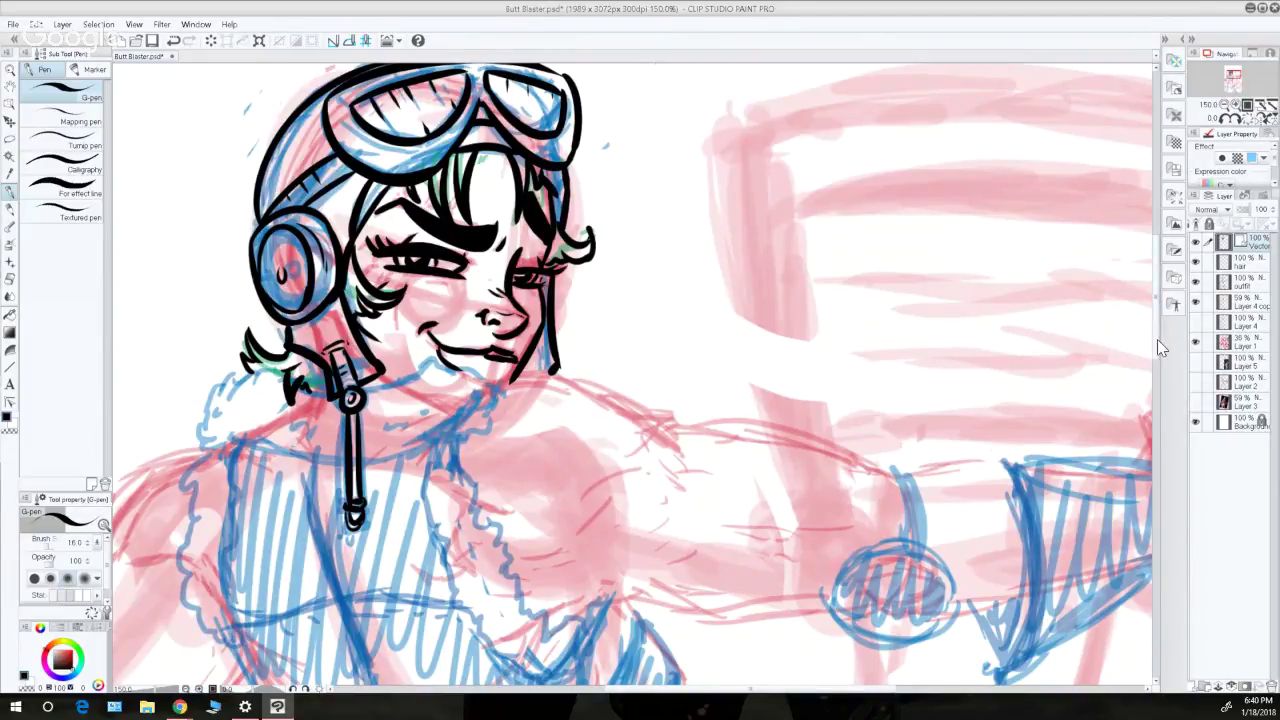
- Ink the fluffy upper edge of the fur collar under the chin, round its far end, and add small fur marks
{"action": "scroll", "coordinate": [1160, 348], "scroll_direction": "down", "scroll_amount": 2}
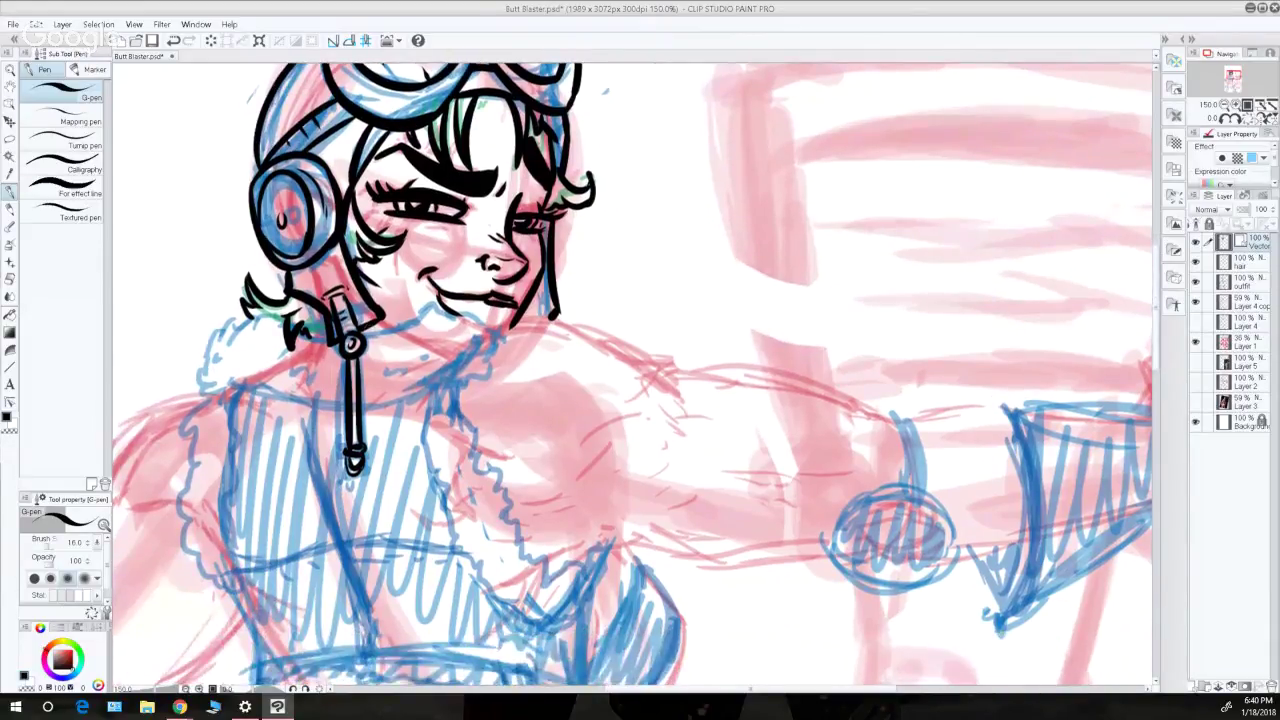
{"action": "left_click_drag", "start_coordinate": [362, 338], "coordinate": [435, 304]}
{"action": "key", "text": "ctrl+z"}
{"action": "key", "text": "ctrl+z"}
{"action": "mouse_move", "coordinate": [430, 316]}
{"action": "left_mouse_down"}
{"action": "mouse_move", "coordinate": [446, 294]}
{"action": "mouse_move", "coordinate": [505, 332]}
{"action": "mouse_move", "coordinate": [480, 382]}
{"action": "mouse_move", "coordinate": [462, 384]}
{"action": "left_mouse_up"}
{"action": "left_click_drag", "start_coordinate": [386, 346], "coordinate": [396, 341]}
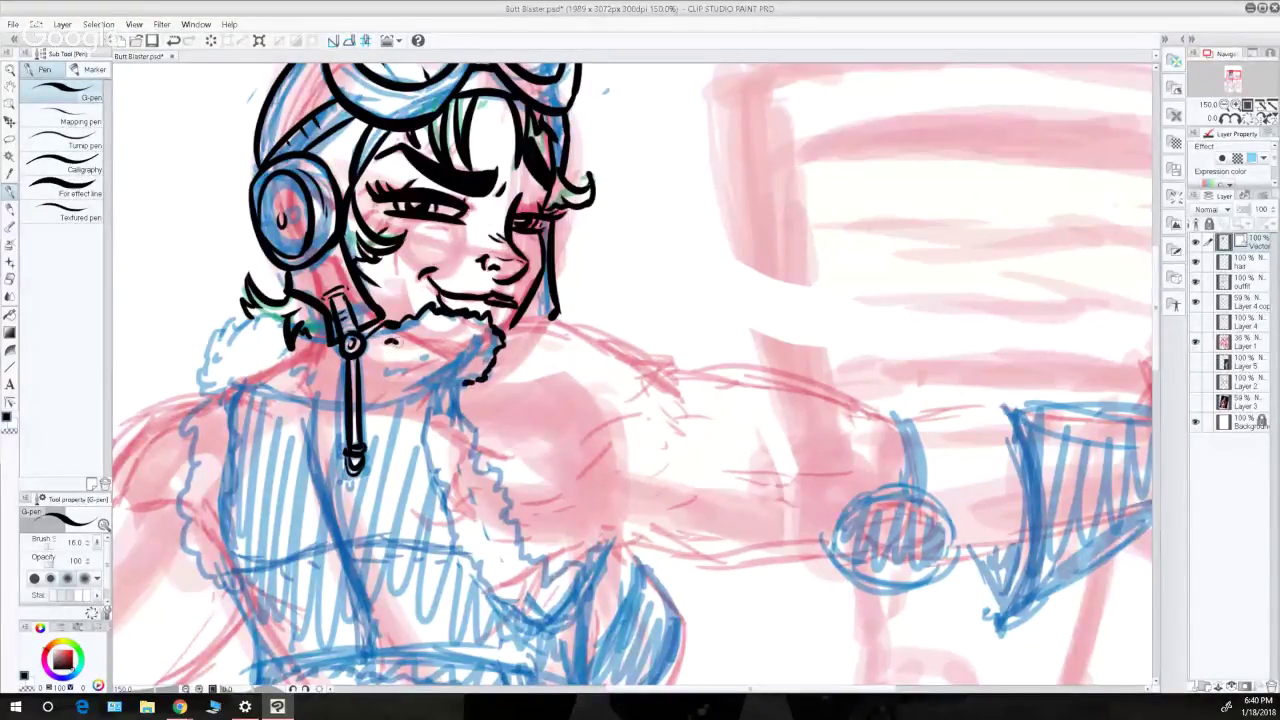
{"action": "left_click", "coordinate": [407, 342]}
{"action": "left_click", "coordinate": [465, 343]}
- Ink the collar's fluffy near side behind the ear flap, thicken the far end's outline, and dot in fur marks
{"action": "mouse_move", "coordinate": [286, 314]}
{"action": "left_mouse_down"}
{"action": "mouse_move", "coordinate": [221, 332]}
{"action": "mouse_move", "coordinate": [226, 323]}
{"action": "mouse_move", "coordinate": [202, 352]}
{"action": "left_mouse_up"}
{"action": "key", "text": "ctrl+z"}
{"action": "key", "text": "ctrl+z"}
{"action": "left_click_drag", "start_coordinate": [214, 346], "coordinate": [204, 360]}
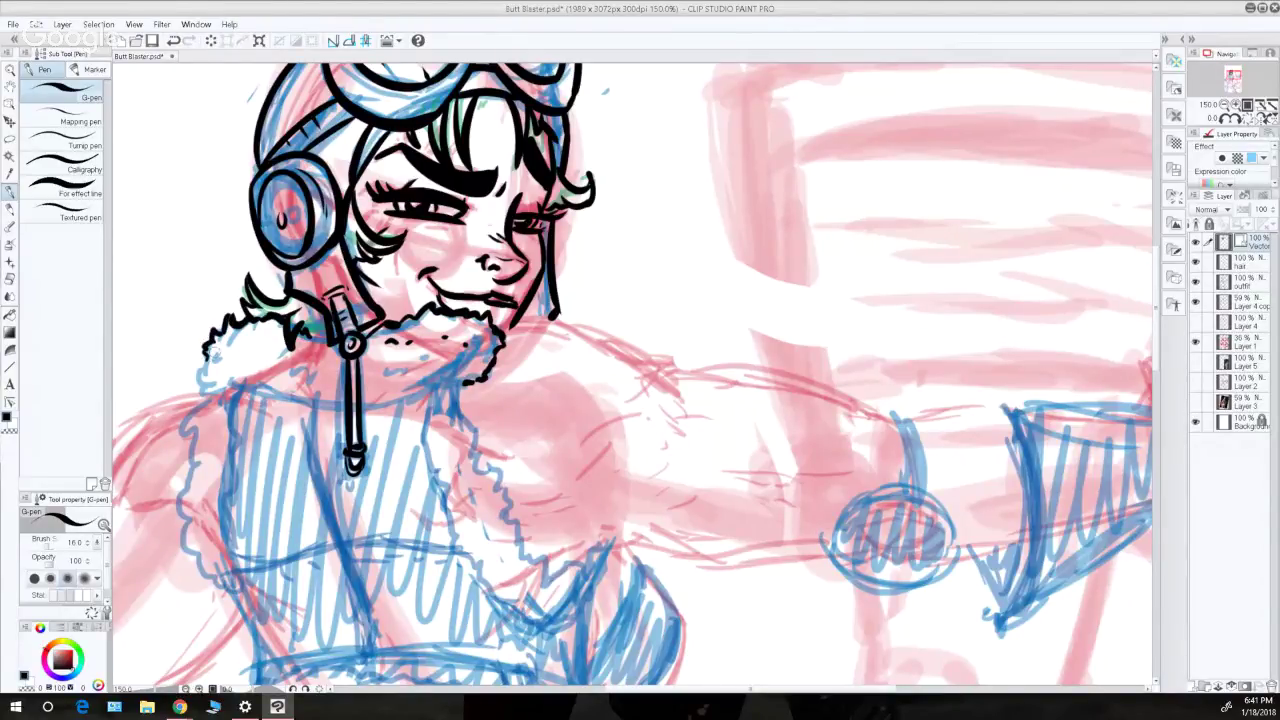
{"action": "left_click_drag", "start_coordinate": [503, 336], "coordinate": [474, 386]}
{"action": "mouse_move", "coordinate": [512, 329]}
{"action": "left_mouse_down"}
{"action": "mouse_move", "coordinate": [493, 358]}
{"action": "mouse_move", "coordinate": [489, 340]}
{"action": "mouse_move", "coordinate": [487, 377]}
{"action": "mouse_move", "coordinate": [447, 391]}
{"action": "left_mouse_up"}
{"action": "mouse_move", "coordinate": [209, 353]}
{"action": "left_mouse_down"}
{"action": "mouse_move", "coordinate": [190, 374]}
{"action": "mouse_move", "coordinate": [204, 402]}
{"action": "mouse_move", "coordinate": [216, 374]}
{"action": "mouse_move", "coordinate": [256, 352]}
{"action": "left_mouse_up"}
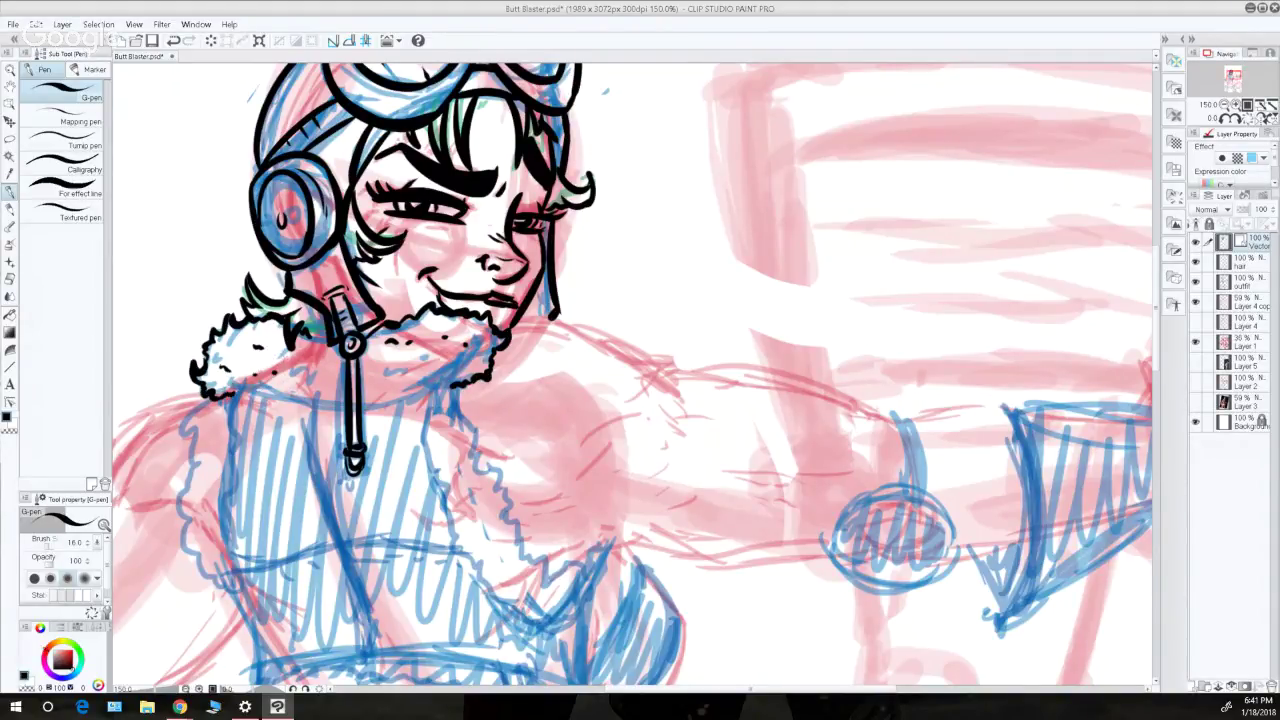
- Ink the collar's curved lower edge across the neck and add a few short fur marks above it
{"action": "mouse_move", "coordinate": [262, 387]}
{"action": "left_mouse_down"}
{"action": "mouse_move", "coordinate": [227, 396]}
{"action": "mouse_move", "coordinate": [328, 406]}
{"action": "left_mouse_up"}
{"action": "key", "text": "ctrl+z"}
{"action": "mouse_move", "coordinate": [250, 391]}
{"action": "left_mouse_down"}
{"action": "mouse_move", "coordinate": [363, 405]}
{"action": "mouse_move", "coordinate": [470, 380]}
{"action": "left_mouse_up"}
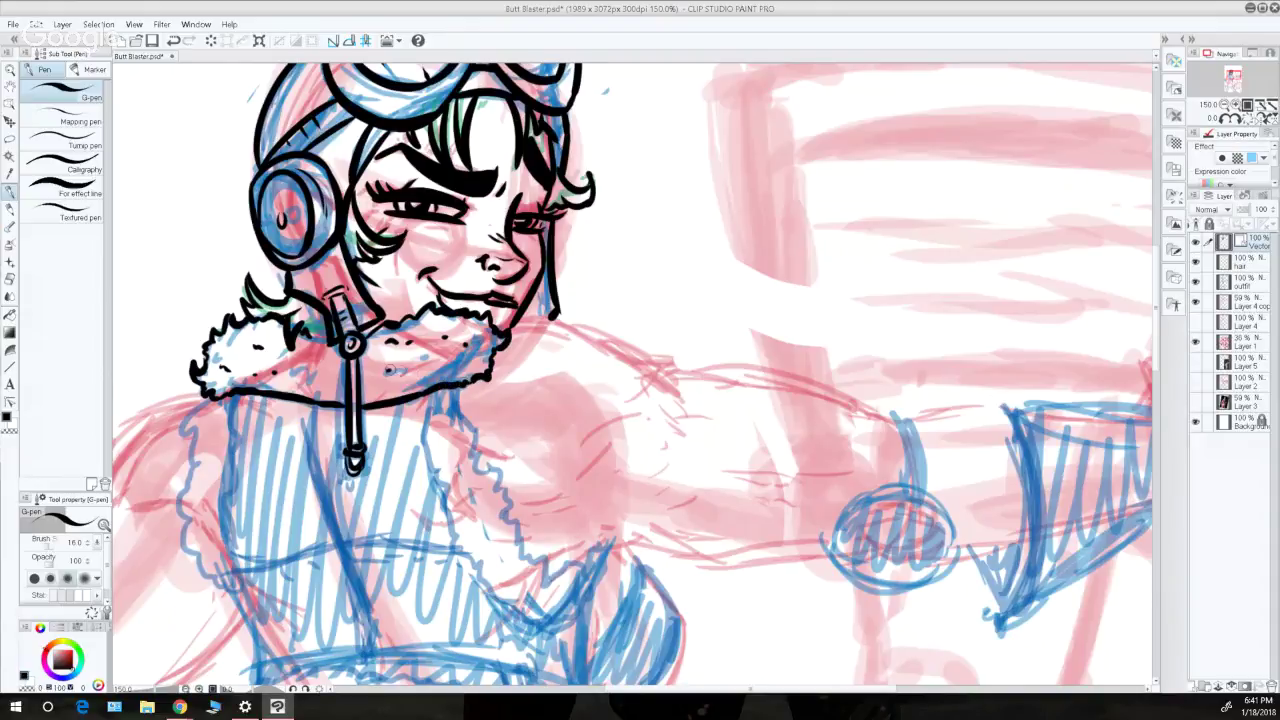
{"action": "left_click_drag", "start_coordinate": [388, 370], "coordinate": [398, 370]}
{"action": "left_click_drag", "start_coordinate": [407, 371], "coordinate": [419, 370]}
- Ink the rounded shoulder of the outstretched arm, with short crease lines at the armpit and a small mark on the upper arm
{"action": "mouse_move", "coordinate": [1157, 298]}
{"action": "left_mouse_down"}
{"action": "mouse_move", "coordinate": [1160, 325]}
{"action": "mouse_move", "coordinate": [1152, 280]}
{"action": "left_mouse_up"}
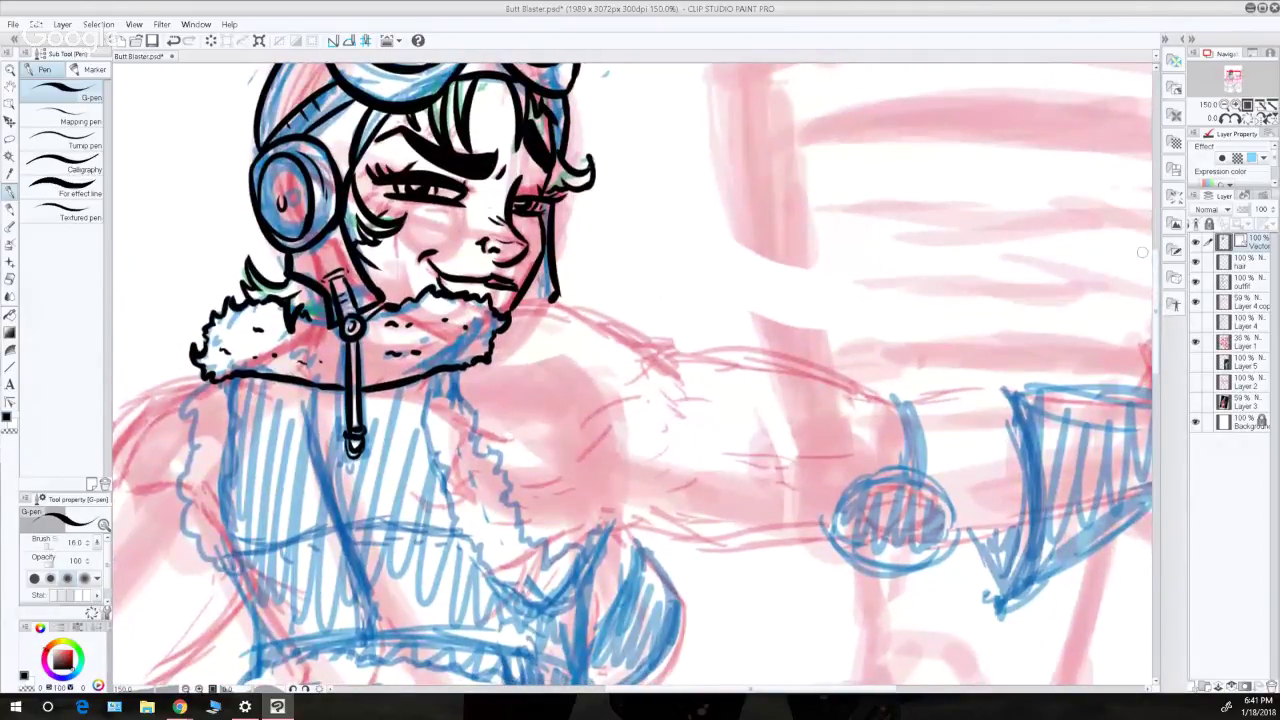
{"action": "left_click_drag", "start_coordinate": [505, 305], "coordinate": [678, 358]}
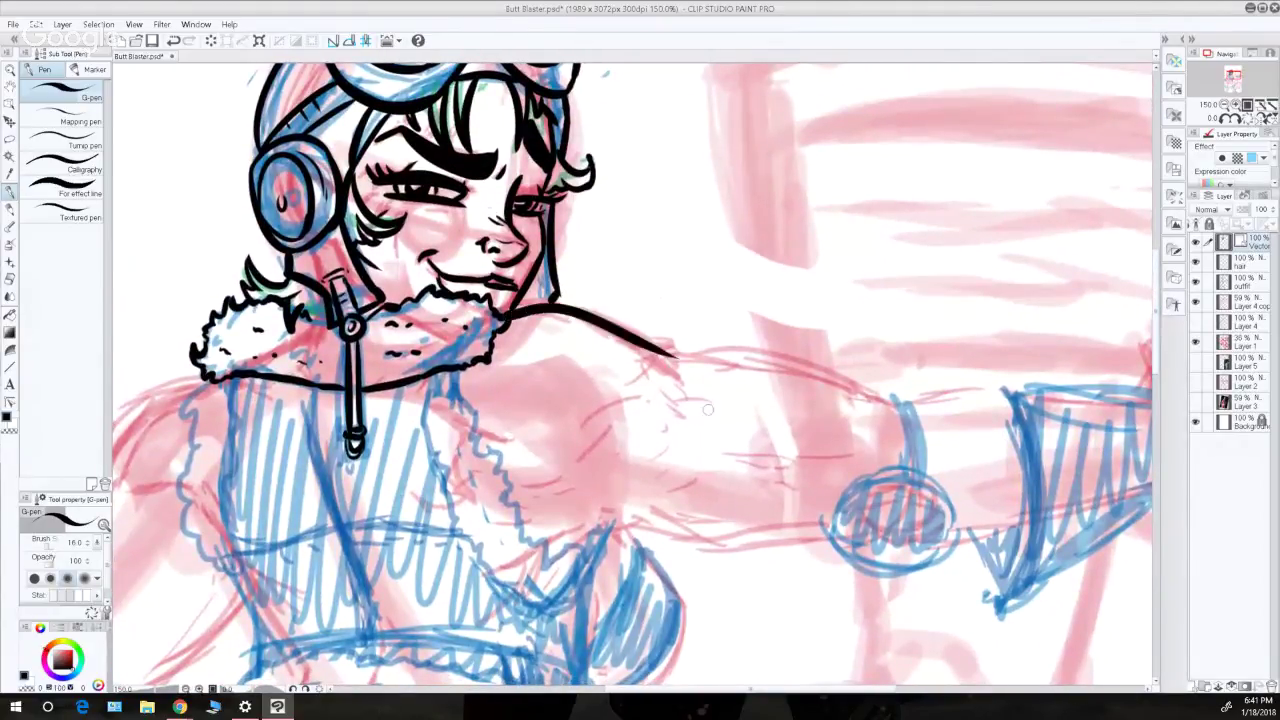
{"action": "key", "text": "ctrl+z"}
{"action": "mouse_move", "coordinate": [503, 303]}
{"action": "left_mouse_down"}
{"action": "mouse_move", "coordinate": [692, 398]}
{"action": "mouse_move", "coordinate": [603, 427]}
{"action": "mouse_move", "coordinate": [588, 447]}
{"action": "left_mouse_up"}
{"action": "key", "text": "ctrl+z"}
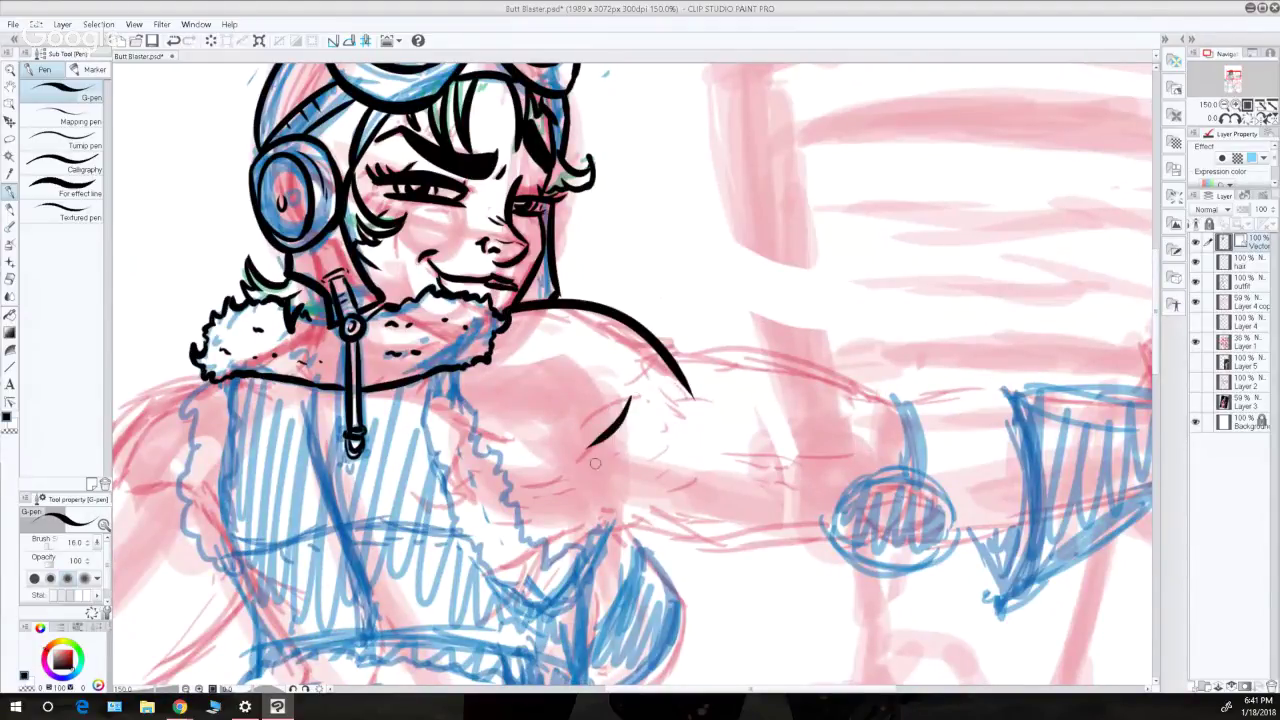
{"action": "mouse_move", "coordinate": [527, 496]}
{"action": "left_mouse_down"}
{"action": "mouse_move", "coordinate": [620, 444]}
{"action": "mouse_move", "coordinate": [586, 466]}
{"action": "left_mouse_up"}
{"action": "key", "text": "ctrl+z"}
{"action": "left_click", "coordinate": [667, 410]}
{"action": "left_click_drag", "start_coordinate": [541, 546], "coordinate": [610, 507]}
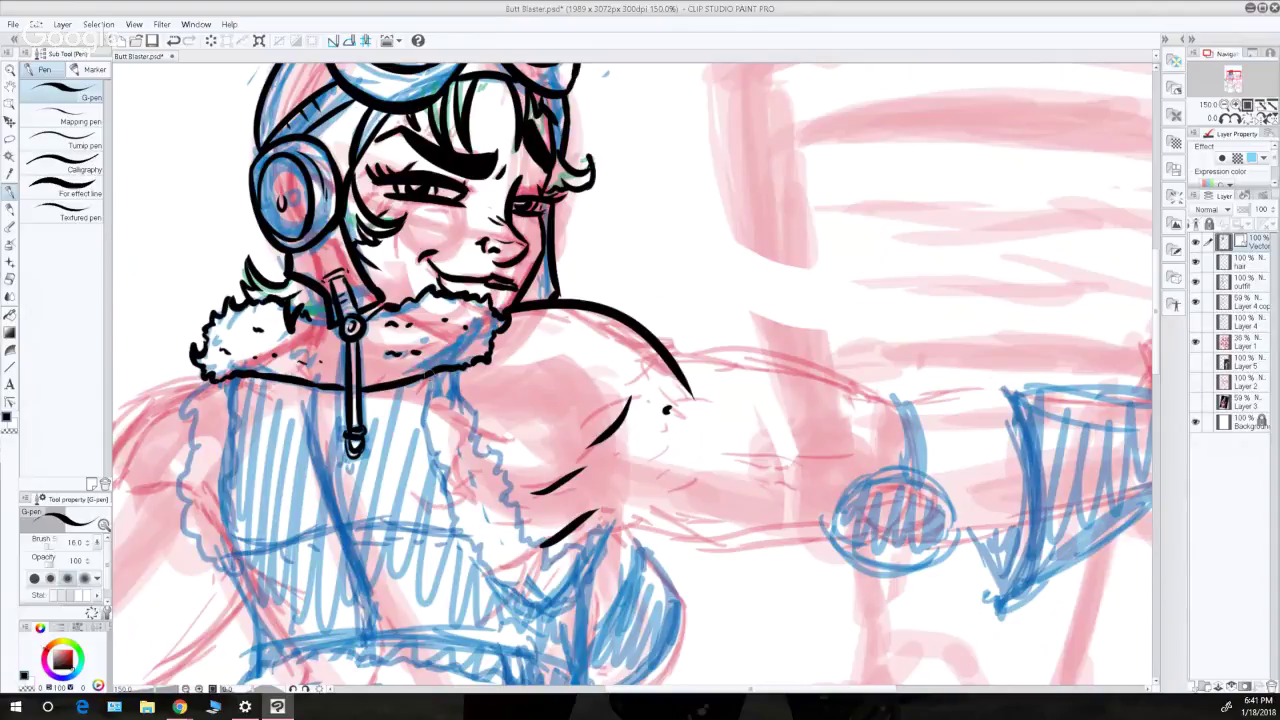
- Ink the upper part of the vest's fur armhole trim beside the outstretched arm, with both fluffy edges and fur marks
{"action": "mouse_move", "coordinate": [432, 370]}
{"action": "left_mouse_down"}
{"action": "mouse_move", "coordinate": [419, 436]}
{"action": "mouse_move", "coordinate": [429, 445]}
{"action": "left_mouse_up"}
{"action": "key", "text": "ctrl+z"}
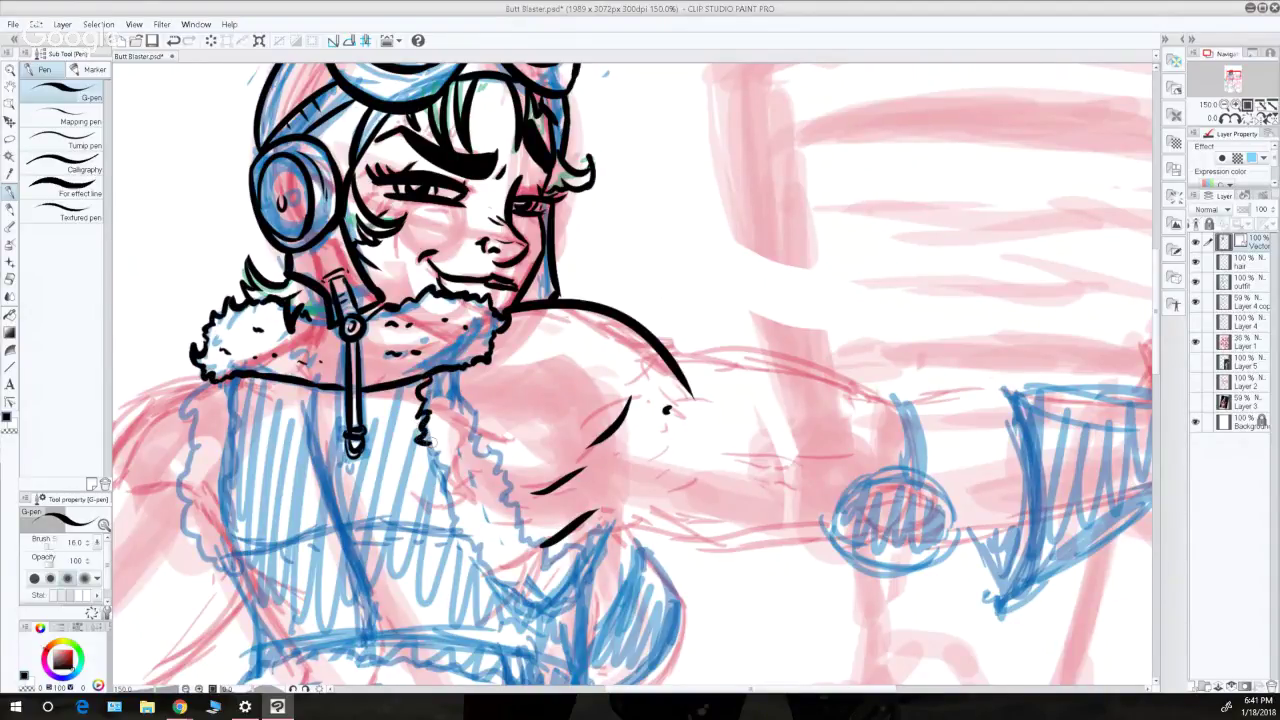
{"action": "mouse_move", "coordinate": [452, 362]}
{"action": "left_mouse_down"}
{"action": "mouse_move", "coordinate": [482, 416]}
{"action": "mouse_move", "coordinate": [478, 450]}
{"action": "mouse_move", "coordinate": [500, 472]}
{"action": "left_mouse_up"}
{"action": "left_click_drag", "start_coordinate": [438, 428], "coordinate": [450, 438]}
{"action": "left_click_drag", "start_coordinate": [450, 448], "coordinate": [460, 458]}
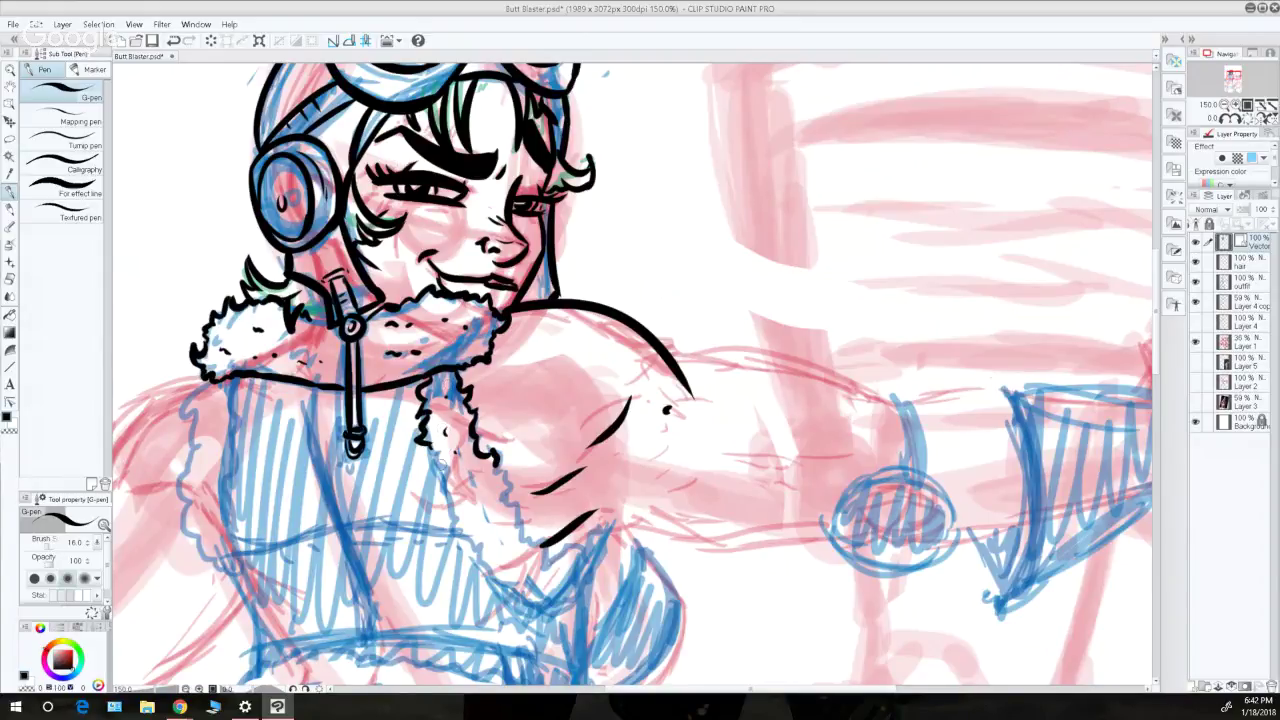
{"action": "mouse_move", "coordinate": [432, 442]}
{"action": "left_mouse_down"}
{"action": "mouse_move", "coordinate": [446, 500]}
{"action": "mouse_move", "coordinate": [460, 486]}
{"action": "left_mouse_up"}
- Ink the fur trim of the vest's opposite armhole with its fluffy outer edge, inner edge and a small fur mark
{"action": "mouse_move", "coordinate": [205, 376]}
{"action": "left_mouse_down"}
{"action": "mouse_move", "coordinate": [184, 438]}
{"action": "mouse_move", "coordinate": [184, 520]}
{"action": "mouse_move", "coordinate": [238, 596]}
{"action": "left_mouse_up"}
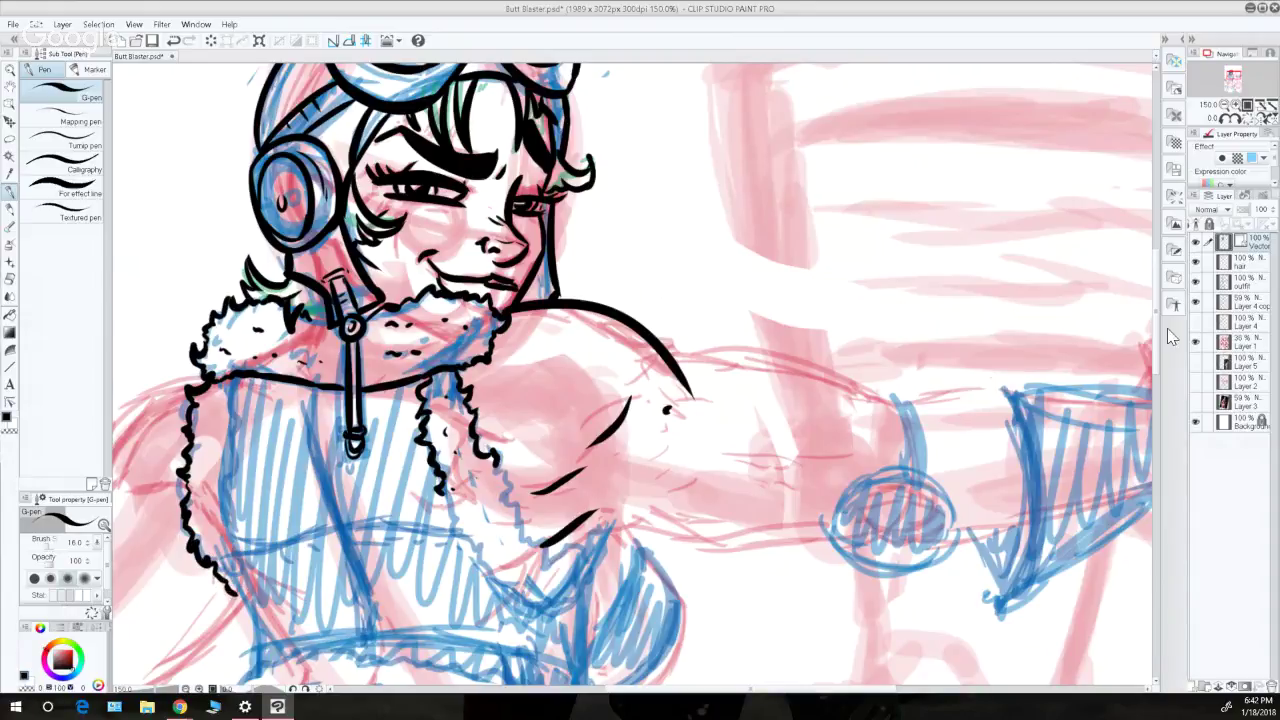
{"action": "scroll", "coordinate": [1156, 311], "scroll_direction": "down", "scroll_amount": 2}
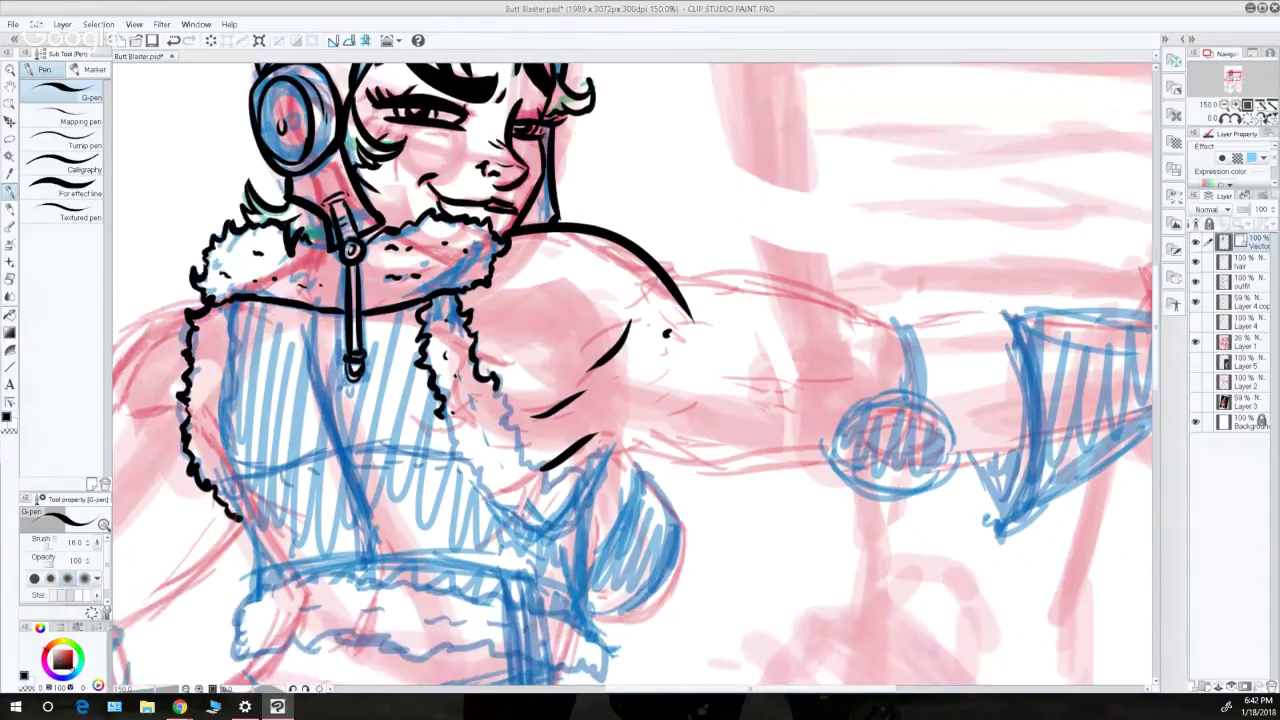
{"action": "left_click_drag", "start_coordinate": [205, 345], "coordinate": [203, 366]}
{"action": "mouse_move", "coordinate": [227, 307]}
{"action": "left_mouse_down"}
{"action": "mouse_move", "coordinate": [235, 360]}
{"action": "mouse_move", "coordinate": [235, 335]}
{"action": "mouse_move", "coordinate": [218, 440]}
{"action": "mouse_move", "coordinate": [248, 518]}
{"action": "left_mouse_up"}
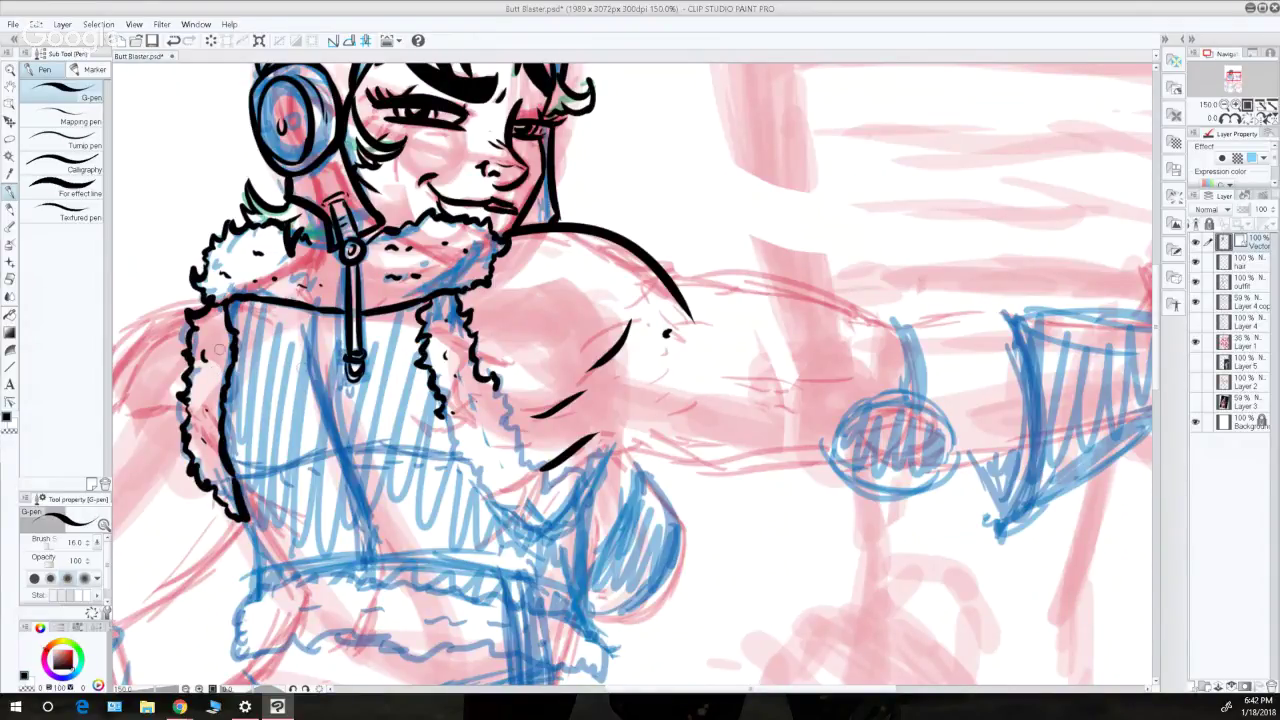
- Ink the vest's front seam from the collar down towards the waist
{"action": "left_click_drag", "start_coordinate": [312, 312], "coordinate": [323, 413]}
{"action": "key", "text": "ctrl+z"}
{"action": "key", "text": "ctrl+z"}
{"action": "mouse_move", "coordinate": [313, 316]}
{"action": "left_mouse_down"}
{"action": "mouse_move", "coordinate": [321, 414]}
{"action": "mouse_move", "coordinate": [365, 547]}
{"action": "left_mouse_up"}
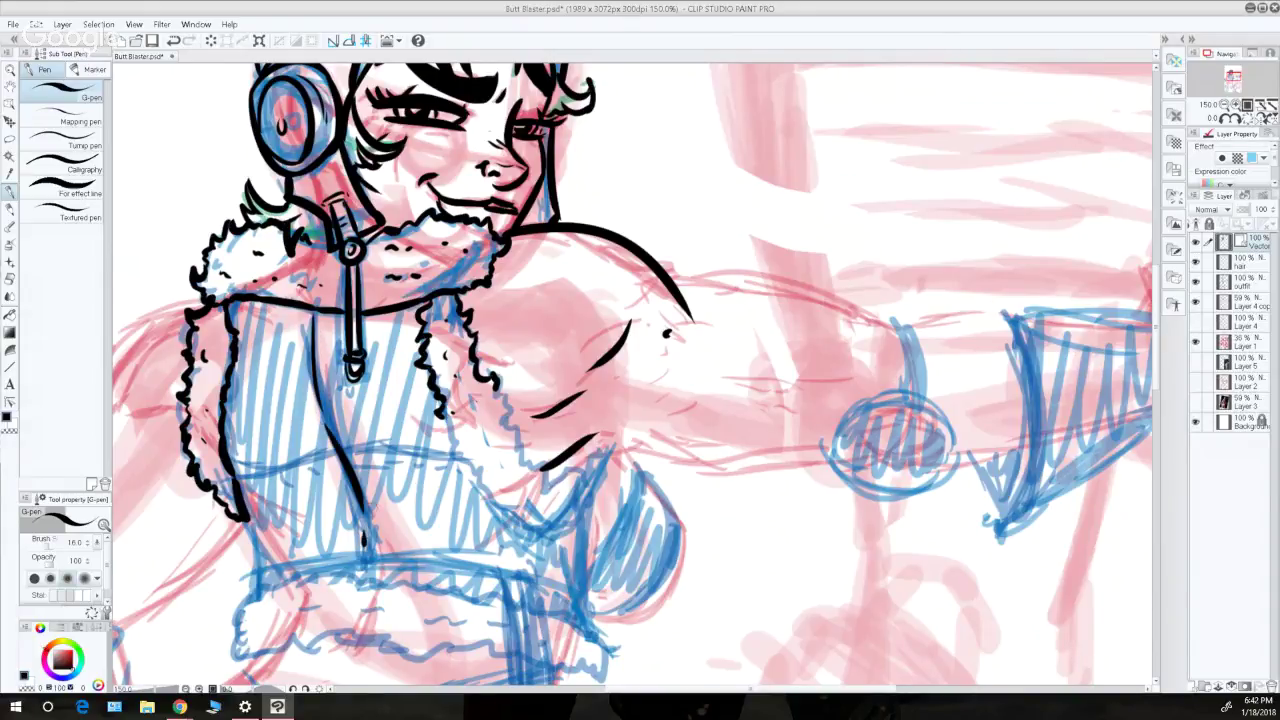
- Extend both fluffy edges of the armhole trim down and around beneath the outstretched arm, closing its lower end
{"action": "left_click_drag", "start_coordinate": [440, 414], "coordinate": [463, 463]}
{"action": "mouse_move", "coordinate": [490, 384]}
{"action": "left_mouse_down"}
{"action": "mouse_move", "coordinate": [518, 458]}
{"action": "mouse_move", "coordinate": [540, 476]}
{"action": "left_mouse_up"}
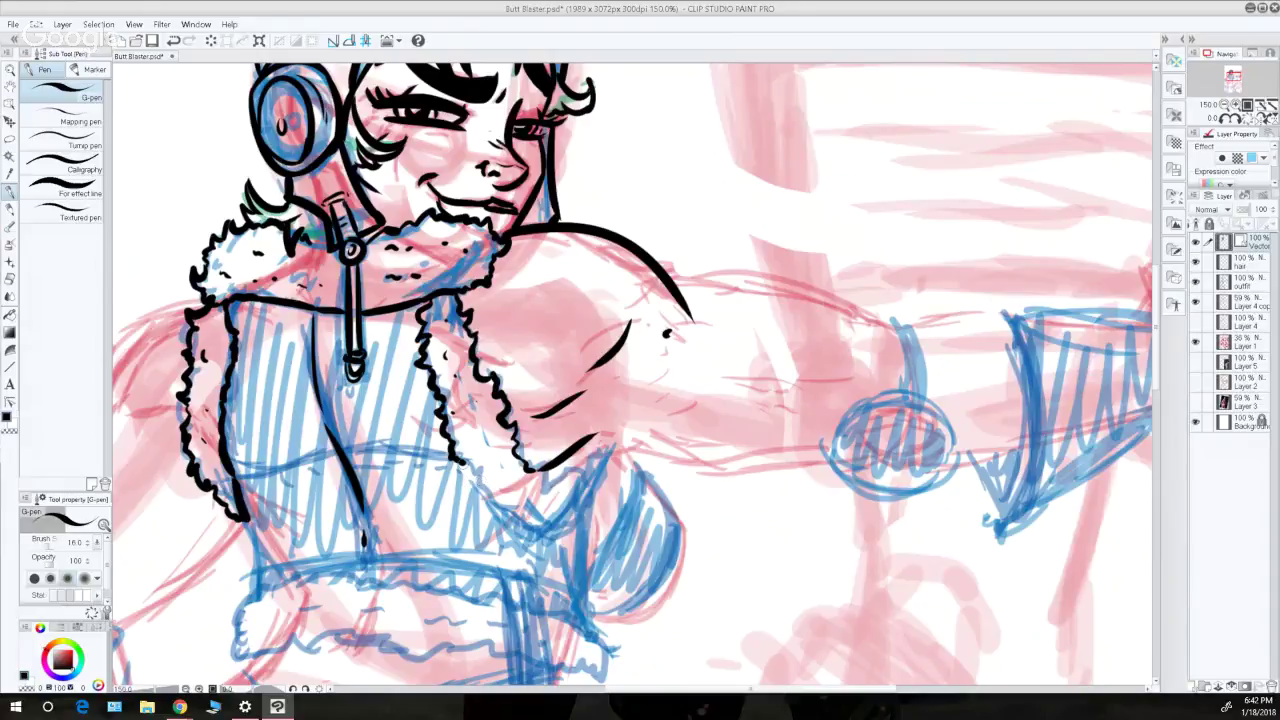
{"action": "left_click_drag", "start_coordinate": [460, 462], "coordinate": [524, 521]}
{"action": "key", "text": "ctrl+z"}
{"action": "mouse_move", "coordinate": [532, 468]}
{"action": "left_mouse_down"}
{"action": "mouse_move", "coordinate": [562, 494]}
{"action": "mouse_move", "coordinate": [578, 470]}
{"action": "left_mouse_up"}
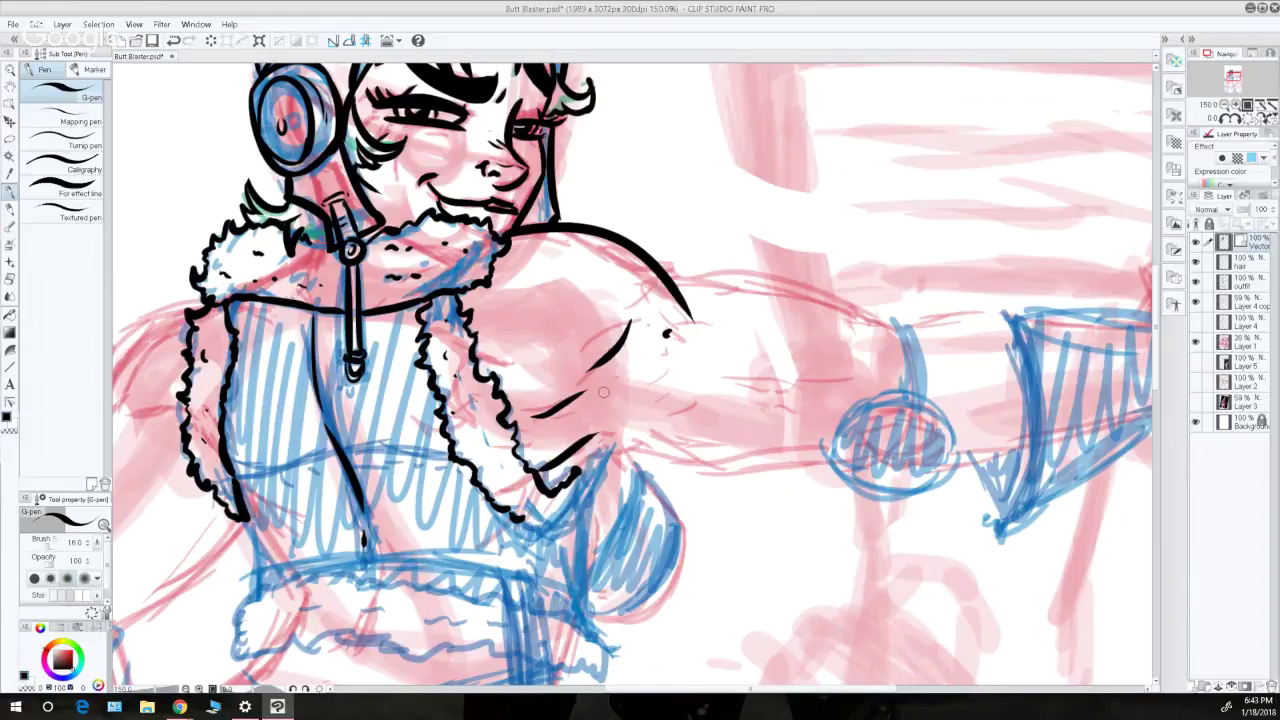
{"action": "mouse_move", "coordinate": [518, 517]}
{"action": "left_mouse_down"}
{"action": "mouse_move", "coordinate": [543, 537]}
{"action": "mouse_move", "coordinate": [577, 513]}
{"action": "left_mouse_up"}
{"action": "left_click_drag", "start_coordinate": [572, 520], "coordinate": [600, 454]}
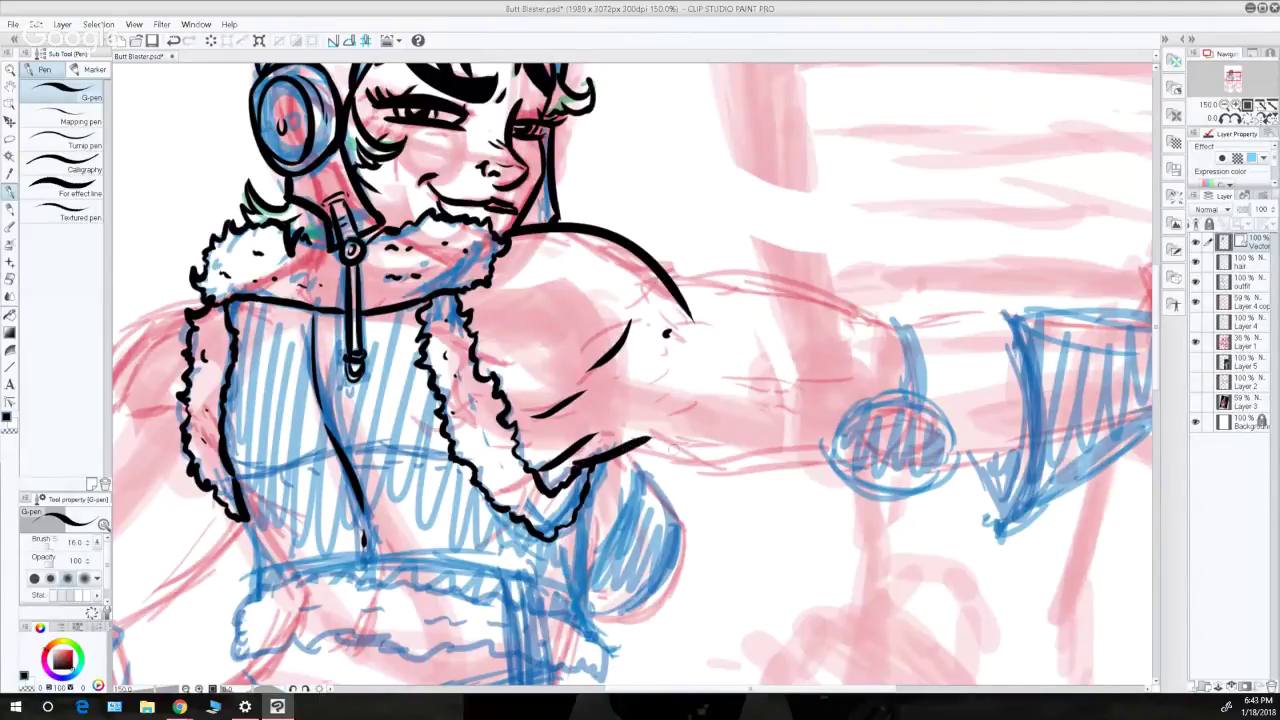
- Ink the outstretched arm's underside from the armpit to the elbow pad, and its curved upper edge beyond the shoulder
{"action": "left_click_drag", "start_coordinate": [570, 465], "coordinate": [805, 437]}
{"action": "key", "text": "ctrl+z"}
{"action": "mouse_move", "coordinate": [632, 444]}
{"action": "left_mouse_down"}
{"action": "mouse_move", "coordinate": [738, 462]}
{"action": "mouse_move", "coordinate": [810, 442]}
{"action": "mouse_move", "coordinate": [846, 461]}
{"action": "left_mouse_up"}
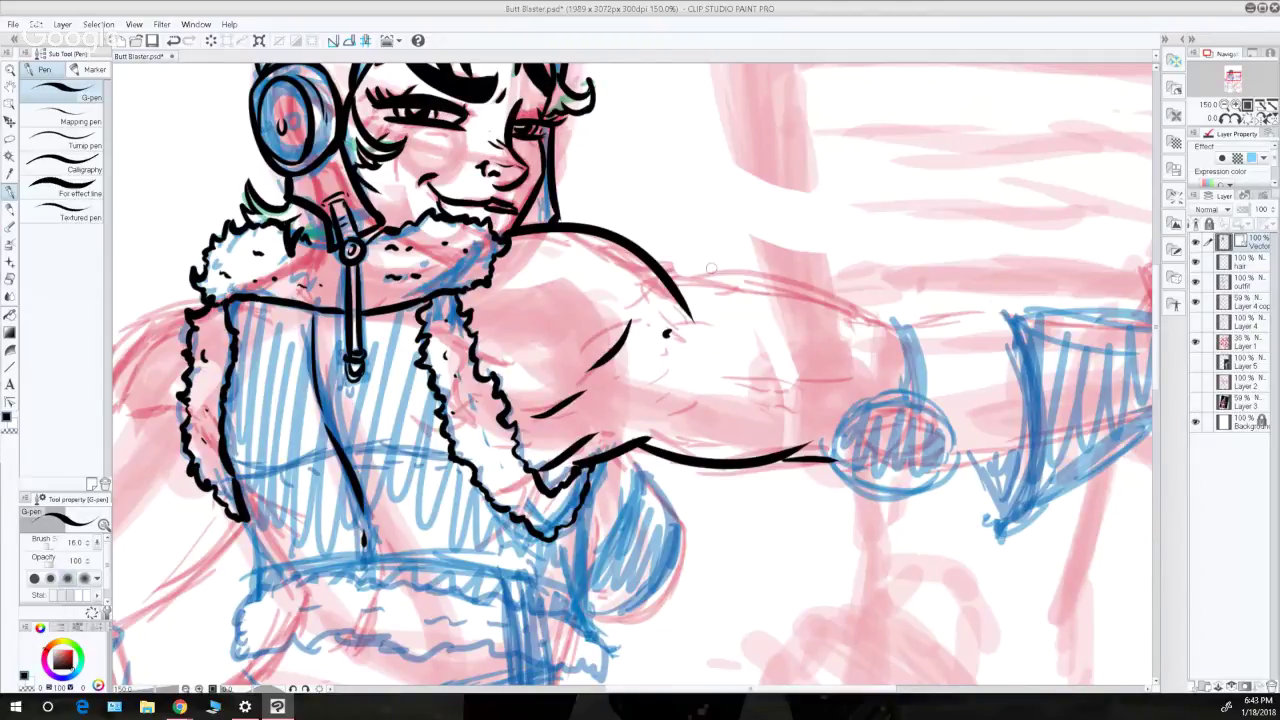
{"action": "left_click_drag", "start_coordinate": [682, 284], "coordinate": [898, 317]}
{"action": "key", "text": "ctrl+z"}
{"action": "mouse_move", "coordinate": [678, 289]}
{"action": "left_mouse_down"}
{"action": "mouse_move", "coordinate": [706, 279]}
{"action": "mouse_move", "coordinate": [900, 336]}
{"action": "left_mouse_up"}
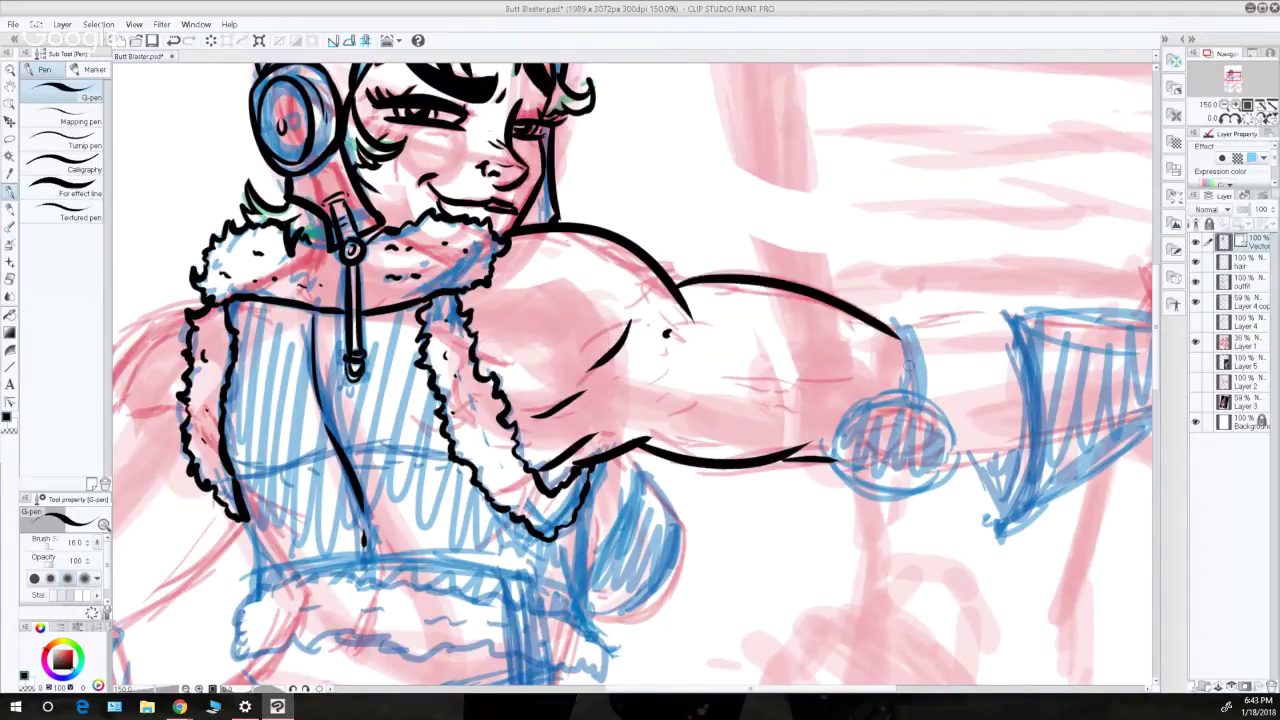
- Redraw the far end of the upper arm's top edge so it meets the strap above the elbow pad
{"action": "key", "text": "ctrl+z"}
{"action": "mouse_move", "coordinate": [680, 291]}
{"action": "left_mouse_down"}
{"action": "mouse_move", "coordinate": [906, 324]}
{"action": "mouse_move", "coordinate": [914, 392]}
{"action": "left_mouse_up"}
{"action": "key", "text": "ctrl+z"}
{"action": "left_click_drag", "start_coordinate": [904, 320], "coordinate": [914, 400]}
{"action": "key", "text": "ctrl+z"}
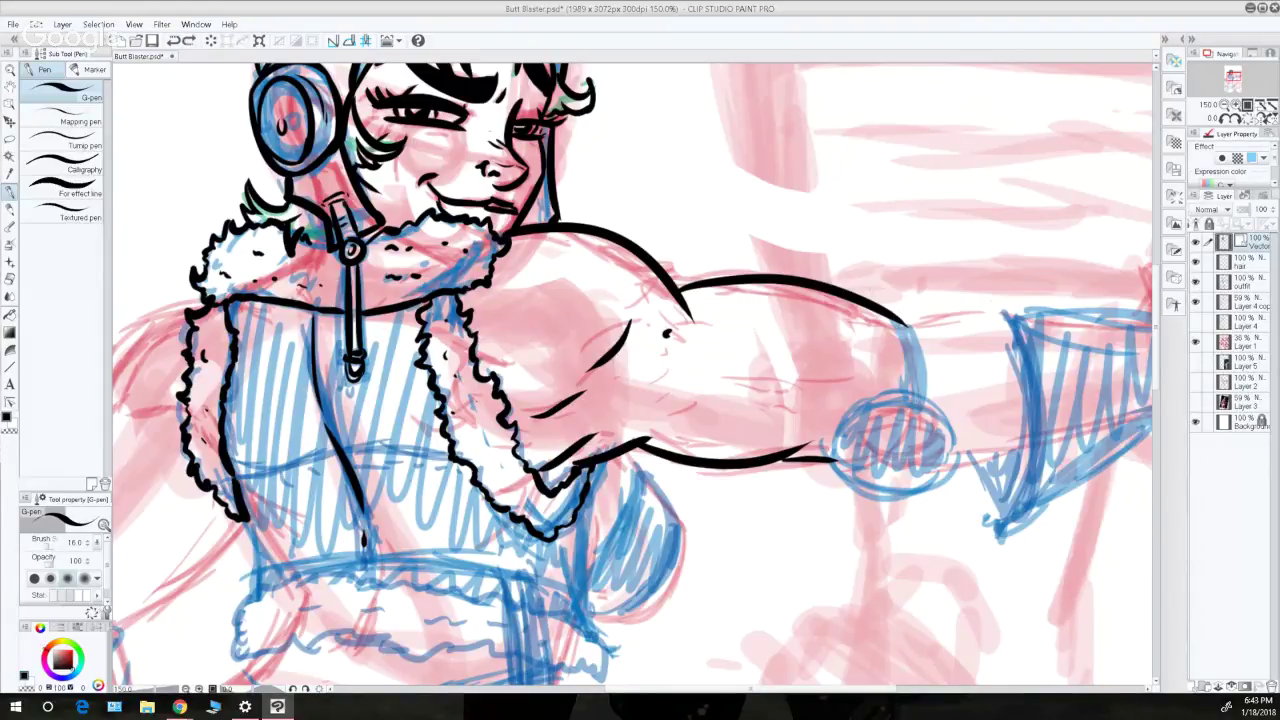
- Ink the two curved edges of the elbow pad's strap running down to the pad
{"action": "left_click_drag", "start_coordinate": [902, 322], "coordinate": [908, 392]}
{"action": "key", "text": "ctrl+z"}
{"action": "left_click_drag", "start_coordinate": [903, 320], "coordinate": [915, 388]}
{"action": "mouse_move", "coordinate": [902, 320]}
{"action": "left_mouse_down"}
{"action": "mouse_move", "coordinate": [940, 330]}
{"action": "mouse_move", "coordinate": [916, 356]}
{"action": "mouse_move", "coordinate": [940, 350]}
{"action": "mouse_move", "coordinate": [940, 416]}
{"action": "mouse_move", "coordinate": [948, 358]}
{"action": "mouse_move", "coordinate": [942, 418]}
{"action": "left_mouse_up"}
{"action": "key", "text": "ctrl+z"}
{"action": "key", "text": "ctrl+z"}
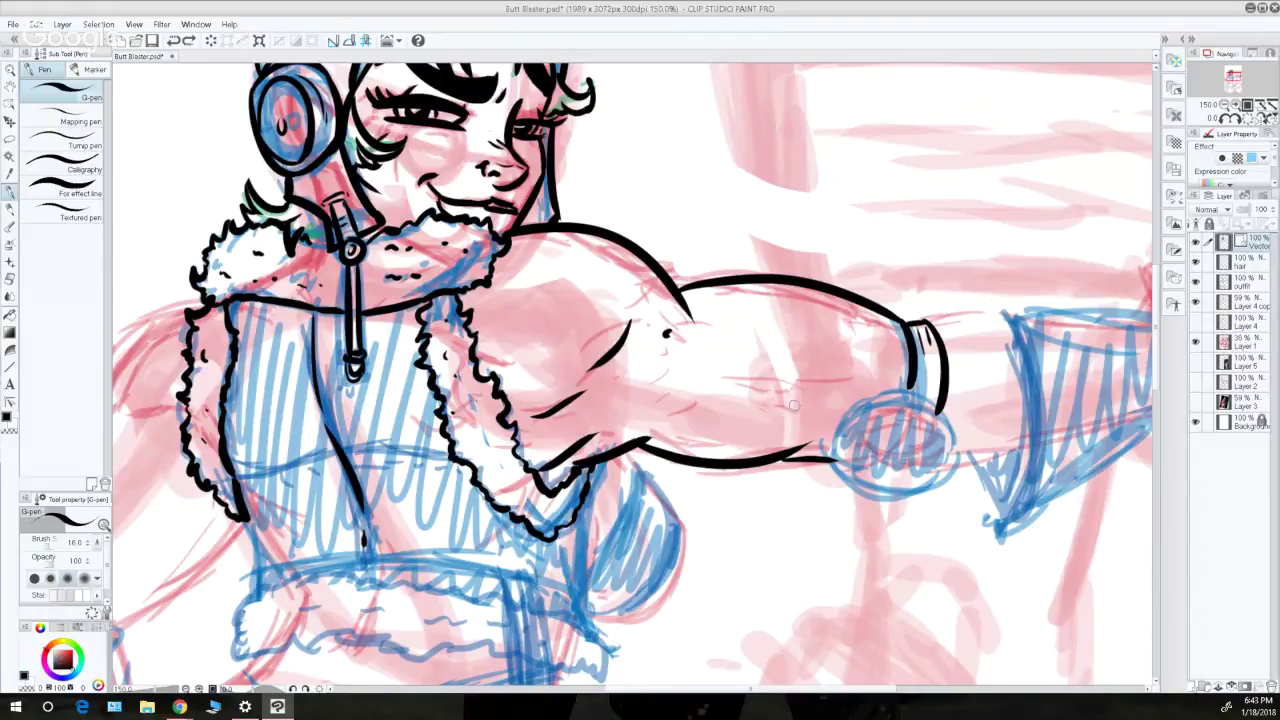
- Ink the small crease lines at the inner elbow and the forearm's upper edge from the strap to the glove cuff
{"action": "mouse_move", "coordinate": [798, 410]}
{"action": "left_mouse_down"}
{"action": "mouse_move", "coordinate": [803, 430]}
{"action": "mouse_move", "coordinate": [786, 382]}
{"action": "mouse_move", "coordinate": [797, 393]}
{"action": "mouse_move", "coordinate": [870, 383]}
{"action": "left_mouse_up"}
{"action": "key", "text": "ctrl+z"}
{"action": "left_click_drag", "start_coordinate": [915, 323], "coordinate": [1015, 319]}
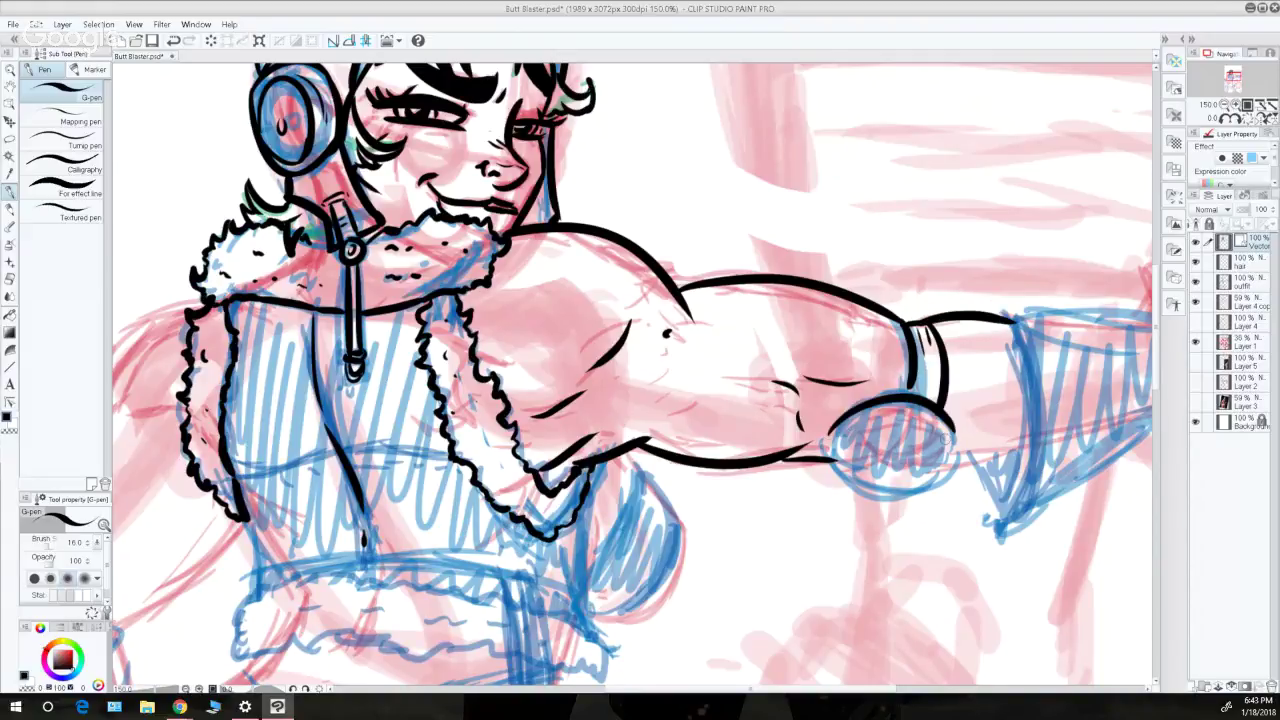
- Ink the elbow pad's domed upper edge and rounded sides
{"action": "left_click_drag", "start_coordinate": [830, 446], "coordinate": [958, 444]}
{"action": "key", "text": "ctrl+z"}
{"action": "mouse_move", "coordinate": [829, 450]}
{"action": "left_mouse_down"}
{"action": "mouse_move", "coordinate": [952, 416]}
{"action": "mouse_move", "coordinate": [967, 462]}
{"action": "left_mouse_up"}
{"action": "key", "text": "ctrl+z"}
{"action": "left_click_drag", "start_coordinate": [950, 414], "coordinate": [966, 466]}
{"action": "key", "text": "ctrl+z"}
{"action": "key", "text": "ctrl+z"}
{"action": "mouse_move", "coordinate": [834, 440]}
{"action": "left_mouse_down"}
{"action": "mouse_move", "coordinate": [832, 462]}
{"action": "mouse_move", "coordinate": [857, 488]}
{"action": "mouse_move", "coordinate": [948, 464]}
{"action": "left_mouse_up"}
{"action": "key", "text": "ctrl+z"}
- Close the elbow pad's outline with a smooth curved lower edge
{"action": "left_click_drag", "start_coordinate": [848, 482], "coordinate": [950, 473]}
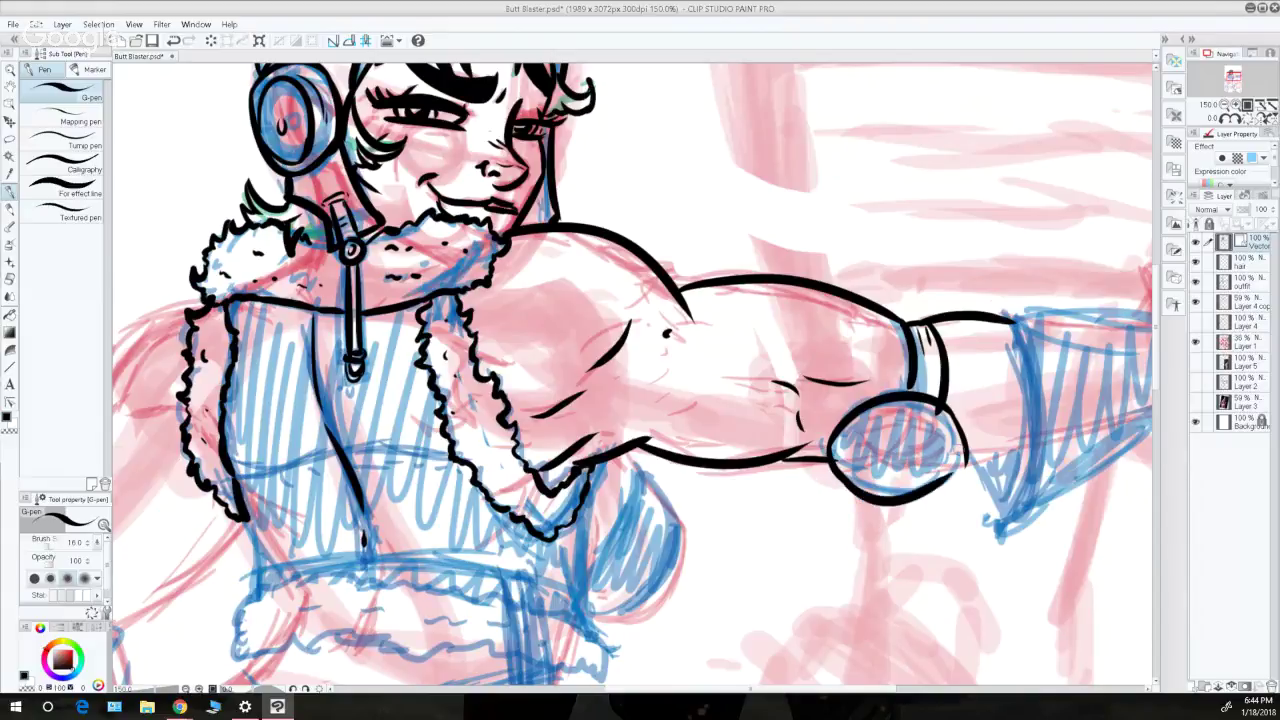
{"action": "key", "text": "ctrl+z"}
{"action": "mouse_move", "coordinate": [845, 480]}
{"action": "left_mouse_down"}
{"action": "mouse_move", "coordinate": [955, 470]}
{"action": "mouse_move", "coordinate": [966, 452]}
{"action": "mouse_move", "coordinate": [960, 474]}
{"action": "left_mouse_up"}
{"action": "key", "text": "ctrl+z"}
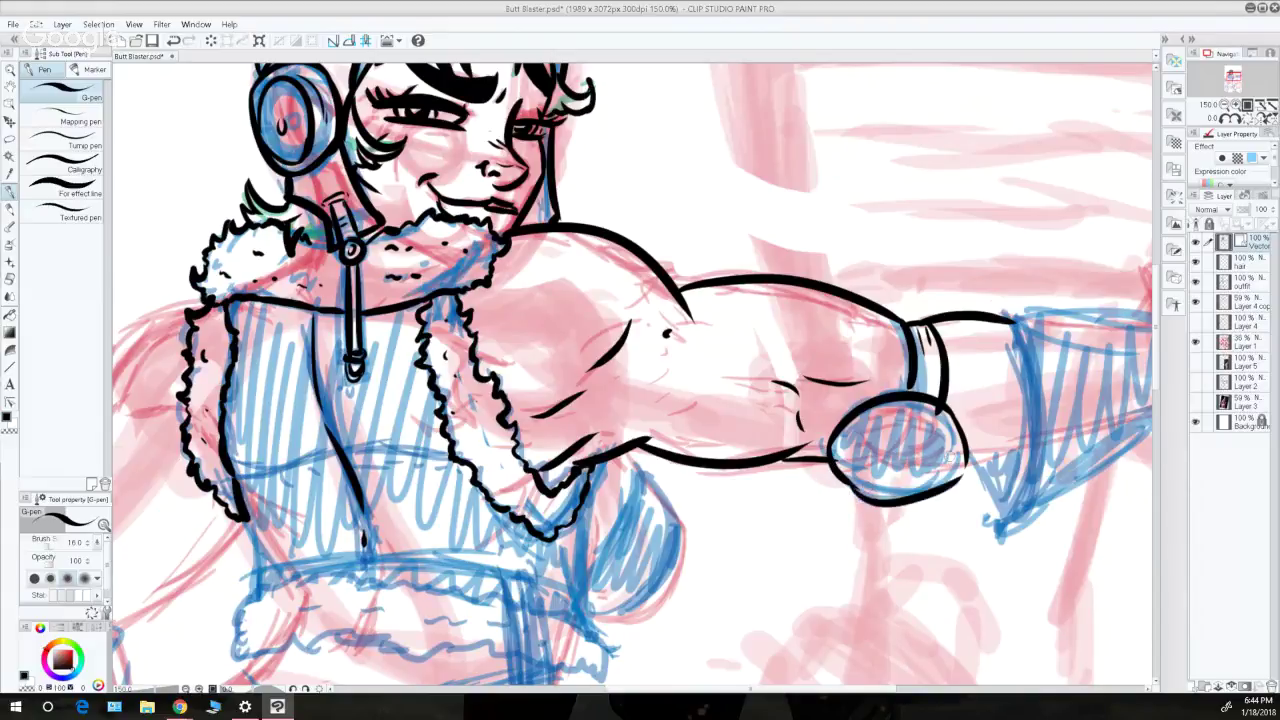
{"action": "key", "text": "ctrl+z"}
{"action": "left_click_drag", "start_coordinate": [832, 466], "coordinate": [966, 462]}
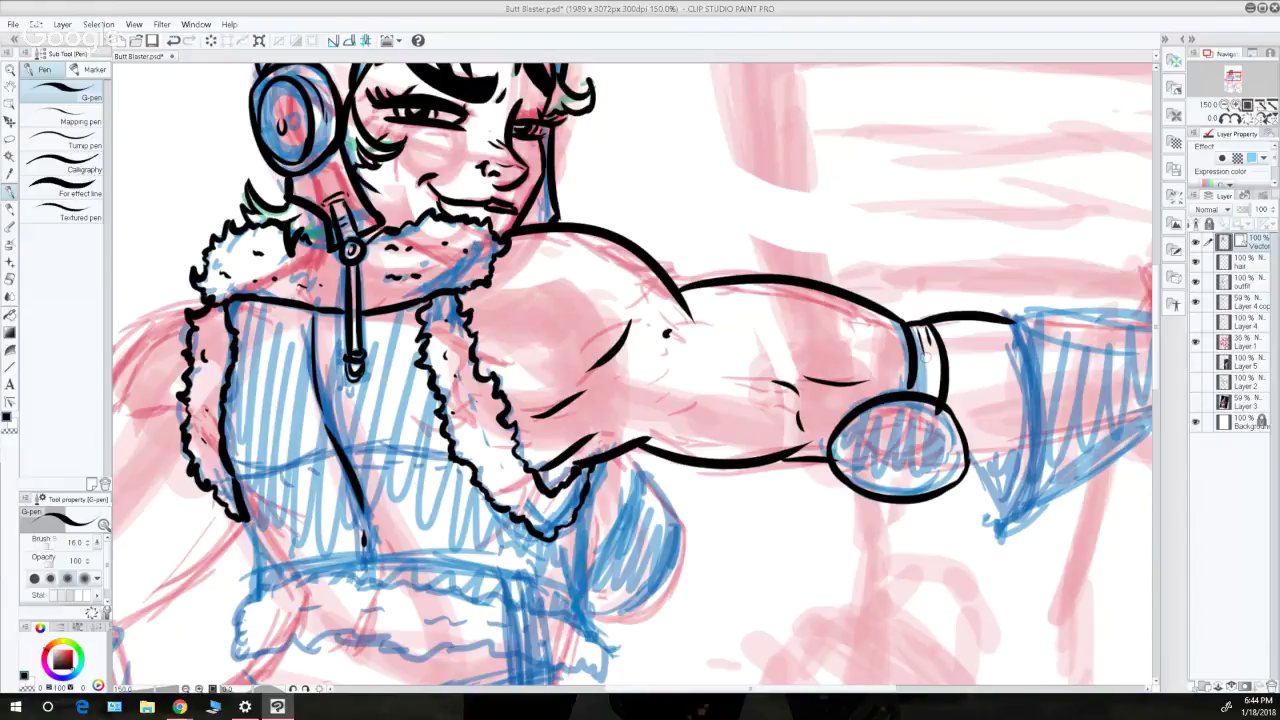
- Touch up the elbow strap and add two rivet dots near the elbow pad's upper edge
{"action": "left_click_drag", "start_coordinate": [926, 357], "coordinate": [918, 394]}
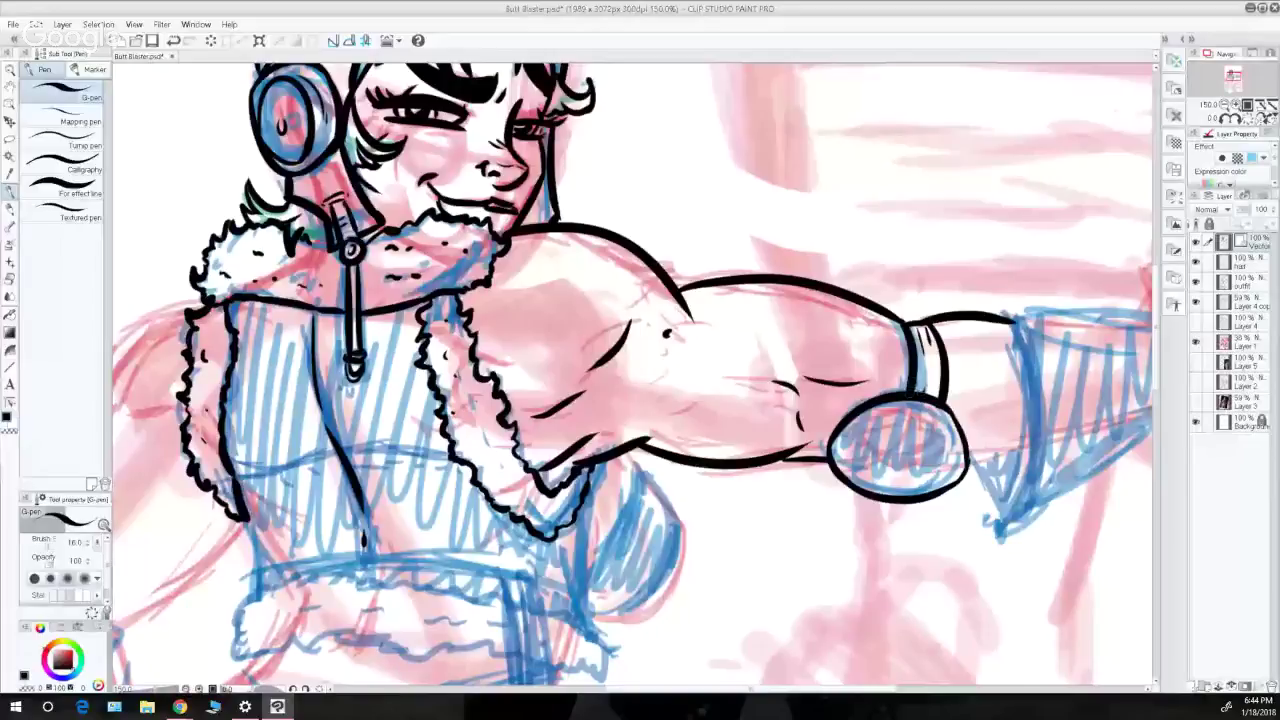
{"action": "left_click", "coordinate": [893, 414]}
{"action": "left_click", "coordinate": [936, 418]}
{"action": "left_click", "coordinate": [938, 421]}
{"action": "left_click", "coordinate": [941, 421]}
{"action": "left_click", "coordinate": [938, 421]}
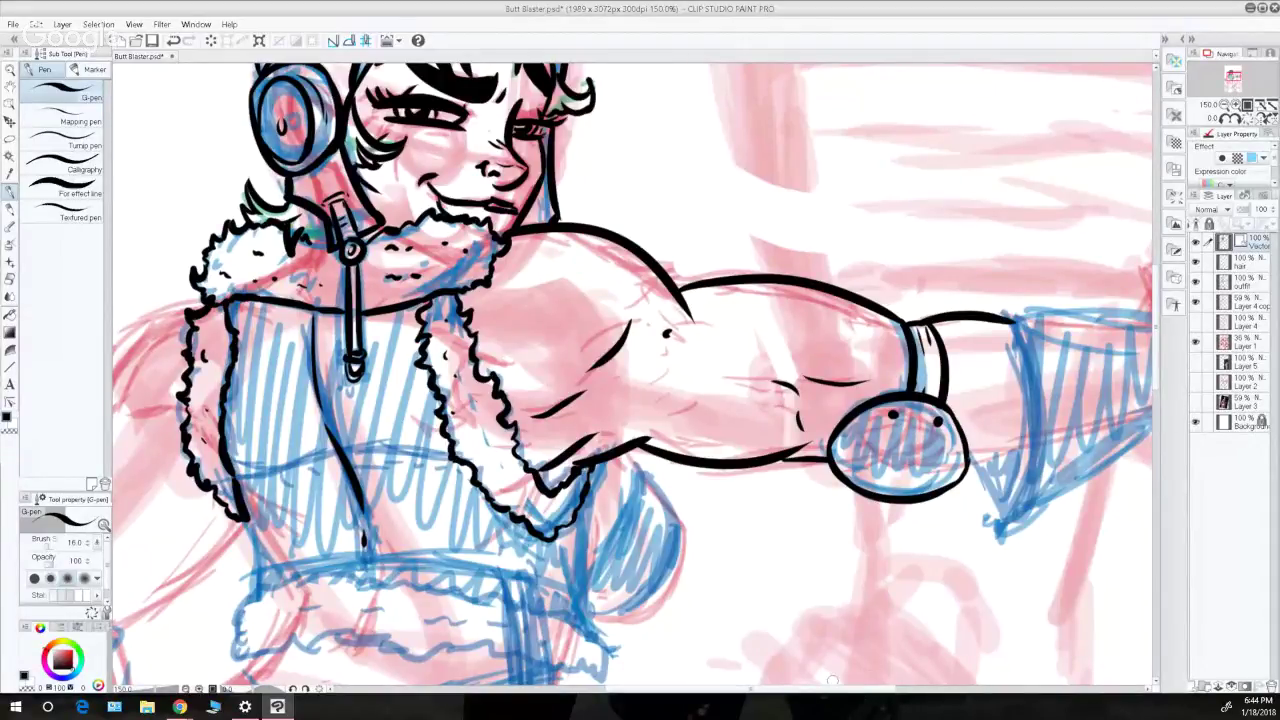
- Ink the flared glove cuff with its curved opening, upper edge, pointed lower corner and slanted underside back to the wrist
{"action": "left_click_drag", "start_coordinate": [806, 688], "coordinate": [863, 688]}
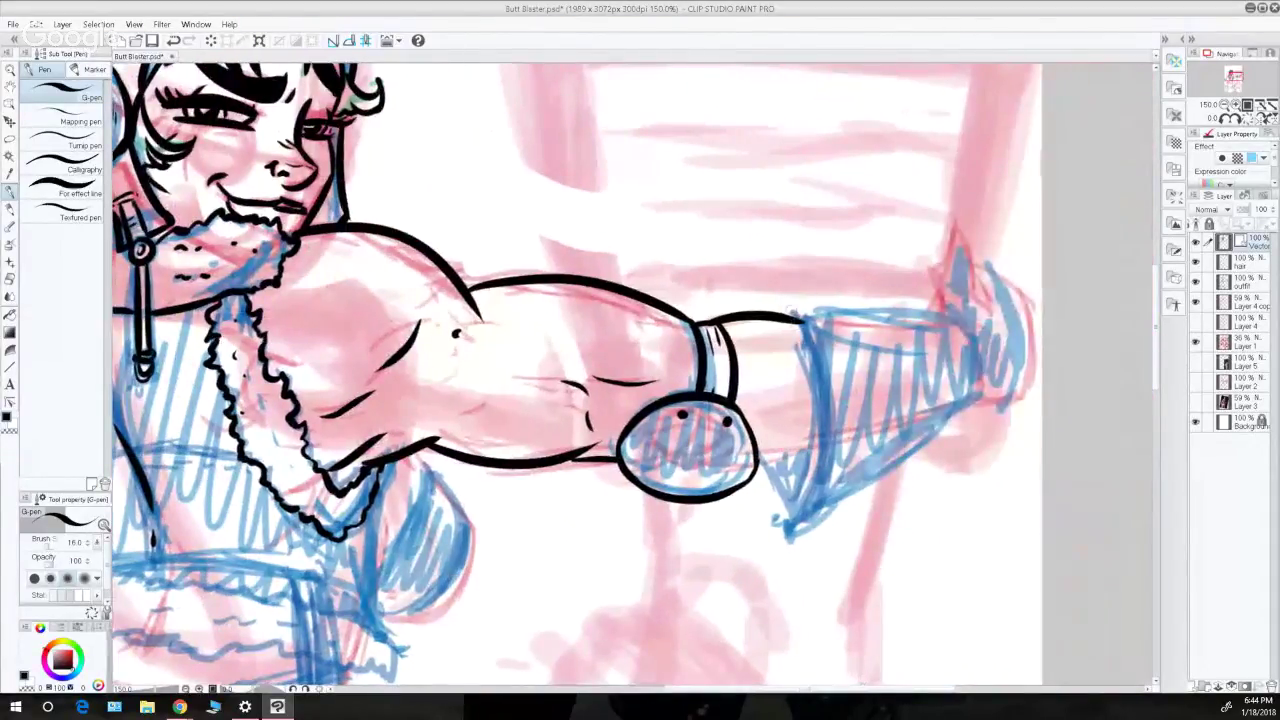
{"action": "mouse_move", "coordinate": [794, 315]}
{"action": "left_mouse_down"}
{"action": "mouse_move", "coordinate": [818, 462]}
{"action": "mouse_move", "coordinate": [812, 374]}
{"action": "mouse_move", "coordinate": [790, 535]}
{"action": "left_mouse_up"}
{"action": "key", "text": "ctrl+z"}
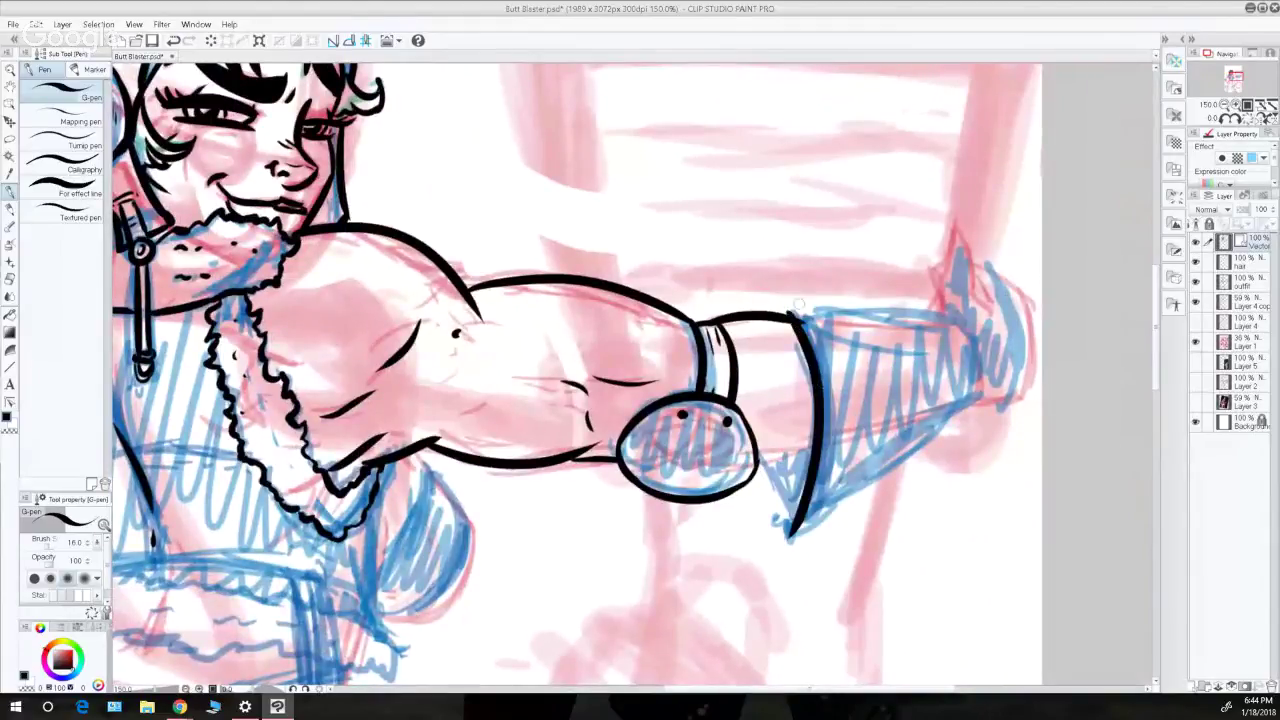
{"action": "mouse_move", "coordinate": [774, 317]}
{"action": "left_mouse_down"}
{"action": "mouse_move", "coordinate": [818, 302]}
{"action": "mouse_move", "coordinate": [944, 316]}
{"action": "mouse_move", "coordinate": [986, 342]}
{"action": "left_mouse_up"}
{"action": "key", "text": "ctrl+z"}
{"action": "key", "text": "ctrl+z"}
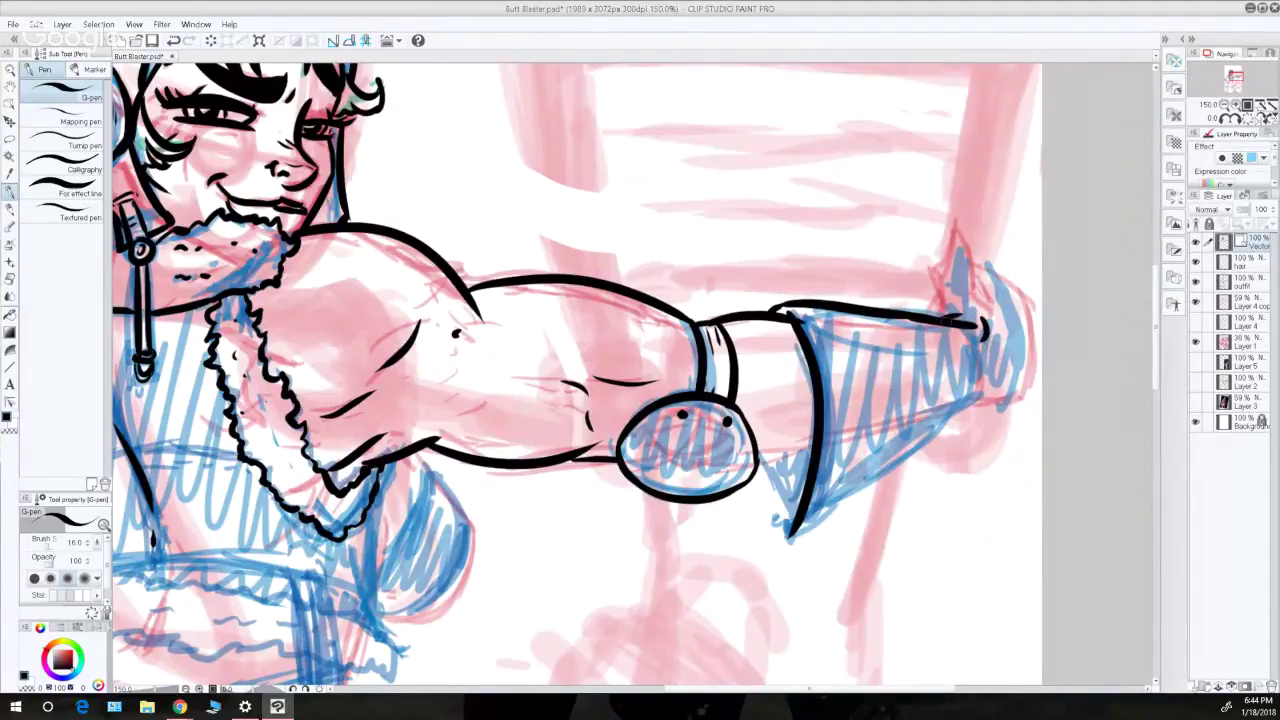
{"action": "mouse_move", "coordinate": [761, 452]}
{"action": "left_mouse_down"}
{"action": "mouse_move", "coordinate": [789, 535]}
{"action": "mouse_move", "coordinate": [982, 392]}
{"action": "mouse_move", "coordinate": [977, 406]}
{"action": "left_mouse_up"}
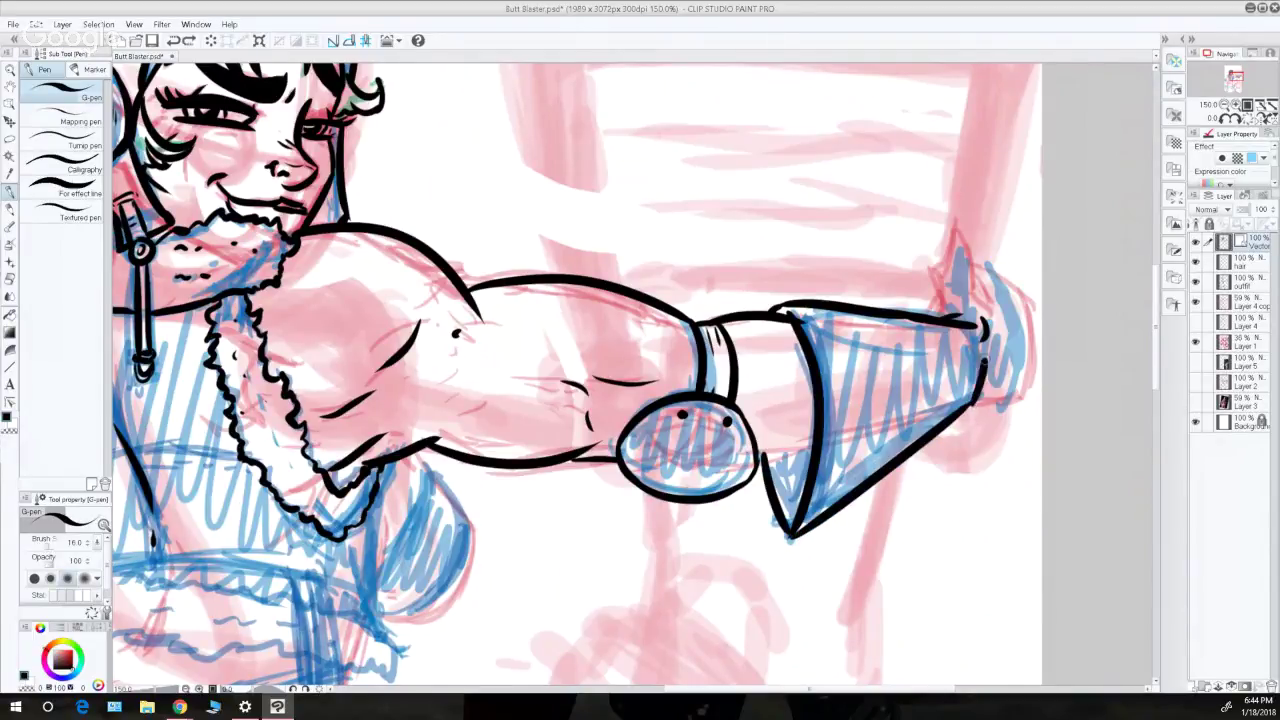
- Ink the forearm's underside between the elbow pad and the glove cuff, and fill the cuff's visible inside solid black
{"action": "left_click_drag", "start_coordinate": [987, 355], "coordinate": [997, 400]}
{"action": "key", "text": "ctrl+z"}
{"action": "left_click_drag", "start_coordinate": [794, 314], "coordinate": [811, 348]}
{"action": "key", "text": "ctrl+z"}
{"action": "left_click_drag", "start_coordinate": [758, 465], "coordinate": [810, 452]}
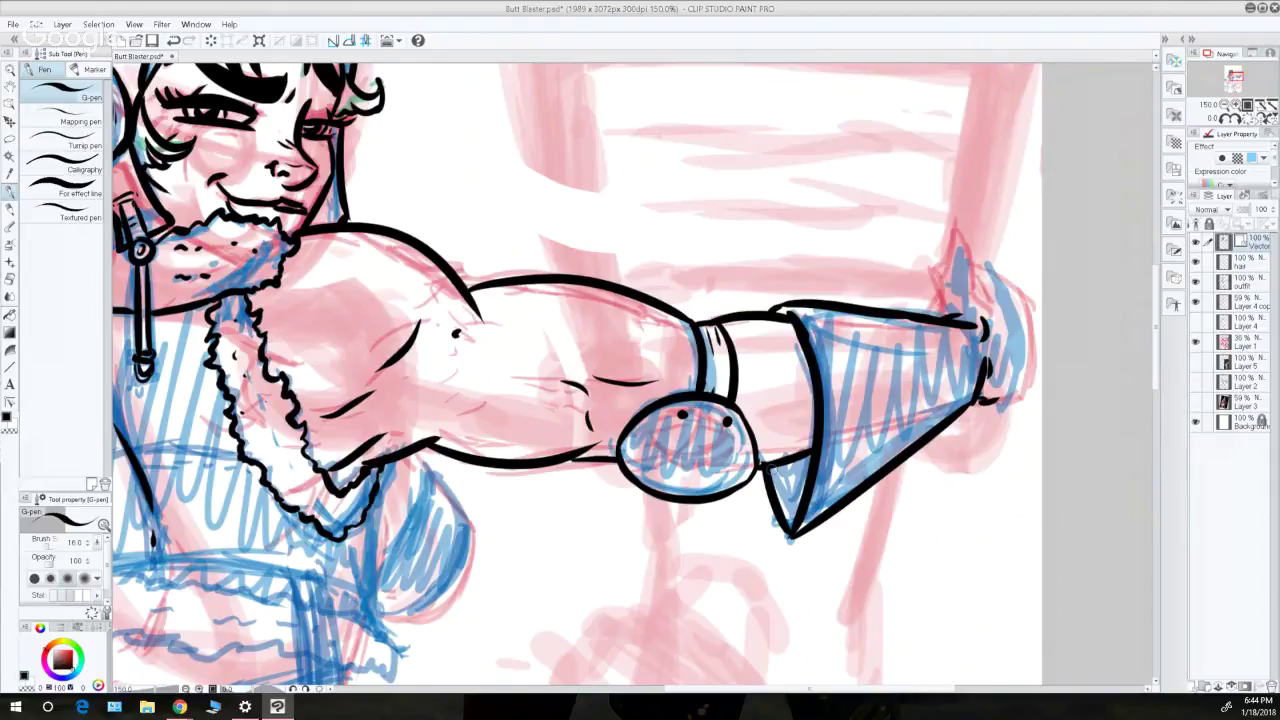
{"action": "mouse_move", "coordinate": [775, 462]}
{"action": "left_mouse_down"}
{"action": "mouse_move", "coordinate": [785, 522]}
{"action": "mouse_move", "coordinate": [800, 488]}
{"action": "left_mouse_up"}
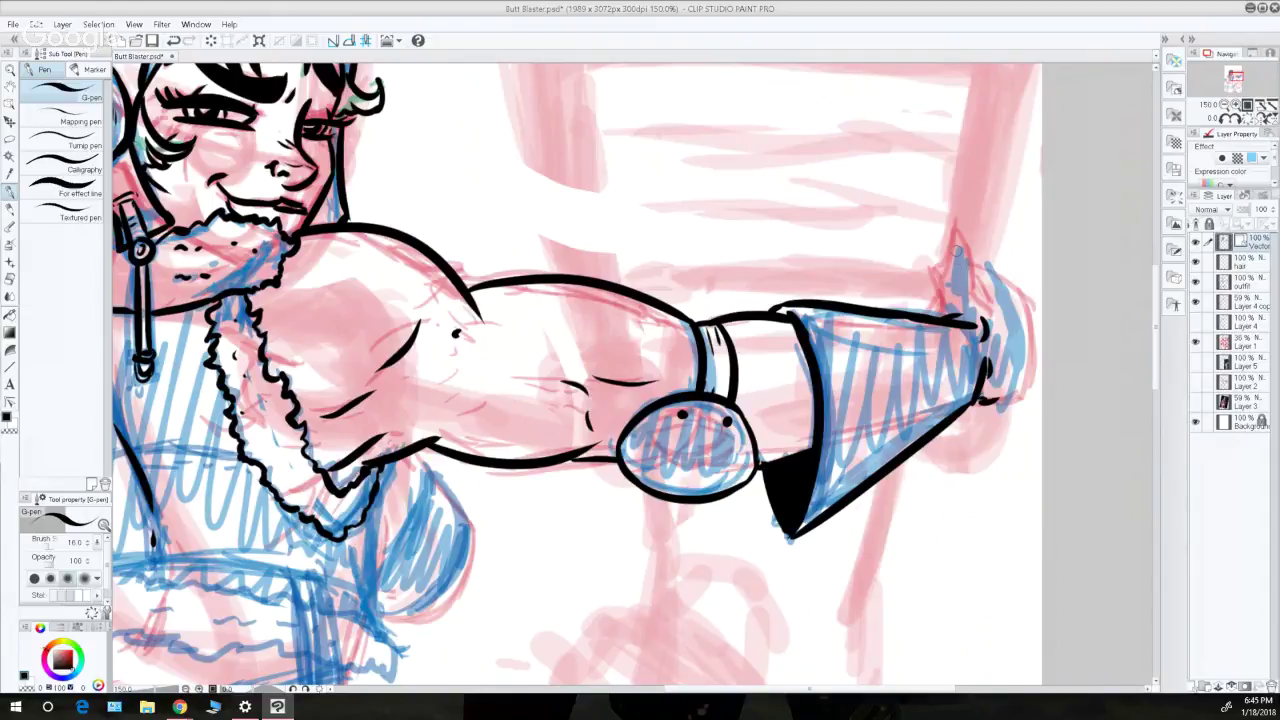
{"action": "left_click_drag", "start_coordinate": [933, 311], "coordinate": [975, 279]}
{"action": "key", "text": "ctrl+z"}
{"action": "mouse_move", "coordinate": [927, 313]}
{"action": "left_mouse_down"}
{"action": "mouse_move", "coordinate": [976, 281]}
{"action": "mouse_move", "coordinate": [981, 253]}
{"action": "left_mouse_up"}
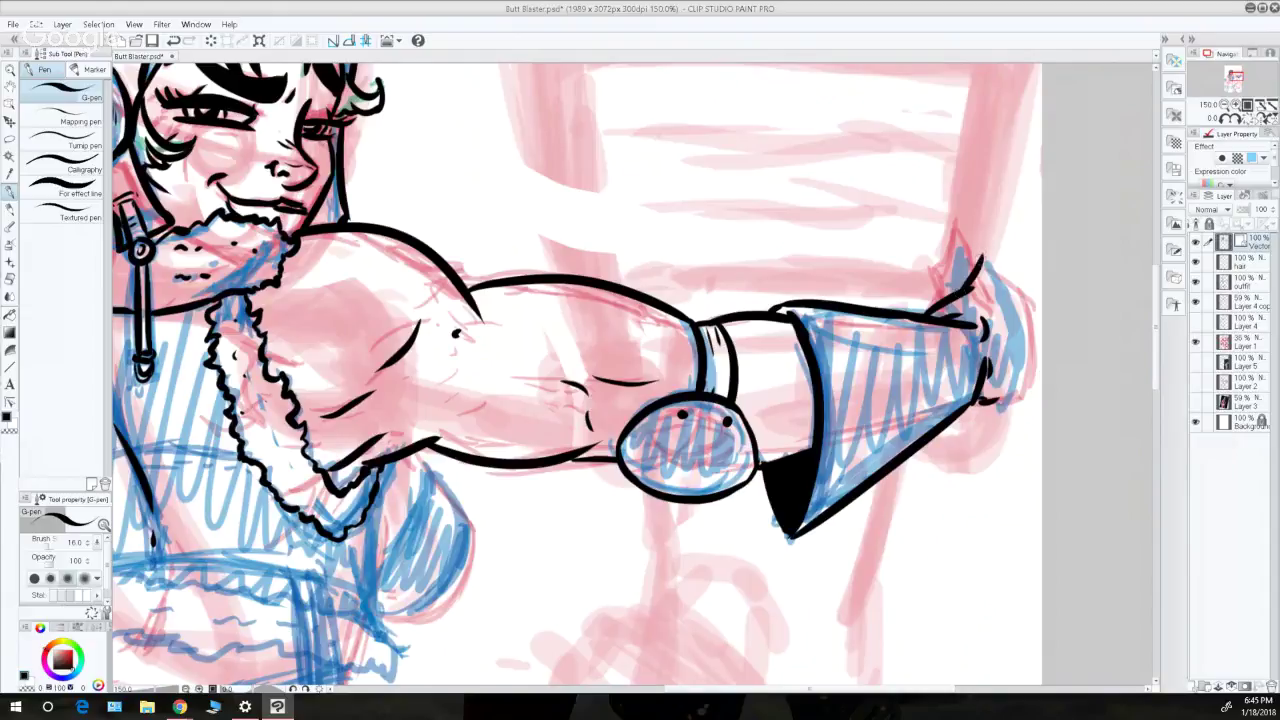
{"action": "key", "text": "ctrl+z"}
{"action": "mouse_move", "coordinate": [959, 295]}
{"action": "left_mouse_down"}
{"action": "mouse_move", "coordinate": [988, 234]}
{"action": "mouse_move", "coordinate": [1001, 250]}
{"action": "mouse_move", "coordinate": [1003, 236]}
{"action": "mouse_move", "coordinate": [997, 303]}
{"action": "mouse_move", "coordinate": [1022, 305]}
{"action": "left_mouse_up"}
{"action": "key", "text": "ctrl+z"}
{"action": "key", "text": "ctrl+z"}
{"action": "key", "text": "ctrl+z"}
{"action": "key", "text": "ctrl+z"}
{"action": "key", "text": "ctrl+z"}
{"action": "key", "text": "ctrl+z"}
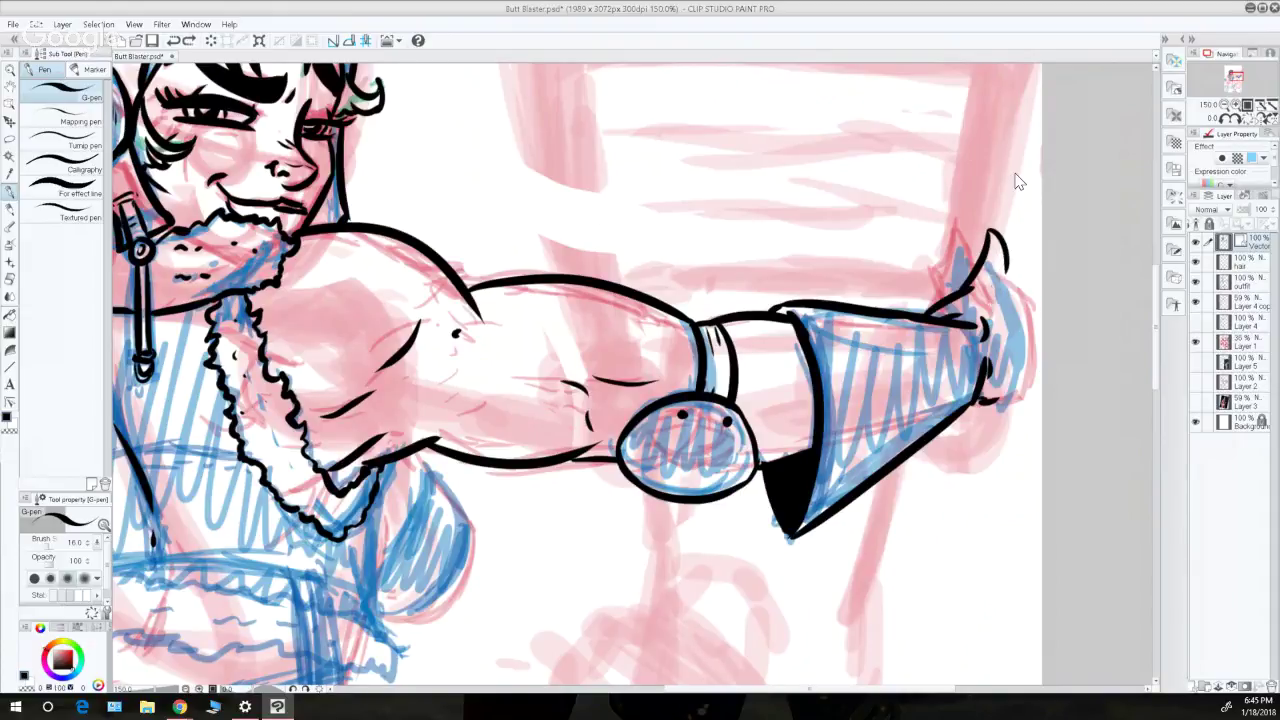
{"action": "key", "text": "ctrl+z"}
{"action": "key", "text": "ctrl+z"}
{"action": "key", "text": "ctrl+z"}
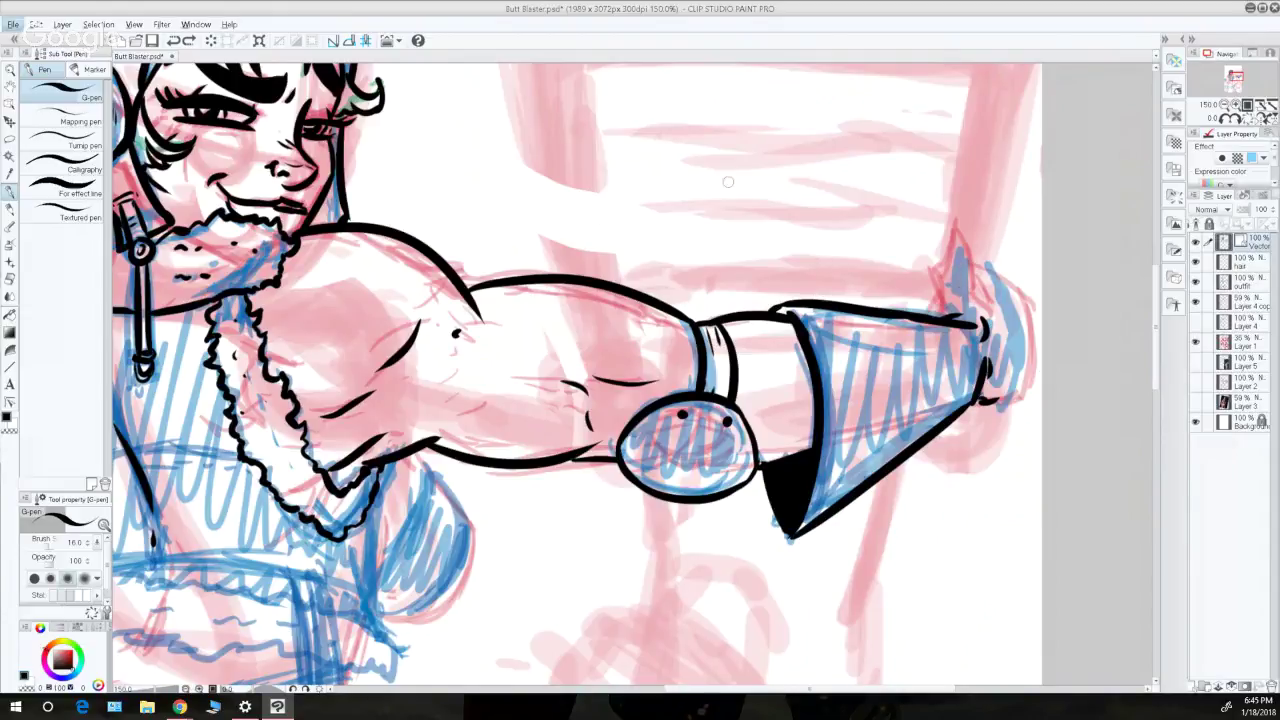
- Ink the gloved hand's raised thumb, rising from the upper wrist end of the cuff and curving over its tip
{"action": "left_click", "coordinate": [9, 69]}
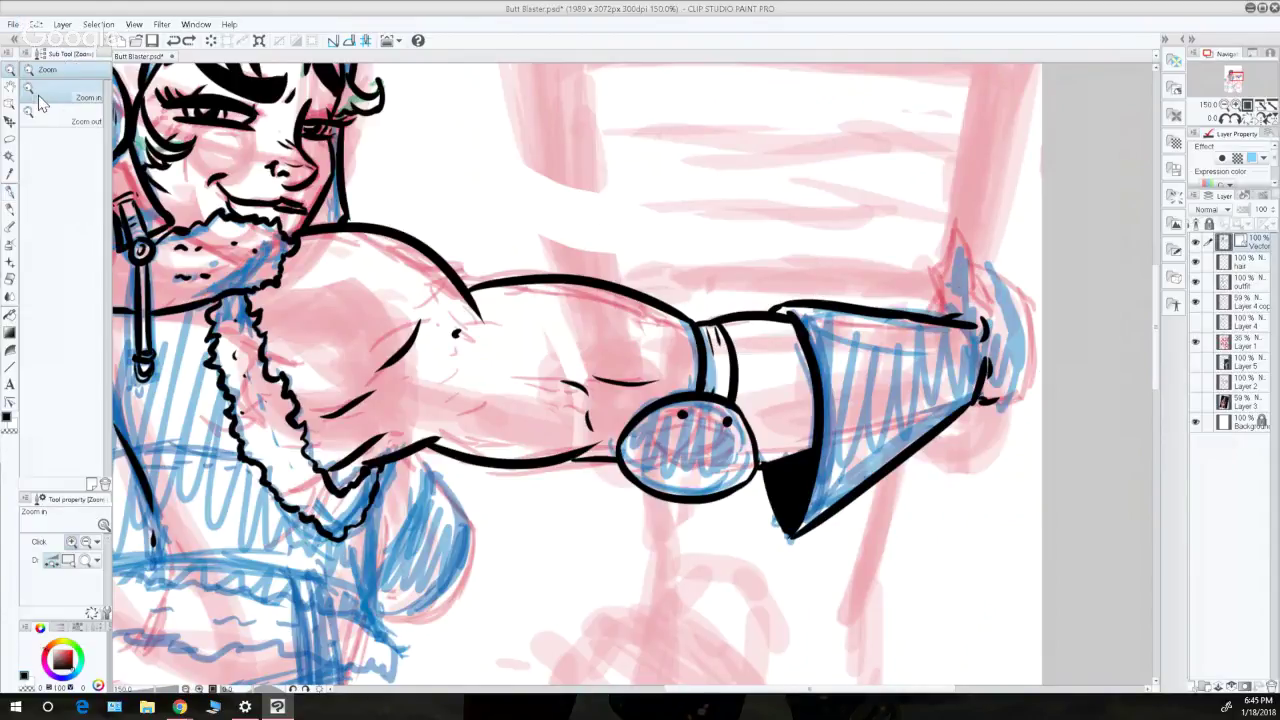
{"action": "left_click", "coordinate": [950, 326], "text": "alt"}
{"action": "left_click", "coordinate": [956, 346], "text": "alt"}
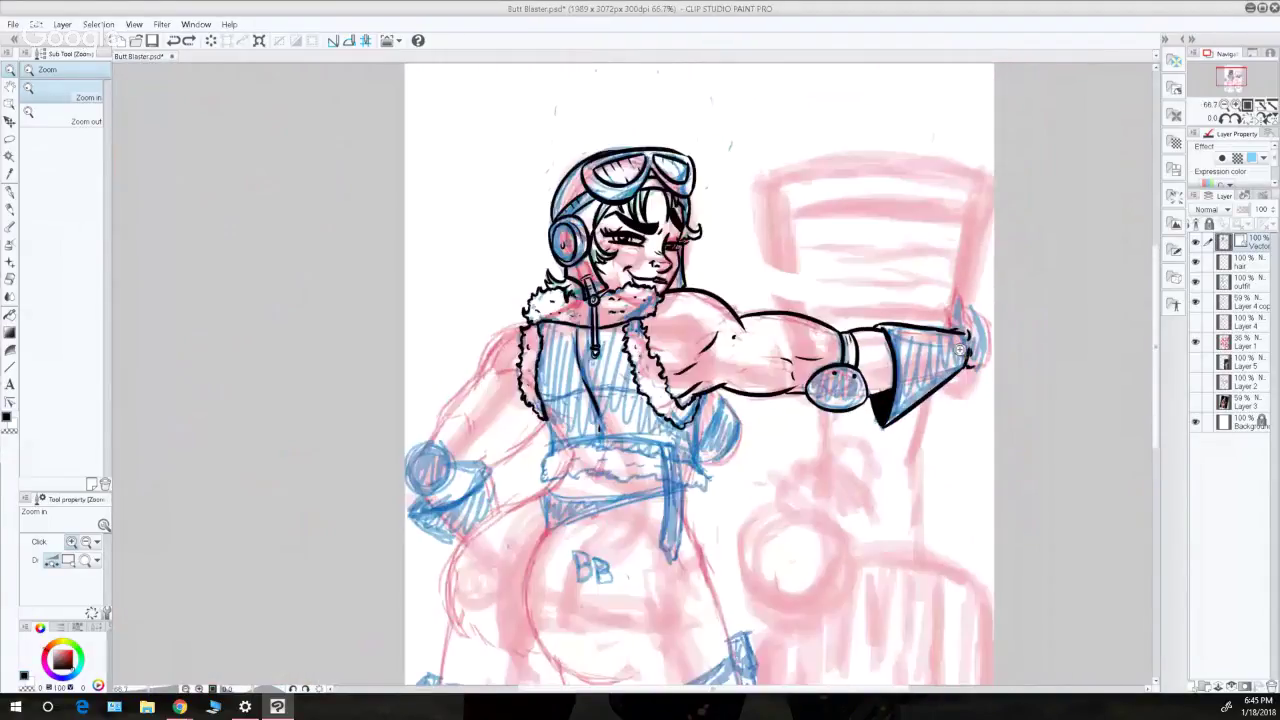
{"action": "left_click", "coordinate": [953, 347]}
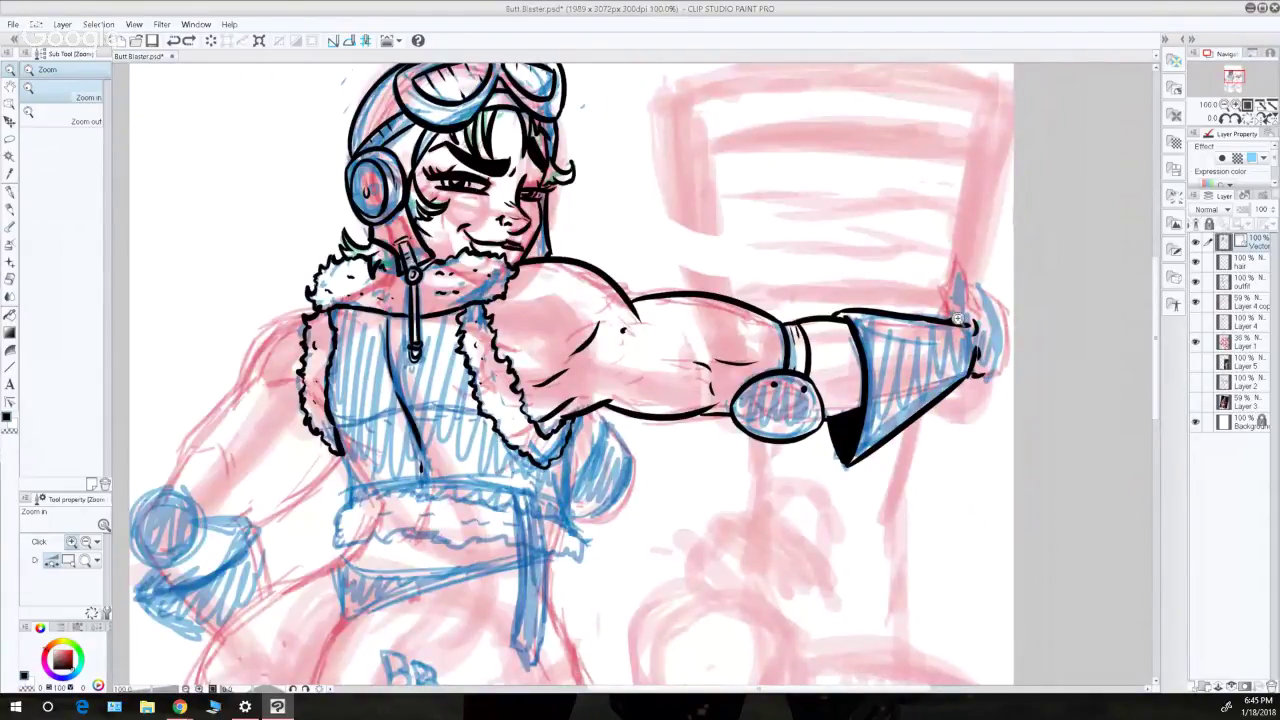
{"action": "left_click_drag", "start_coordinate": [988, 304], "coordinate": [988, 304]}
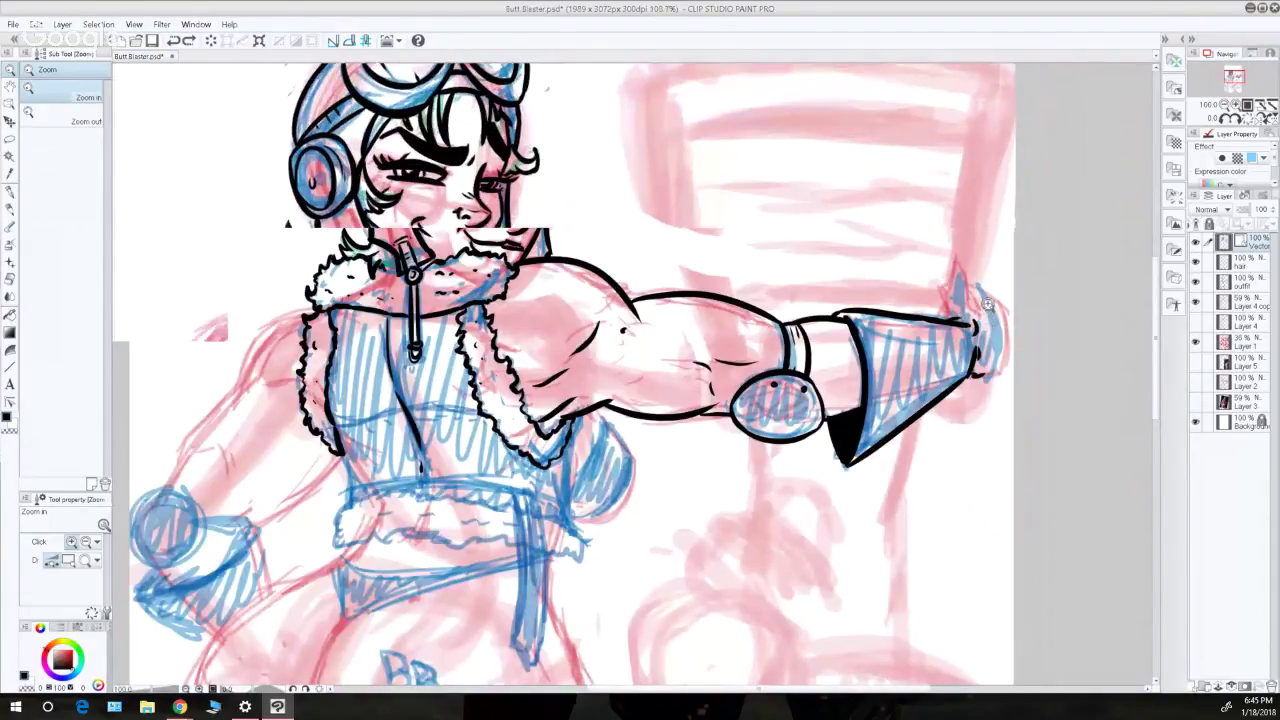
{"action": "left_click", "coordinate": [1003, 300]}
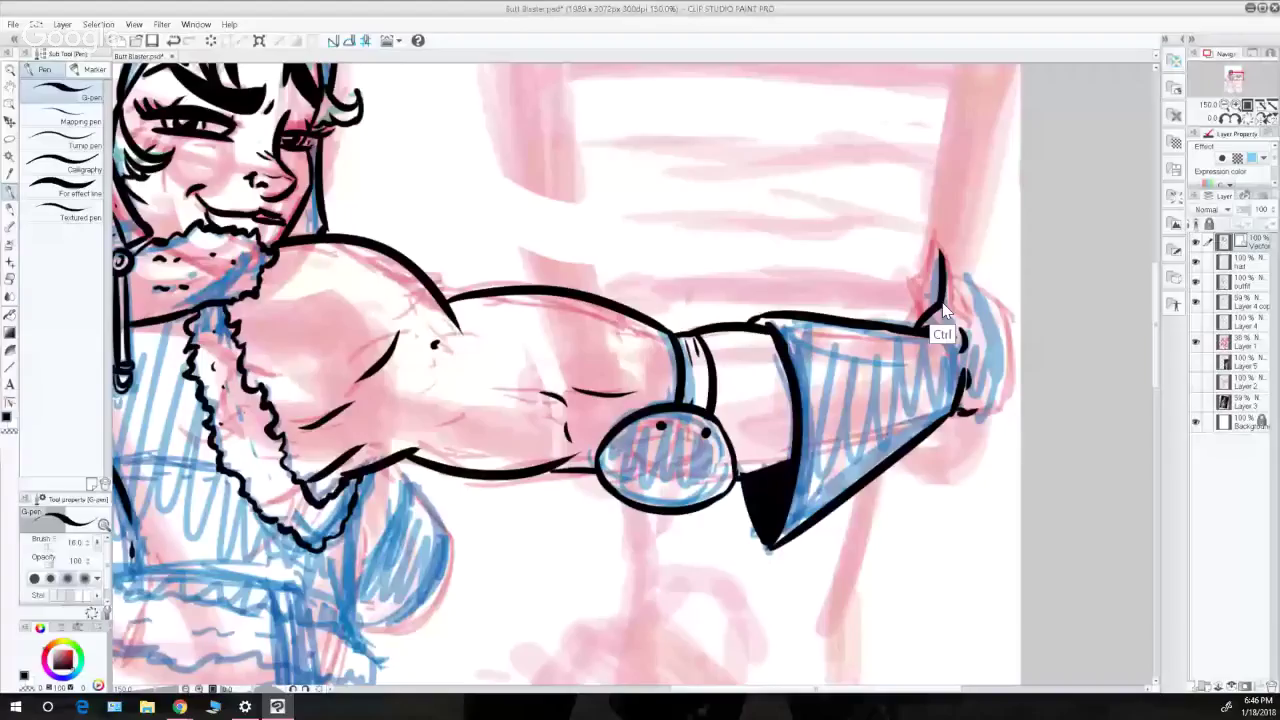
{"action": "mouse_move", "coordinate": [958, 340]}
{"action": "left_mouse_down"}
{"action": "mouse_move", "coordinate": [940, 248]}
{"action": "mouse_move", "coordinate": [969, 271]}
{"action": "mouse_move", "coordinate": [975, 299]}
{"action": "left_mouse_up"}
{"action": "key", "text": "ctrl+z"}
{"action": "key", "text": "ctrl+z"}
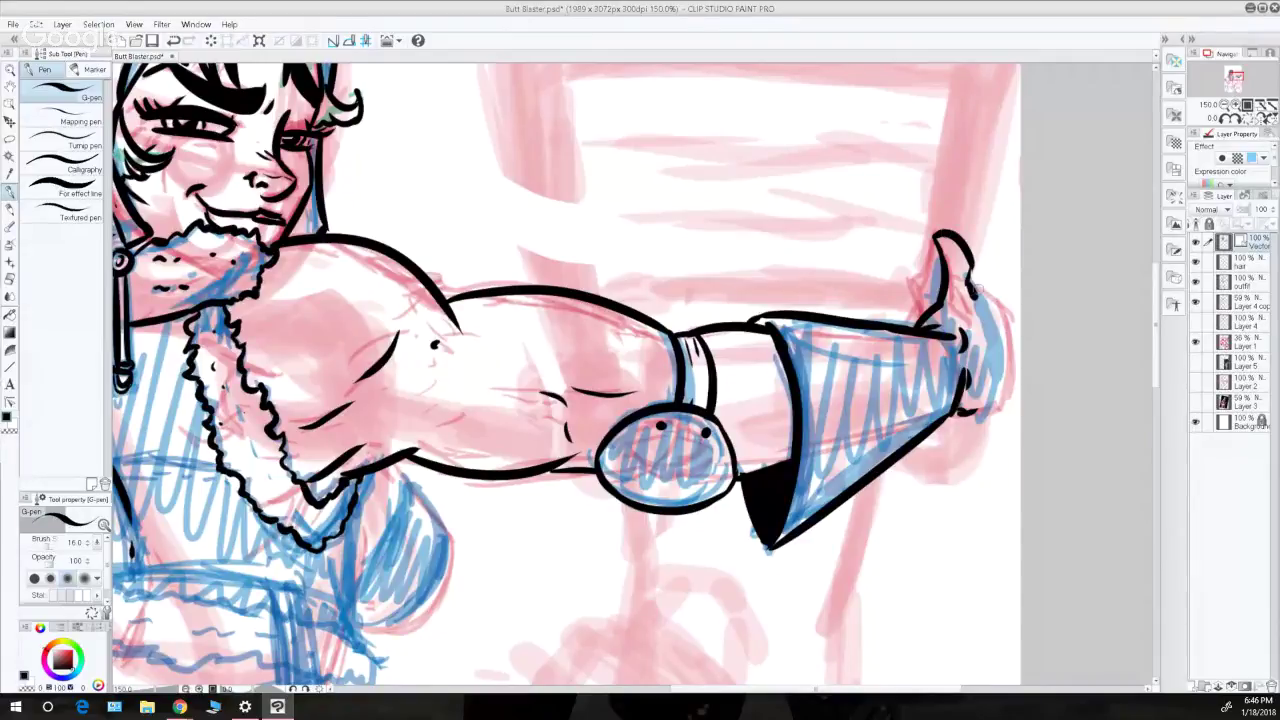
- Ink the bumpy outline of the gloved fingers from the thumb's base around and down to the wrist
{"action": "mouse_move", "coordinate": [970, 279]}
{"action": "left_mouse_down"}
{"action": "mouse_move", "coordinate": [998, 303]}
{"action": "mouse_move", "coordinate": [988, 368]}
{"action": "left_mouse_up"}
{"action": "key", "text": "ctrl+z"}
{"action": "mouse_move", "coordinate": [993, 322]}
{"action": "left_mouse_down"}
{"action": "mouse_move", "coordinate": [998, 382]}
{"action": "mouse_move", "coordinate": [957, 413]}
{"action": "left_mouse_up"}
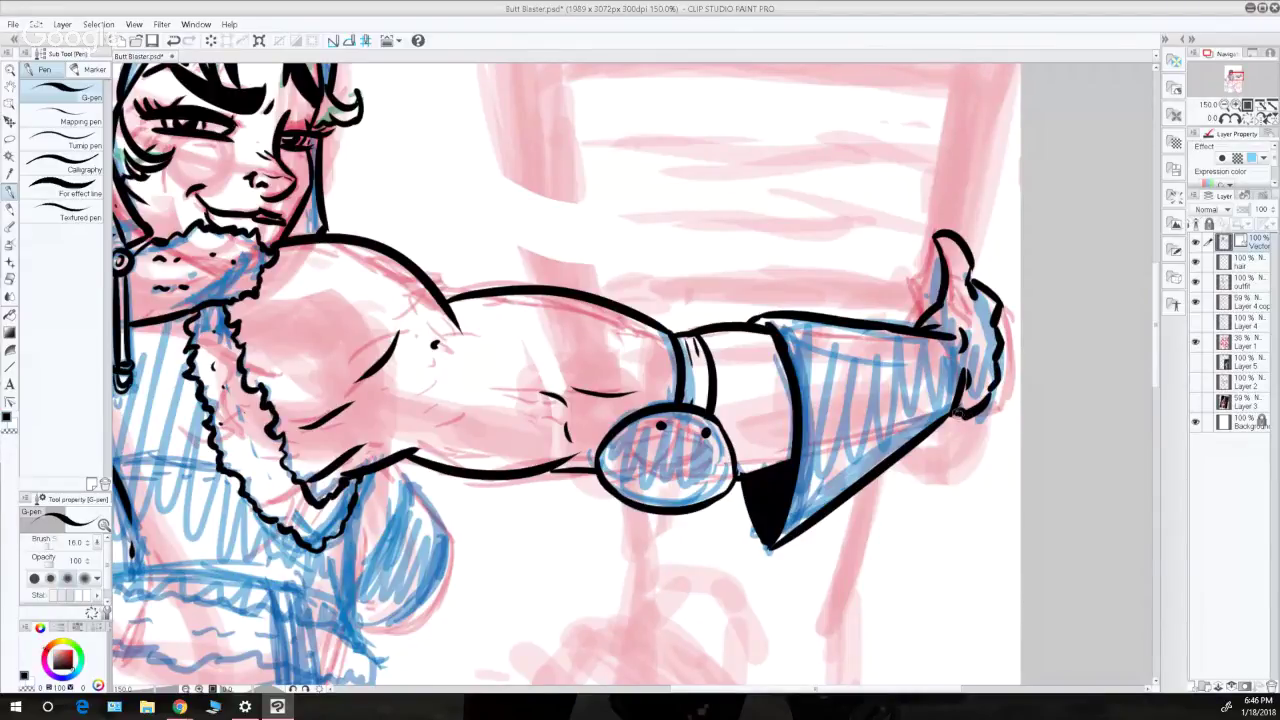
{"action": "left_click", "coordinate": [10, 69]}
{"action": "left_click", "coordinate": [679, 268], "text": "alt"}
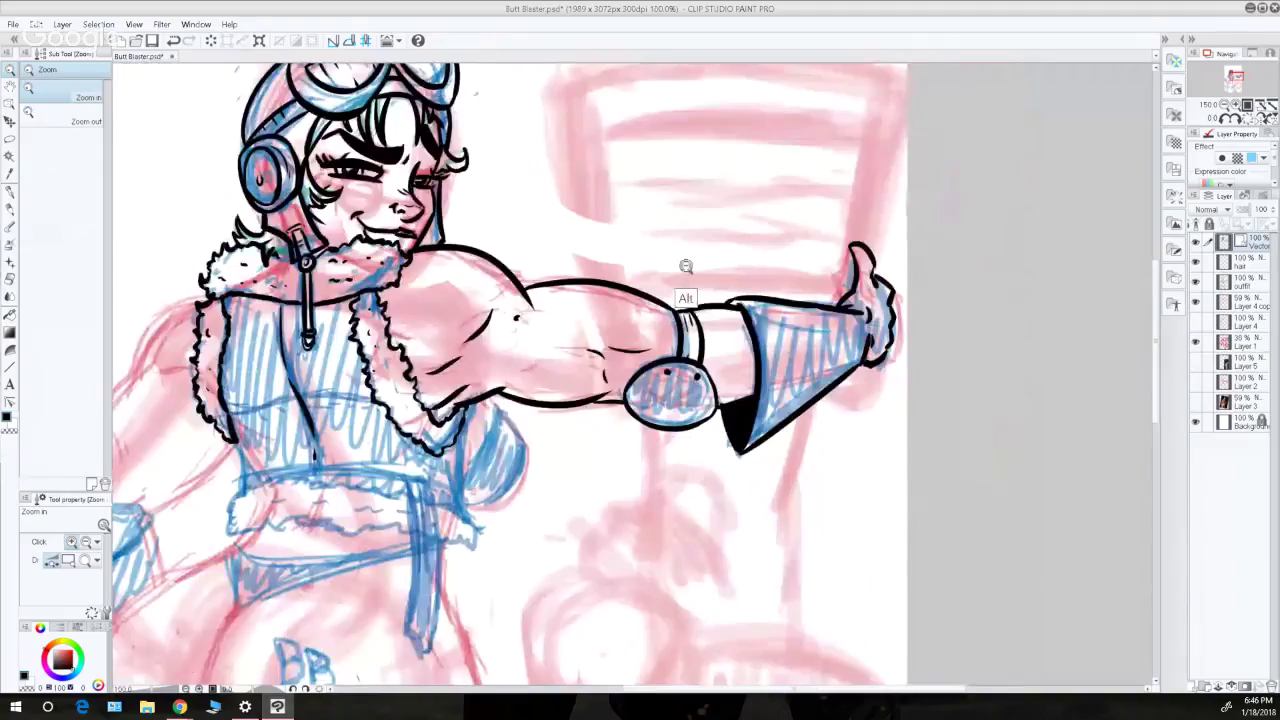
{"action": "left_click_drag", "start_coordinate": [697, 269], "coordinate": [742, 272]}
{"action": "left_click", "coordinate": [742, 271], "text": "alt"}
{"action": "left_click", "coordinate": [744, 272], "text": "alt"}
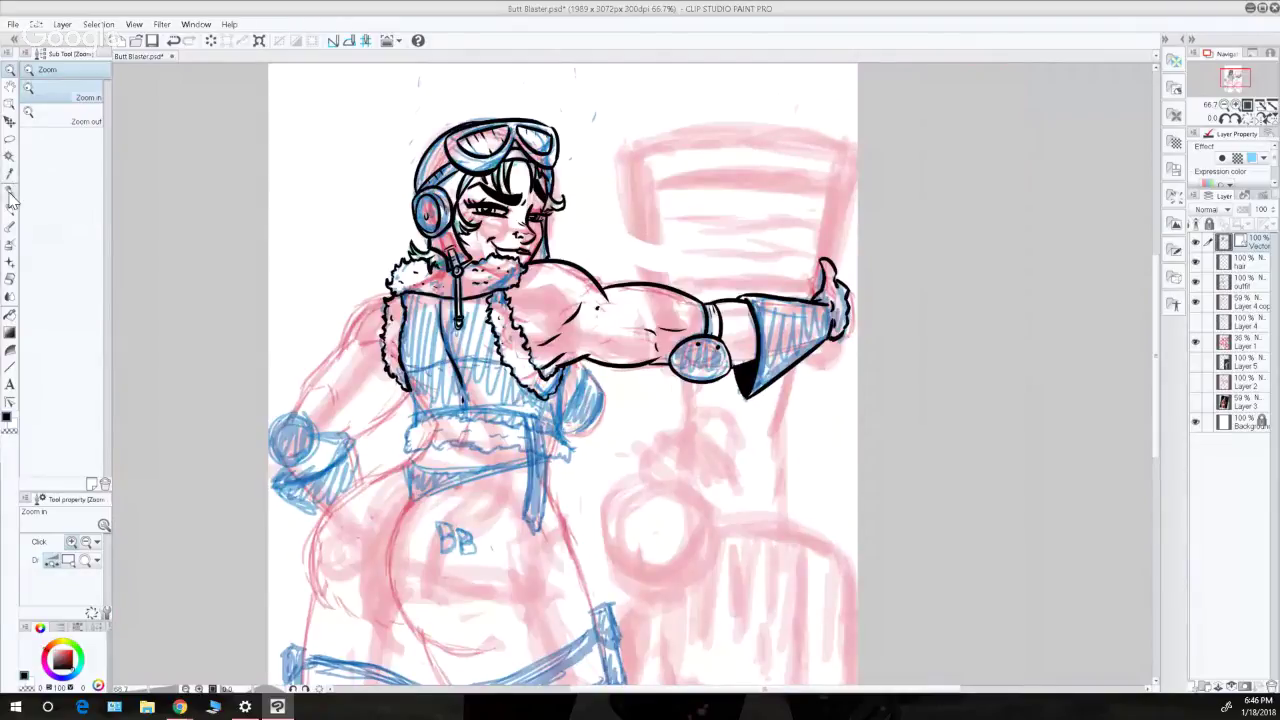
- Redraw the wrist ends of the glove cuff's upper and lower edges so they join the thumb and the hand
{"action": "left_click", "coordinate": [10, 190]}
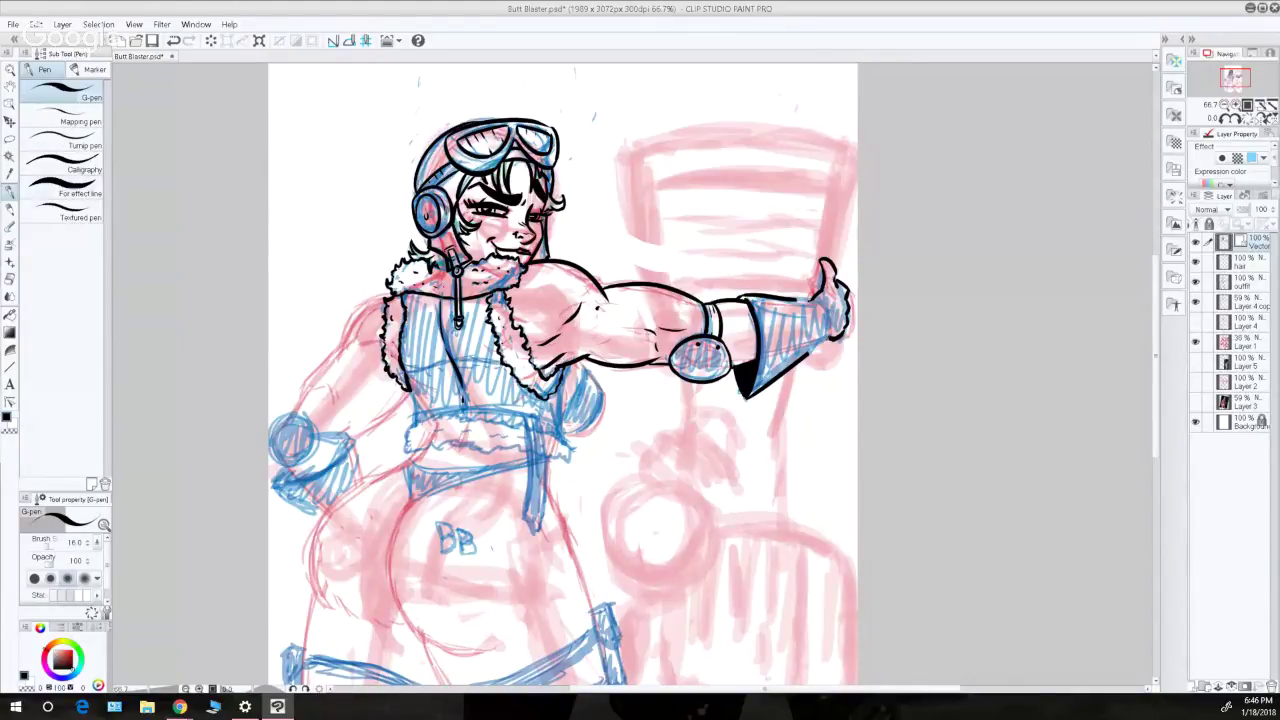
{"action": "left_click", "coordinate": [10, 72]}
{"action": "left_click", "coordinate": [775, 292]}
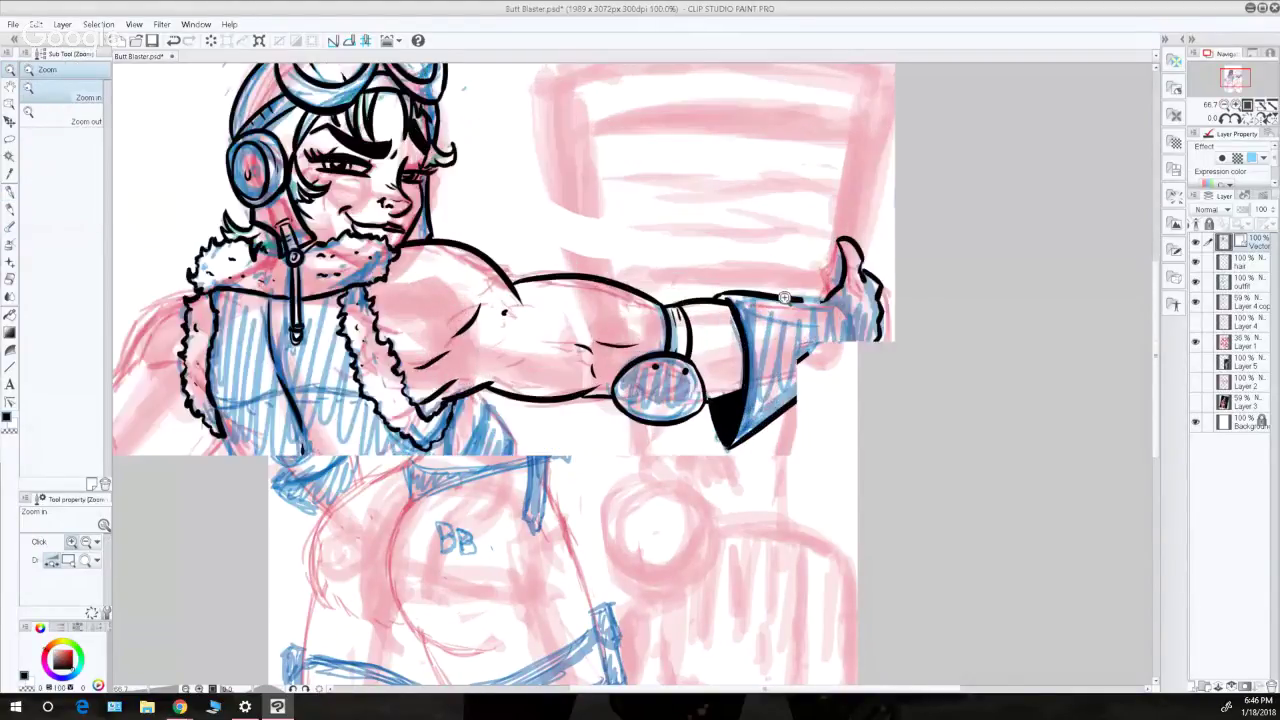
{"action": "left_click", "coordinate": [800, 296]}
{"action": "left_click", "coordinate": [10, 192]}
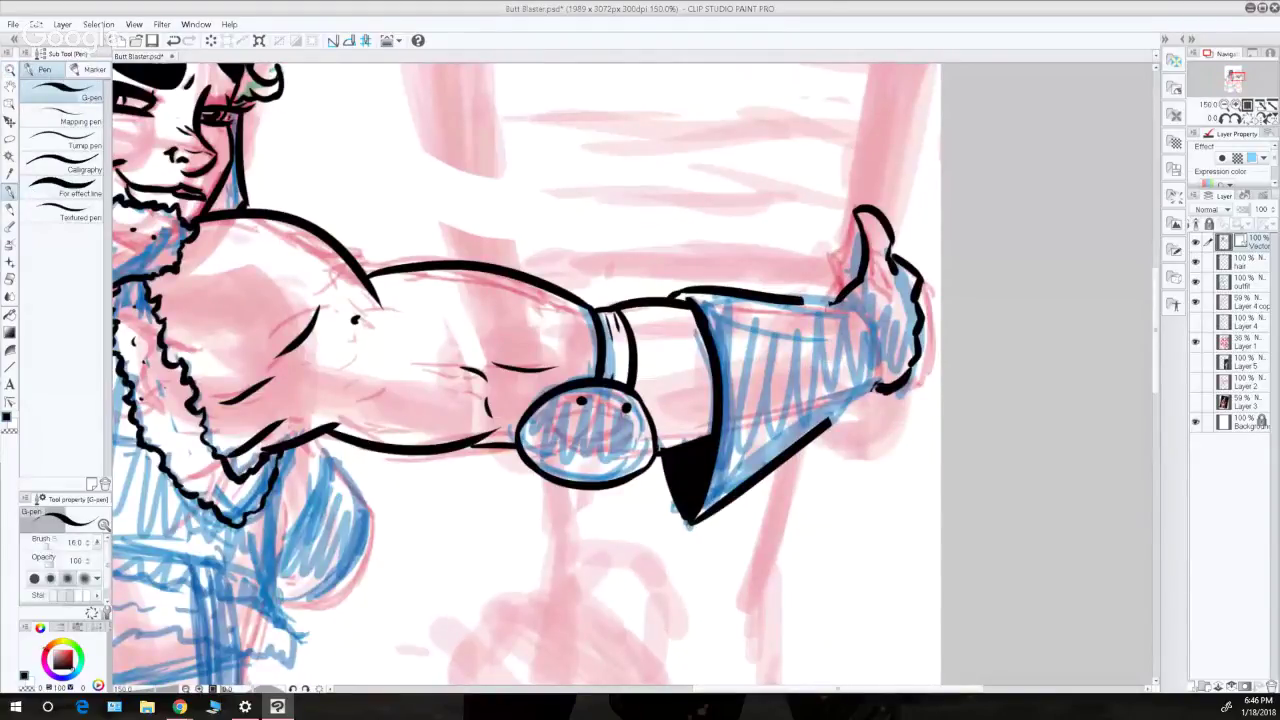
{"action": "mouse_move", "coordinate": [799, 299]}
{"action": "left_mouse_down"}
{"action": "mouse_move", "coordinate": [853, 310]}
{"action": "mouse_move", "coordinate": [867, 351]}
{"action": "left_mouse_up"}
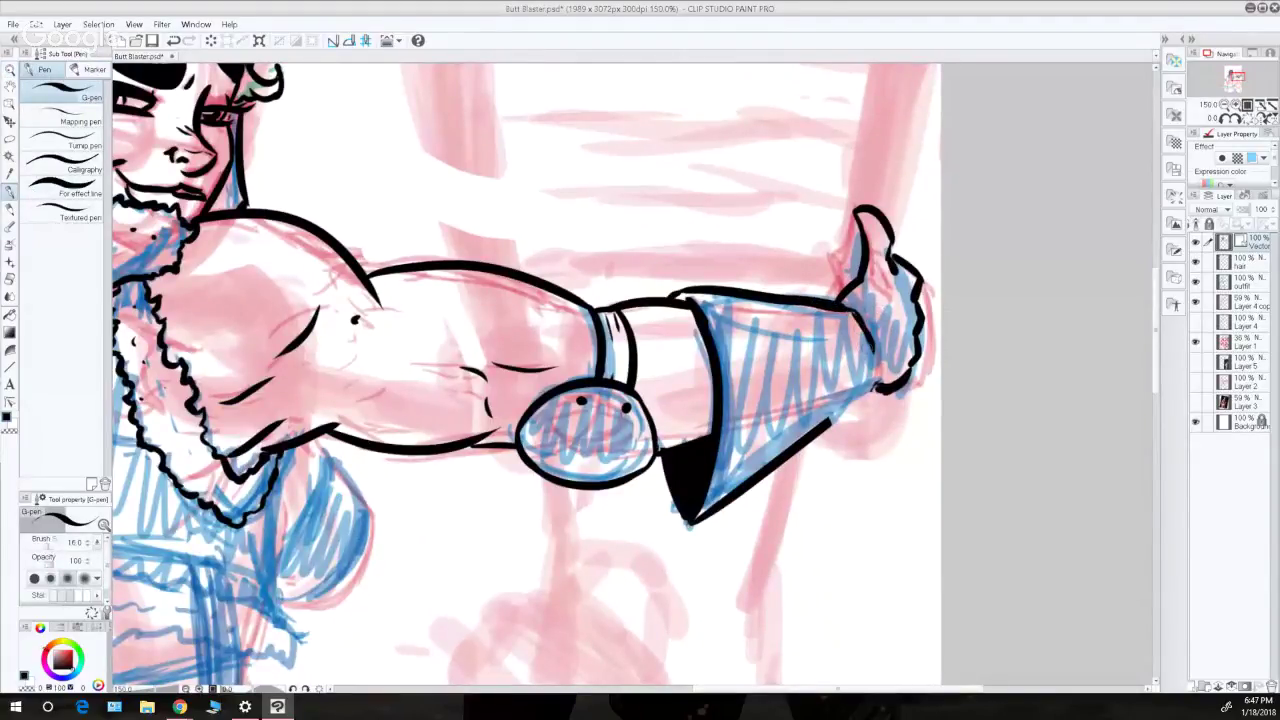
{"action": "key", "text": "ctrl+z"}
{"action": "left_click_drag", "start_coordinate": [828, 420], "coordinate": [884, 370]}
{"action": "left_click_drag", "start_coordinate": [854, 325], "coordinate": [875, 366]}
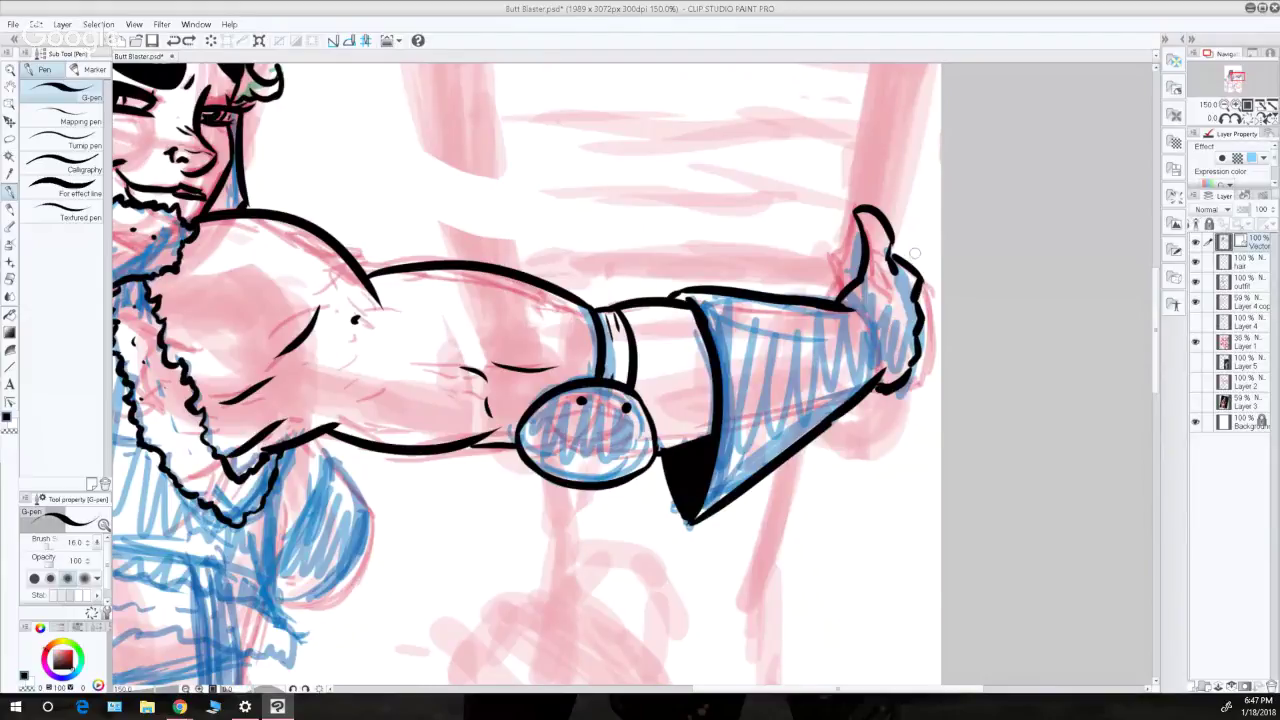
- Lasso the thumb's line art, move it slightly away from the fingers towards the cuff, and clear the selection
{"action": "left_click_drag", "start_coordinate": [902, 257], "coordinate": [910, 268]}
{"action": "key", "text": "m"}
{"action": "mouse_move", "coordinate": [899, 292]}
{"action": "left_mouse_down"}
{"action": "mouse_move", "coordinate": [918, 241]}
{"action": "mouse_move", "coordinate": [852, 188]}
{"action": "mouse_move", "coordinate": [829, 288]}
{"action": "mouse_move", "coordinate": [889, 302]}
{"action": "mouse_move", "coordinate": [912, 289]}
{"action": "mouse_move", "coordinate": [861, 207]}
{"action": "left_mouse_up"}
{"action": "key", "text": "k"}
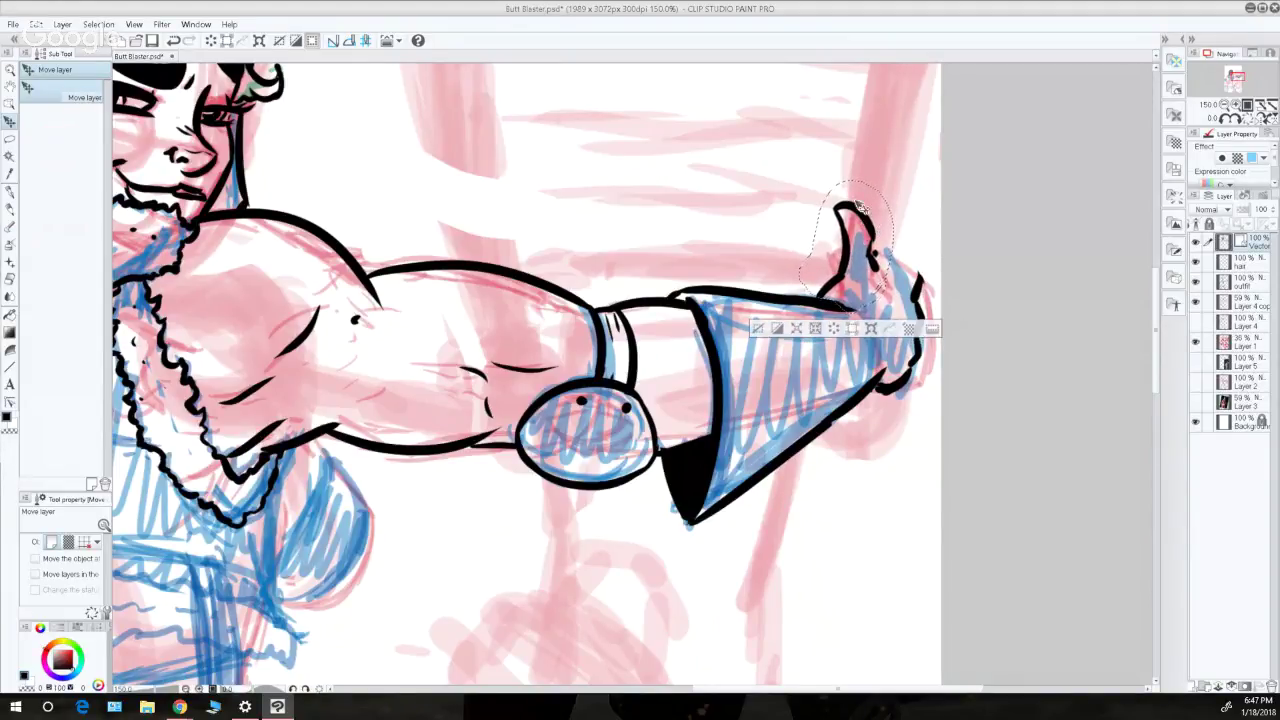
{"action": "left_click", "coordinate": [10, 139]}
{"action": "left_click", "coordinate": [576, 164]}
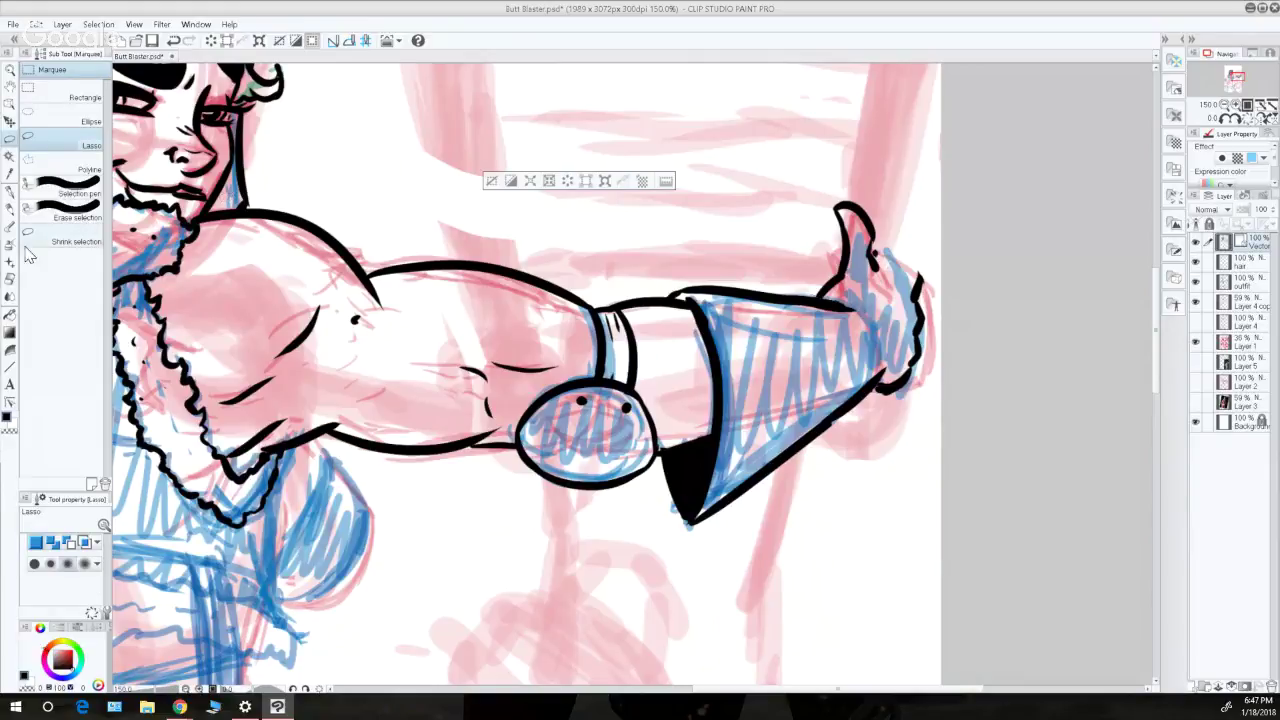
{"action": "left_click", "coordinate": [10, 192]}
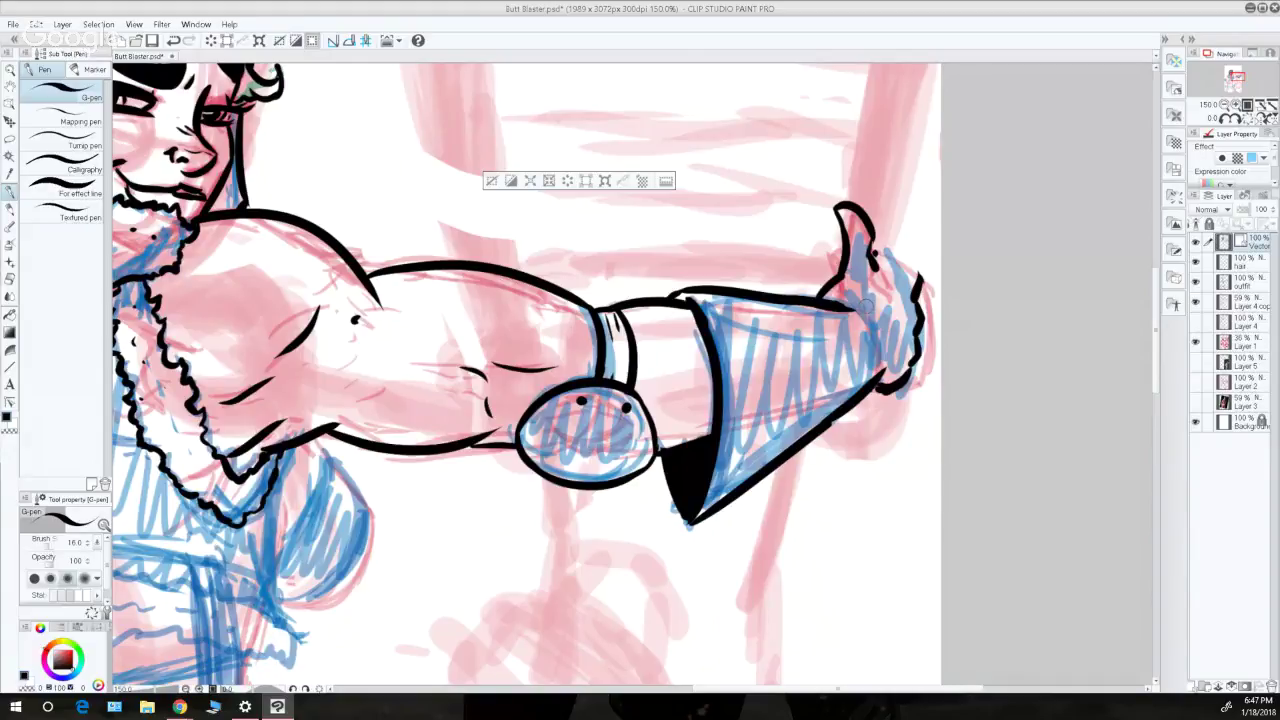
{"action": "left_click", "coordinate": [10, 139]}
{"action": "left_click", "coordinate": [395, 138]}
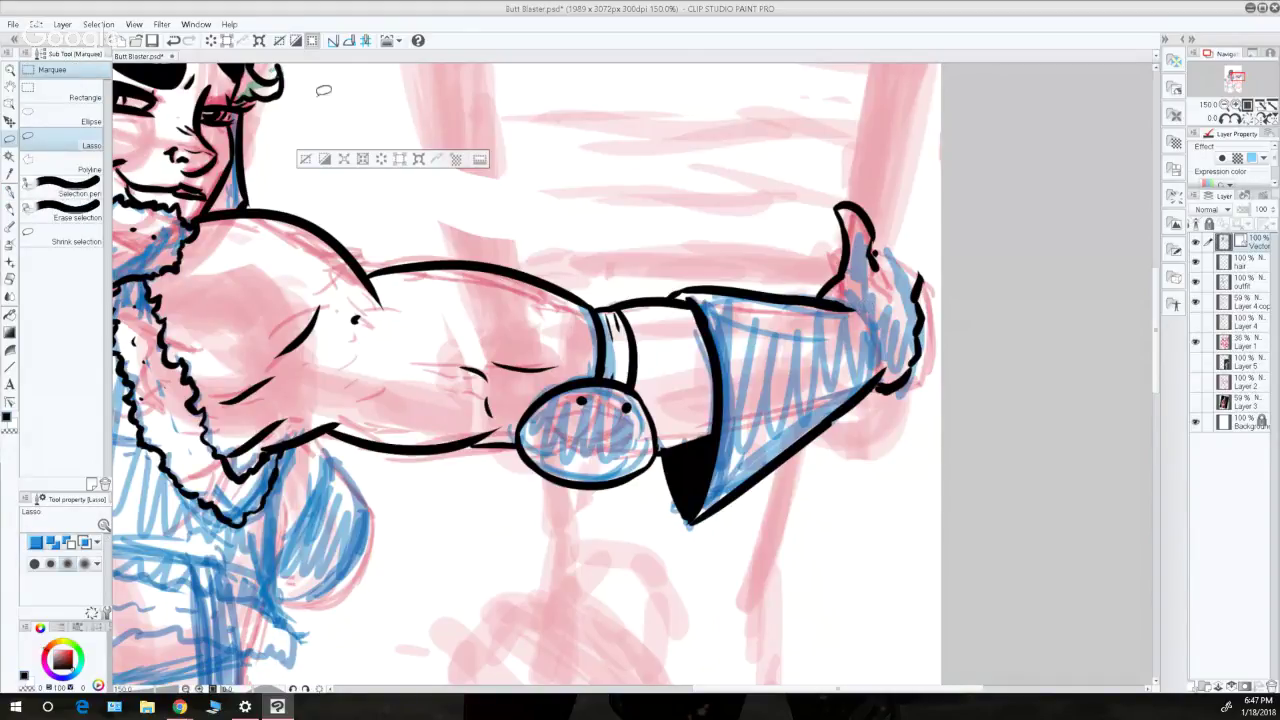
- Clear the active lasso selection on the line art layer
{"action": "left_click", "coordinate": [10, 192]}
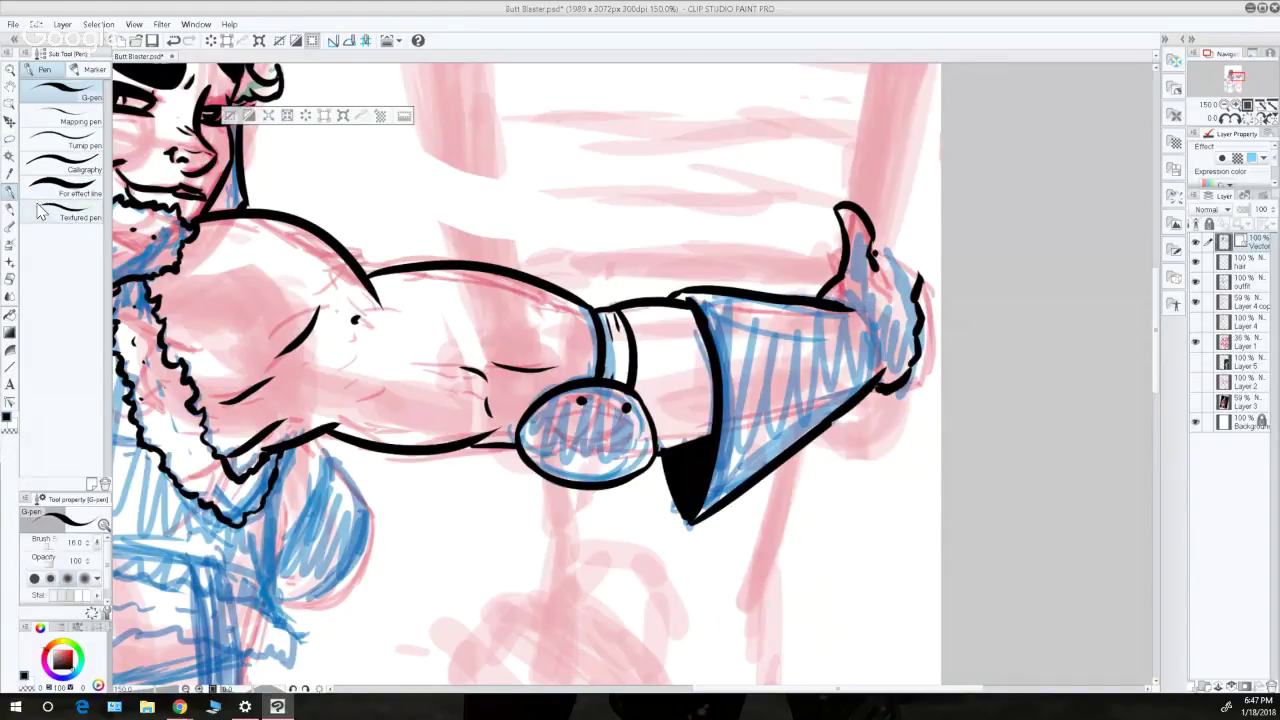
{"action": "left_click_drag", "start_coordinate": [832, 312], "coordinate": [853, 311]}
{"action": "left_click", "coordinate": [10, 137]}
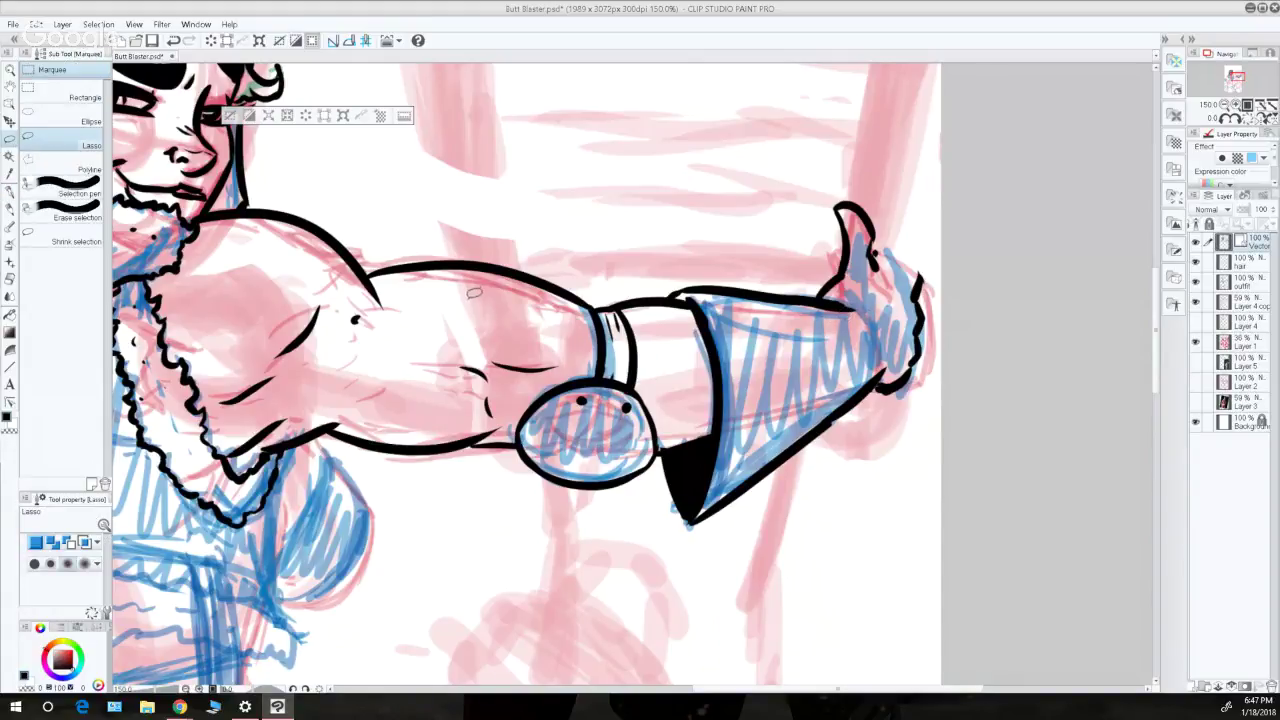
{"action": "left_click", "coordinate": [10, 191]}
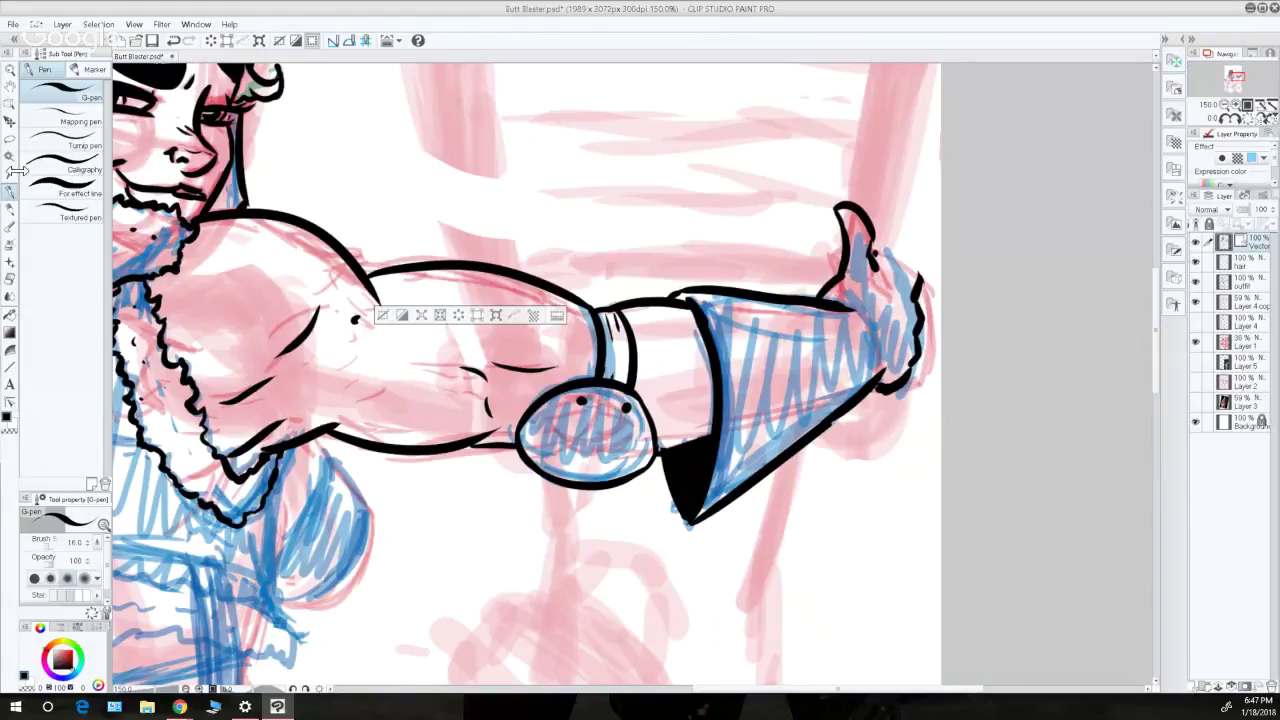
{"action": "left_click", "coordinate": [10, 104]}
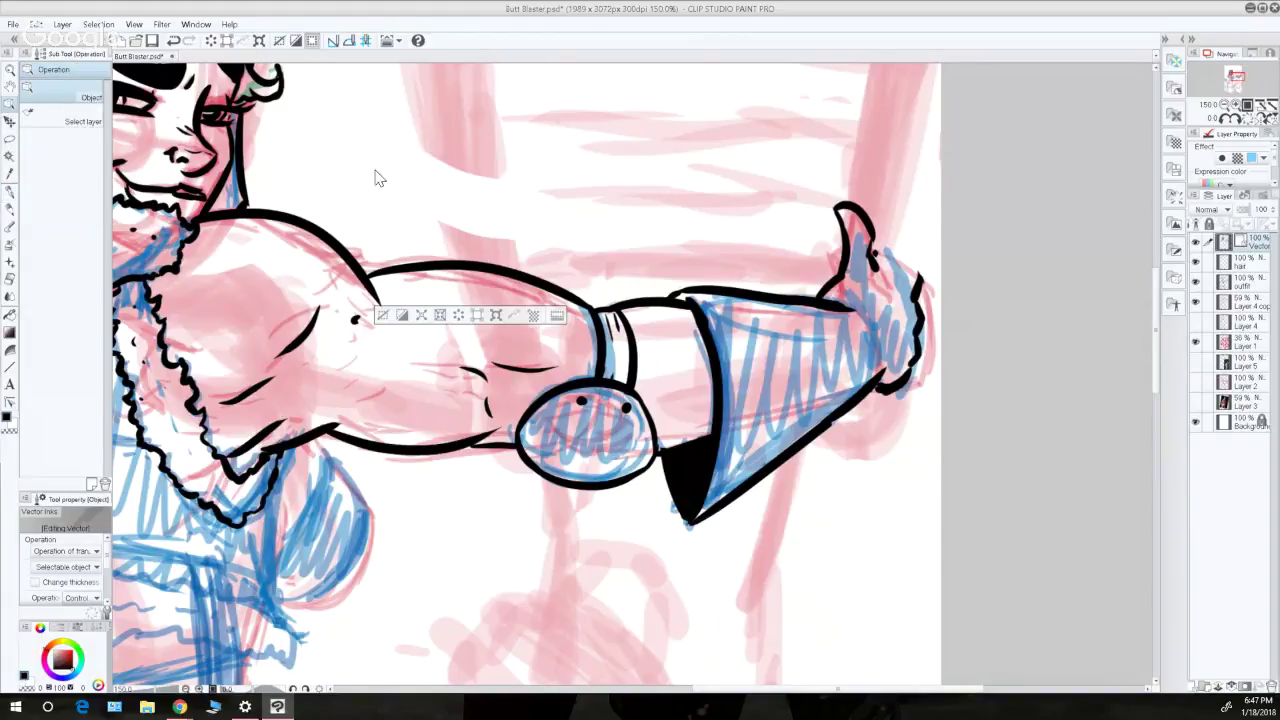
{"action": "left_click", "coordinate": [10, 139]}
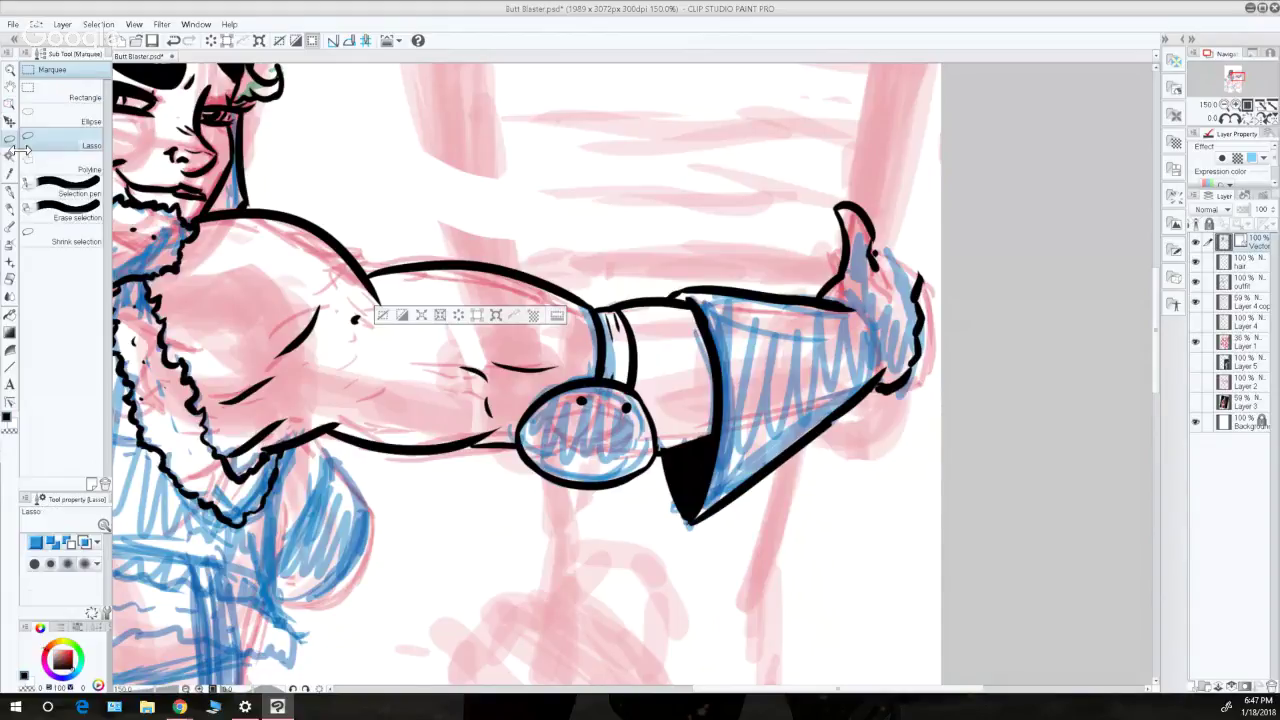
{"action": "key", "text": "ctrl+d"}
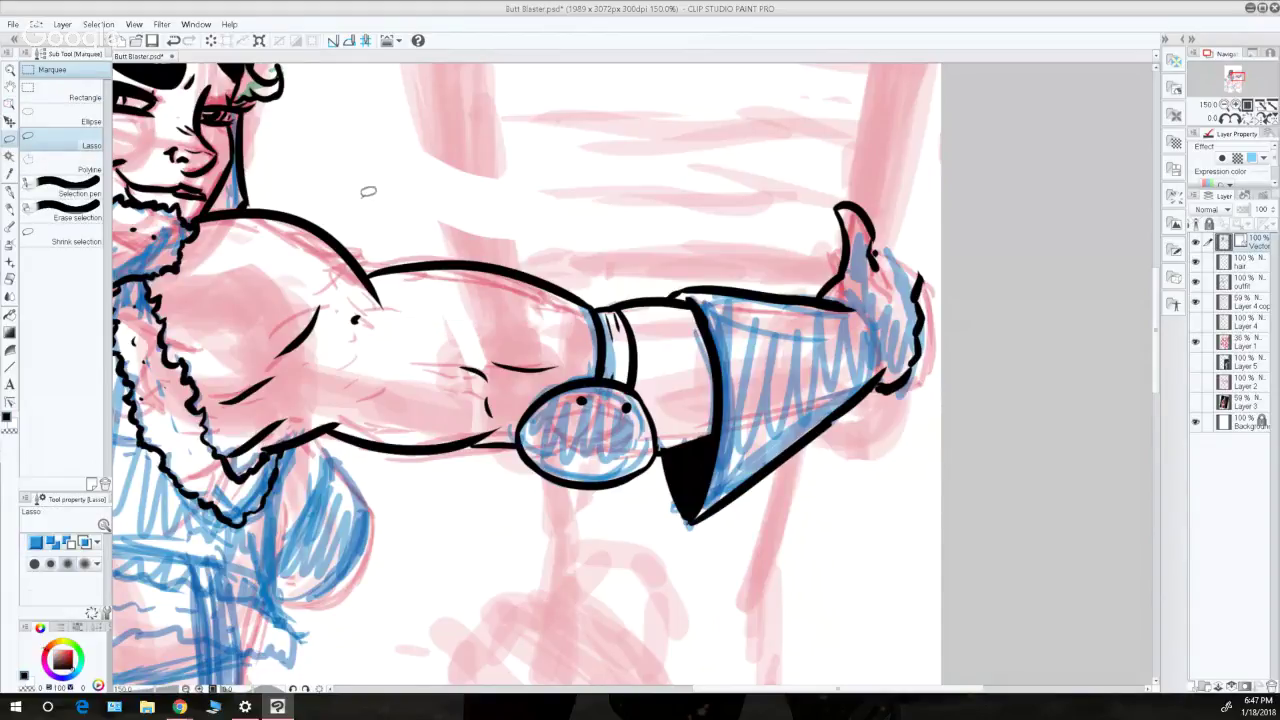
- Remove the inked outline of the gloved fingers and the lower edge of the glove cuff
{"action": "left_click", "coordinate": [10, 191]}
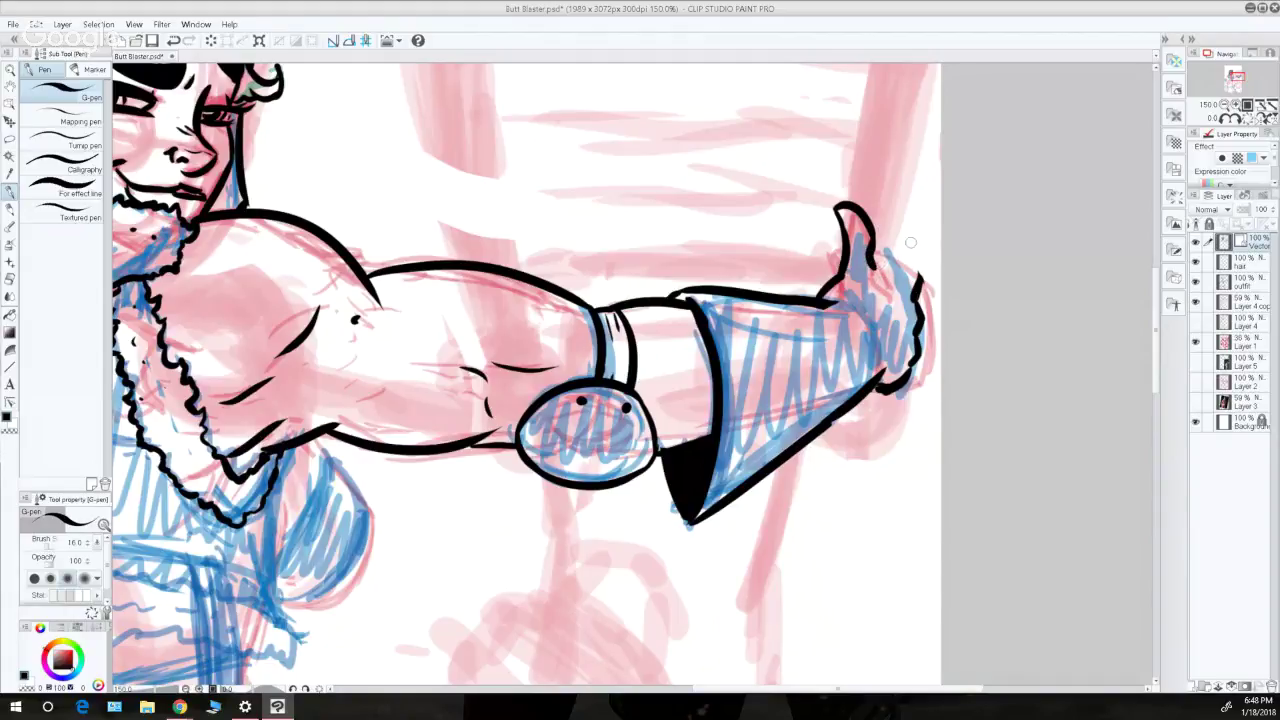
{"action": "left_click_drag", "start_coordinate": [905, 276], "coordinate": [921, 322]}
{"action": "left_click_drag", "start_coordinate": [905, 365], "coordinate": [854, 408]}
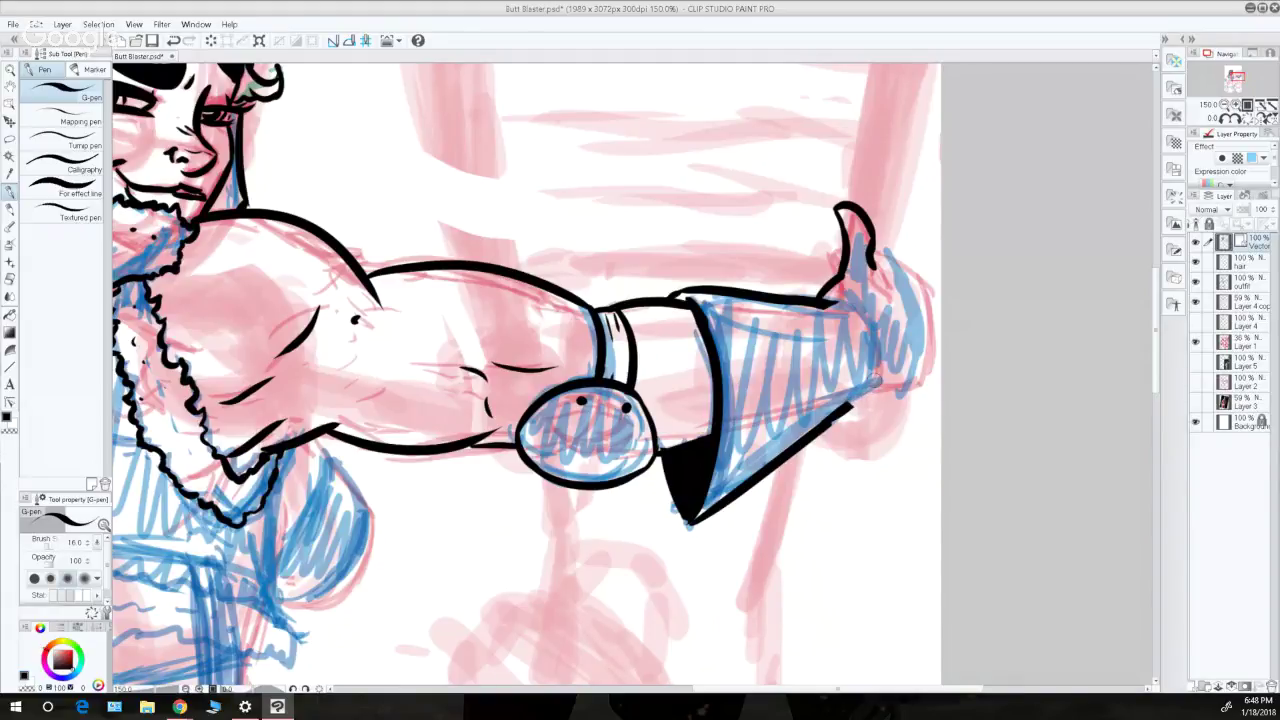
{"action": "left_click_drag", "start_coordinate": [852, 406], "coordinate": [688, 522]}
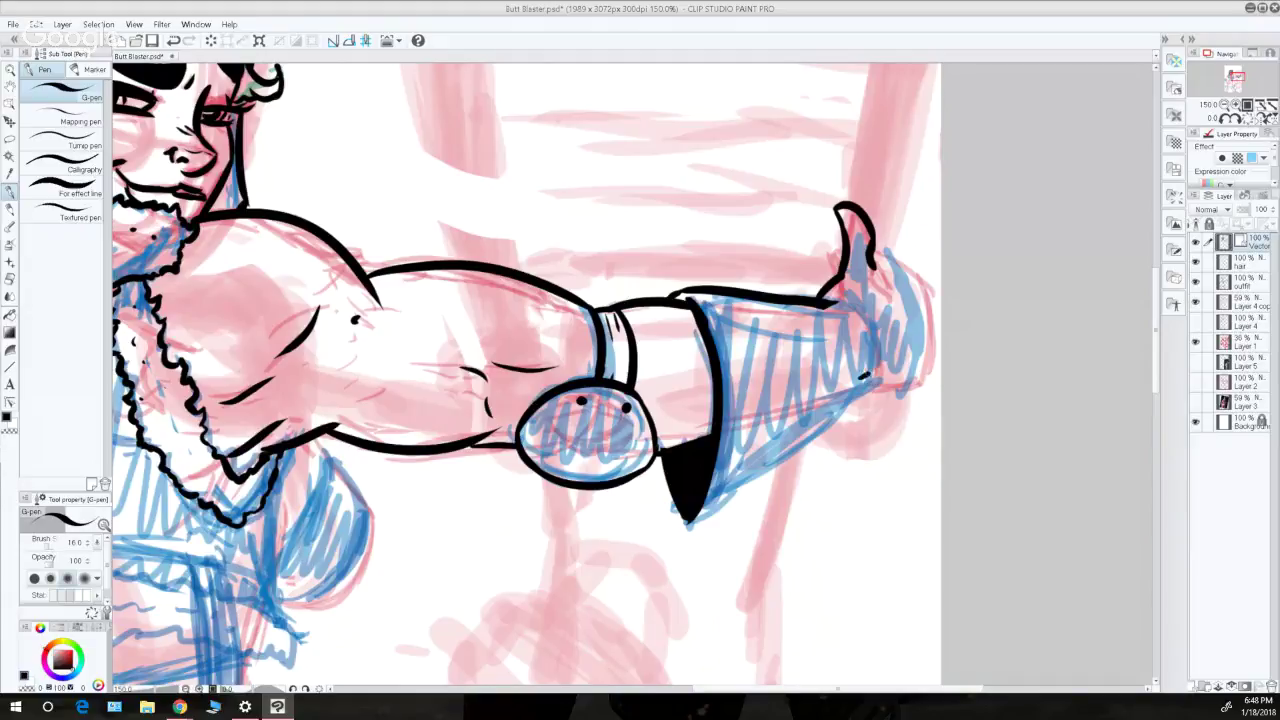
{"action": "mouse_move", "coordinate": [860, 378]}
{"action": "left_mouse_down"}
{"action": "mouse_move", "coordinate": [918, 342]}
{"action": "mouse_move", "coordinate": [928, 306]}
{"action": "left_mouse_up"}
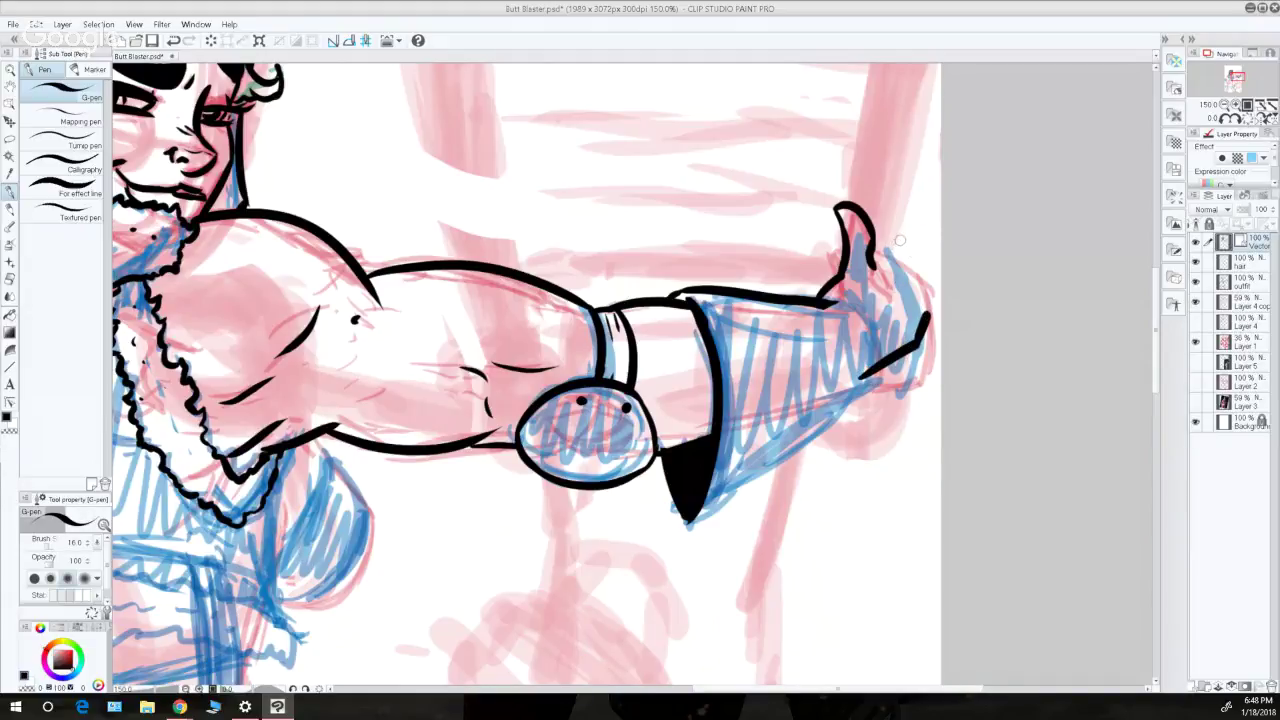
{"action": "left_click_drag", "start_coordinate": [896, 237], "coordinate": [915, 278]}
{"action": "key", "text": "ctrl+z"}
{"action": "key", "text": "ctrl+z"}
{"action": "key", "text": "ctrl+z"}
{"action": "key", "text": "ctrl+z"}
{"action": "key", "text": "ctrl+z"}
{"action": "key", "text": "ctrl+z"}
{"action": "key", "text": "ctrl+z"}
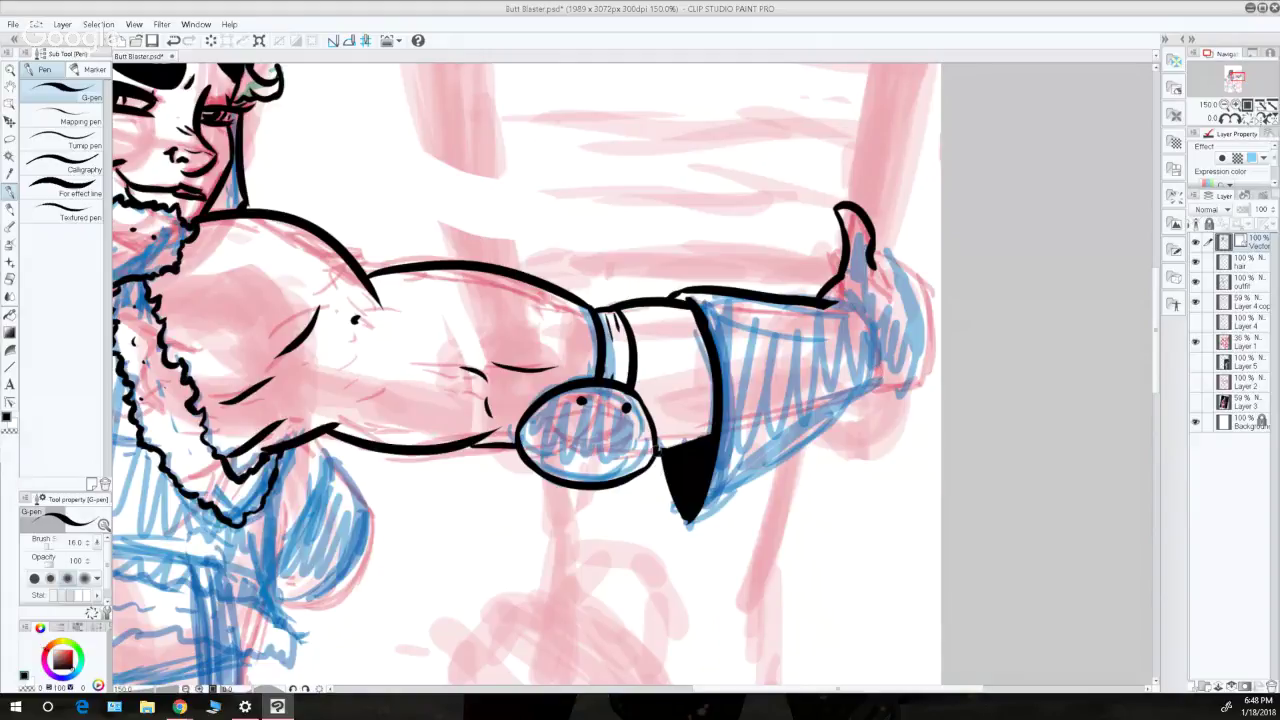
- Ink the outer rim of the cuff's dark opening and a new lower cuff edge running up to the wrist
{"action": "left_click_drag", "start_coordinate": [656, 450], "coordinate": [686, 530]}
{"action": "mouse_move", "coordinate": [686, 532]}
{"action": "left_mouse_down"}
{"action": "mouse_move", "coordinate": [742, 504]}
{"action": "mouse_move", "coordinate": [852, 393]}
{"action": "left_mouse_up"}
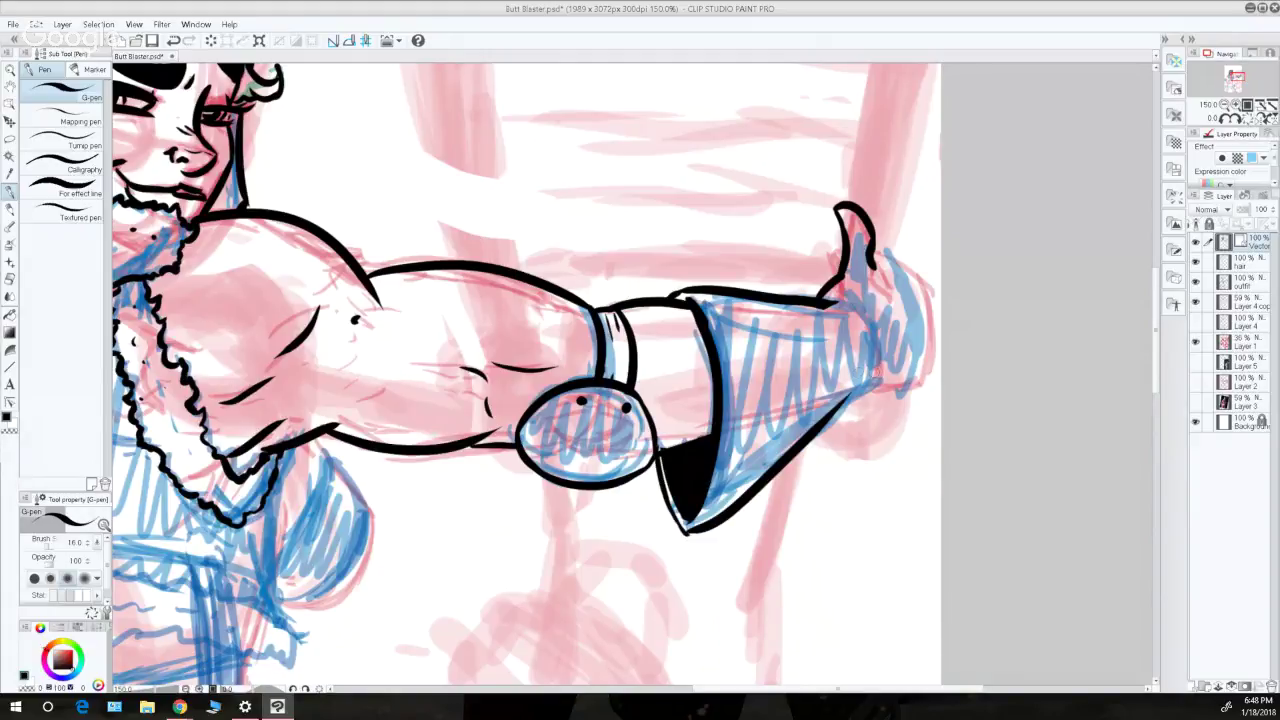
{"action": "key", "text": "ctrl+z"}
{"action": "mouse_move", "coordinate": [686, 532]}
{"action": "left_mouse_down"}
{"action": "mouse_move", "coordinate": [711, 513]}
{"action": "mouse_move", "coordinate": [801, 453]}
{"action": "mouse_move", "coordinate": [886, 358]}
{"action": "left_mouse_up"}
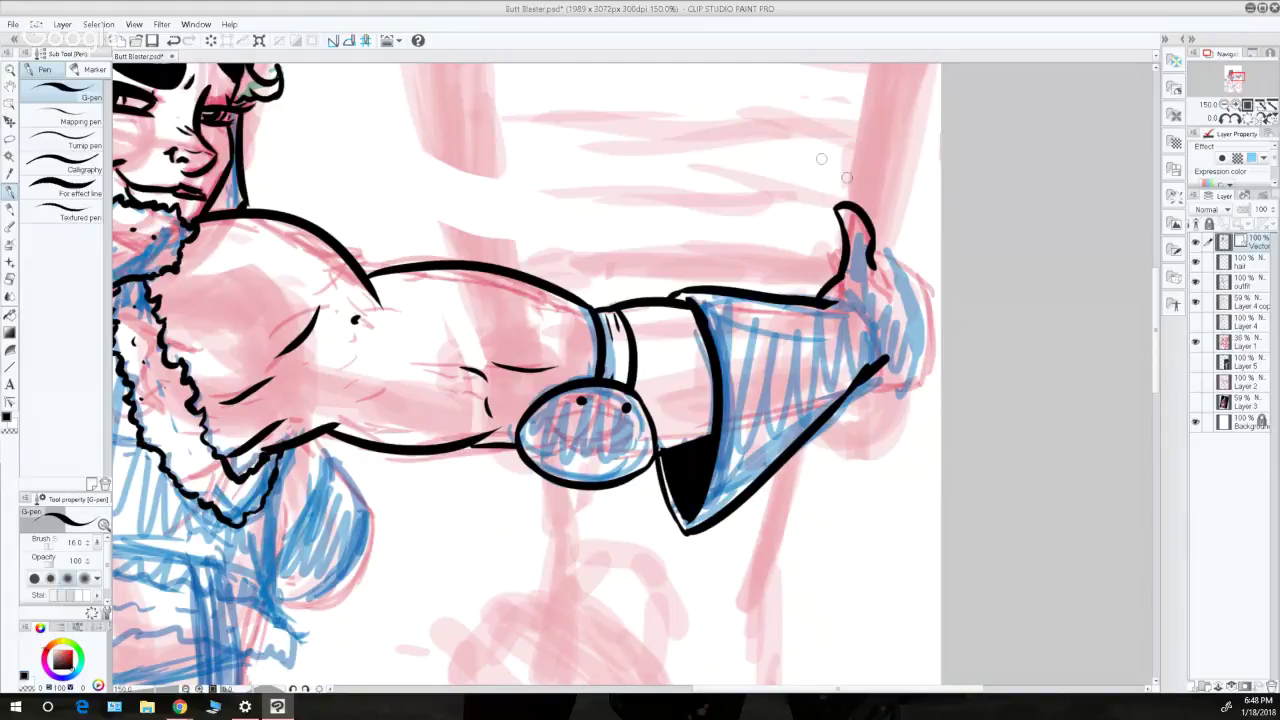
- Ink a new bumpy outline of the gloved fingers from beside the thumb around to the wrist
{"action": "left_click", "coordinate": [10, 70]}
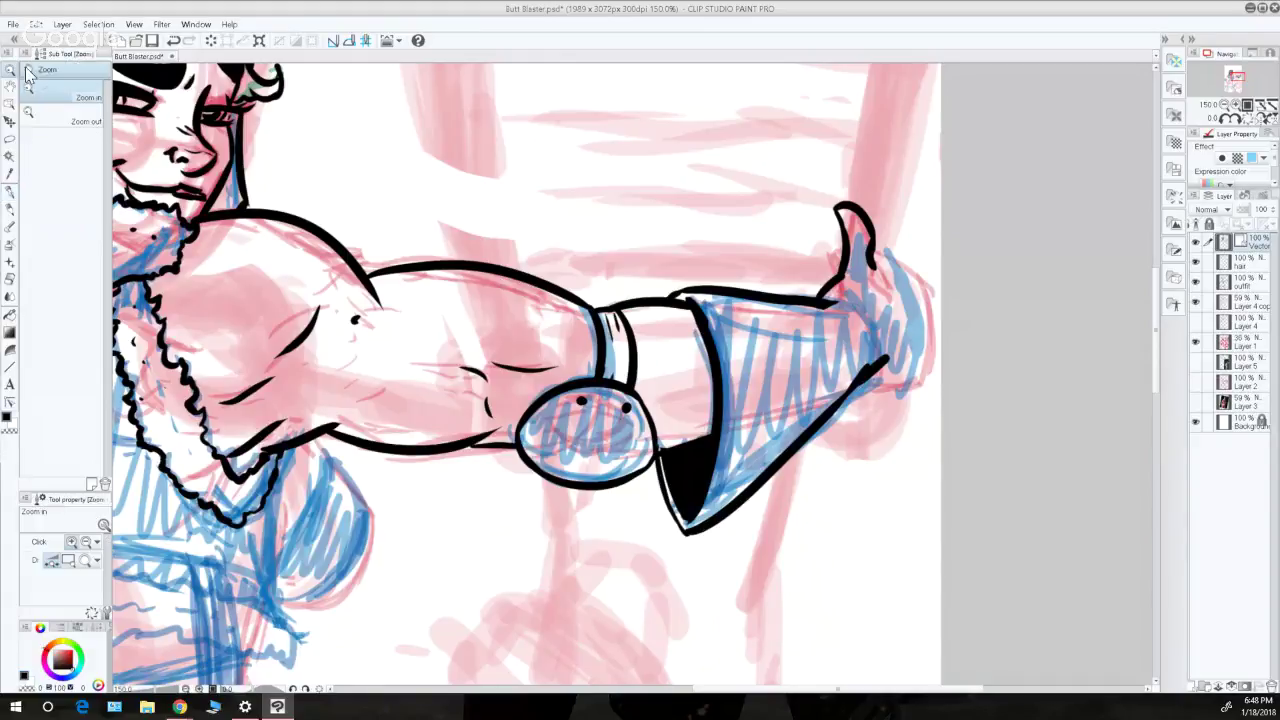
{"action": "left_click", "coordinate": [787, 212], "text": "alt"}
{"action": "left_click", "coordinate": [810, 215], "text": "alt"}
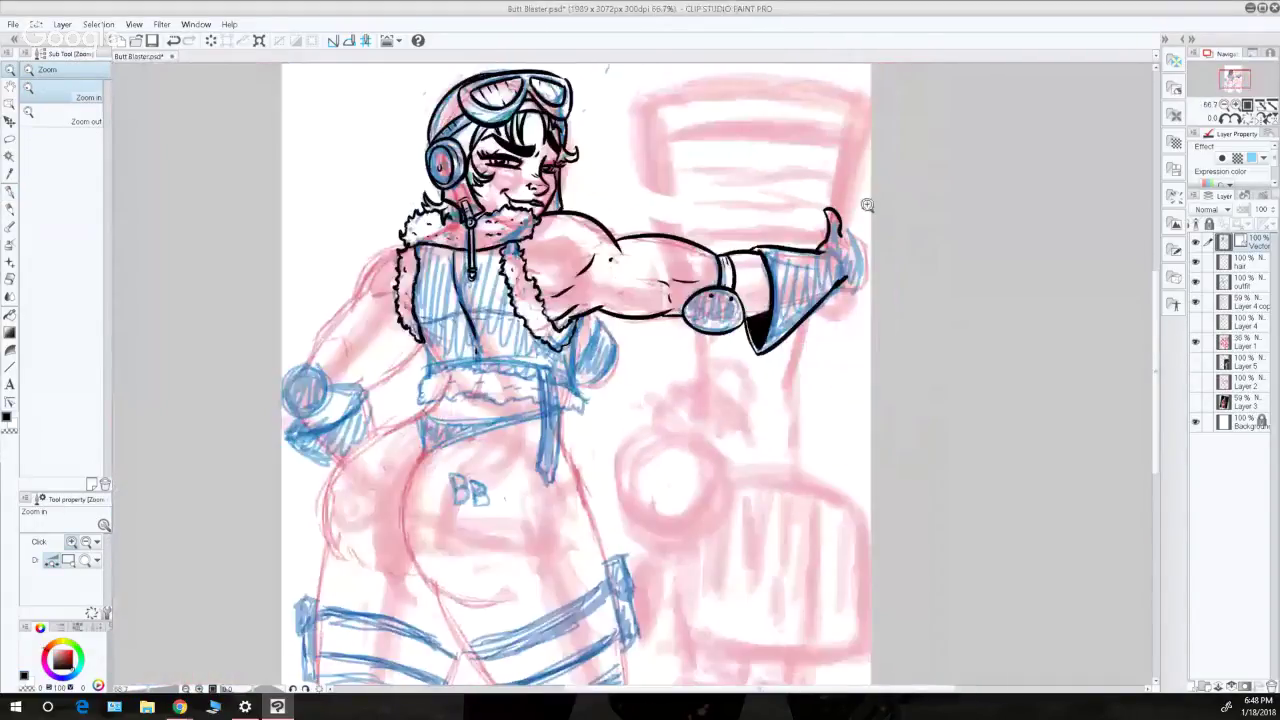
{"action": "left_click", "coordinate": [867, 212]}
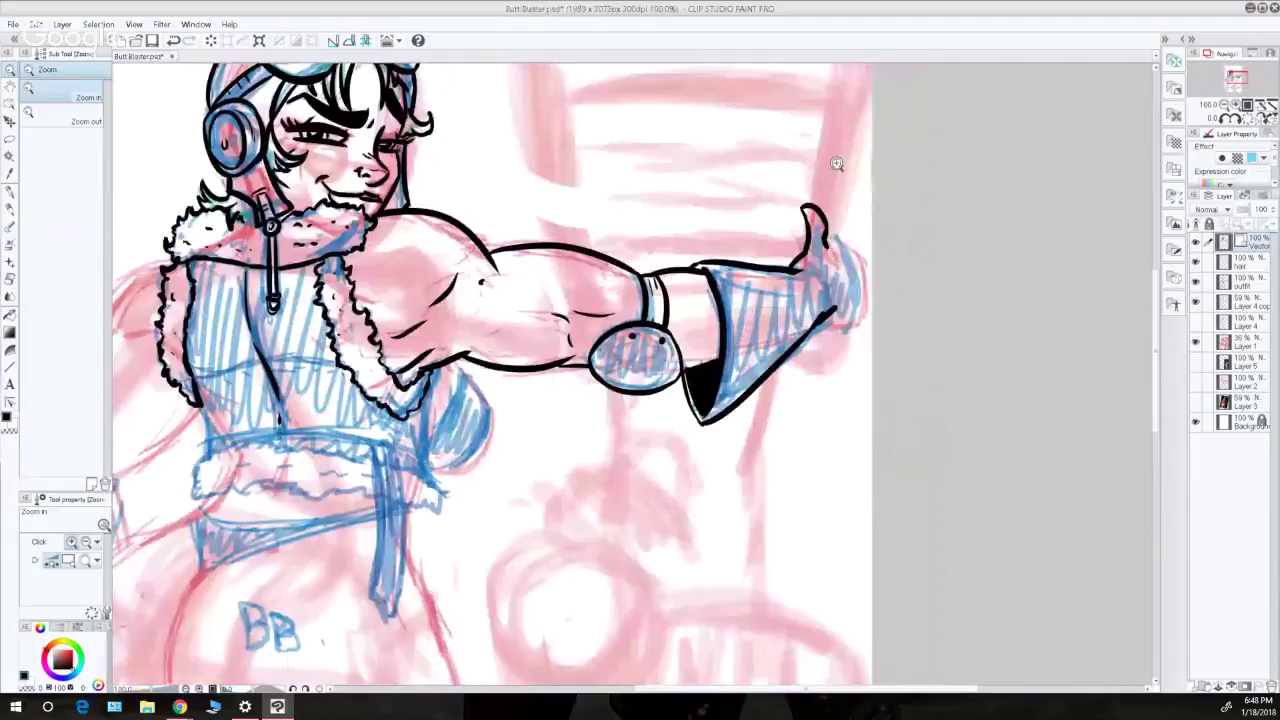
{"action": "key", "text": "p"}
{"action": "mouse_move", "coordinate": [836, 230]}
{"action": "left_mouse_down"}
{"action": "mouse_move", "coordinate": [861, 276]}
{"action": "mouse_move", "coordinate": [857, 300]}
{"action": "mouse_move", "coordinate": [832, 318]}
{"action": "left_mouse_up"}
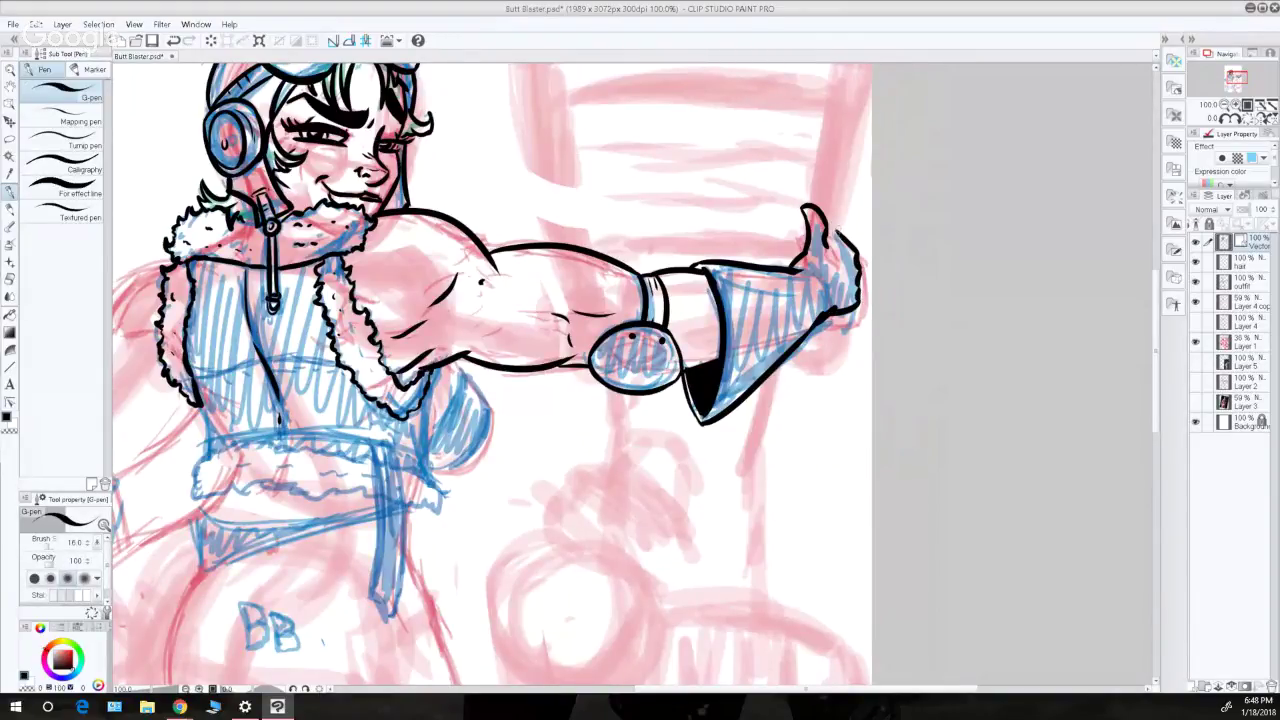
- Ink a long straight line rising from between the thumb and fingers to the edge of the page
{"action": "left_click_drag", "start_coordinate": [830, 248], "coordinate": [845, 190]}
{"action": "key", "text": "ctrl+z"}
{"action": "left_click_drag", "start_coordinate": [833, 245], "coordinate": [845, 170]}
{"action": "key", "text": "ctrl+z"}
{"action": "left_click_drag", "start_coordinate": [830, 250], "coordinate": [857, 132]}
{"action": "key", "text": "ctrl+z"}
{"action": "left_click_drag", "start_coordinate": [828, 250], "coordinate": [876, 100]}
{"action": "key", "text": "ctrl+z"}
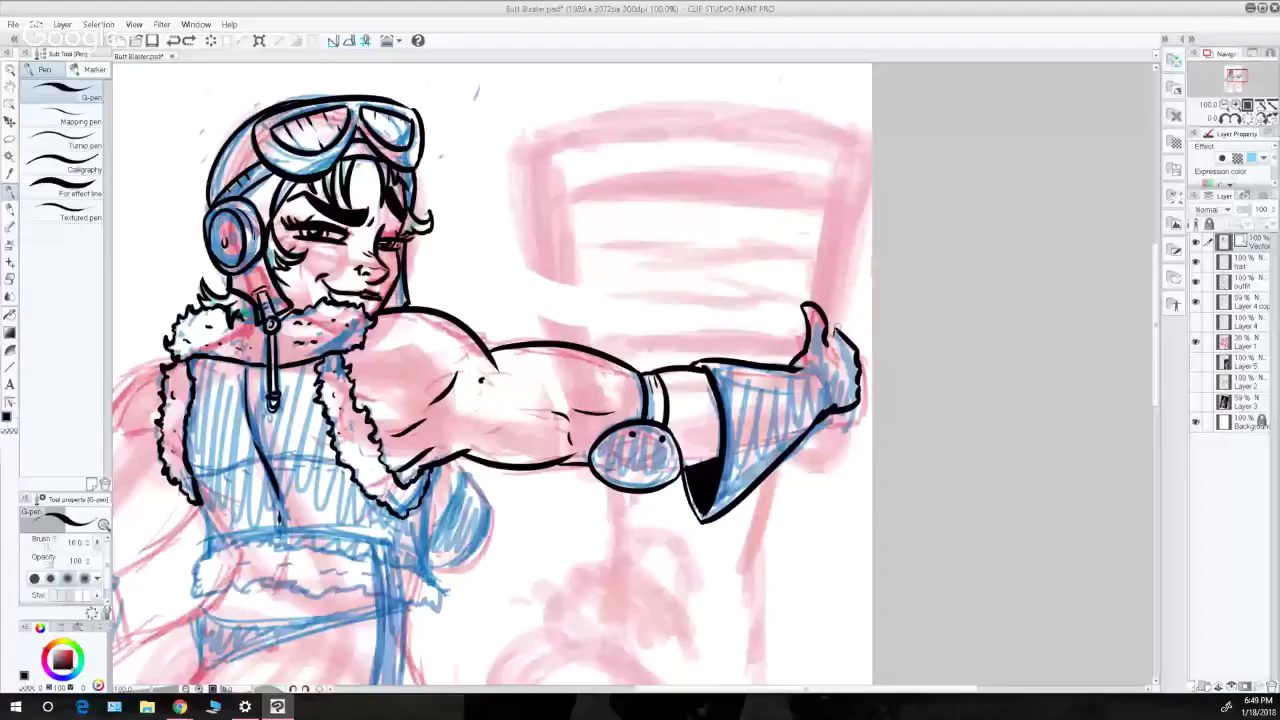
{"action": "left_click_drag", "start_coordinate": [831, 342], "coordinate": [880, 160]}
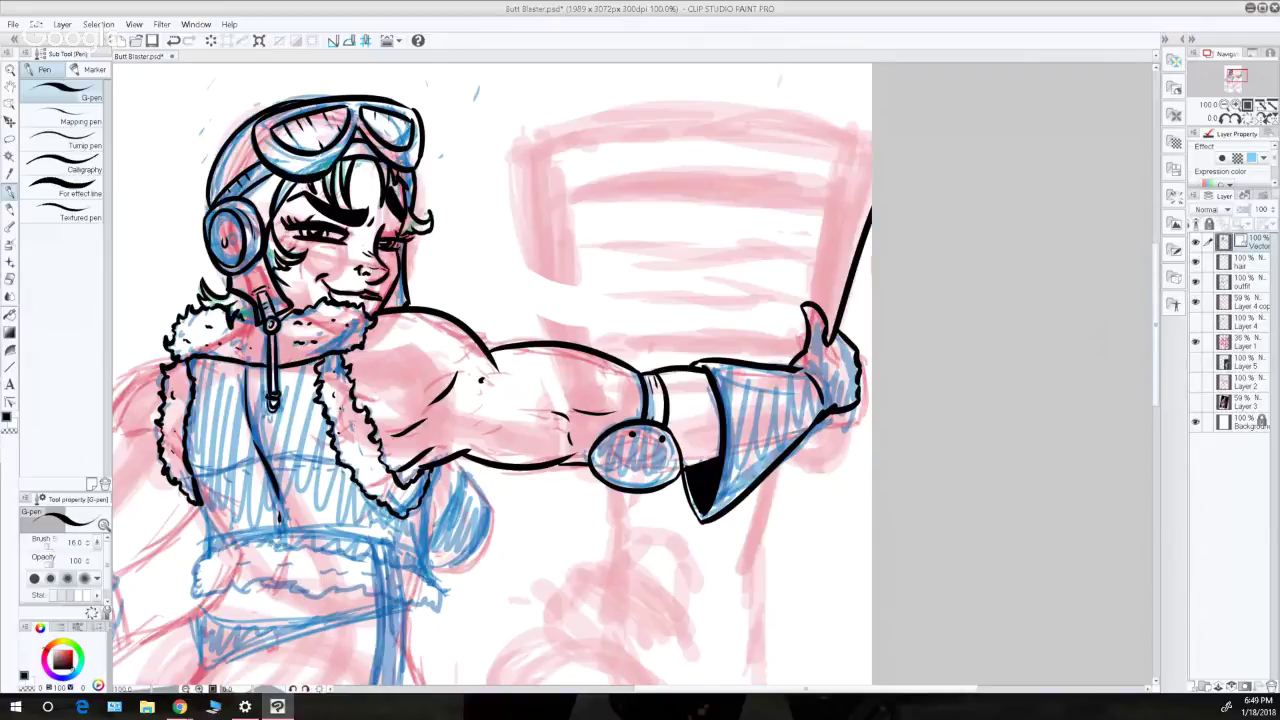
- Ink the rounded shape beside the vest beneath the outstretched arm, including its inner curve
{"action": "left_click_drag", "start_coordinate": [1156, 387], "coordinate": [1157, 413]}
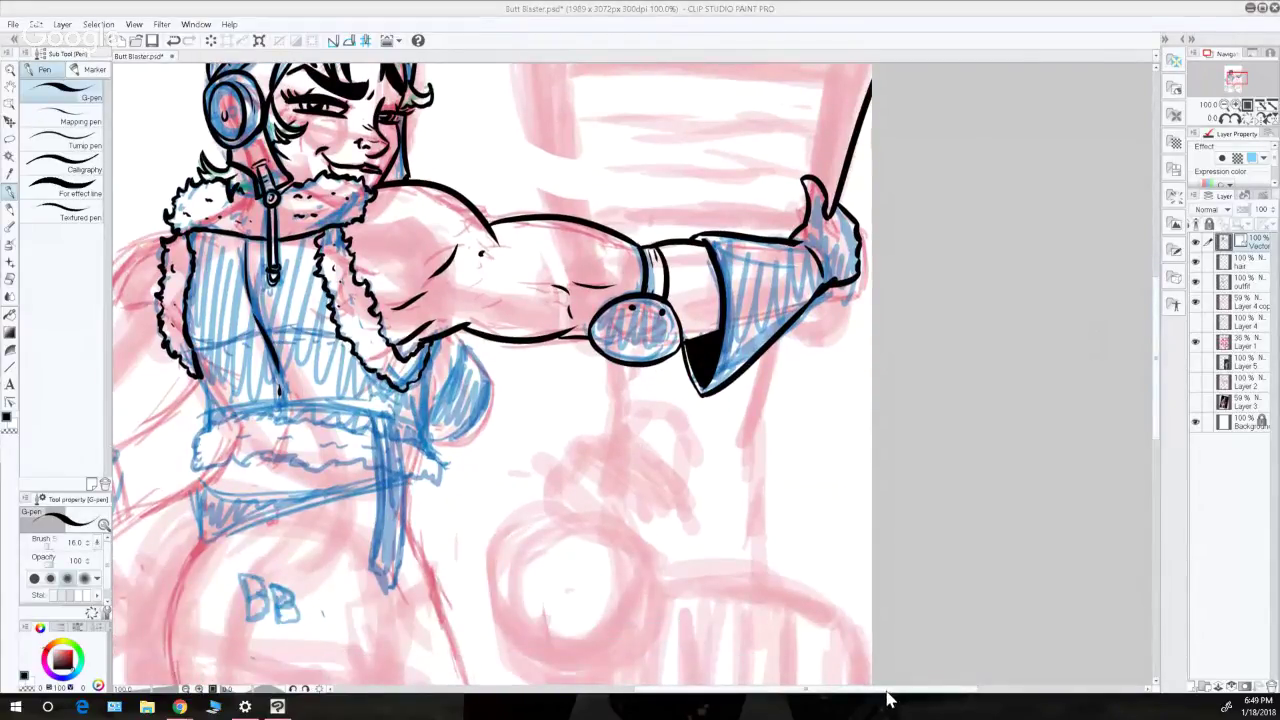
{"action": "left_click_drag", "start_coordinate": [886, 698], "coordinate": [781, 695]}
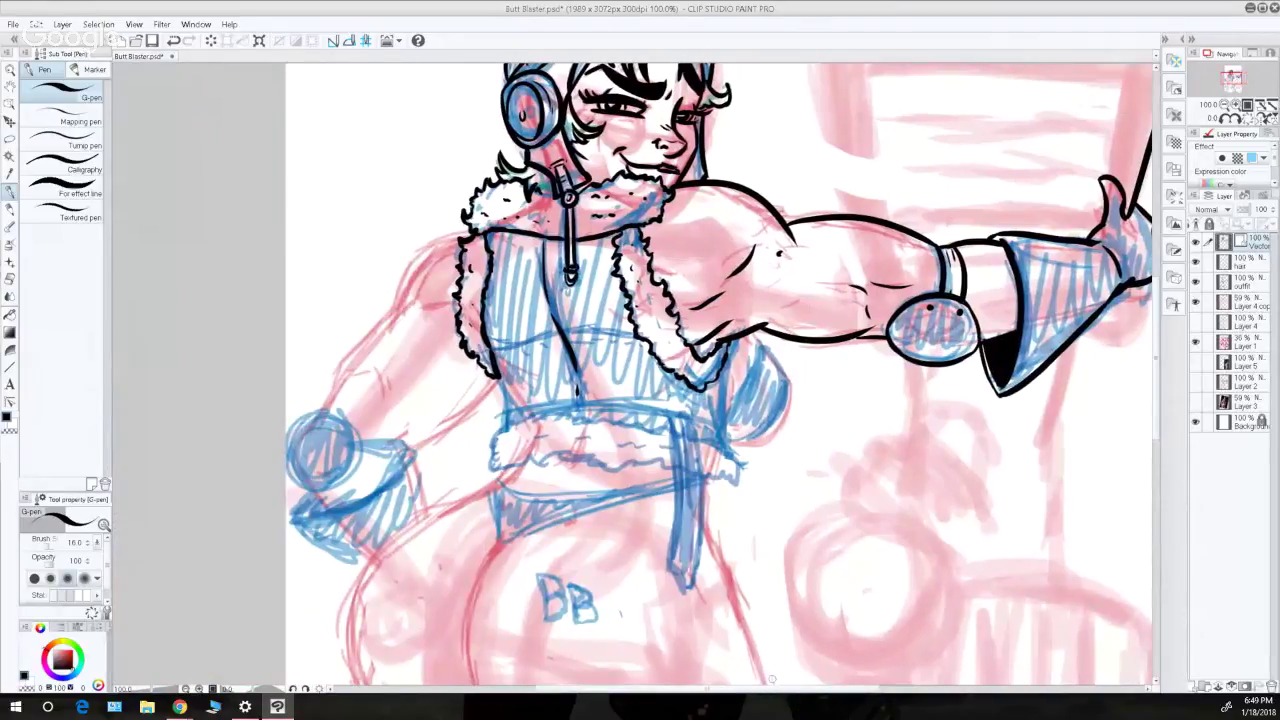
{"action": "left_click_drag", "start_coordinate": [1155, 341], "coordinate": [1156, 326]}
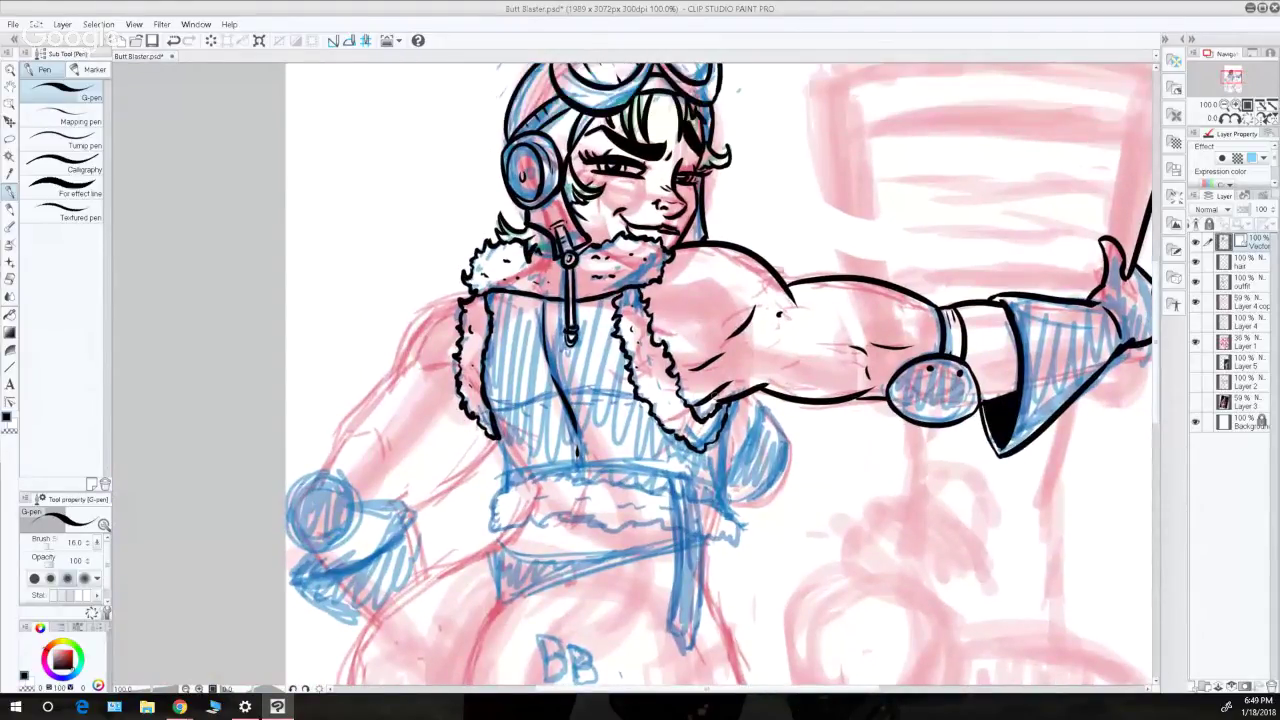
{"action": "left_click_drag", "start_coordinate": [750, 395], "coordinate": [792, 462]}
{"action": "key", "text": "ctrl+z"}
{"action": "key", "text": "ctrl+z"}
{"action": "mouse_move", "coordinate": [753, 395]}
{"action": "left_mouse_down"}
{"action": "mouse_move", "coordinate": [790, 485]}
{"action": "mouse_move", "coordinate": [742, 506]}
{"action": "left_mouse_up"}
{"action": "key", "text": "ctrl+z"}
{"action": "left_click_drag", "start_coordinate": [788, 452], "coordinate": [742, 510]}
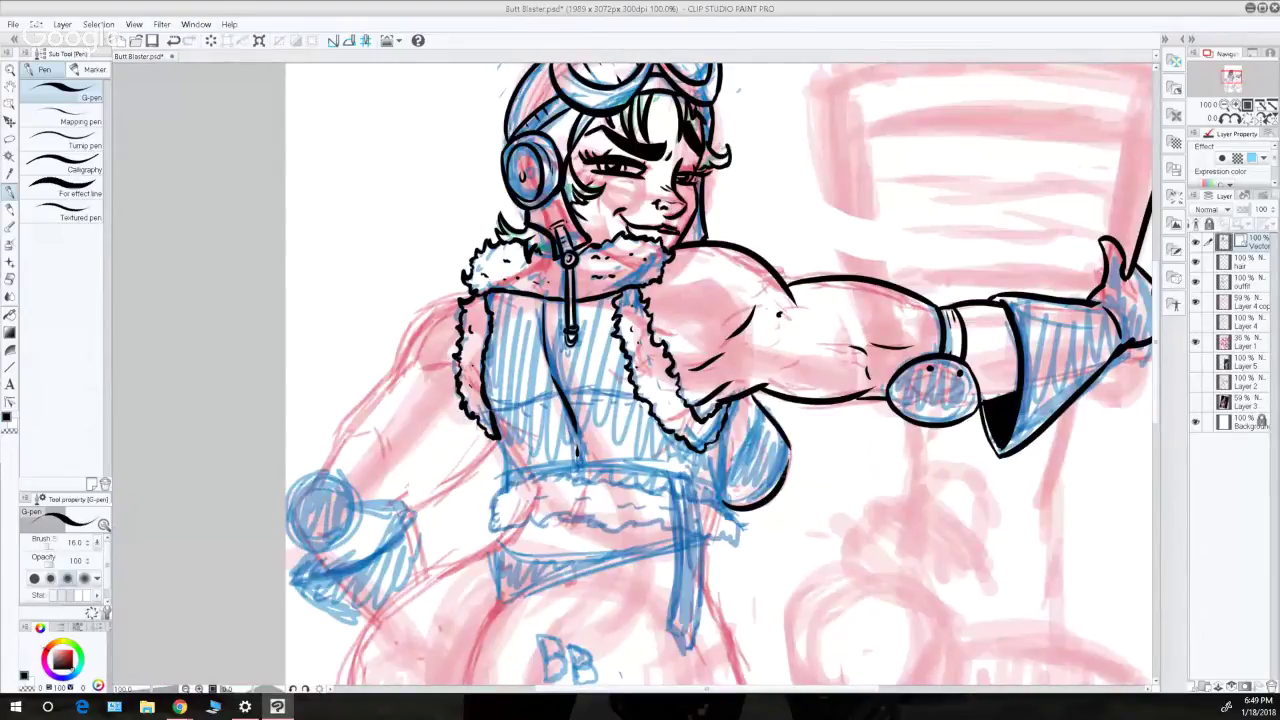
{"action": "left_click_drag", "start_coordinate": [789, 444], "coordinate": [783, 472]}
{"action": "left_click_drag", "start_coordinate": [754, 400], "coordinate": [730, 466]}
{"action": "left_click_drag", "start_coordinate": [756, 400], "coordinate": [730, 466]}
- Ink both side edges of the vest down to the waist and begin the bumpy fur trim at its hem
{"action": "mouse_move", "coordinate": [731, 405]}
{"action": "left_mouse_down"}
{"action": "mouse_move", "coordinate": [725, 510]}
{"action": "mouse_move", "coordinate": [737, 541]}
{"action": "left_mouse_up"}
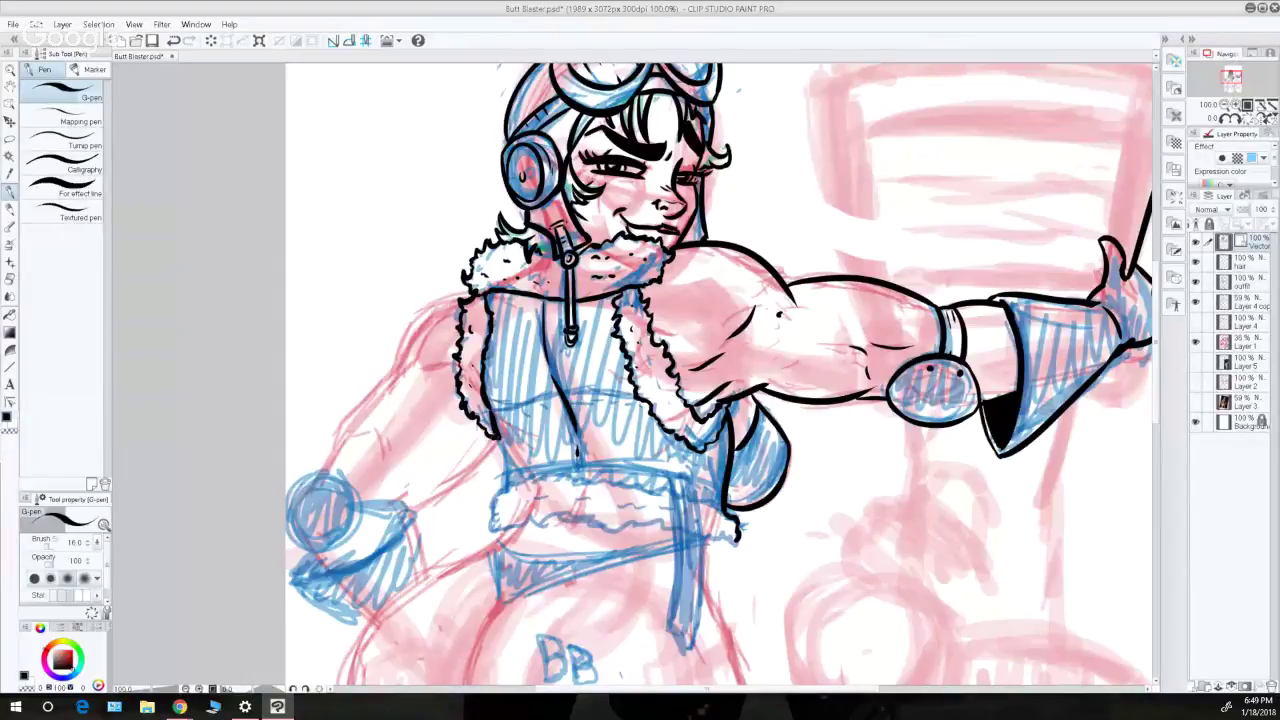
{"action": "left_click_drag", "start_coordinate": [492, 436], "coordinate": [510, 490]}
{"action": "mouse_move", "coordinate": [510, 486]}
{"action": "left_mouse_down"}
{"action": "mouse_move", "coordinate": [492, 494]}
{"action": "mouse_move", "coordinate": [494, 534]}
{"action": "mouse_move", "coordinate": [510, 520]}
{"action": "mouse_move", "coordinate": [502, 494]}
{"action": "mouse_move", "coordinate": [516, 490]}
{"action": "left_mouse_up"}
{"action": "left_click_drag", "start_coordinate": [540, 480], "coordinate": [530, 486]}
{"action": "left_click_drag", "start_coordinate": [520, 500], "coordinate": [504, 508]}
{"action": "mouse_move", "coordinate": [510, 514]}
{"action": "left_mouse_down"}
{"action": "mouse_move", "coordinate": [502, 530]}
{"action": "mouse_move", "coordinate": [526, 524]}
{"action": "left_mouse_up"}
{"action": "left_click_drag", "start_coordinate": [532, 522], "coordinate": [524, 527]}
{"action": "left_click_drag", "start_coordinate": [548, 517], "coordinate": [538, 527]}
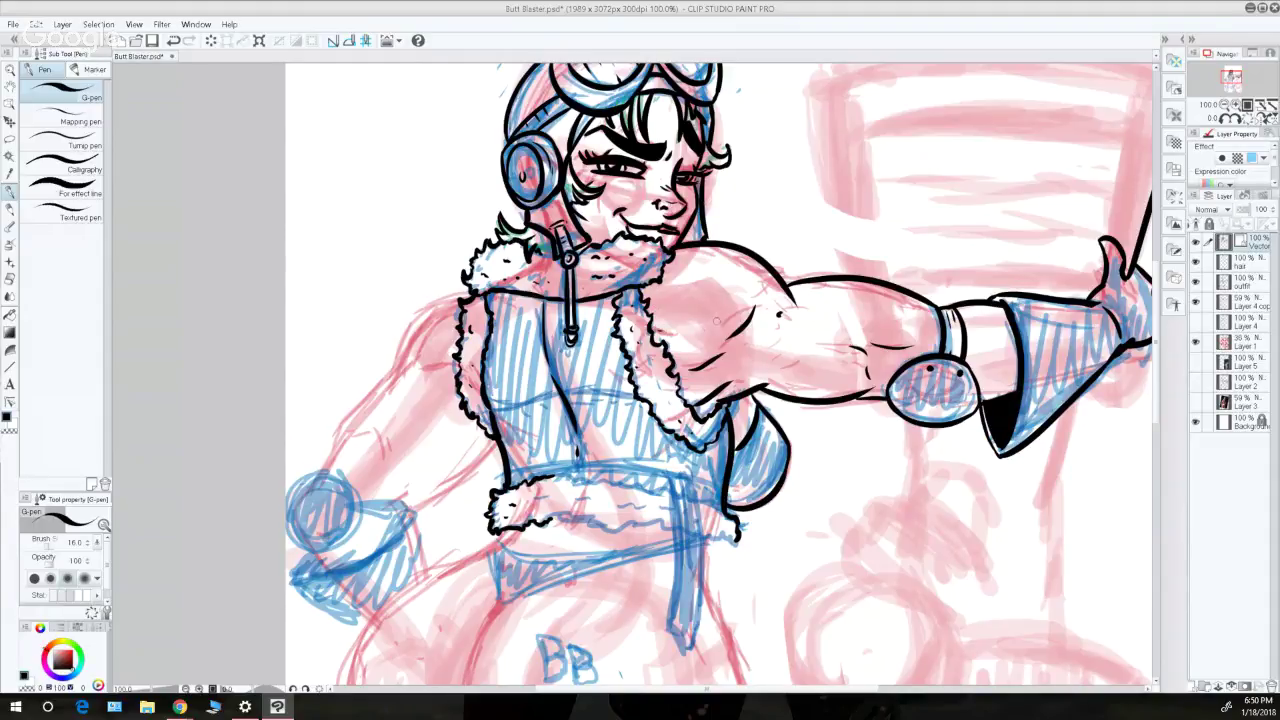
- Add short muscle detail strokes to the shoulder and forearm of the outstretched arm
{"action": "left_click_drag", "start_coordinate": [692, 271], "coordinate": [720, 280]}
{"action": "mouse_move", "coordinate": [822, 312]}
{"action": "left_mouse_down"}
{"action": "mouse_move", "coordinate": [900, 315]}
{"action": "mouse_move", "coordinate": [848, 336]}
{"action": "left_mouse_up"}
{"action": "key", "text": "ctrl+z"}
{"action": "left_click_drag", "start_coordinate": [976, 371], "coordinate": [1010, 367]}
- Extend the upper and lower edges of the waist's fur trim across towards the hanging strap
{"action": "scroll", "coordinate": [1155, 370], "scroll_direction": "down", "scroll_amount": 3}
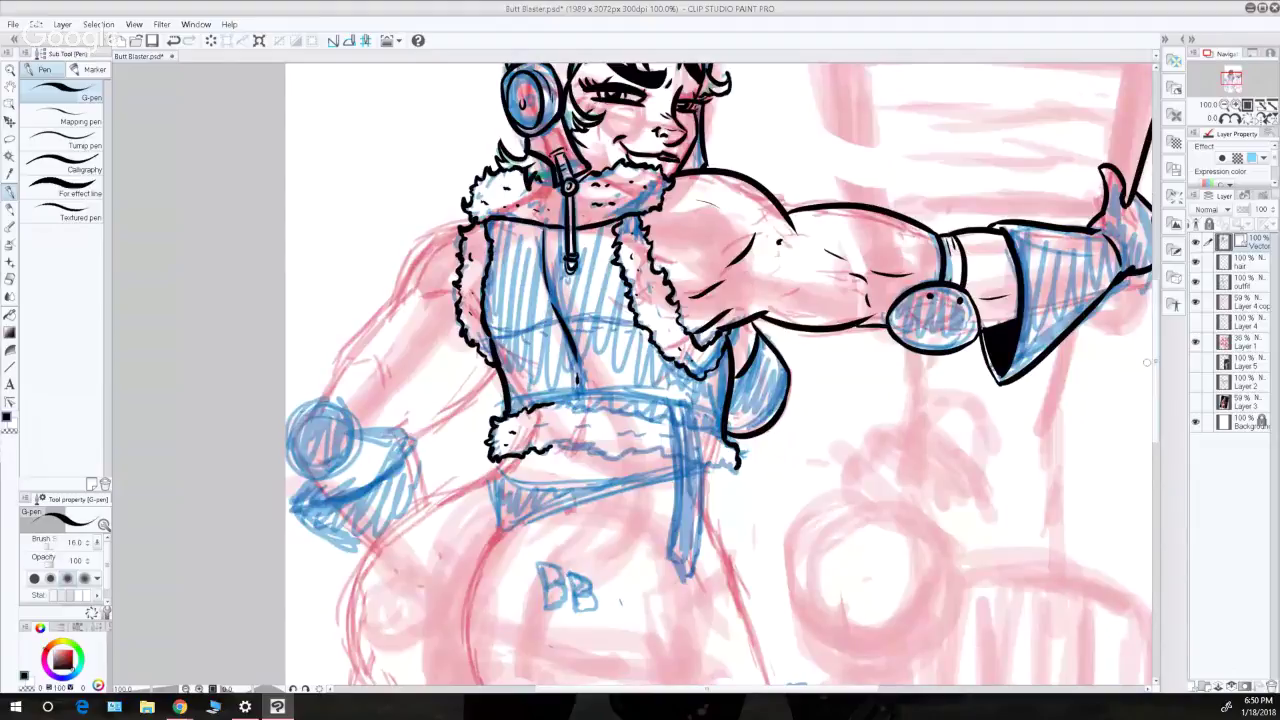
{"action": "left_click_drag", "start_coordinate": [553, 449], "coordinate": [588, 449]}
{"action": "left_click_drag", "start_coordinate": [553, 406], "coordinate": [596, 410]}
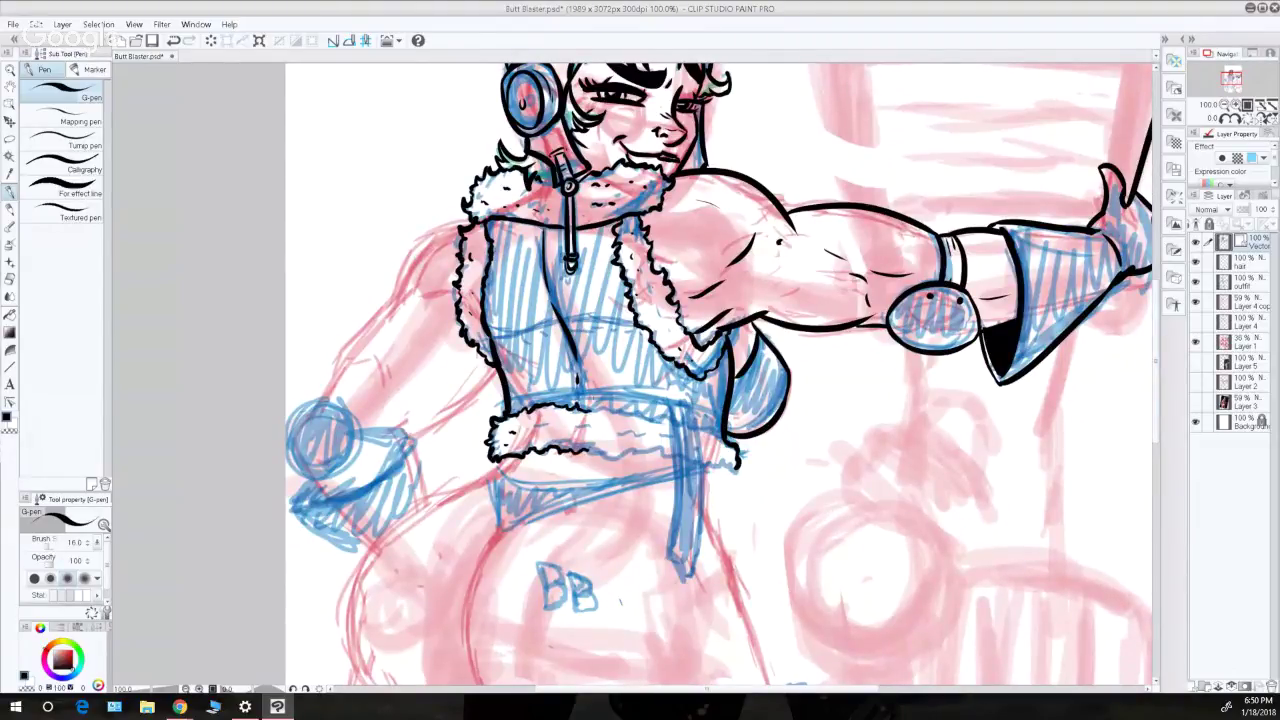
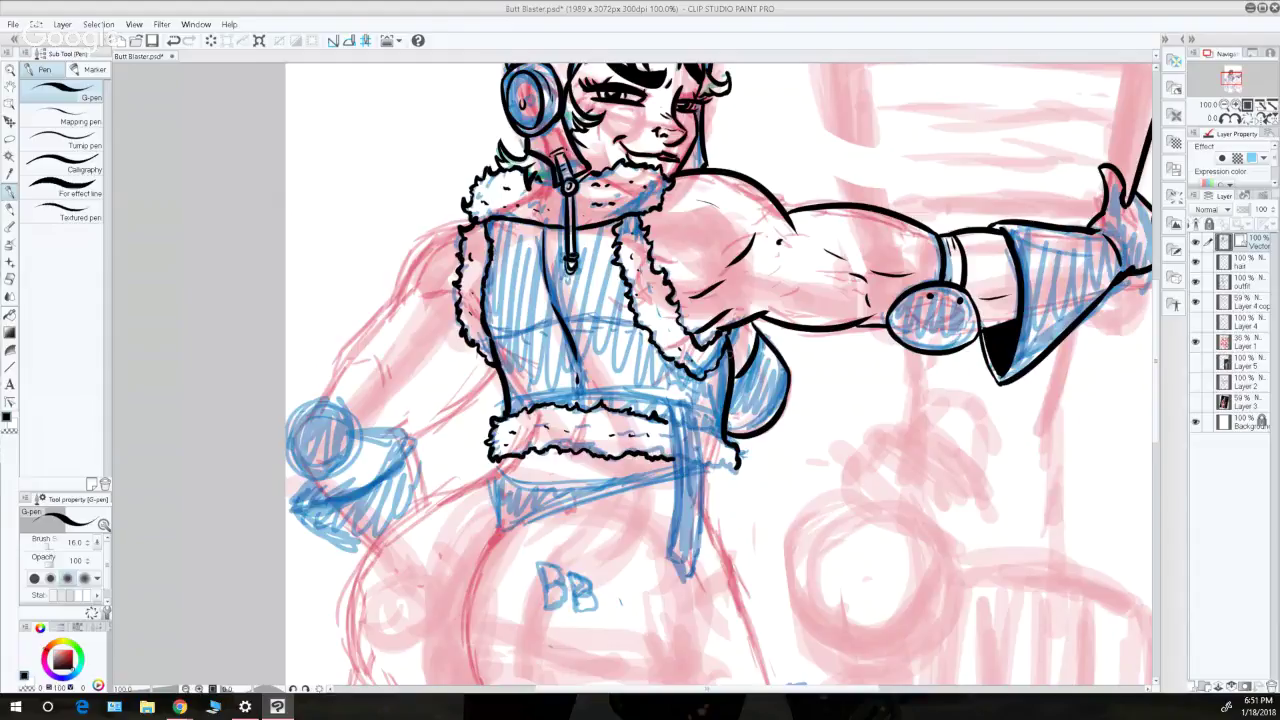
- Ink the curved waist seam of the vest just above the fur trim
{"action": "left_click_drag", "start_coordinate": [502, 405], "coordinate": [604, 390]}
{"action": "key", "text": "ctrl+z"}
{"action": "mouse_move", "coordinate": [507, 403]}
{"action": "left_mouse_down"}
{"action": "mouse_move", "coordinate": [706, 397]}
{"action": "mouse_move", "coordinate": [718, 411]}
{"action": "left_mouse_up"}
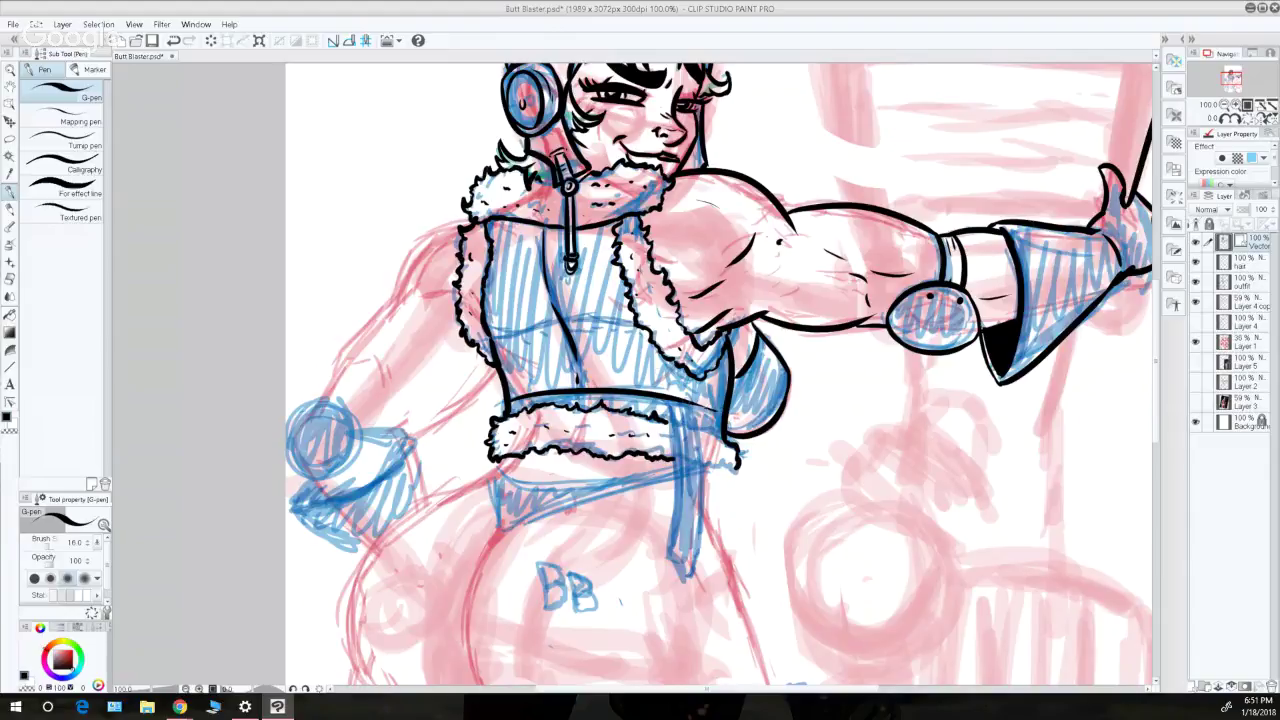
{"action": "left_click_drag", "start_coordinate": [553, 401], "coordinate": [573, 398]}
- Ink the long belt strap hanging from the waist over the fur trim, ending in a pointed tip
{"action": "left_click_drag", "start_coordinate": [665, 397], "coordinate": [684, 480]}
{"action": "key", "text": "ctrl+z"}
{"action": "left_click_drag", "start_coordinate": [668, 398], "coordinate": [684, 518]}
{"action": "key", "text": "ctrl+z"}
{"action": "left_click_drag", "start_coordinate": [676, 394], "coordinate": [682, 550]}
{"action": "key", "text": "ctrl+z"}
{"action": "mouse_move", "coordinate": [676, 394]}
{"action": "left_mouse_down"}
{"action": "mouse_move", "coordinate": [670, 566]}
{"action": "mouse_move", "coordinate": [697, 540]}
{"action": "mouse_move", "coordinate": [682, 586]}
{"action": "left_mouse_up"}
{"action": "key", "text": "ctrl+z"}
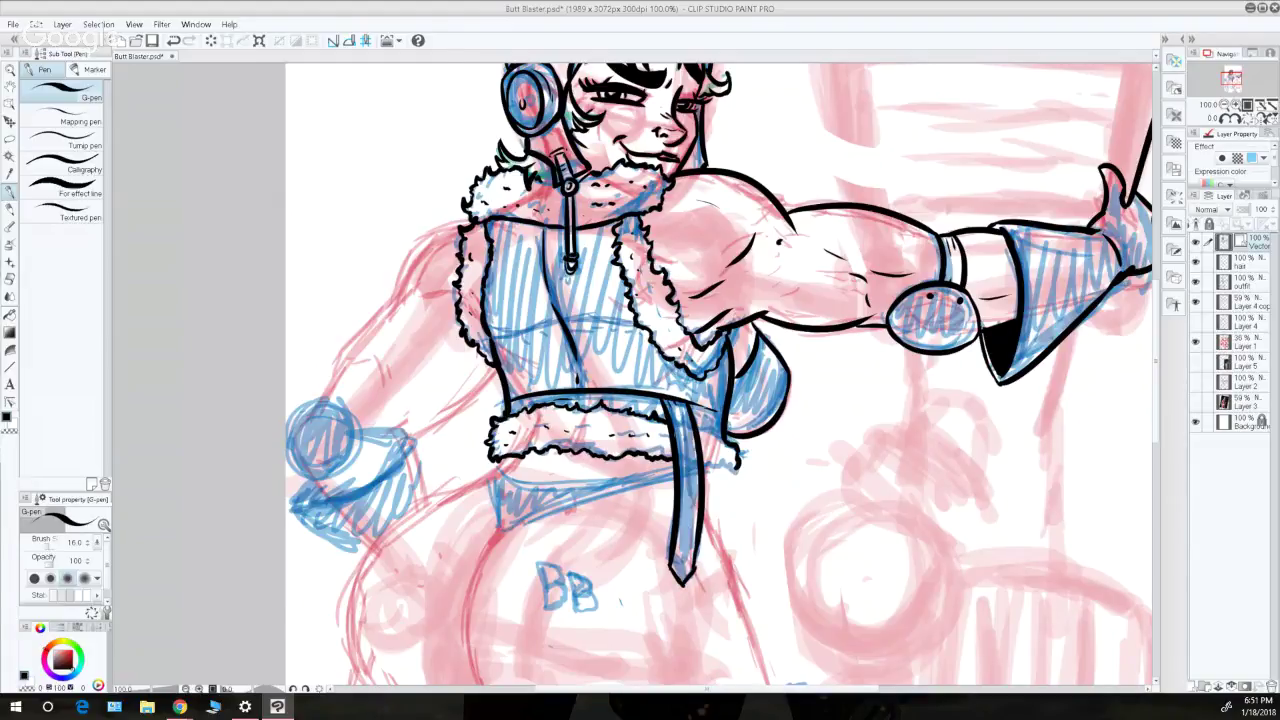
- Dot a row of holes down the hanging strap and complete the waist seam and fur trim beyond it
{"action": "left_click_drag", "start_coordinate": [681, 440], "coordinate": [681, 540]}
{"action": "left_click", "coordinate": [683, 430]}
{"action": "left_click", "coordinate": [680, 416]}
{"action": "left_click_drag", "start_coordinate": [681, 411], "coordinate": [679, 423]}
{"action": "left_click", "coordinate": [677, 406]}
{"action": "left_click_drag", "start_coordinate": [687, 443], "coordinate": [687, 467]}
{"action": "left_click_drag", "start_coordinate": [687, 494], "coordinate": [683, 560]}
{"action": "mouse_move", "coordinate": [693, 407]}
{"action": "left_mouse_down"}
{"action": "mouse_move", "coordinate": [718, 414]}
{"action": "mouse_move", "coordinate": [712, 472]}
{"action": "mouse_move", "coordinate": [738, 478]}
{"action": "mouse_move", "coordinate": [727, 458]}
{"action": "left_mouse_up"}
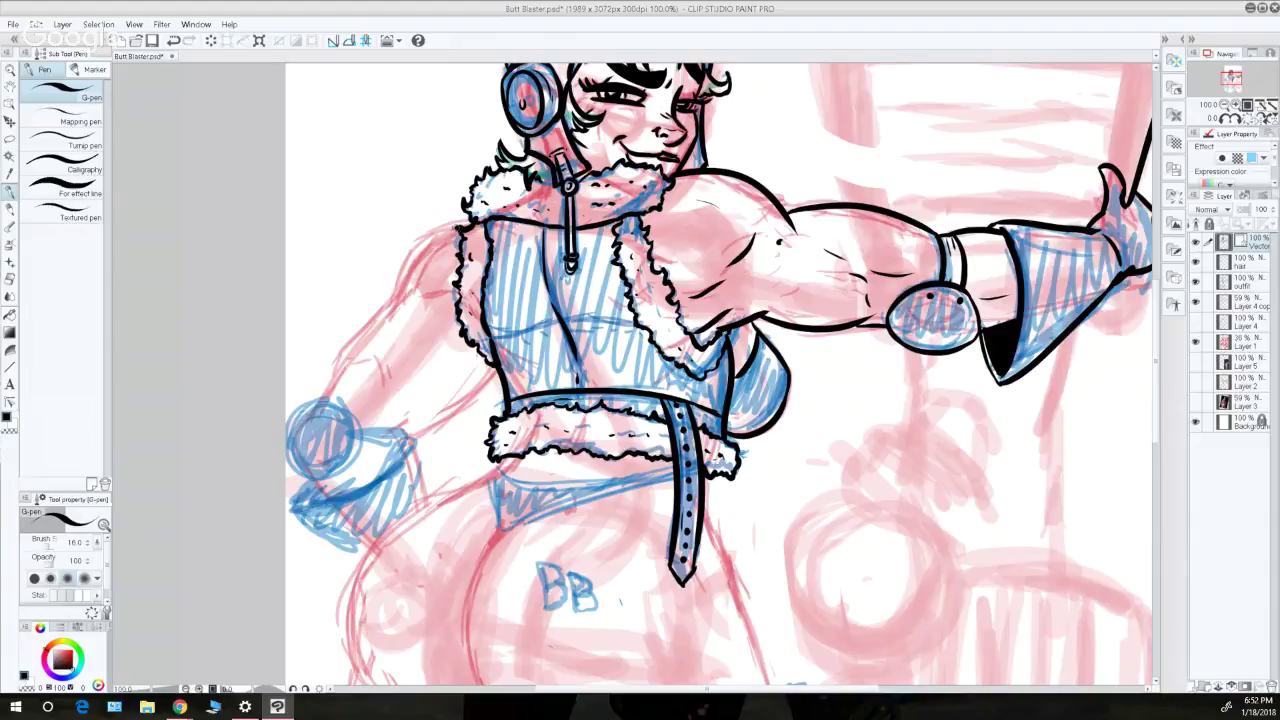
- Ink the lowered arm's outer contour from the shoulder towards the elbow, with small muscle marks inside
{"action": "left_click_drag", "start_coordinate": [458, 227], "coordinate": [394, 306]}
{"action": "key", "text": "ctrl+z"}
{"action": "mouse_move", "coordinate": [457, 228]}
{"action": "left_mouse_down"}
{"action": "mouse_move", "coordinate": [397, 304]}
{"action": "mouse_move", "coordinate": [454, 295]}
{"action": "mouse_move", "coordinate": [333, 373]}
{"action": "mouse_move", "coordinate": [378, 357]}
{"action": "left_mouse_up"}
{"action": "left_click_drag", "start_coordinate": [379, 369], "coordinate": [378, 382]}
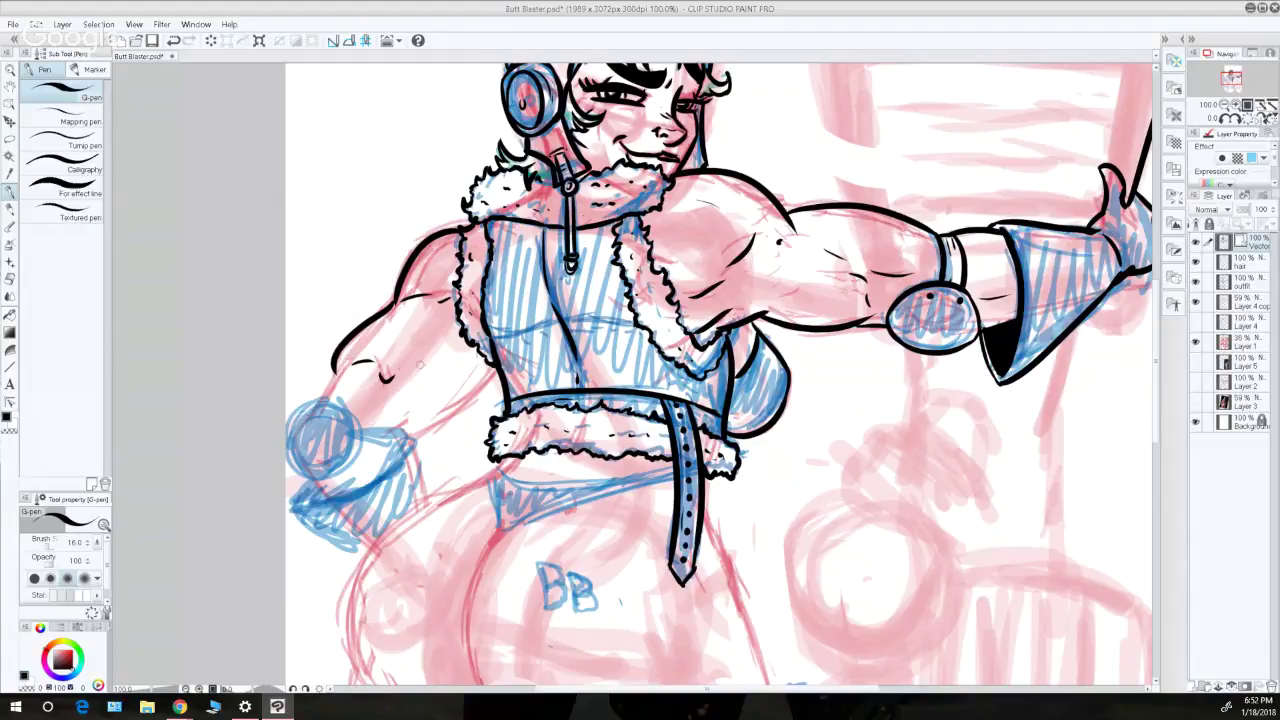
- Ink the lowered arm's inner contour from the vest towards the elbow and add a short muscle stroke
{"action": "left_click_drag", "start_coordinate": [490, 368], "coordinate": [400, 434]}
{"action": "key", "text": "ctrl+z"}
{"action": "left_click_drag", "start_coordinate": [494, 368], "coordinate": [412, 432]}
{"action": "left_click_drag", "start_coordinate": [438, 372], "coordinate": [423, 394]}
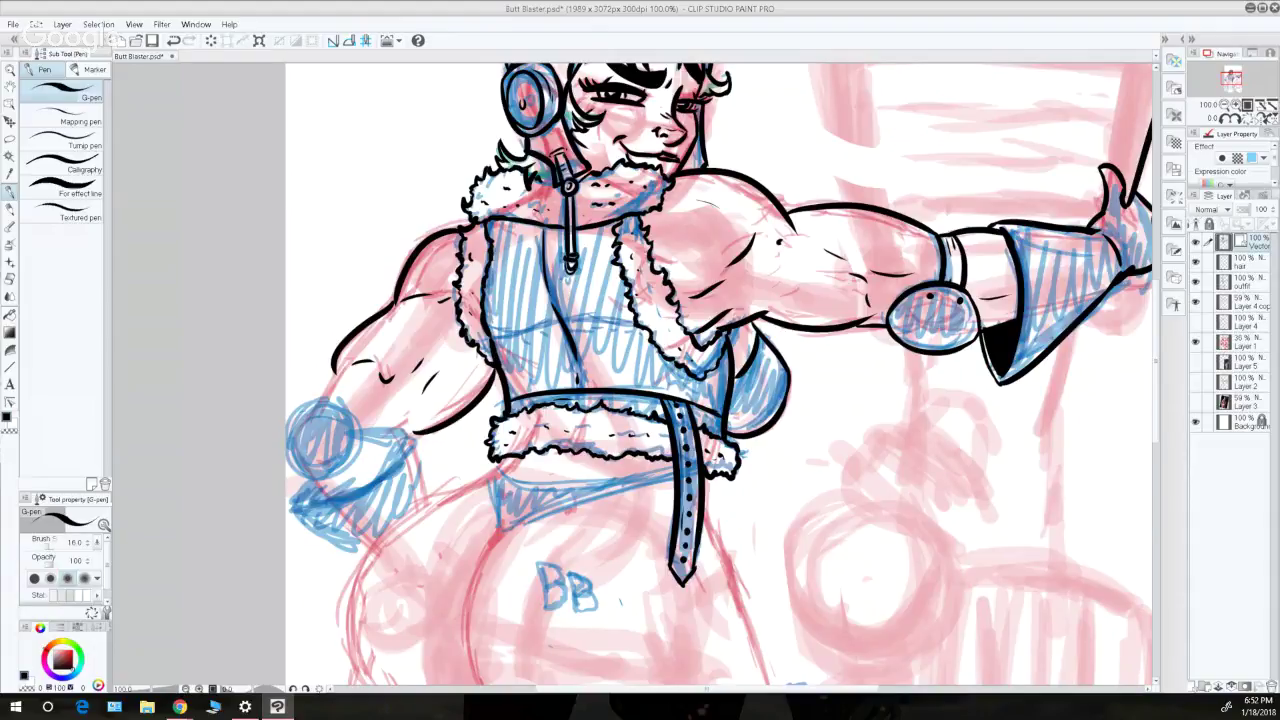
- Ink the round elbow pad on the lowered arm and add a rivet dot near its edge
{"action": "left_click_drag", "start_coordinate": [334, 370], "coordinate": [315, 404]}
{"action": "key", "text": "ctrl+z"}
{"action": "key", "text": "ctrl+z"}
{"action": "left_click_drag", "start_coordinate": [846, 690], "coordinate": [799, 657]}
{"action": "left_click_drag", "start_coordinate": [417, 424], "coordinate": [494, 432]}
{"action": "key", "text": "ctrl+z"}
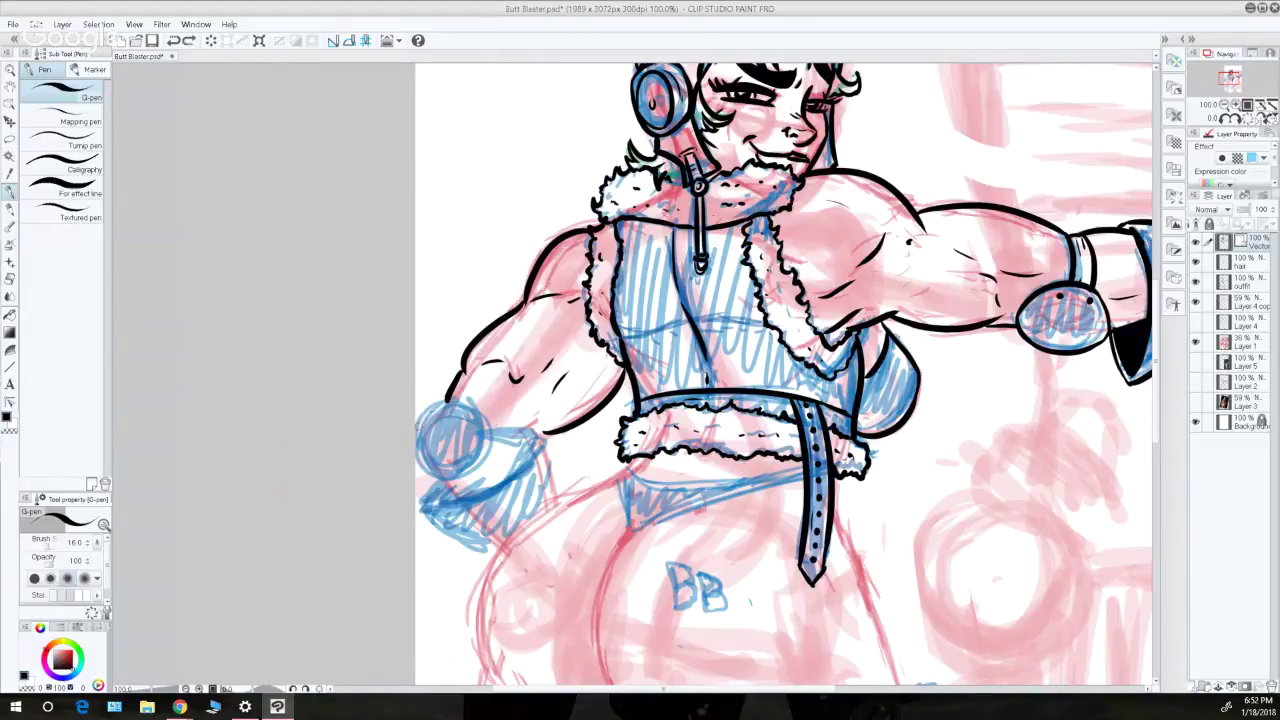
{"action": "mouse_move", "coordinate": [417, 422]}
{"action": "left_mouse_down"}
{"action": "mouse_move", "coordinate": [484, 450]}
{"action": "mouse_move", "coordinate": [477, 468]}
{"action": "left_mouse_up"}
{"action": "left_click_drag", "start_coordinate": [472, 417], "coordinate": [476, 429]}
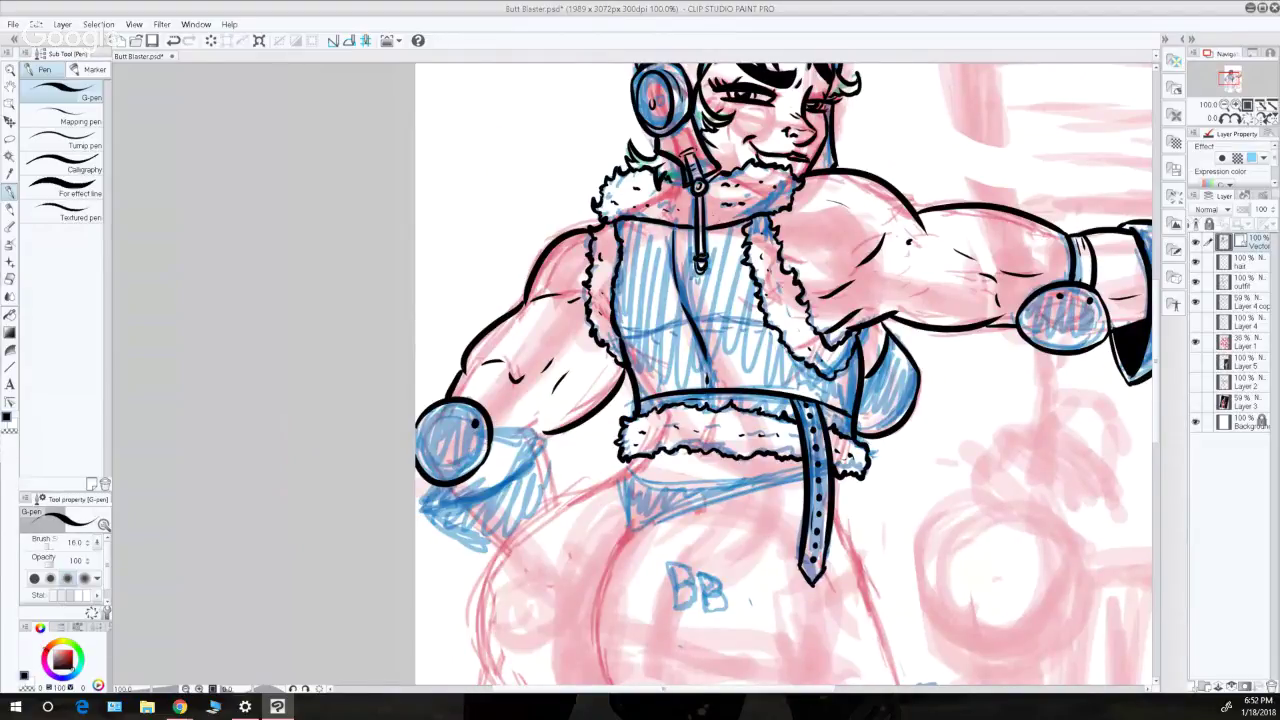
- Add the second rivet dot to the elbow pad, then ink the visible forearm sliver and the glove cuff's opening with its black fill
{"action": "mouse_move", "coordinate": [470, 453]}
{"action": "left_mouse_down"}
{"action": "mouse_move", "coordinate": [546, 436]}
{"action": "mouse_move", "coordinate": [486, 456]}
{"action": "left_mouse_up"}
{"action": "key", "text": "ctrl+z"}
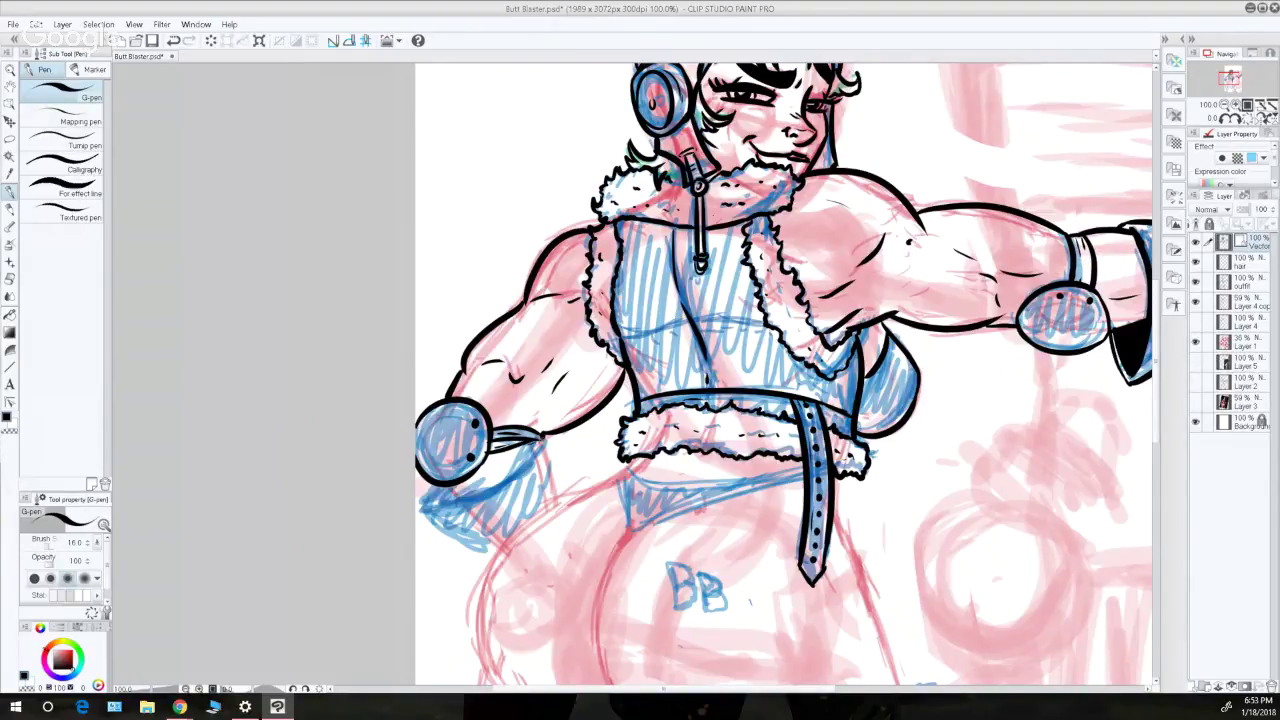
{"action": "mouse_move", "coordinate": [530, 455]}
{"action": "left_mouse_down"}
{"action": "mouse_move", "coordinate": [420, 508]}
{"action": "mouse_move", "coordinate": [449, 488]}
{"action": "left_mouse_up"}
- Ink the two side edges of the lowered glove's flared cuff
{"action": "left_click_drag", "start_coordinate": [540, 436], "coordinate": [564, 506]}
{"action": "key", "text": "ctrl+z"}
{"action": "left_click_drag", "start_coordinate": [540, 436], "coordinate": [562, 492]}
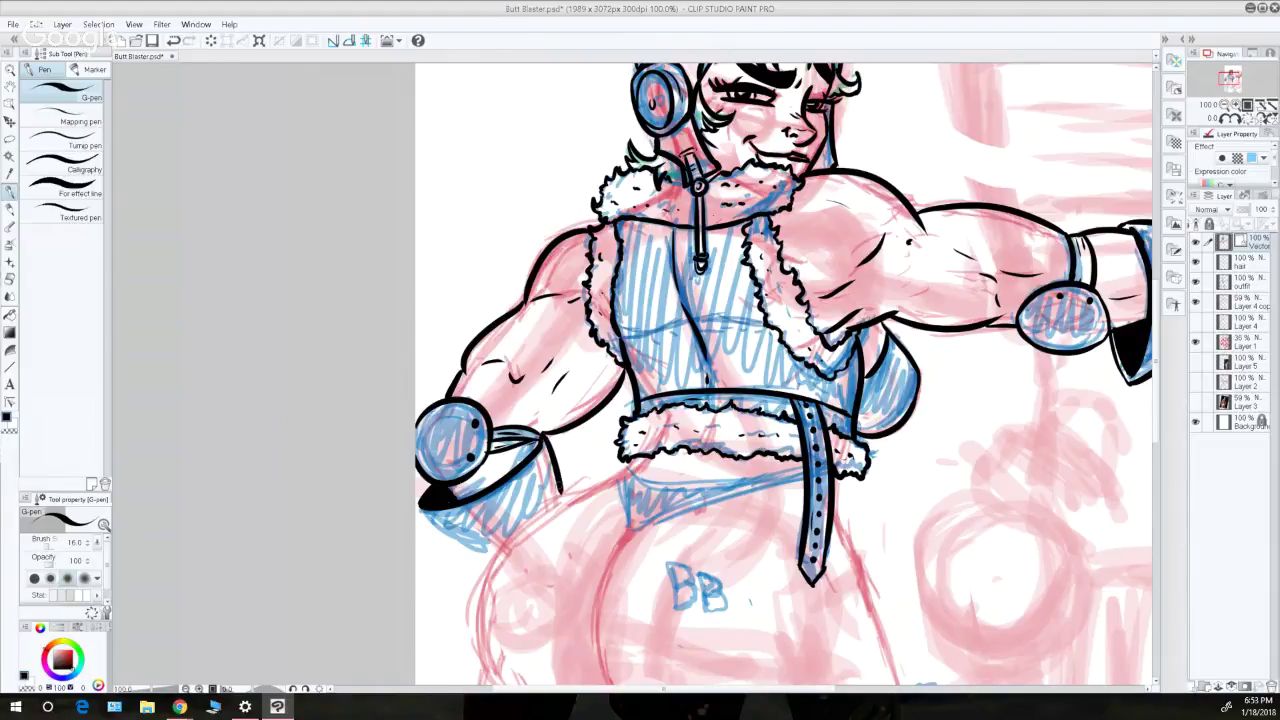
{"action": "key", "text": "ctrl+z"}
{"action": "left_click_drag", "start_coordinate": [540, 436], "coordinate": [560, 496]}
{"action": "key", "text": "ctrl+z"}
{"action": "left_click_drag", "start_coordinate": [540, 436], "coordinate": [555, 490]}
{"action": "left_click_drag", "start_coordinate": [420, 506], "coordinate": [480, 555]}
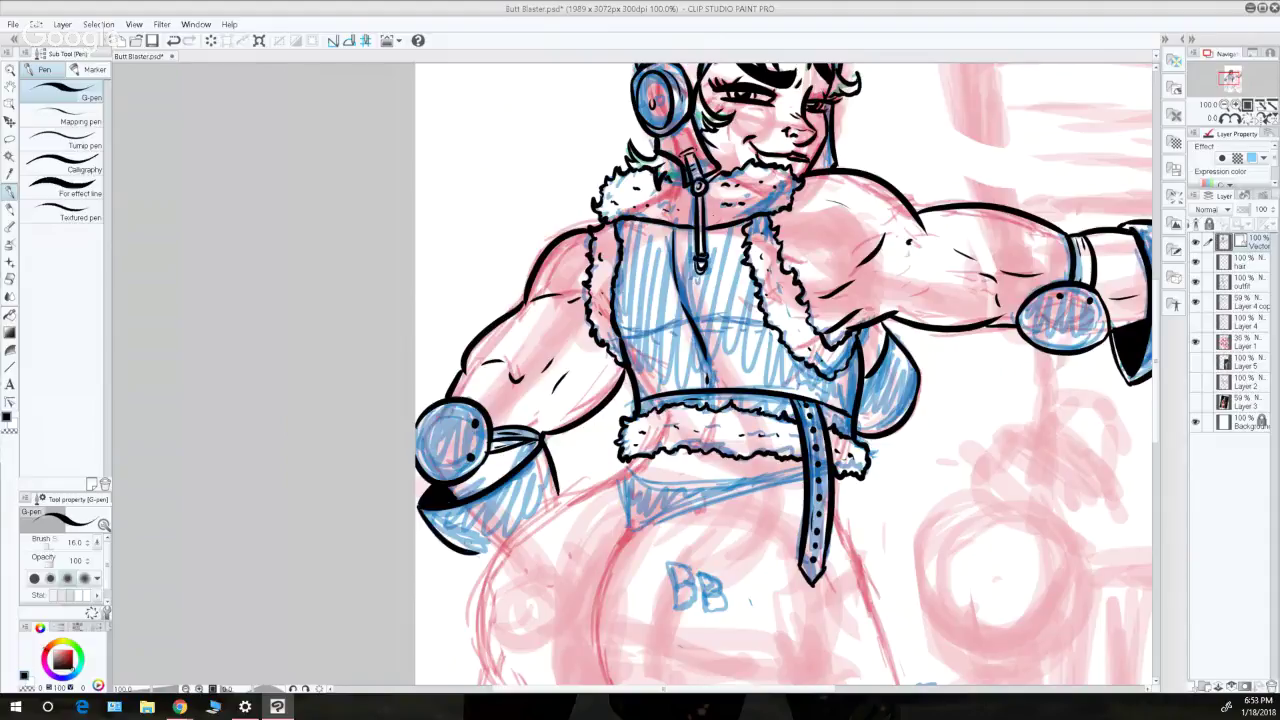
{"action": "key", "text": "ctrl+z"}
{"action": "mouse_move", "coordinate": [430, 482]}
{"action": "left_mouse_down"}
{"action": "mouse_move", "coordinate": [420, 514]}
{"action": "mouse_move", "coordinate": [500, 567]}
{"action": "left_mouse_up"}
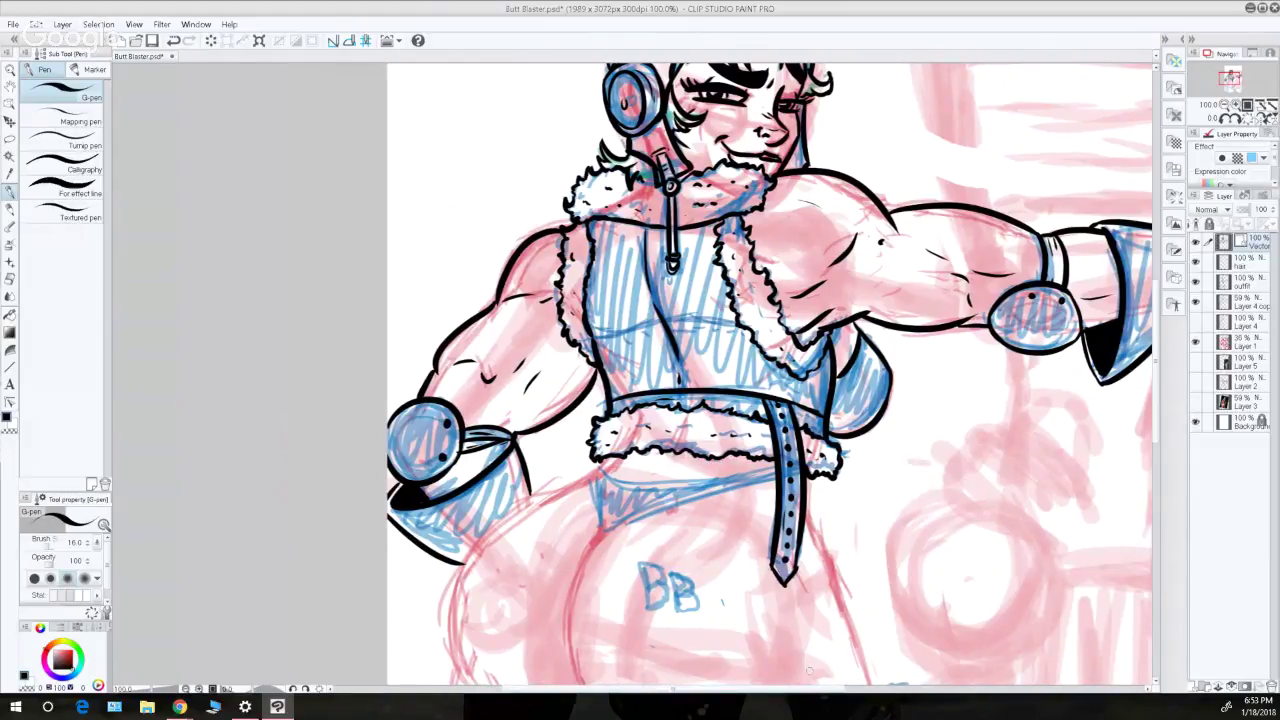
- Save the drawing in its current PSD format, accepting the rasterization of incompatible layers
{"action": "left_click", "coordinate": [13, 24]}
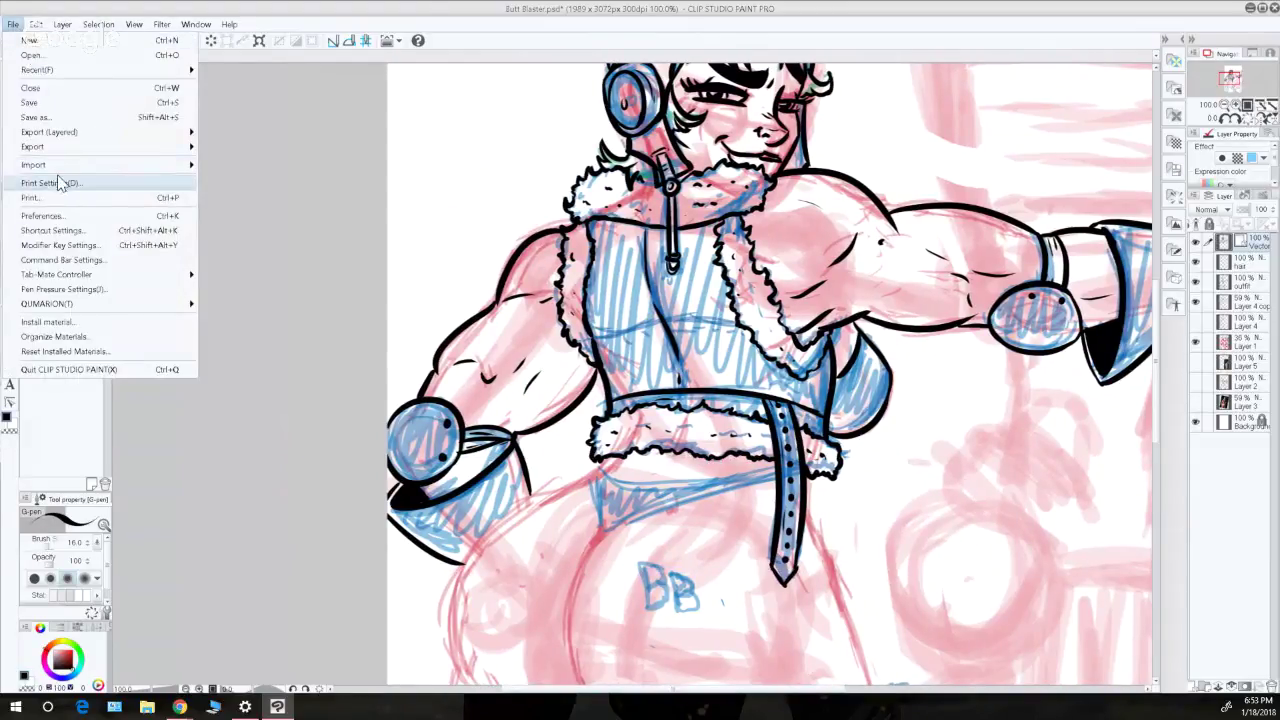
{"action": "left_click", "coordinate": [55, 103]}
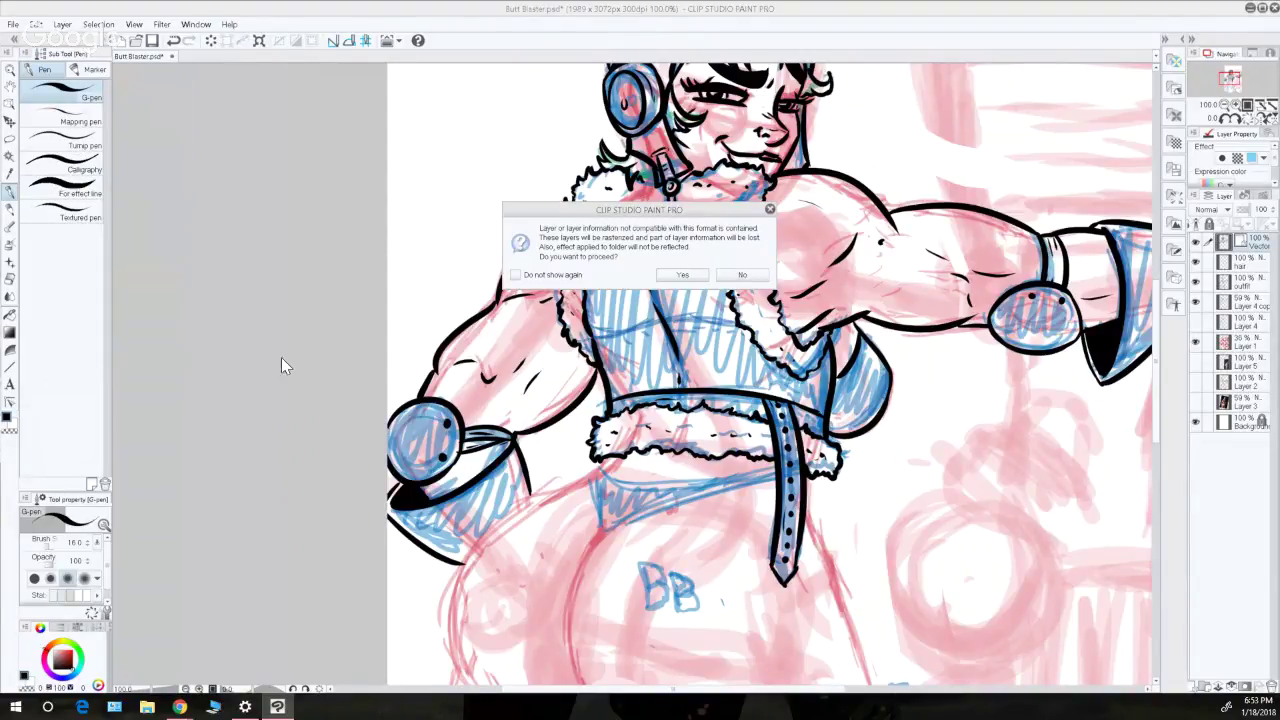
{"action": "left_click", "coordinate": [668, 278]}
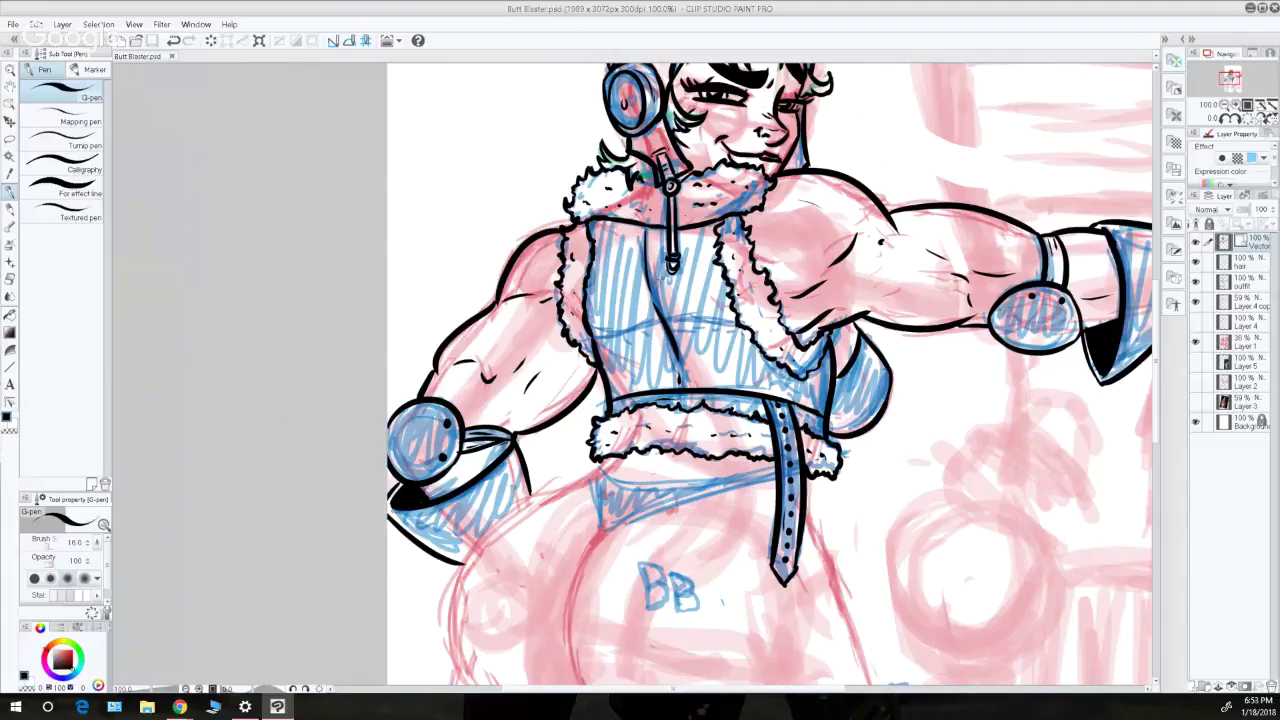
- Ink the curved upper edge of the briefs beneath the vest's fur trim, from the far side to the belt strap
{"action": "left_click_drag", "start_coordinate": [606, 464], "coordinate": [613, 458]}
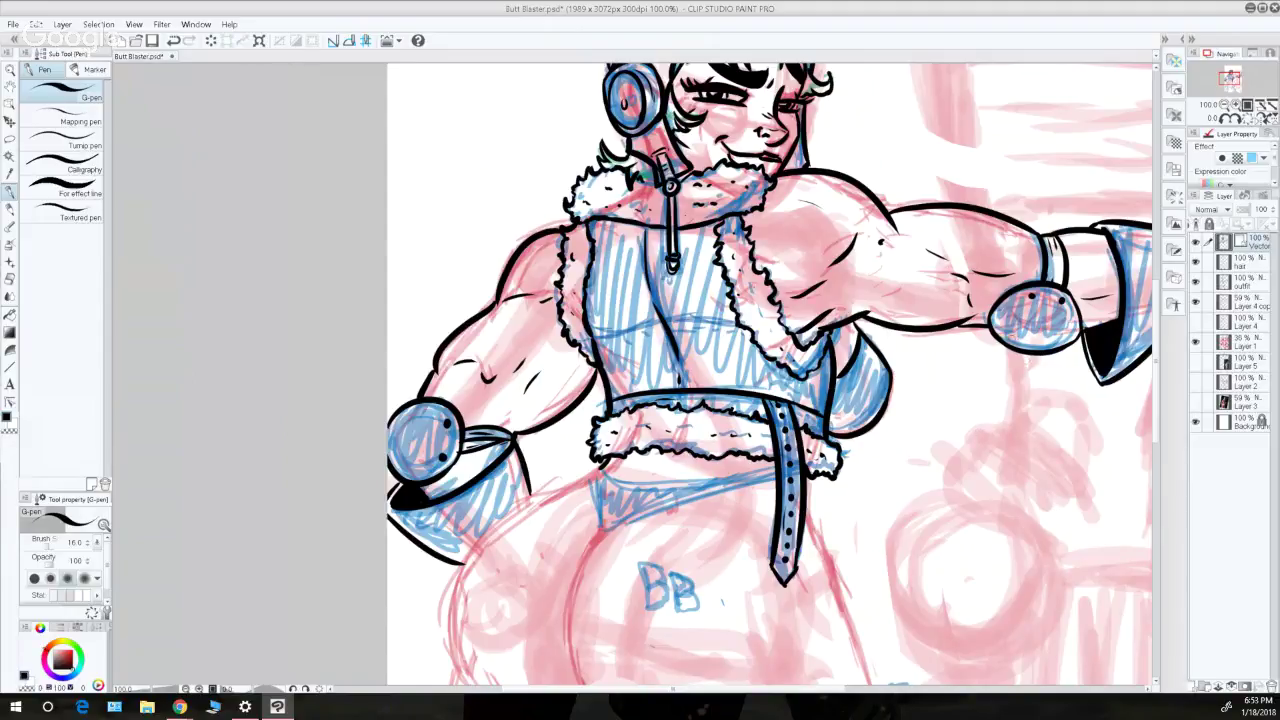
{"action": "scroll", "coordinate": [1160, 410], "scroll_direction": "up", "scroll_amount": 2}
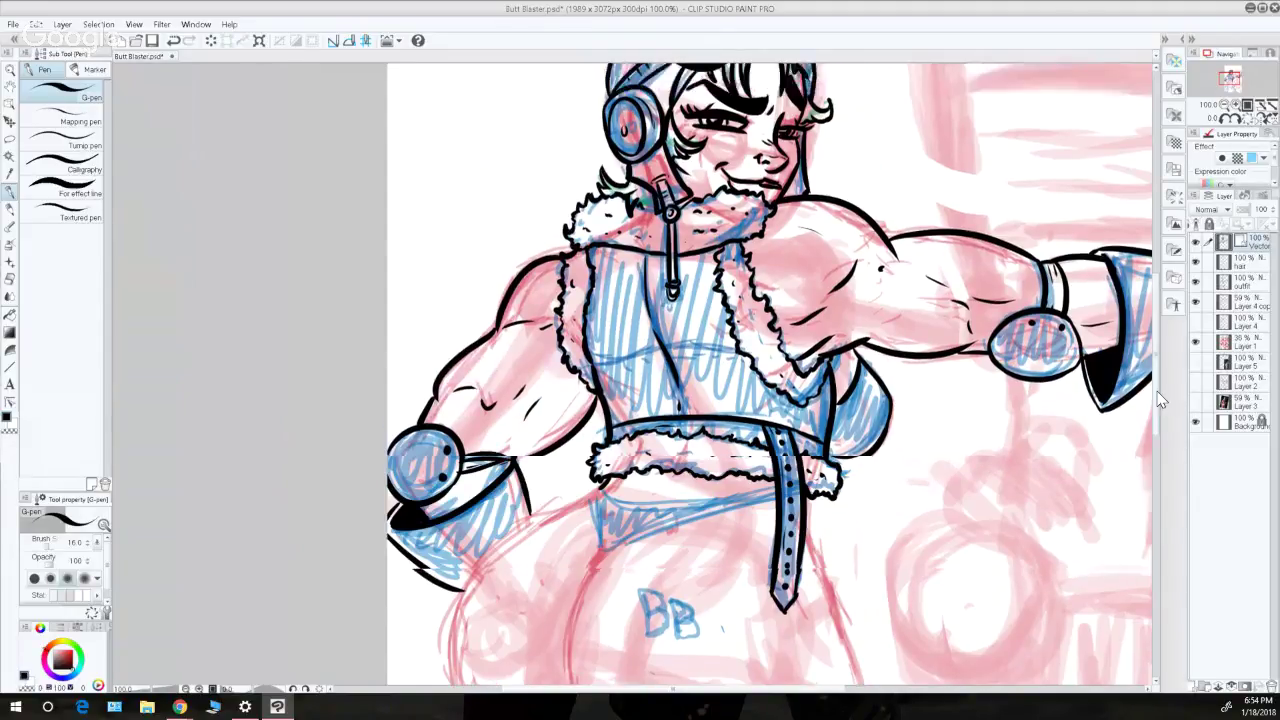
{"action": "scroll", "coordinate": [1158, 390], "scroll_direction": "up", "scroll_amount": 4}
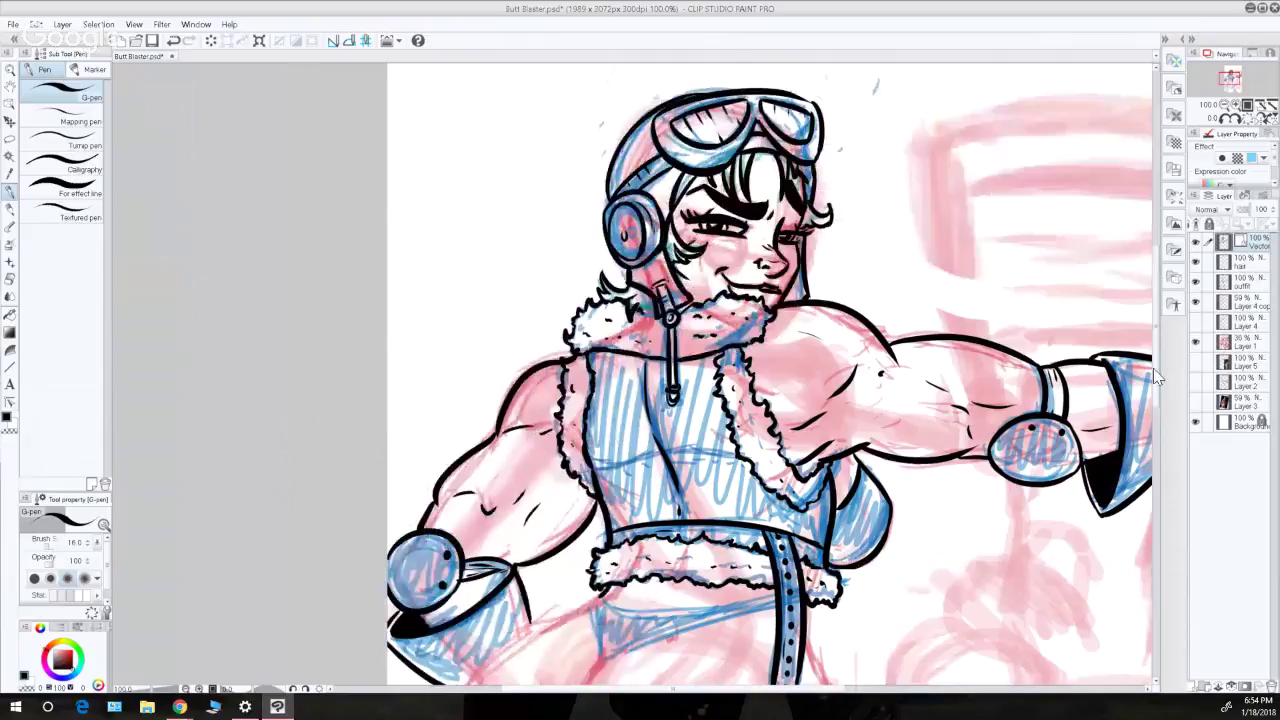
{"action": "scroll", "coordinate": [1153, 368], "scroll_direction": "down", "scroll_amount": 4}
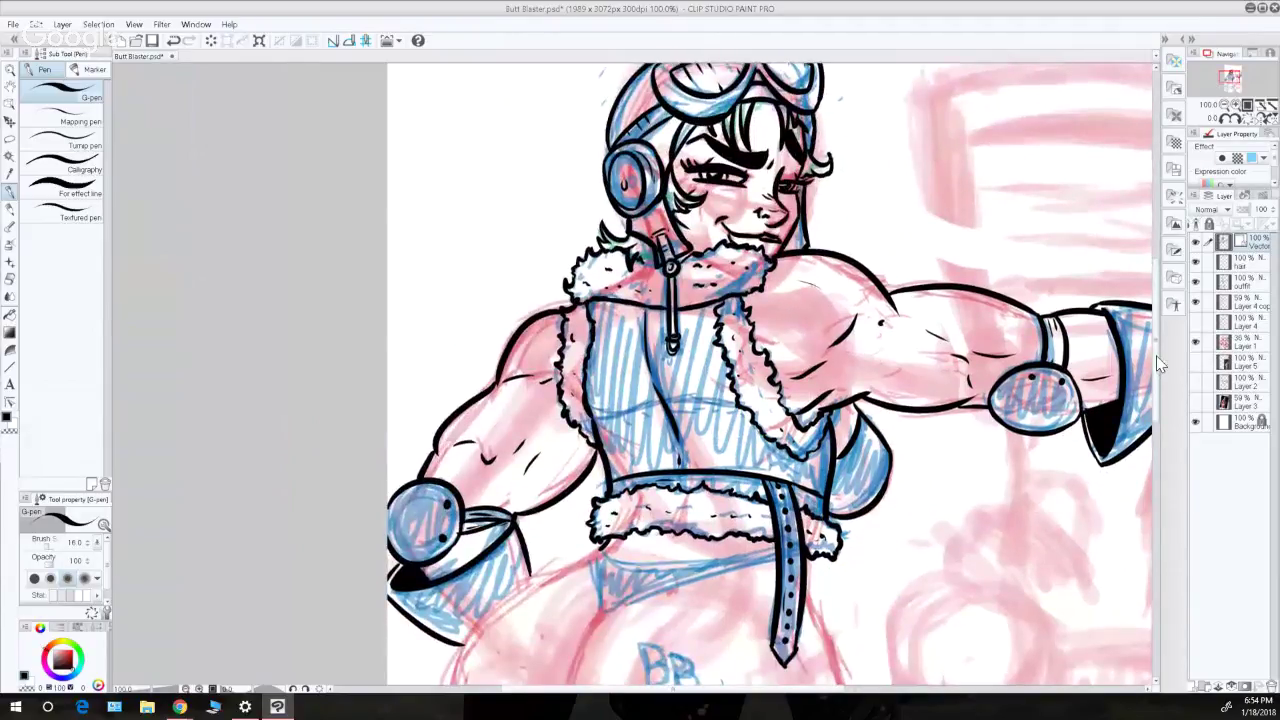
{"action": "scroll", "coordinate": [1158, 365], "scroll_direction": "up", "scroll_amount": 3}
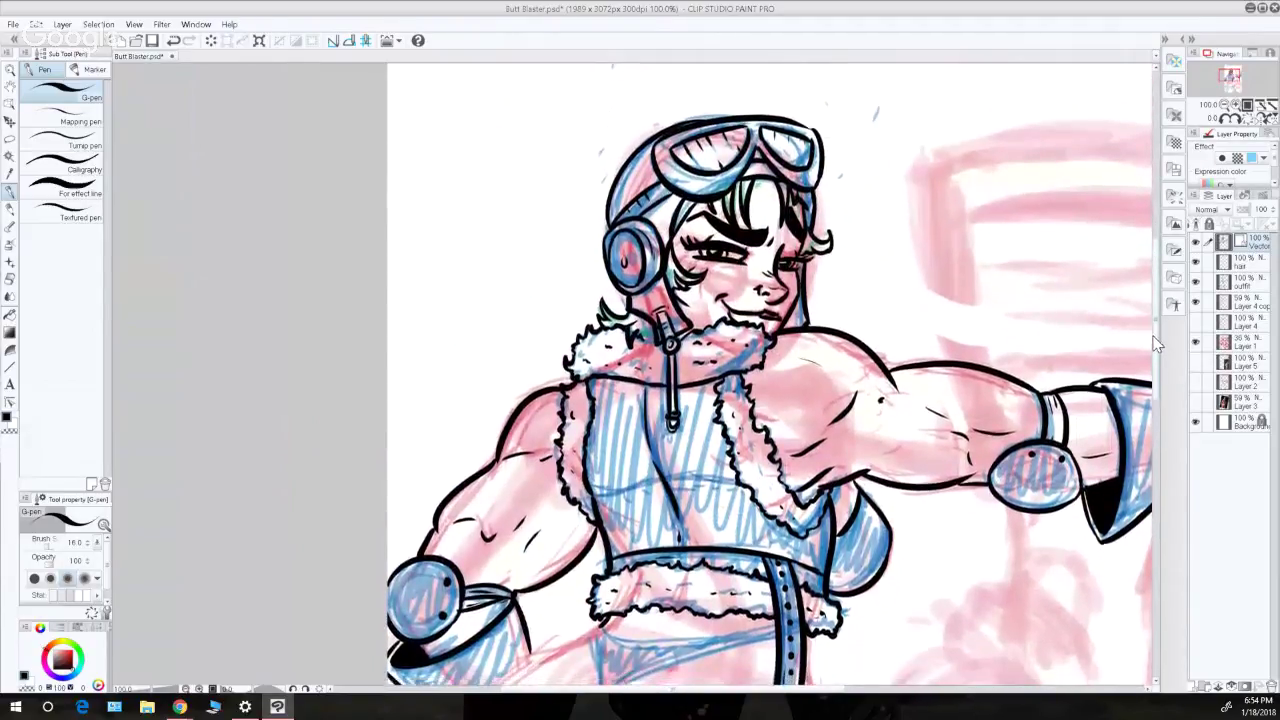
{"action": "scroll", "coordinate": [1155, 342], "scroll_direction": "down", "scroll_amount": 3}
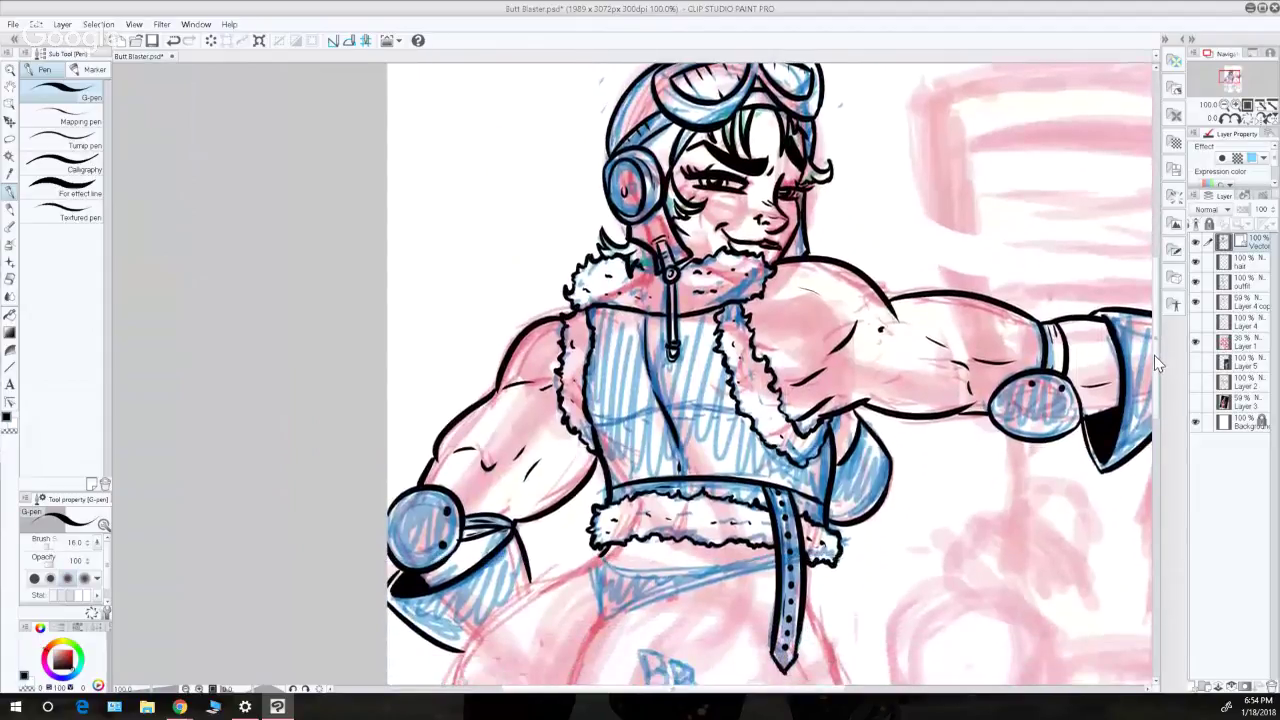
{"action": "scroll", "coordinate": [1154, 356], "scroll_direction": "down", "scroll_amount": 4}
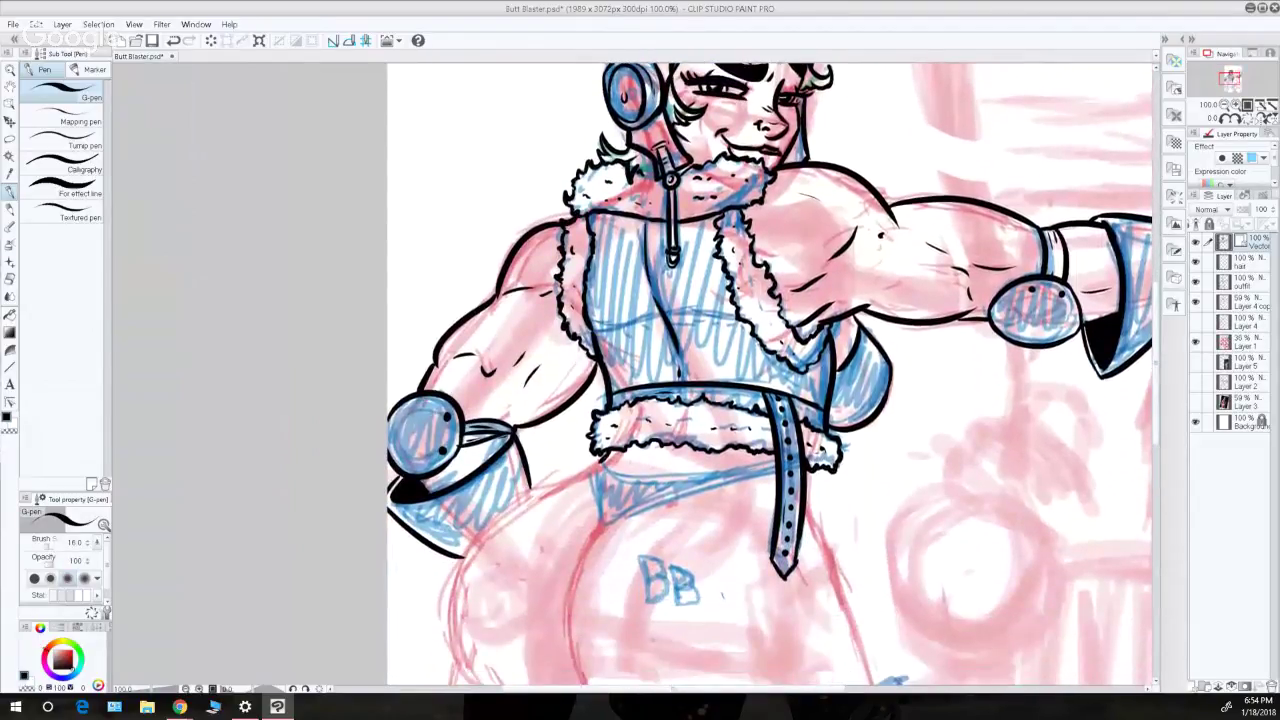
{"action": "mouse_move", "coordinate": [600, 462]}
{"action": "left_mouse_down"}
{"action": "mouse_move", "coordinate": [662, 481]}
{"action": "mouse_move", "coordinate": [748, 467]}
{"action": "left_mouse_up"}
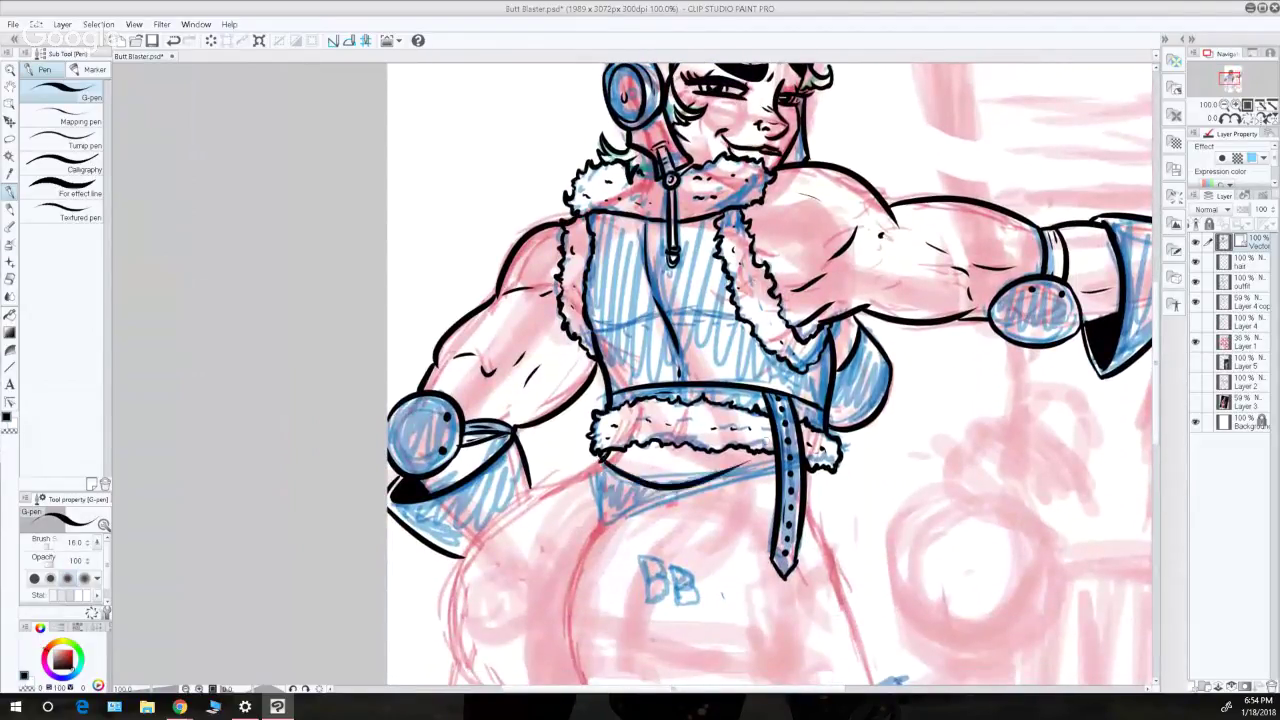
{"action": "key", "text": "ctrl+z"}
{"action": "left_click_drag", "start_coordinate": [600, 456], "coordinate": [776, 462]}
{"action": "key", "text": "ctrl+z"}
{"action": "left_click_drag", "start_coordinate": [594, 452], "coordinate": [776, 462]}
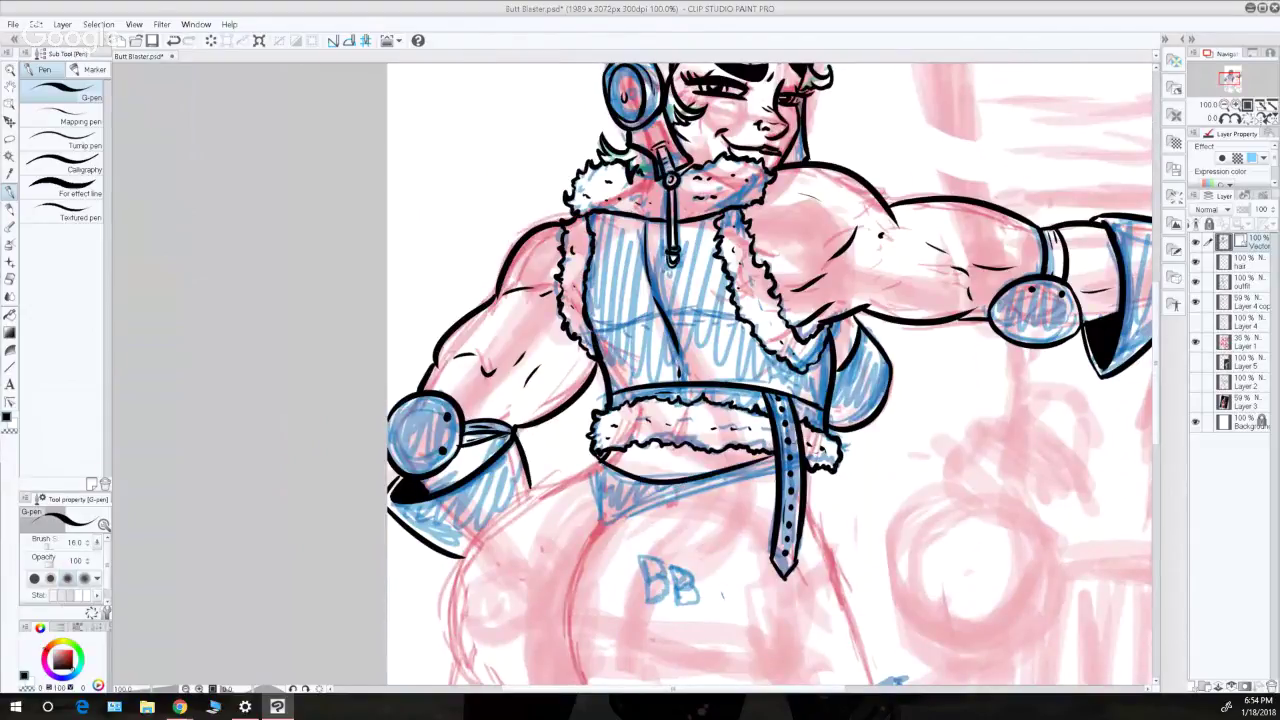
{"action": "left_click_drag", "start_coordinate": [602, 457], "coordinate": [584, 472]}
{"action": "key", "text": "ctrl+z"}
{"action": "key", "text": "ctrl+z"}
- Ink the far hip's outer contour from the waist down behind the lowered glove to the top of the thigh
{"action": "left_click_drag", "start_coordinate": [1157, 412], "coordinate": [1157, 433]}
{"action": "mouse_move", "coordinate": [599, 380]}
{"action": "left_mouse_down"}
{"action": "mouse_move", "coordinate": [500, 438]}
{"action": "mouse_move", "coordinate": [490, 572]}
{"action": "left_mouse_up"}
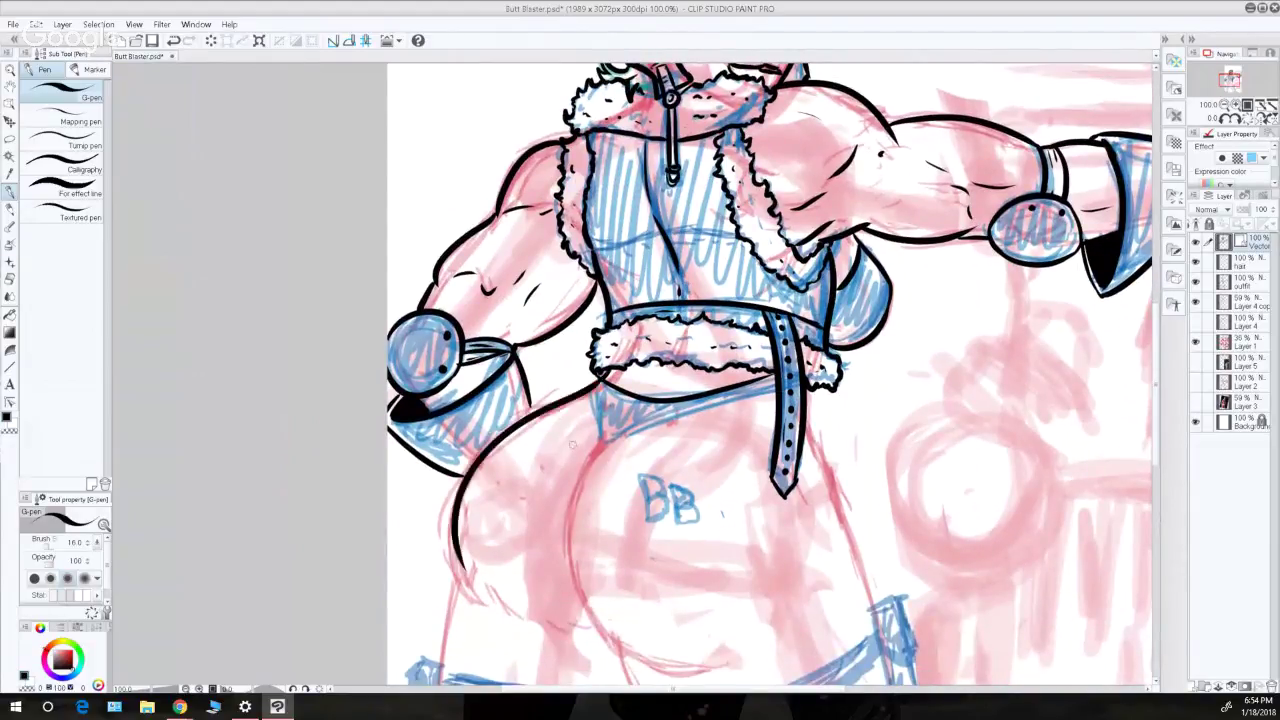
{"action": "key", "text": "ctrl+z"}
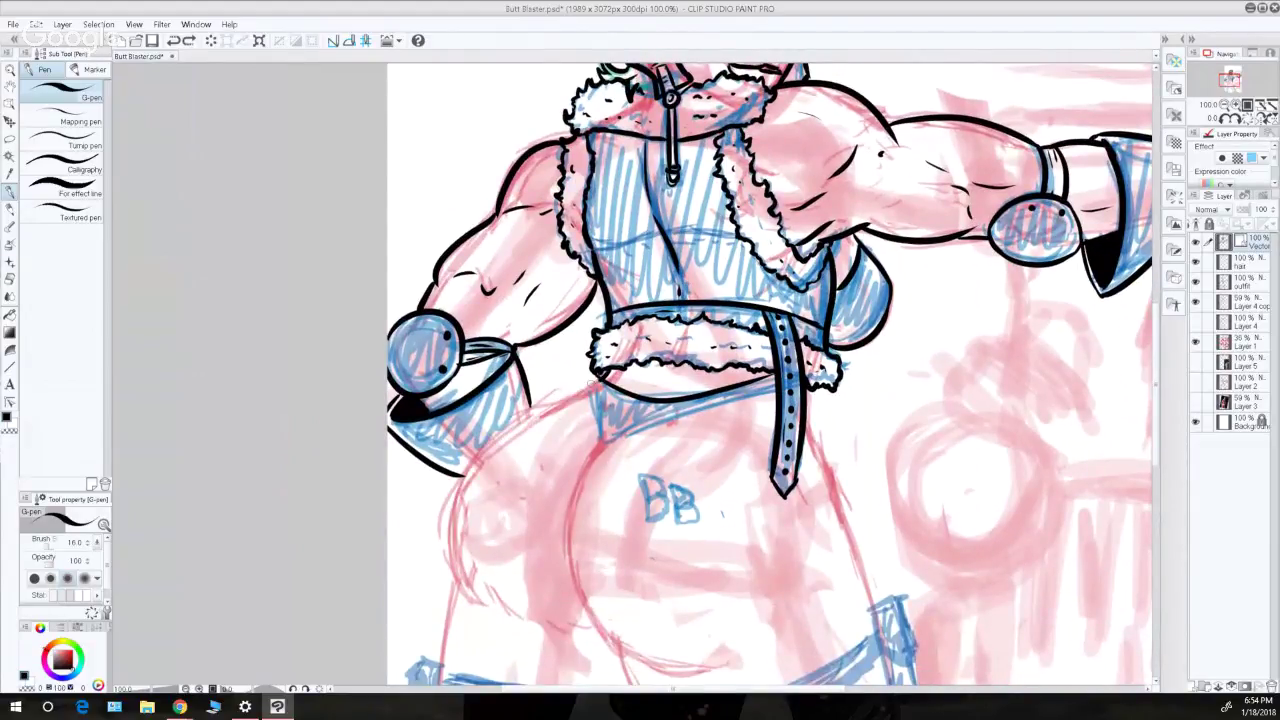
{"action": "key", "text": "ctrl+y"}
- Ink the near buttock's long curved contour and add short strokes at the lower end of the far hip contour
{"action": "left_click_drag", "start_coordinate": [1156, 361], "coordinate": [1156, 384]}
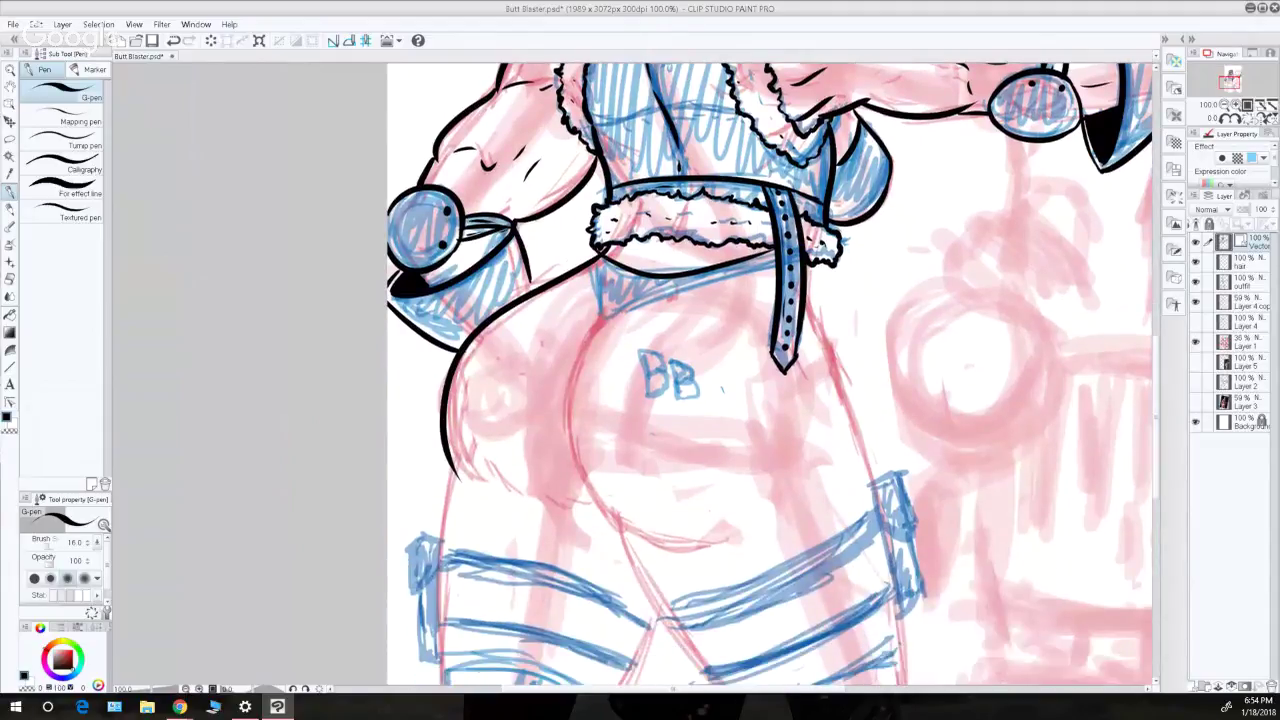
{"action": "left_click_drag", "start_coordinate": [612, 305], "coordinate": [664, 540]}
{"action": "key", "text": "ctrl+z"}
{"action": "mouse_move", "coordinate": [612, 305]}
{"action": "left_mouse_down"}
{"action": "mouse_move", "coordinate": [670, 543]}
{"action": "mouse_move", "coordinate": [752, 530]}
{"action": "left_mouse_up"}
{"action": "key", "text": "ctrl+z"}
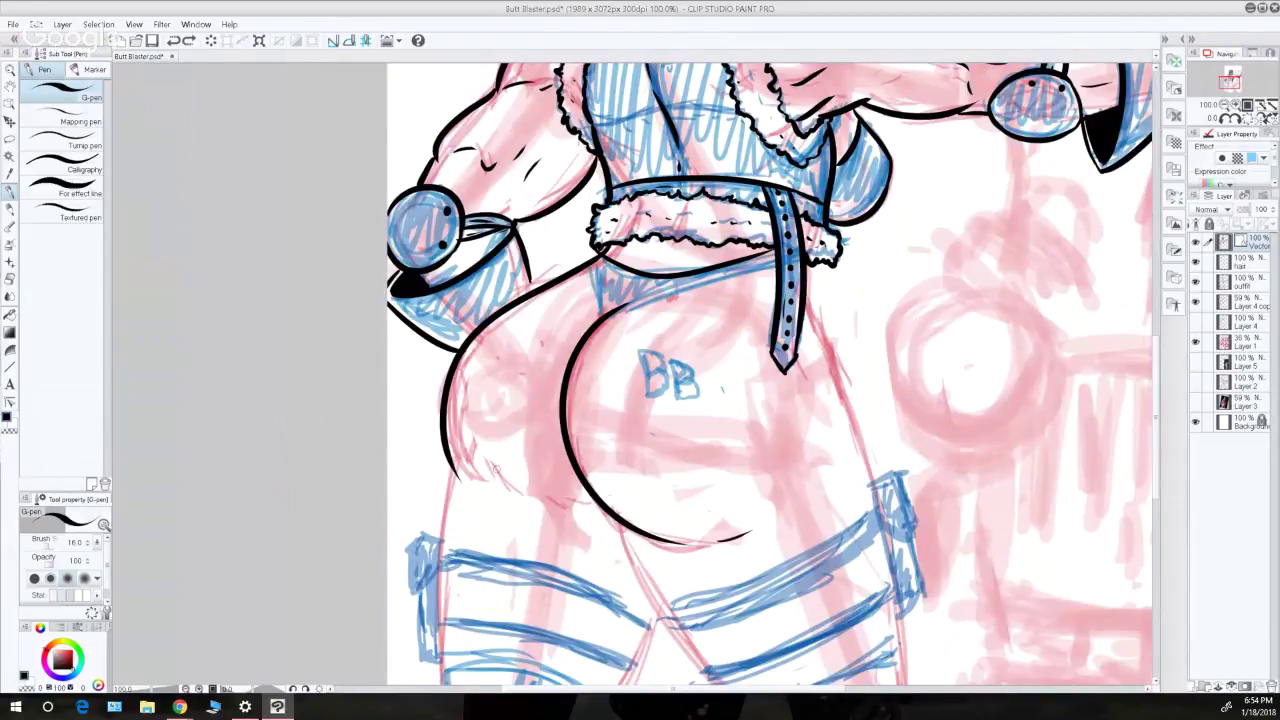
{"action": "left_click_drag", "start_coordinate": [458, 470], "coordinate": [484, 488]}
- Try to ink the briefs' short side edge and the start of the leg opening above the near buttock
{"action": "left_click_drag", "start_coordinate": [607, 297], "coordinate": [597, 319]}
{"action": "left_click_drag", "start_coordinate": [608, 310], "coordinate": [598, 252]}
{"action": "key", "text": "ctrl+z"}
{"action": "left_click_drag", "start_coordinate": [606, 318], "coordinate": [603, 257]}
{"action": "key", "text": "ctrl+z"}
{"action": "key", "text": "ctrl+z"}
{"action": "left_click_drag", "start_coordinate": [607, 316], "coordinate": [672, 280]}
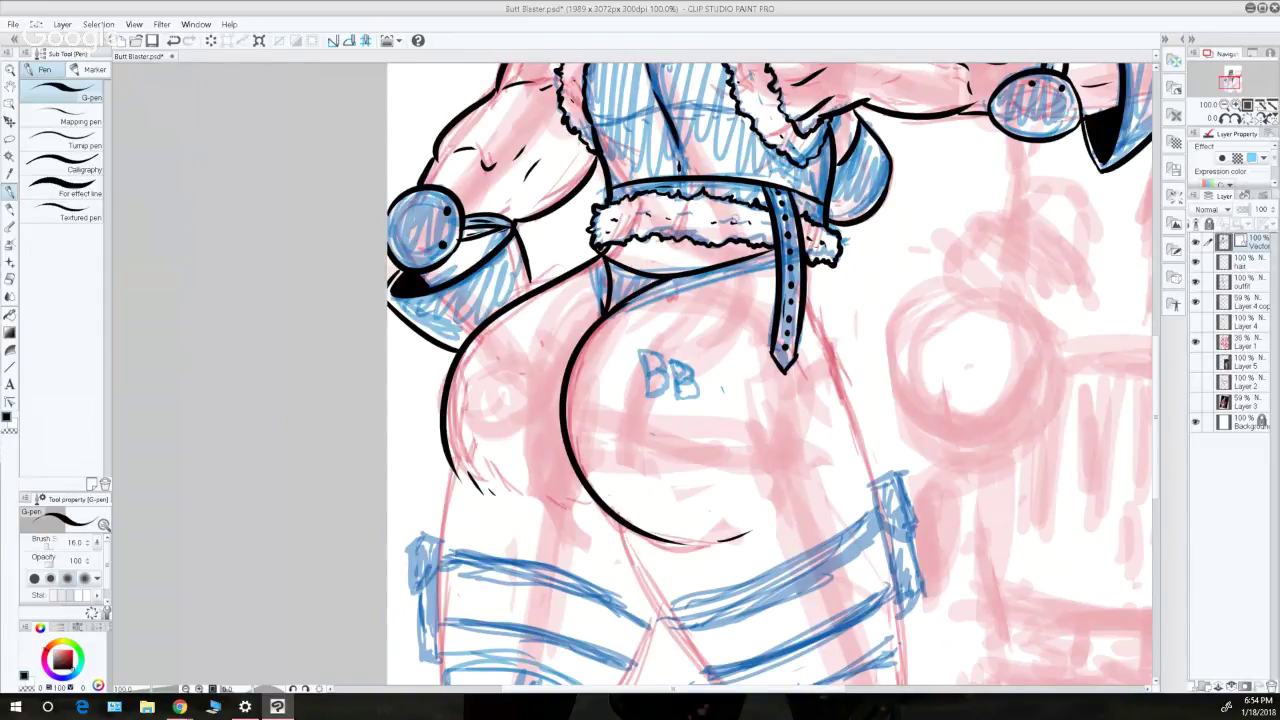
{"action": "key", "text": "ctrl+z"}
{"action": "key", "text": "ctrl+z"}
{"action": "left_click_drag", "start_coordinate": [604, 316], "coordinate": [670, 280]}
{"action": "key", "text": "ctrl+z"}
{"action": "mouse_move", "coordinate": [608, 313]}
{"action": "left_mouse_down"}
{"action": "mouse_move", "coordinate": [680, 276]}
{"action": "mouse_move", "coordinate": [786, 252]}
{"action": "left_mouse_up"}
{"action": "key", "text": "ctrl+z"}
{"action": "left_click_drag", "start_coordinate": [613, 306], "coordinate": [668, 279]}
{"action": "key", "text": "ctrl+z"}
{"action": "left_click_drag", "start_coordinate": [606, 313], "coordinate": [666, 280]}
{"action": "key", "text": "ctrl+z"}
{"action": "key", "text": "ctrl+z"}
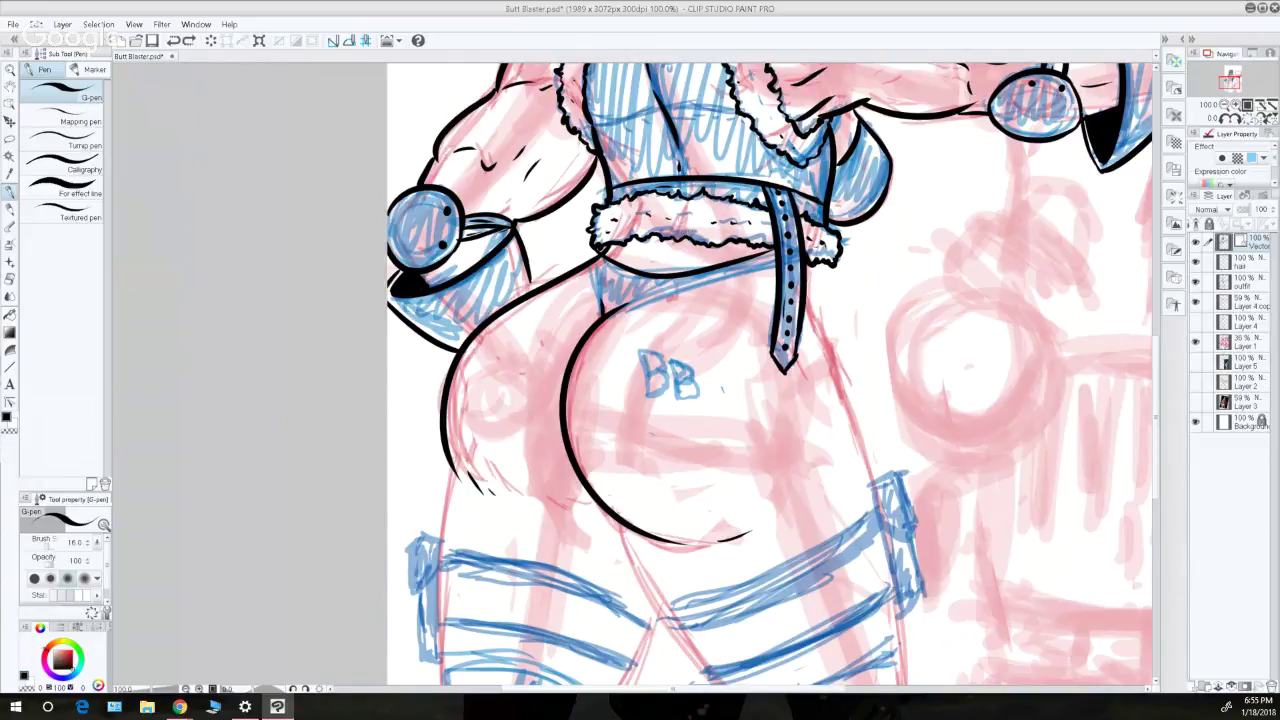
- Ink the briefs' short side edge and the curved leg-opening line running up to the belt strap
{"action": "left_click_drag", "start_coordinate": [599, 256], "coordinate": [604, 312]}
{"action": "key", "text": "ctrl+z"}
{"action": "mouse_move", "coordinate": [595, 260]}
{"action": "left_mouse_down"}
{"action": "mouse_move", "coordinate": [612, 312]}
{"action": "mouse_move", "coordinate": [774, 260]}
{"action": "left_mouse_up"}
{"action": "key", "text": "ctrl+z"}
{"action": "key", "text": "ctrl+y"}
{"action": "key", "text": "ctrl+y"}
{"action": "key", "text": "ctrl+z"}
{"action": "key", "text": "ctrl+z"}
{"action": "key", "text": "ctrl+y"}
{"action": "key", "text": "ctrl+z"}
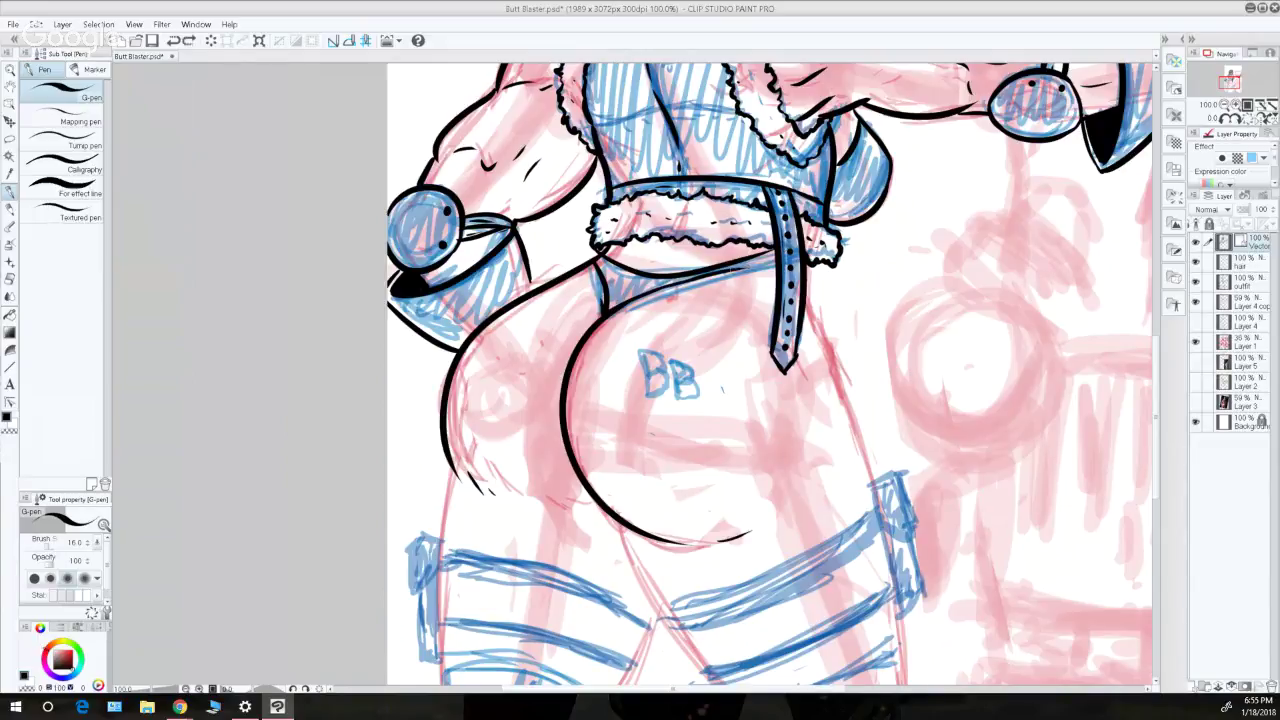
{"action": "key", "text": "ctrl+y"}
{"action": "key", "text": "ctrl+y"}
- Add small crease marks under the briefs' leg opening and inside their side edge
{"action": "left_click_drag", "start_coordinate": [666, 292], "coordinate": [678, 291]}
{"action": "key", "text": "ctrl+z"}
{"action": "left_click_drag", "start_coordinate": [666, 290], "coordinate": [687, 287]}
{"action": "key", "text": "ctrl+z"}
{"action": "key", "text": "ctrl+y"}
{"action": "key", "text": "ctrl+z"}
{"action": "key", "text": "ctrl+y"}
{"action": "left_click_drag", "start_coordinate": [606, 271], "coordinate": [618, 279]}
{"action": "key", "text": "ctrl+z"}
- Ink the near thigh's outer contour below the strap and its inner contour from the buttock down to the knee
{"action": "left_click_drag", "start_coordinate": [806, 296], "coordinate": [873, 492]}
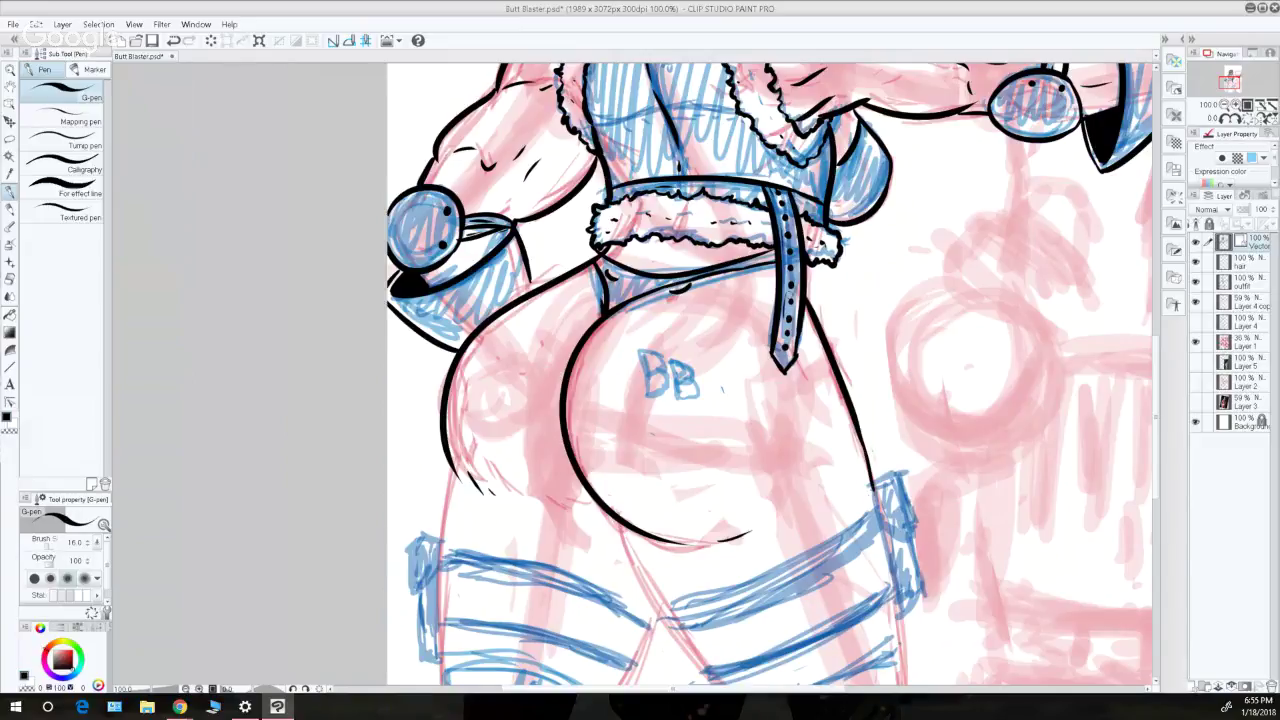
{"action": "left_click", "coordinate": [10, 70]}
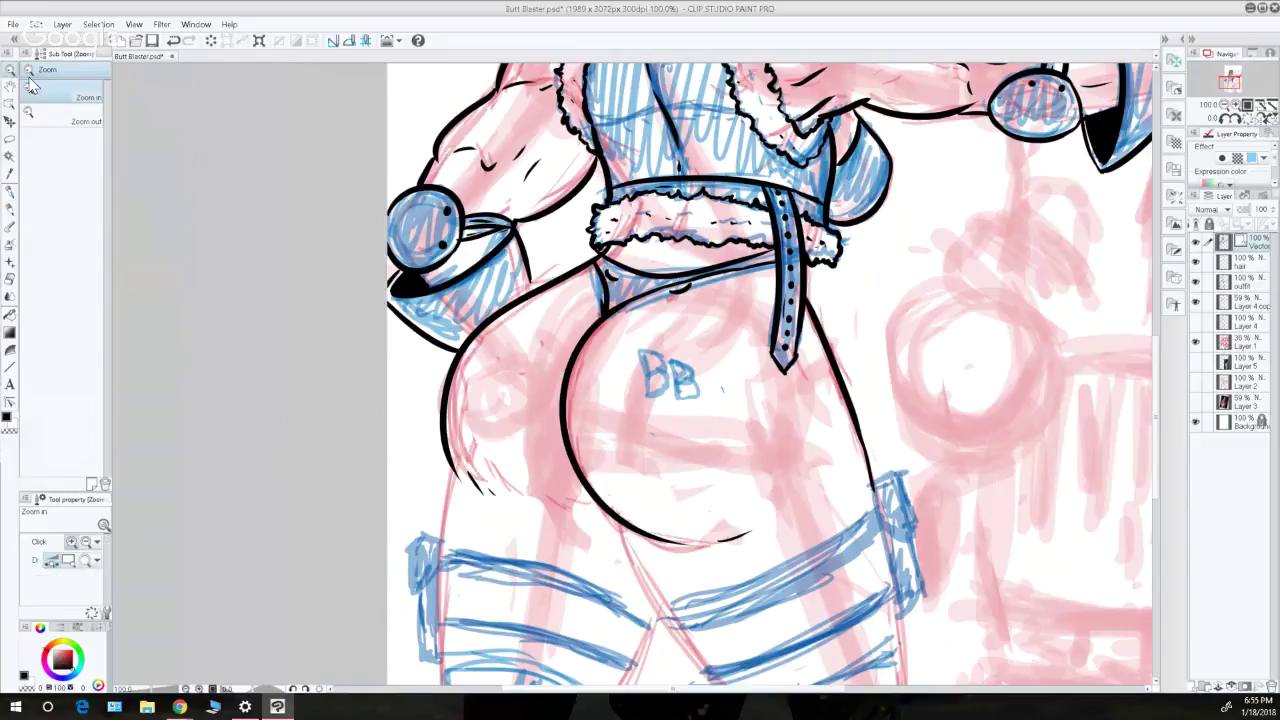
{"action": "left_click", "coordinate": [578, 355], "text": "alt"}
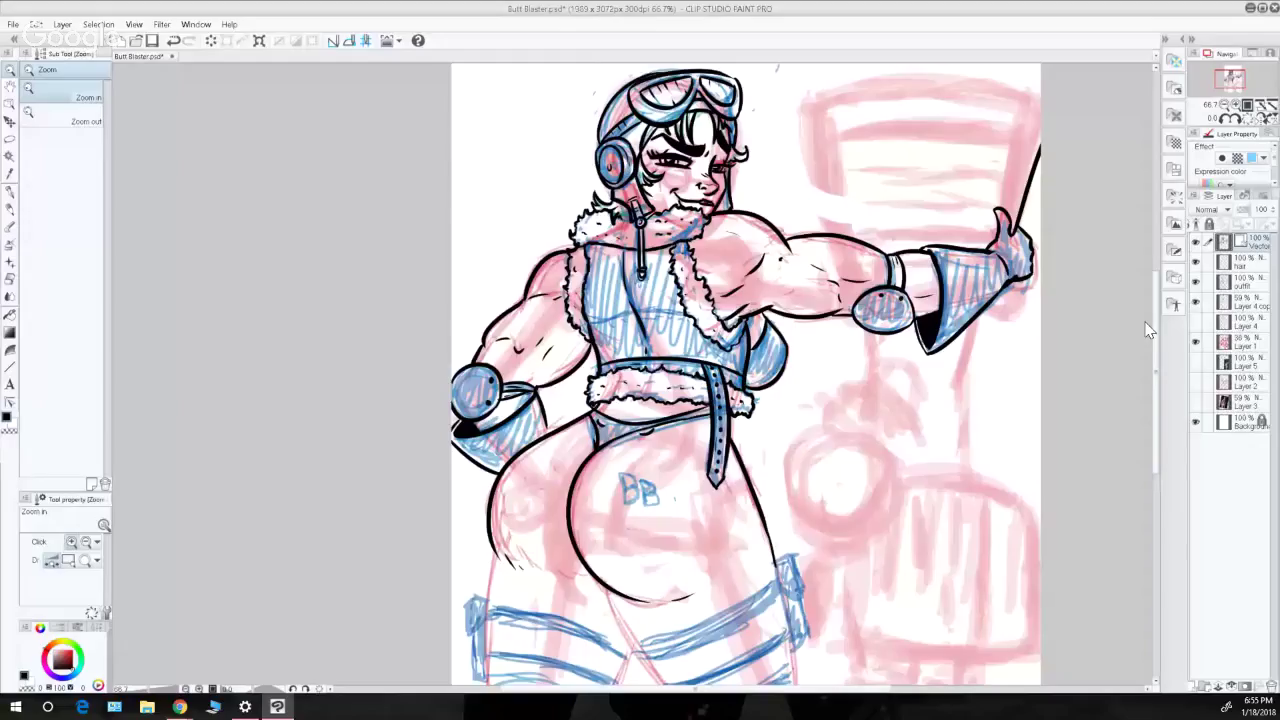
{"action": "scroll", "coordinate": [1148, 335], "scroll_direction": "down", "scroll_amount": 1}
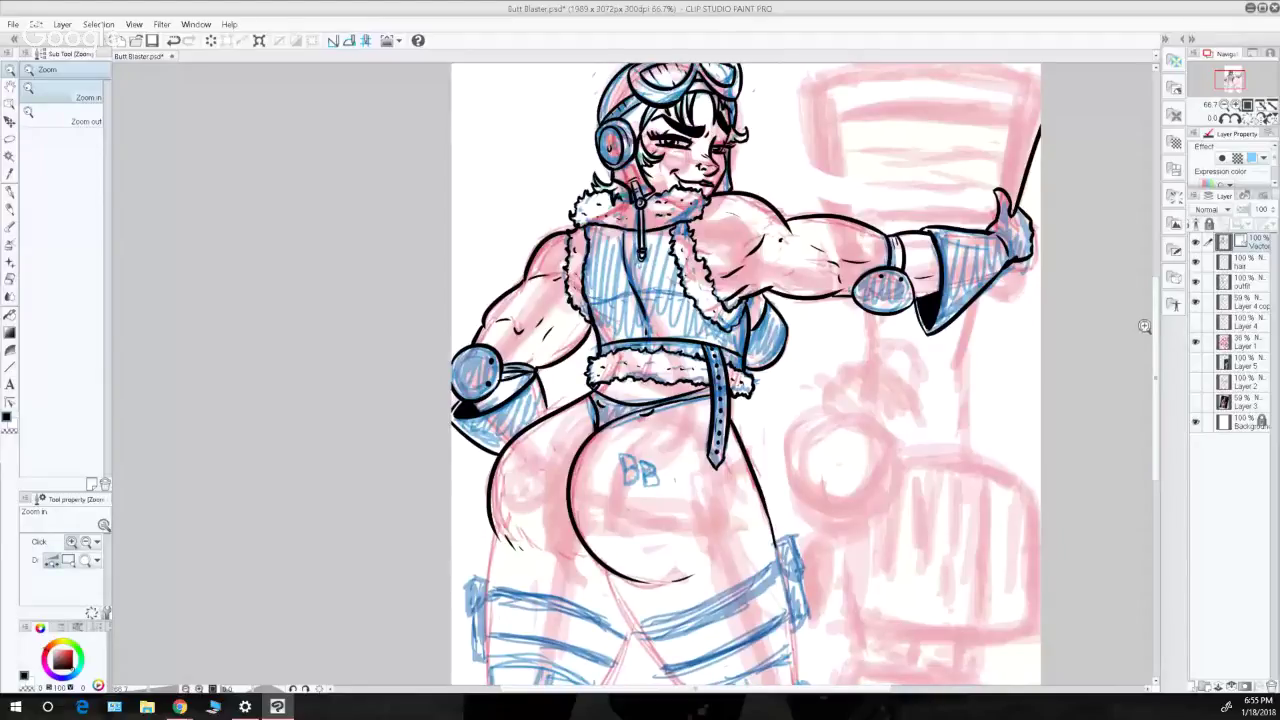
{"action": "scroll", "coordinate": [1158, 345], "scroll_direction": "down", "scroll_amount": 1}
{"action": "scroll", "coordinate": [1160, 350], "scroll_direction": "down", "scroll_amount": 3}
{"action": "scroll", "coordinate": [1143, 334], "scroll_direction": "up", "scroll_amount": 1}
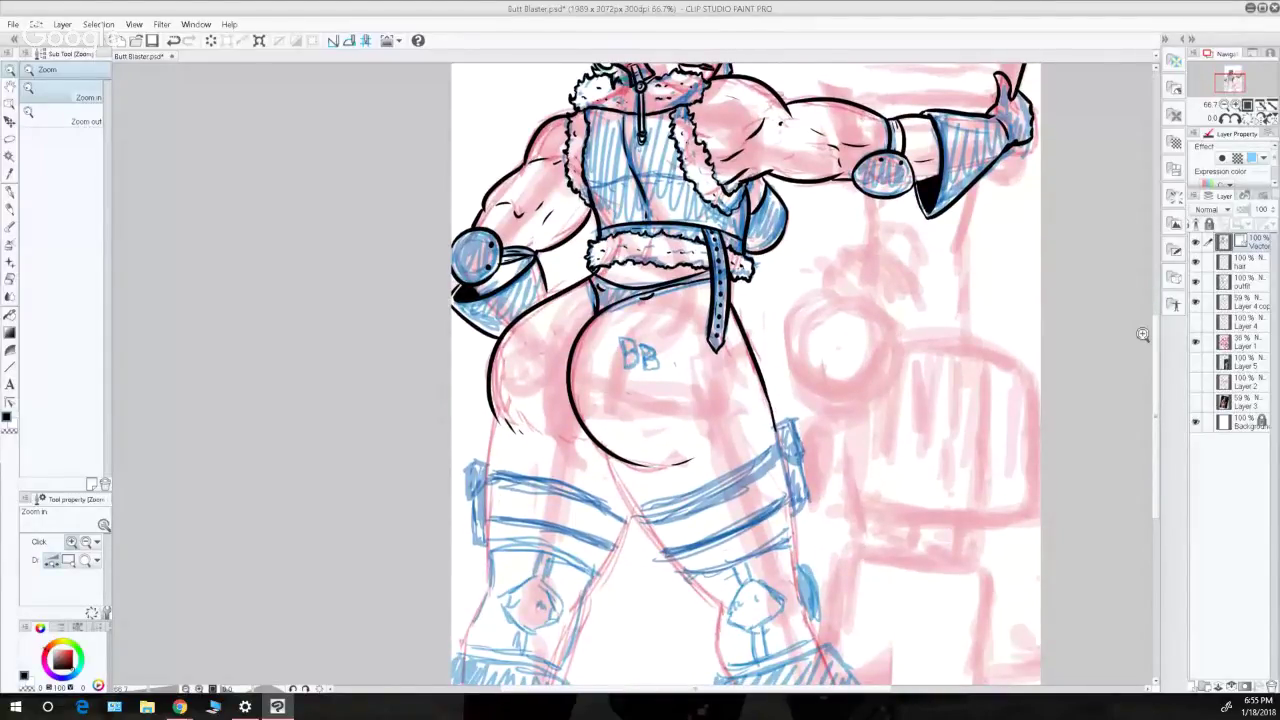
{"action": "scroll", "coordinate": [1143, 334], "scroll_direction": "down", "scroll_amount": 1}
{"action": "left_click", "coordinate": [10, 190]}
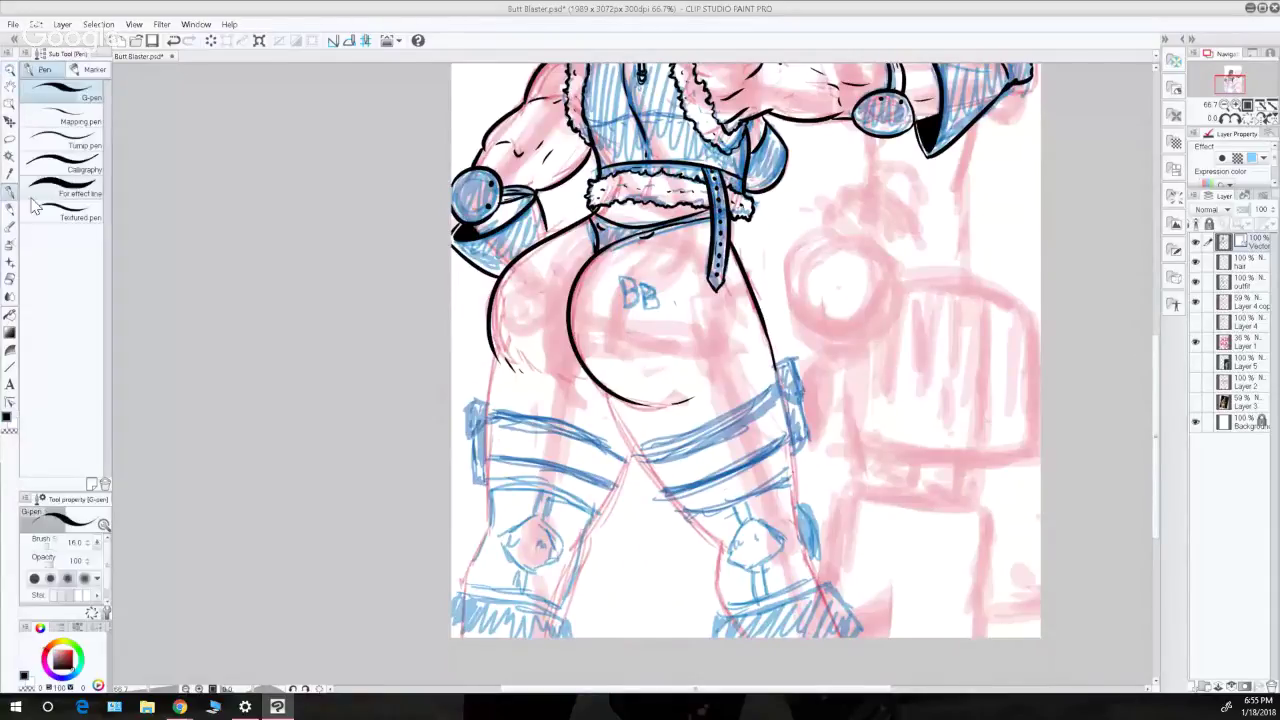
{"action": "left_click_drag", "start_coordinate": [605, 389], "coordinate": [697, 530]}
{"action": "key", "text": "ctrl+z"}
{"action": "left_click_drag", "start_coordinate": [606, 390], "coordinate": [724, 554]}
{"action": "key", "text": "ctrl+z"}
{"action": "key", "text": "ctrl+y"}
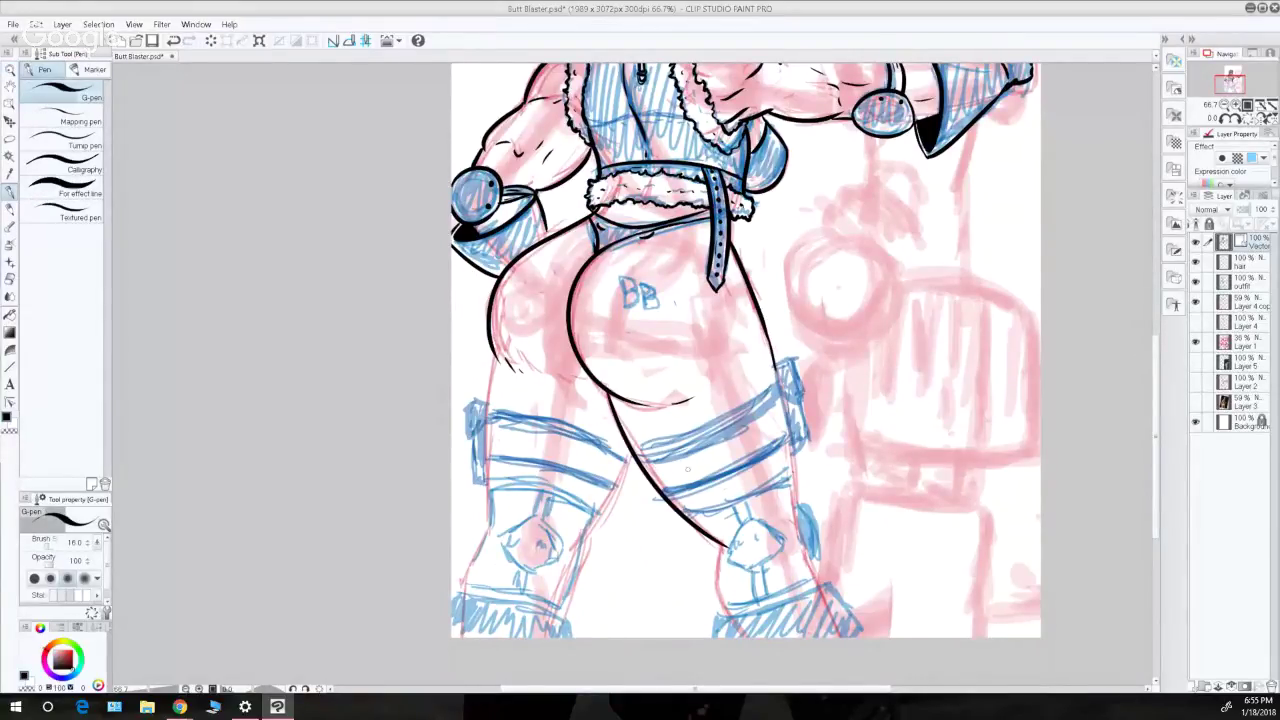
- Extend the near leg's outer contour past the knee to the boot cuff and ink the inner contour below the knee
{"action": "left_click_drag", "start_coordinate": [775, 362], "coordinate": [799, 508]}
{"action": "left_click_drag", "start_coordinate": [799, 506], "coordinate": [810, 566]}
{"action": "key", "text": "ctrl+z"}
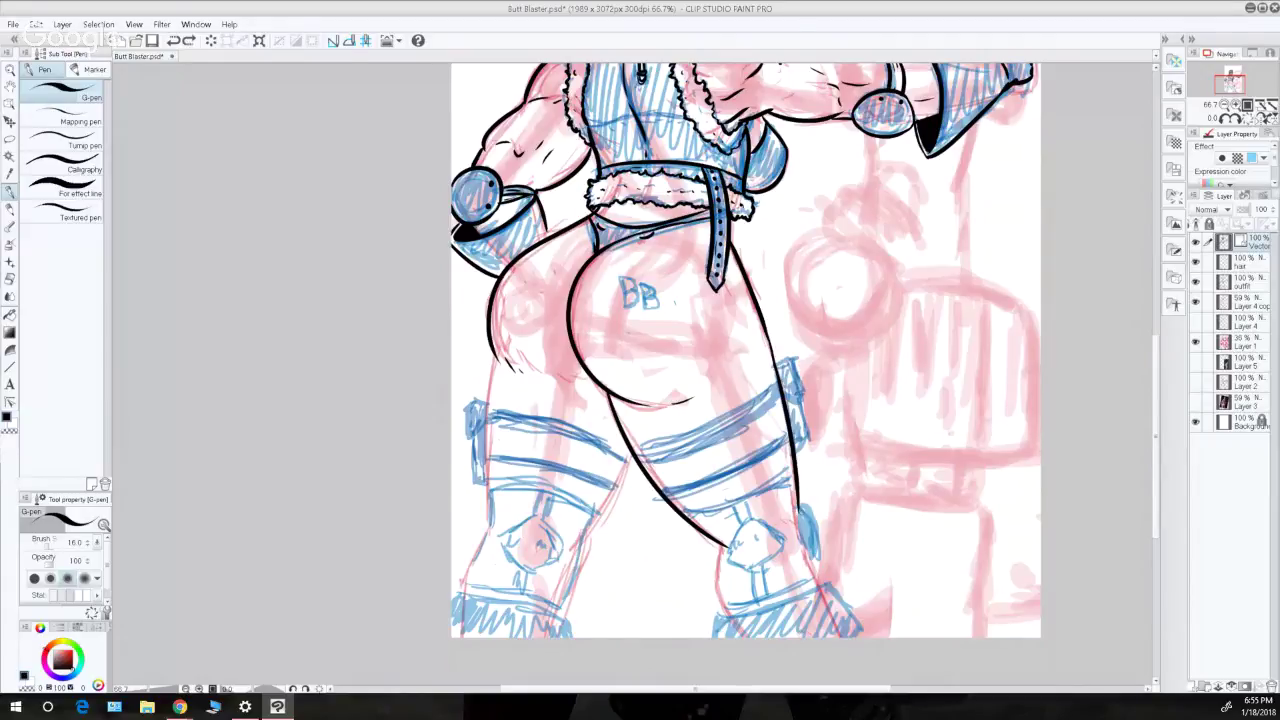
{"action": "left_click_drag", "start_coordinate": [800, 506], "coordinate": [810, 564]}
{"action": "key", "text": "ctrl+z"}
{"action": "left_click_drag", "start_coordinate": [801, 510], "coordinate": [811, 560]}
{"action": "key", "text": "ctrl+z"}
{"action": "left_click_drag", "start_coordinate": [799, 508], "coordinate": [809, 552]}
{"action": "key", "text": "ctrl+z"}
{"action": "key", "text": "ctrl+z"}
{"action": "left_click_drag", "start_coordinate": [800, 506], "coordinate": [820, 582]}
{"action": "left_click_drag", "start_coordinate": [726, 544], "coordinate": [727, 606]}
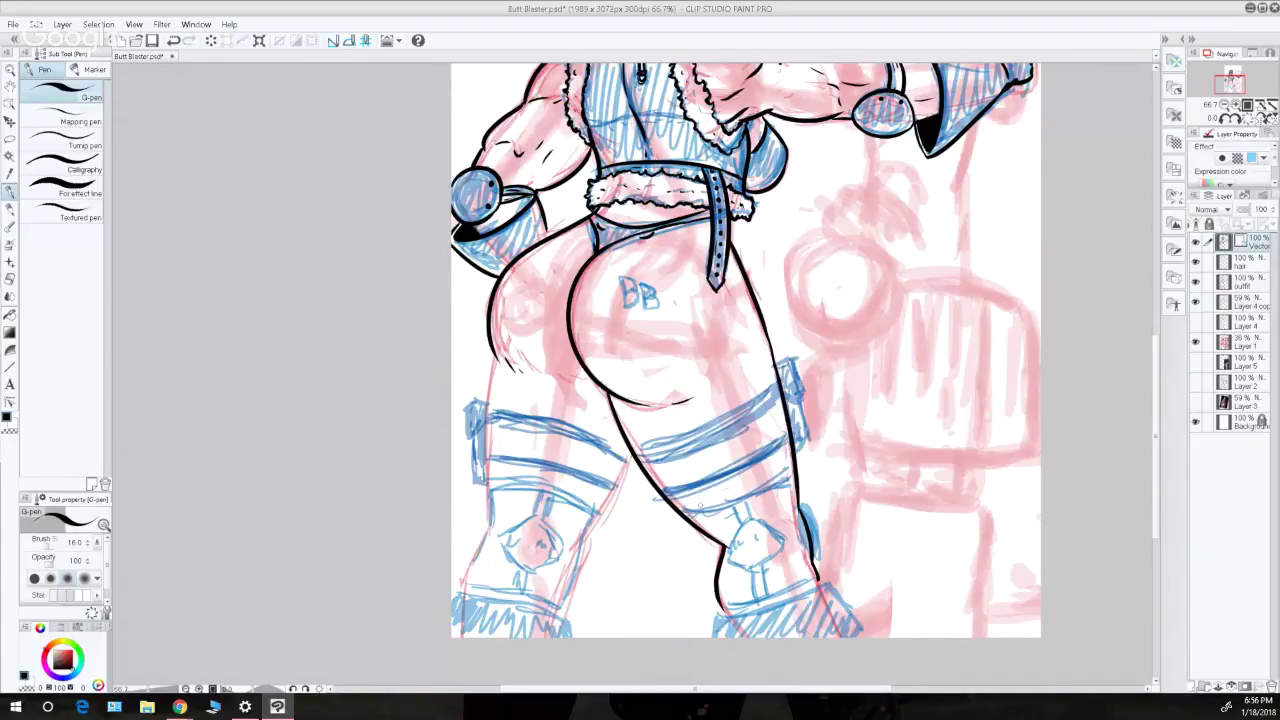
- Ink the curved line across the near leg's lower end and the flared side edges of the cuff below it
{"action": "mouse_move", "coordinate": [722, 605]}
{"action": "left_mouse_down"}
{"action": "mouse_move", "coordinate": [731, 615]}
{"action": "mouse_move", "coordinate": [820, 594]}
{"action": "left_mouse_up"}
{"action": "key", "text": "ctrl+z"}
{"action": "key", "text": "ctrl+z"}
{"action": "mouse_move", "coordinate": [718, 612]}
{"action": "left_mouse_down"}
{"action": "mouse_move", "coordinate": [804, 604]}
{"action": "mouse_move", "coordinate": [824, 579]}
{"action": "left_mouse_up"}
{"action": "left_click_drag", "start_coordinate": [724, 605], "coordinate": [712, 636]}
{"action": "key", "text": "ctrl+z"}
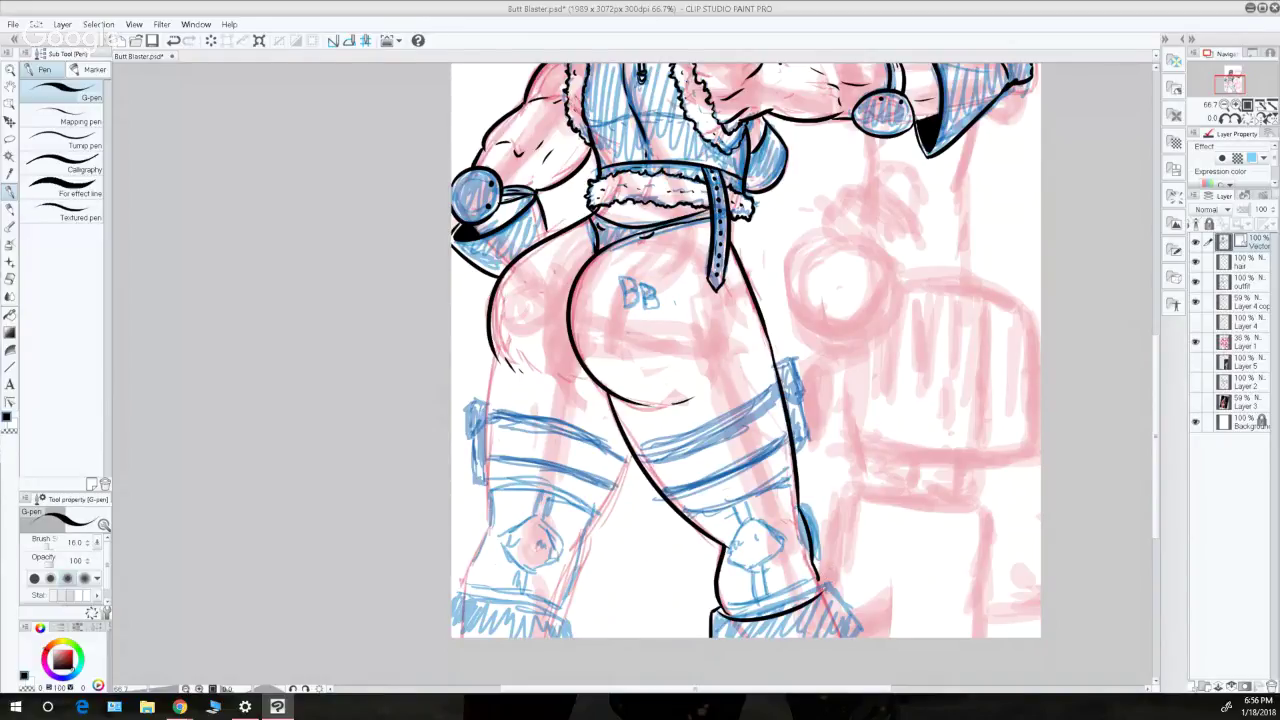
{"action": "left_click_drag", "start_coordinate": [818, 578], "coordinate": [864, 636]}
{"action": "key", "text": "ctrl+z"}
{"action": "key", "text": "ctrl+z"}
{"action": "left_click_drag", "start_coordinate": [828, 580], "coordinate": [864, 638]}
{"action": "mouse_move", "coordinate": [1154, 434]}
{"action": "left_mouse_down"}
{"action": "mouse_move", "coordinate": [1154, 382]}
{"action": "mouse_move", "coordinate": [1151, 413]}
{"action": "left_mouse_up"}
{"action": "key", "text": "ctrl+z"}
{"action": "mouse_move", "coordinate": [619, 375]}
{"action": "left_mouse_down"}
{"action": "mouse_move", "coordinate": [628, 411]}
{"action": "mouse_move", "coordinate": [636, 386]}
{"action": "mouse_move", "coordinate": [625, 410]}
{"action": "mouse_move", "coordinate": [645, 397]}
{"action": "left_mouse_up"}
{"action": "key", "text": "ctrl+z"}
{"action": "key", "text": "ctrl+z"}
{"action": "key", "text": "ctrl+z"}
{"action": "key", "text": "ctrl+z"}
{"action": "key", "text": "ctrl+z"}
{"action": "key", "text": "ctrl+z"}
{"action": "key", "text": "ctrl+z"}
{"action": "key", "text": "ctrl+z"}
{"action": "key", "text": "ctrl+z"}
{"action": "key", "text": "ctrl+z"}
{"action": "key", "text": "ctrl+z"}
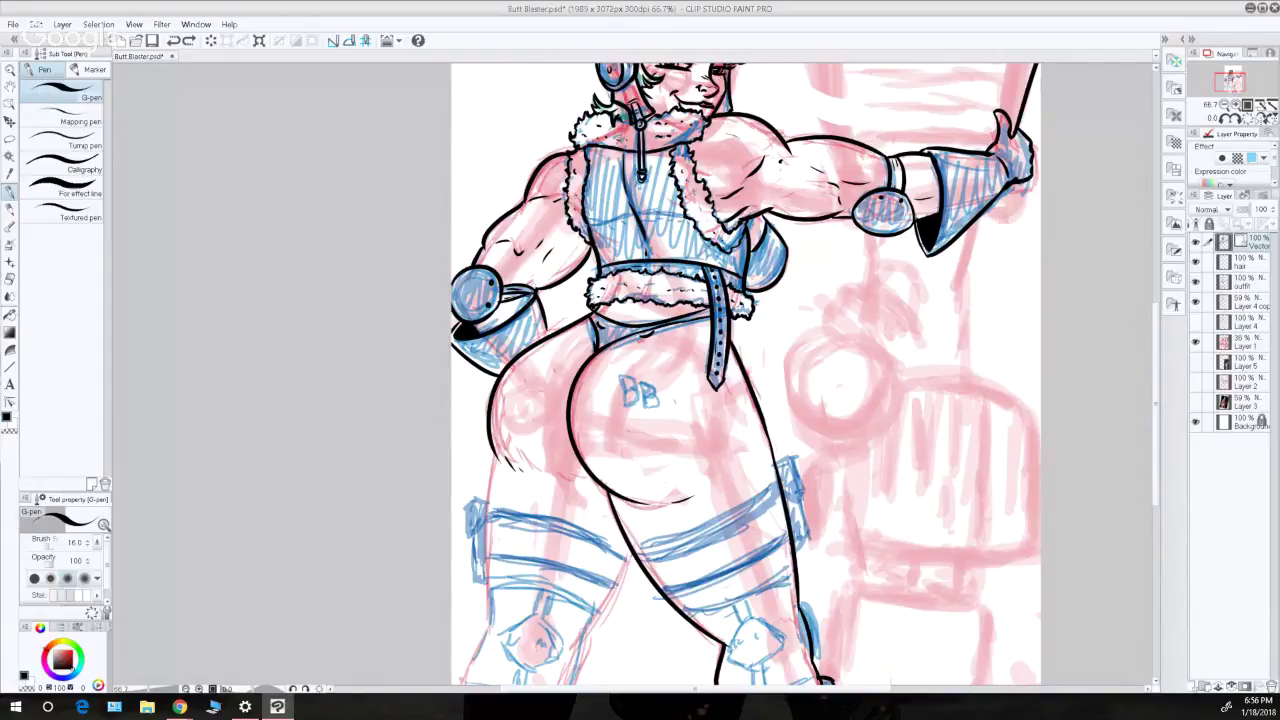
- Ink the first letter B over the blue lettering sketch on the near buttock
{"action": "left_click", "coordinate": [10, 69]}
{"action": "left_click", "coordinate": [647, 384]}
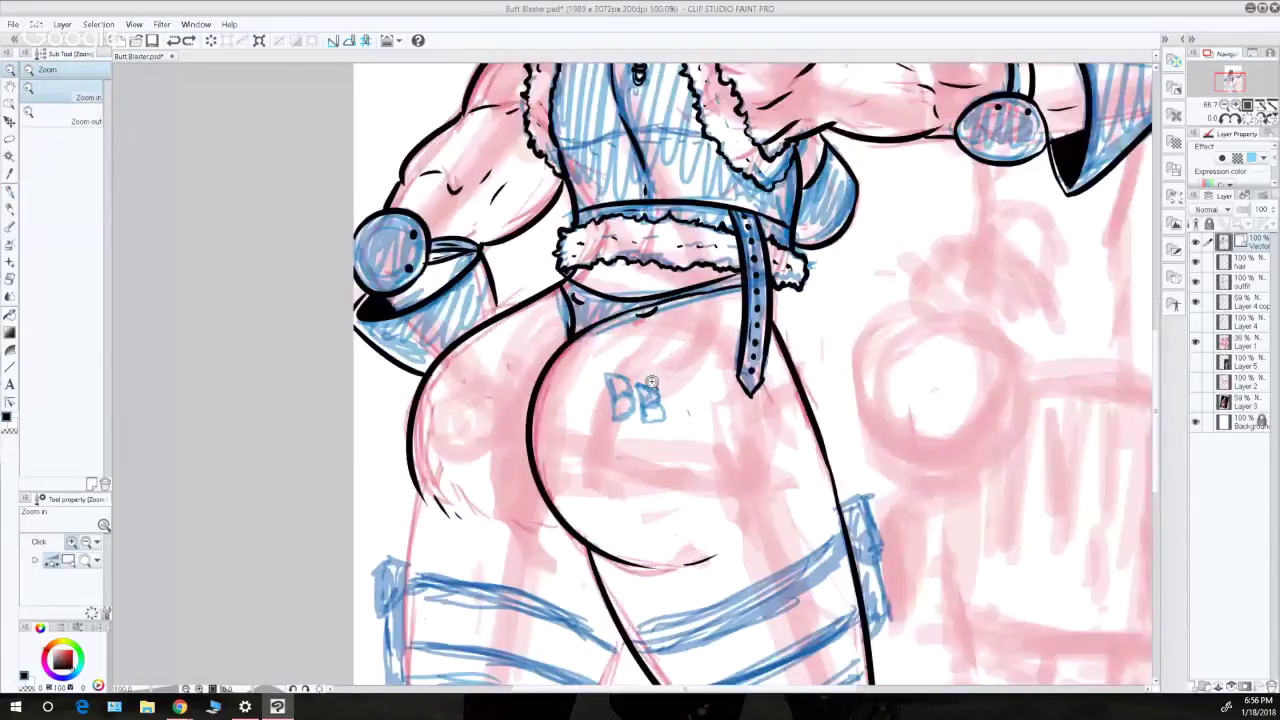
{"action": "left_click", "coordinate": [649, 385]}
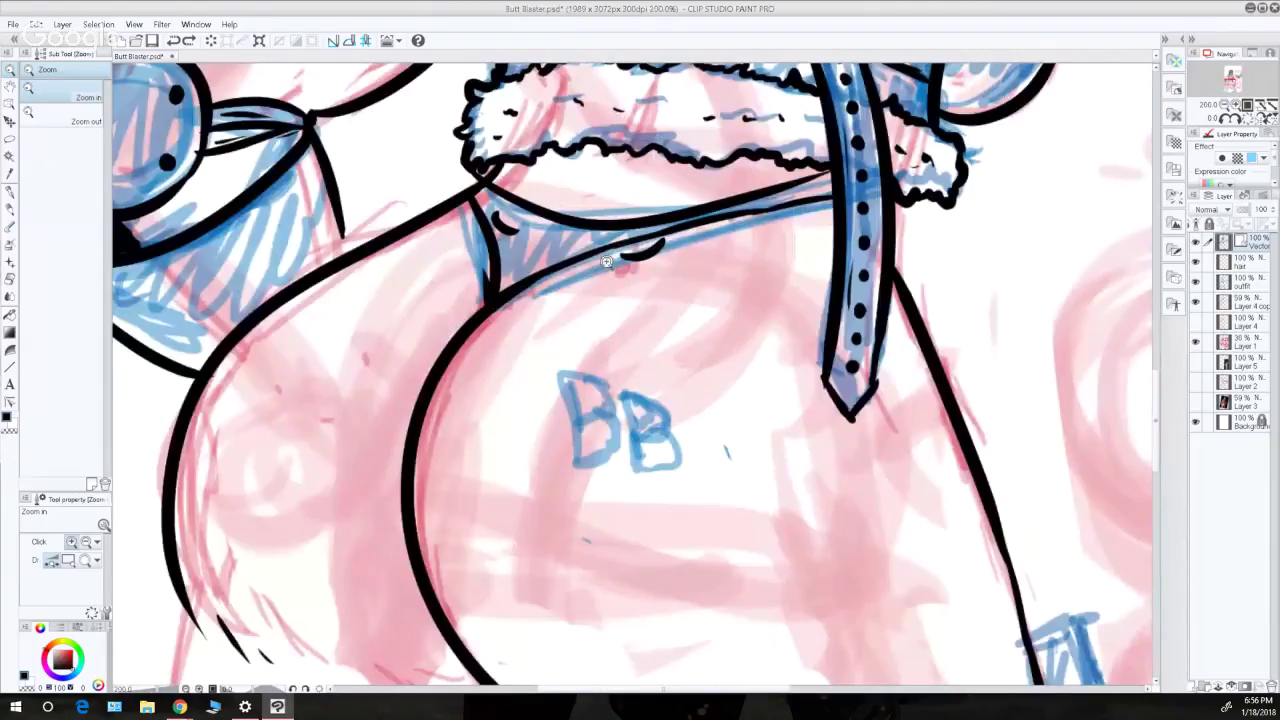
{"action": "left_click", "coordinate": [8, 193]}
{"action": "left_click_drag", "start_coordinate": [560, 376], "coordinate": [583, 458]}
{"action": "key", "text": "ctrl+z"}
{"action": "mouse_move", "coordinate": [560, 376]}
{"action": "left_mouse_down"}
{"action": "mouse_move", "coordinate": [589, 467]}
{"action": "mouse_move", "coordinate": [582, 419]}
{"action": "left_mouse_up"}
{"action": "key", "text": "ctrl+z"}
{"action": "key", "text": "ctrl+z"}
{"action": "mouse_move", "coordinate": [561, 376]}
{"action": "left_mouse_down"}
{"action": "mouse_move", "coordinate": [606, 406]}
{"action": "mouse_move", "coordinate": [584, 418]}
{"action": "mouse_move", "coordinate": [620, 446]}
{"action": "mouse_move", "coordinate": [586, 459]}
{"action": "left_mouse_up"}
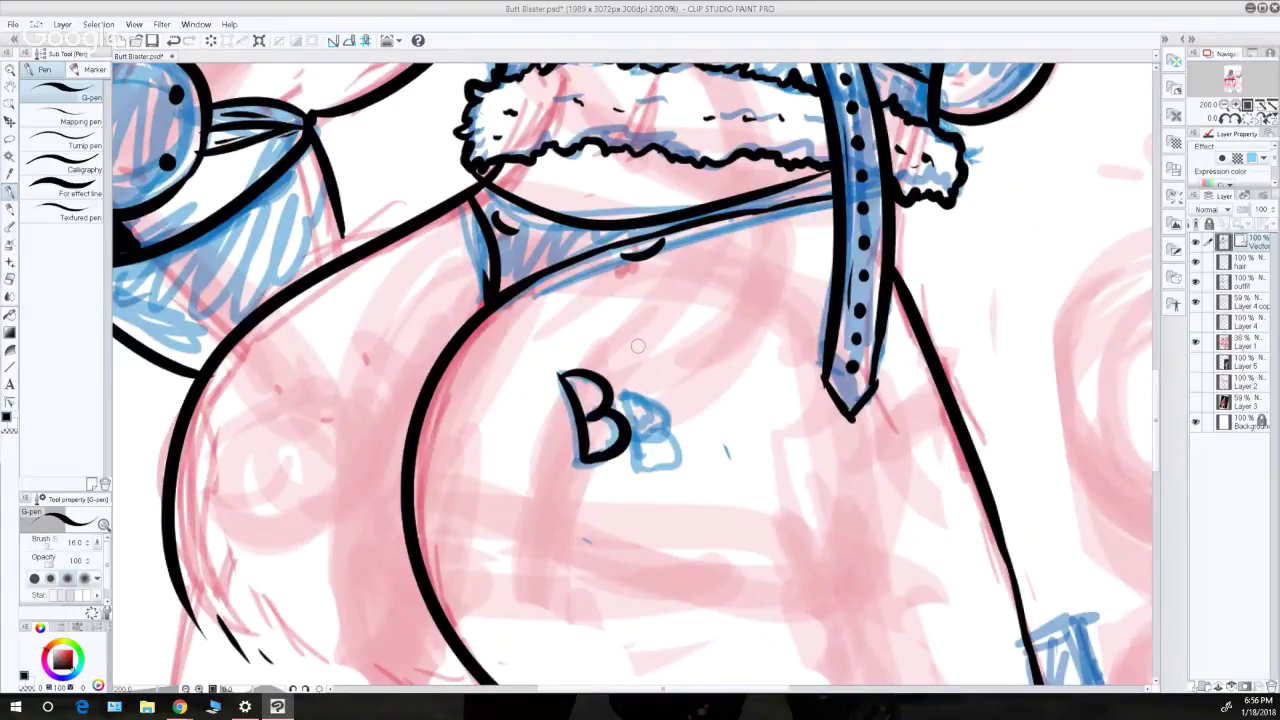
- Ink the second letter B and add a period after each letter so the lettering reads "B.B."
{"action": "mouse_move", "coordinate": [640, 400]}
{"action": "left_mouse_down"}
{"action": "mouse_move", "coordinate": [656, 470]}
{"action": "mouse_move", "coordinate": [655, 440]}
{"action": "left_mouse_up"}
{"action": "key", "text": "ctrl+z"}
{"action": "key", "text": "ctrl+z"}
{"action": "key", "text": "ctrl+z"}
{"action": "key", "text": "ctrl+z"}
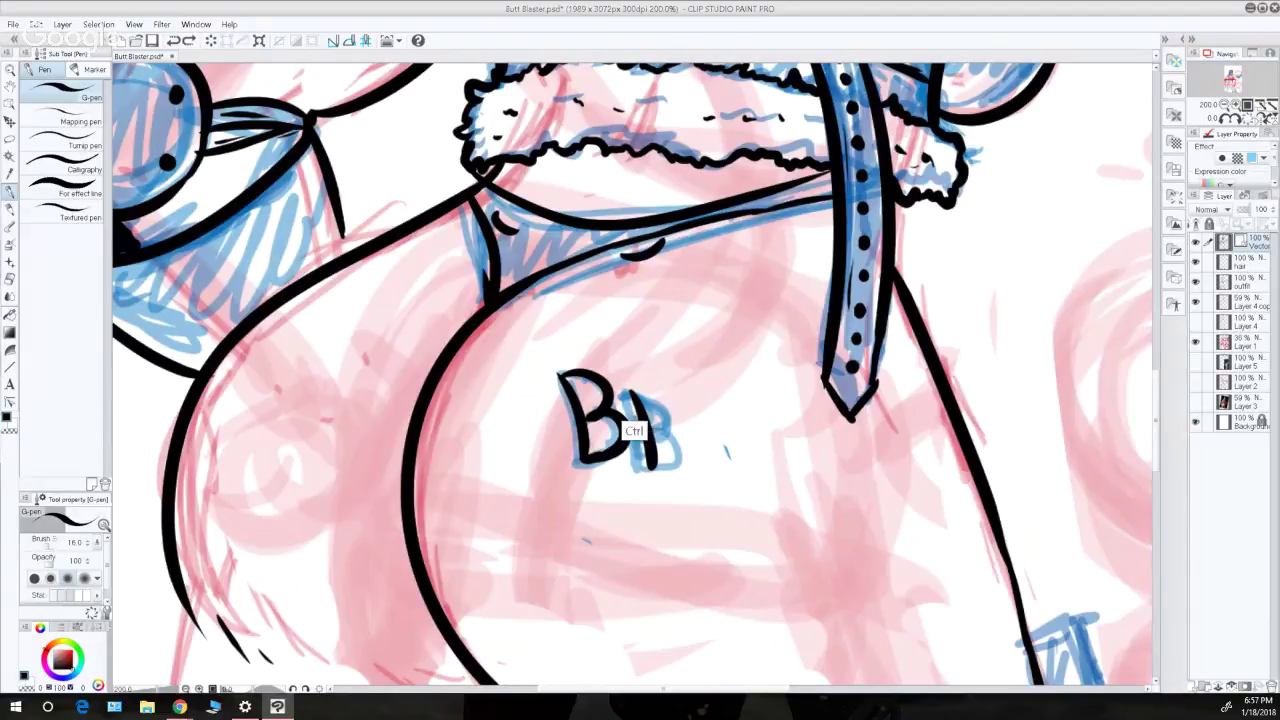
{"action": "key", "text": "ctrl+y"}
{"action": "key", "text": "ctrl+y"}
{"action": "key", "text": "ctrl+z"}
{"action": "key", "text": "ctrl+z"}
{"action": "key", "text": "ctrl+y"}
{"action": "key", "text": "ctrl+y"}
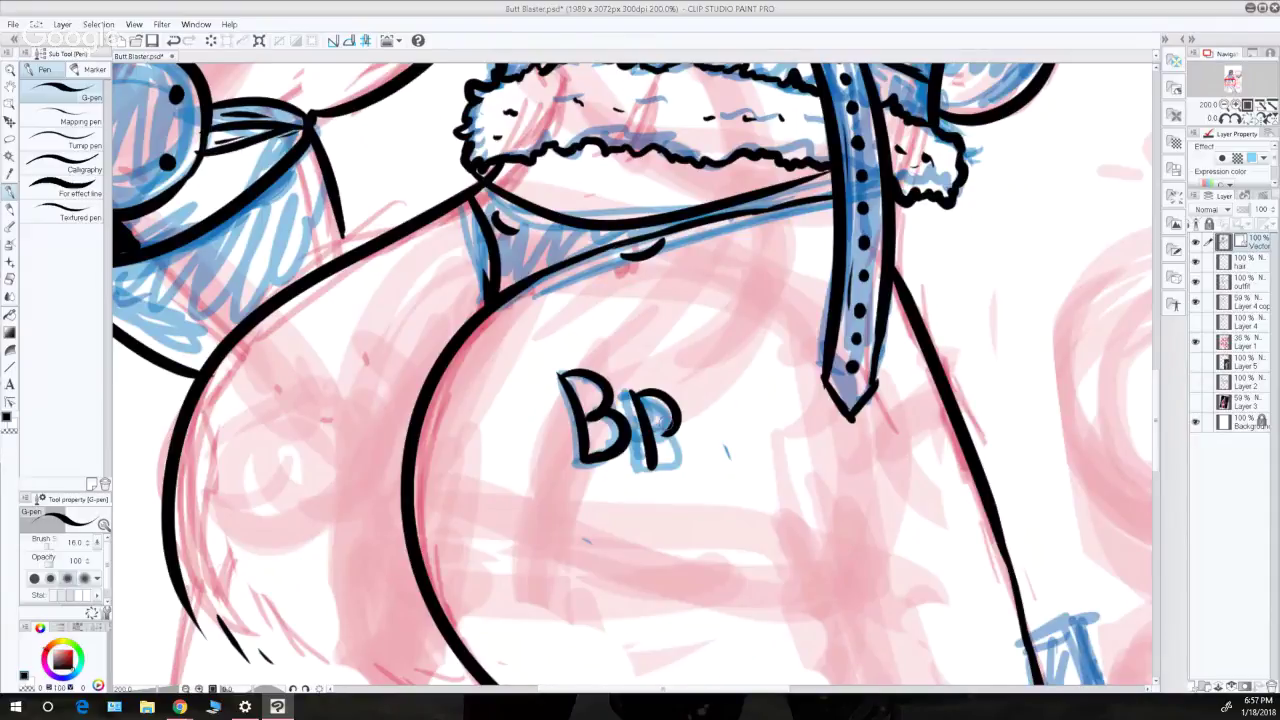
{"action": "key", "text": "ctrl+z"}
{"action": "key", "text": "ctrl+z"}
{"action": "left_click_drag", "start_coordinate": [646, 392], "coordinate": [650, 465]}
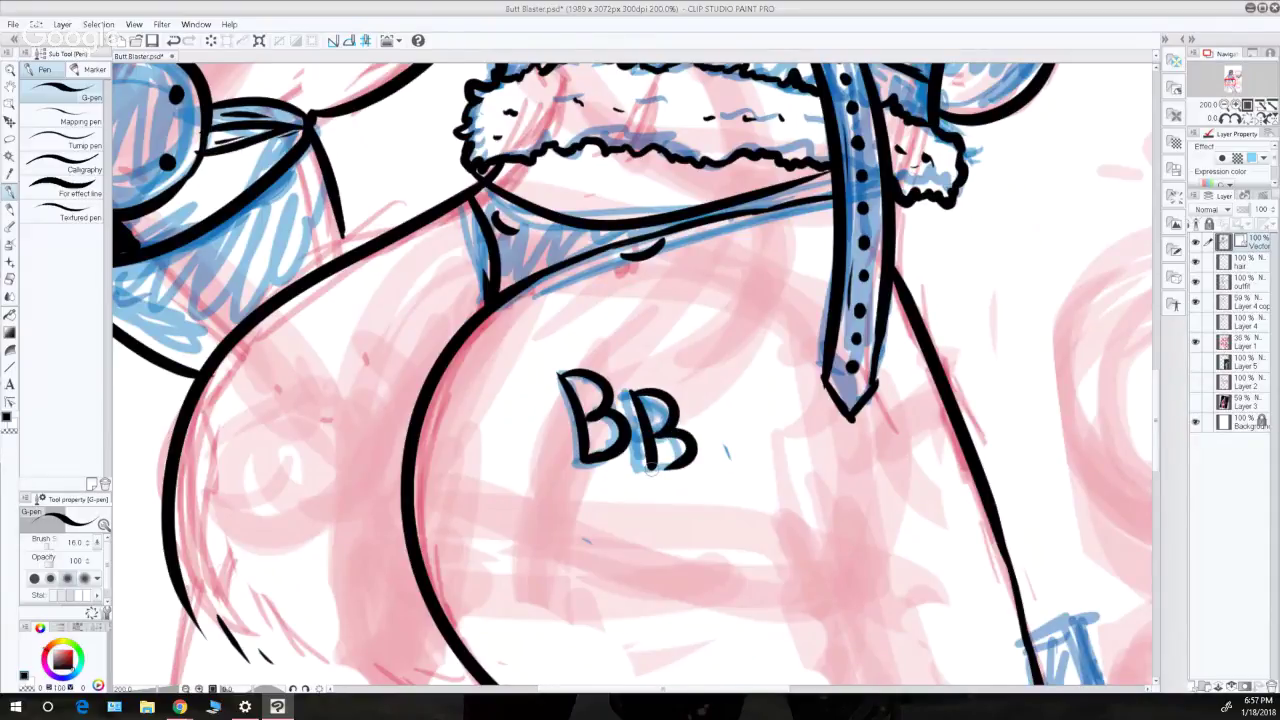
{"action": "left_click", "coordinate": [628, 460]}
{"action": "left_click", "coordinate": [700, 467]}
- Ink the far leg's outer contour from the buttock down to the knee with the G-pen
{"action": "left_click", "coordinate": [9, 69]}
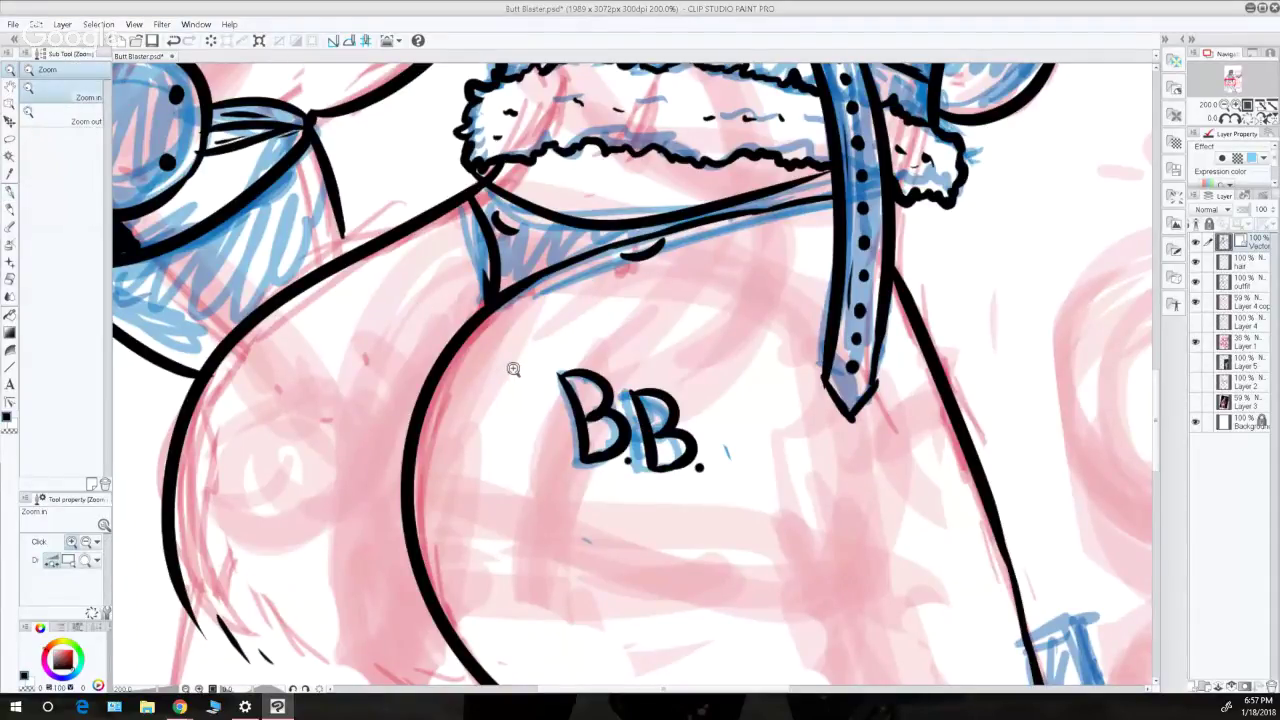
{"action": "scroll", "coordinate": [513, 369], "scroll_direction": "down", "scroll_amount": 4}
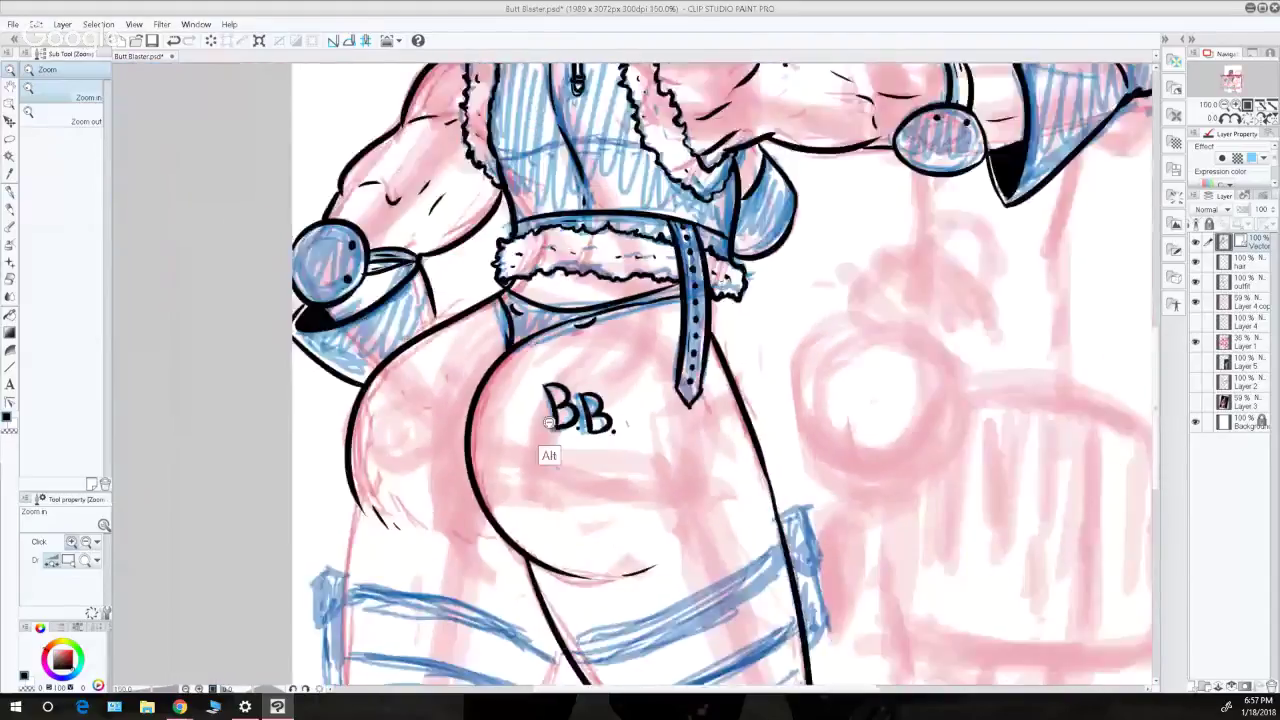
{"action": "left_click_drag", "start_coordinate": [1149, 304], "coordinate": [1150, 368]}
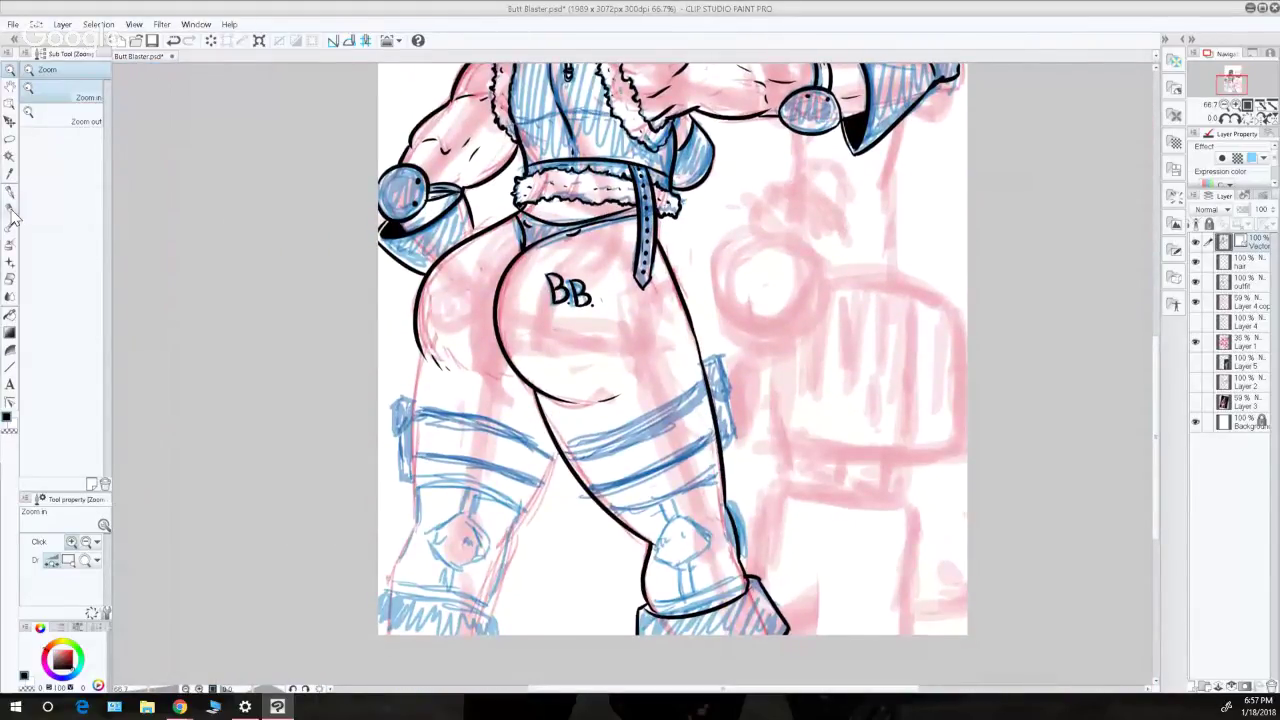
{"action": "left_click", "coordinate": [10, 192]}
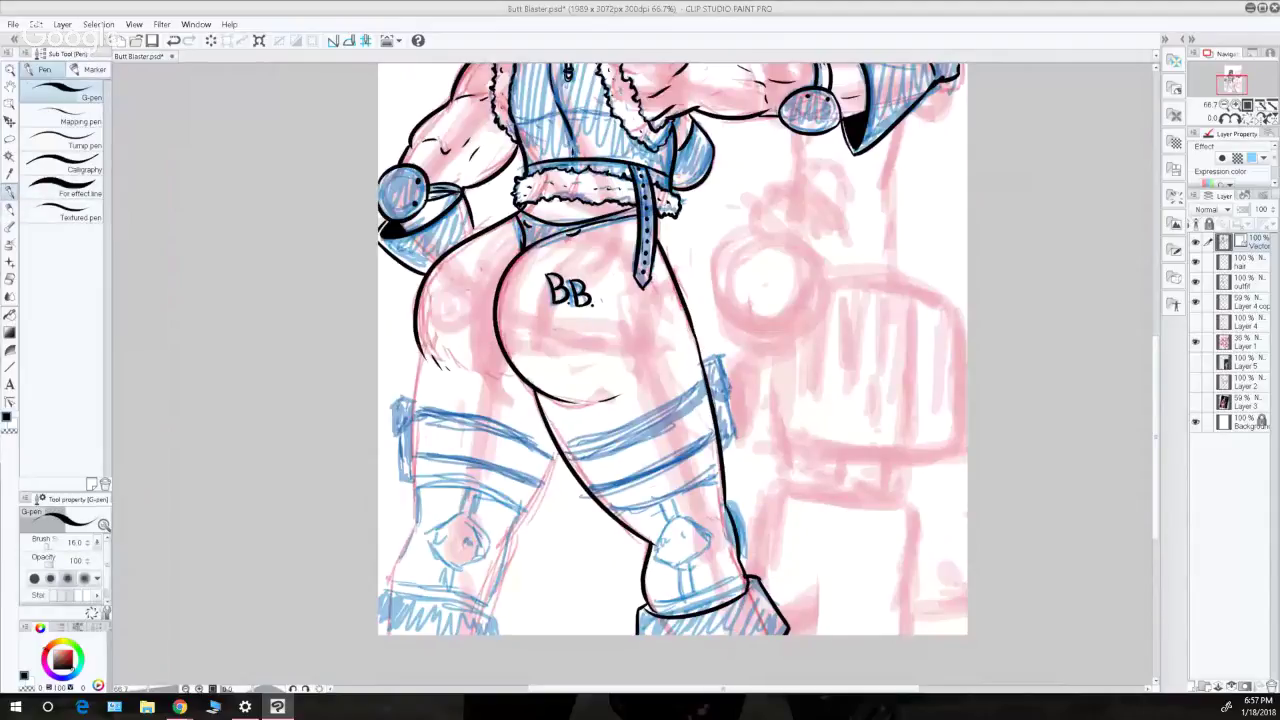
{"action": "left_click_drag", "start_coordinate": [422, 350], "coordinate": [417, 530]}
{"action": "key", "text": "ctrl+z"}
{"action": "left_click_drag", "start_coordinate": [421, 352], "coordinate": [416, 506]}
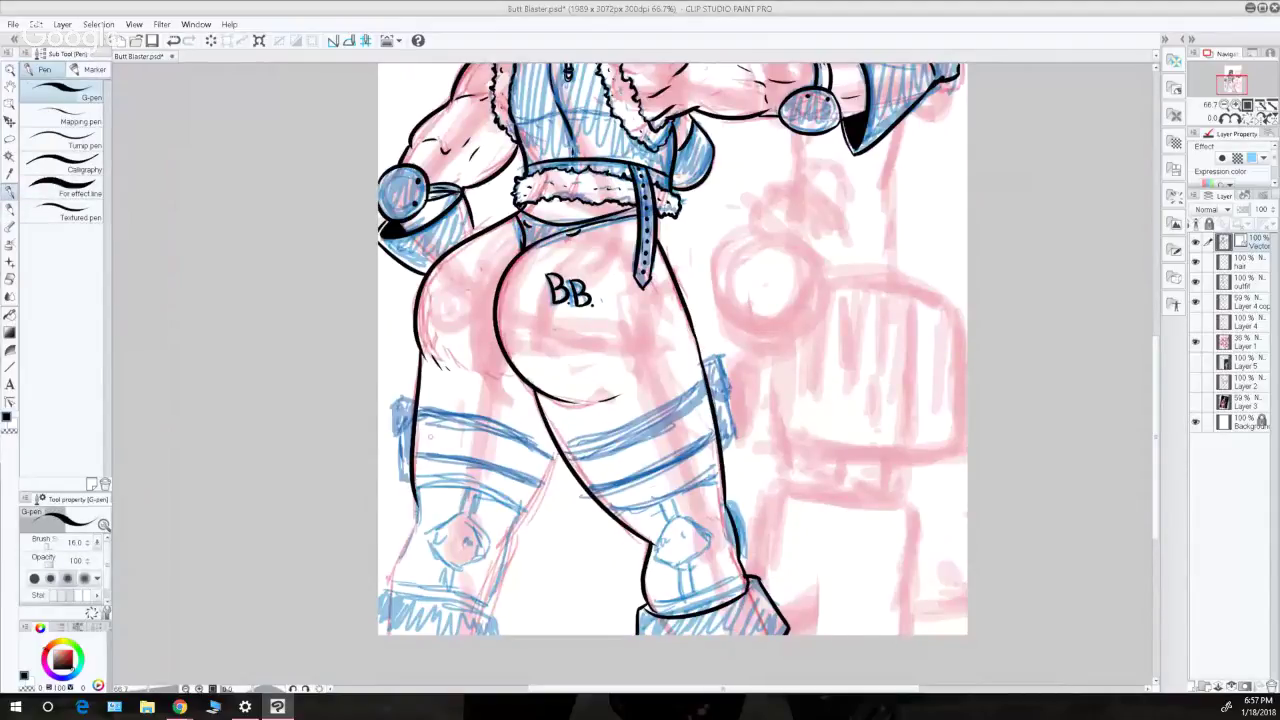
- Ink the far leg's inner contour and extend its outer contour down to the canvas's lower edge
{"action": "left_click_drag", "start_coordinate": [558, 440], "coordinate": [516, 546]}
{"action": "key", "text": "ctrl+z"}
{"action": "left_click_drag", "start_coordinate": [558, 430], "coordinate": [512, 542]}
{"action": "left_click_drag", "start_coordinate": [419, 497], "coordinate": [382, 634]}
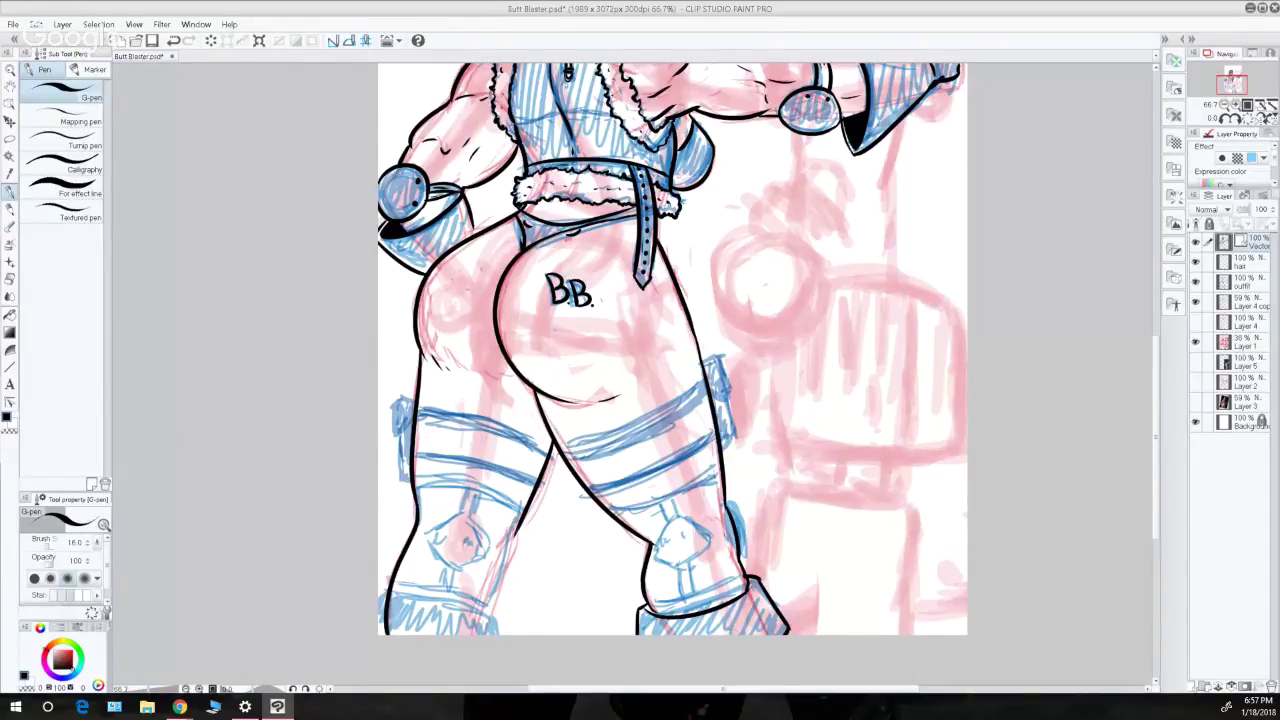
{"action": "left_click_drag", "start_coordinate": [516, 530], "coordinate": [476, 659]}
{"action": "key", "text": "ctrl+z"}
{"action": "left_click_drag", "start_coordinate": [726, 507], "coordinate": [736, 551]}
{"action": "key", "text": "ctrl+z"}
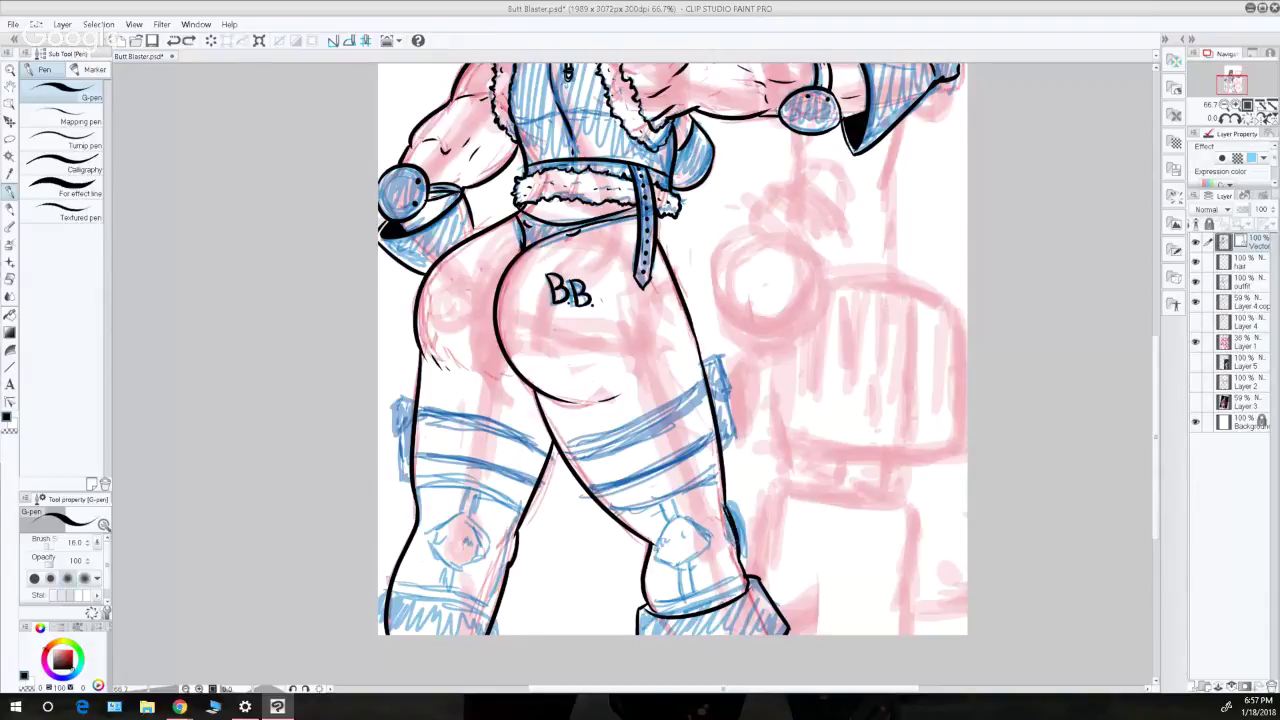
- Ink the double curved edge of the boot top across the near leg just above the knee pad
{"action": "left_click_drag", "start_coordinate": [607, 510], "coordinate": [717, 470]}
{"action": "key", "text": "ctrl+z"}
{"action": "left_click_drag", "start_coordinate": [606, 510], "coordinate": [717, 468]}
{"action": "key", "text": "ctrl+z"}
{"action": "left_click_drag", "start_coordinate": [606, 508], "coordinate": [719, 462]}
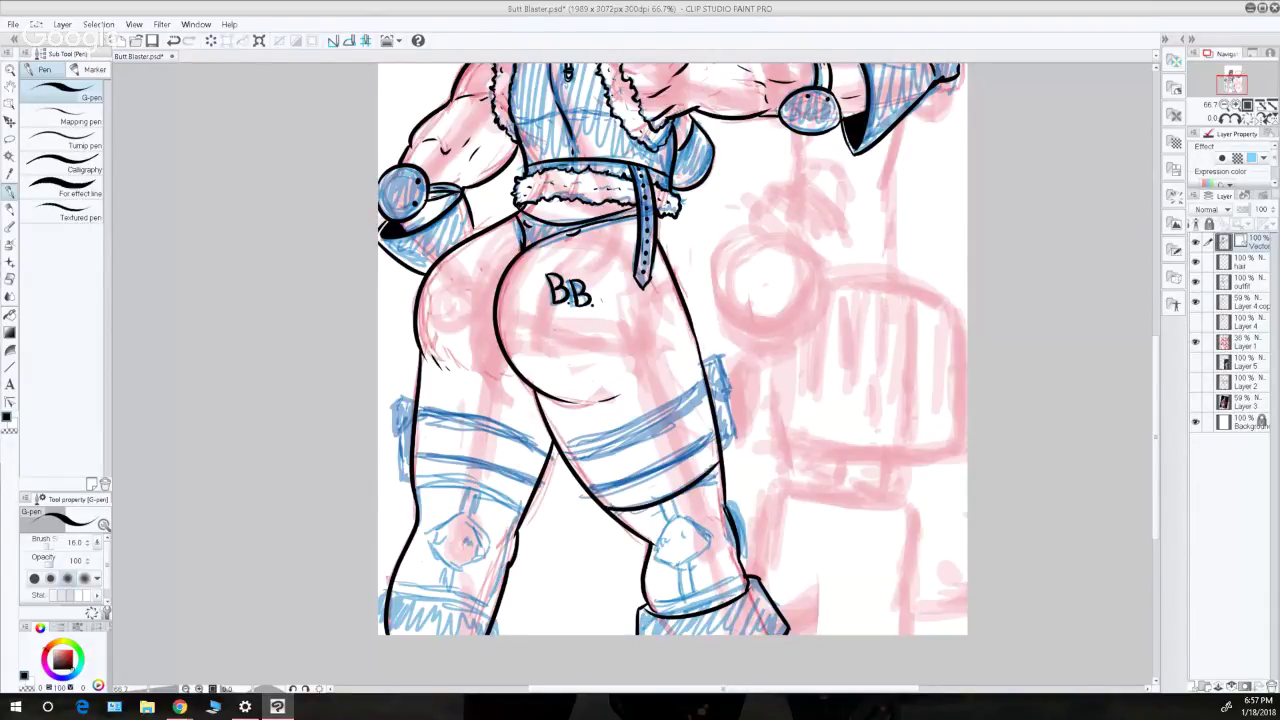
{"action": "left_click_drag", "start_coordinate": [600, 508], "coordinate": [722, 454]}
{"action": "key", "text": "ctrl+z"}
{"action": "left_click_drag", "start_coordinate": [646, 500], "coordinate": [719, 461]}
{"action": "left_click_drag", "start_coordinate": [615, 523], "coordinate": [730, 481]}
{"action": "key", "text": "ctrl+z"}
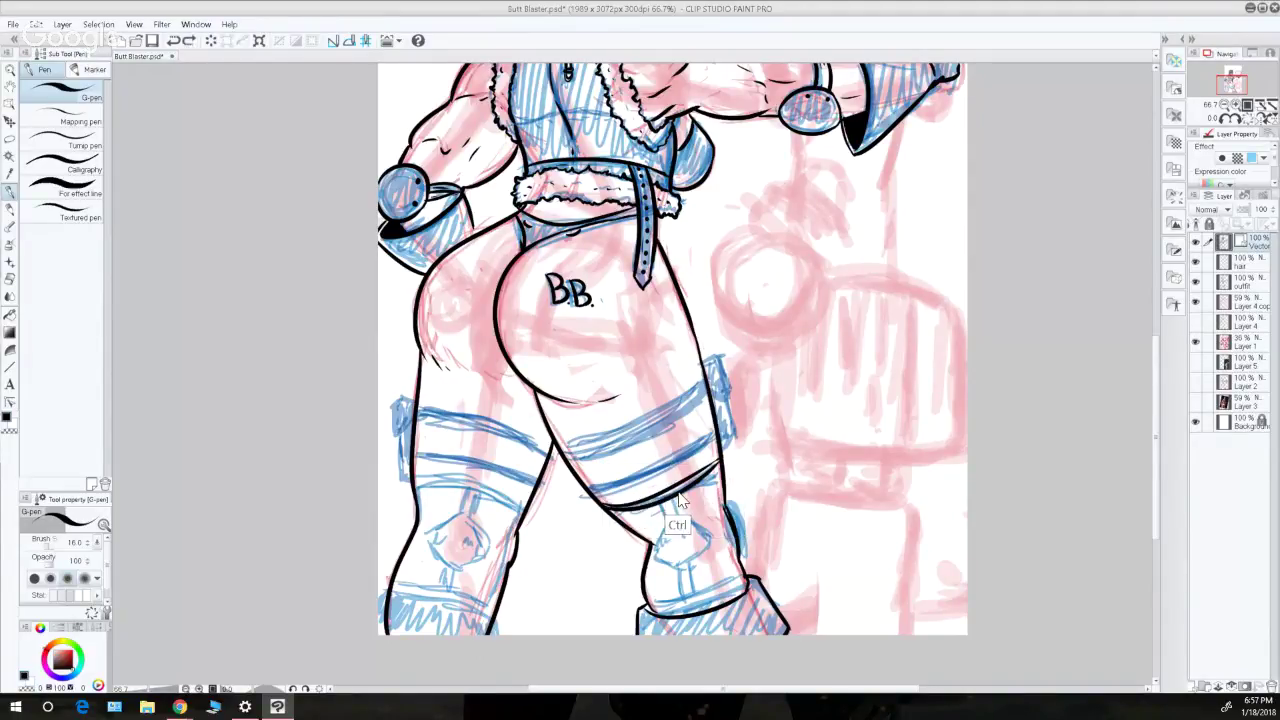
- Ink the two short strap lines linking the near leg's boot top to the round knee pad
{"action": "mouse_move", "coordinate": [661, 503]}
{"action": "left_mouse_down"}
{"action": "mouse_move", "coordinate": [680, 519]}
{"action": "mouse_move", "coordinate": [655, 546]}
{"action": "left_mouse_up"}
{"action": "key", "text": "ctrl+z"}
{"action": "key", "text": "ctrl+z"}
{"action": "key", "text": "ctrl+z"}
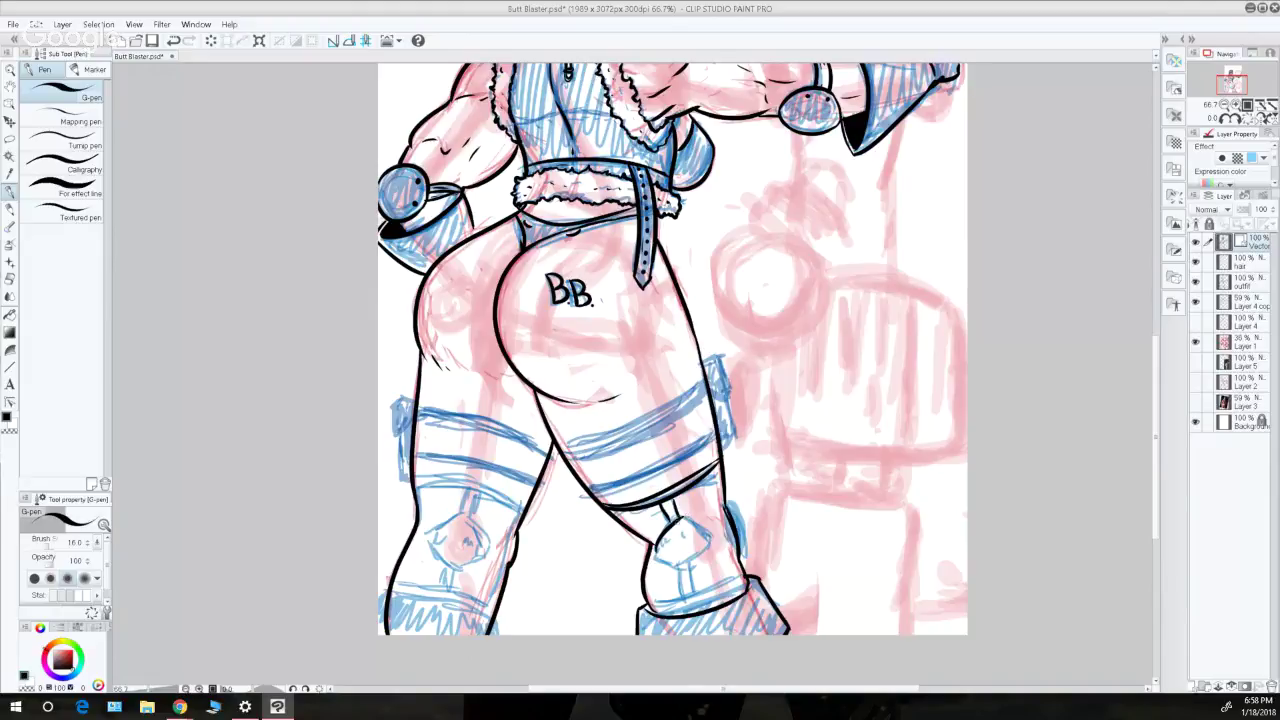
{"action": "key", "text": "ctrl+z"}
- Ink the near leg's round knee pad with small inner marks and the short strap lines below it
{"action": "left_click_drag", "start_coordinate": [664, 520], "coordinate": [668, 545]}
{"action": "left_click_drag", "start_coordinate": [670, 533], "coordinate": [672, 543]}
{"action": "left_click_drag", "start_coordinate": [674, 531], "coordinate": [682, 540]}
{"action": "mouse_move", "coordinate": [684, 531]}
{"action": "left_mouse_down"}
{"action": "mouse_move", "coordinate": [668, 546]}
{"action": "mouse_move", "coordinate": [695, 539]}
{"action": "mouse_move", "coordinate": [679, 602]}
{"action": "mouse_move", "coordinate": [694, 596]}
{"action": "left_mouse_up"}
{"action": "key", "text": "ctrl+z"}
{"action": "key", "text": "ctrl+z"}
{"action": "key", "text": "ctrl+z"}
{"action": "key", "text": "ctrl+z"}
{"action": "key", "text": "ctrl+z"}
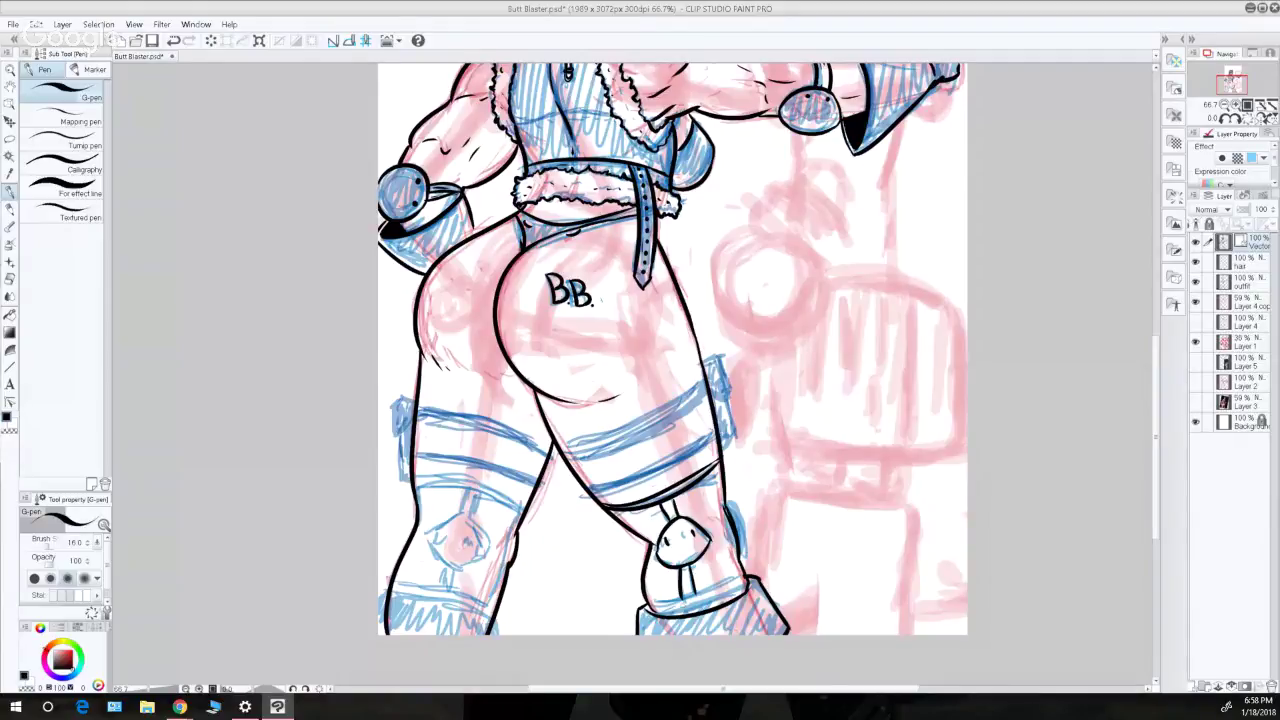
- Ink the curved band lines across the near leg just above the flared boot cuff
{"action": "left_click_drag", "start_coordinate": [646, 603], "coordinate": [745, 575]}
{"action": "key", "text": "ctrl+z"}
{"action": "key", "text": "ctrl+z"}
{"action": "left_click_drag", "start_coordinate": [646, 604], "coordinate": [743, 575]}
{"action": "left_click_drag", "start_coordinate": [652, 612], "coordinate": [745, 590]}
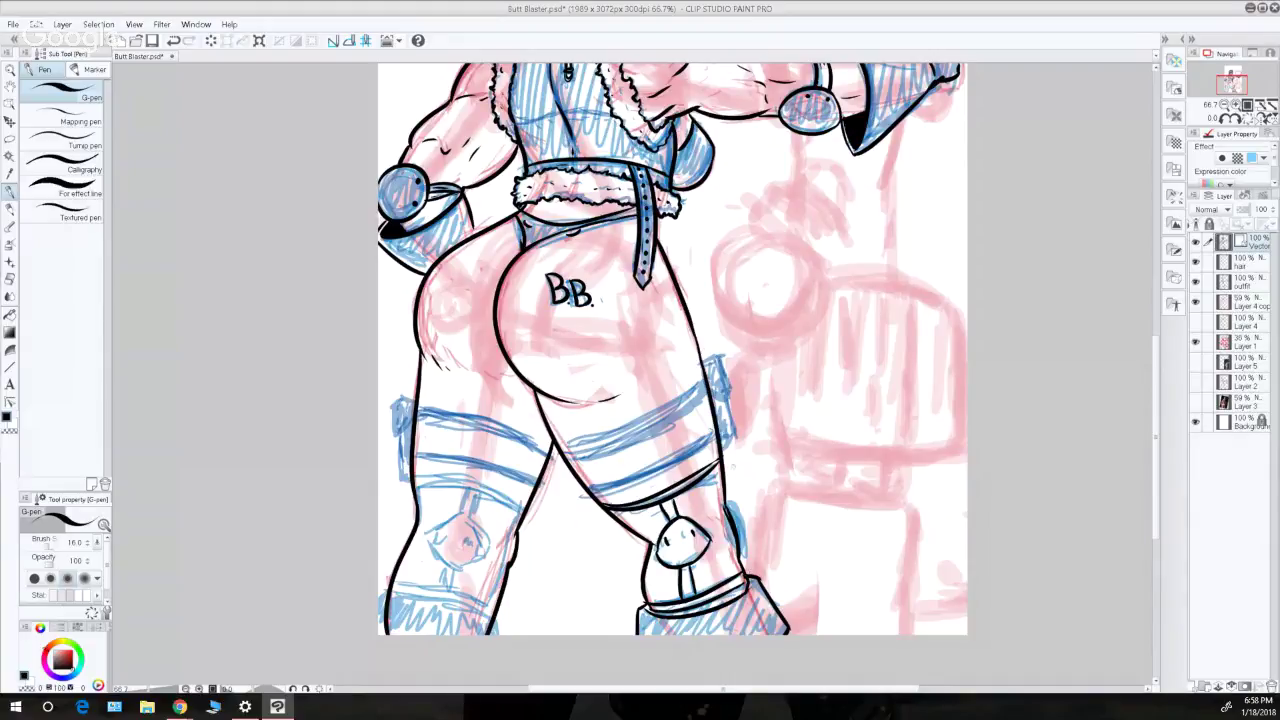
- Ink the side pad on the near knee's outer edge and touch up the boot top's outer end
{"action": "left_click_drag", "start_coordinate": [728, 510], "coordinate": [734, 556]}
{"action": "key", "text": "ctrl+z"}
{"action": "left_click_drag", "start_coordinate": [728, 506], "coordinate": [740, 561]}
{"action": "key", "text": "ctrl+z"}
{"action": "key", "text": "ctrl+z"}
{"action": "left_click_drag", "start_coordinate": [709, 474], "coordinate": [719, 465]}
{"action": "key", "text": "ctrl+z"}
{"action": "key", "text": "ctrl+y"}
- Lower the opacity of Layer 4 copy to 28% and Layer 1 to 17%, and reselect the vector layer
{"action": "left_click_drag", "start_coordinate": [1156, 405], "coordinate": [1136, 325]}
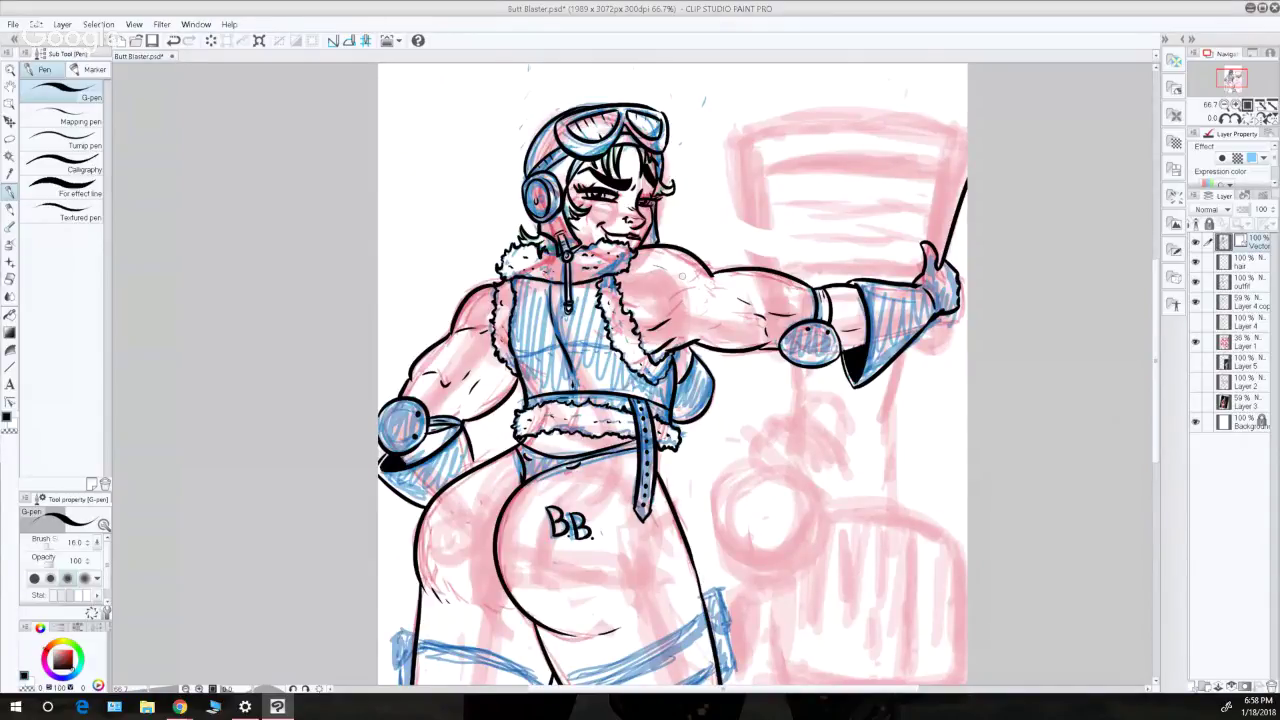
{"action": "left_click", "coordinate": [1250, 304]}
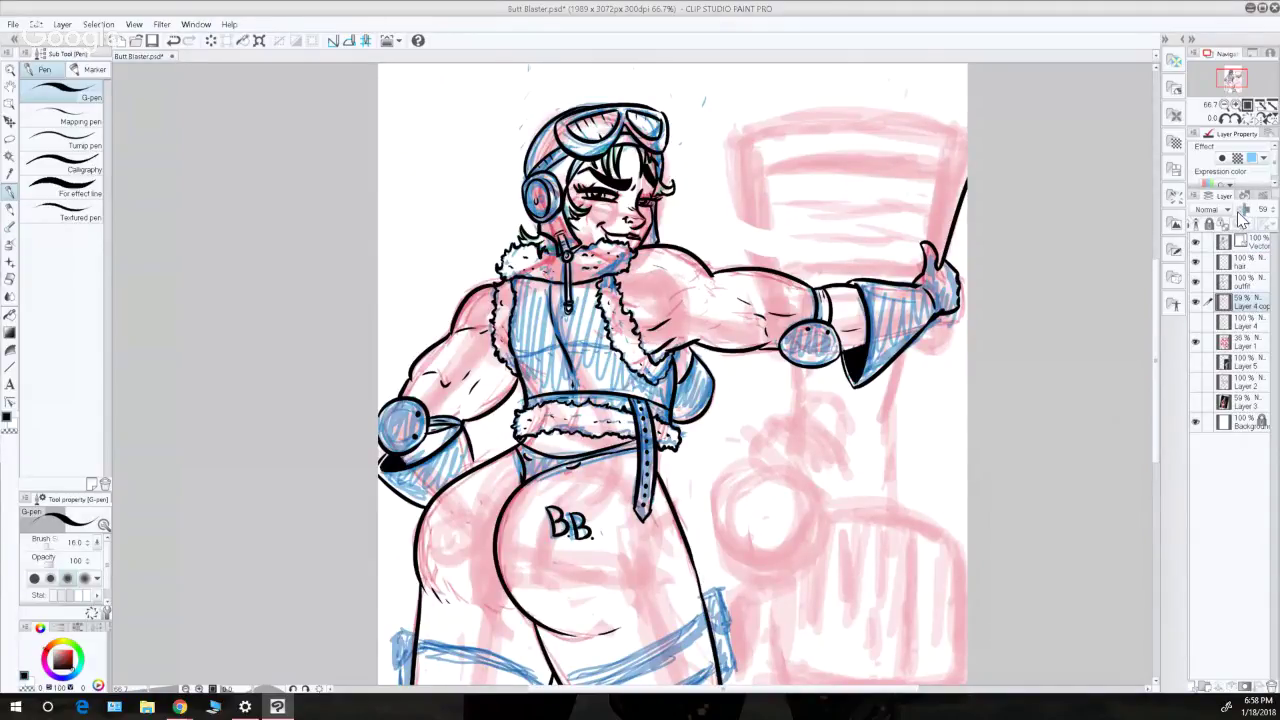
{"action": "left_click_drag", "start_coordinate": [1241, 218], "coordinate": [1236, 218]}
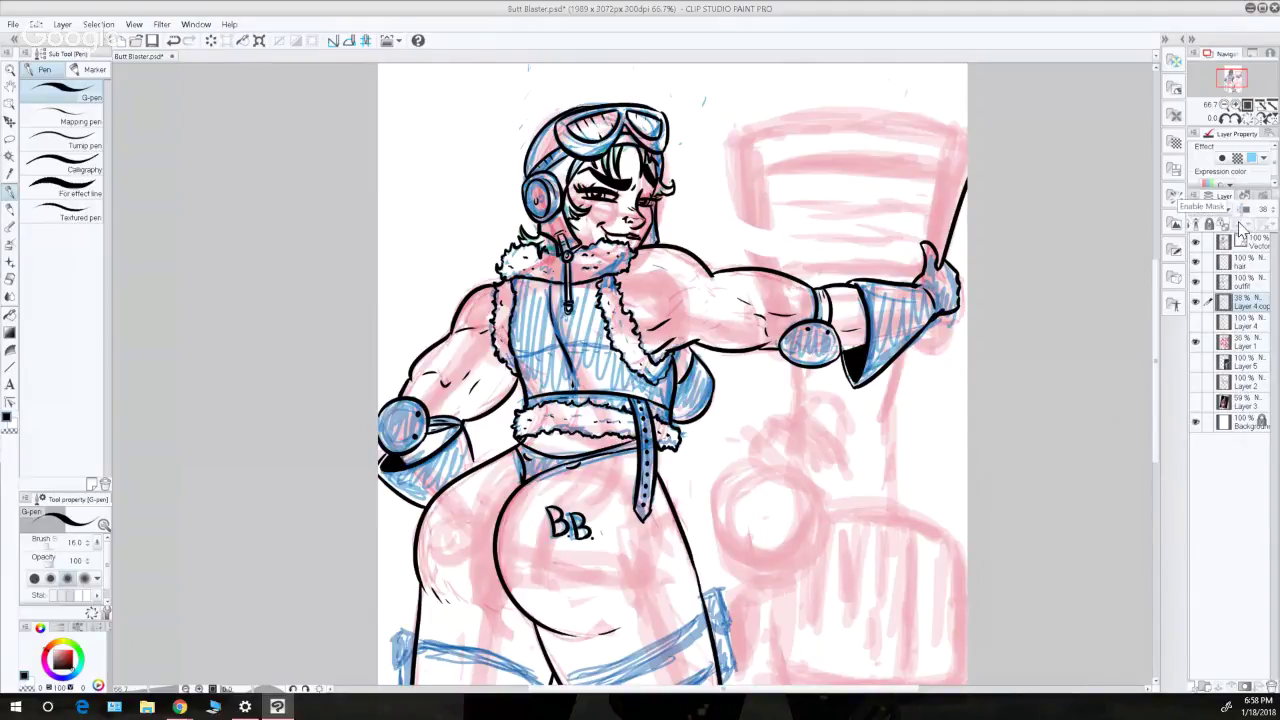
{"action": "left_click", "coordinate": [1243, 218]}
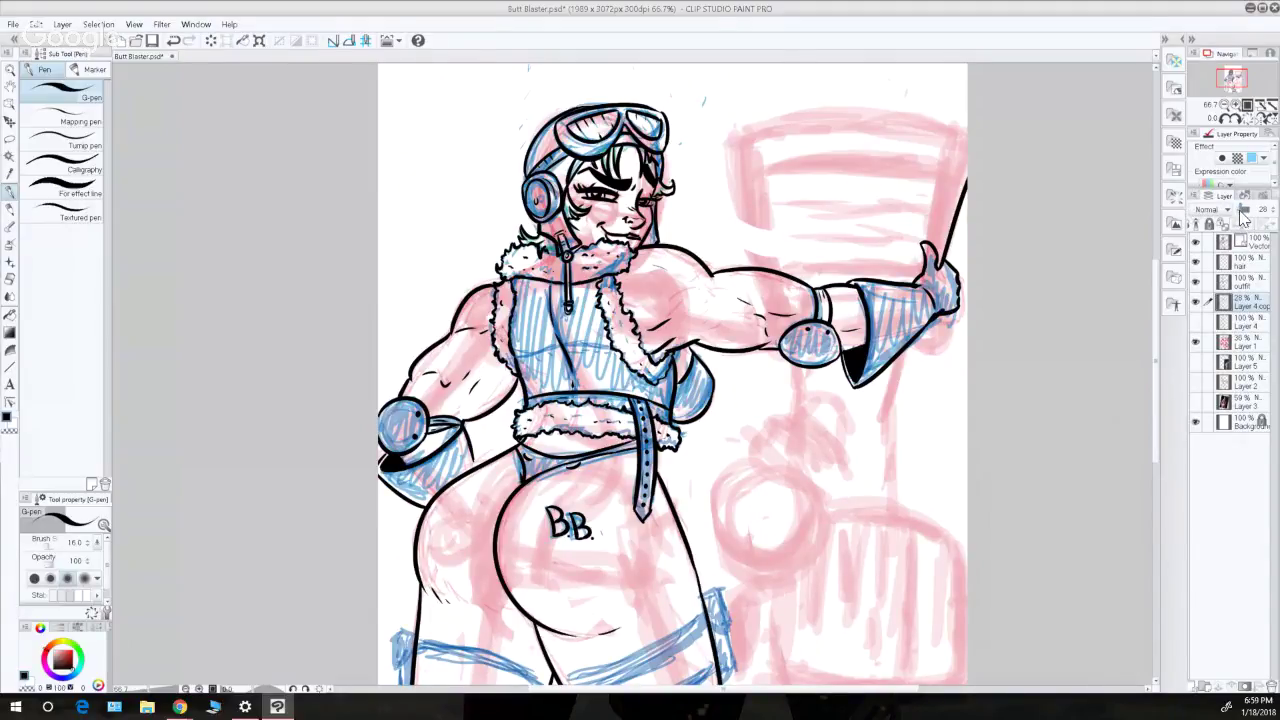
{"action": "left_click", "coordinate": [1245, 346]}
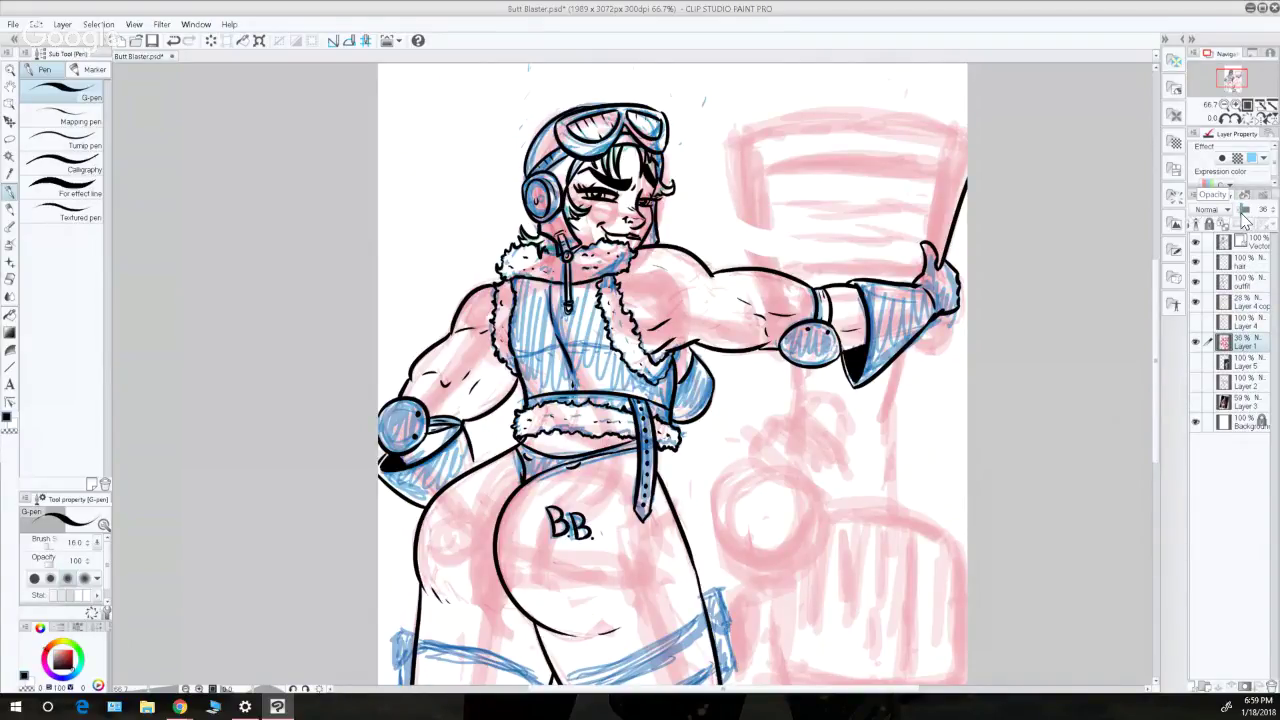
{"action": "left_click", "coordinate": [1241, 212]}
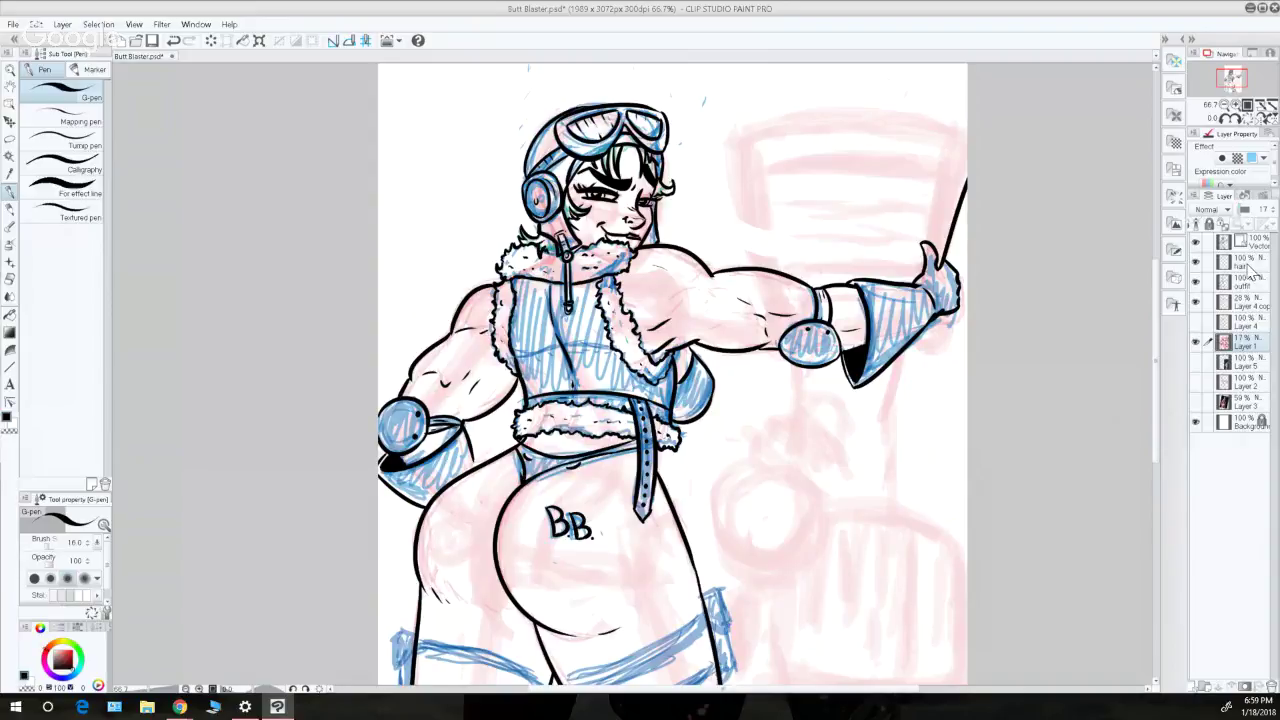
{"action": "left_click", "coordinate": [1254, 244]}
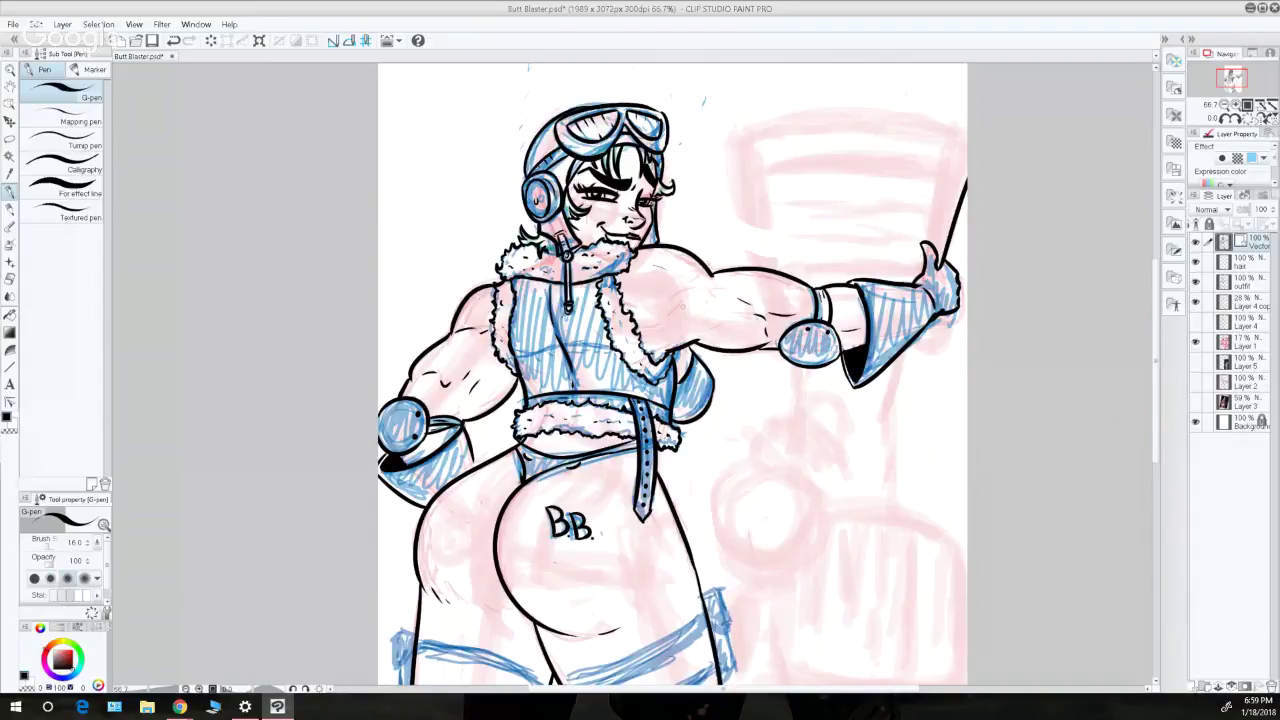
- Ink muscle definition lines on the outstretched arm's shoulder beside the vest's fur trim
{"action": "key", "text": "ctrl+z"}
{"action": "left_click_drag", "start_coordinate": [650, 354], "coordinate": [659, 343]}
{"action": "left_click_drag", "start_coordinate": [654, 266], "coordinate": [676, 274]}
{"action": "left_click_drag", "start_coordinate": [665, 321], "coordinate": [705, 279]}
{"action": "key", "text": "ctrl+z"}
{"action": "mouse_move", "coordinate": [662, 364]}
{"action": "left_mouse_down"}
{"action": "mouse_move", "coordinate": [673, 320]}
{"action": "mouse_move", "coordinate": [704, 293]}
{"action": "left_mouse_up"}
{"action": "mouse_move", "coordinate": [662, 263]}
{"action": "left_mouse_down"}
{"action": "mouse_move", "coordinate": [701, 287]}
{"action": "mouse_move", "coordinate": [657, 313]}
{"action": "left_mouse_up"}
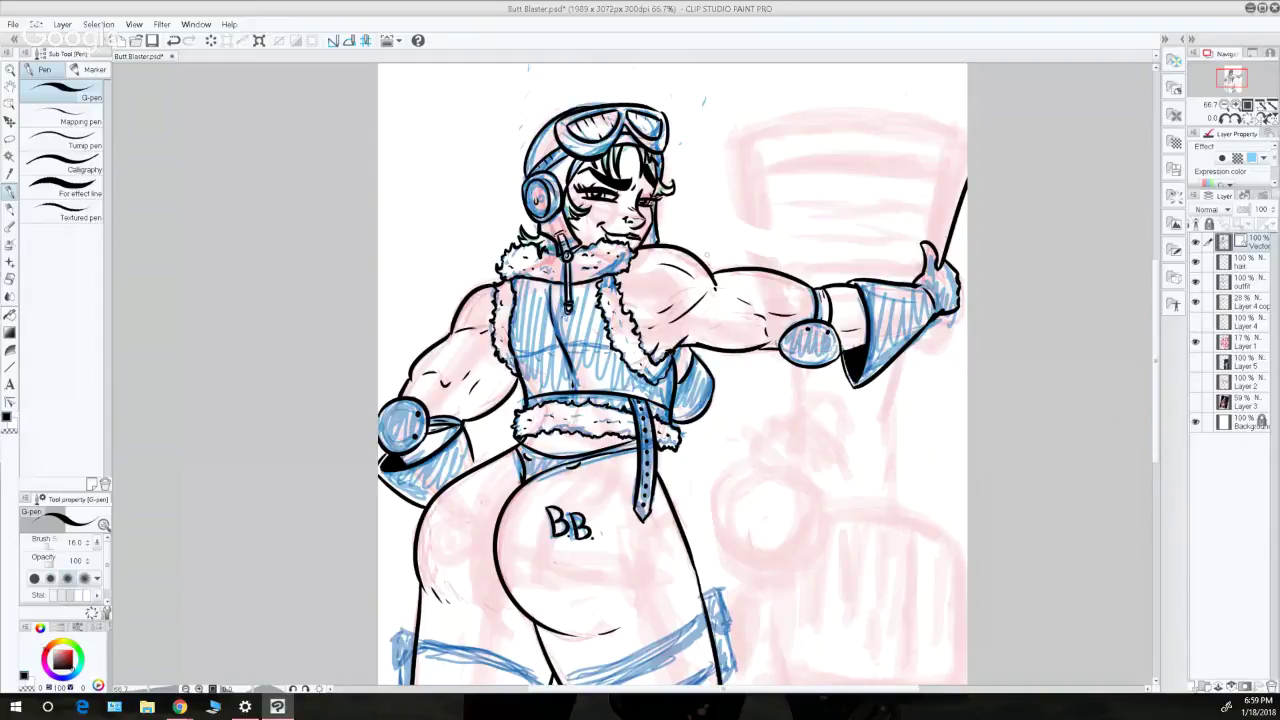
{"action": "left_click_drag", "start_coordinate": [473, 455], "coordinate": [478, 467]}
- Ink the upper and lower edges of the upper strap around the near thigh
{"action": "left_click_drag", "start_coordinate": [1153, 391], "coordinate": [1156, 476]}
{"action": "left_click_drag", "start_coordinate": [557, 474], "coordinate": [706, 408]}
{"action": "key", "text": "ctrl+z"}
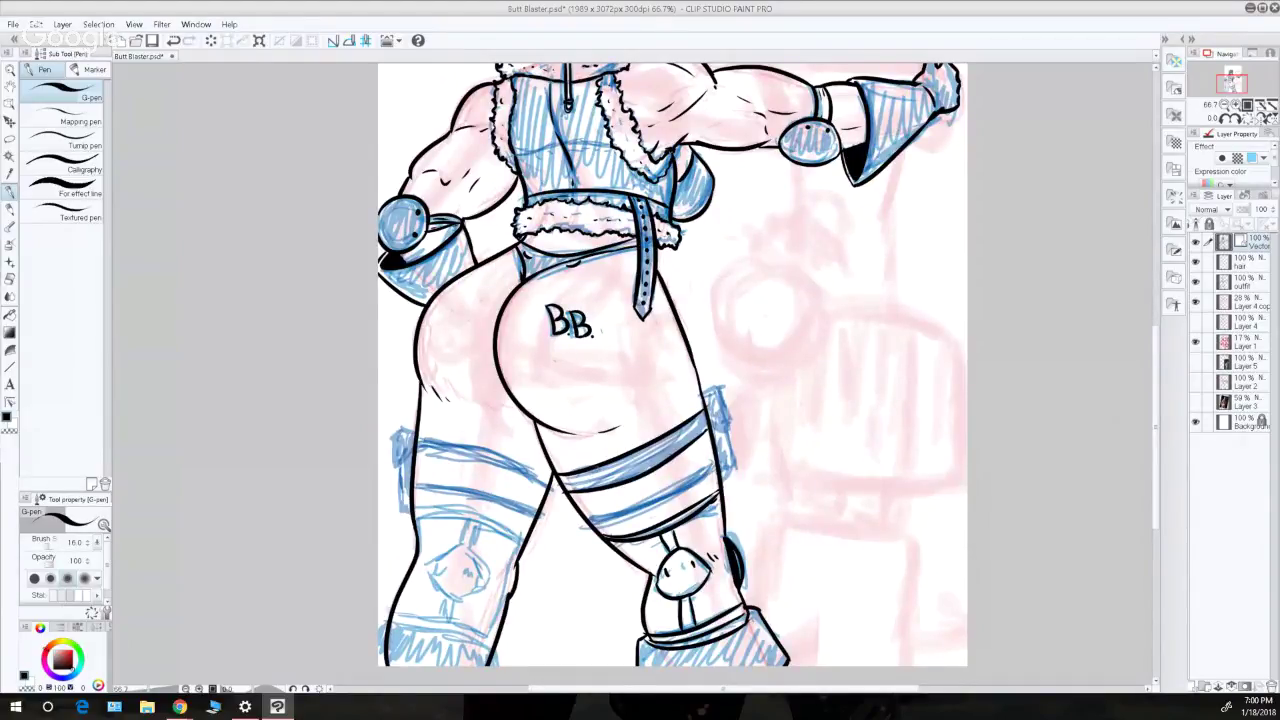
- Ink the loop and row of holes on the upper thigh strap and outline the pouch at its outer end
{"action": "mouse_move", "coordinate": [590, 464]}
{"action": "left_mouse_down"}
{"action": "mouse_move", "coordinate": [603, 492]}
{"action": "mouse_move", "coordinate": [600, 460]}
{"action": "mouse_move", "coordinate": [612, 491]}
{"action": "left_mouse_up"}
{"action": "key", "text": "ctrl+z"}
{"action": "key", "text": "ctrl+z"}
{"action": "key", "text": "ctrl+z"}
{"action": "left_click_drag", "start_coordinate": [597, 493], "coordinate": [606, 495]}
{"action": "key", "text": "ctrl+z"}
{"action": "key", "text": "ctrl+y"}
{"action": "key", "text": "ctrl+z"}
{"action": "key", "text": "ctrl+y"}
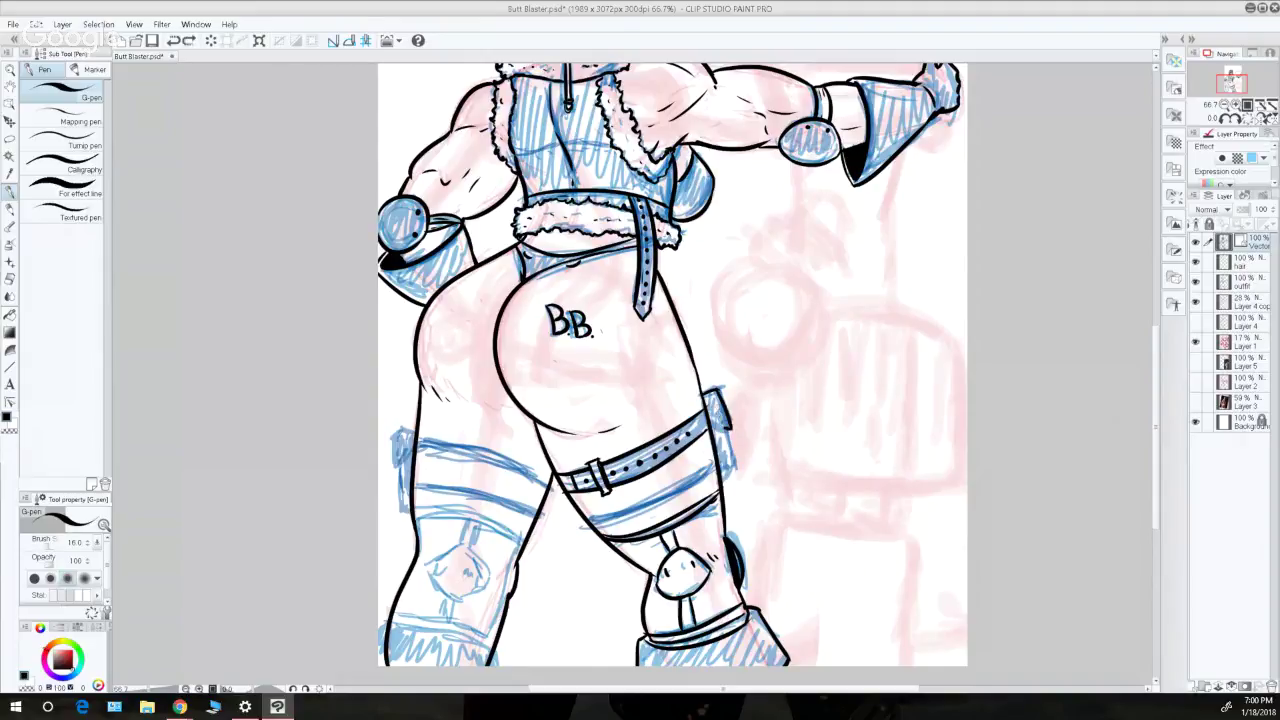
{"action": "left_click_drag", "start_coordinate": [733, 462], "coordinate": [723, 476]}
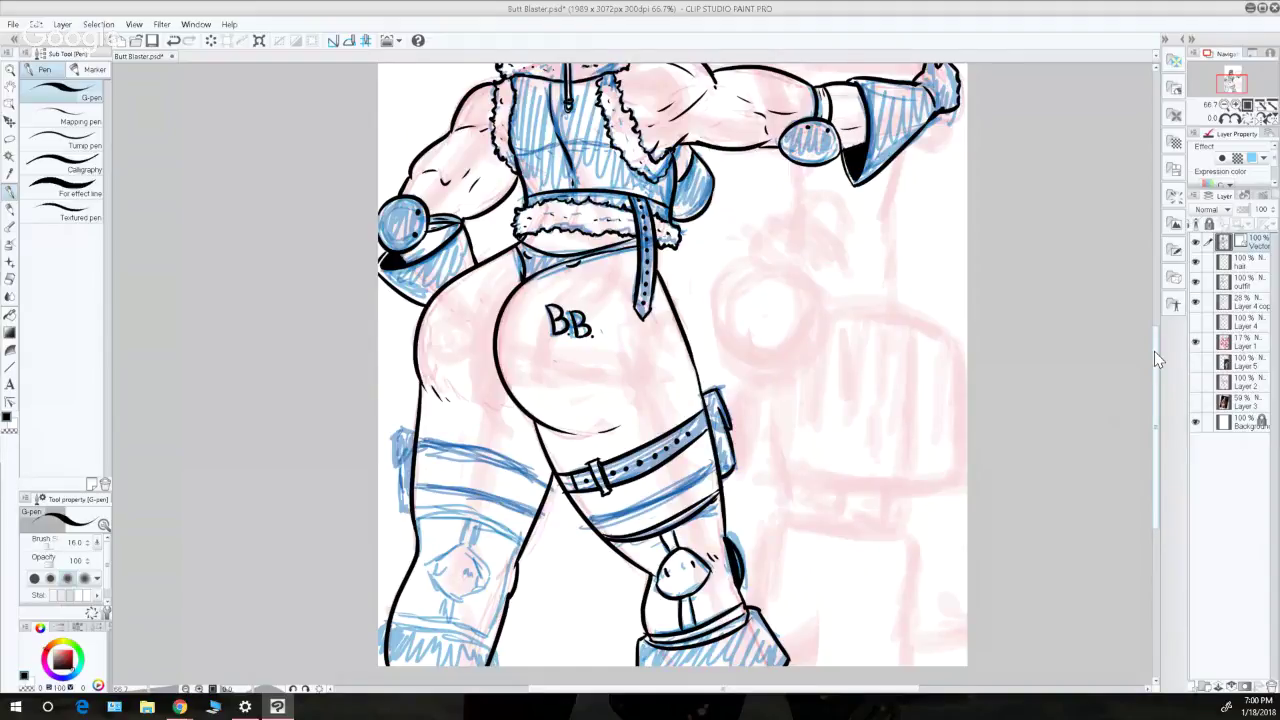
- Ink the edges of the lower strap around the near leg just above the boot top
{"action": "left_click_drag", "start_coordinate": [1155, 351], "coordinate": [1158, 297]}
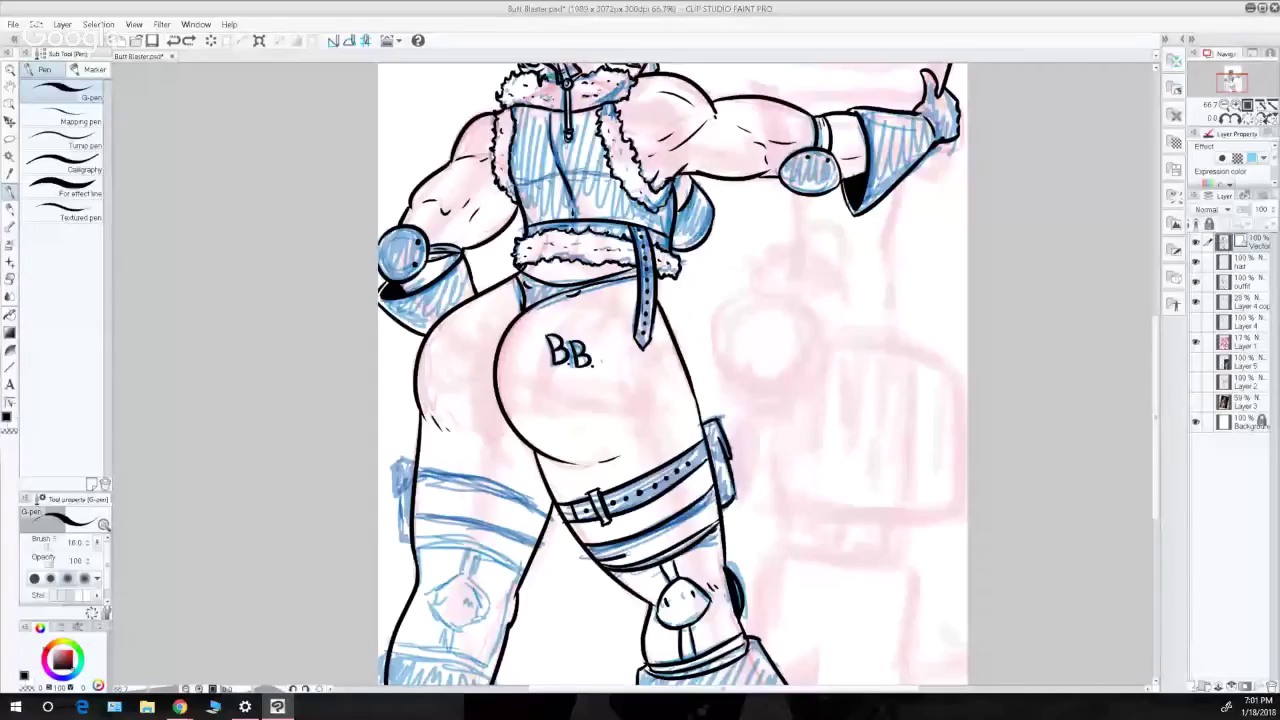
{"action": "key", "text": "ctrl+z"}
{"action": "left_click_drag", "start_coordinate": [592, 557], "coordinate": [716, 508]}
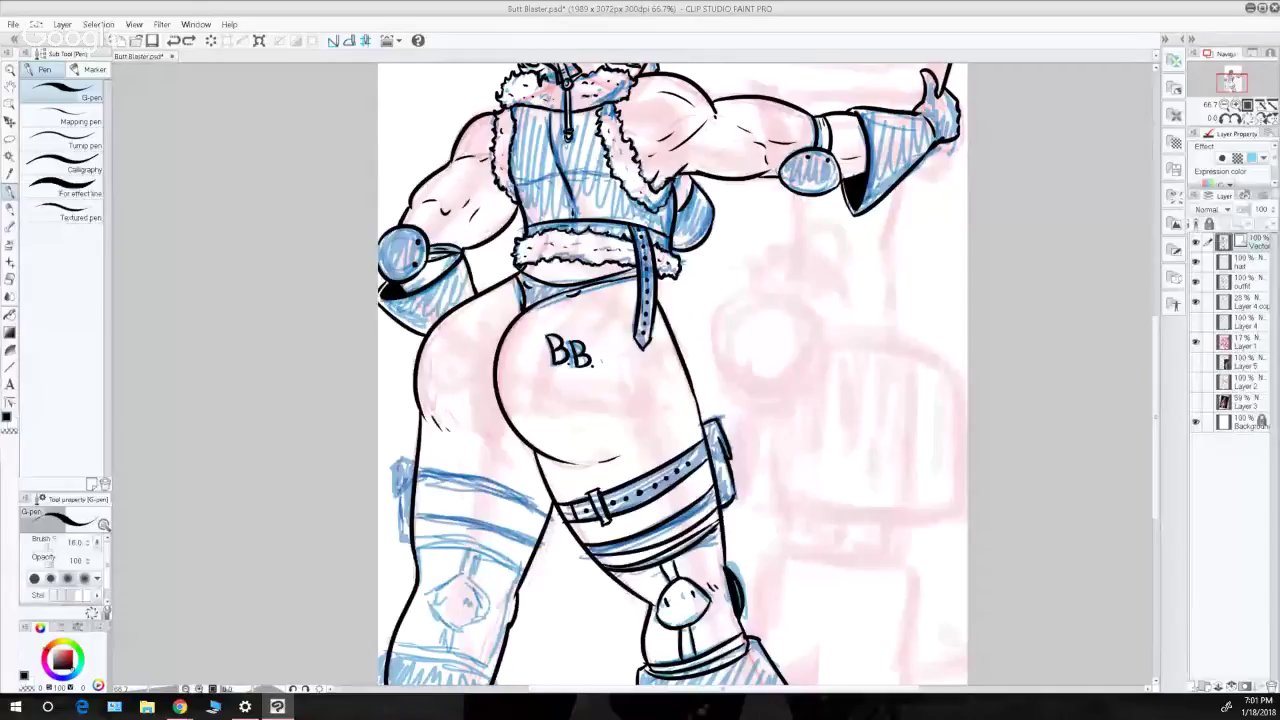
{"action": "key", "text": "ctrl+y"}
{"action": "key", "text": "ctrl+z"}
{"action": "key", "text": "ctrl+y"}
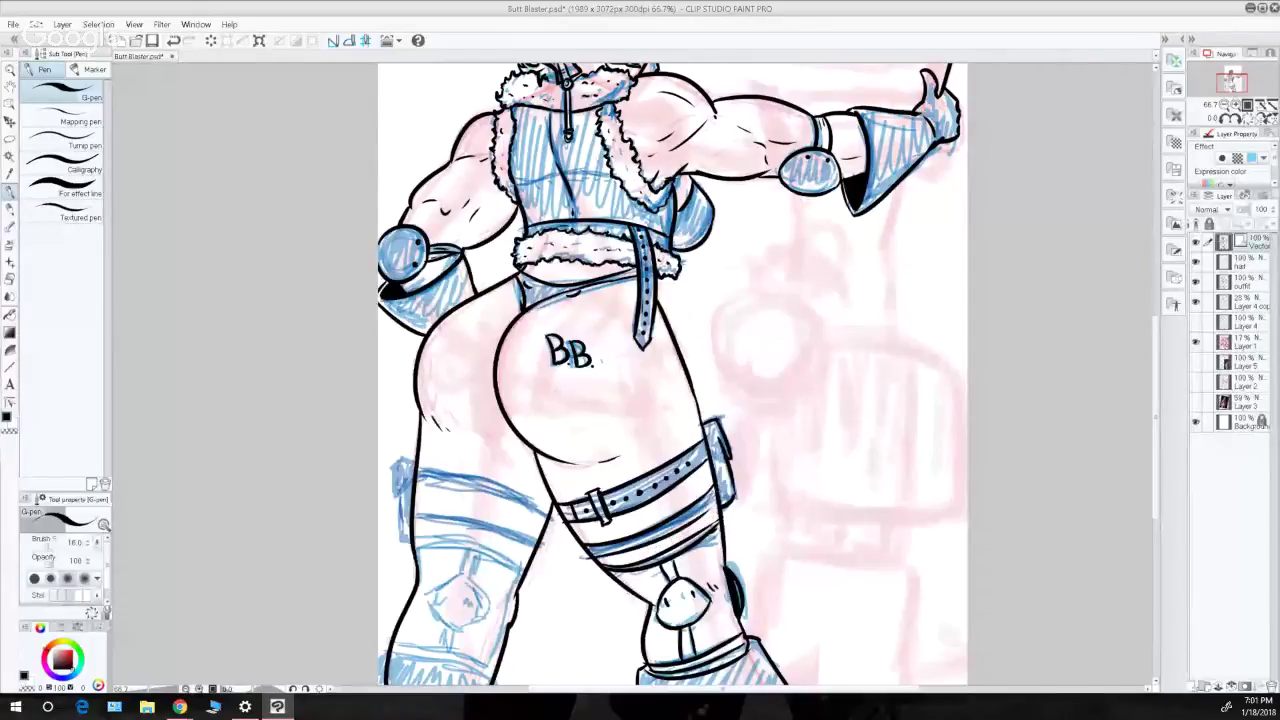
{"action": "key", "text": "ctrl+z"}
{"action": "key", "text": "ctrl+y"}
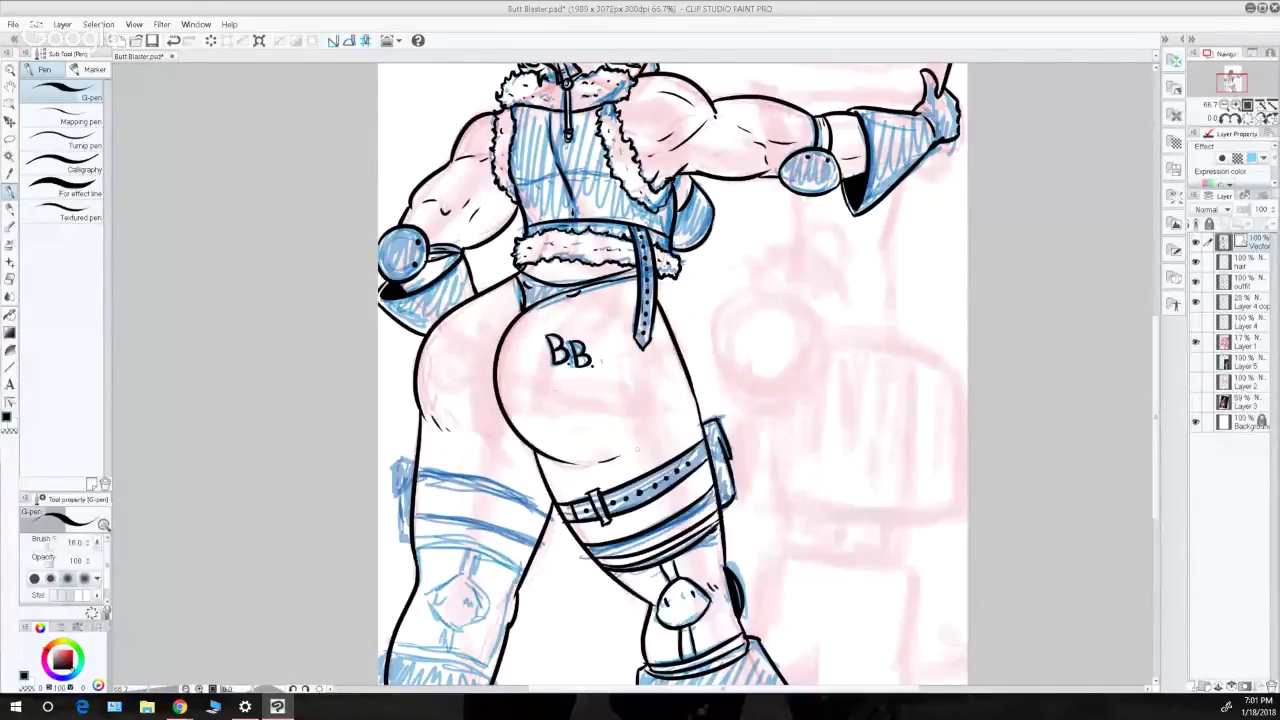
{"action": "key", "text": "ctrl+y"}
{"action": "key", "text": "ctrl+z"}
{"action": "key", "text": "ctrl+y"}
{"action": "key", "text": "ctrl+z"}
{"action": "key", "text": "ctrl+y"}
{"action": "key", "text": "ctrl+z"}
{"action": "key", "text": "ctrl+y"}
- Ink the belt loop, row of holes and inner end of the lower strap around the near thigh
{"action": "left_click_drag", "start_coordinate": [685, 506], "coordinate": [701, 528]}
{"action": "key", "text": "ctrl+z"}
{"action": "key", "text": "ctrl+z"}
{"action": "key", "text": "ctrl+z"}
{"action": "left_click_drag", "start_coordinate": [690, 505], "coordinate": [701, 530]}
{"action": "left_click_drag", "start_coordinate": [701, 527], "coordinate": [692, 531]}
{"action": "left_click", "coordinate": [675, 529]}
{"action": "left_click", "coordinate": [664, 533]}
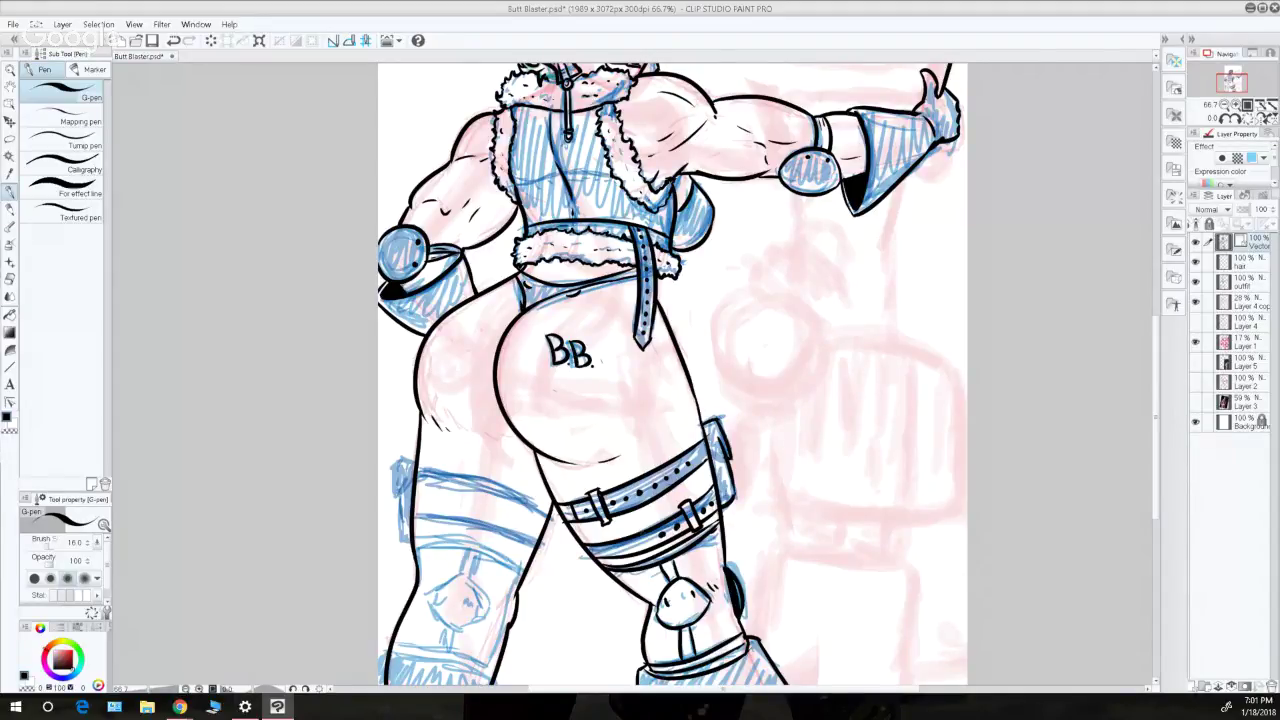
{"action": "left_click_drag", "start_coordinate": [639, 537], "coordinate": [648, 550]}
{"action": "left_click", "coordinate": [651, 539]}
- Ink the small clasp on the pouch at the outer side of the near thigh
{"action": "left_click_drag", "start_coordinate": [735, 458], "coordinate": [728, 462]}
{"action": "key", "text": "ctrl+z"}
{"action": "key", "text": "ctrl+z"}
{"action": "mouse_move", "coordinate": [1154, 371]}
{"action": "left_mouse_down"}
{"action": "mouse_move", "coordinate": [1153, 303]}
{"action": "mouse_move", "coordinate": [1153, 326]}
{"action": "left_mouse_up"}
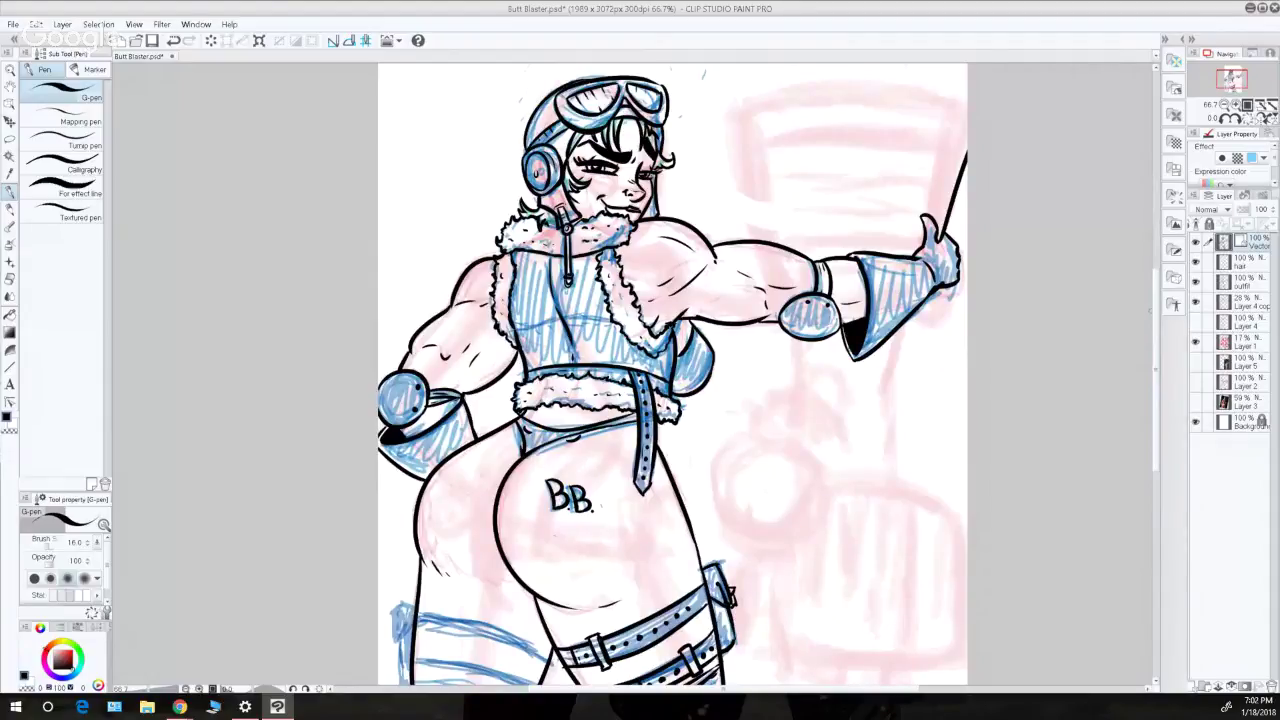
- Ink the upper and lower edges of the upper strap around the far thigh
{"action": "mouse_move", "coordinate": [1153, 328]}
{"action": "left_mouse_down"}
{"action": "mouse_move", "coordinate": [1156, 287]}
{"action": "mouse_move", "coordinate": [1150, 392]}
{"action": "mouse_move", "coordinate": [1151, 368]}
{"action": "left_mouse_up"}
{"action": "left_click_drag", "start_coordinate": [419, 470], "coordinate": [550, 512]}
{"action": "key", "text": "ctrl+z"}
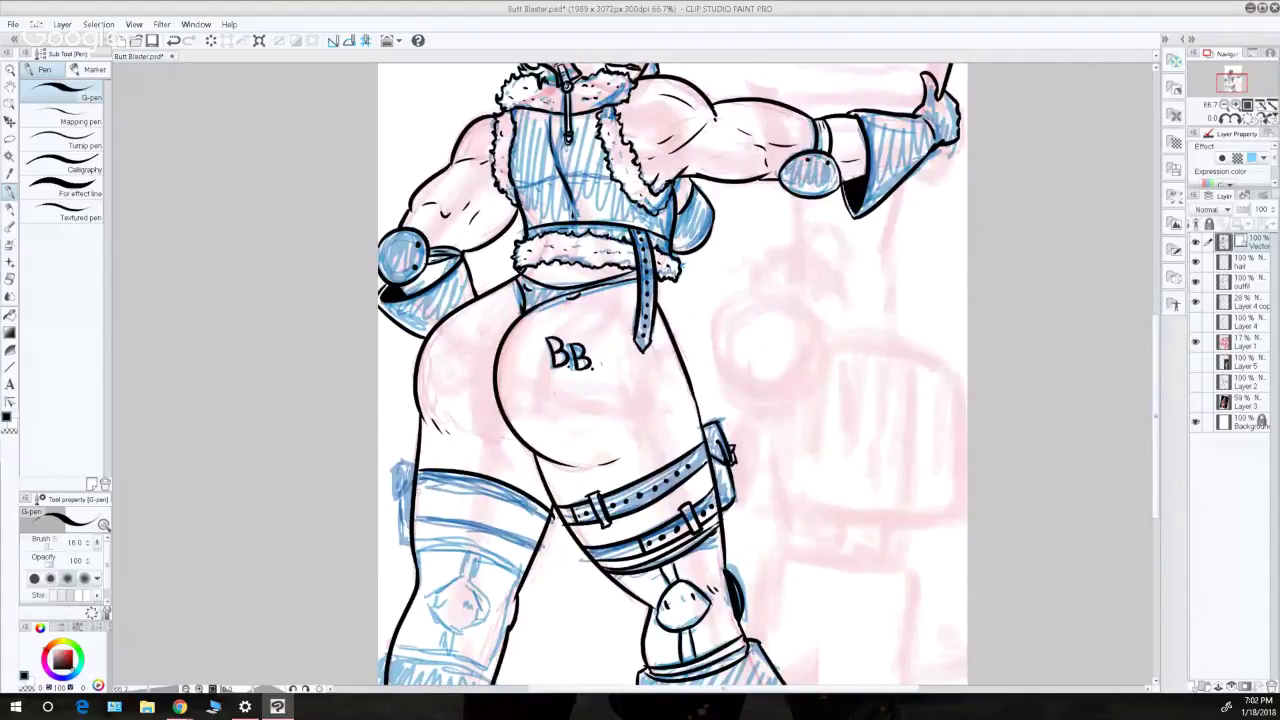
{"action": "left_click_drag", "start_coordinate": [417, 491], "coordinate": [540, 531]}
{"action": "key", "text": "ctrl+z"}
{"action": "left_click_drag", "start_coordinate": [417, 491], "coordinate": [545, 531]}
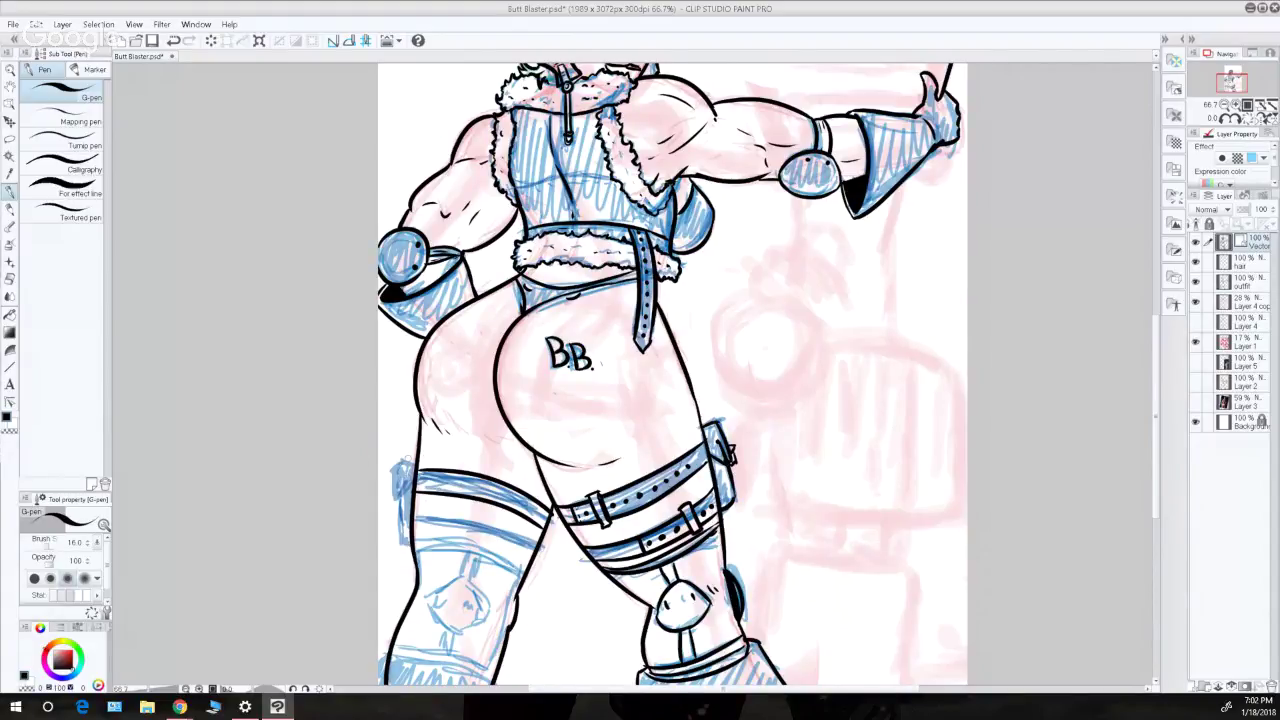
- Outline the pouch on the outer side of the far thigh and add its small clasp
{"action": "mouse_move", "coordinate": [393, 474]}
{"action": "left_mouse_down"}
{"action": "mouse_move", "coordinate": [416, 465]}
{"action": "mouse_move", "coordinate": [391, 508]}
{"action": "mouse_move", "coordinate": [402, 476]}
{"action": "mouse_move", "coordinate": [399, 554]}
{"action": "left_mouse_up"}
{"action": "key", "text": "ctrl+z"}
{"action": "left_click_drag", "start_coordinate": [398, 550], "coordinate": [416, 549]}
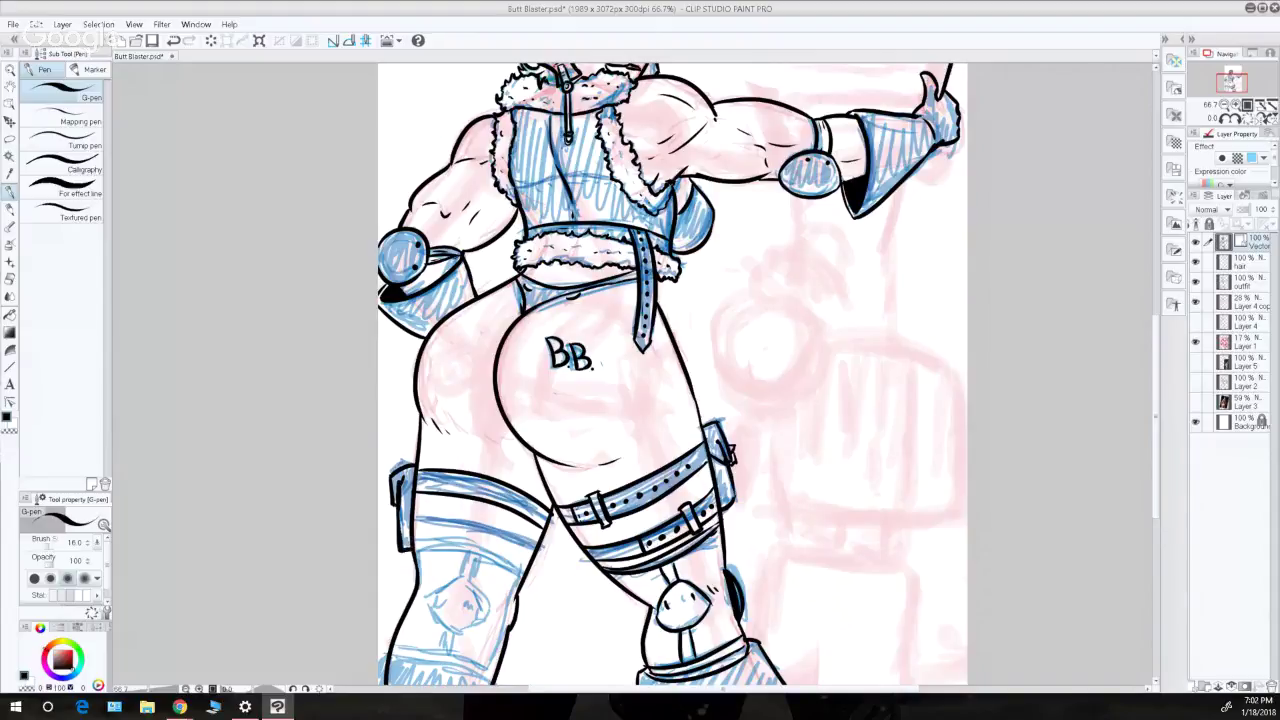
{"action": "left_click_drag", "start_coordinate": [395, 504], "coordinate": [394, 518]}
{"action": "left_click_drag", "start_coordinate": [395, 493], "coordinate": [391, 503]}
- Ink the belt loop and row of holes on the far thigh's upper strap
{"action": "mouse_move", "coordinate": [452, 465]}
{"action": "left_mouse_down"}
{"action": "mouse_move", "coordinate": [447, 501]}
{"action": "mouse_move", "coordinate": [464, 465]}
{"action": "left_mouse_up"}
{"action": "key", "text": "ctrl+z"}
{"action": "left_click", "coordinate": [438, 483]}
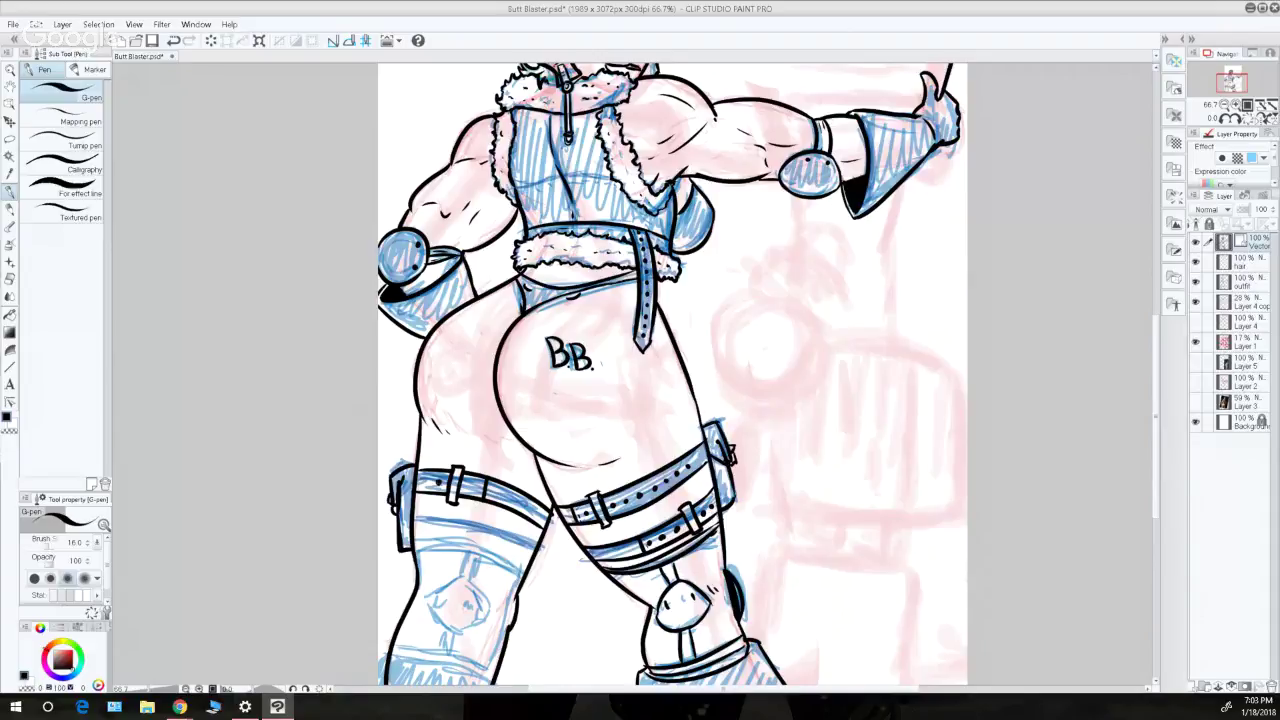
{"action": "left_click", "coordinate": [469, 487]}
{"action": "left_click_drag", "start_coordinate": [478, 486], "coordinate": [482, 498]}
{"action": "left_click", "coordinate": [428, 483]}
{"action": "key", "text": "ctrl+z"}
{"action": "key", "text": "ctrl+y"}
- Ink the upper and lower edges of the lower strap around the far thigh
{"action": "left_click_drag", "start_coordinate": [411, 516], "coordinate": [534, 548]}
{"action": "key", "text": "ctrl+z"}
{"action": "left_click_drag", "start_coordinate": [414, 532], "coordinate": [525, 561]}
{"action": "key", "text": "ctrl+z"}
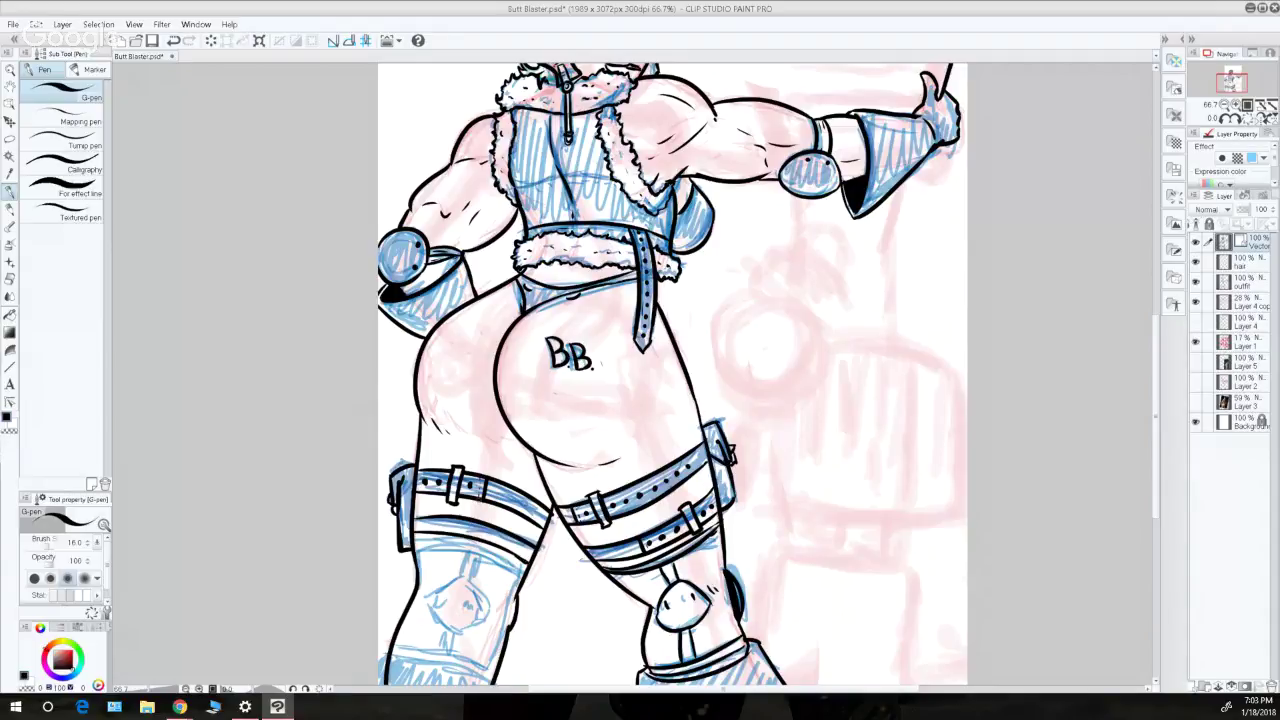
- Add the belt loop and row of holes to the far thigh's lower strap
{"action": "mouse_move", "coordinate": [513, 529]}
{"action": "left_mouse_down"}
{"action": "mouse_move", "coordinate": [513, 560]}
{"action": "mouse_move", "coordinate": [515, 530]}
{"action": "left_mouse_up"}
{"action": "key", "text": "ctrl+z"}
{"action": "scroll", "coordinate": [1129, 394], "scroll_direction": "down", "scroll_amount": 2}
{"action": "scroll", "coordinate": [1155, 385], "scroll_direction": "up", "scroll_amount": 2}
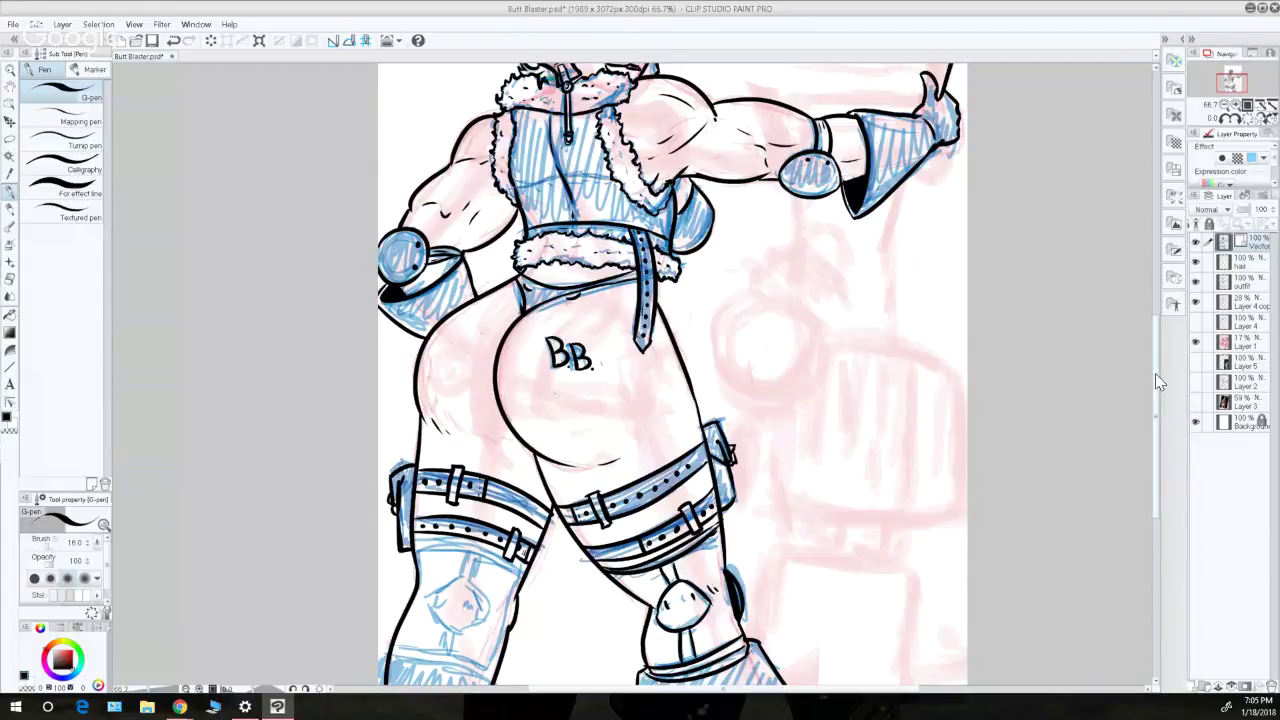
- Hide the Layer 1 and Layer 4 copy sketches, keeping the blue outfit sketch visible over the boots
{"action": "mouse_move", "coordinate": [1157, 396]}
{"action": "left_mouse_down"}
{"action": "mouse_move", "coordinate": [1152, 327]}
{"action": "mouse_move", "coordinate": [1153, 383]}
{"action": "mouse_move", "coordinate": [1162, 374]}
{"action": "left_mouse_up"}
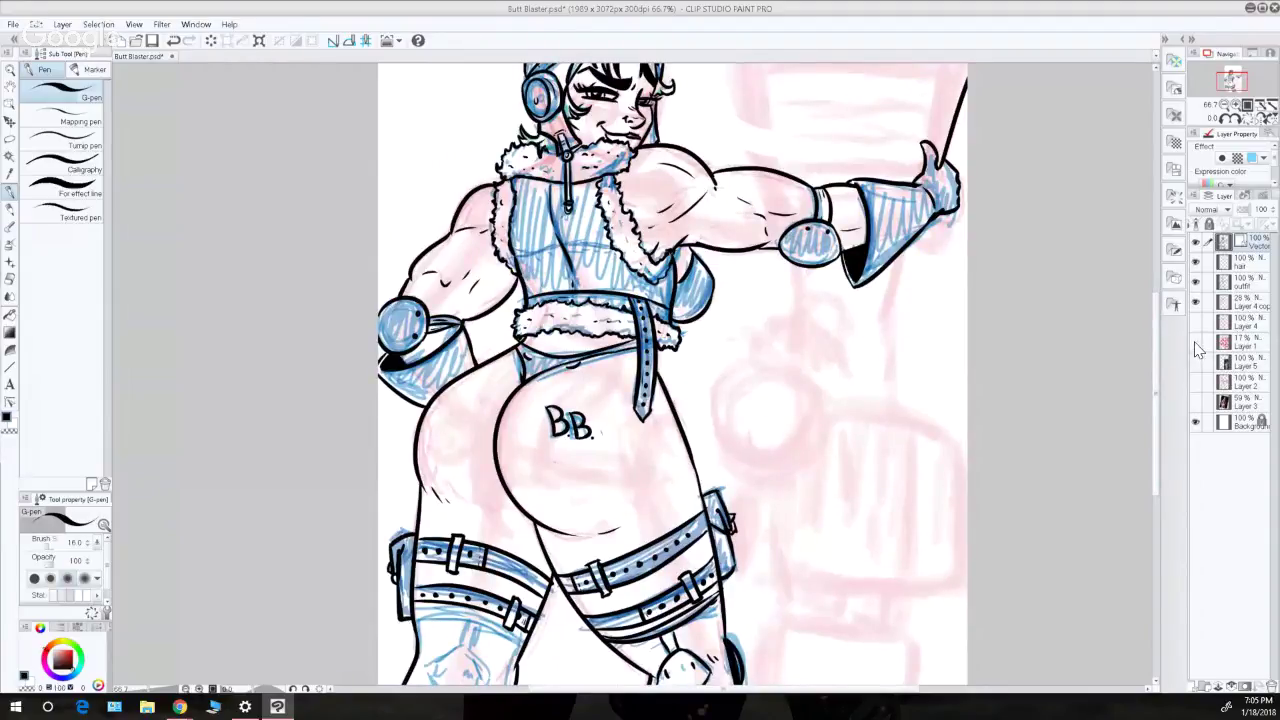
{"action": "left_click", "coordinate": [1196, 342]}
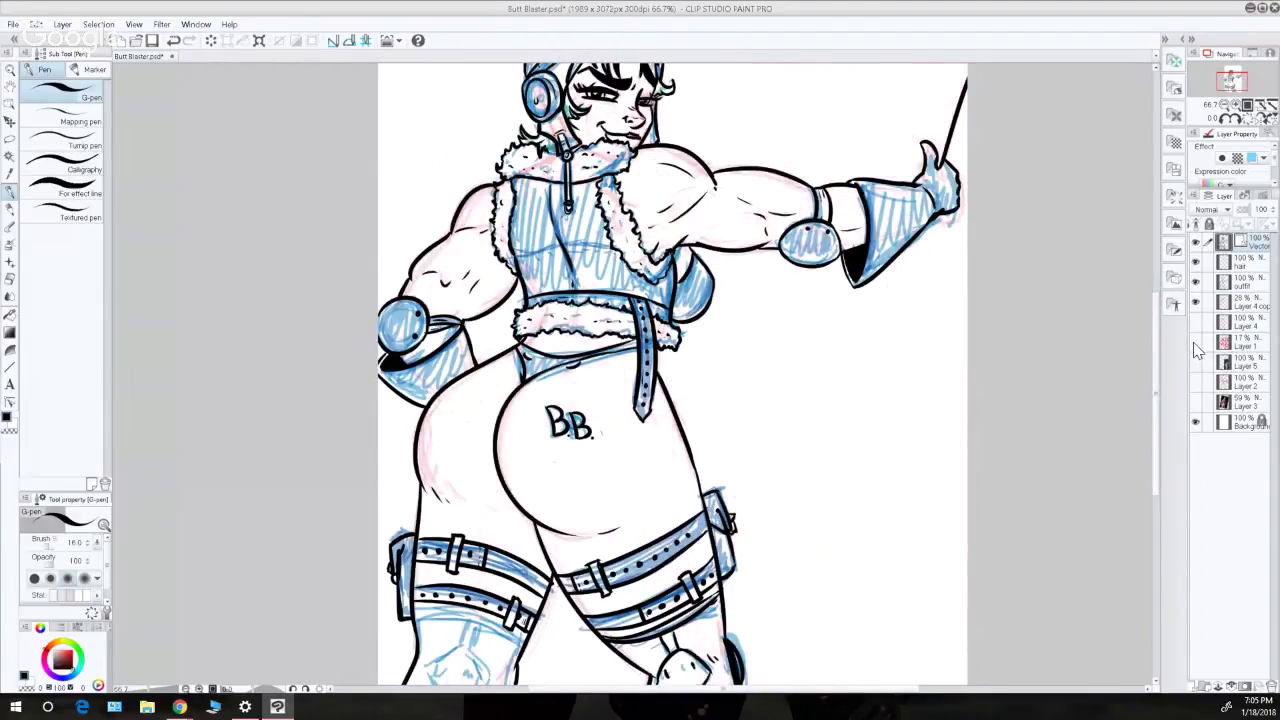
{"action": "left_click", "coordinate": [1196, 283]}
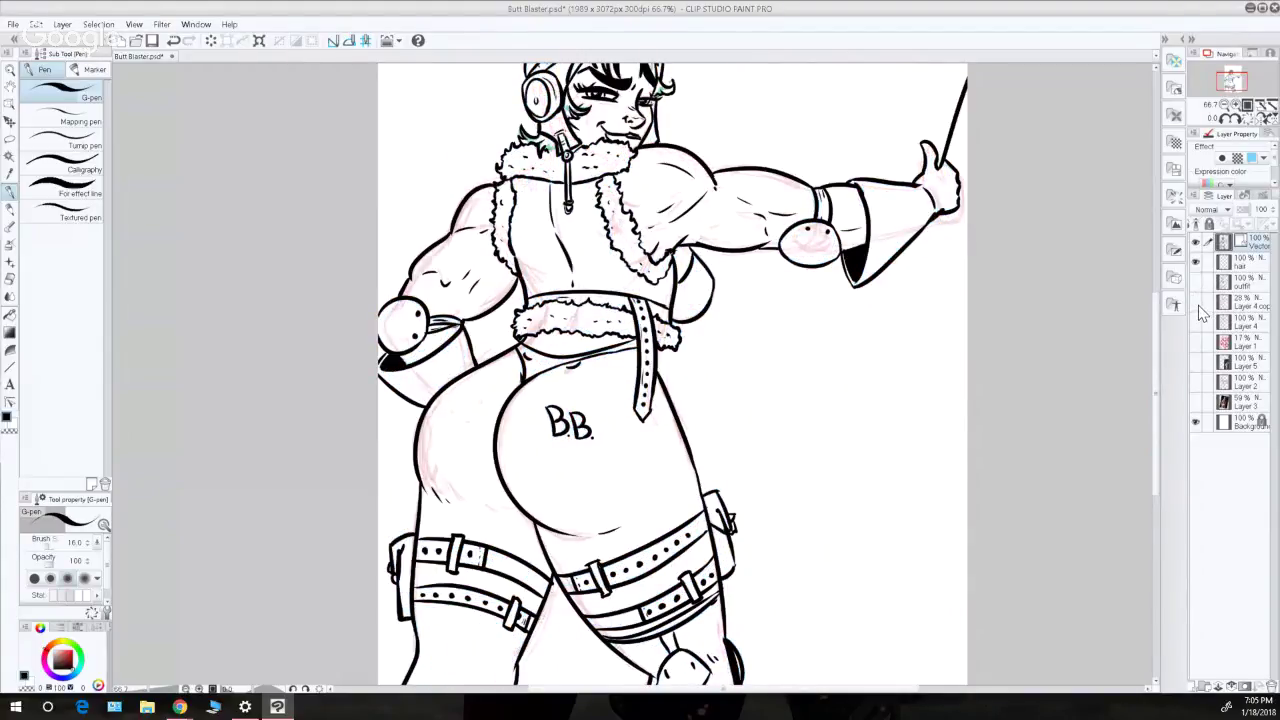
{"action": "left_click_drag", "start_coordinate": [1154, 369], "coordinate": [1151, 401]}
{"action": "left_click", "coordinate": [1196, 283]}
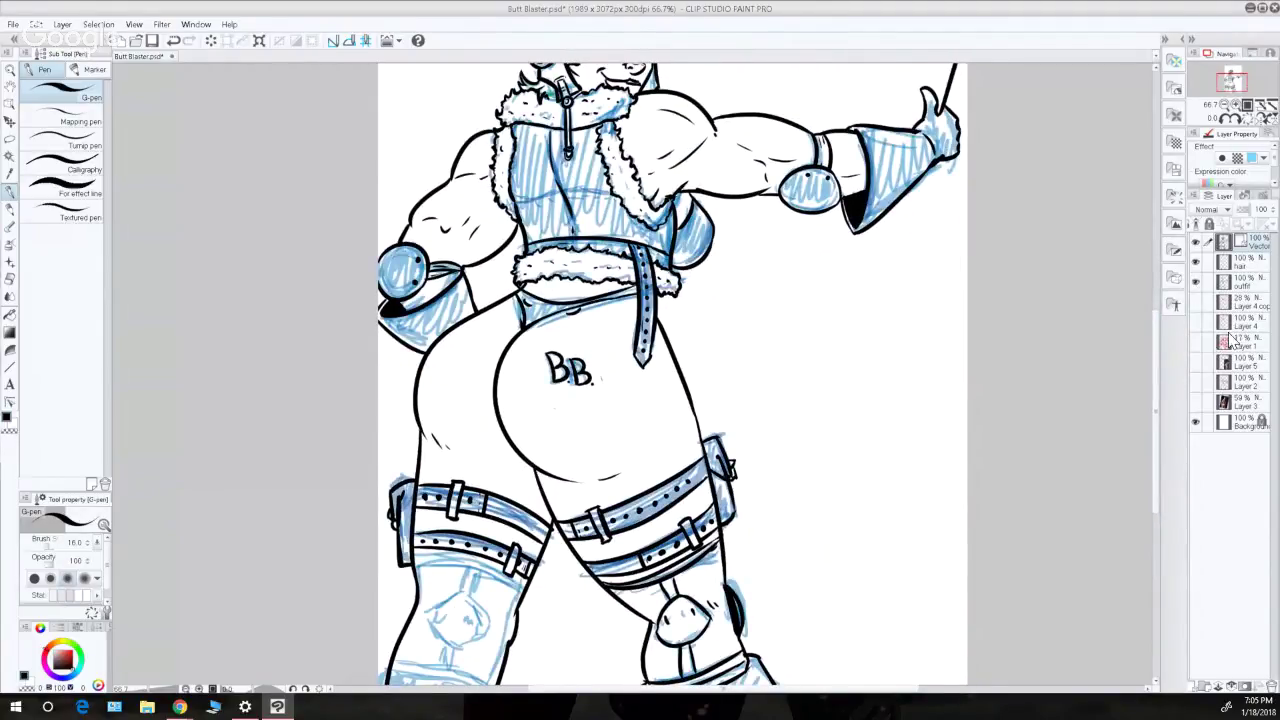
{"action": "left_click_drag", "start_coordinate": [1151, 356], "coordinate": [1151, 416]}
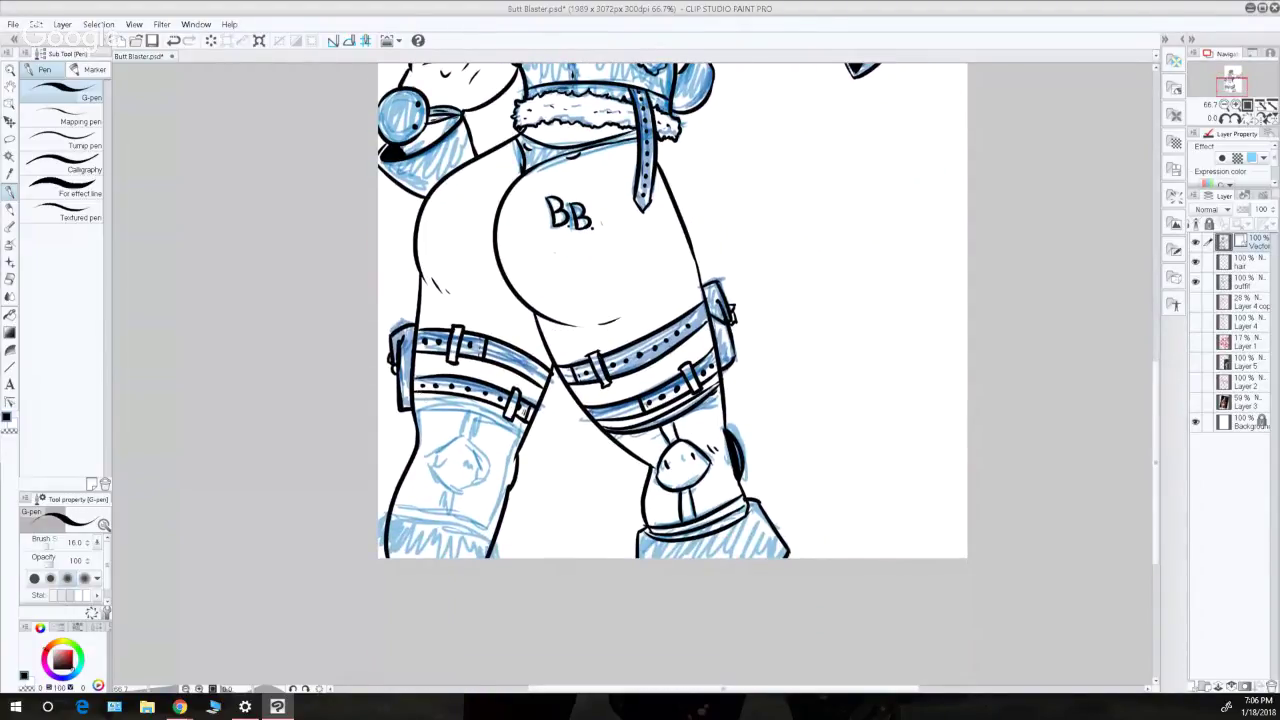
- Ink the double curved top edge of the far leg's boot just below the lower thigh strap
{"action": "left_click_drag", "start_coordinate": [416, 403], "coordinate": [508, 430]}
{"action": "key", "text": "ctrl+z"}
{"action": "left_click_drag", "start_coordinate": [418, 403], "coordinate": [526, 433]}
{"action": "key", "text": "ctrl+z"}
{"action": "left_click_drag", "start_coordinate": [418, 400], "coordinate": [526, 435]}
{"action": "left_click_drag", "start_coordinate": [422, 408], "coordinate": [474, 415]}
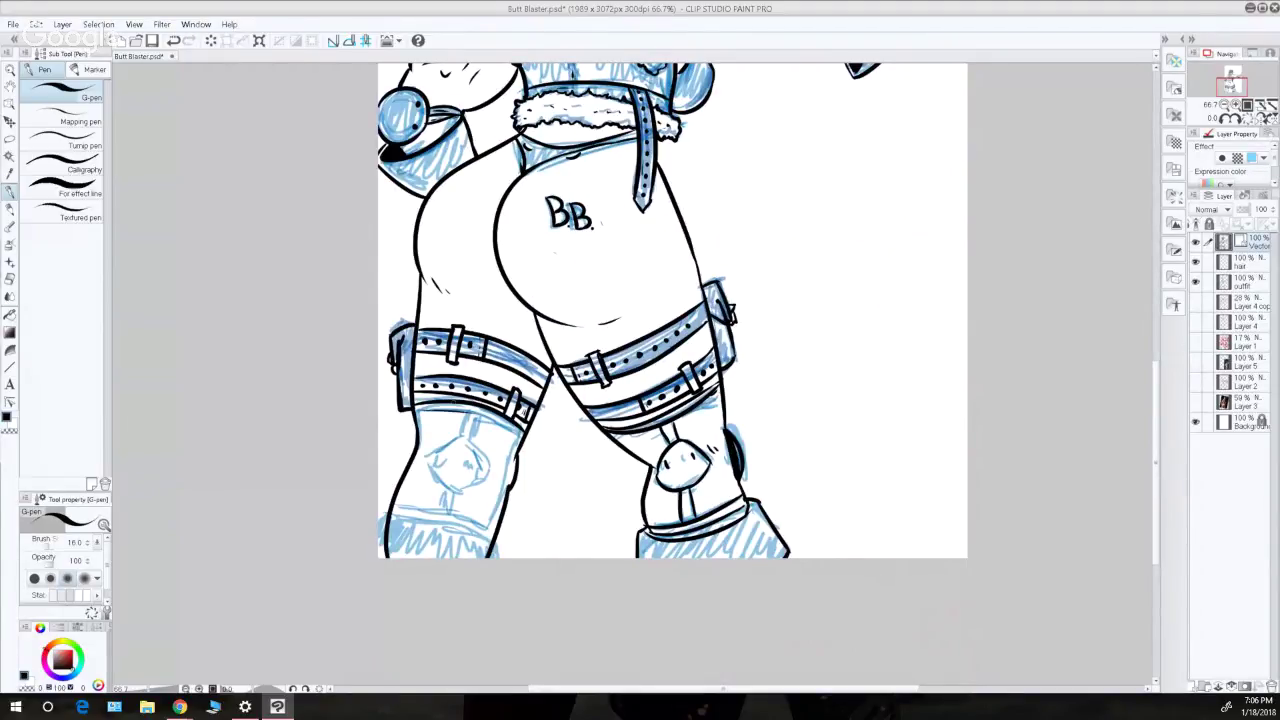
{"action": "key", "text": "ctrl+z"}
{"action": "left_click_drag", "start_coordinate": [418, 409], "coordinate": [524, 437]}
{"action": "key", "text": "ctrl+z"}
- Ink the rounded knee pad on the far leg with the short vertical strap above it
{"action": "mouse_move", "coordinate": [426, 462]}
{"action": "left_mouse_down"}
{"action": "mouse_move", "coordinate": [470, 434]}
{"action": "mouse_move", "coordinate": [488, 478]}
{"action": "mouse_move", "coordinate": [476, 442]}
{"action": "left_mouse_up"}
{"action": "key", "text": "ctrl+z"}
{"action": "key", "text": "ctrl+z"}
{"action": "key", "text": "ctrl+z"}
{"action": "key", "text": "ctrl+z"}
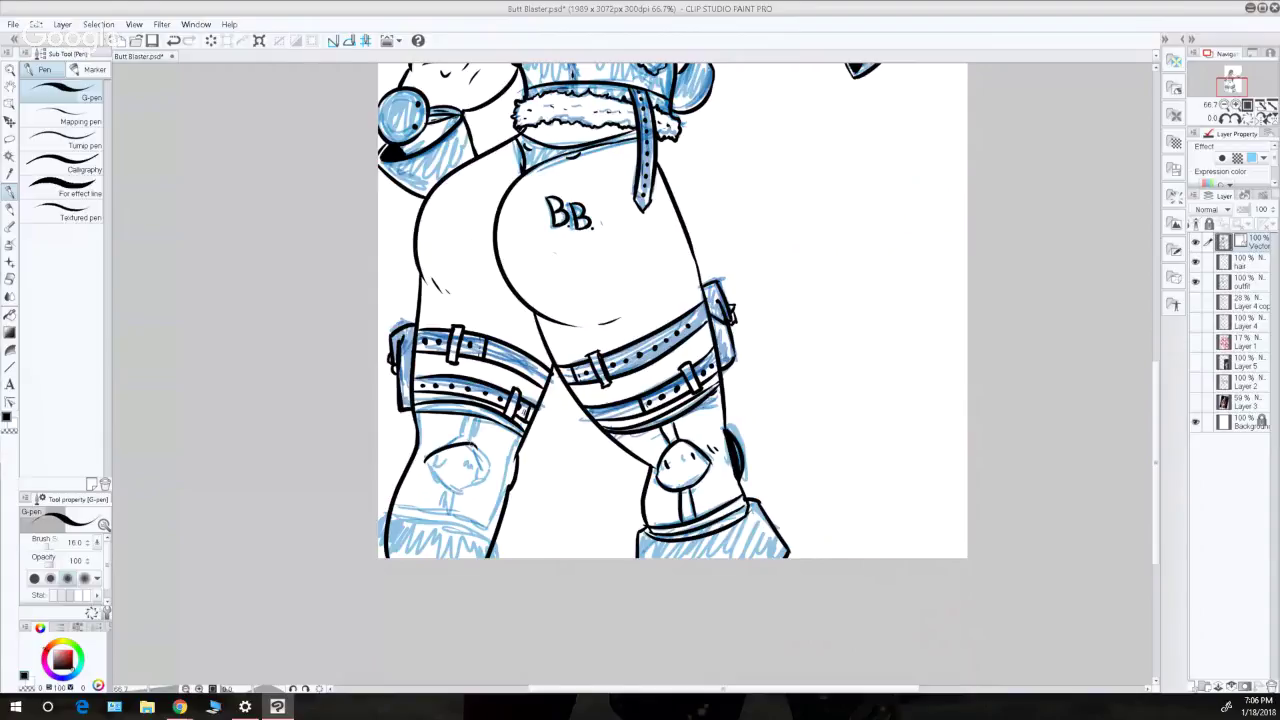
{"action": "key", "text": "ctrl+z"}
{"action": "mouse_move", "coordinate": [428, 464]}
{"action": "left_mouse_down"}
{"action": "mouse_move", "coordinate": [466, 438]}
{"action": "mouse_move", "coordinate": [489, 475]}
{"action": "mouse_move", "coordinate": [468, 490]}
{"action": "mouse_move", "coordinate": [443, 464]}
{"action": "mouse_move", "coordinate": [480, 468]}
{"action": "mouse_move", "coordinate": [468, 412]}
{"action": "mouse_move", "coordinate": [471, 440]}
{"action": "left_mouse_up"}
{"action": "key", "text": "ctrl+z"}
{"action": "key", "text": "ctrl+z"}
{"action": "key", "text": "ctrl+z"}
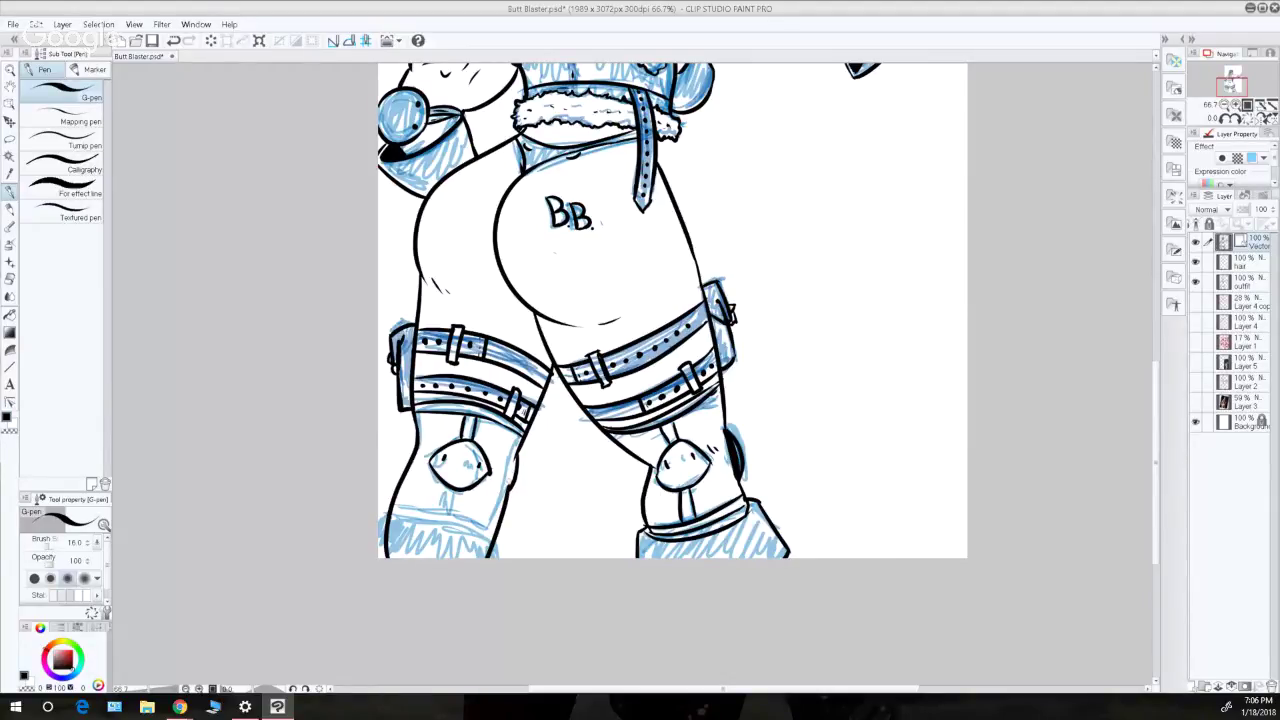
- Ink the side pads at both knees, and the far leg's lower knee strap and boot cuff edge
{"action": "left_click_drag", "start_coordinate": [515, 458], "coordinate": [509, 488]}
{"action": "key", "text": "ctrl+z"}
{"action": "left_click_drag", "start_coordinate": [736, 478], "coordinate": [726, 430]}
{"action": "left_click_drag", "start_coordinate": [396, 528], "coordinate": [488, 520]}
{"action": "mouse_move", "coordinate": [394, 514]}
{"action": "left_mouse_down"}
{"action": "mouse_move", "coordinate": [470, 508]}
{"action": "mouse_move", "coordinate": [444, 507]}
{"action": "mouse_move", "coordinate": [508, 472]}
{"action": "left_mouse_up"}
{"action": "key", "text": "ctrl+z"}
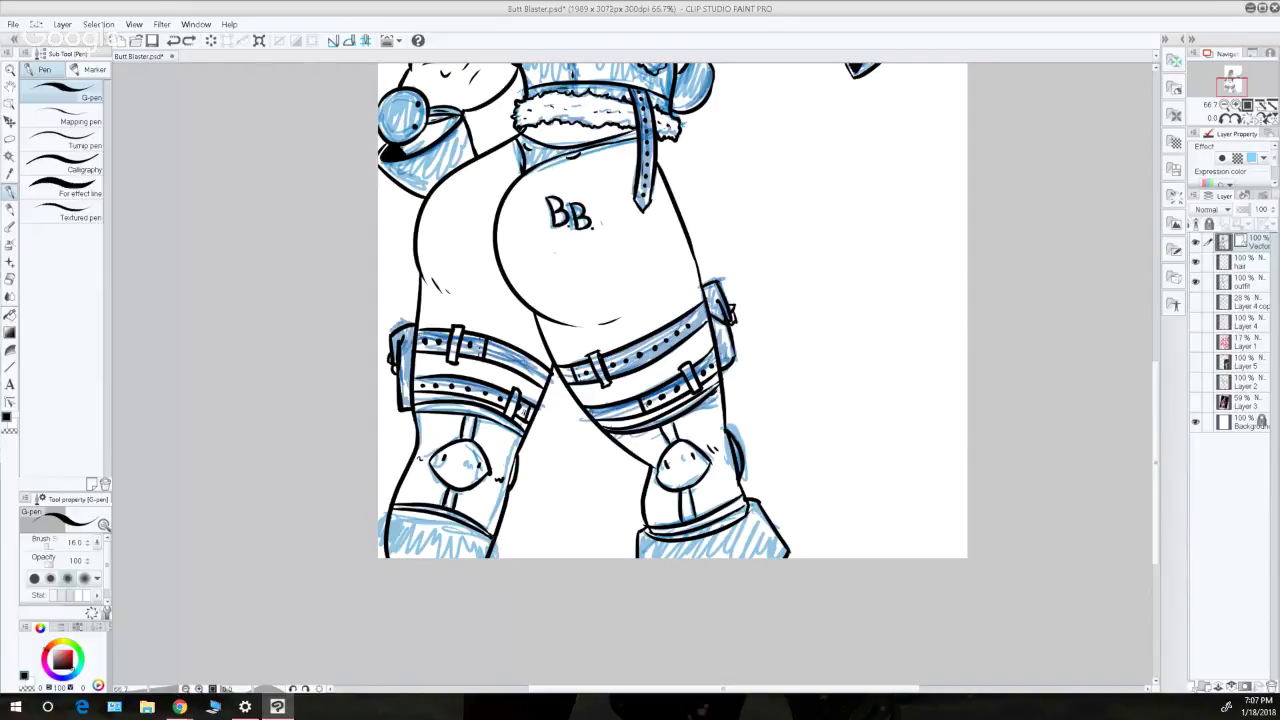
- Ink the flared lower boot section of the far leg below the cuff, down to the canvas edge
{"action": "left_click_drag", "start_coordinate": [496, 541], "coordinate": [502, 558]}
{"action": "left_click_drag", "start_coordinate": [382, 511], "coordinate": [468, 532]}
{"action": "key", "text": "ctrl+z"}
{"action": "left_click_drag", "start_coordinate": [380, 516], "coordinate": [492, 538]}
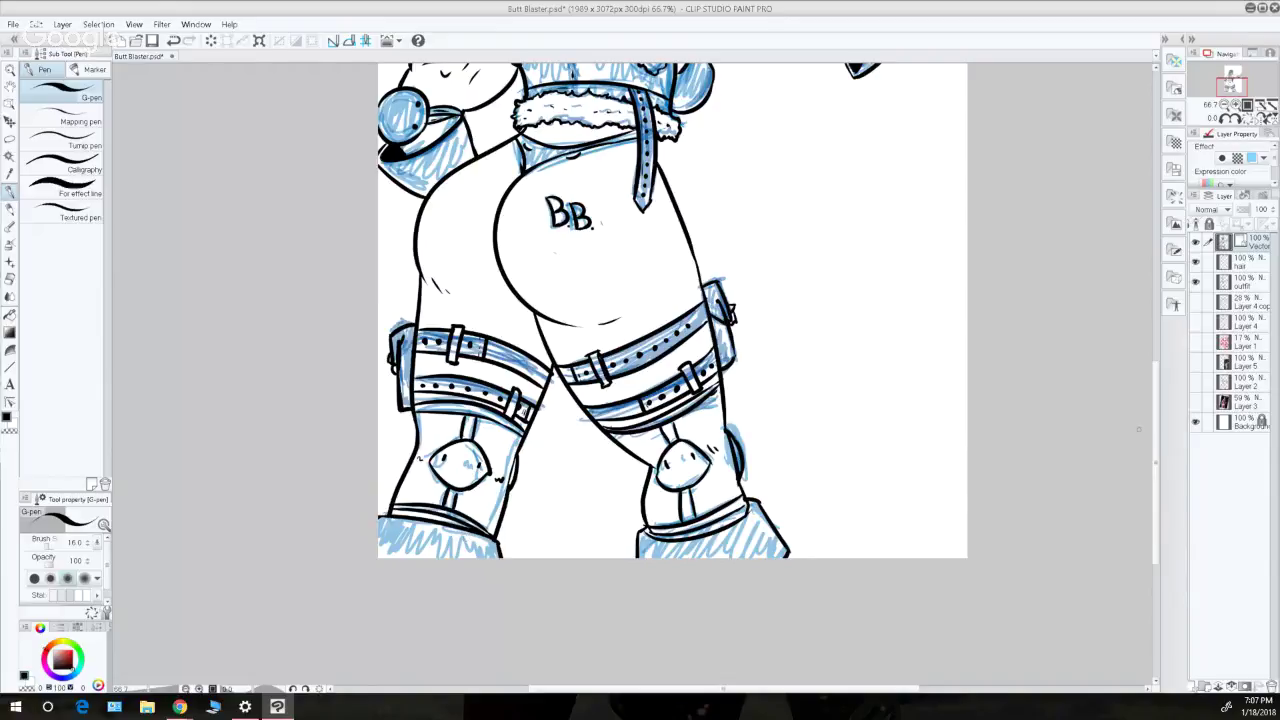
- Show the Layer 4 copy and Layer 1 sketches again, leaving Layer 4 hidden
{"action": "left_click_drag", "start_coordinate": [1159, 432], "coordinate": [1153, 349]}
{"action": "left_click", "coordinate": [1208, 302]}
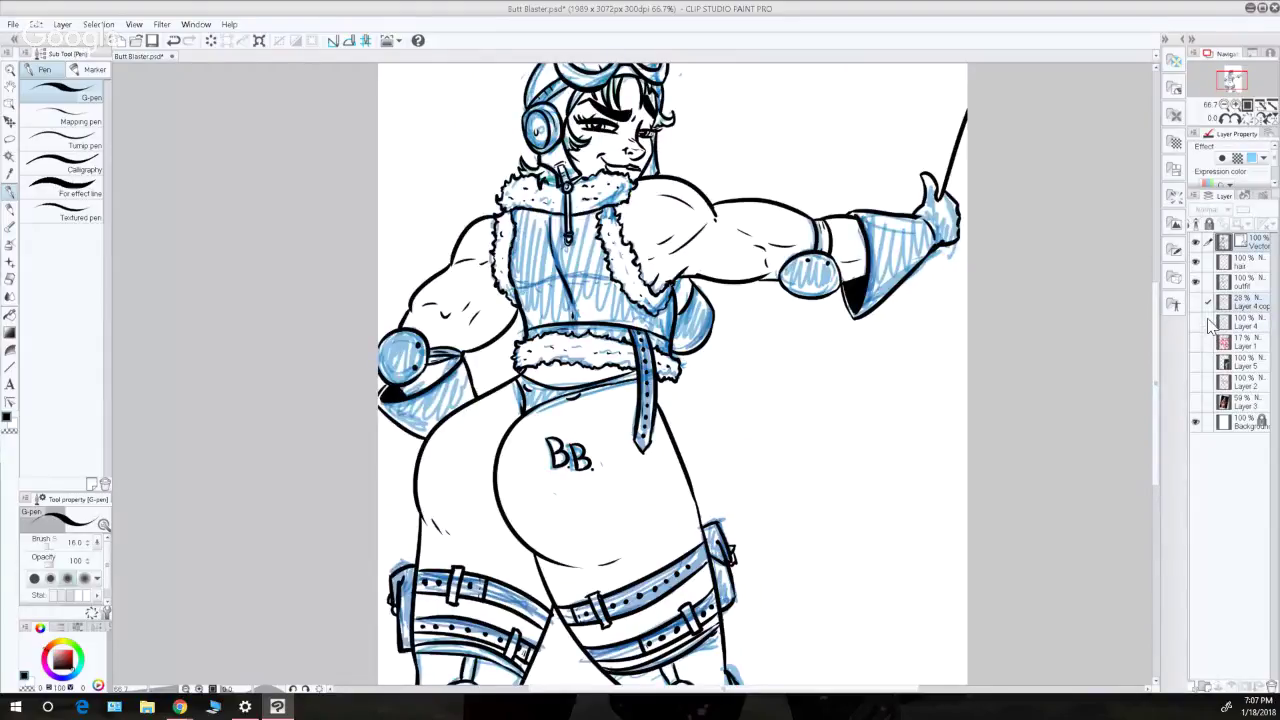
{"action": "left_click", "coordinate": [1196, 302]}
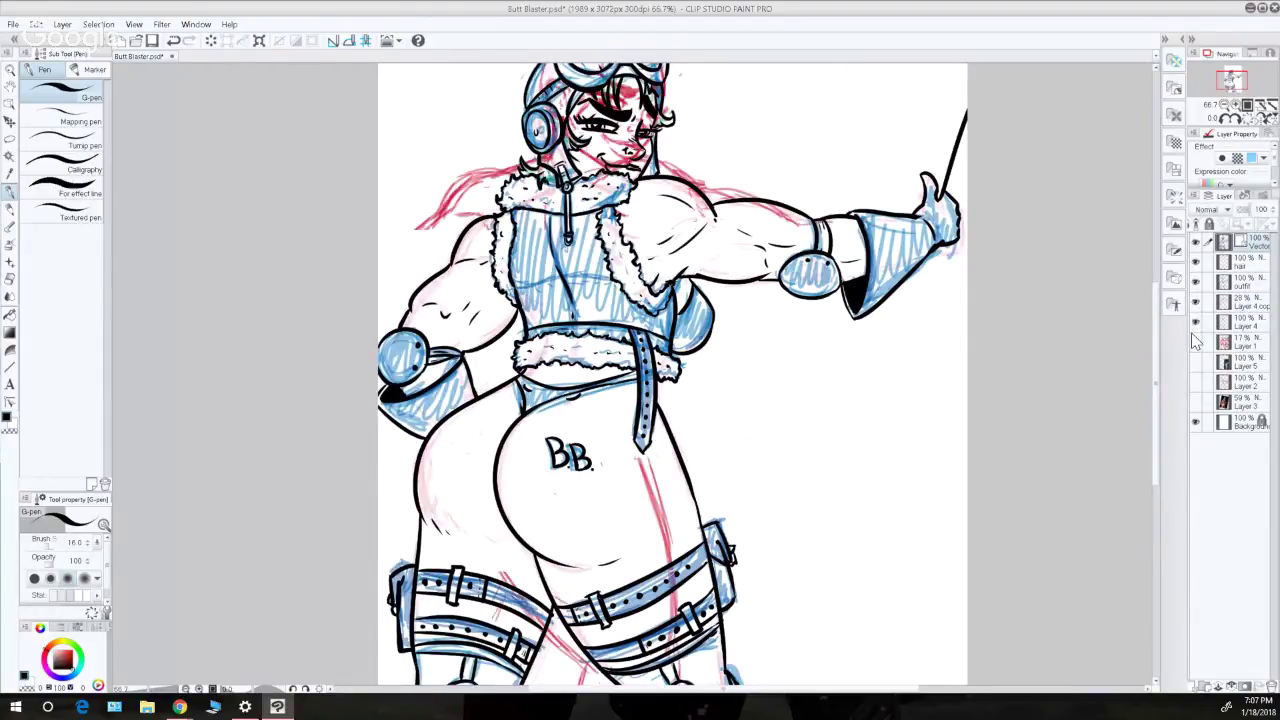
{"action": "left_click", "coordinate": [1196, 343]}
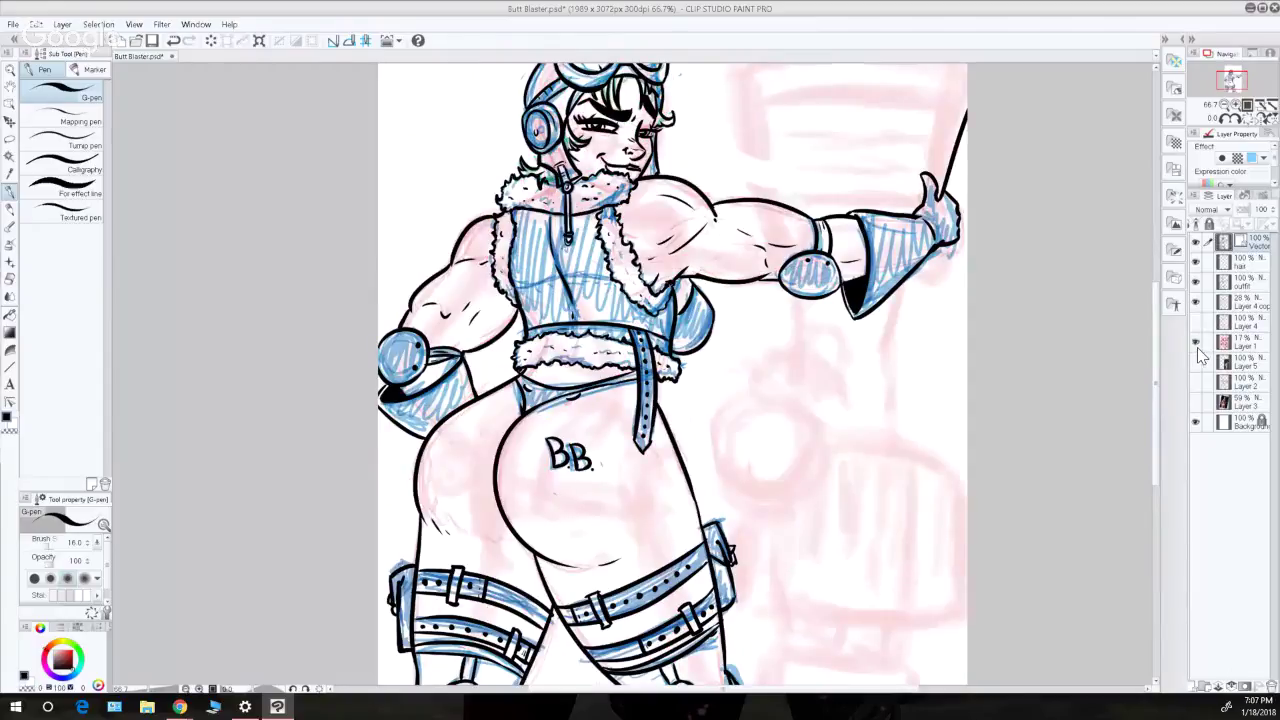
{"action": "left_click_drag", "start_coordinate": [1156, 344], "coordinate": [1155, 326]}
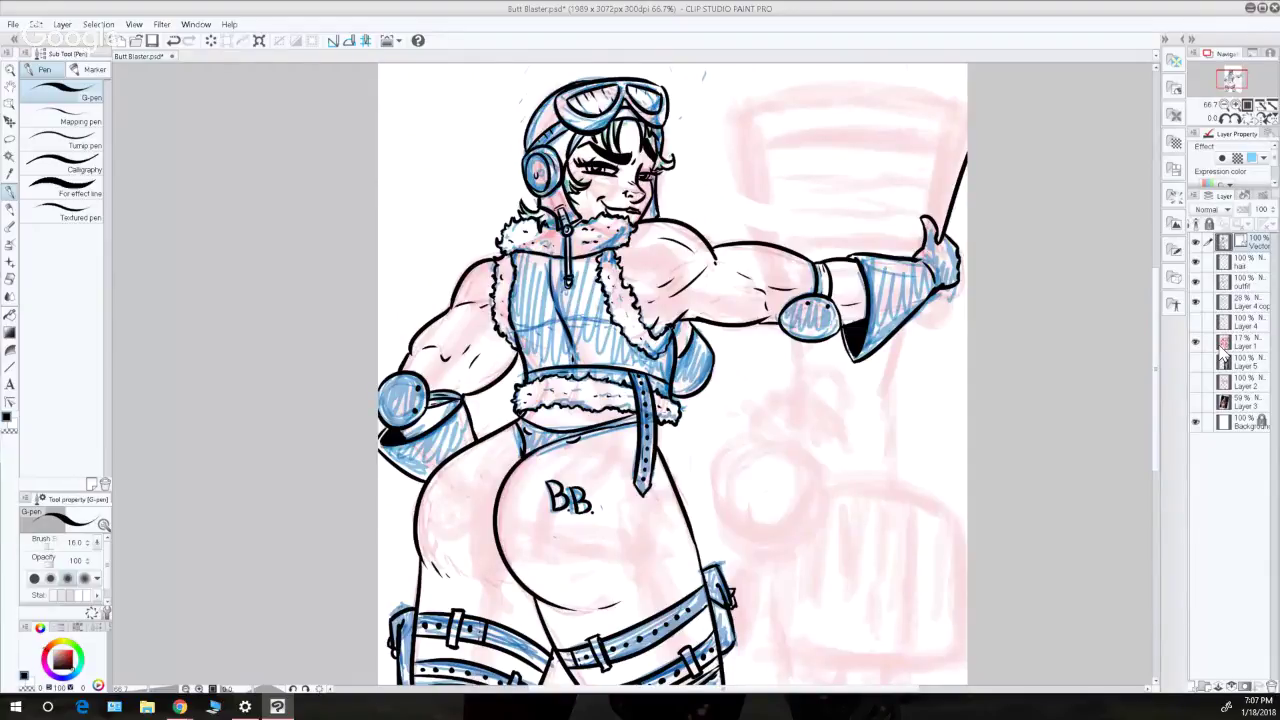
- Delete the unused Layer 3 and Layer 5
{"action": "right_click", "coordinate": [1254, 404]}
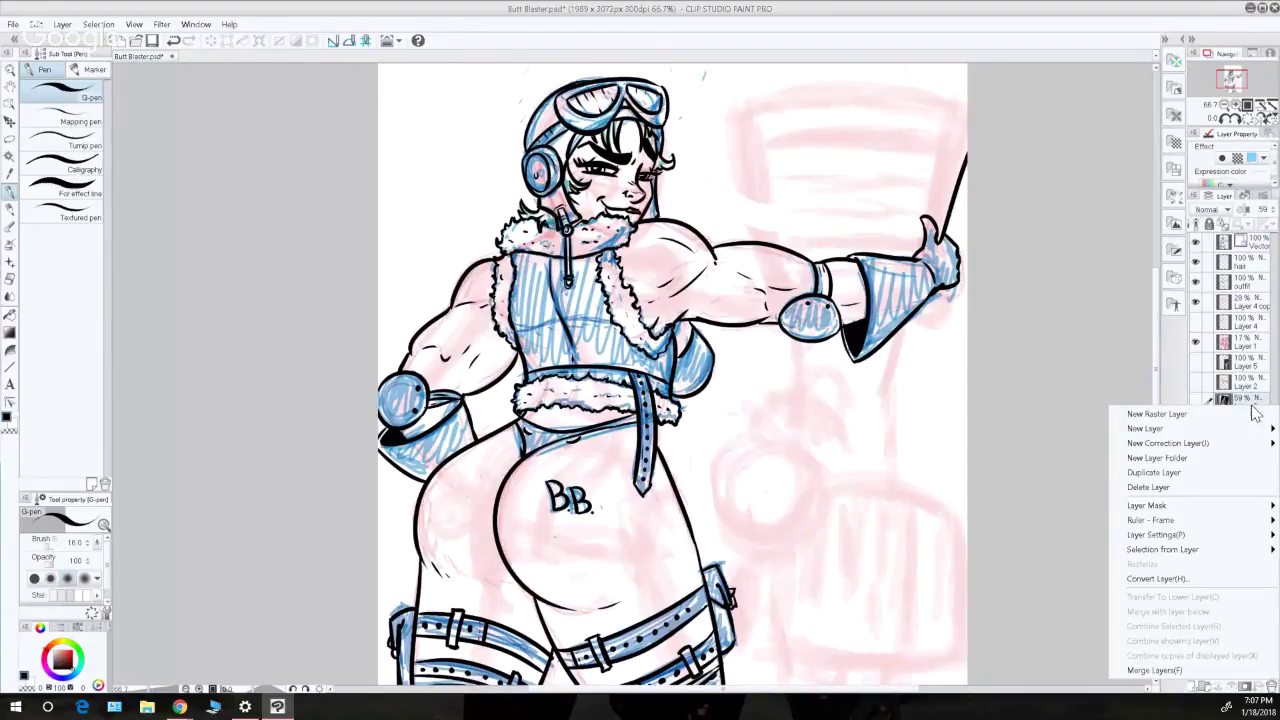
{"action": "left_click", "coordinate": [1205, 488]}
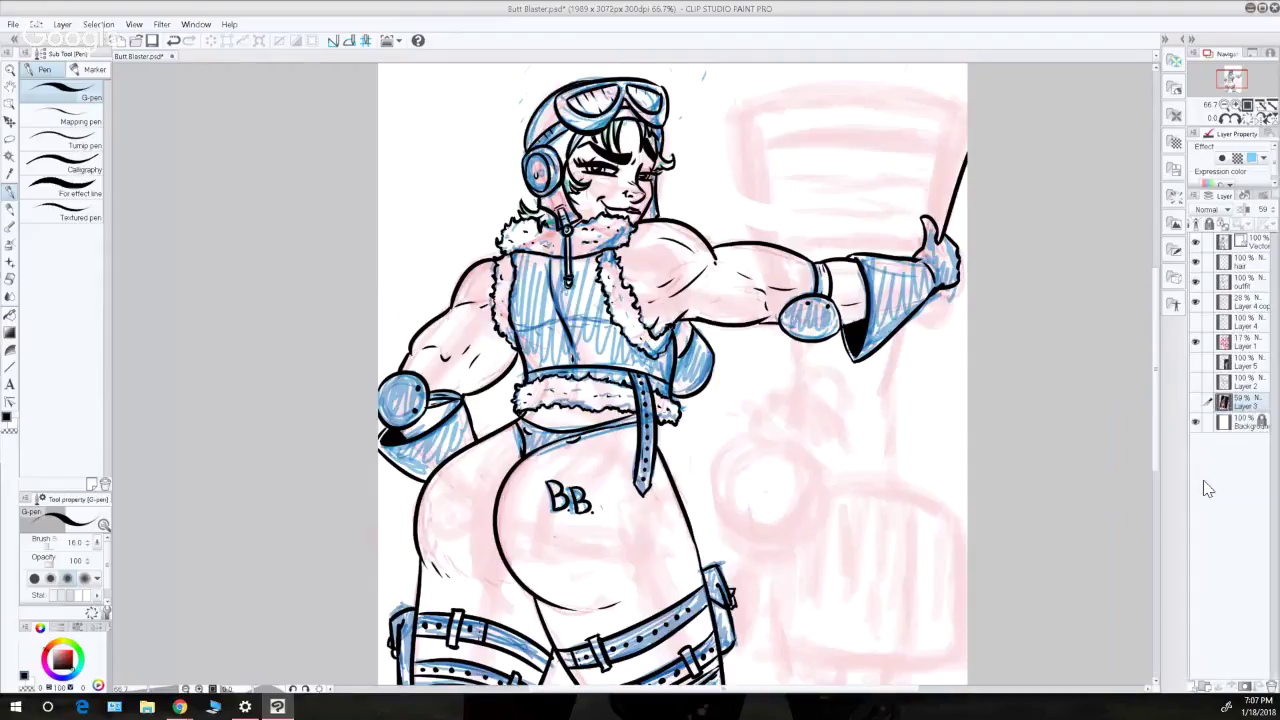
{"action": "right_click", "coordinate": [1238, 366]}
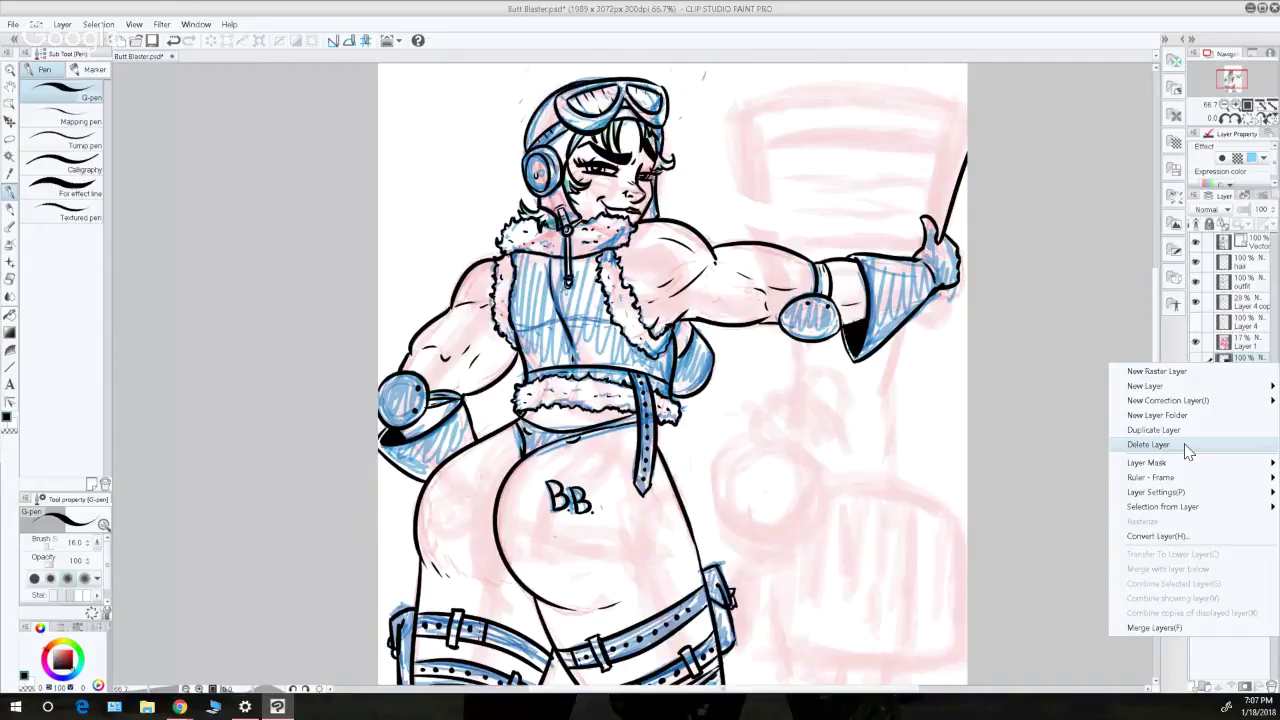
{"action": "left_click", "coordinate": [1187, 445]}
- On the vector layer, ink the curved top rim and near side edge of the large tapered object behind the outstretched hand
{"action": "scroll", "coordinate": [1129, 371], "scroll_direction": "down", "scroll_amount": 1}
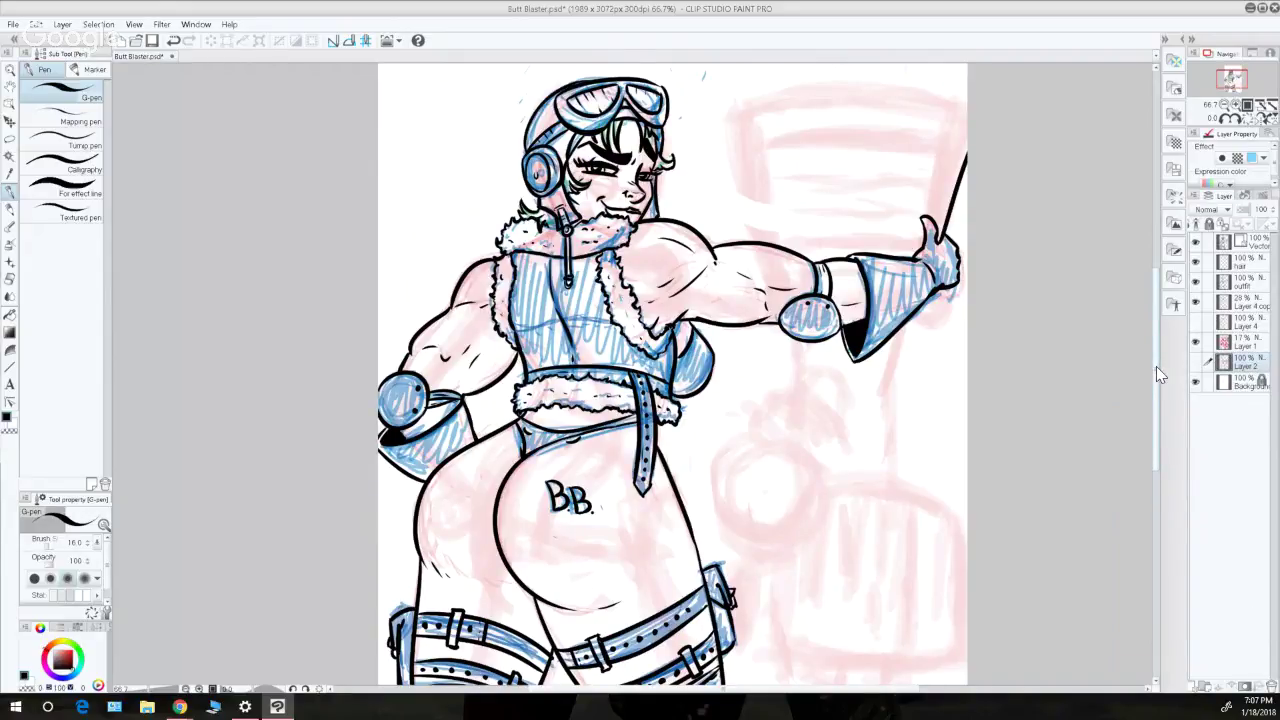
{"action": "scroll", "coordinate": [1156, 366], "scroll_direction": "up", "scroll_amount": 2}
{"action": "scroll", "coordinate": [1156, 351], "scroll_direction": "up", "scroll_amount": 1}
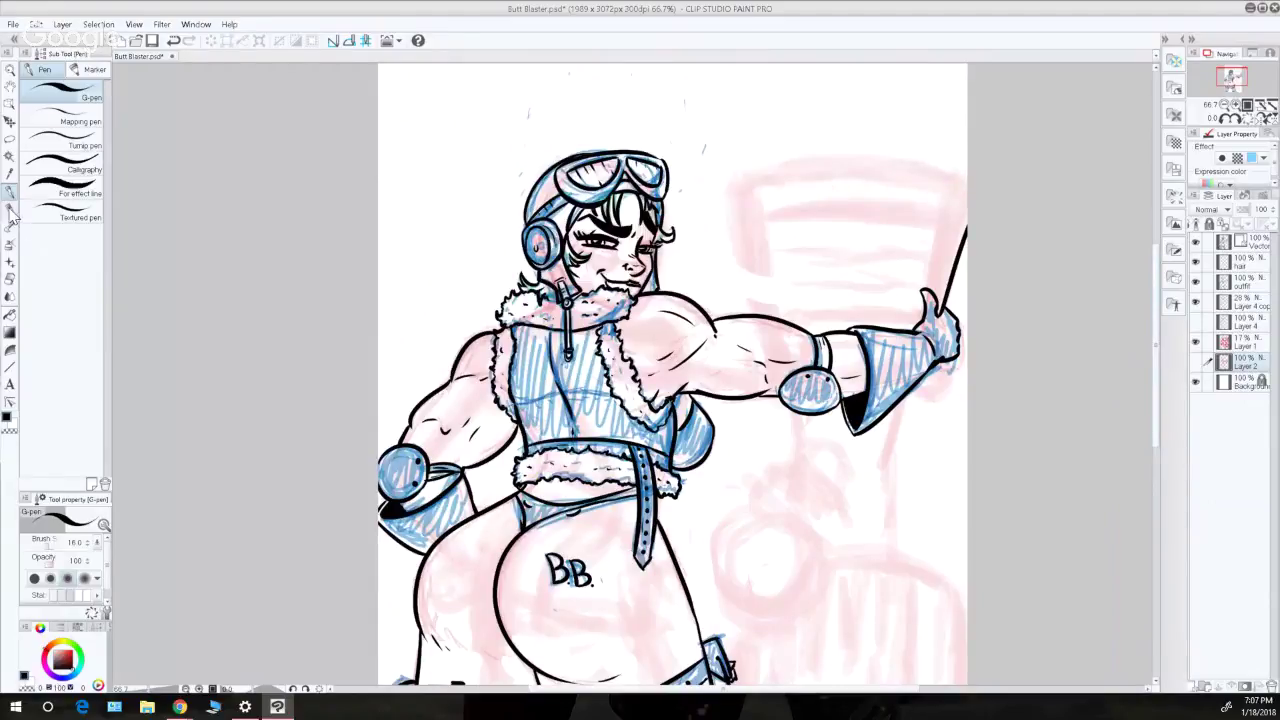
{"action": "left_click", "coordinate": [1248, 250]}
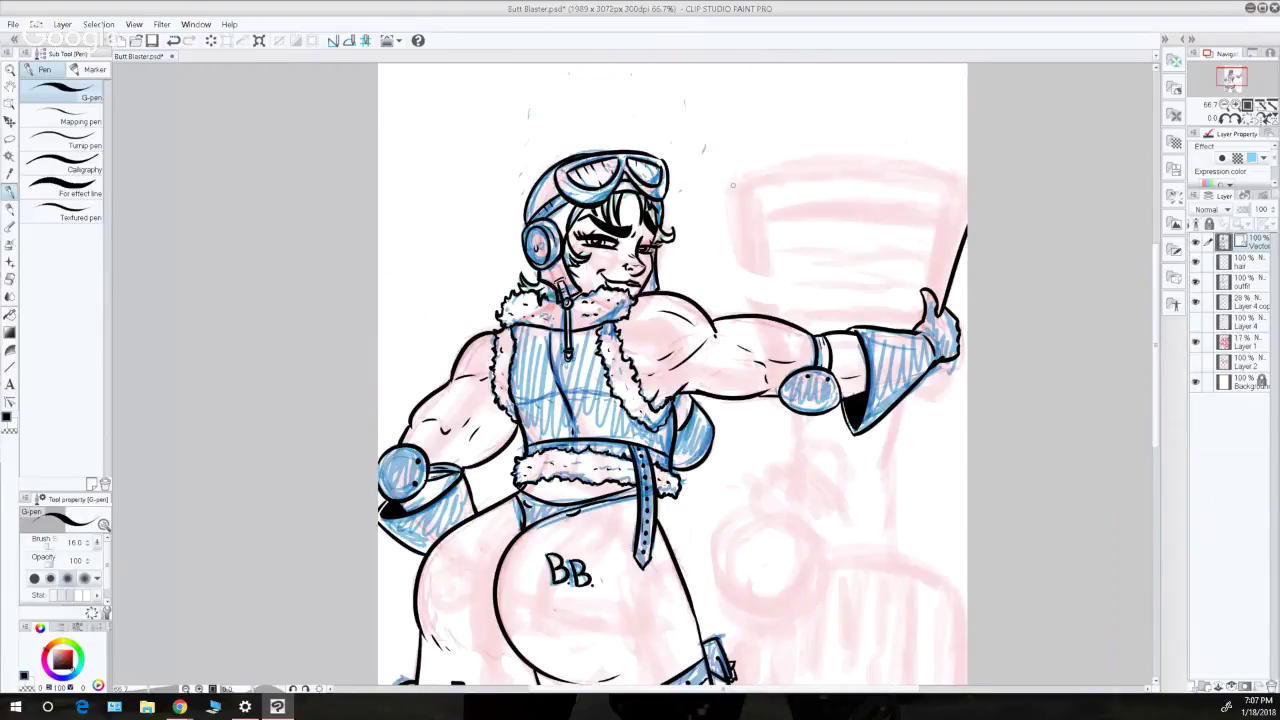
{"action": "left_click_drag", "start_coordinate": [731, 189], "coordinate": [975, 222]}
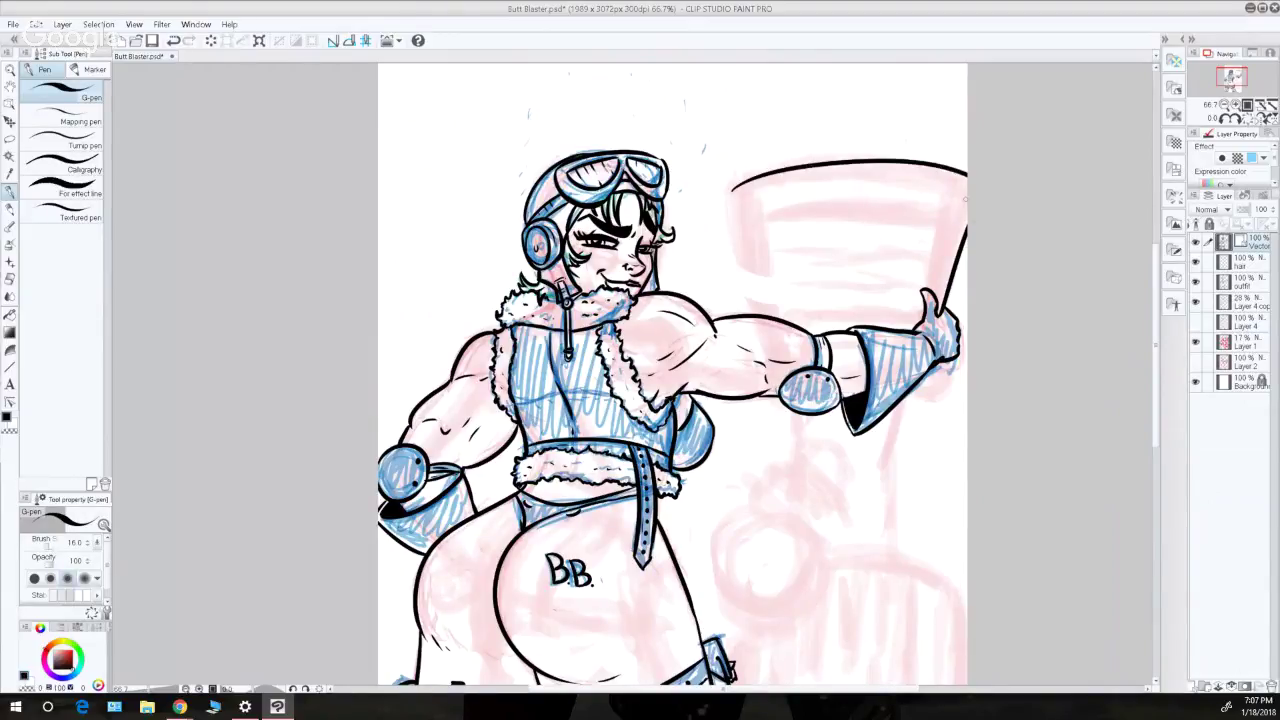
{"action": "key", "text": "ctrl+z"}
{"action": "left_click_drag", "start_coordinate": [730, 184], "coordinate": [988, 219]}
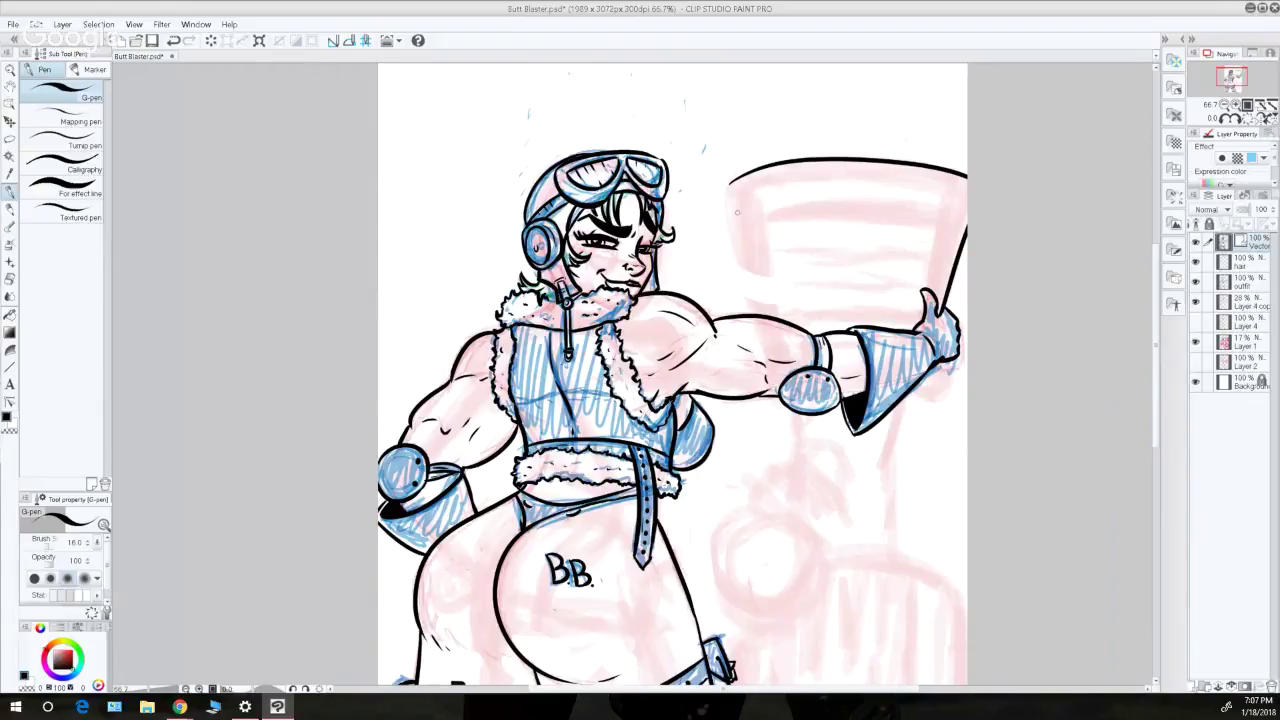
{"action": "left_click_drag", "start_coordinate": [731, 181], "coordinate": [759, 316]}
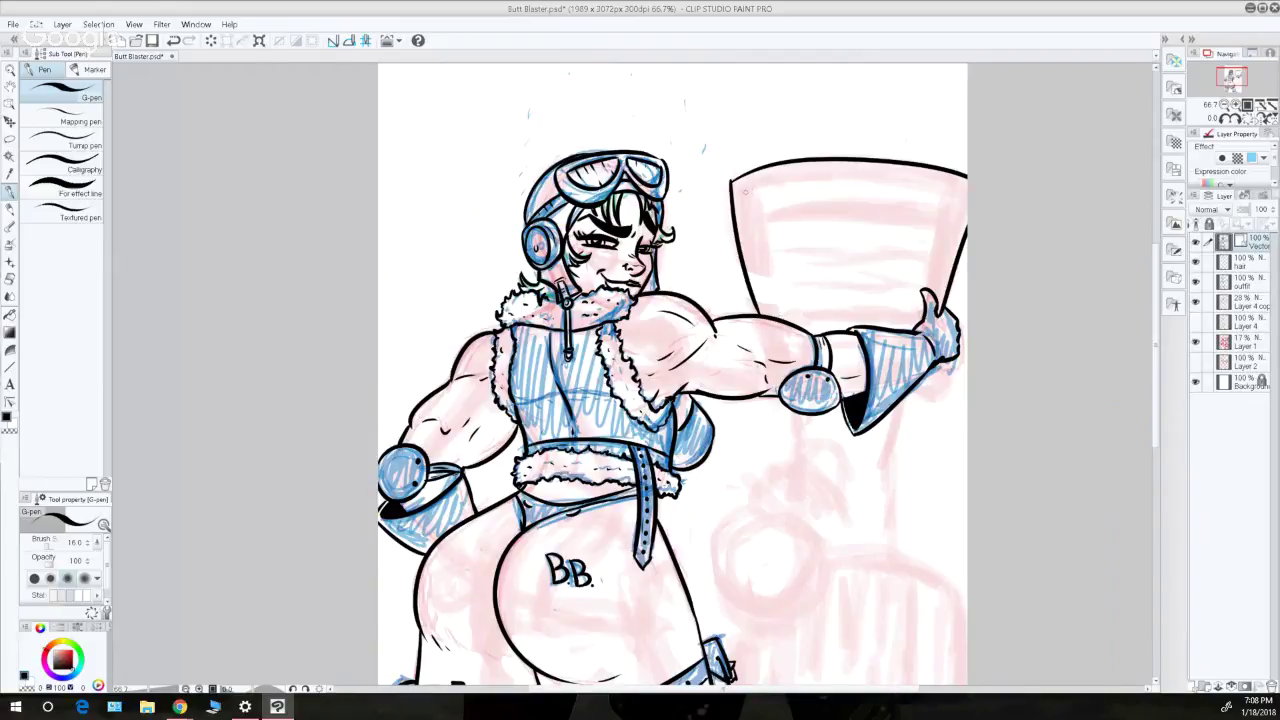
- Add thin curved accent lines just beneath the tapered object's top rim
{"action": "mouse_move", "coordinate": [742, 186]}
{"action": "left_mouse_down"}
{"action": "mouse_move", "coordinate": [878, 172]}
{"action": "mouse_move", "coordinate": [861, 172]}
{"action": "mouse_move", "coordinate": [955, 180]}
{"action": "left_mouse_up"}
{"action": "key", "text": "ctrl+z"}
{"action": "left_click_drag", "start_coordinate": [861, 173], "coordinate": [930, 180]}
- Ink the uppermost curved band line across the tapered object, spanning both side edges
{"action": "mouse_move", "coordinate": [737, 220]}
{"action": "left_mouse_down"}
{"action": "mouse_move", "coordinate": [778, 213]}
{"action": "mouse_move", "coordinate": [966, 221]}
{"action": "left_mouse_up"}
{"action": "key", "text": "ctrl+z"}
{"action": "left_click_drag", "start_coordinate": [737, 220], "coordinate": [938, 219]}
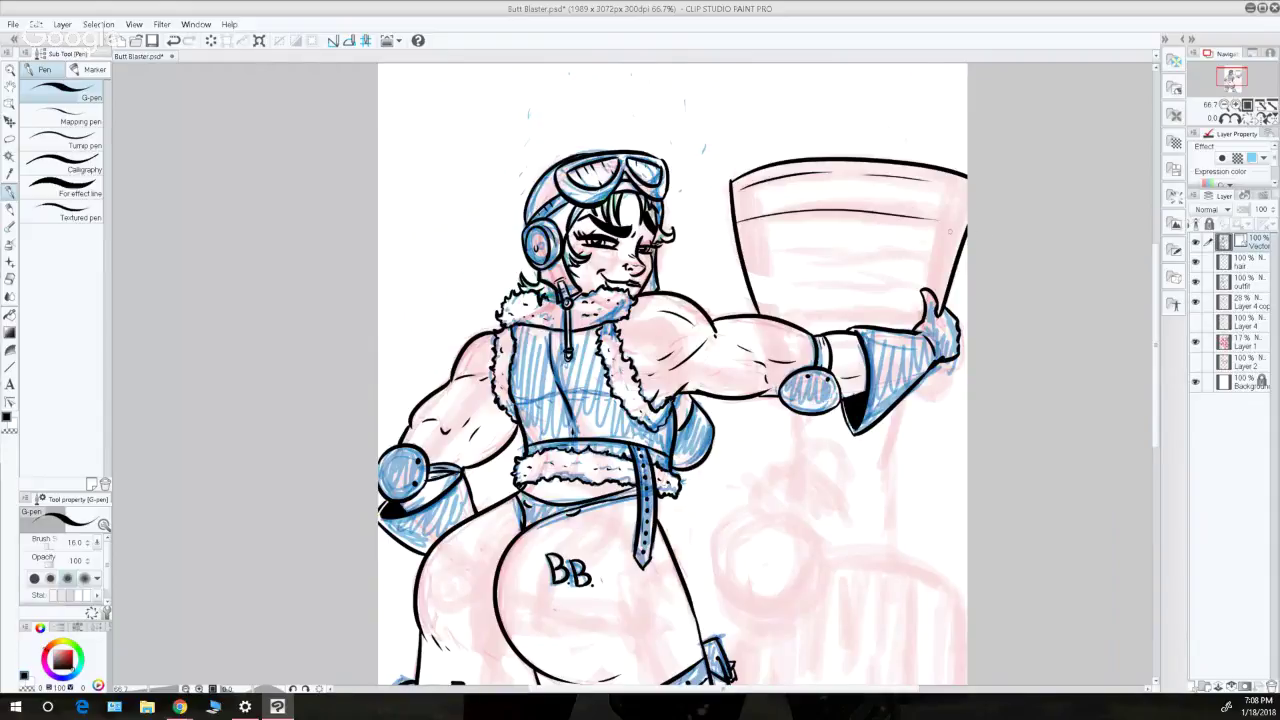
{"action": "key", "text": "ctrl+z"}
{"action": "left_click_drag", "start_coordinate": [722, 226], "coordinate": [962, 208]}
{"action": "key", "text": "ctrl+z"}
{"action": "left_click_drag", "start_coordinate": [736, 222], "coordinate": [975, 205]}
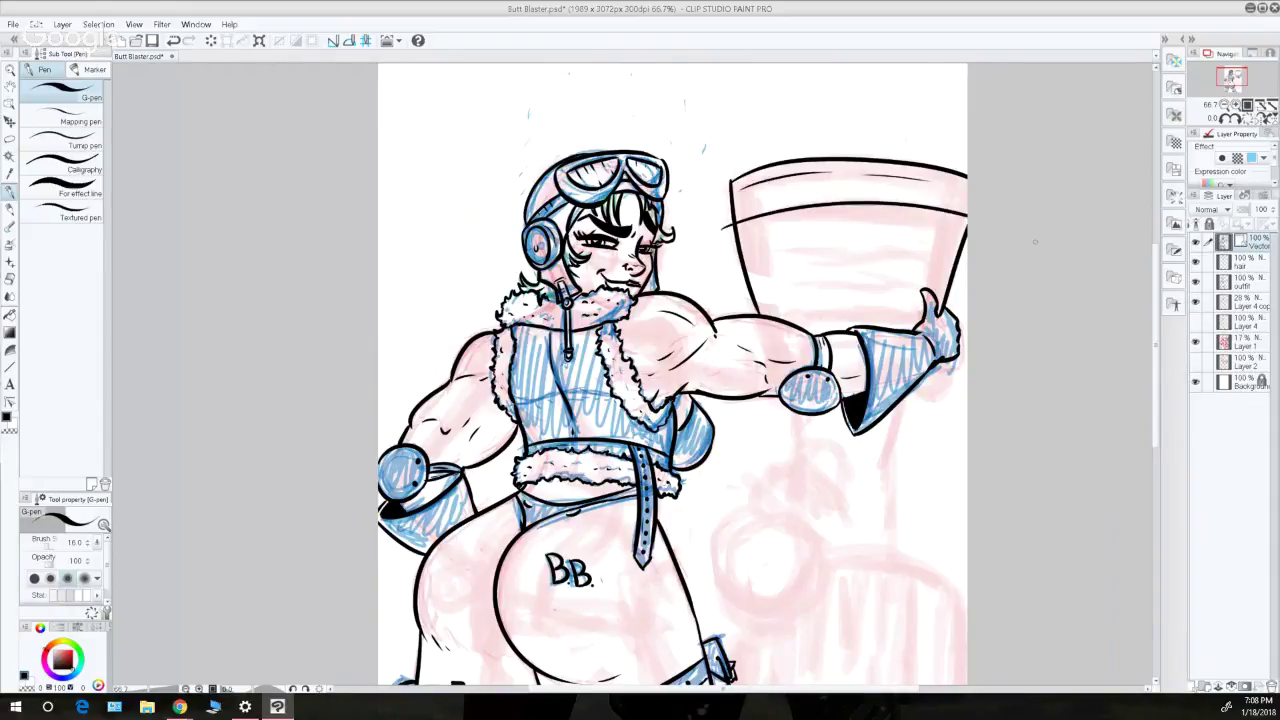
{"action": "key", "text": "ctrl+z"}
{"action": "left_click_drag", "start_coordinate": [726, 226], "coordinate": [975, 210]}
- Ink the middle and lowest curved band lines across the tapered object, ending the lowest at the hand
{"action": "left_click_drag", "start_coordinate": [744, 262], "coordinate": [966, 256]}
{"action": "key", "text": "ctrl+z"}
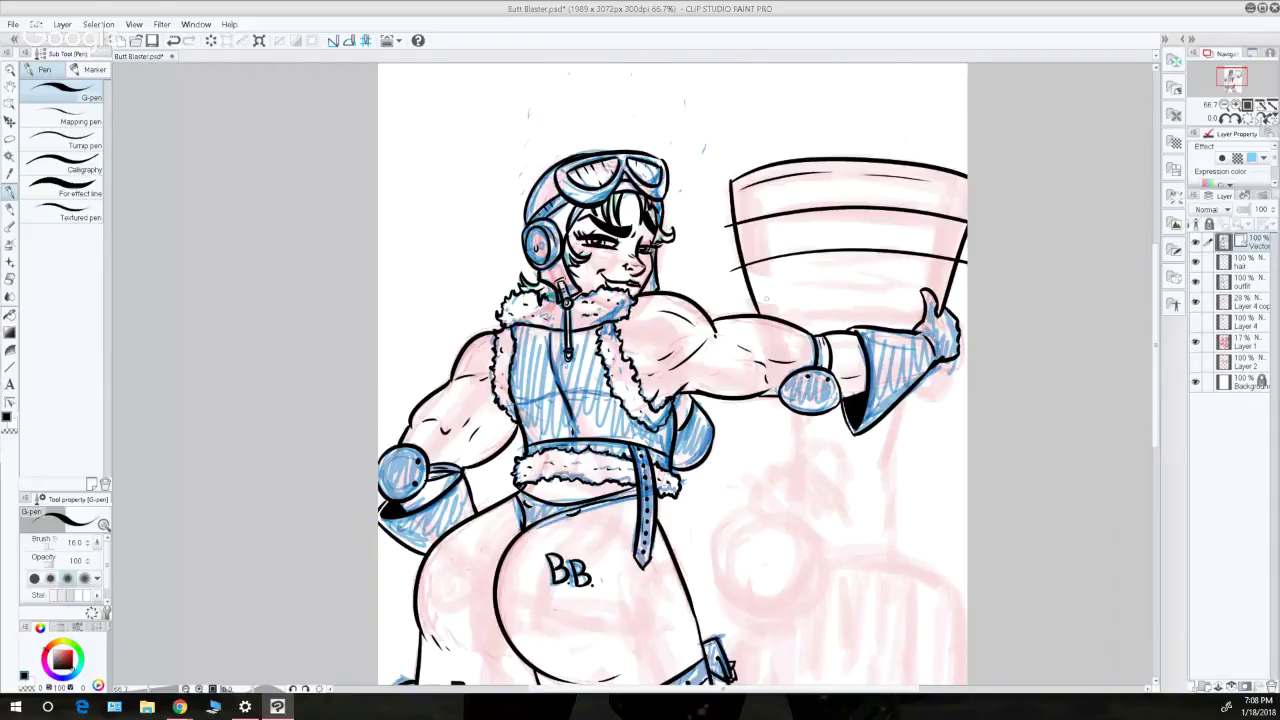
{"action": "left_click_drag", "start_coordinate": [758, 298], "coordinate": [924, 286]}
{"action": "key", "text": "ctrl+z"}
{"action": "left_click_drag", "start_coordinate": [754, 294], "coordinate": [926, 288]}
{"action": "key", "text": "ctrl+z"}
{"action": "left_click_drag", "start_coordinate": [754, 300], "coordinate": [922, 287]}
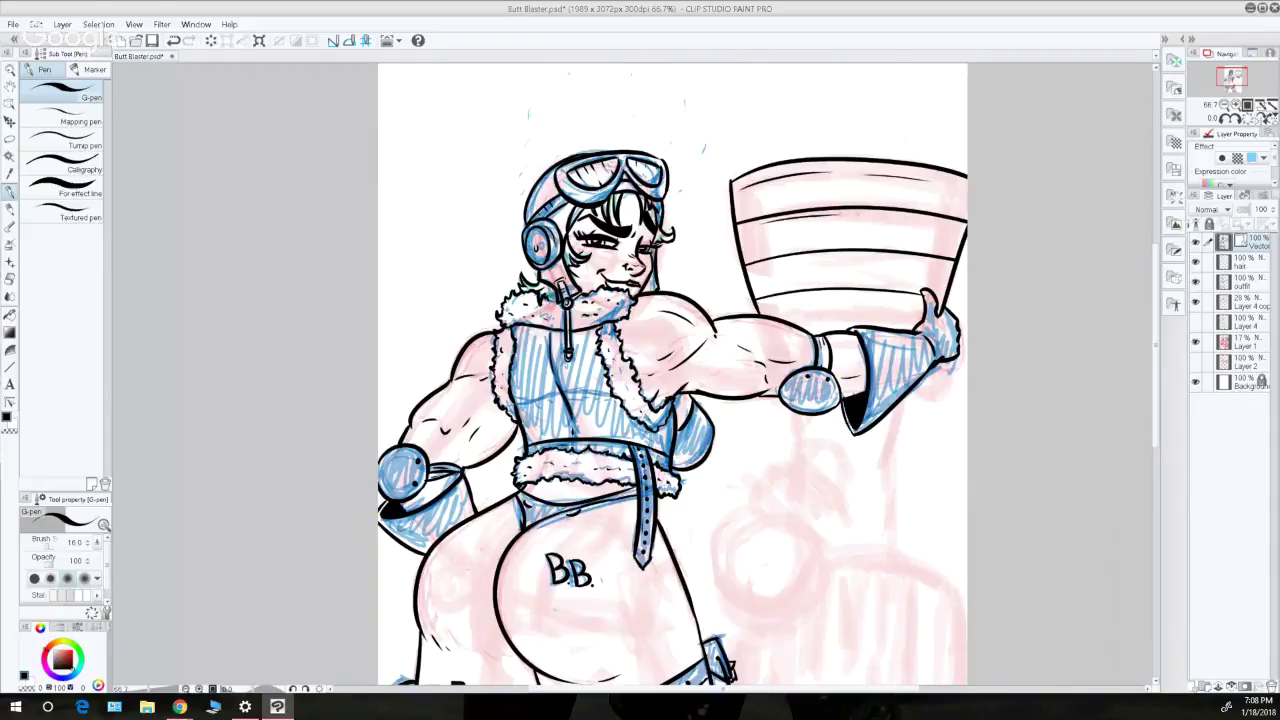
- Add thin curved accent lines beneath the band lines across the large tapered object
{"action": "left_click_drag", "start_coordinate": [855, 214], "coordinate": [884, 214]}
{"action": "left_click_drag", "start_coordinate": [775, 261], "coordinate": [884, 259]}
{"action": "key", "text": "ctrl+z"}
- Ink the machine's neck beneath the outstretched forearm, with a short flat ledge and a pointed tube tip below the glove cuff
{"action": "mouse_move", "coordinate": [1155, 305]}
{"action": "left_mouse_down"}
{"action": "mouse_move", "coordinate": [1157, 343]}
{"action": "mouse_move", "coordinate": [1156, 327]}
{"action": "left_mouse_up"}
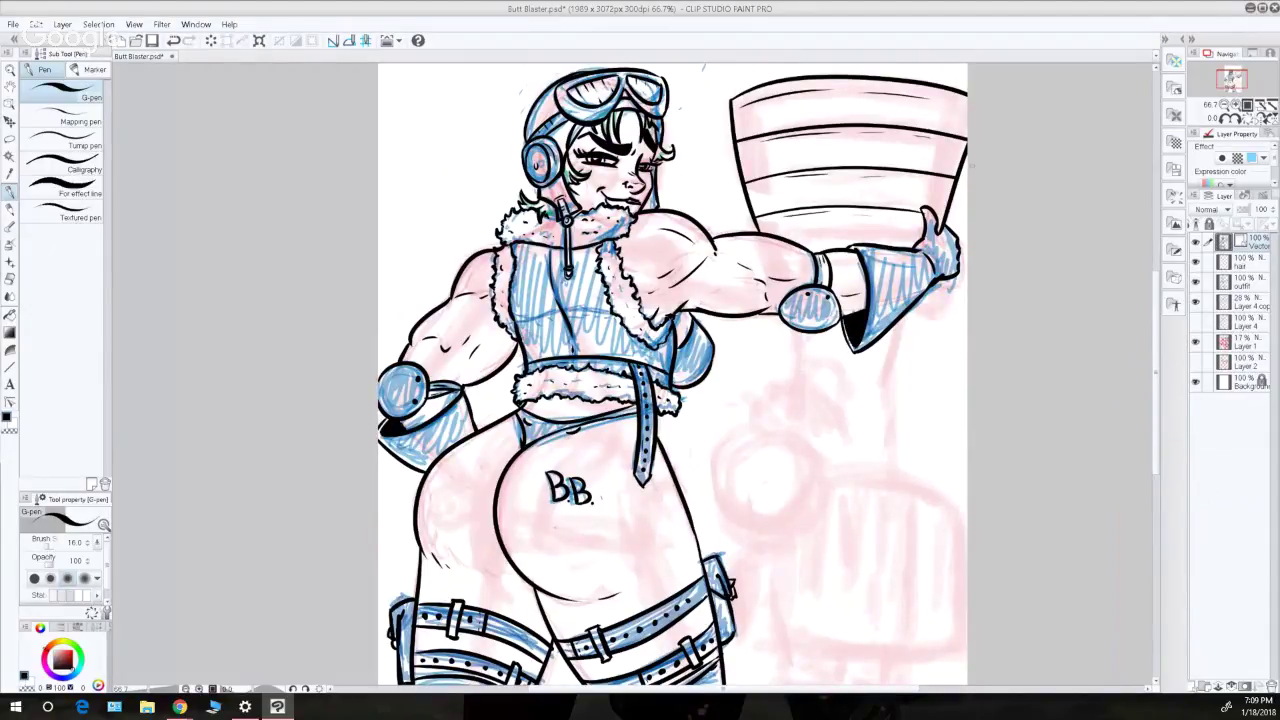
{"action": "left_click_drag", "start_coordinate": [1155, 300], "coordinate": [1155, 315]}
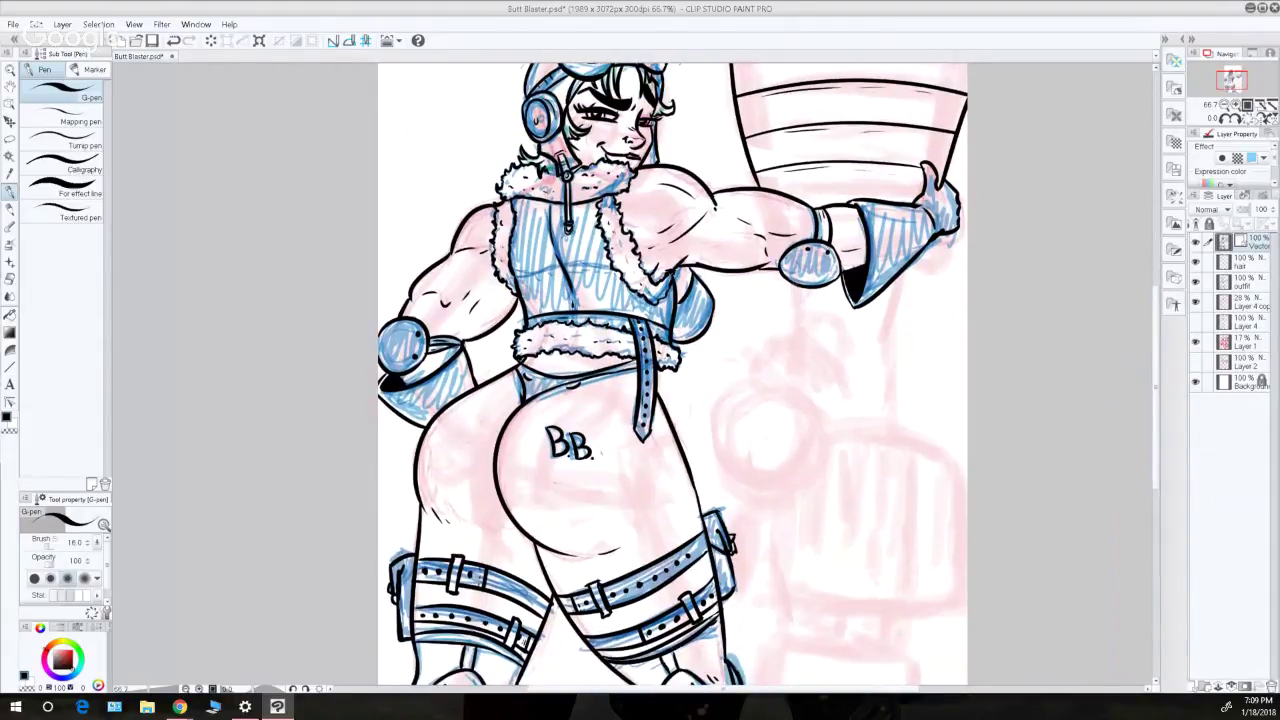
{"action": "left_click_drag", "start_coordinate": [797, 284], "coordinate": [803, 320]}
{"action": "mouse_move", "coordinate": [795, 318]}
{"action": "left_mouse_down"}
{"action": "mouse_move", "coordinate": [848, 319]}
{"action": "mouse_move", "coordinate": [856, 353]}
{"action": "left_mouse_up"}
{"action": "key", "text": "ctrl+z"}
{"action": "key", "text": "ctrl+z"}
{"action": "left_click", "coordinate": [845, 317]}
{"action": "left_click_drag", "start_coordinate": [906, 266], "coordinate": [883, 349]}
{"action": "left_click_drag", "start_coordinate": [874, 298], "coordinate": [858, 350]}
{"action": "key", "text": "ctrl+z"}
{"action": "left_click_drag", "start_coordinate": [870, 305], "coordinate": [857, 354]}
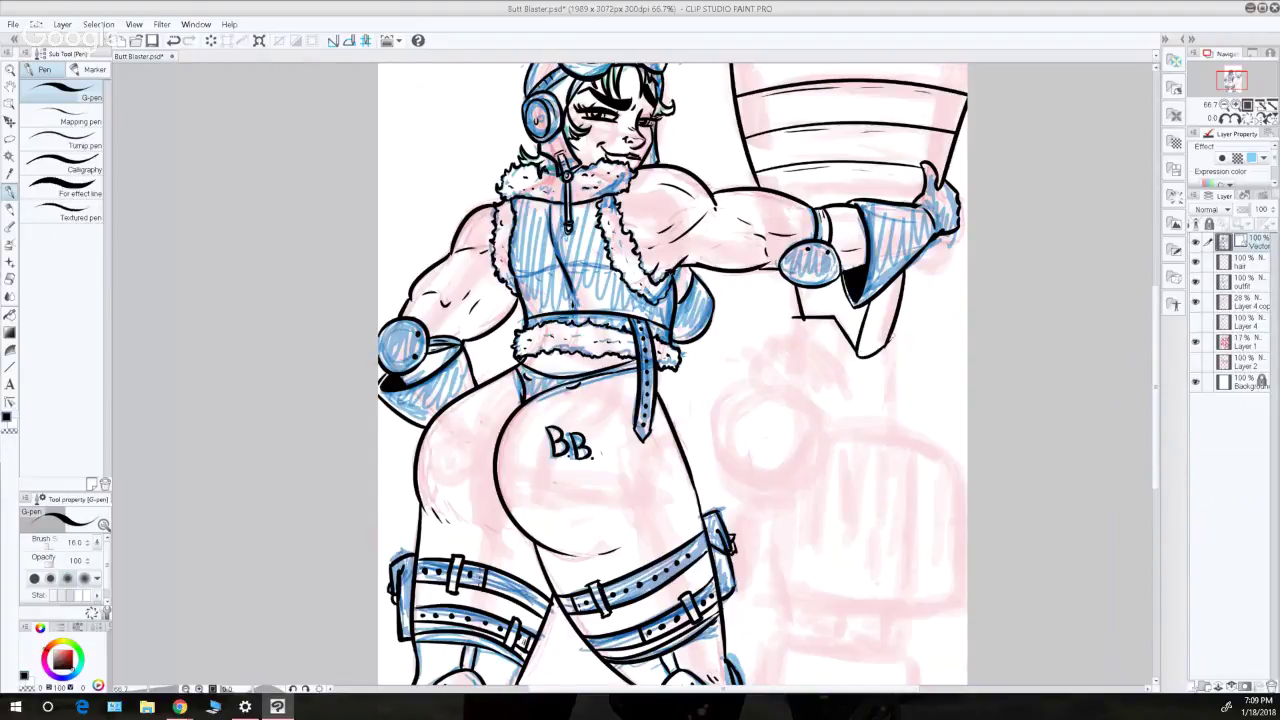
- Ink the angled corner and long vertical outer edge of the housing beside the pointed tube
{"action": "key", "text": "ctrl+z"}
{"action": "mouse_move", "coordinate": [862, 357]}
{"action": "left_mouse_down"}
{"action": "mouse_move", "coordinate": [902, 322]}
{"action": "mouse_move", "coordinate": [904, 398]}
{"action": "left_mouse_up"}
{"action": "key", "text": "ctrl+z"}
{"action": "key", "text": "ctrl+z"}
{"action": "left_click_drag", "start_coordinate": [903, 322], "coordinate": [898, 424]}
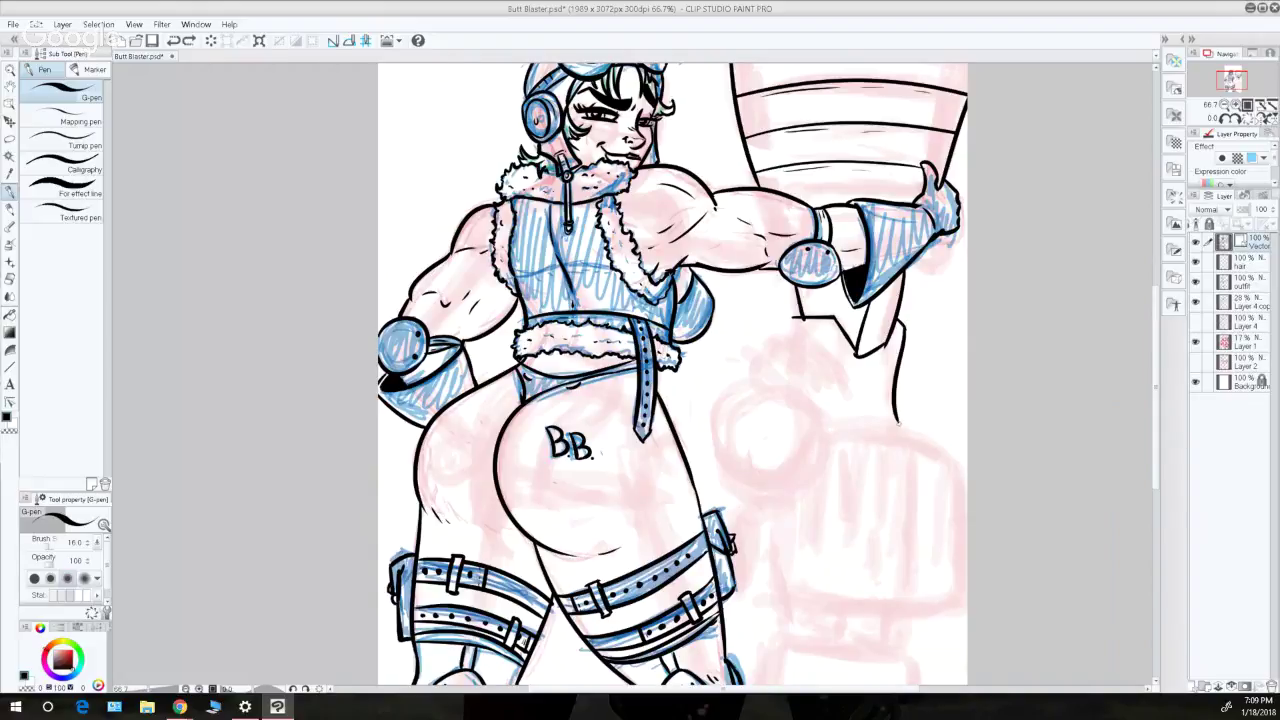
{"action": "key", "text": "ctrl+z"}
{"action": "left_click_drag", "start_coordinate": [905, 322], "coordinate": [901, 424]}
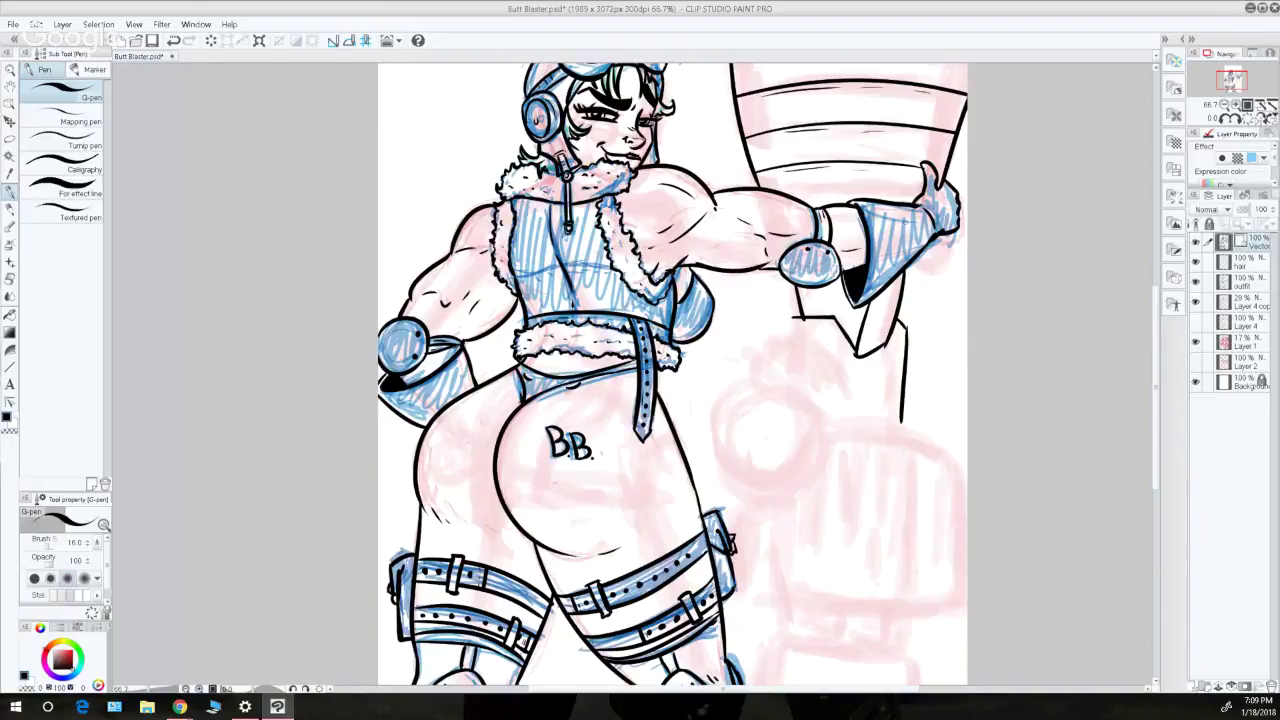
- Add curved rib lines across the pointed tube below the glove cuff
{"action": "mouse_move", "coordinate": [860, 338]}
{"action": "left_mouse_down"}
{"action": "mouse_move", "coordinate": [889, 331]}
{"action": "mouse_move", "coordinate": [900, 285]}
{"action": "left_mouse_up"}
{"action": "key", "text": "ctrl+z"}
{"action": "key", "text": "ctrl+z"}
{"action": "left_click_drag", "start_coordinate": [860, 348], "coordinate": [876, 336]}
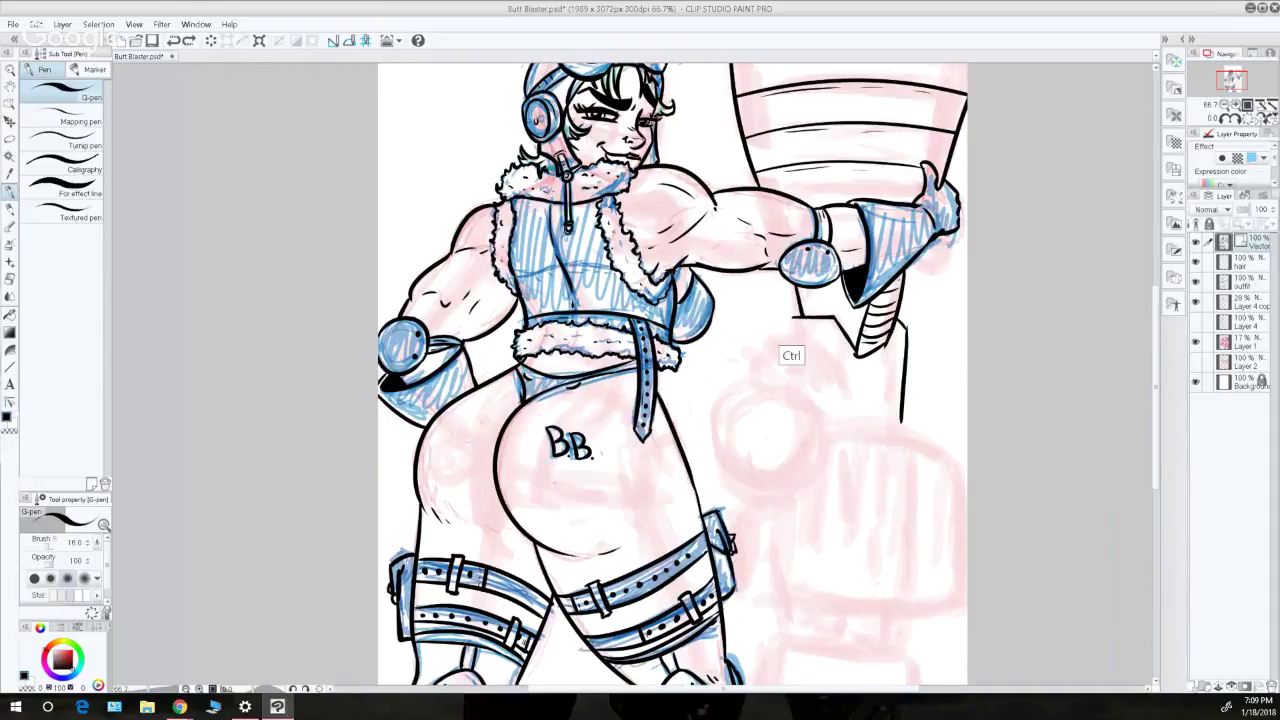
- Ink the housing's short side edge and the outline of the curved hose arching in front of it
{"action": "left_click_drag", "start_coordinate": [796, 316], "coordinate": [787, 338]}
{"action": "mouse_move", "coordinate": [750, 375]}
{"action": "left_mouse_down"}
{"action": "mouse_move", "coordinate": [797, 334]}
{"action": "mouse_move", "coordinate": [829, 356]}
{"action": "left_mouse_up"}
{"action": "key", "text": "ctrl+z"}
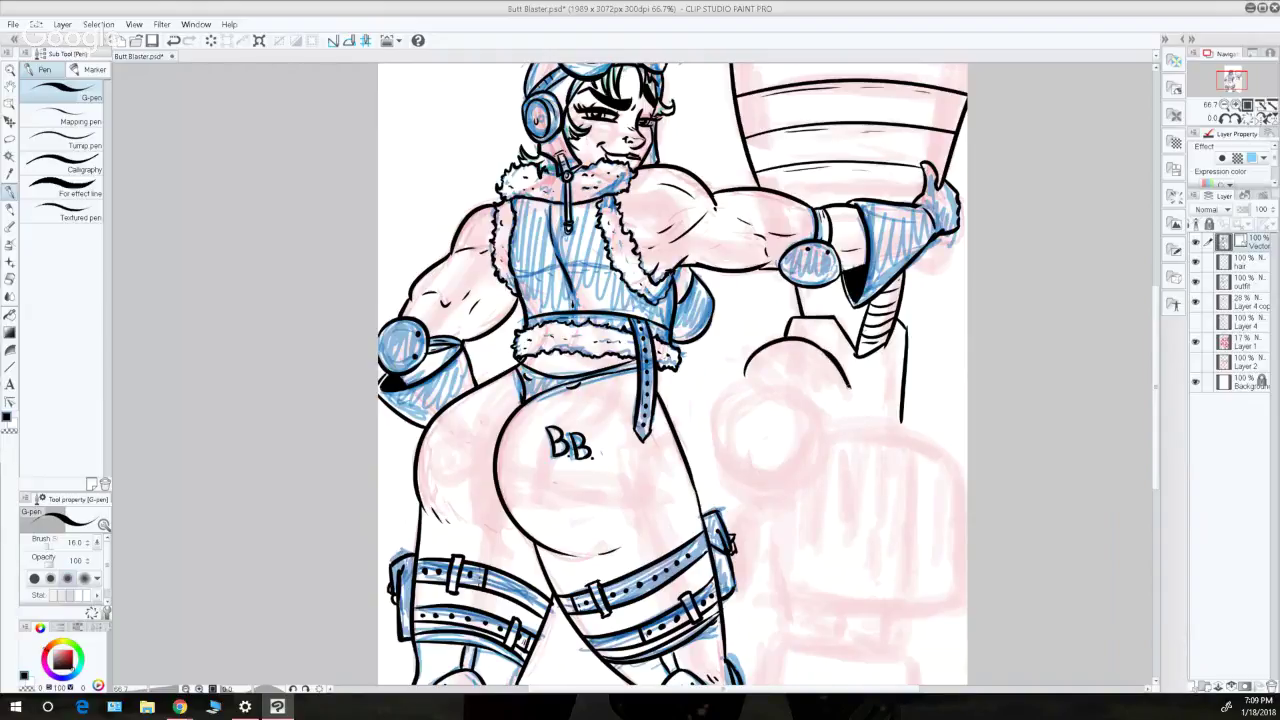
{"action": "key", "text": "ctrl+z"}
{"action": "mouse_move", "coordinate": [746, 366]}
{"action": "left_mouse_down"}
{"action": "mouse_move", "coordinate": [757, 385]}
{"action": "mouse_move", "coordinate": [852, 409]}
{"action": "mouse_move", "coordinate": [824, 406]}
{"action": "mouse_move", "coordinate": [848, 381]}
{"action": "mouse_move", "coordinate": [844, 401]}
{"action": "mouse_move", "coordinate": [842, 378]}
{"action": "mouse_move", "coordinate": [818, 390]}
{"action": "left_mouse_up"}
{"action": "key", "text": "ctrl+z"}
{"action": "key", "text": "ctrl+z"}
{"action": "key", "text": "ctrl+z"}
{"action": "key", "text": "ctrl+z"}
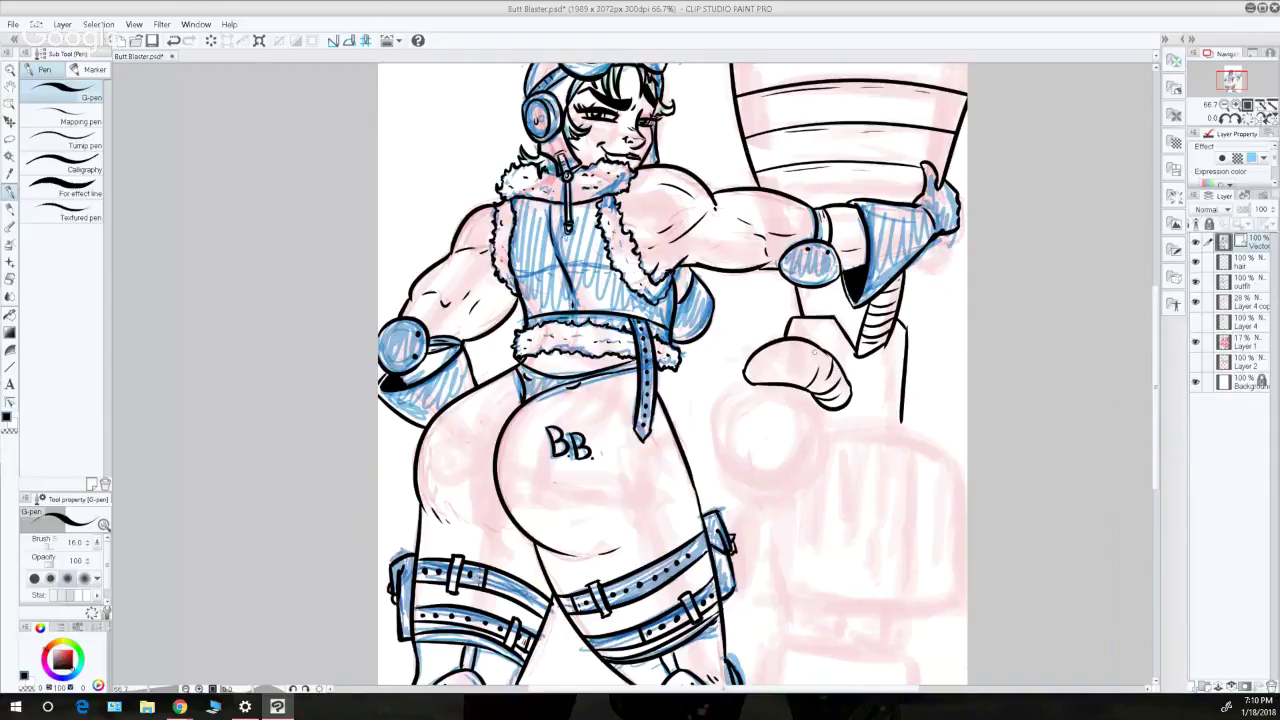
- Add curved segment lines across the arched hose
{"action": "left_click_drag", "start_coordinate": [806, 342], "coordinate": [787, 387]}
{"action": "key", "text": "ctrl+z"}
{"action": "mouse_move", "coordinate": [777, 341]}
{"action": "left_mouse_down"}
{"action": "mouse_move", "coordinate": [755, 369]}
{"action": "mouse_move", "coordinate": [760, 387]}
{"action": "left_mouse_up"}
{"action": "key", "text": "ctrl+z"}
{"action": "scroll", "coordinate": [1154, 314], "scroll_direction": "up", "scroll_amount": 2}
{"action": "scroll", "coordinate": [1154, 314], "scroll_direction": "down", "scroll_amount": 1}
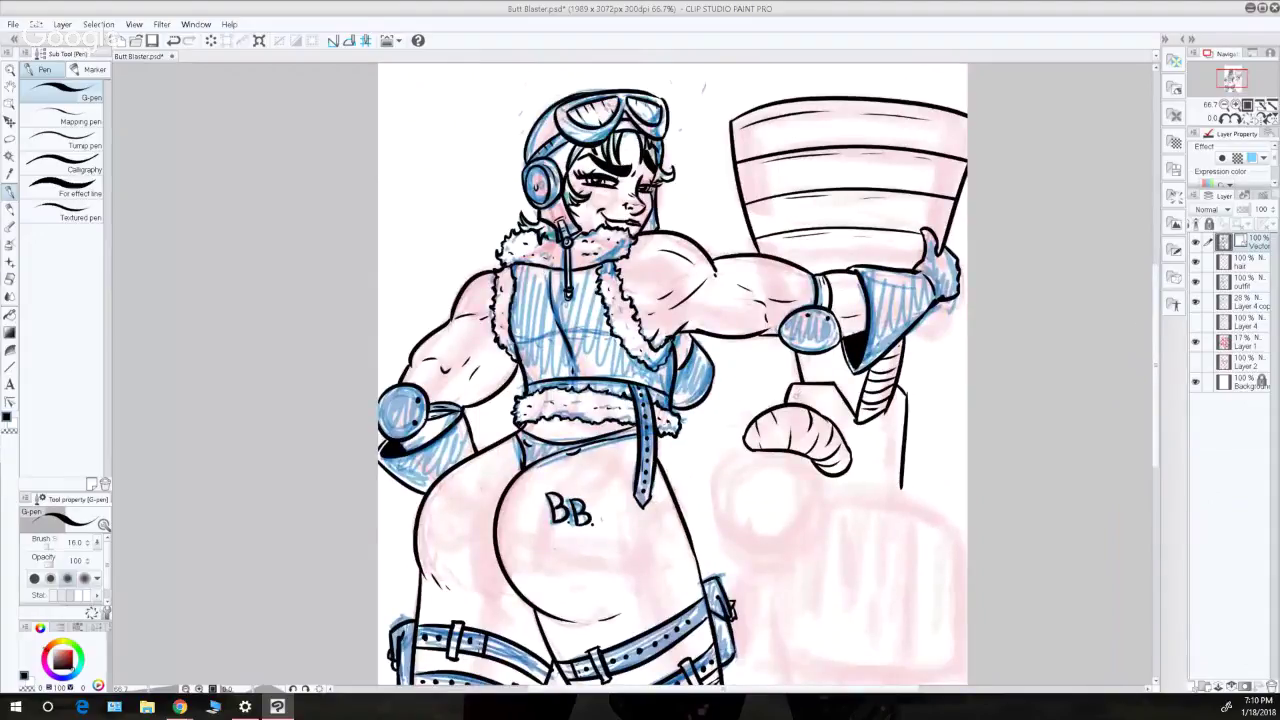
- Ink a small rivet on the housing's upper corner and thin vertical lines down the neck beneath the elbow pad
{"action": "left_click_drag", "start_coordinate": [793, 389], "coordinate": [804, 397]}
{"action": "left_click_drag", "start_coordinate": [798, 394], "coordinate": [799, 394]}
{"action": "key", "text": "ctrl+z"}
{"action": "left_click_drag", "start_coordinate": [807, 354], "coordinate": [812, 382]}
{"action": "mouse_move", "coordinate": [823, 351]}
{"action": "left_mouse_down"}
{"action": "mouse_move", "coordinate": [855, 411]}
{"action": "mouse_move", "coordinate": [863, 381]}
{"action": "mouse_move", "coordinate": [832, 366]}
{"action": "left_mouse_up"}
{"action": "key", "text": "ctrl+z"}
{"action": "key", "text": "ctrl+z"}
{"action": "key", "text": "ctrl+z"}
{"action": "left_click_drag", "start_coordinate": [826, 350], "coordinate": [835, 366]}
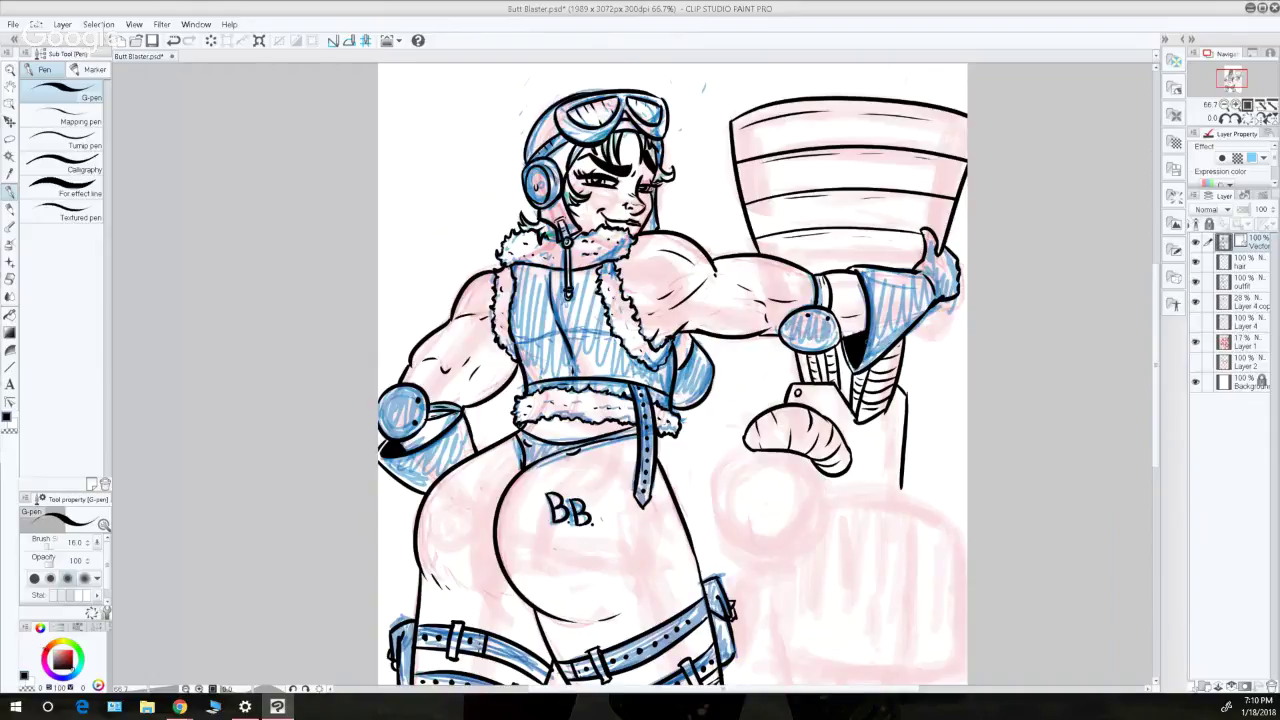
- Ink the large round sphere outline beneath the arched hose
{"action": "left_click_drag", "start_coordinate": [1156, 355], "coordinate": [1159, 390]}
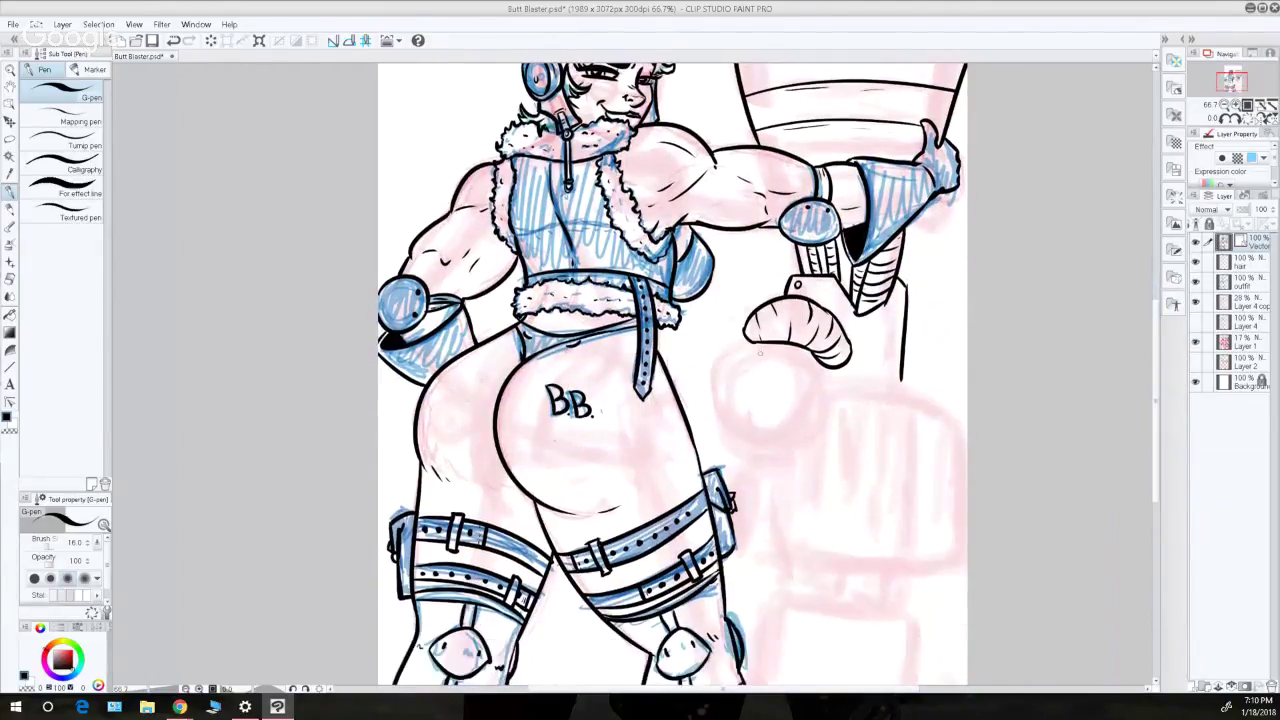
{"action": "left_click_drag", "start_coordinate": [752, 338], "coordinate": [720, 430]}
{"action": "key", "text": "ctrl+z"}
{"action": "mouse_move", "coordinate": [750, 342]}
{"action": "left_mouse_down"}
{"action": "mouse_move", "coordinate": [750, 456]}
{"action": "mouse_move", "coordinate": [808, 448]}
{"action": "mouse_move", "coordinate": [826, 428]}
{"action": "mouse_move", "coordinate": [836, 368]}
{"action": "left_mouse_up"}
{"action": "key", "text": "ctrl+z"}
{"action": "key", "text": "ctrl+z"}
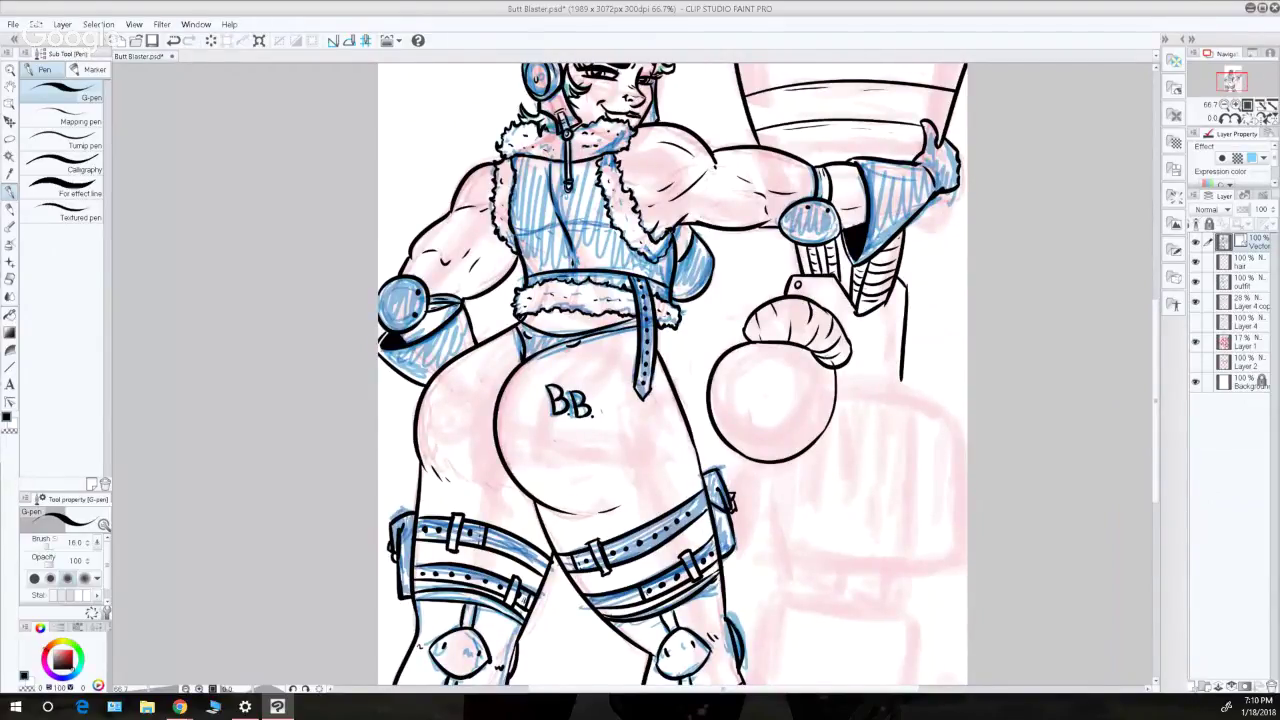
- Ink a small angular mark inside the sphere's lower left edge
{"action": "key", "text": "ctrl+z"}
{"action": "left_click_drag", "start_coordinate": [822, 434], "coordinate": [835, 368]}
{"action": "key", "text": "ctrl+z"}
{"action": "left_click_drag", "start_coordinate": [727, 431], "coordinate": [747, 449]}
{"action": "key", "text": "ctrl+z"}
{"action": "left_click_drag", "start_coordinate": [727, 432], "coordinate": [745, 448]}
- Rework the thin curved contour line just inside the sphere's right edge
{"action": "mouse_move", "coordinate": [826, 394]}
{"action": "left_mouse_down"}
{"action": "mouse_move", "coordinate": [832, 428]}
{"action": "mouse_move", "coordinate": [838, 392]}
{"action": "left_mouse_up"}
{"action": "mouse_move", "coordinate": [746, 353]}
{"action": "left_mouse_down"}
{"action": "mouse_move", "coordinate": [732, 352]}
{"action": "mouse_move", "coordinate": [748, 340]}
{"action": "left_mouse_up"}
{"action": "key", "text": "ctrl+z"}
{"action": "key", "text": "ctrl+z"}
{"action": "key", "text": "ctrl+z"}
{"action": "key", "text": "ctrl+z"}
{"action": "key", "text": "ctrl+z"}
{"action": "key", "text": "ctrl+z"}
{"action": "key", "text": "ctrl+z"}
{"action": "key", "text": "ctrl+z"}
{"action": "left_click_drag", "start_coordinate": [821, 436], "coordinate": [832, 395]}
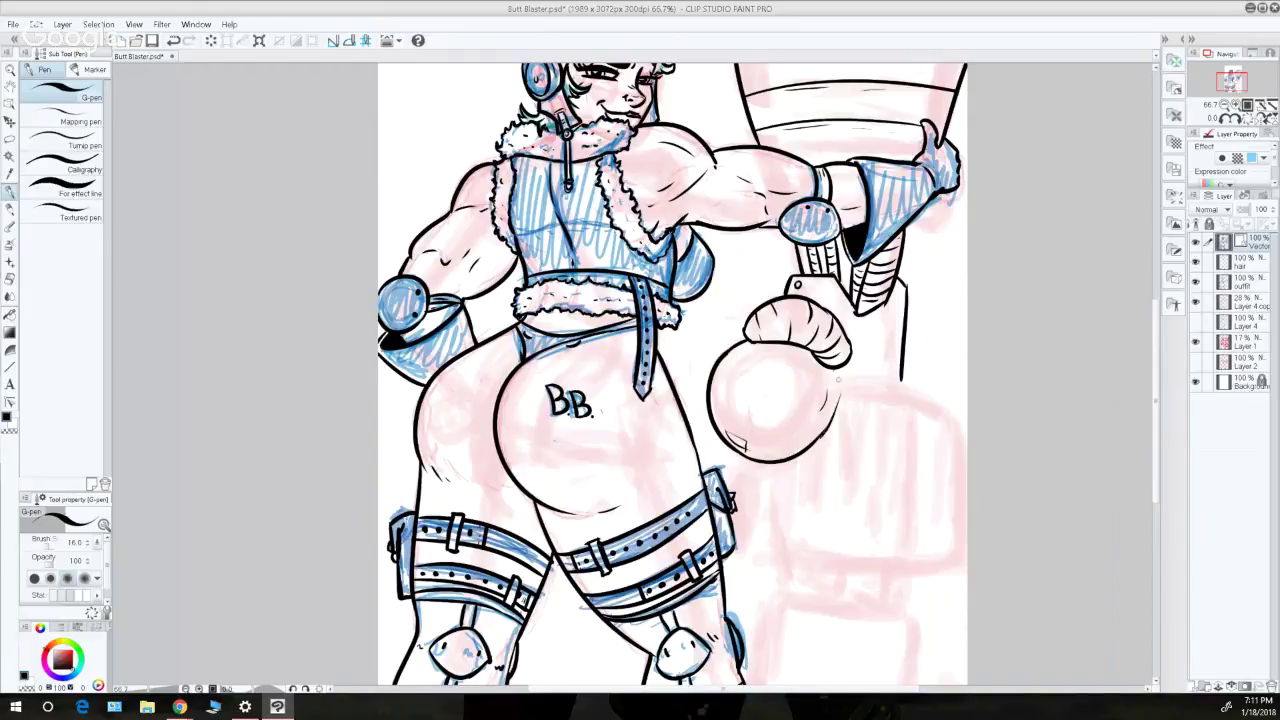
{"action": "key", "text": "ctrl+z"}
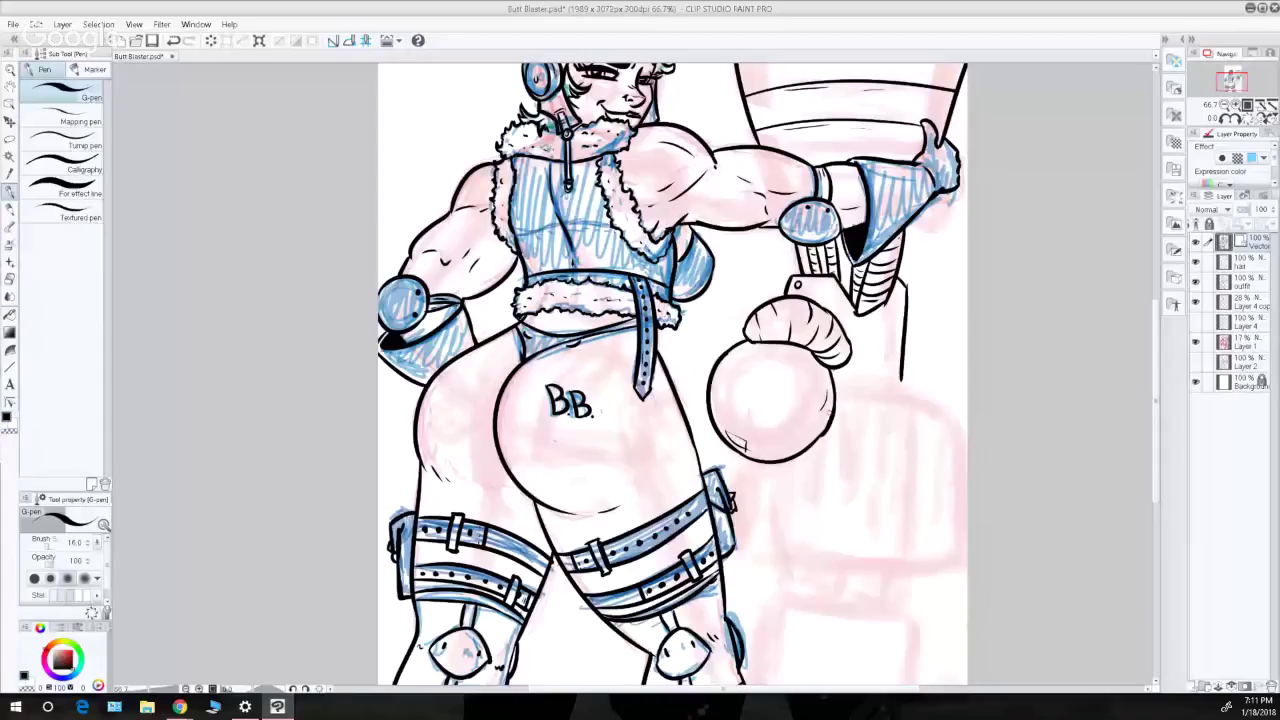
{"action": "left_click_drag", "start_coordinate": [812, 446], "coordinate": [836, 396]}
- Ink a small protruding knob on the sphere's left edge
{"action": "mouse_move", "coordinate": [772, 376]}
{"action": "left_mouse_down"}
{"action": "mouse_move", "coordinate": [770, 417]}
{"action": "mouse_move", "coordinate": [776, 380]}
{"action": "mouse_move", "coordinate": [704, 404]}
{"action": "mouse_move", "coordinate": [714, 364]}
{"action": "left_mouse_up"}
{"action": "key", "text": "ctrl+z"}
{"action": "key", "text": "ctrl+z"}
{"action": "key", "text": "ctrl+z"}
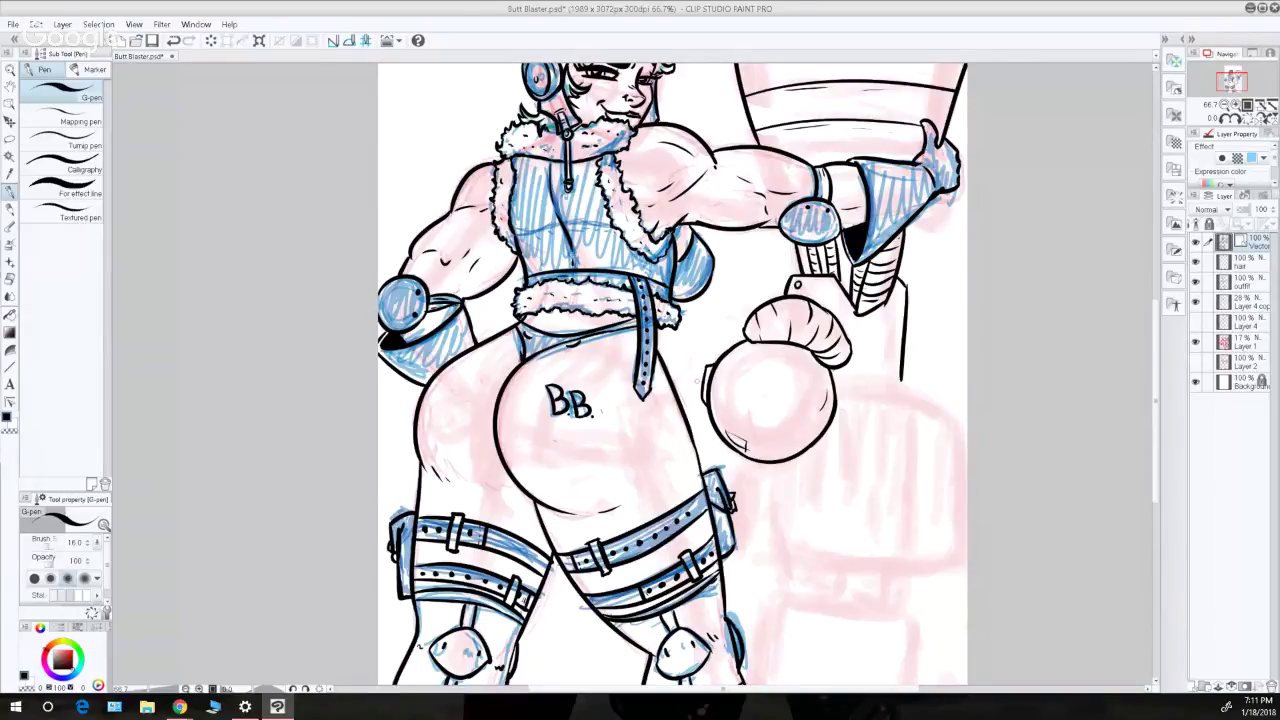
{"action": "left_click_drag", "start_coordinate": [702, 378], "coordinate": [703, 386]}
- Ink the curved top edge of the machine's large body, running from the sphere to the canvas edge
{"action": "left_click_drag", "start_coordinate": [1154, 333], "coordinate": [1152, 311]}
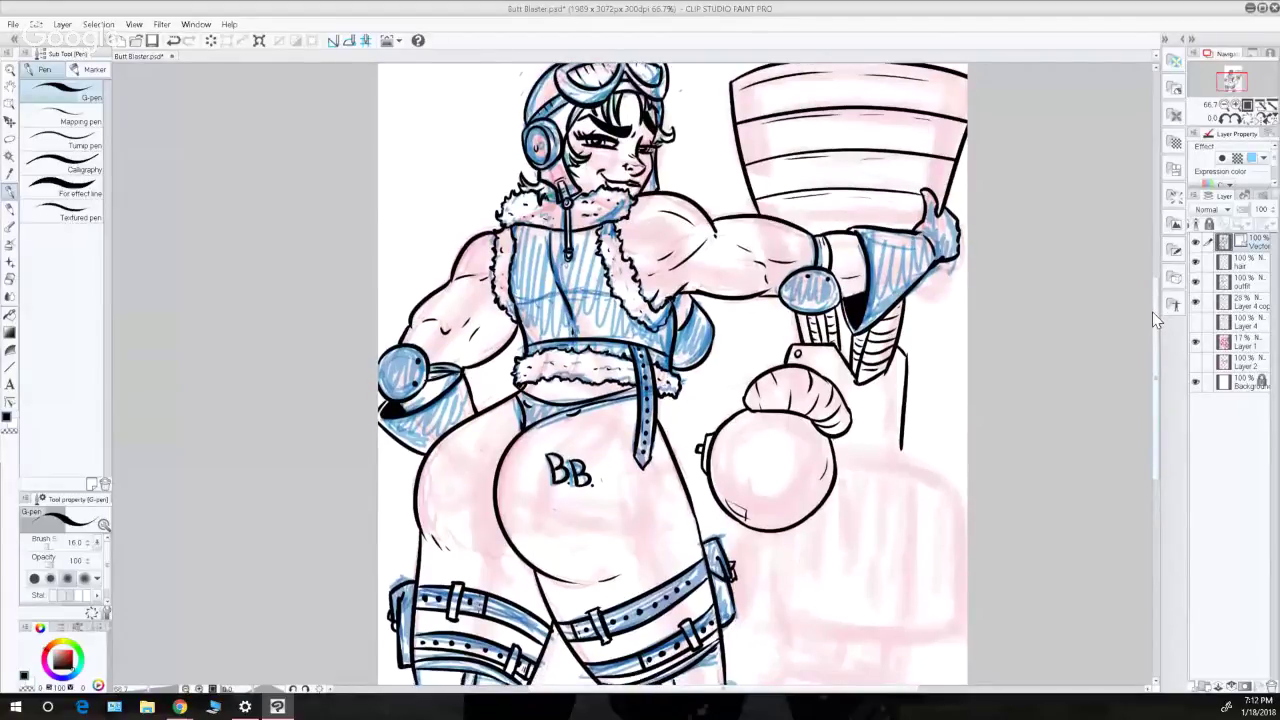
{"action": "scroll", "coordinate": [1152, 318], "scroll_direction": "down", "scroll_amount": 3}
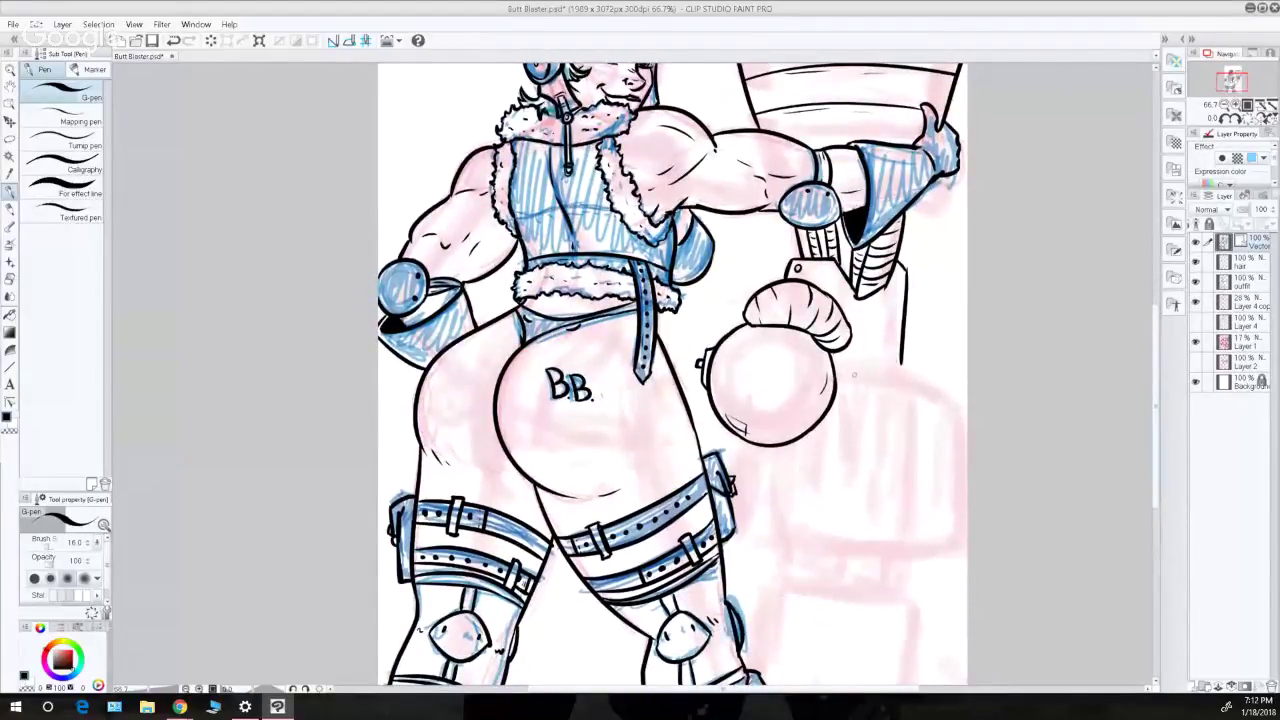
{"action": "left_click_drag", "start_coordinate": [1157, 441], "coordinate": [1149, 416]}
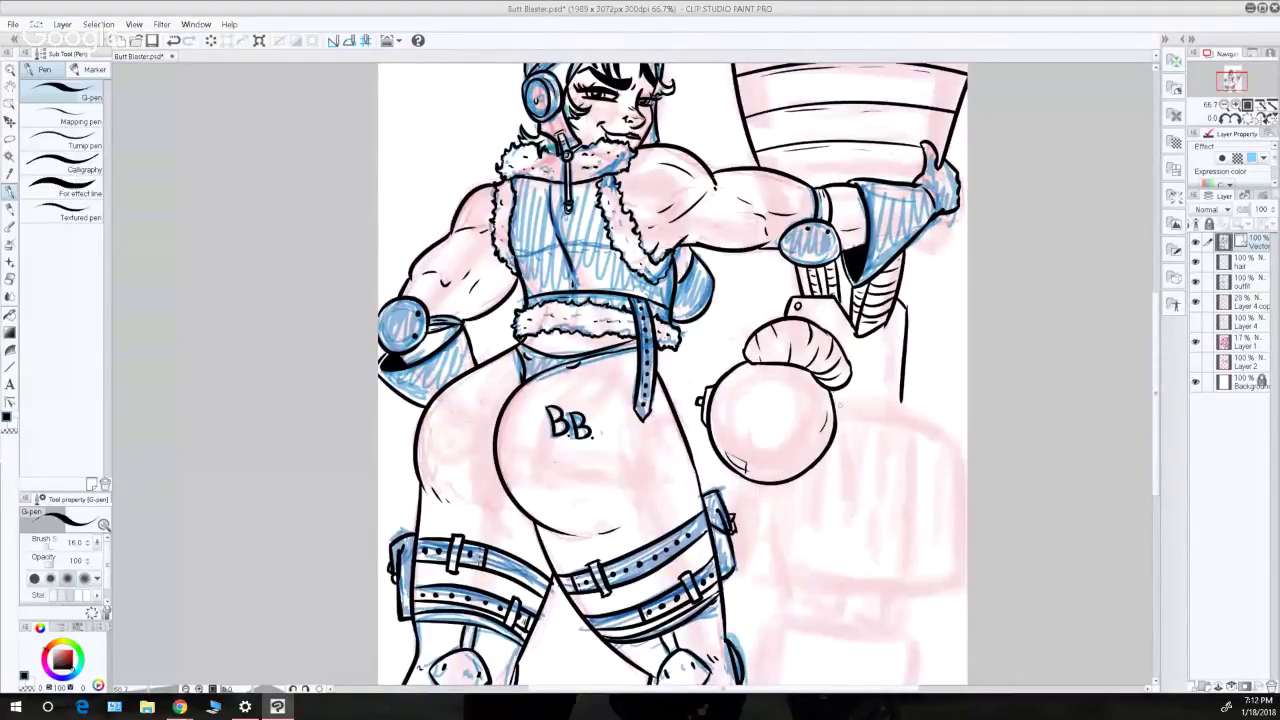
{"action": "left_click_drag", "start_coordinate": [832, 403], "coordinate": [972, 422]}
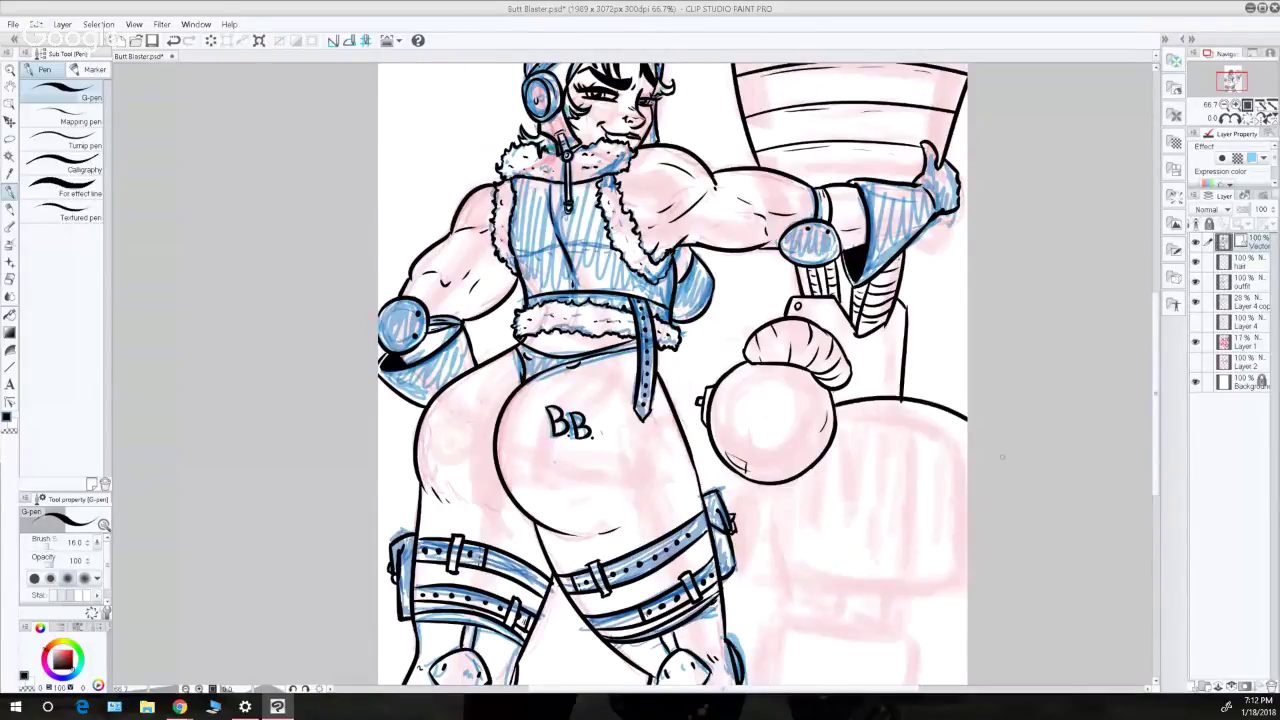
{"action": "key", "text": "ctrl+z"}
{"action": "left_click_drag", "start_coordinate": [832, 402], "coordinate": [975, 437]}
{"action": "key", "text": "ctrl+z"}
{"action": "left_click_drag", "start_coordinate": [833, 398], "coordinate": [975, 428]}
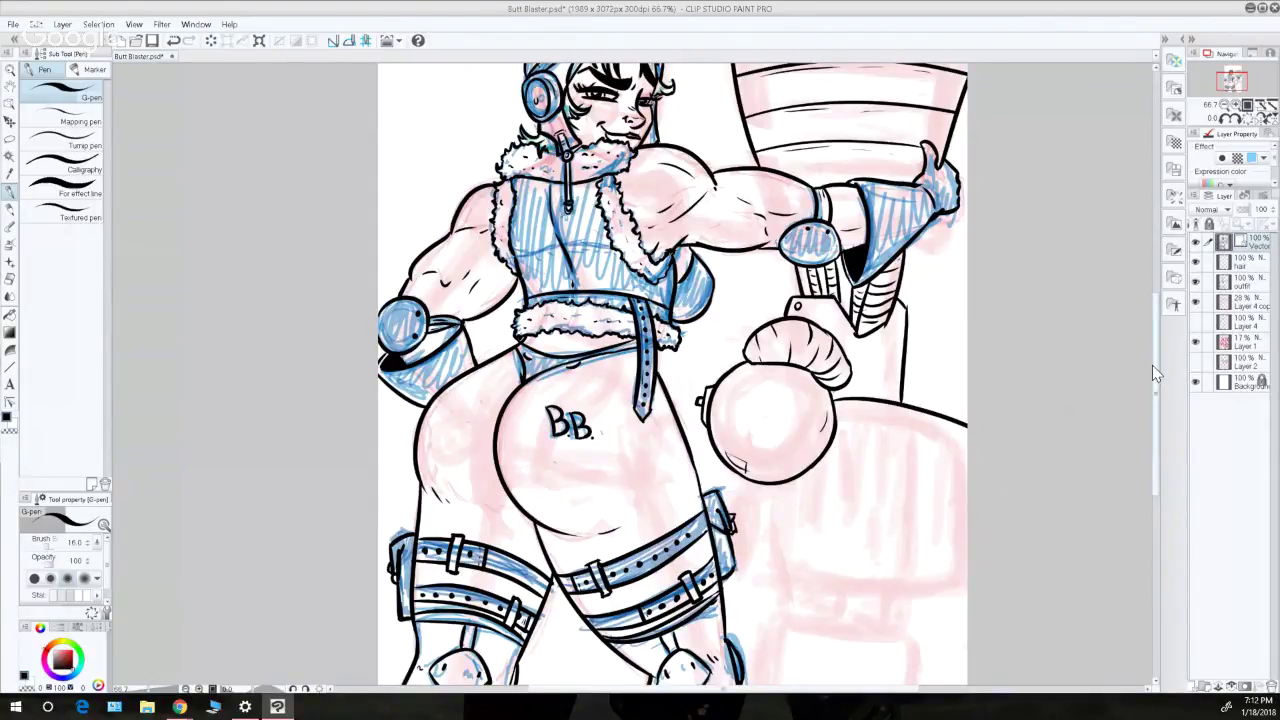
- Ink the left side edge and the long curved bottom edge of the machine's large body
{"action": "mouse_move", "coordinate": [1152, 365]}
{"action": "left_mouse_down"}
{"action": "mouse_move", "coordinate": [1157, 427]}
{"action": "mouse_move", "coordinate": [1156, 409]}
{"action": "left_mouse_up"}
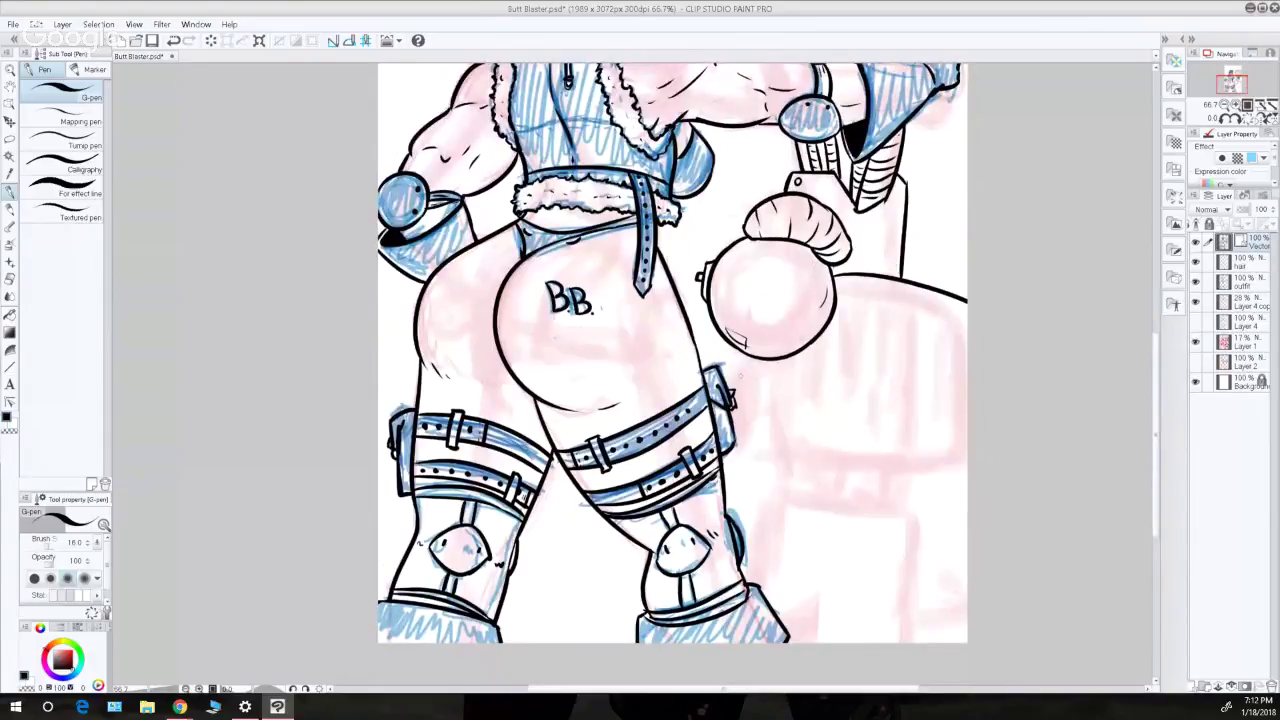
{"action": "mouse_move", "coordinate": [750, 357]}
{"action": "left_mouse_down"}
{"action": "mouse_move", "coordinate": [743, 450]}
{"action": "mouse_move", "coordinate": [1000, 472]}
{"action": "left_mouse_up"}
{"action": "key", "text": "ctrl+z"}
{"action": "left_click_drag", "start_coordinate": [743, 447], "coordinate": [1034, 463]}
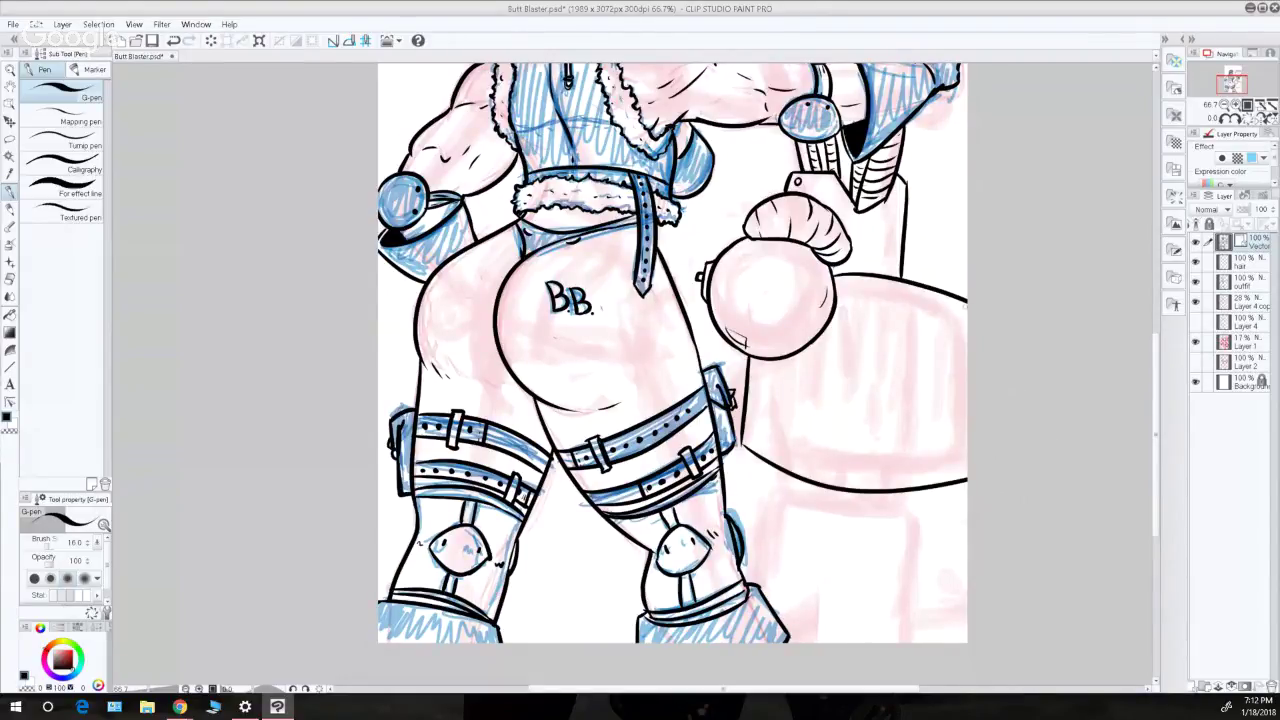
- Ink the body's right side edge with a bevelled upper corner and clear the top line's overshoot
{"action": "mouse_move", "coordinate": [955, 298]}
{"action": "left_mouse_down"}
{"action": "mouse_move", "coordinate": [963, 480]}
{"action": "mouse_move", "coordinate": [944, 500]}
{"action": "left_mouse_up"}
{"action": "key", "text": "ctrl+z"}
{"action": "key", "text": "ctrl+z"}
{"action": "mouse_move", "coordinate": [944, 291]}
{"action": "left_mouse_down"}
{"action": "mouse_move", "coordinate": [958, 335]}
{"action": "mouse_move", "coordinate": [947, 482]}
{"action": "left_mouse_up"}
{"action": "key", "text": "ctrl+z"}
{"action": "key", "text": "ctrl+z"}
{"action": "mouse_move", "coordinate": [957, 308]}
{"action": "left_mouse_down"}
{"action": "mouse_move", "coordinate": [938, 525]}
{"action": "mouse_move", "coordinate": [943, 490]}
{"action": "left_mouse_up"}
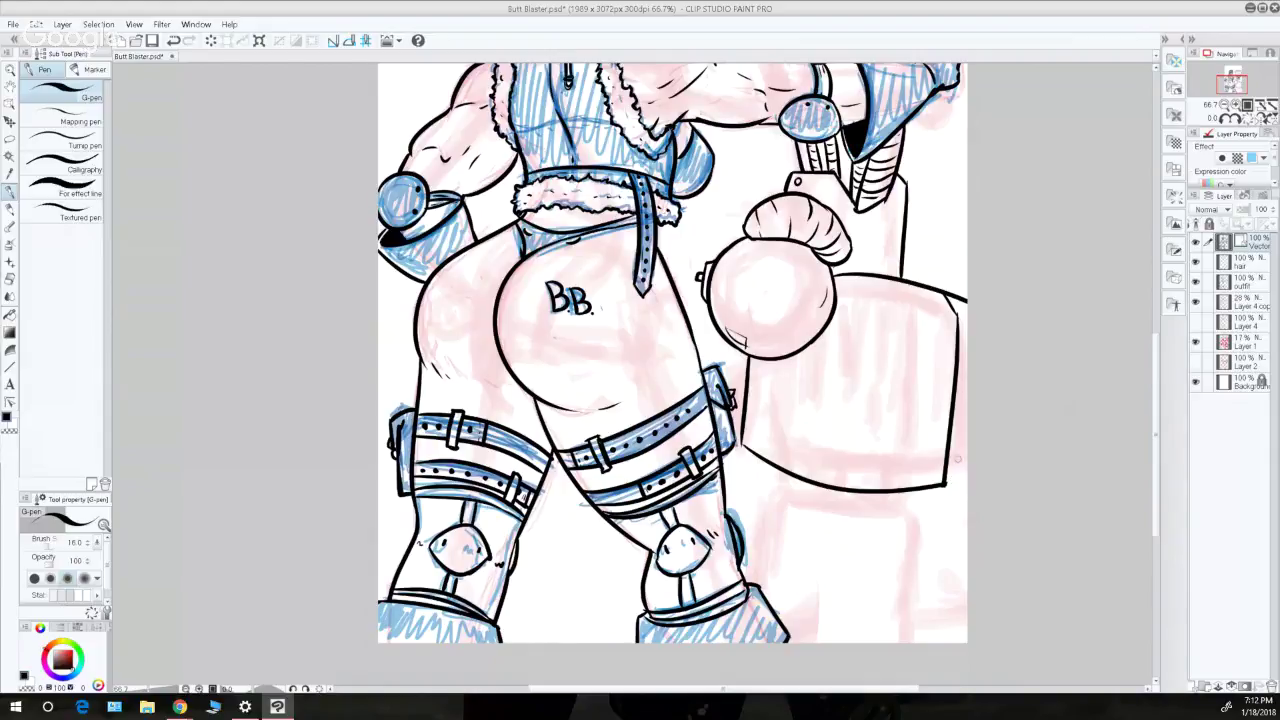
{"action": "left_click_drag", "start_coordinate": [972, 306], "coordinate": [953, 298]}
- Ink a small riveted plate on the left side of the machine's body below the sphere
{"action": "mouse_move", "coordinate": [1154, 348]}
{"action": "left_mouse_down"}
{"action": "mouse_move", "coordinate": [1151, 280]}
{"action": "mouse_move", "coordinate": [1152, 356]}
{"action": "mouse_move", "coordinate": [1145, 333]}
{"action": "left_mouse_up"}
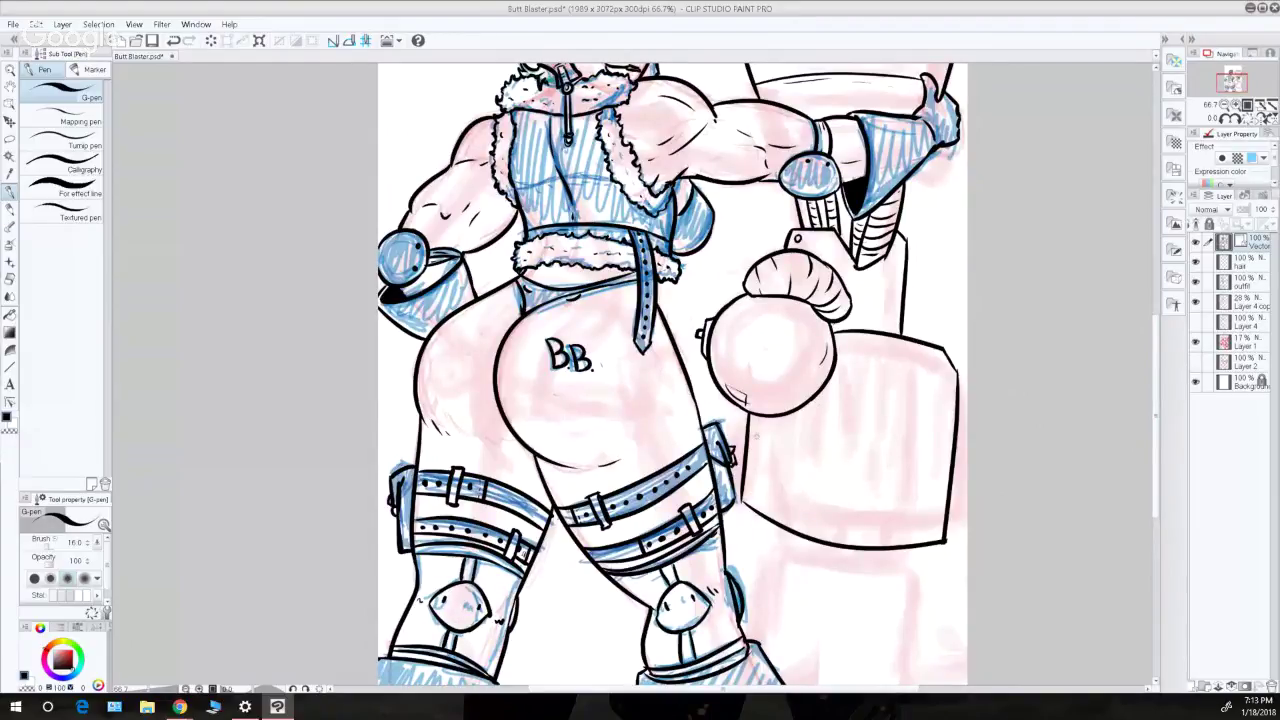
{"action": "mouse_move", "coordinate": [750, 433]}
{"action": "left_mouse_down"}
{"action": "mouse_move", "coordinate": [779, 466]}
{"action": "mouse_move", "coordinate": [775, 499]}
{"action": "left_mouse_up"}
{"action": "key", "text": "ctrl+z"}
{"action": "mouse_move", "coordinate": [781, 450]}
{"action": "left_mouse_down"}
{"action": "mouse_move", "coordinate": [779, 502]}
{"action": "mouse_move", "coordinate": [768, 498]}
{"action": "left_mouse_up"}
{"action": "key", "text": "ctrl+z"}
{"action": "mouse_move", "coordinate": [777, 454]}
{"action": "left_mouse_down"}
{"action": "mouse_move", "coordinate": [777, 466]}
{"action": "mouse_move", "coordinate": [748, 471]}
{"action": "left_mouse_up"}
{"action": "key", "text": "ctrl+z"}
{"action": "key", "text": "ctrl+z"}
- Add thin inner rim lines beneath the body's top edge and at its bevelled corner, keeping the vector layer active
{"action": "left_click_drag", "start_coordinate": [836, 358], "coordinate": [911, 355]}
{"action": "key", "text": "super+x"}
{"action": "left_click", "coordinate": [874, 365]}
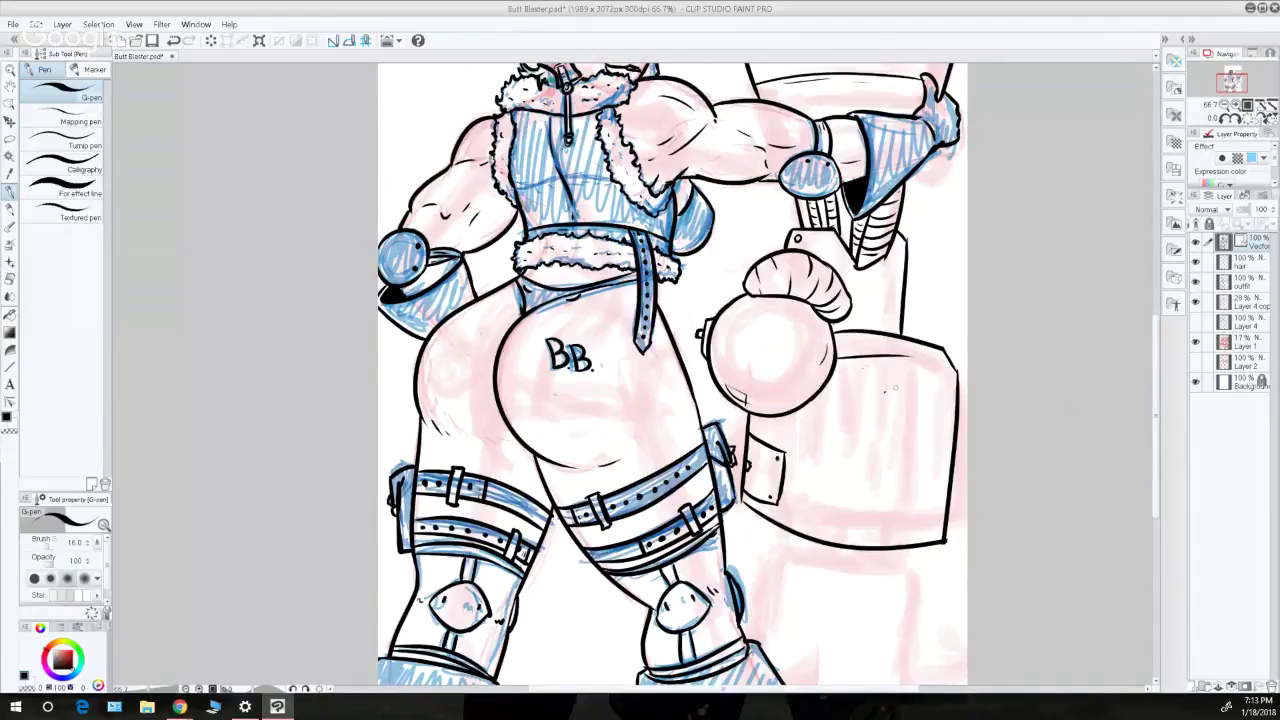
{"action": "key", "text": "ctrl+alt"}
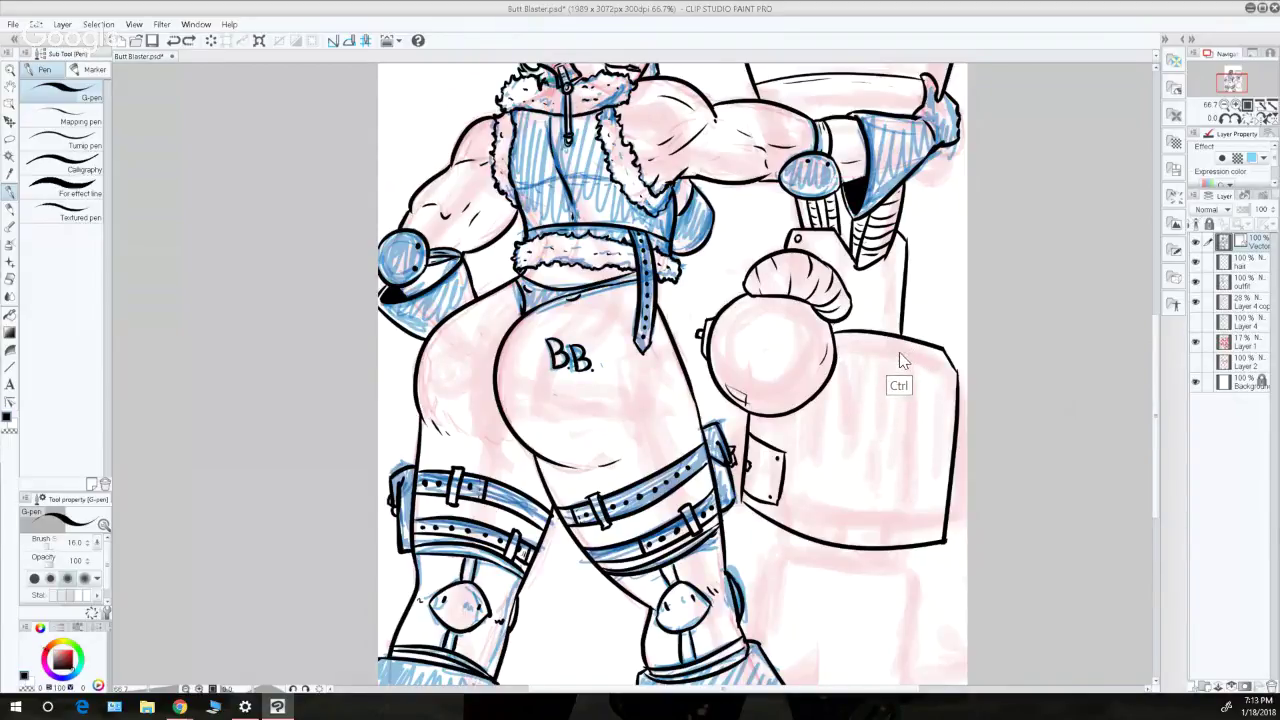
{"action": "left_click", "coordinate": [948, 388], "text": "ctrl"}
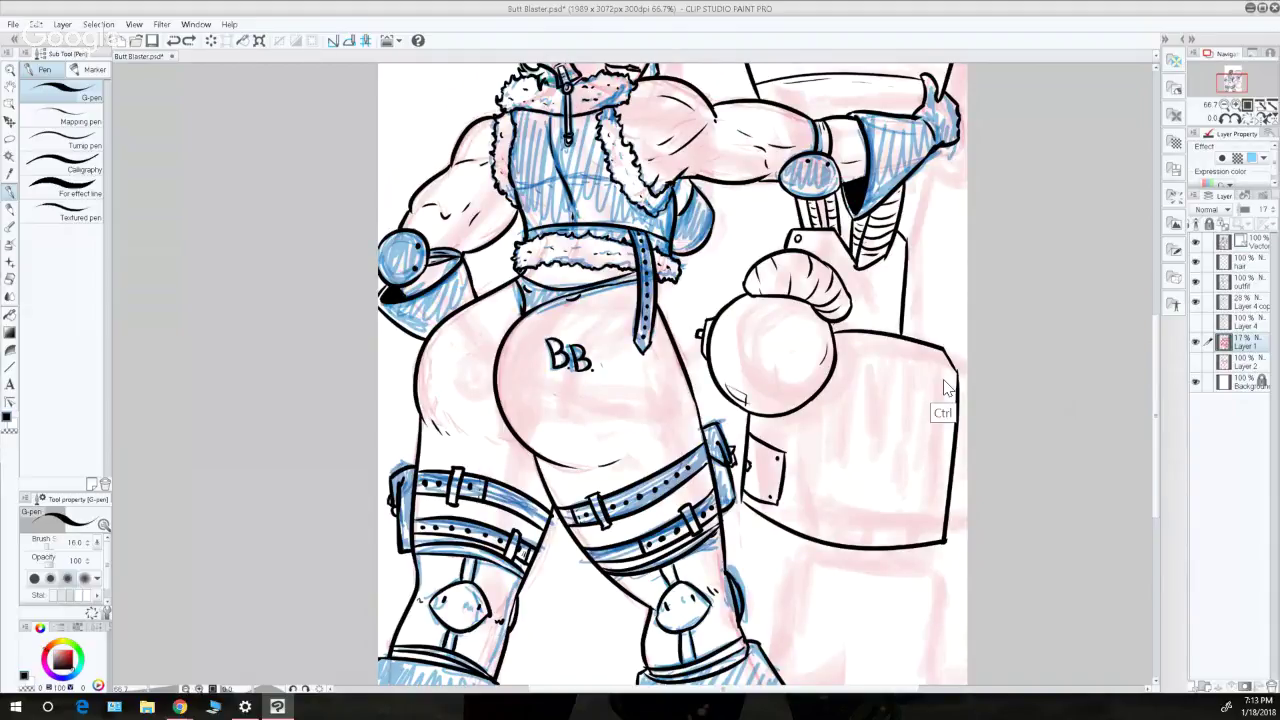
{"action": "left_click", "coordinate": [948, 388], "text": "ctrl"}
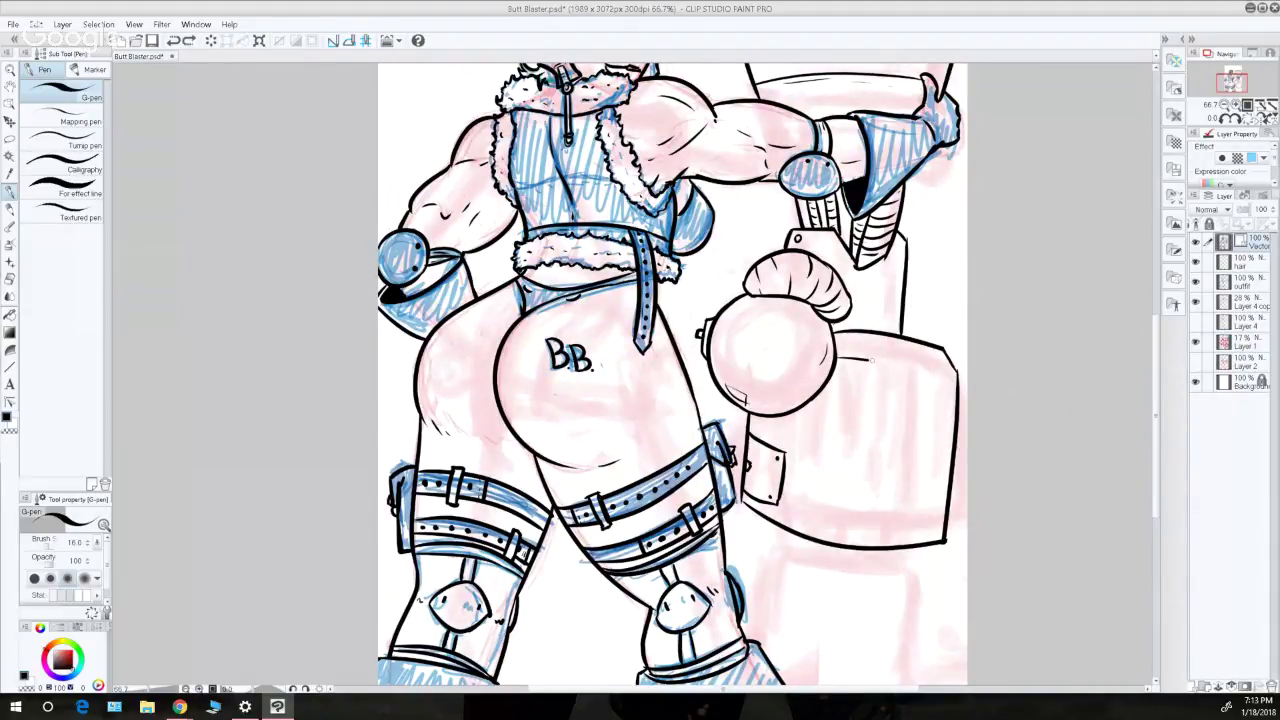
{"action": "left_click_drag", "start_coordinate": [934, 369], "coordinate": [955, 375]}
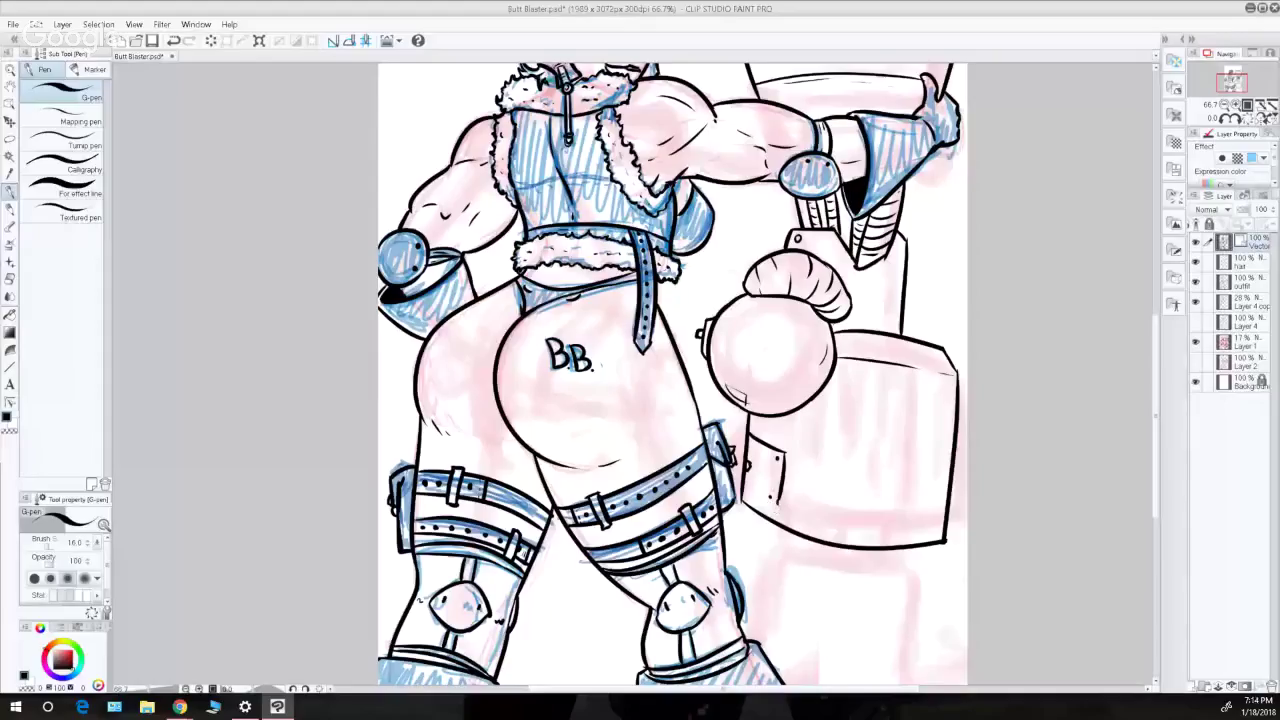
- Strengthen the lower edge and corner of the riveted side plate
{"action": "left_click_drag", "start_coordinate": [783, 482], "coordinate": [778, 507]}
{"action": "left_click_drag", "start_coordinate": [743, 495], "coordinate": [778, 507]}
{"action": "key", "text": "ctrl+z"}
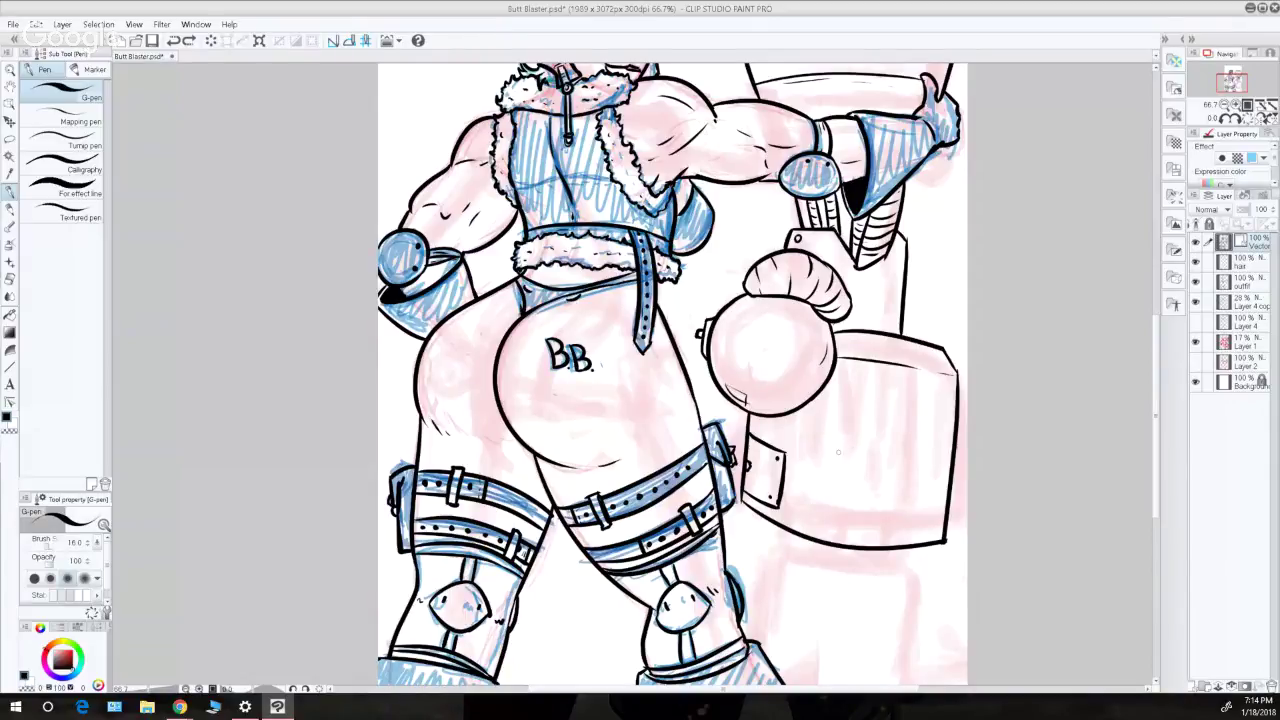
- Ink a curved handle with riveted round mounts at both ends on the front of the machine's body
{"action": "mouse_move", "coordinate": [837, 456]}
{"action": "left_mouse_down"}
{"action": "mouse_move", "coordinate": [913, 459]}
{"action": "mouse_move", "coordinate": [845, 463]}
{"action": "left_mouse_up"}
{"action": "key", "text": "ctrl+z"}
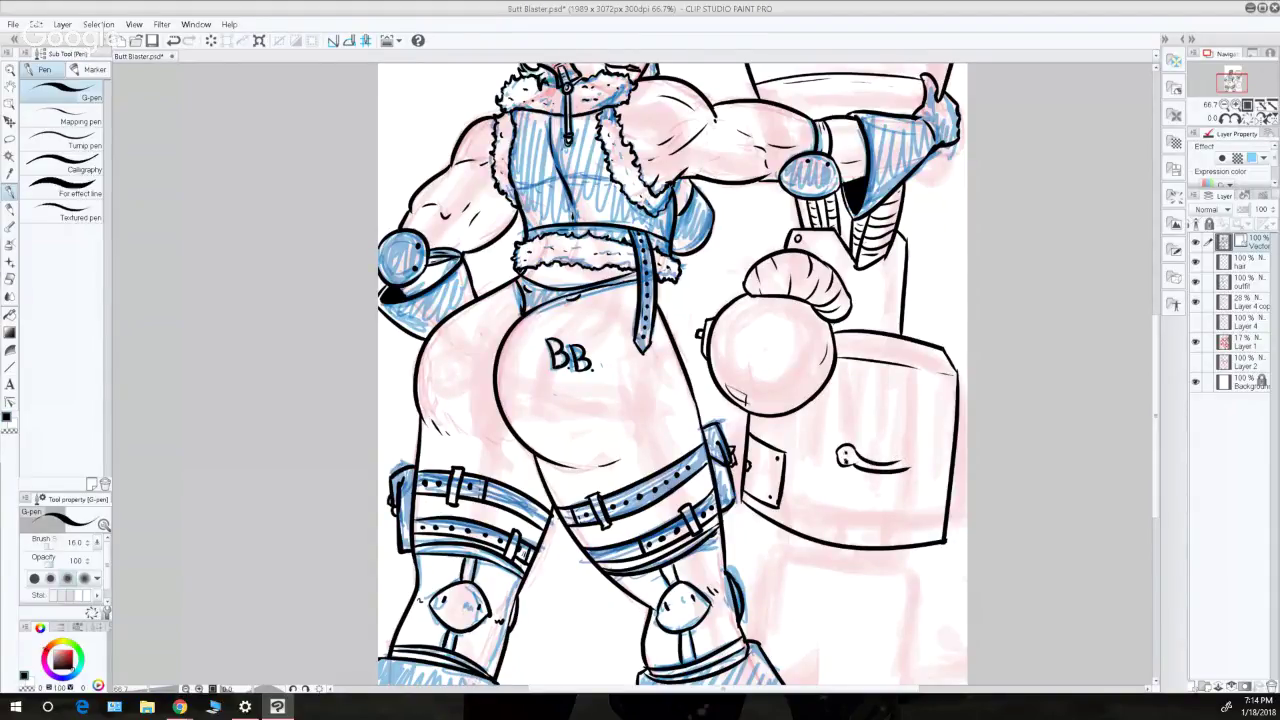
{"action": "key", "text": "ctrl+z"}
{"action": "key", "text": "ctrl+z"}
{"action": "mouse_move", "coordinate": [845, 457]}
{"action": "left_mouse_down"}
{"action": "mouse_move", "coordinate": [908, 450]}
{"action": "mouse_move", "coordinate": [856, 467]}
{"action": "left_mouse_up"}
{"action": "key", "text": "ctrl+z"}
{"action": "mouse_move", "coordinate": [908, 452]}
{"action": "left_mouse_down"}
{"action": "mouse_move", "coordinate": [920, 455]}
{"action": "mouse_move", "coordinate": [909, 467]}
{"action": "left_mouse_up"}
{"action": "key", "text": "ctrl+z"}
{"action": "left_click", "coordinate": [915, 460]}
{"action": "left_click", "coordinate": [913, 468]}
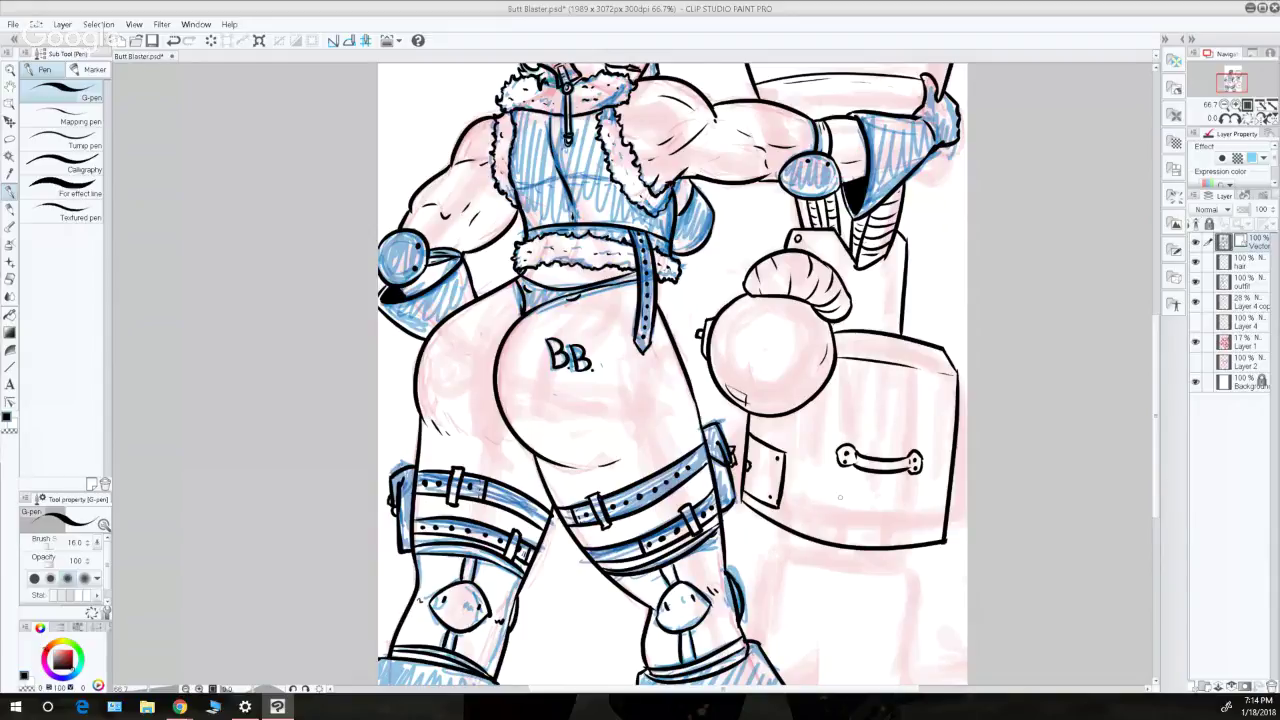
- Ink a round dial and a small twisted knob beneath the handle, and a dark knob on the side plate
{"action": "key", "text": "ctrl"}
{"action": "left_click", "coordinate": [836, 502]}
{"action": "left_click", "coordinate": [834, 505]}
{"action": "key", "text": "ctrl+z"}
{"action": "left_click", "coordinate": [835, 503]}
{"action": "key", "text": "ctrl+z"}
{"action": "mouse_move", "coordinate": [828, 507]}
{"action": "left_mouse_down"}
{"action": "mouse_move", "coordinate": [839, 491]}
{"action": "mouse_move", "coordinate": [850, 504]}
{"action": "mouse_move", "coordinate": [834, 513]}
{"action": "mouse_move", "coordinate": [876, 512]}
{"action": "mouse_move", "coordinate": [861, 509]}
{"action": "left_mouse_up"}
{"action": "key", "text": "ctrl+z"}
{"action": "key", "text": "ctrl+z"}
{"action": "key", "text": "ctrl+z"}
{"action": "key", "text": "ctrl+z"}
{"action": "mouse_move", "coordinate": [860, 503]}
{"action": "left_mouse_down"}
{"action": "mouse_move", "coordinate": [886, 509]}
{"action": "mouse_move", "coordinate": [881, 519]}
{"action": "left_mouse_up"}
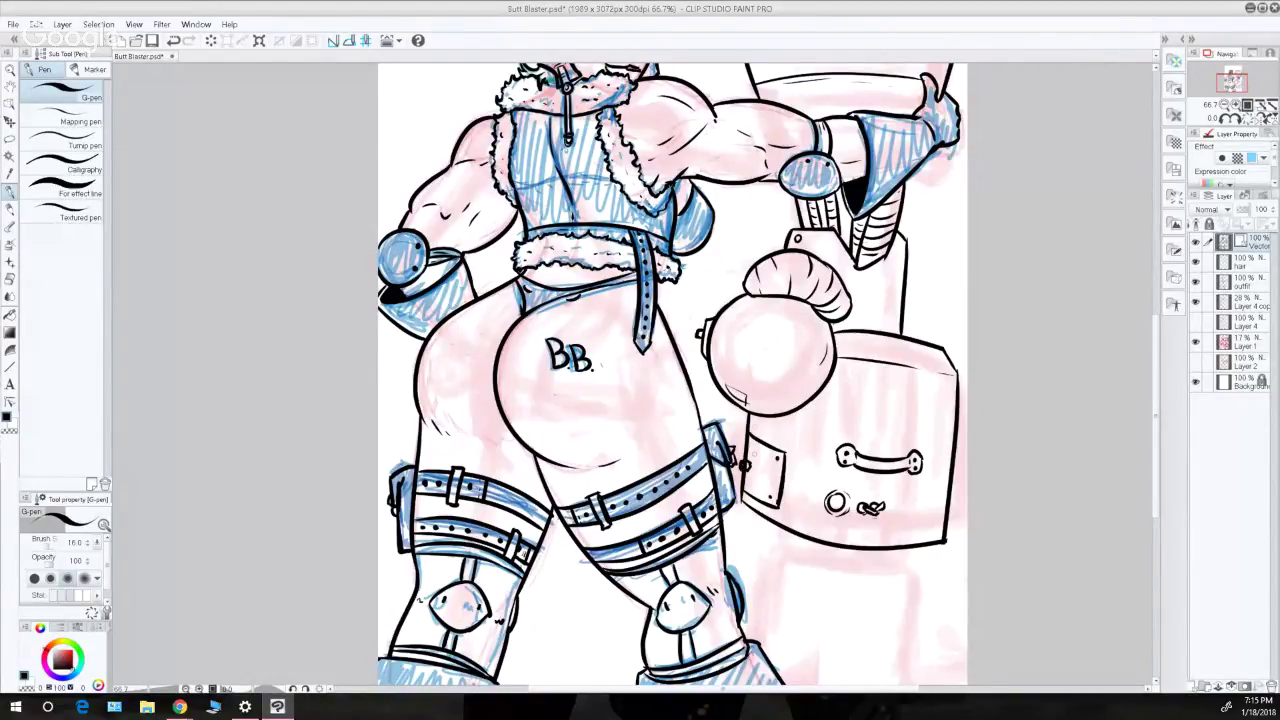
{"action": "left_click_drag", "start_coordinate": [741, 460], "coordinate": [746, 468]}
{"action": "key", "text": "ctrl+z"}
- Ink two coiled springs beneath the bottom edge of the machine's body
{"action": "scroll", "coordinate": [1158, 383], "scroll_direction": "down", "scroll_amount": 3}
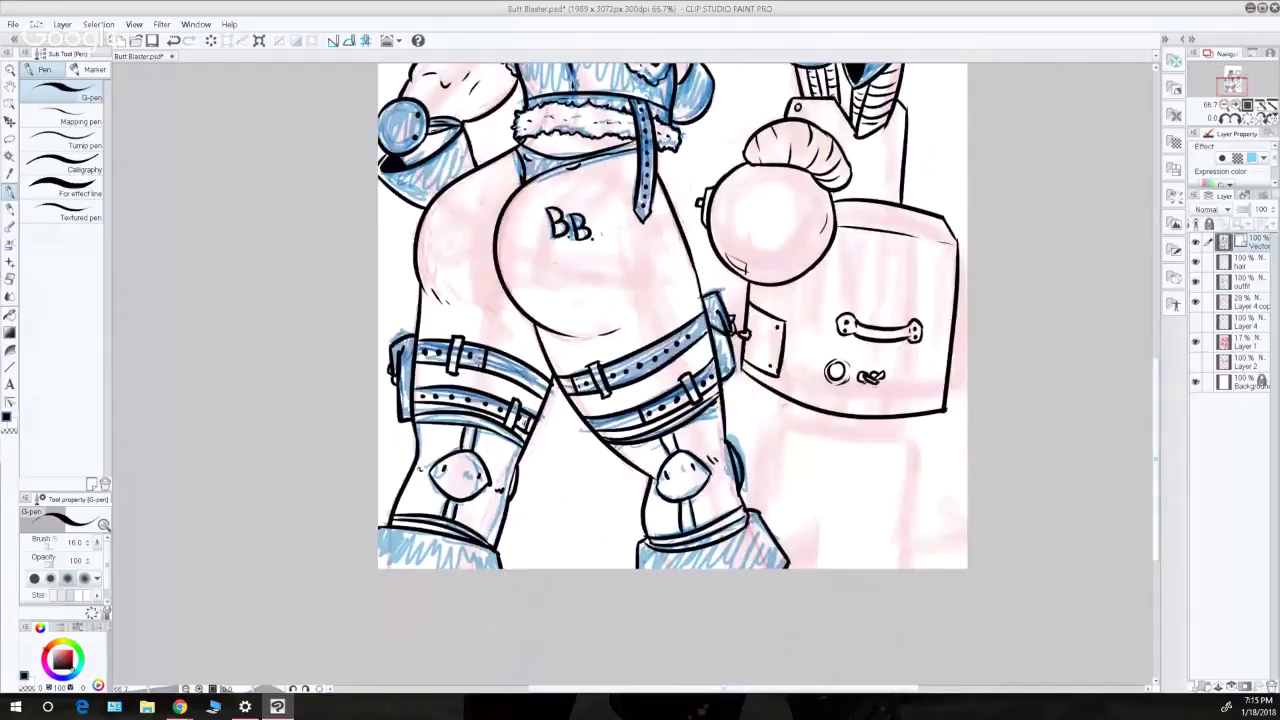
{"action": "left_click_drag", "start_coordinate": [784, 398], "coordinate": [787, 418]}
{"action": "key", "text": "ctrl+z"}
{"action": "mouse_move", "coordinate": [782, 396]}
{"action": "left_mouse_down"}
{"action": "mouse_move", "coordinate": [786, 418]}
{"action": "mouse_move", "coordinate": [798, 410]}
{"action": "mouse_move", "coordinate": [783, 403]}
{"action": "mouse_move", "coordinate": [803, 418]}
{"action": "left_mouse_up"}
{"action": "key", "text": "ctrl+z"}
{"action": "key", "text": "ctrl+z"}
{"action": "key", "text": "ctrl+z"}
{"action": "key", "text": "ctrl+z"}
{"action": "left_click_drag", "start_coordinate": [800, 421], "coordinate": [834, 422]}
{"action": "key", "text": "ctrl+z"}
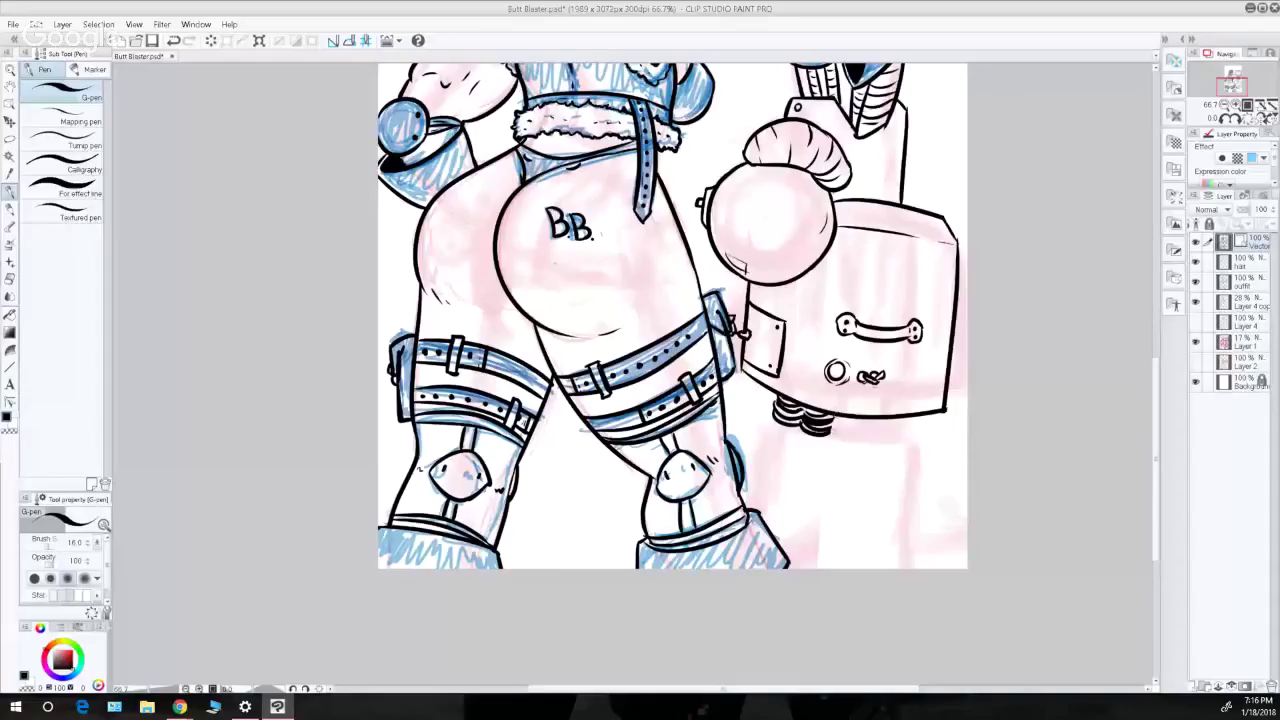
- Ink the remaining coiled springs beneath the machine's body to complete the row
{"action": "key", "text": "ctrl"}
{"action": "left_click_drag", "start_coordinate": [831, 432], "coordinate": [866, 430]}
{"action": "key", "text": "ctrl+z"}
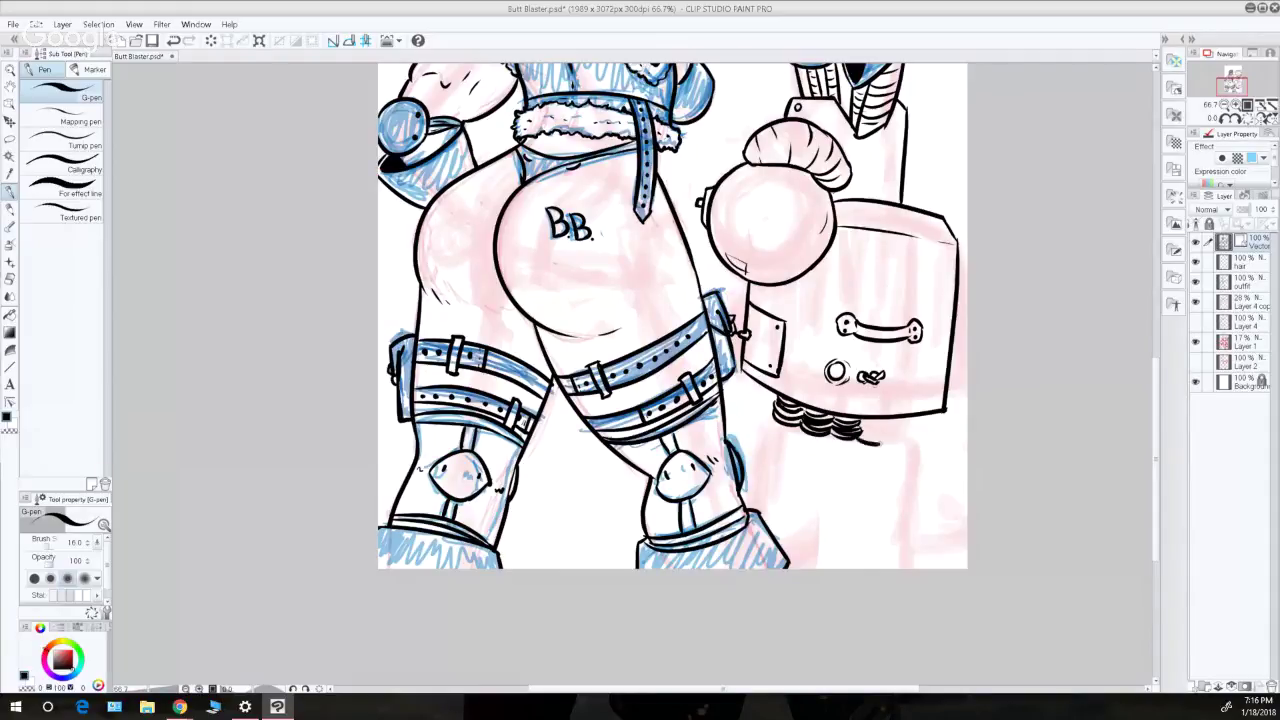
{"action": "left_click_drag", "start_coordinate": [858, 436], "coordinate": [885, 437]}
{"action": "left_click_drag", "start_coordinate": [888, 439], "coordinate": [906, 439]}
{"action": "key", "text": "ctrl+z"}
{"action": "key", "text": "ctrl+z"}
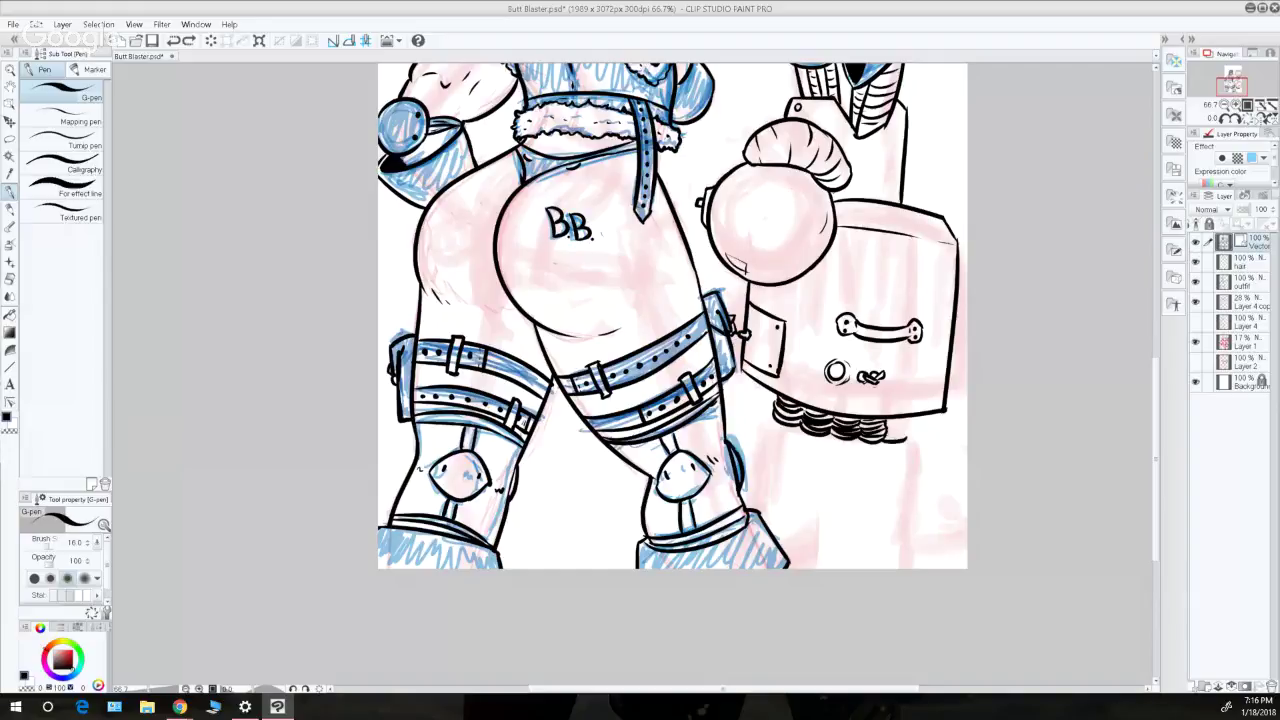
{"action": "key", "text": "ctrl+z"}
{"action": "key", "text": "ctrl+z"}
{"action": "left_click_drag", "start_coordinate": [884, 440], "coordinate": [906, 436]}
{"action": "key", "text": "ctrl+z"}
- Try several long curved strokes for the front rim of the base beneath the row of springs
{"action": "mouse_move", "coordinate": [764, 422]}
{"action": "left_mouse_down"}
{"action": "mouse_move", "coordinate": [900, 440]}
{"action": "mouse_move", "coordinate": [808, 439]}
{"action": "mouse_move", "coordinate": [931, 432]}
{"action": "left_mouse_up"}
{"action": "key", "text": "ctrl+z"}
{"action": "key", "text": "ctrl+z"}
{"action": "key", "text": "ctrl+z"}
{"action": "left_click_drag", "start_coordinate": [758, 418], "coordinate": [912, 436]}
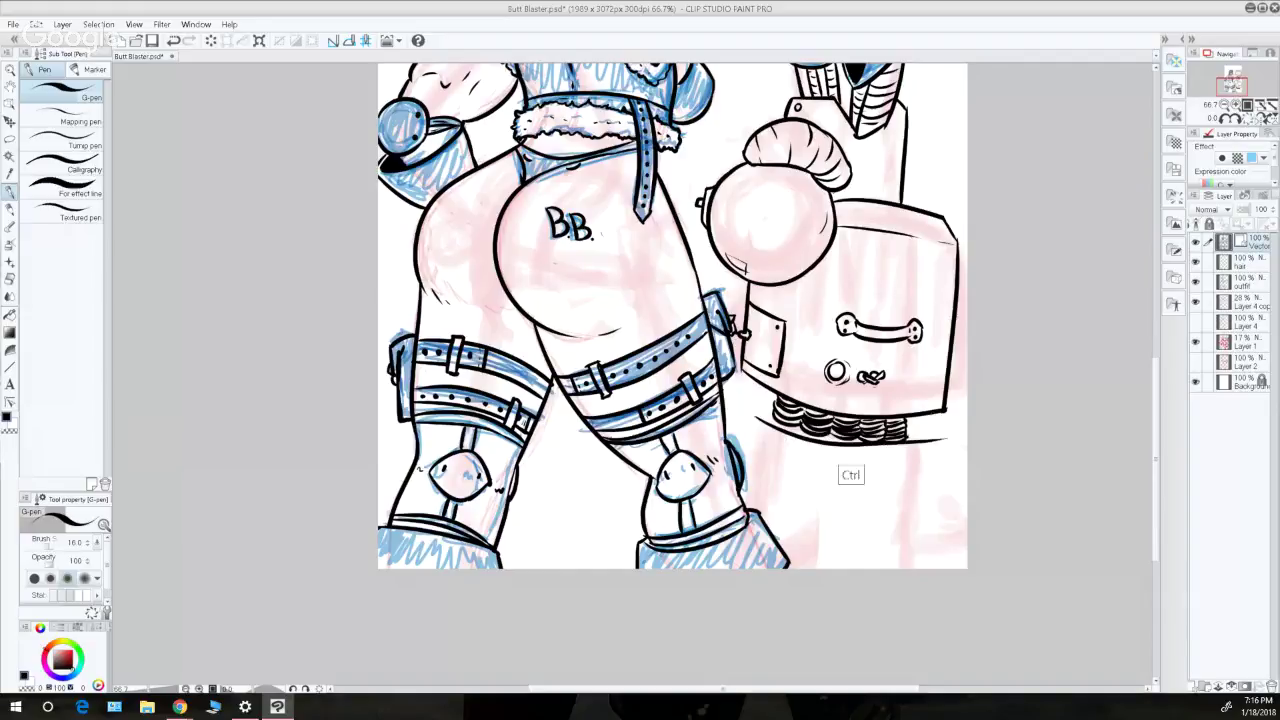
{"action": "key", "text": "ctrl+z"}
{"action": "left_click_drag", "start_coordinate": [753, 410], "coordinate": [924, 450]}
{"action": "key", "text": "ctrl+z"}
{"action": "key", "text": "ctrl+y"}
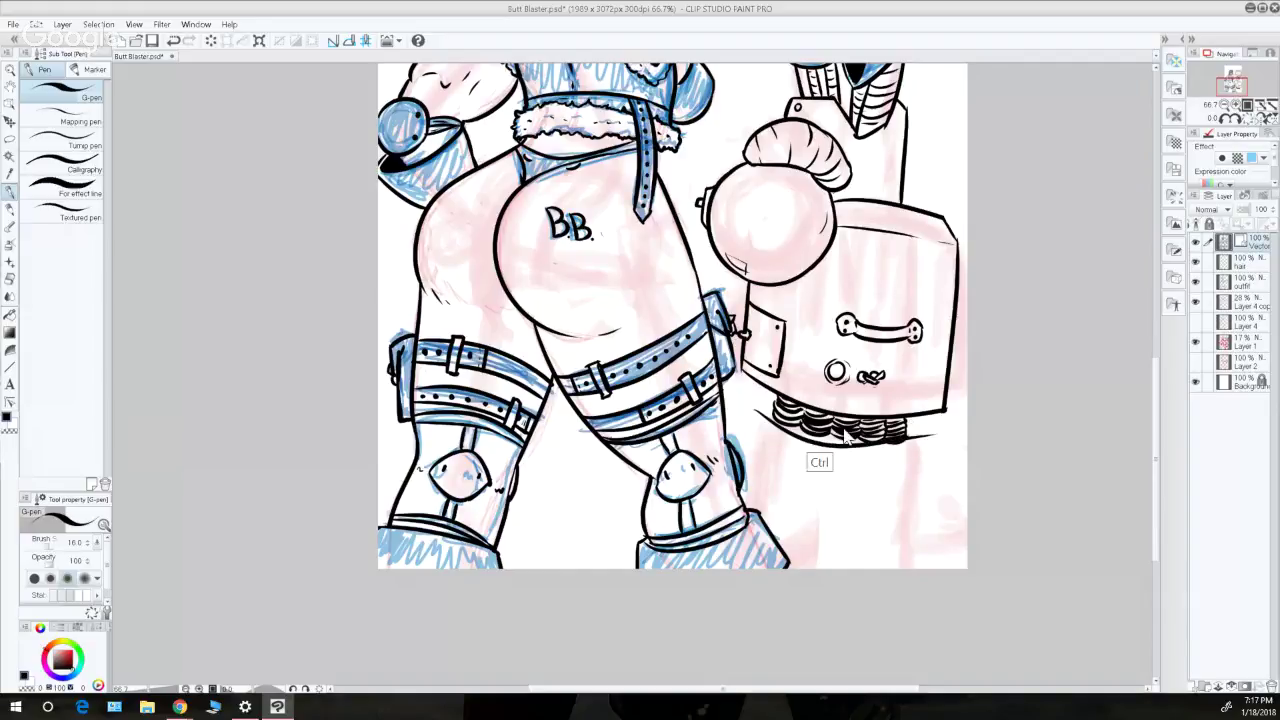
{"action": "key", "text": "ctrl+z"}
{"action": "left_click_drag", "start_coordinate": [756, 414], "coordinate": [936, 431]}
{"action": "key", "text": "ctrl+z"}
- Ink the curved top rim of the cylindrical base under the springs, rounding both of its ends
{"action": "mouse_move", "coordinate": [754, 412]}
{"action": "left_mouse_down"}
{"action": "mouse_move", "coordinate": [866, 452]}
{"action": "mouse_move", "coordinate": [936, 451]}
{"action": "left_mouse_up"}
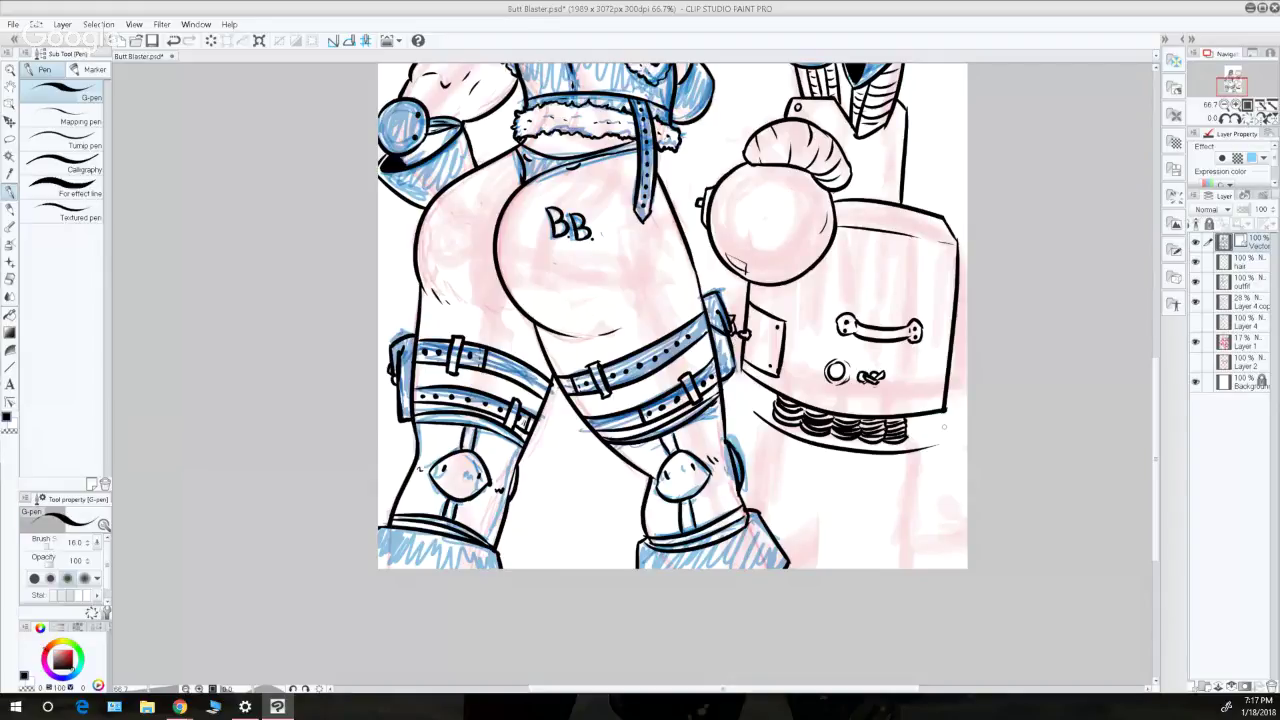
{"action": "key", "text": "ctrl+z"}
{"action": "left_click_drag", "start_coordinate": [757, 414], "coordinate": [775, 405]}
{"action": "left_click_drag", "start_coordinate": [908, 429], "coordinate": [919, 447]}
{"action": "key", "text": "ctrl+z"}
{"action": "left_click_drag", "start_coordinate": [928, 449], "coordinate": [938, 444]}
- Ink both side edges of the cylindrical base down from its rim to the canvas edge
{"action": "left_click_drag", "start_coordinate": [761, 413], "coordinate": [744, 470]}
{"action": "key", "text": "ctrl+z"}
{"action": "key", "text": "ctrl+z"}
{"action": "left_click_drag", "start_coordinate": [924, 448], "coordinate": [918, 536]}
{"action": "key", "text": "ctrl+z"}
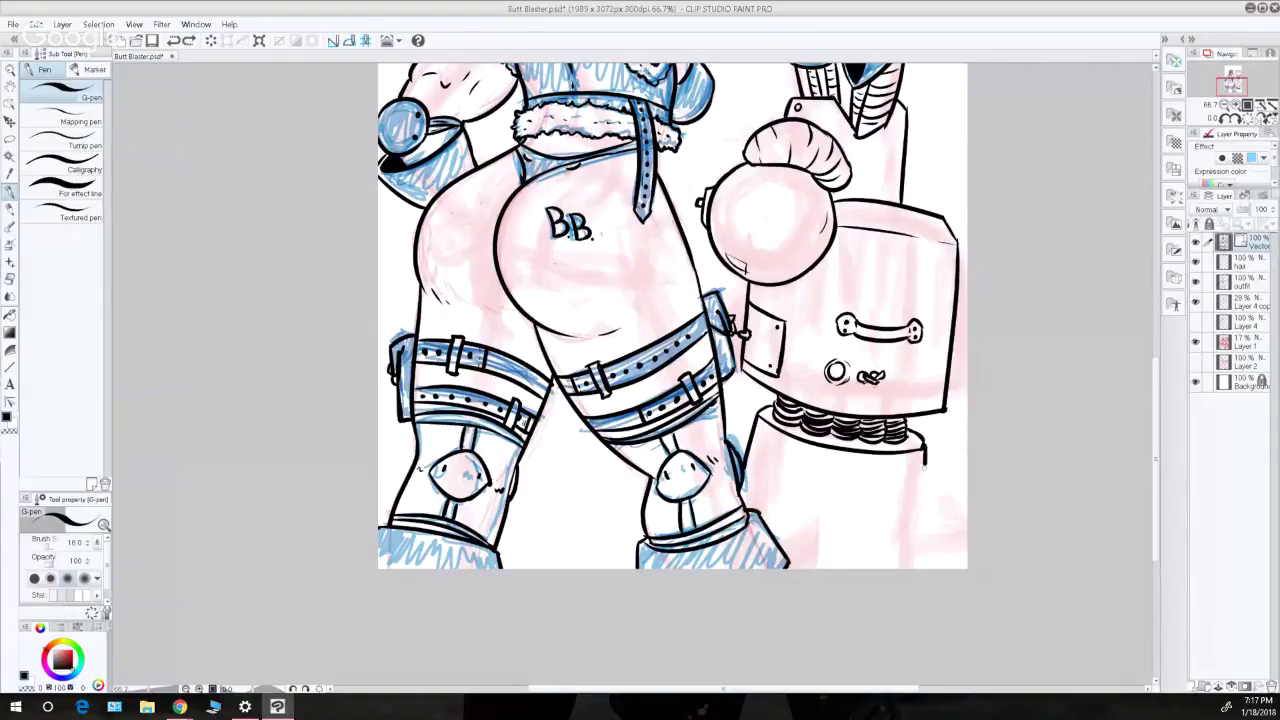
{"action": "left_click_drag", "start_coordinate": [925, 450], "coordinate": [917, 568]}
- Ink a curved hose on the outer side of the machine's cylindrical base
{"action": "mouse_move", "coordinate": [924, 500]}
{"action": "left_mouse_down"}
{"action": "mouse_move", "coordinate": [957, 521]}
{"action": "mouse_move", "coordinate": [961, 509]}
{"action": "left_mouse_up"}
{"action": "key", "text": "ctrl+z"}
{"action": "key", "text": "ctrl+z"}
{"action": "key", "text": "ctrl+z"}
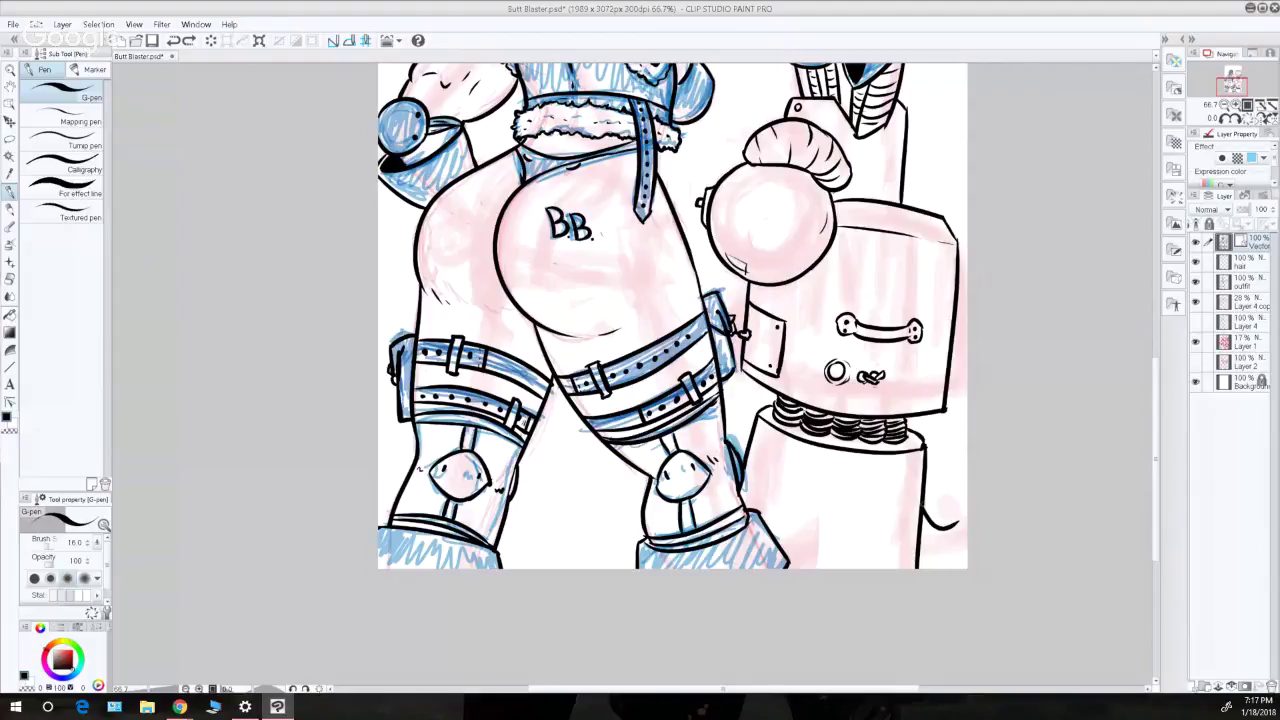
{"action": "mouse_move", "coordinate": [925, 501]}
{"action": "left_mouse_down"}
{"action": "mouse_move", "coordinate": [934, 519]}
{"action": "mouse_move", "coordinate": [966, 518]}
{"action": "mouse_move", "coordinate": [924, 552]}
{"action": "left_mouse_up"}
{"action": "key", "text": "ctrl+z"}
- Hide the hair, outfit, Layer 4 copy and Layer 1 layers, leaving only the vector line art over the background
{"action": "left_click_drag", "start_coordinate": [1156, 420], "coordinate": [1156, 408]}
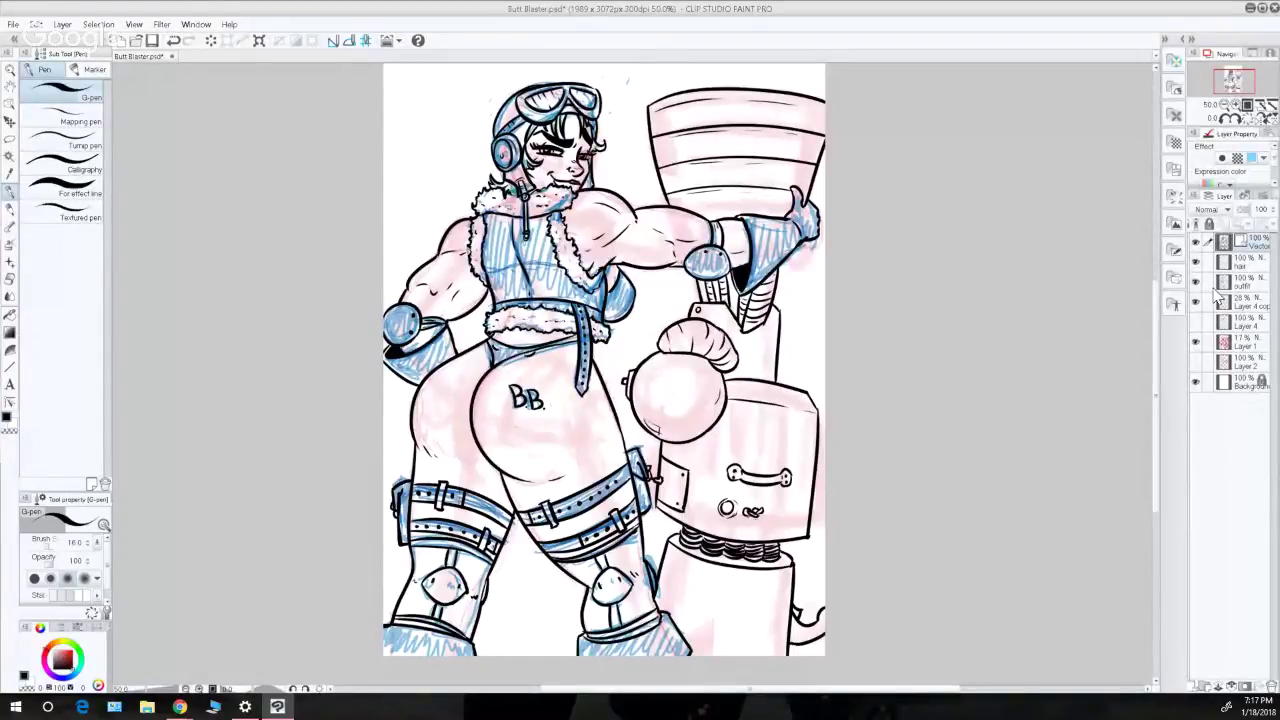
{"action": "left_click_drag", "start_coordinate": [1195, 281], "coordinate": [1195, 343]}
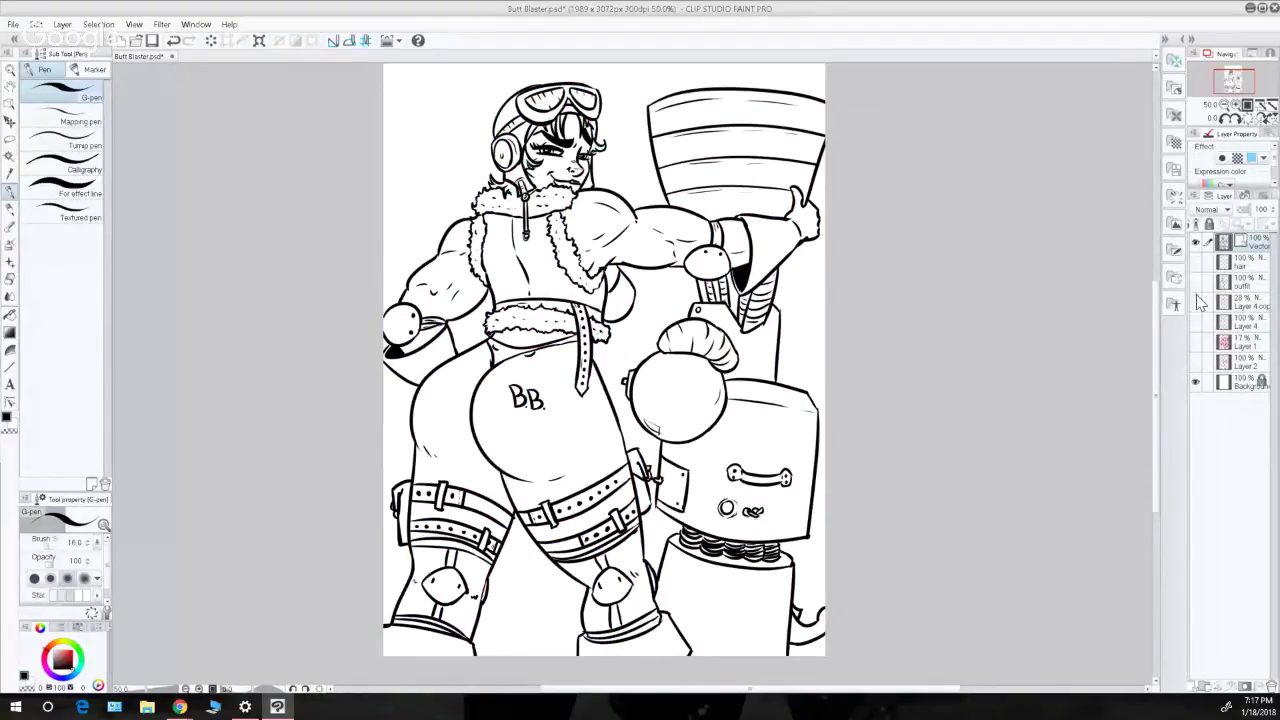
{"action": "scroll", "coordinate": [1153, 346], "scroll_direction": "up", "scroll_amount": 2}
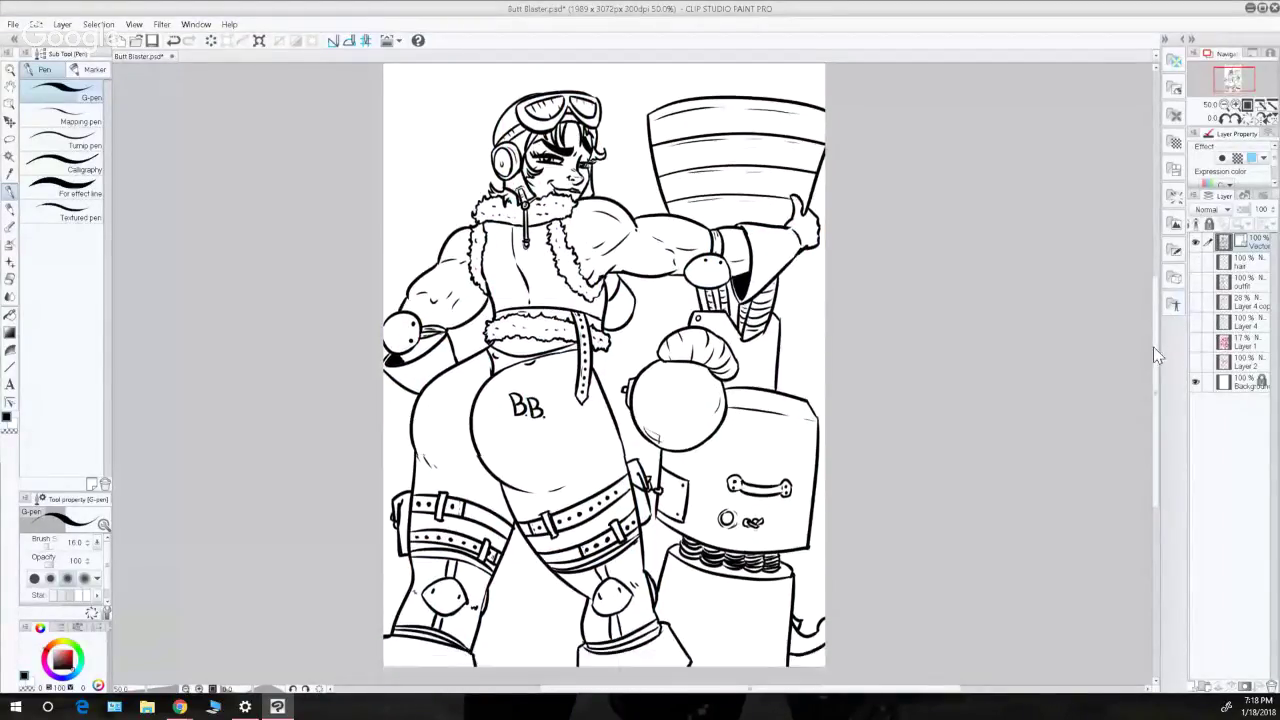
{"action": "left_click_drag", "start_coordinate": [1155, 341], "coordinate": [1155, 335]}
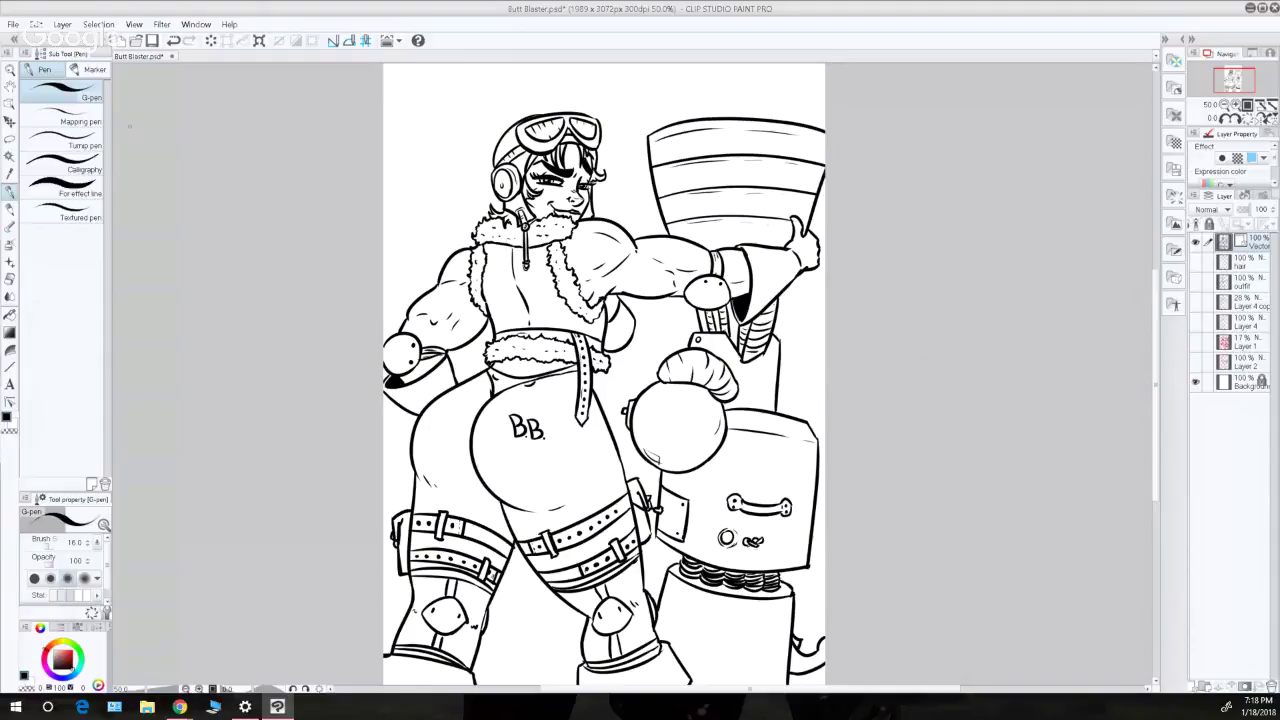
- Examine the inked face up close and the upper half of the drawing
{"action": "left_click", "coordinate": [10, 71]}
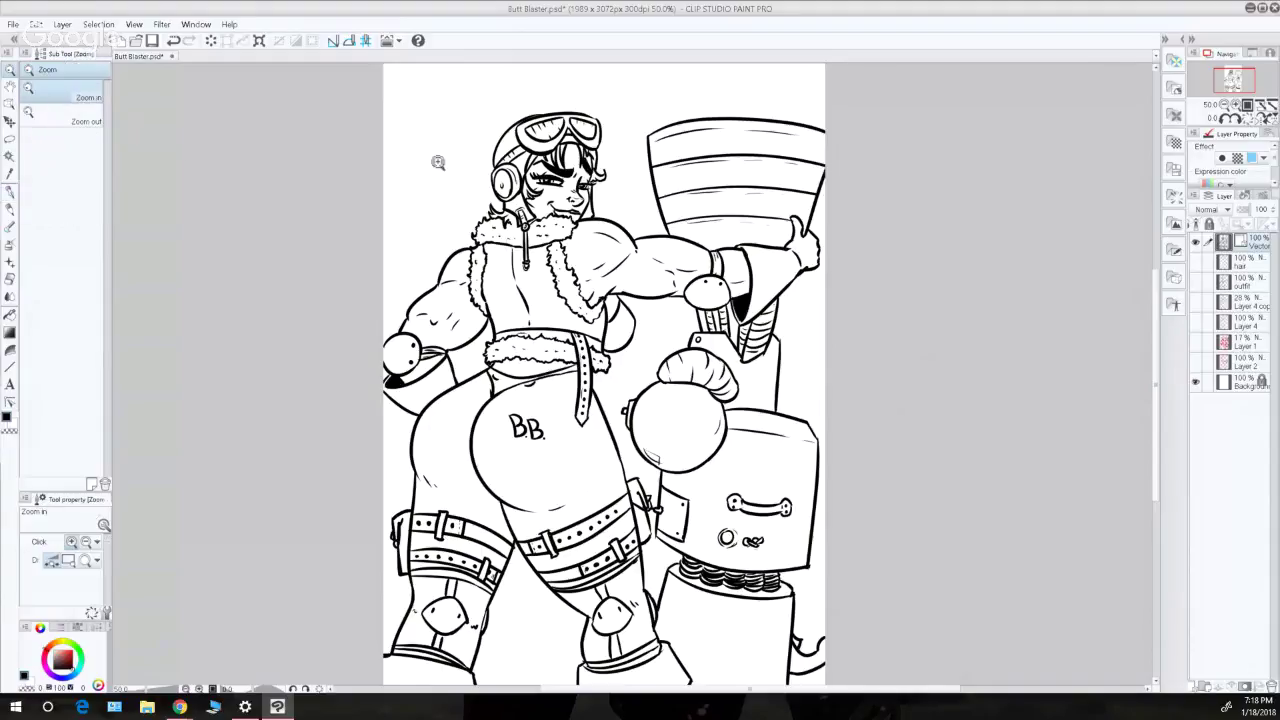
{"action": "left_click", "coordinate": [565, 170]}
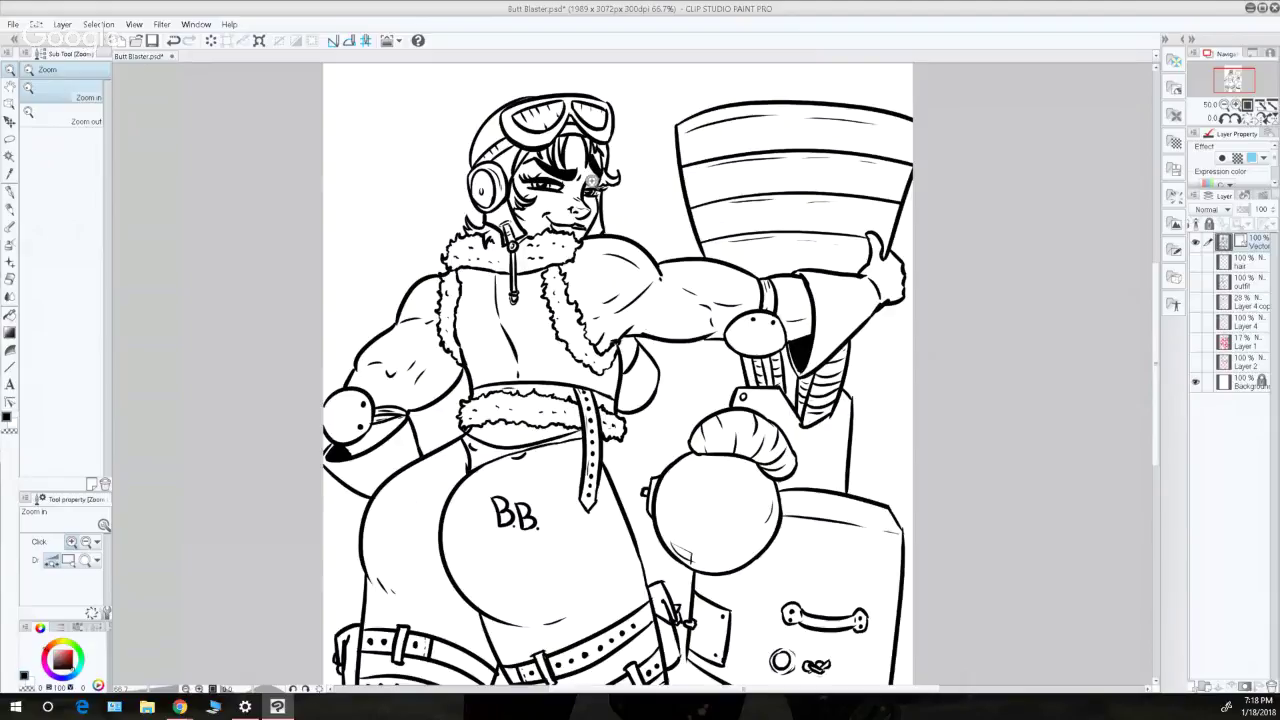
{"action": "triple_click", "coordinate": [596, 183]}
{"action": "left_click", "coordinate": [10, 191]}
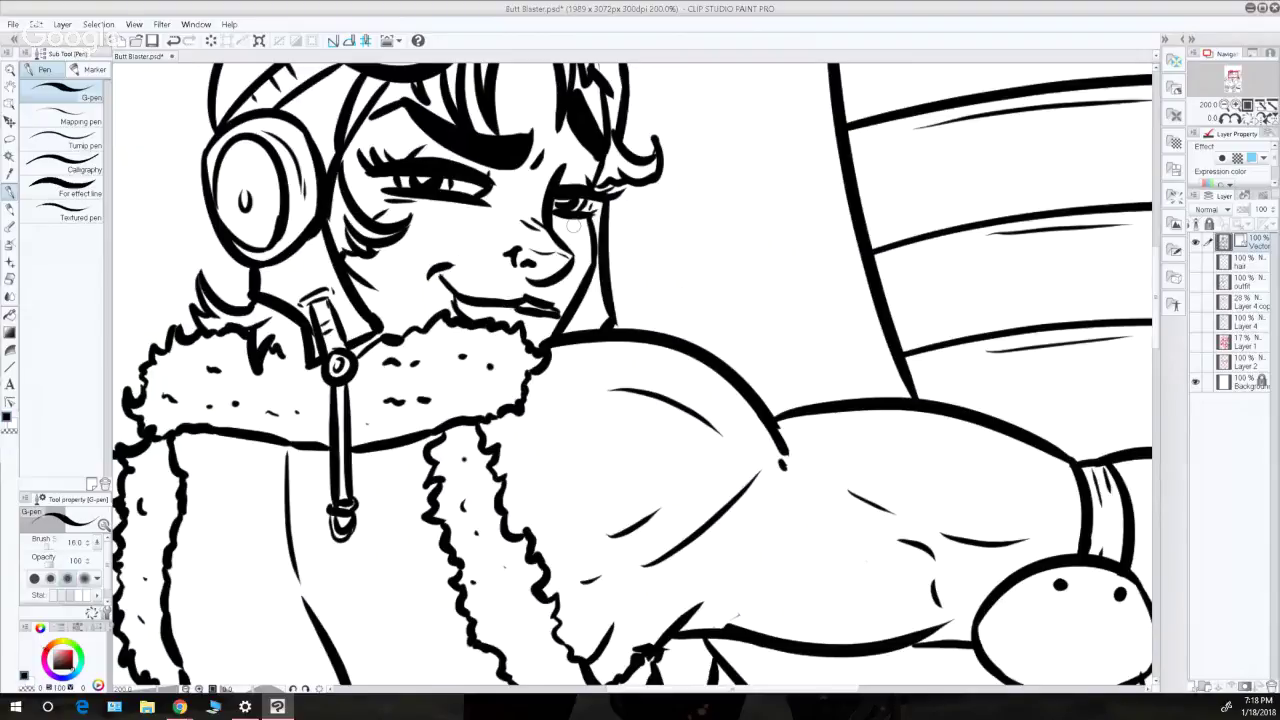
{"action": "left_click", "coordinate": [10, 70]}
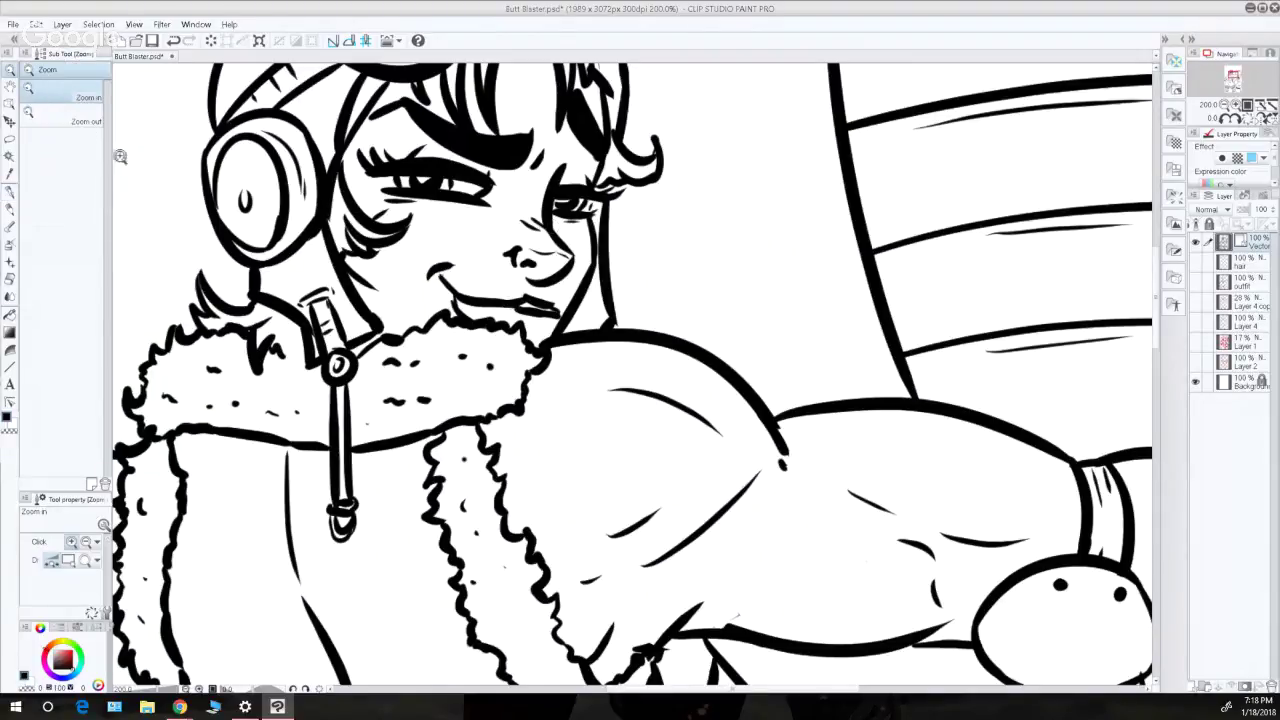
{"action": "left_click", "coordinate": [470, 333], "text": "alt"}
{"action": "left_click", "coordinate": [478, 340], "text": "alt"}
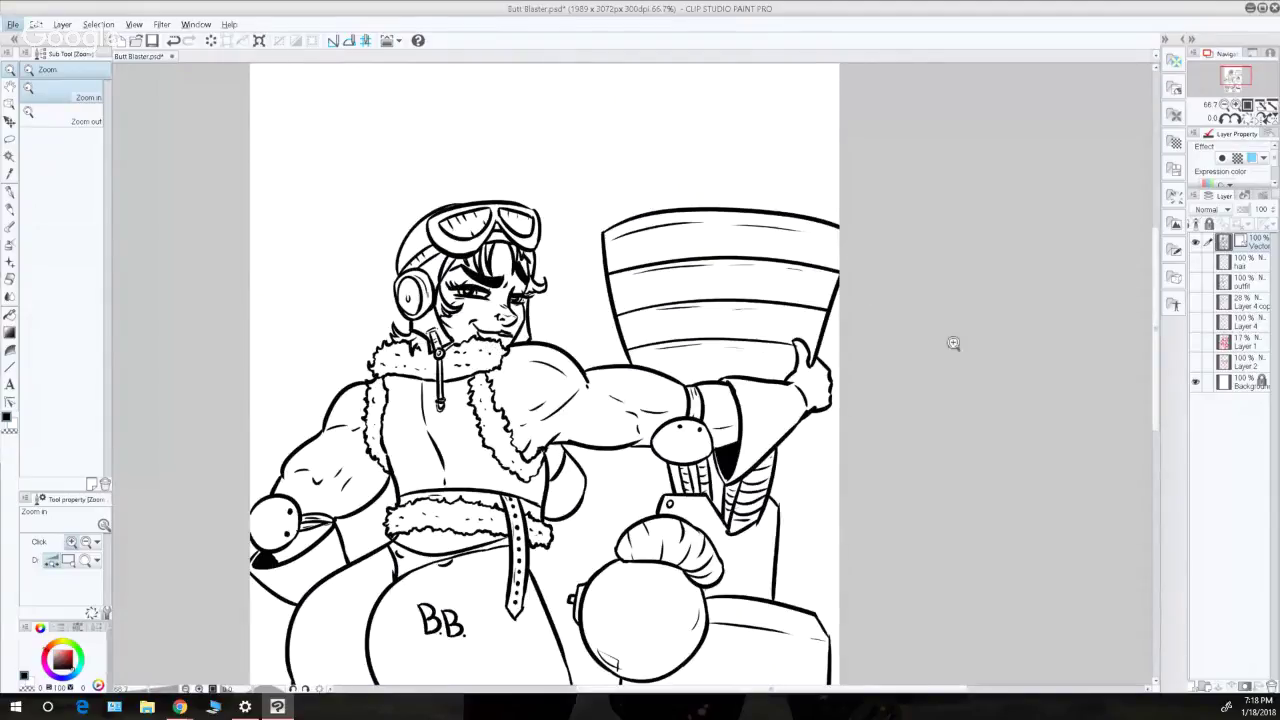
{"action": "left_click_drag", "start_coordinate": [1156, 343], "coordinate": [1155, 336]}
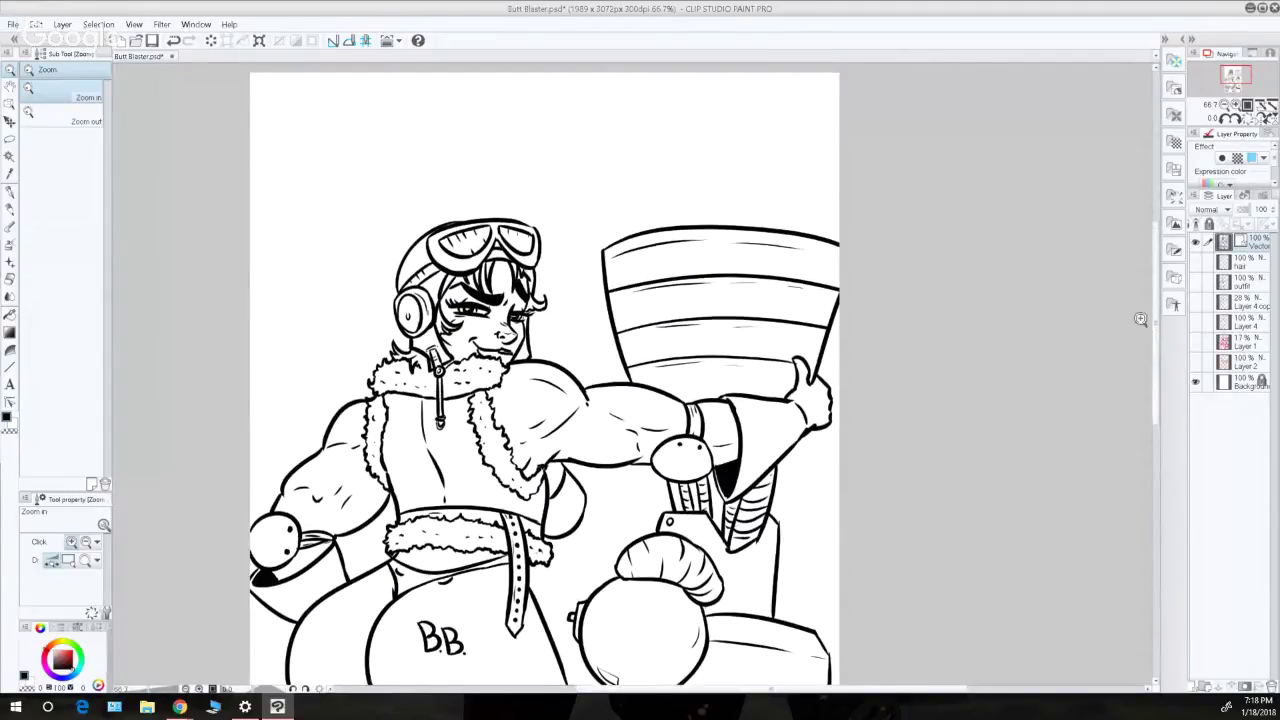
- Set the G-pen brush size to 6 and ink thin wavy steam lines rising above the left part of the machine's banded top
{"action": "left_click", "coordinate": [9, 192]}
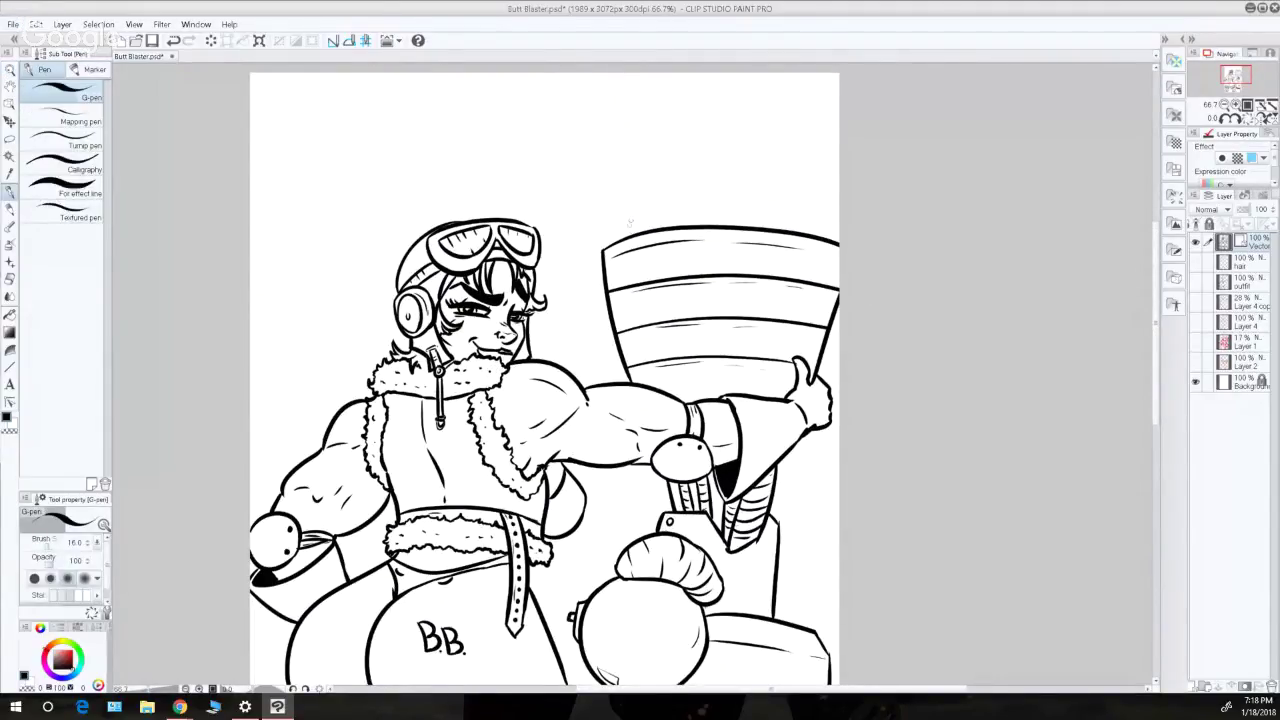
{"action": "left_click_drag", "start_coordinate": [628, 230], "coordinate": [654, 157]}
{"action": "key", "text": "ctrl+z"}
{"action": "left_click", "coordinate": [87, 547]}
{"action": "left_click", "coordinate": [87, 546]}
{"action": "left_click", "coordinate": [87, 546]}
{"action": "left_click", "coordinate": [87, 546]}
{"action": "left_click", "coordinate": [87, 546]}
{"action": "left_click", "coordinate": [87, 546]}
{"action": "mouse_move", "coordinate": [625, 228]}
{"action": "left_mouse_down"}
{"action": "mouse_move", "coordinate": [646, 193]}
{"action": "mouse_move", "coordinate": [646, 119]}
{"action": "mouse_move", "coordinate": [658, 85]}
{"action": "left_mouse_up"}
{"action": "left_click_drag", "start_coordinate": [683, 213], "coordinate": [677, 127]}
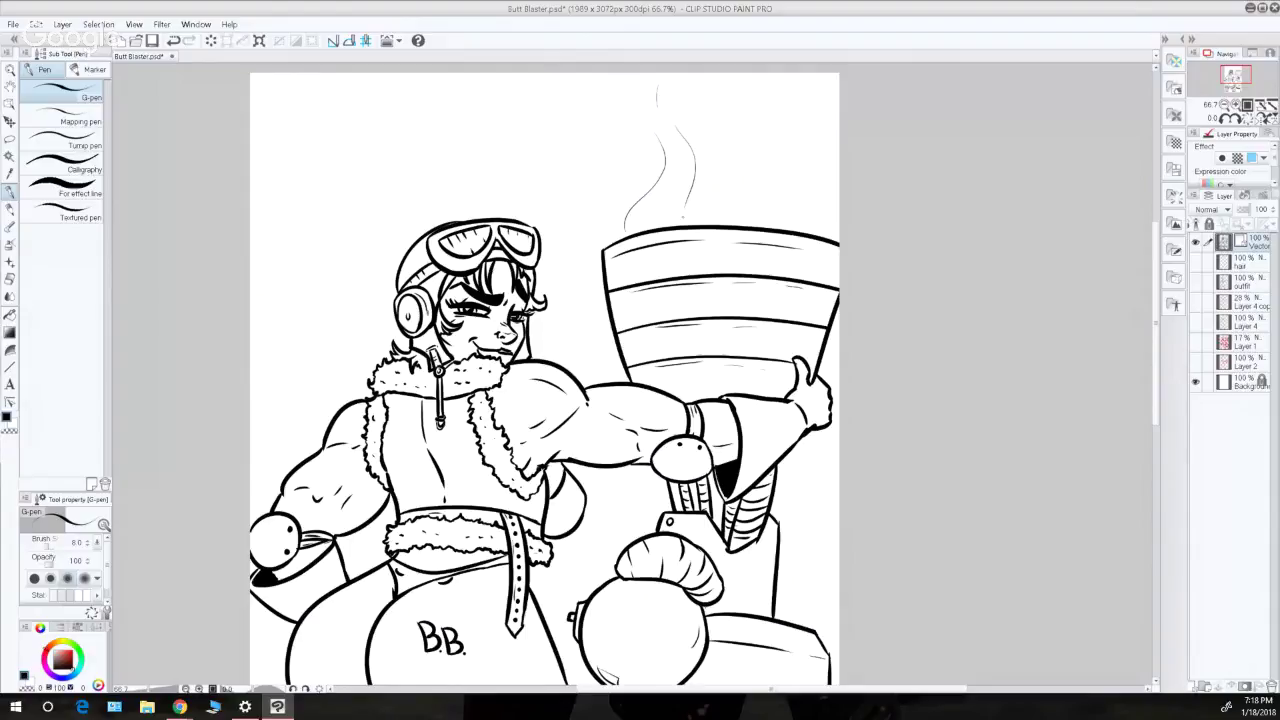
- Ink more thin steam wisps above the middle and right part of the machine's banded top
{"action": "left_click_drag", "start_coordinate": [815, 203], "coordinate": [779, 143]}
{"action": "left_click_drag", "start_coordinate": [781, 117], "coordinate": [772, 97]}
{"action": "scroll", "coordinate": [545, 380], "scroll_direction": "up", "scroll_amount": 3}
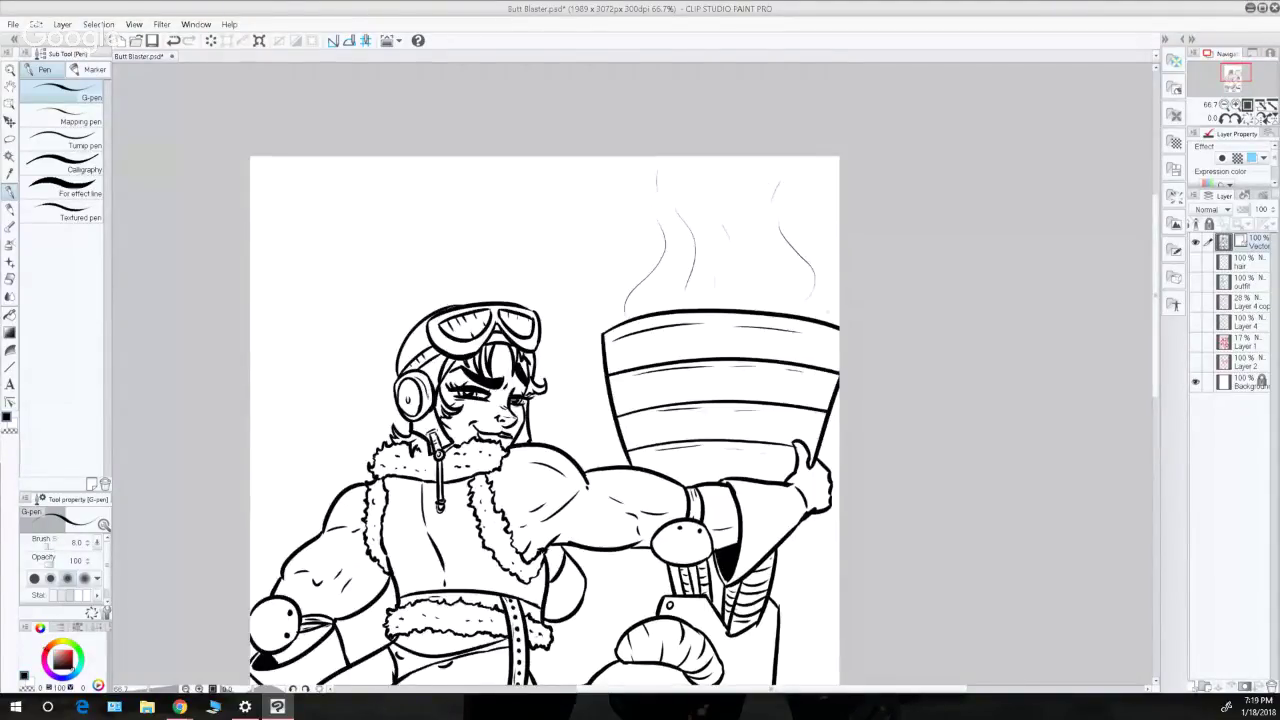
{"action": "left_click_drag", "start_coordinate": [829, 305], "coordinate": [821, 279]}
{"action": "left_click_drag", "start_coordinate": [741, 200], "coordinate": [741, 158]}
{"action": "key", "text": "ctrl+z"}
{"action": "key", "text": "ctrl+y"}
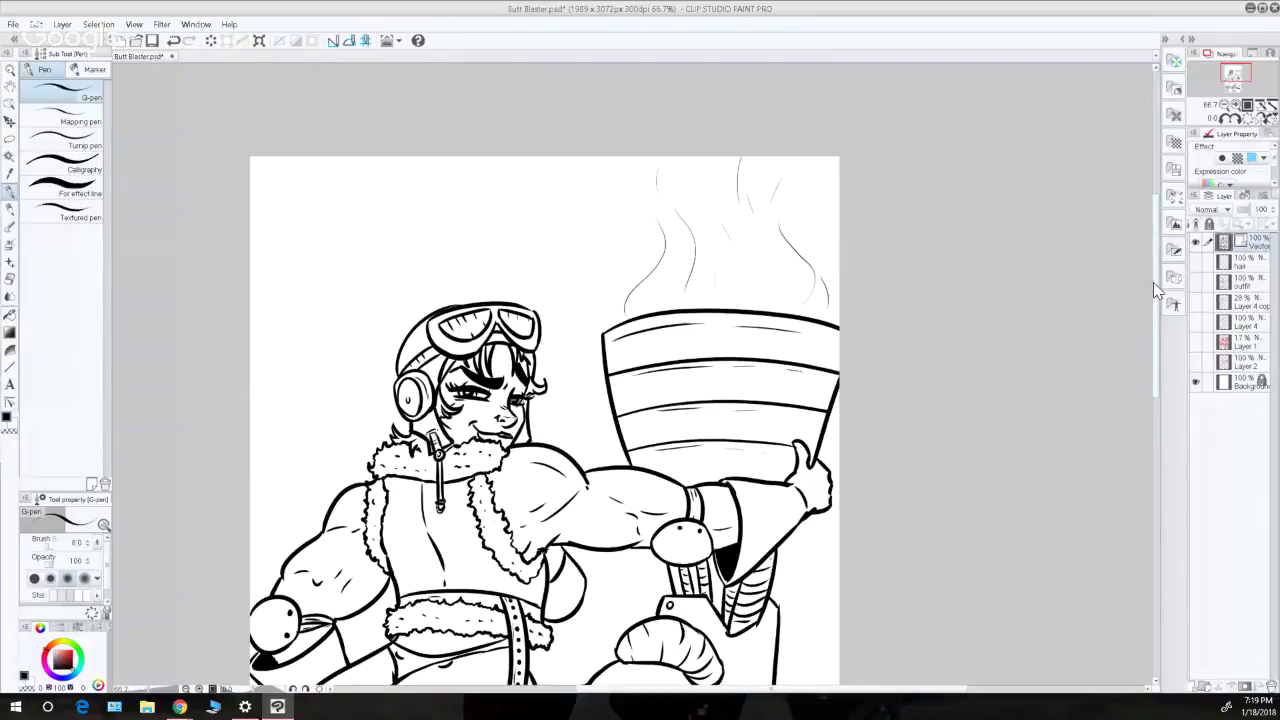
- Increase the G-pen brush size for thicker lines and strengthen the final period of the B.B. lettering
{"action": "left_click_drag", "start_coordinate": [1155, 282], "coordinate": [1153, 357]}
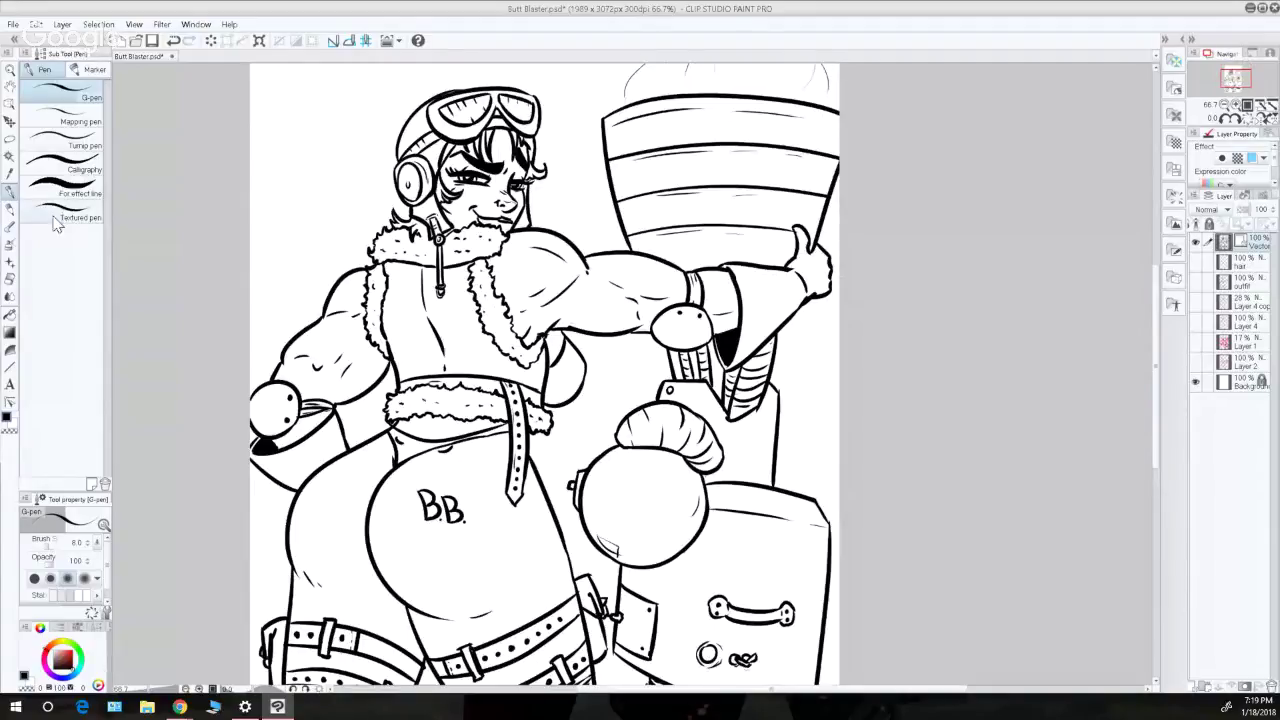
{"action": "left_click", "coordinate": [89, 540]}
{"action": "left_click", "coordinate": [89, 540]}
{"action": "left_click", "coordinate": [89, 540]}
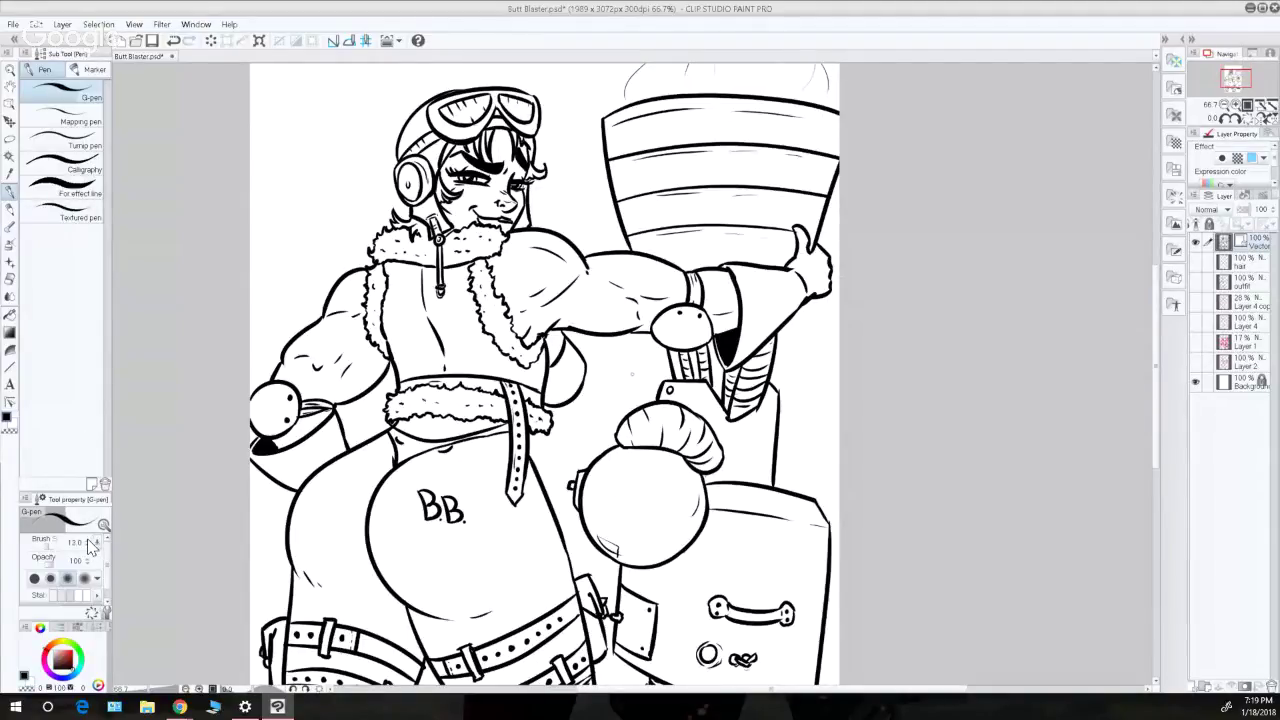
{"action": "left_click", "coordinate": [89, 540]}
{"action": "left_click", "coordinate": [88, 540]}
{"action": "left_click", "coordinate": [87, 540]}
{"action": "left_click", "coordinate": [87, 540]}
{"action": "left_click", "coordinate": [86, 540]}
{"action": "scroll", "coordinate": [90, 545], "scroll_direction": "up", "scroll_amount": 1}
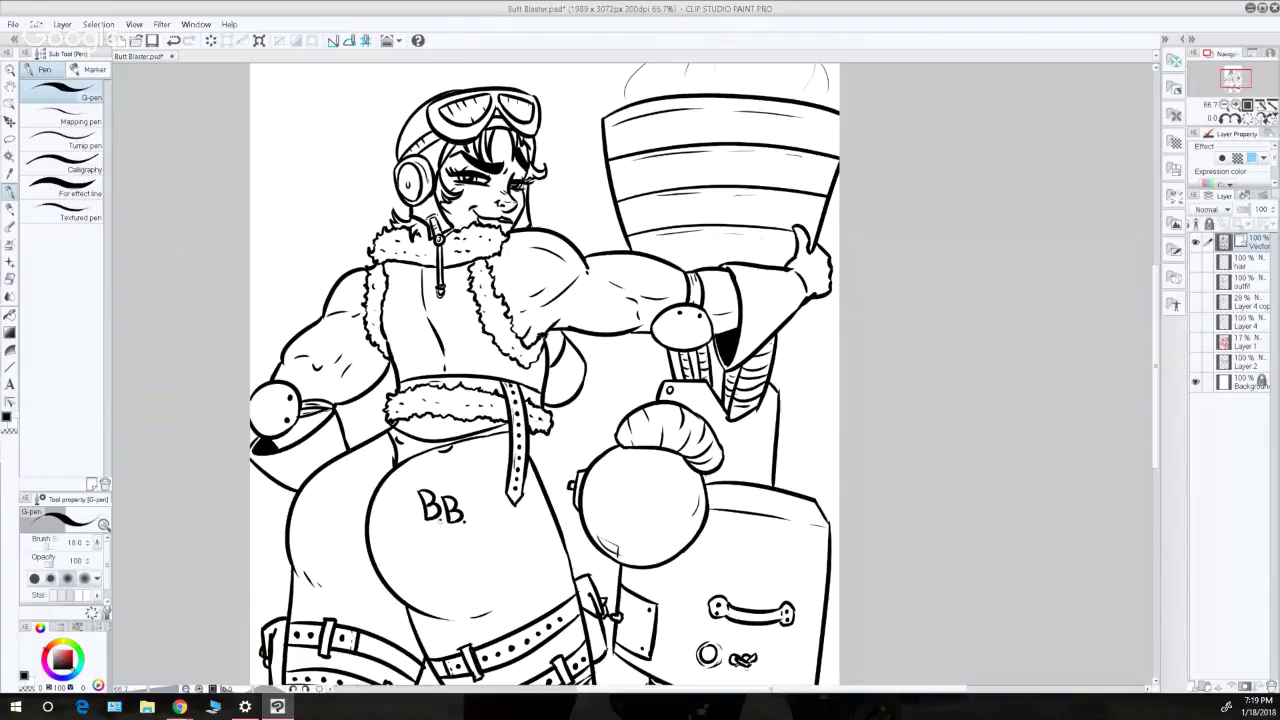
{"action": "left_click", "coordinate": [465, 522]}
- Sign the drawing in black at the foot of the machine's cylindrical base
{"action": "left_click", "coordinate": [615, 288], "text": "alt"}
{"action": "left_click", "coordinate": [10, 70]}
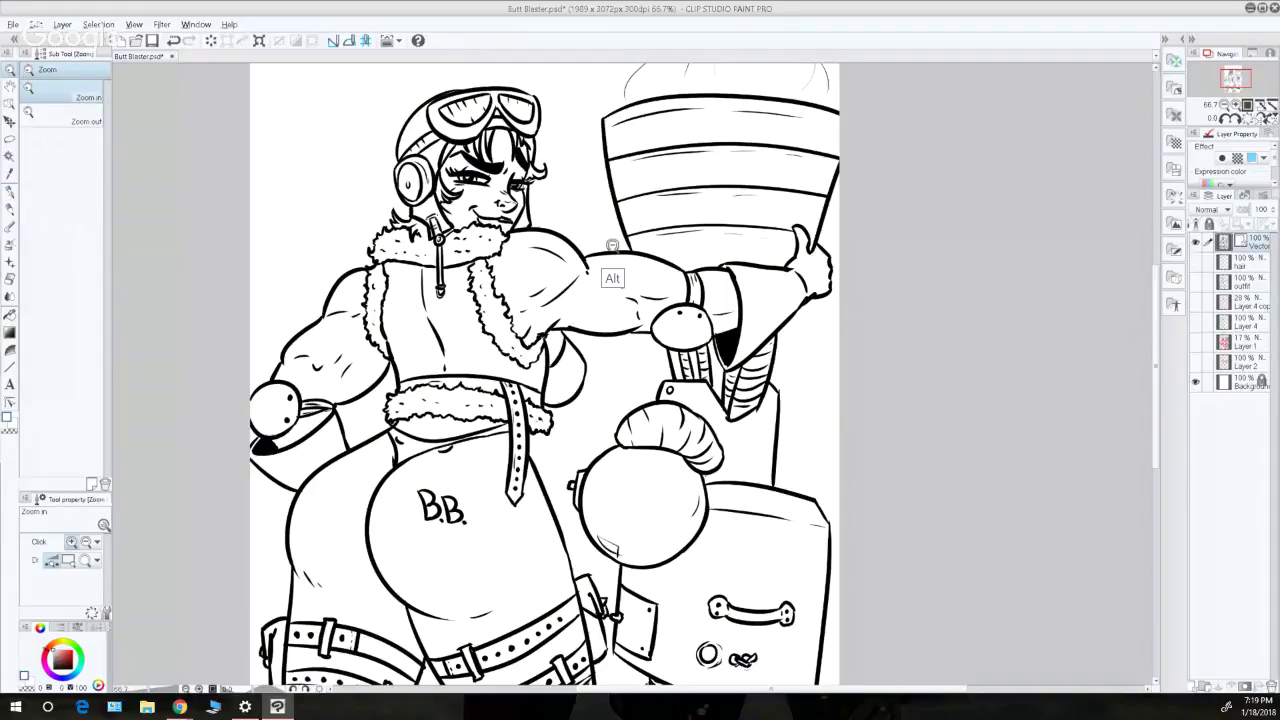
{"action": "left_click", "coordinate": [620, 258], "text": "alt"}
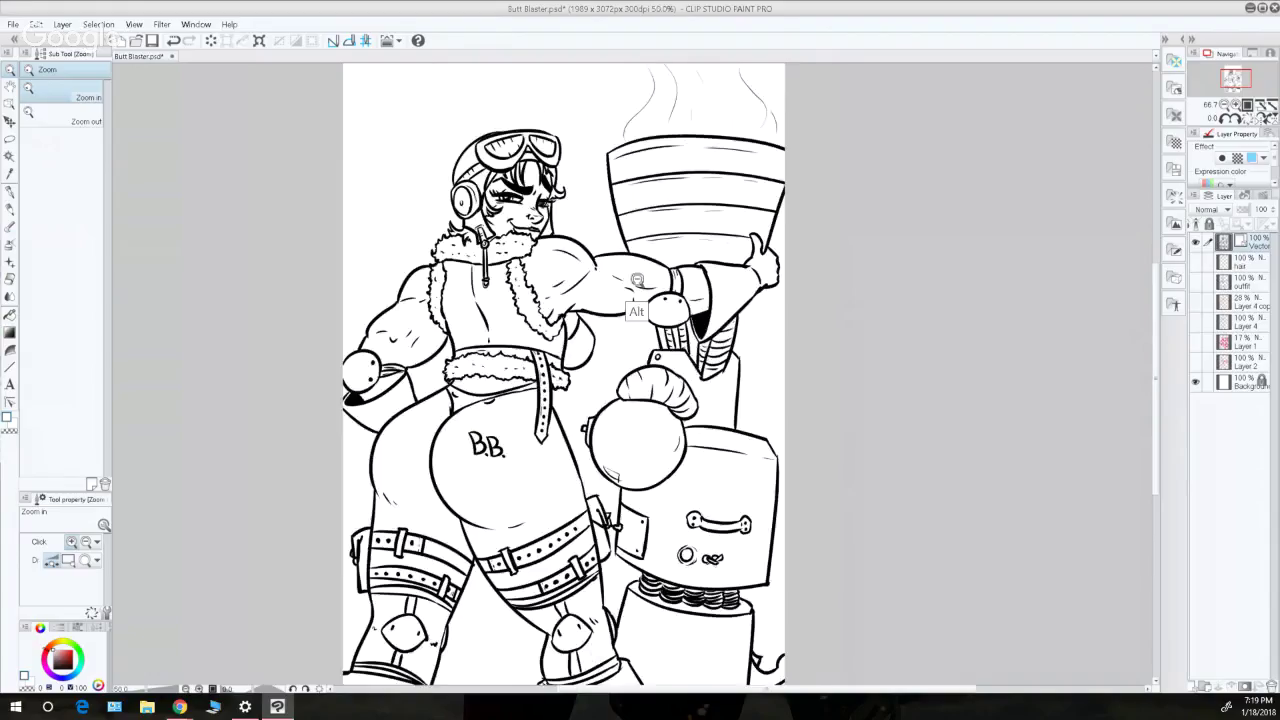
{"action": "left_click", "coordinate": [760, 287], "text": "alt"}
{"action": "left_click", "coordinate": [10, 191]}
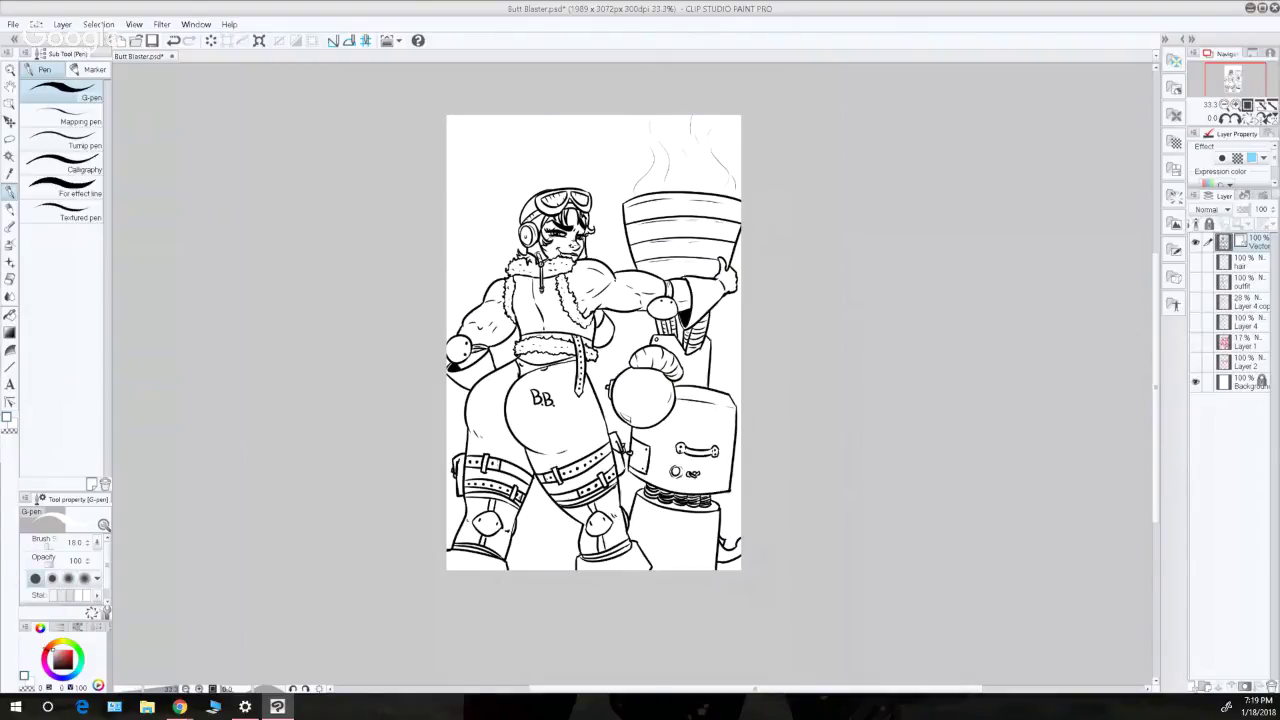
{"action": "key", "text": "x"}
{"action": "left_click_drag", "start_coordinate": [684, 558], "coordinate": [689, 570]}
{"action": "left_click_drag", "start_coordinate": [681, 565], "coordinate": [699, 572]}
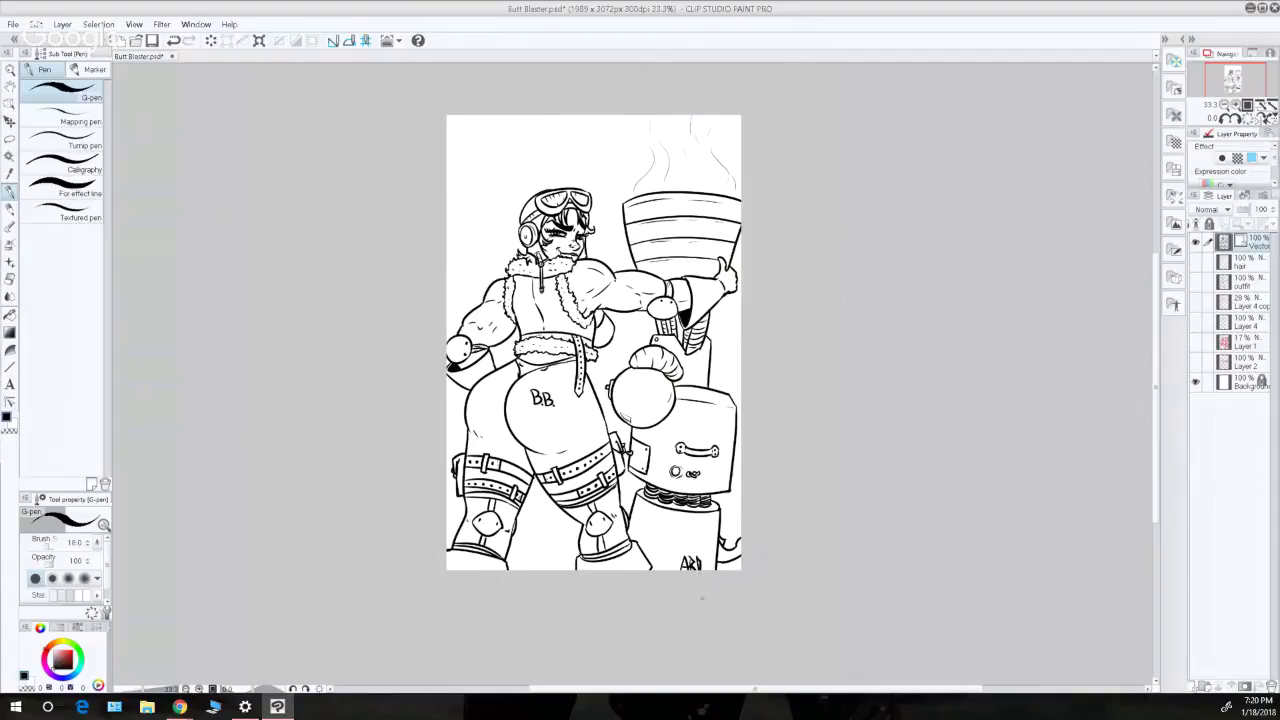
- Review the whole line art and inspect the character's upper body and outstretched arm up close
{"action": "scroll", "coordinate": [1158, 367], "scroll_direction": "up", "scroll_amount": 1}
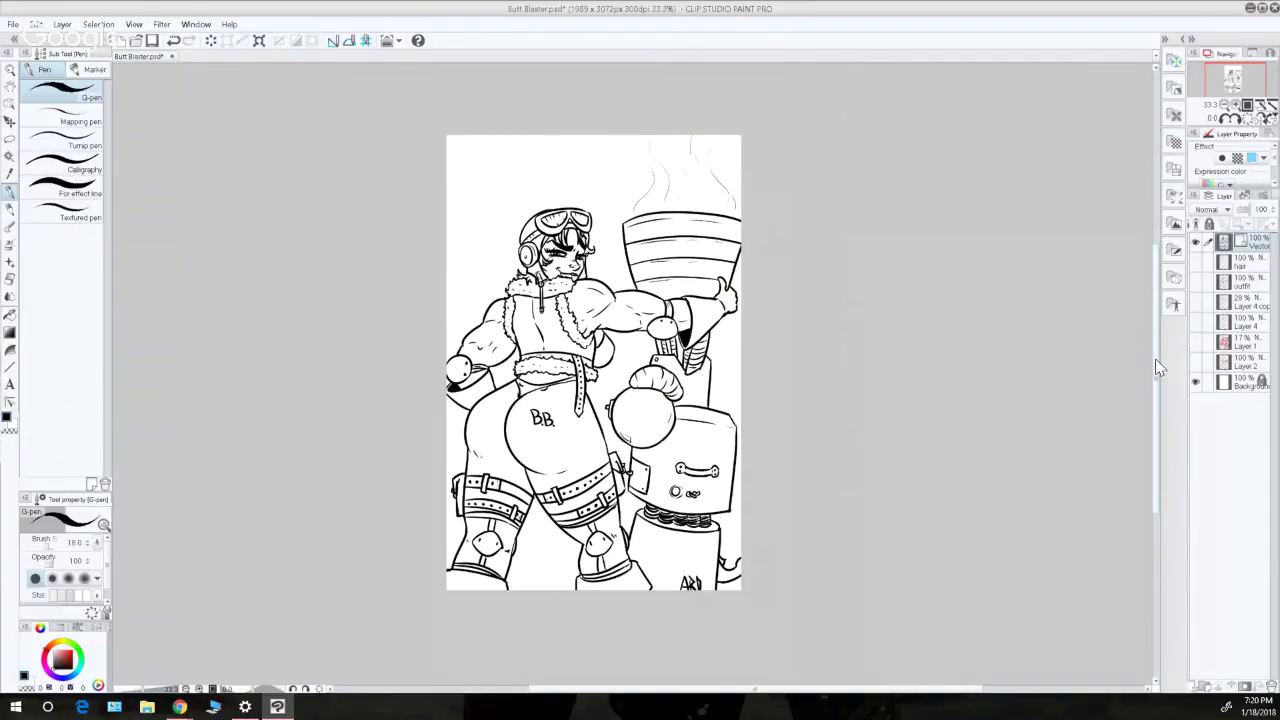
{"action": "mouse_move", "coordinate": [1156, 367]}
{"action": "left_mouse_down"}
{"action": "mouse_move", "coordinate": [1156, 339]}
{"action": "mouse_move", "coordinate": [1156, 354]}
{"action": "left_mouse_up"}
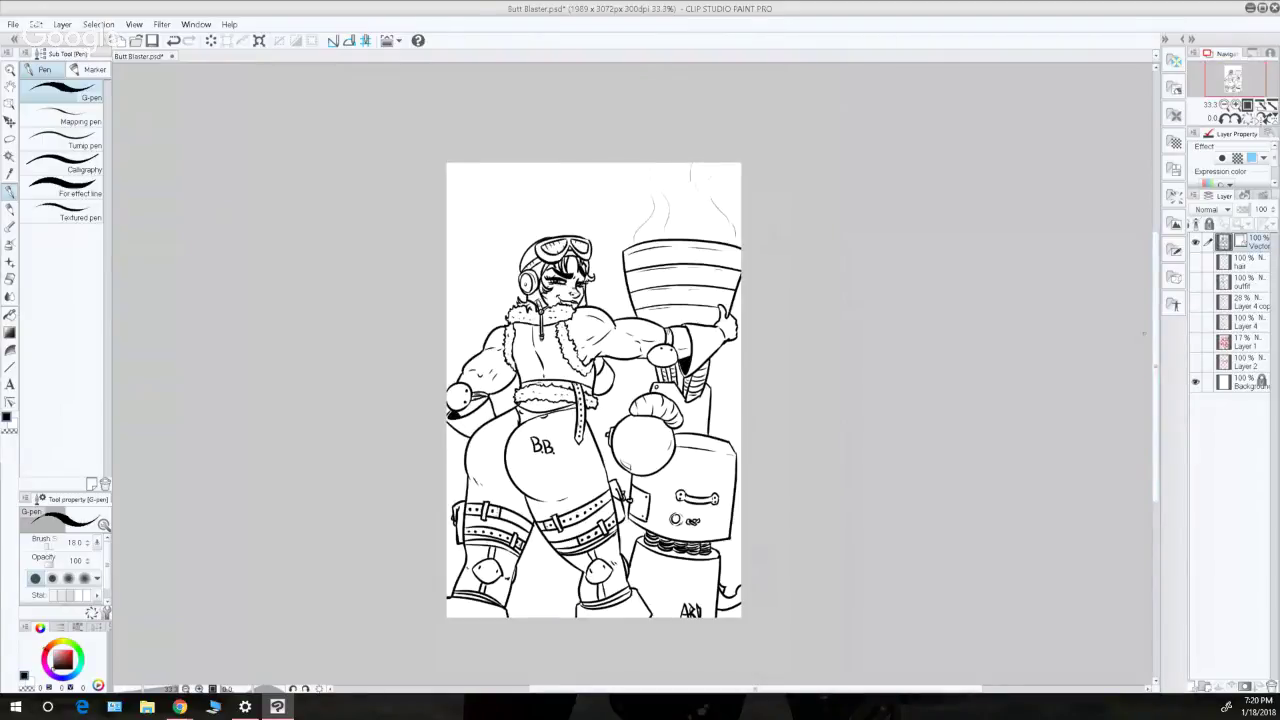
{"action": "left_click", "coordinate": [10, 69]}
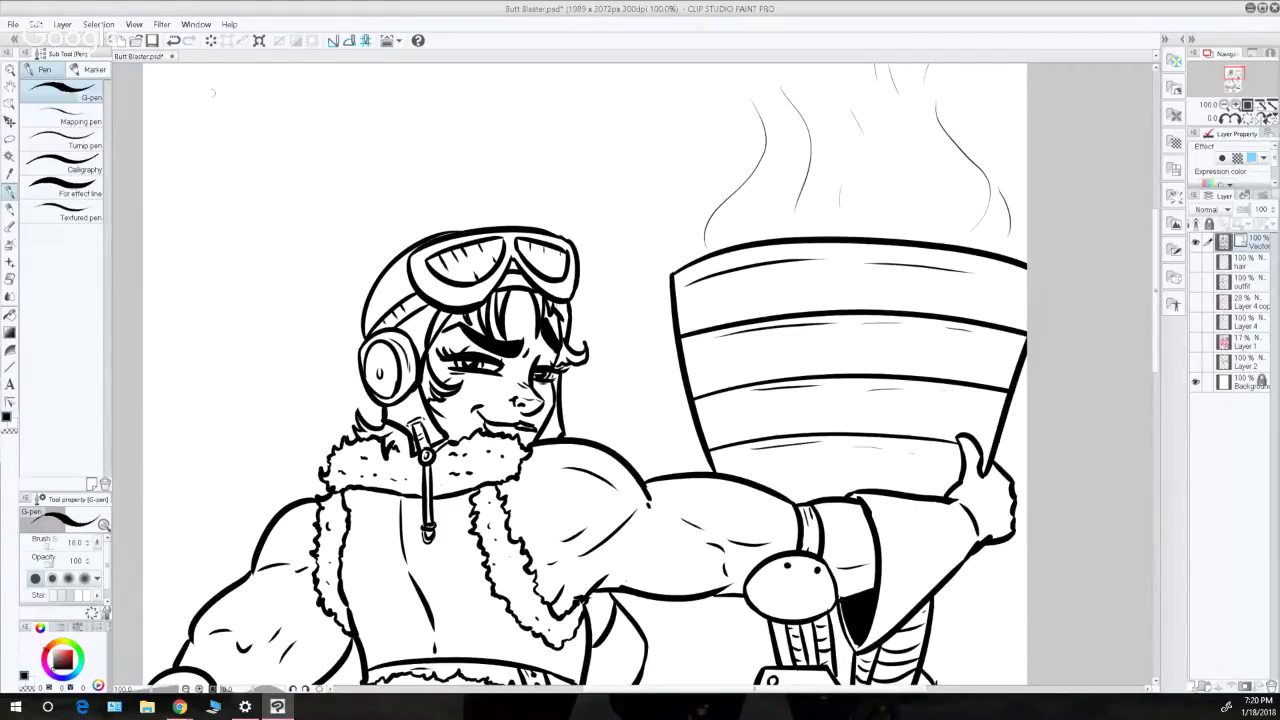
{"action": "left_click", "coordinate": [8, 71]}
{"action": "left_click", "coordinate": [175, 193], "text": "alt"}
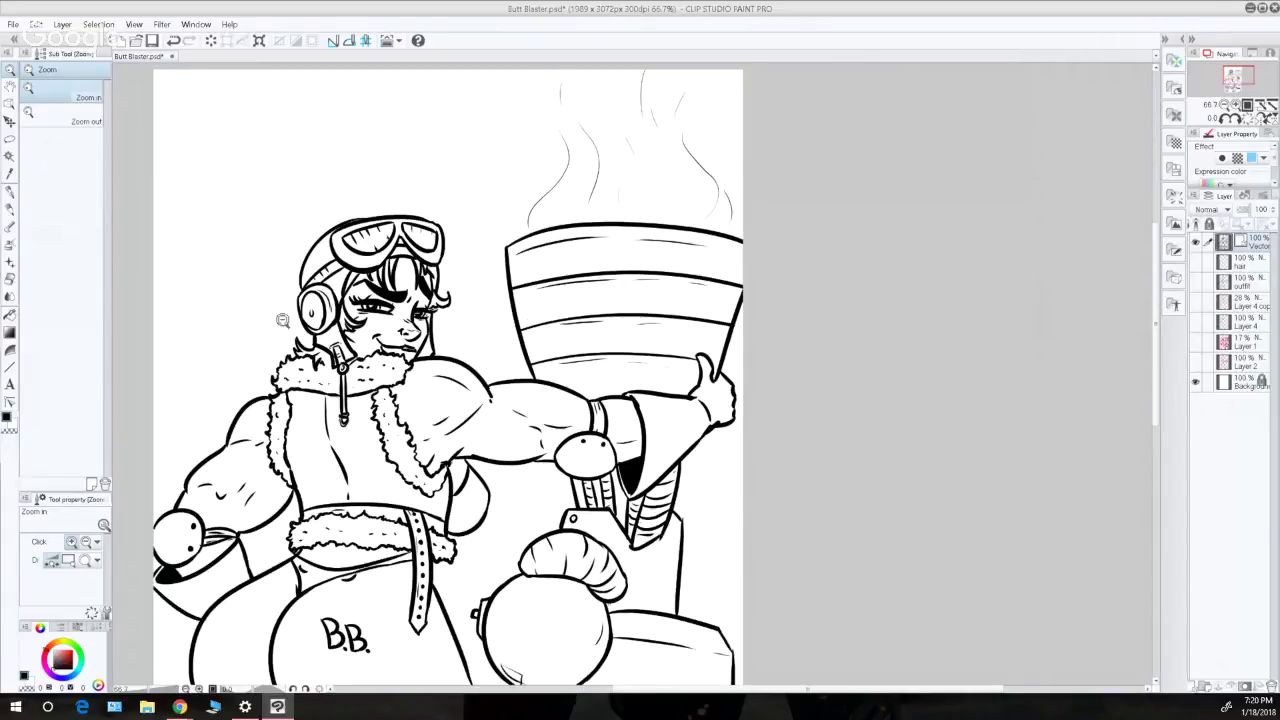
{"action": "scroll", "coordinate": [282, 320], "scroll_direction": "down", "scroll_amount": 2}
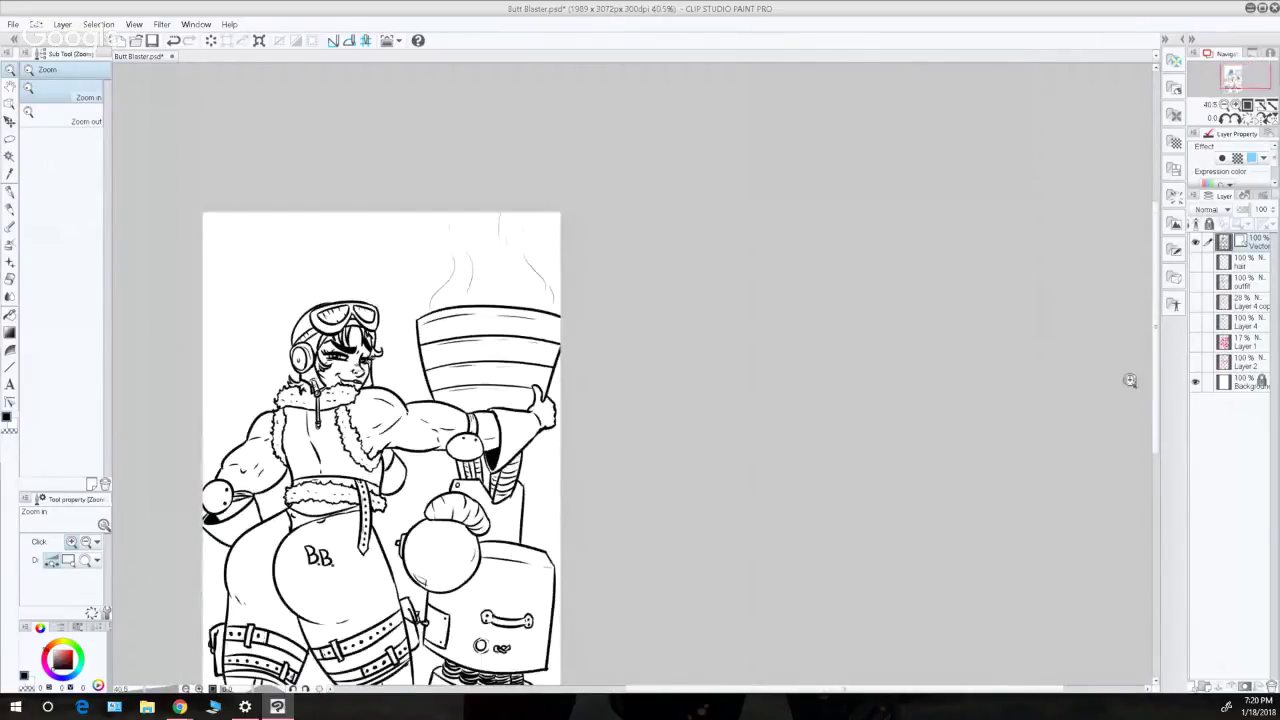
{"action": "left_click_drag", "start_coordinate": [1158, 413], "coordinate": [1149, 458]}
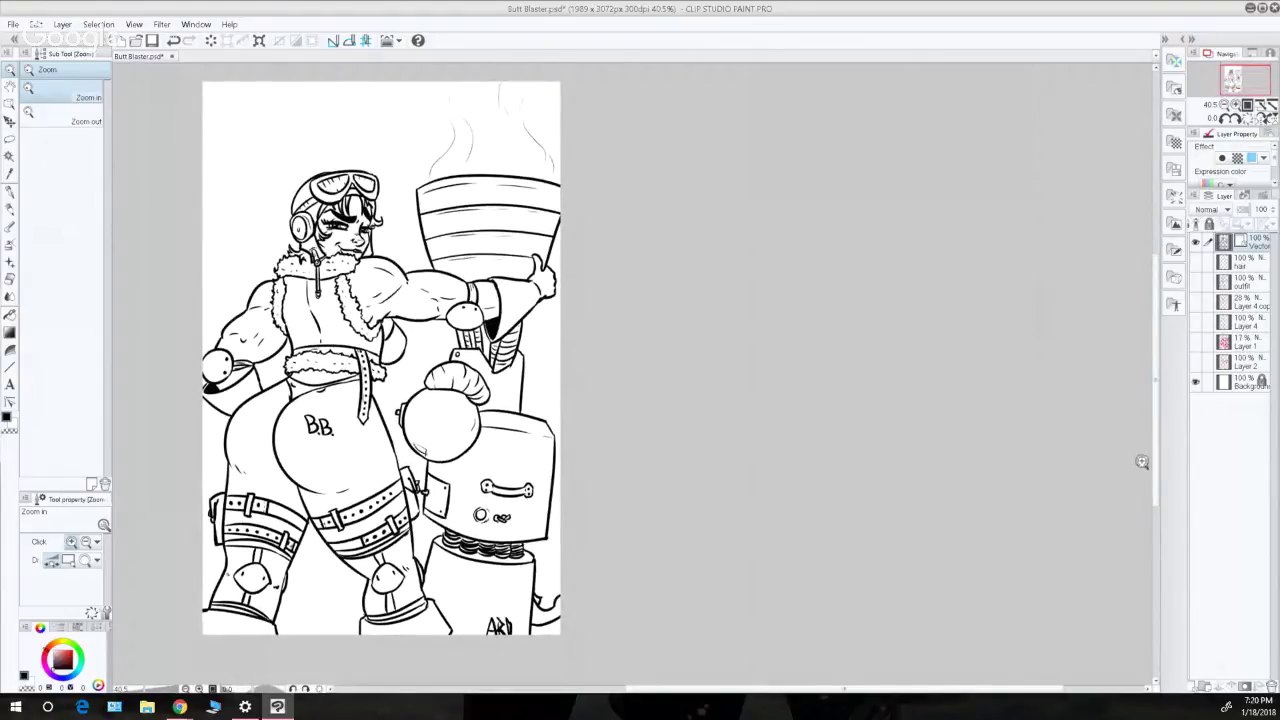
{"action": "left_click", "coordinate": [396, 321]}
{"action": "left_click", "coordinate": [396, 321]}
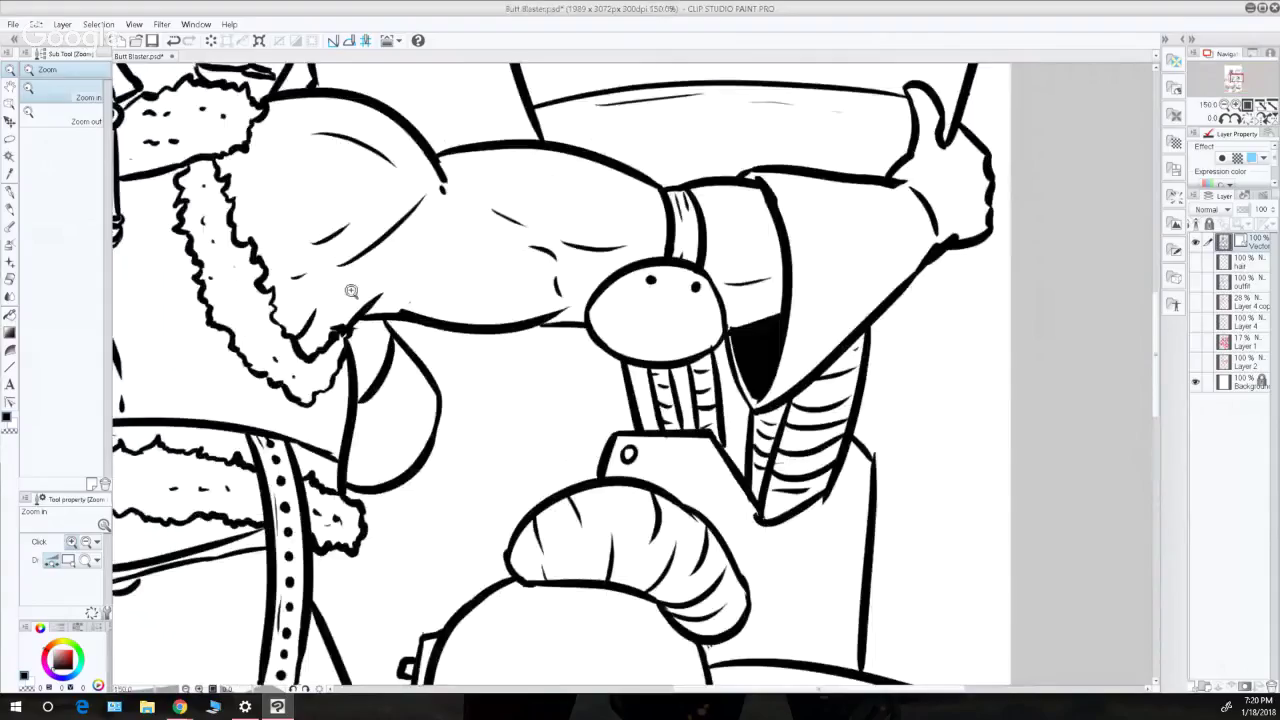
- Thicken the ink with the G-pen where the vest's fur trim meets the underside of the outstretched arm
{"action": "left_click", "coordinate": [11, 192]}
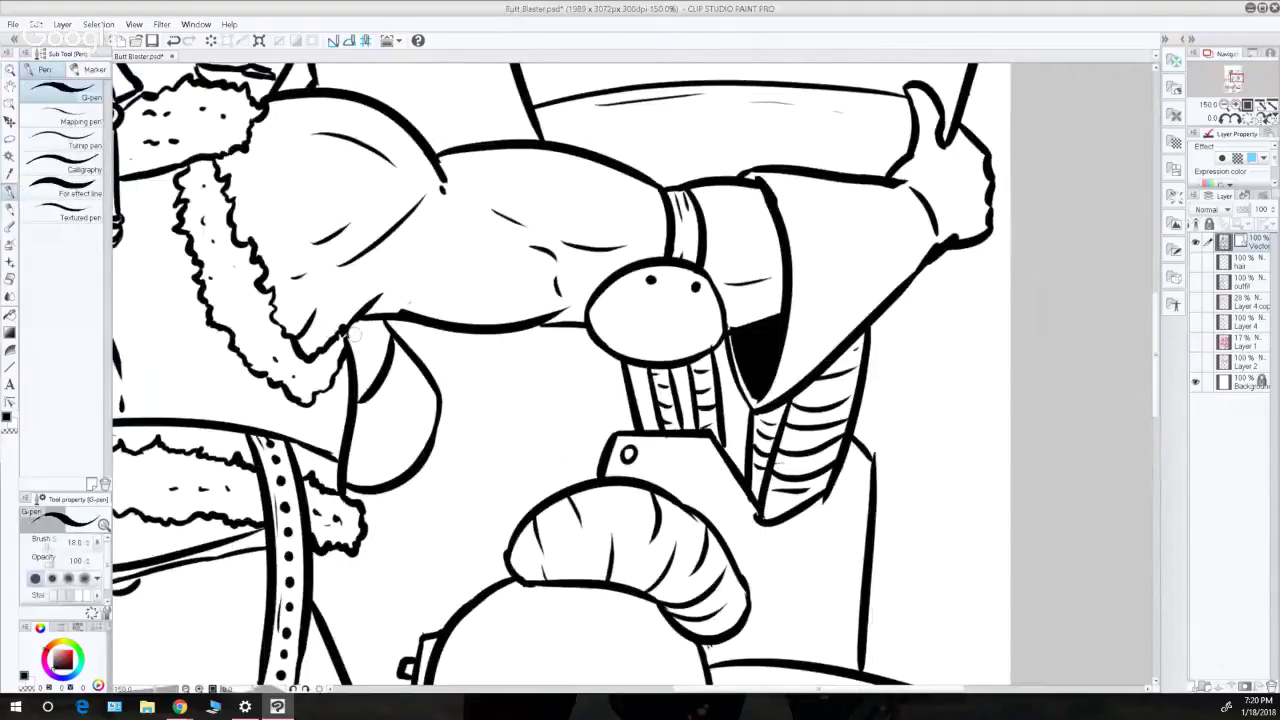
{"action": "left_click_drag", "start_coordinate": [344, 331], "coordinate": [346, 345]}
{"action": "left_click", "coordinate": [282, 336], "text": "alt"}
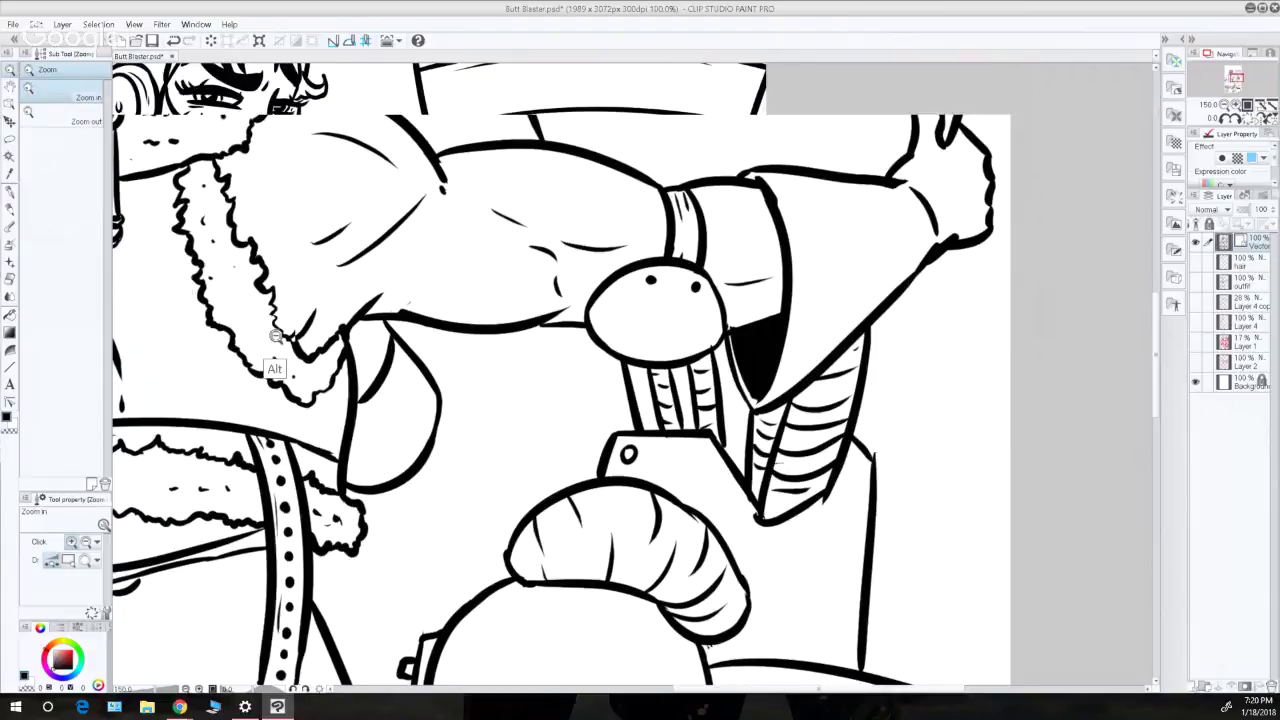
{"action": "left_click", "coordinate": [288, 346], "text": "alt"}
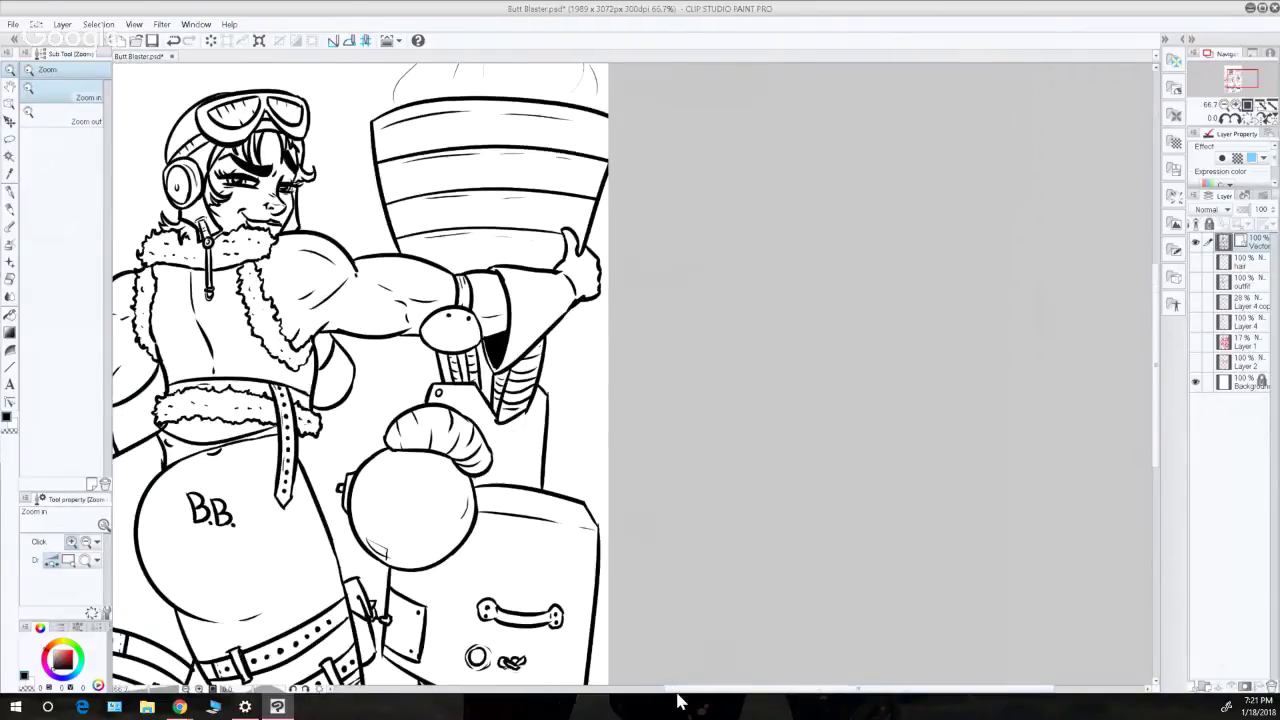
{"action": "left_click_drag", "start_coordinate": [691, 689], "coordinate": [597, 697]}
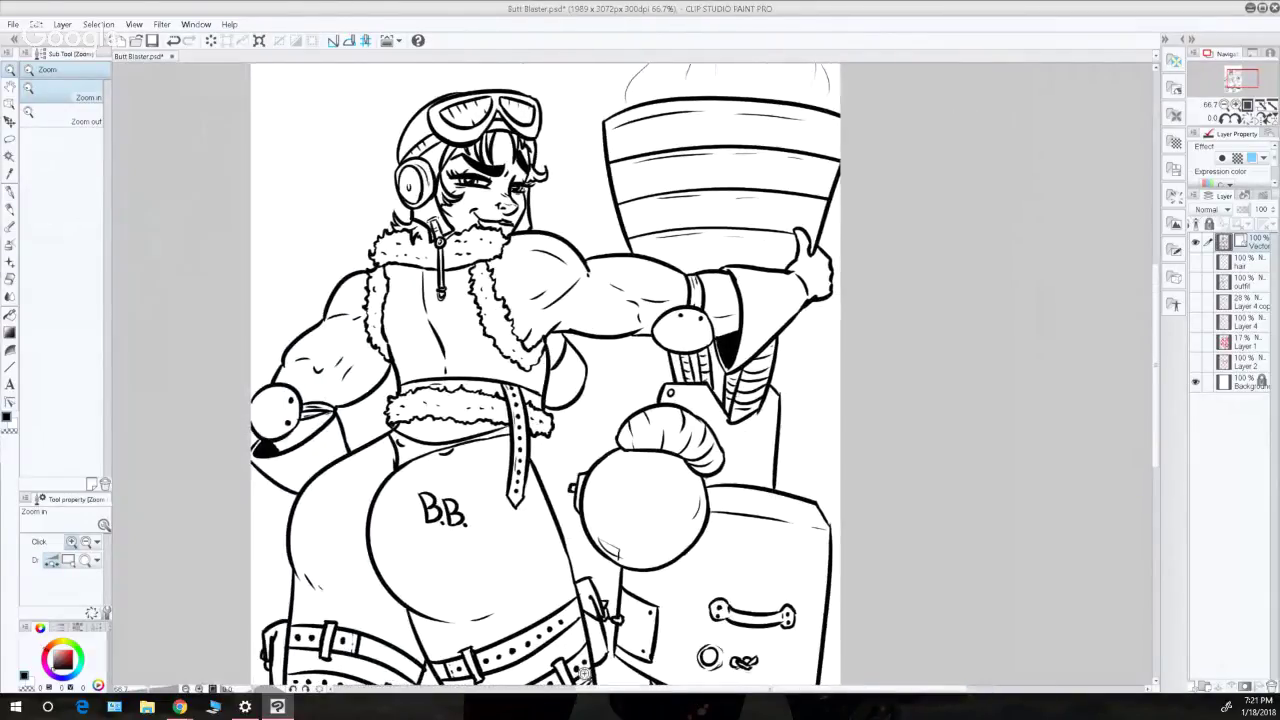
- Touch up the armpit line beside the fur trim with short G-pen strokes, comparing by undoing and redoing the recent strokes
{"action": "left_click", "coordinate": [524, 322]}
{"action": "key", "text": "p"}
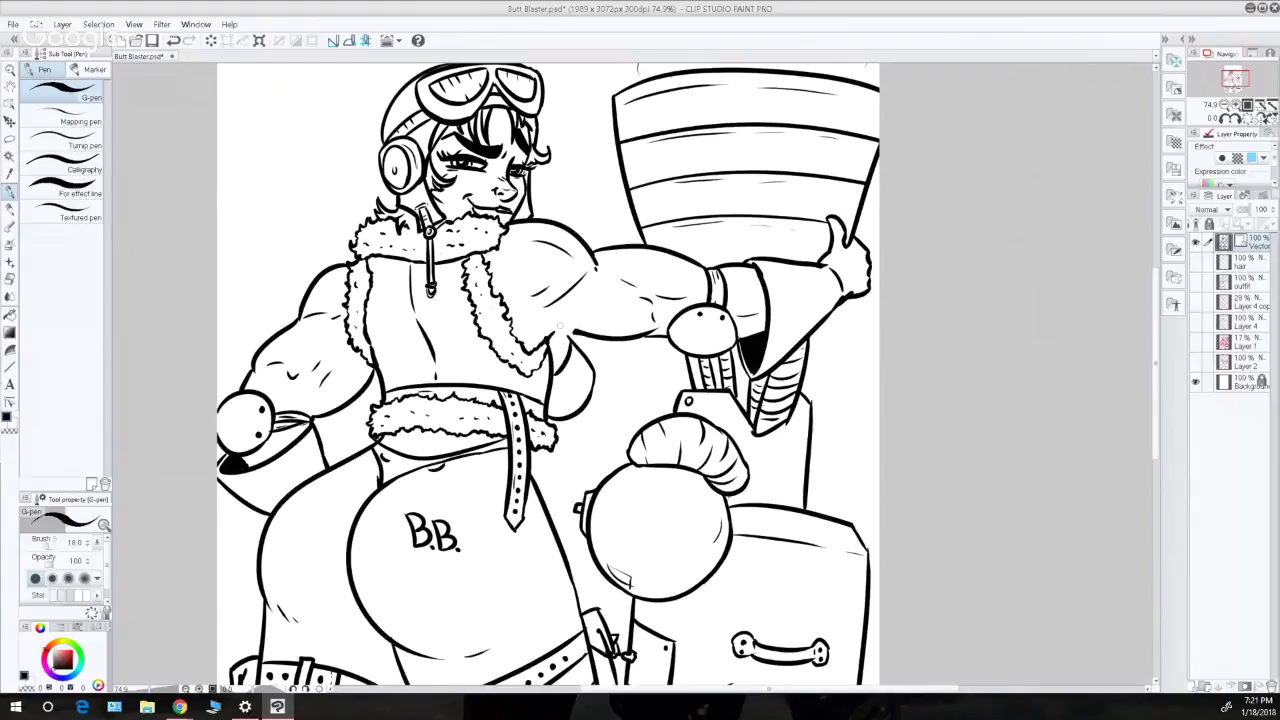
{"action": "left_click_drag", "start_coordinate": [545, 341], "coordinate": [575, 330]}
{"action": "key", "text": "ctrl+z"}
{"action": "key", "text": "ctrl+z"}
{"action": "key", "text": "ctrl+z"}
{"action": "key", "text": "ctrl+y"}
{"action": "key", "text": "ctrl+y"}
{"action": "key", "text": "ctrl+y"}
{"action": "left_click_drag", "start_coordinate": [531, 331], "coordinate": [524, 338]}
- Check the whole line art at 33.3% zoom and save the drawing under its existing file name
{"action": "left_click", "coordinate": [551, 282], "text": "ctrl+alt"}
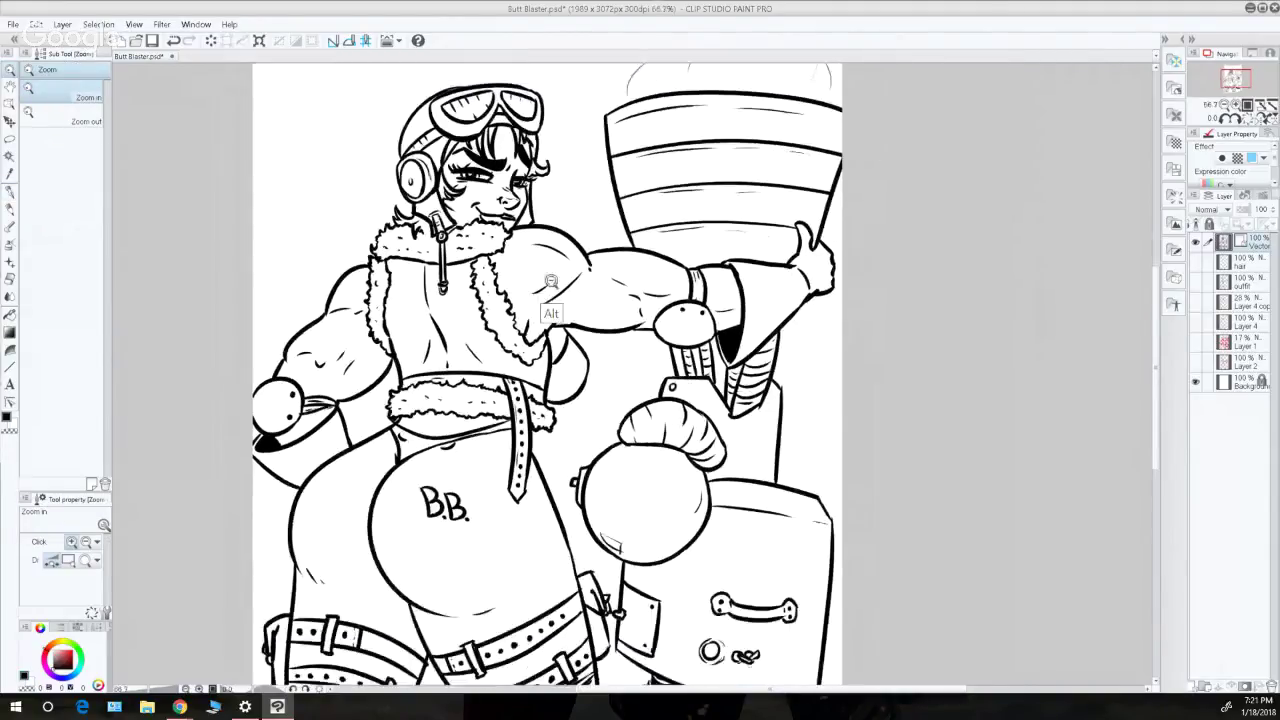
{"action": "left_click", "coordinate": [551, 282], "text": "ctrl+alt"}
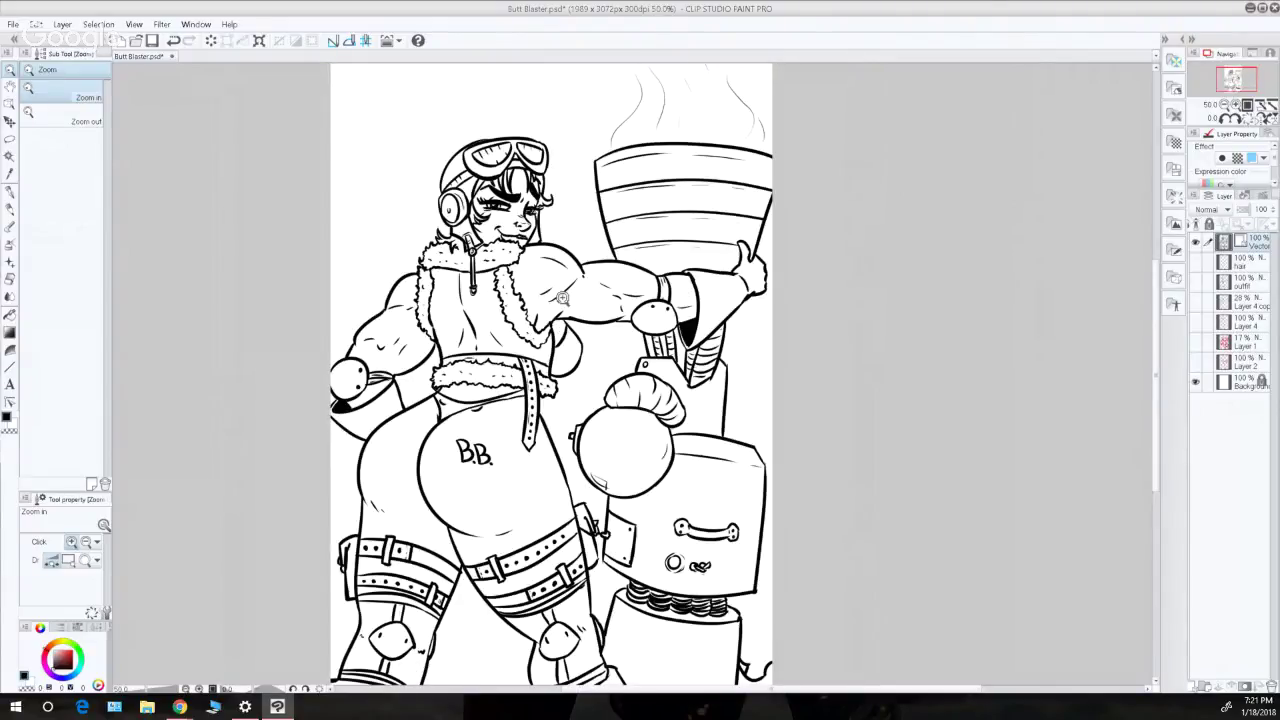
{"action": "left_click", "coordinate": [582, 362], "text": "ctrl+alt"}
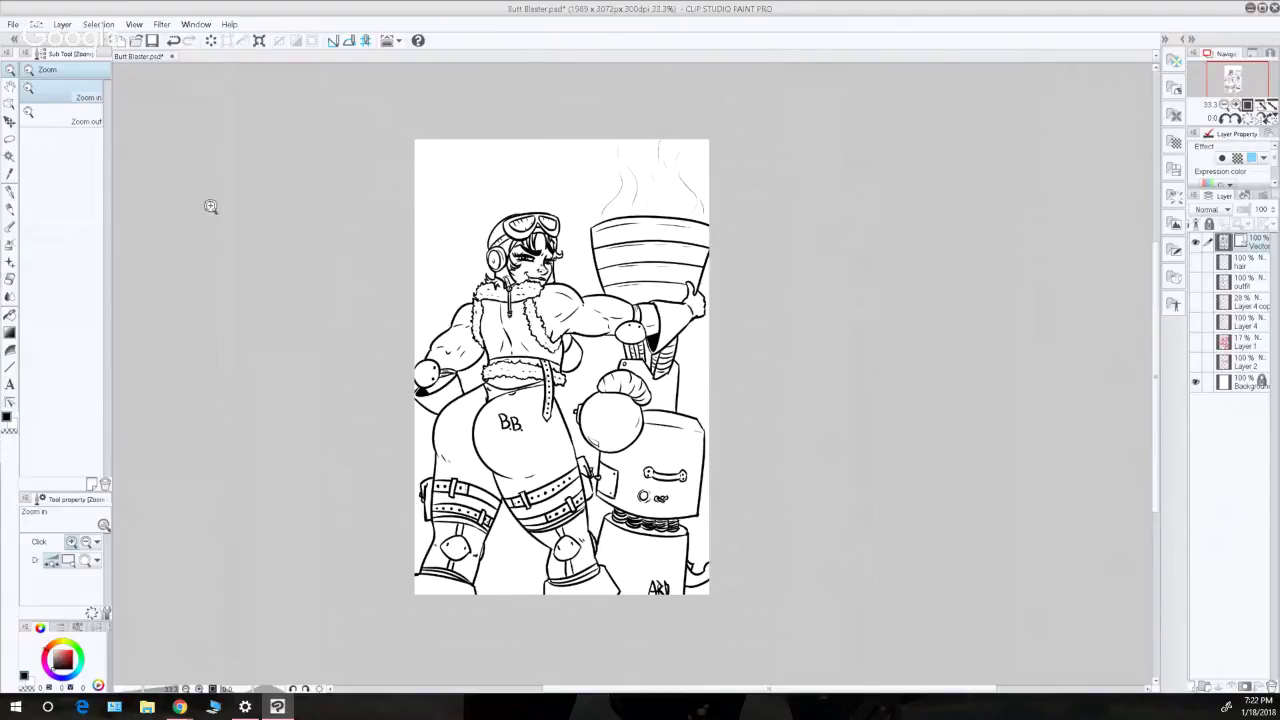
{"action": "left_click", "coordinate": [14, 25]}
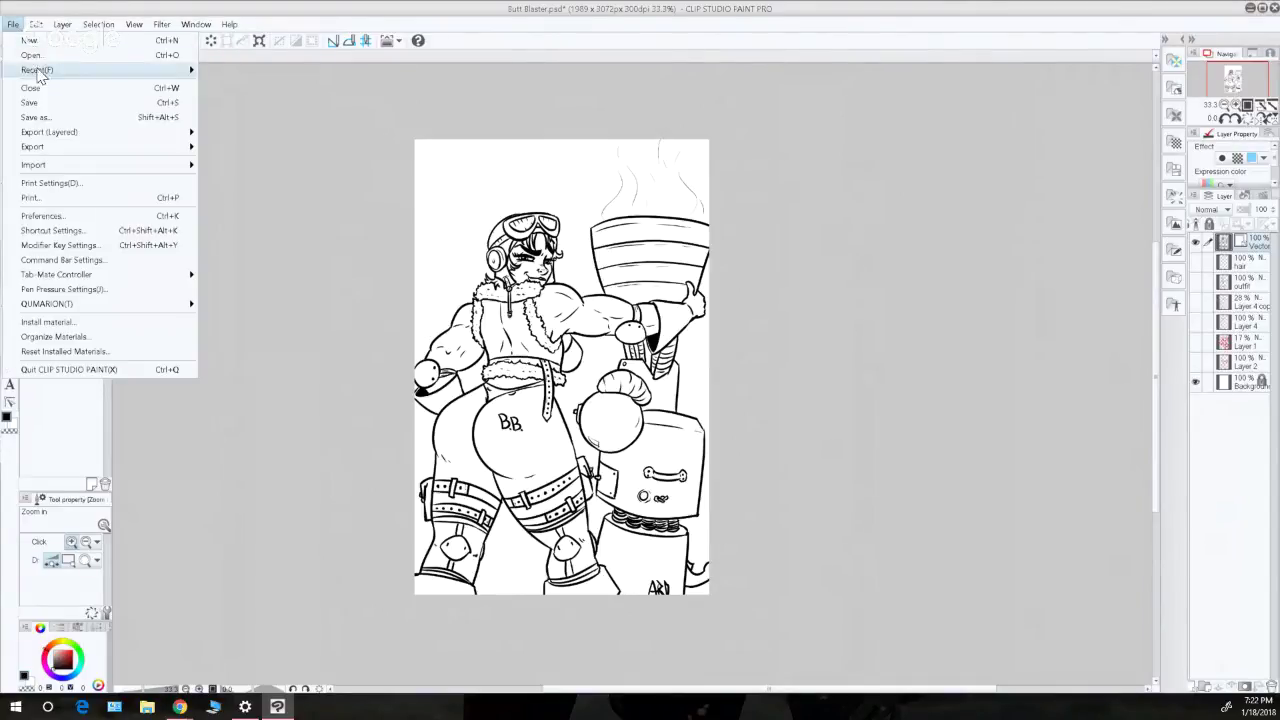
{"action": "left_click", "coordinate": [50, 104]}
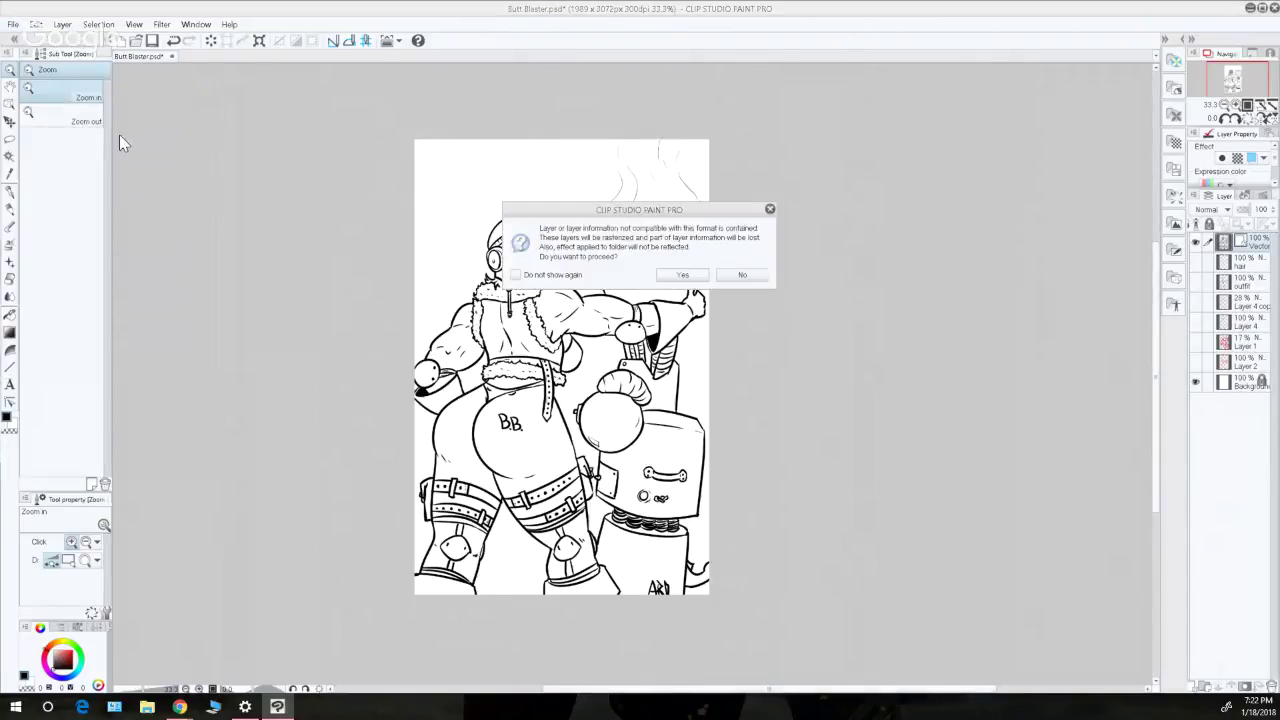
- Finish saving Butt Blaster.psd, accepting rasterization of the incompatible layers, and close Clip Studio Paint
{"action": "left_click", "coordinate": [684, 275]}
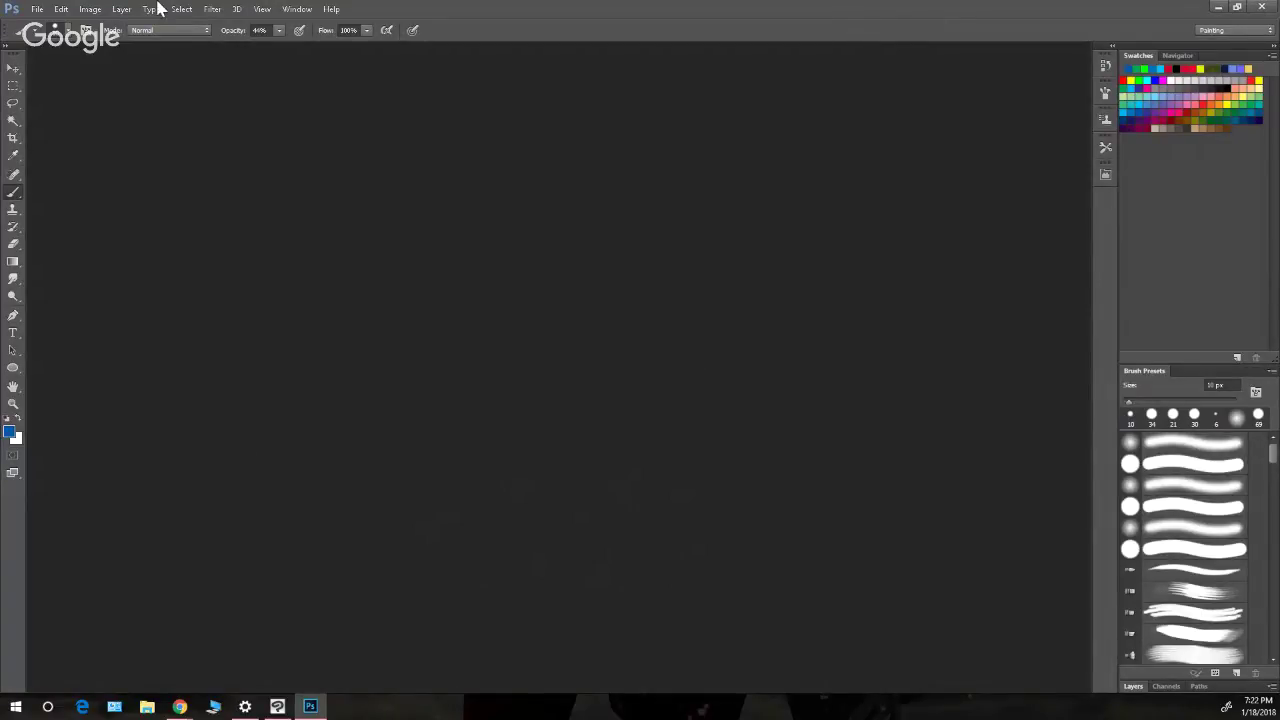
{"action": "left_click", "coordinate": [277, 706]}
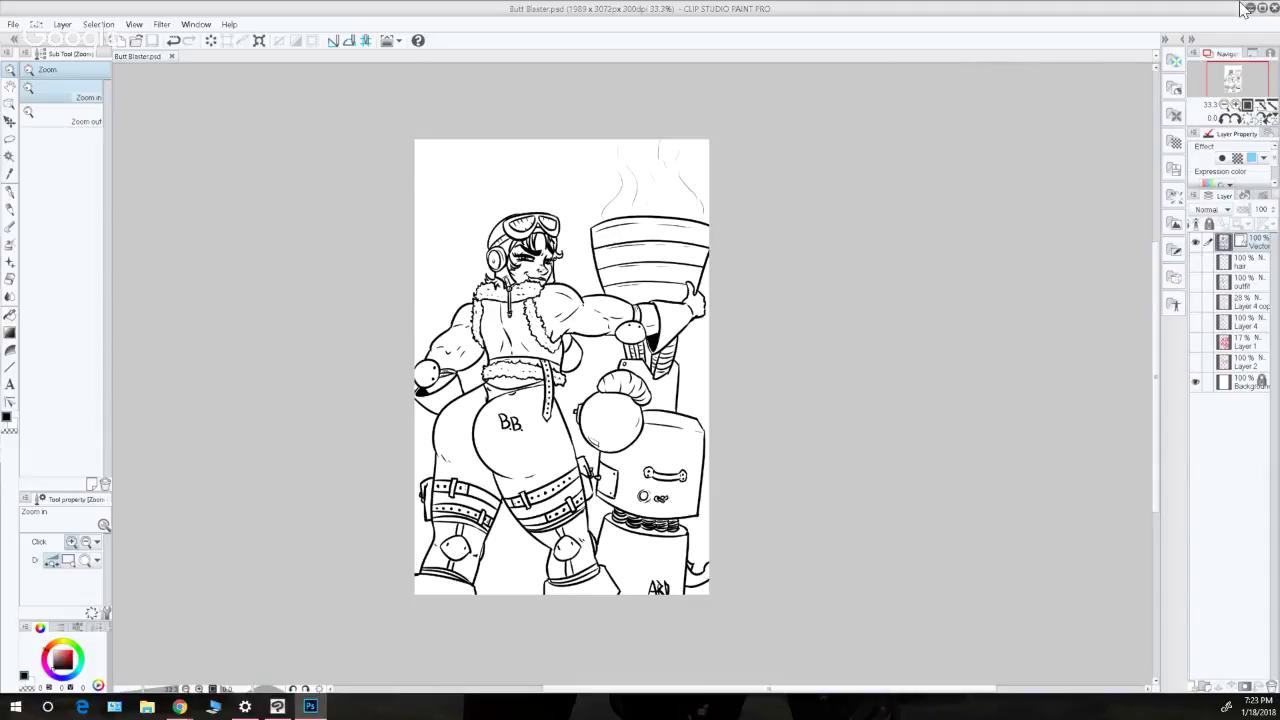
{"action": "left_click", "coordinate": [1275, 8]}
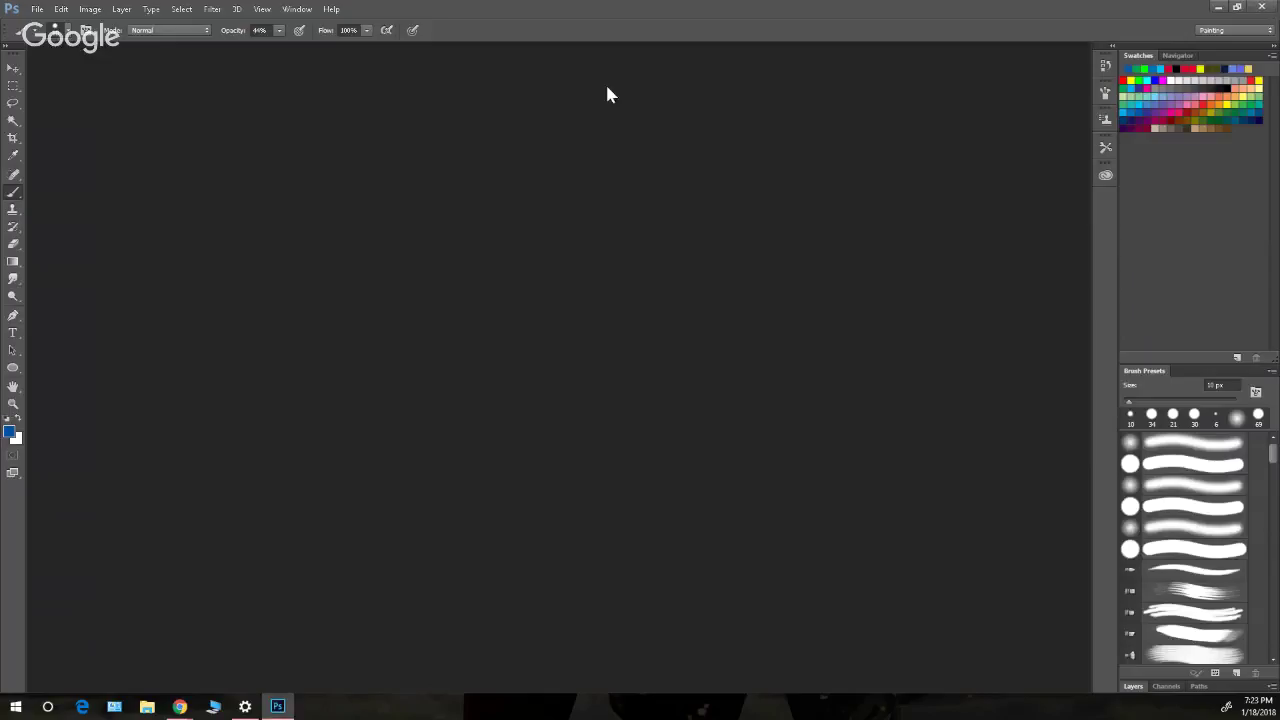
- Open Butt Blaster.psd in Photoshop
{"action": "left_click", "coordinate": [39, 8]}
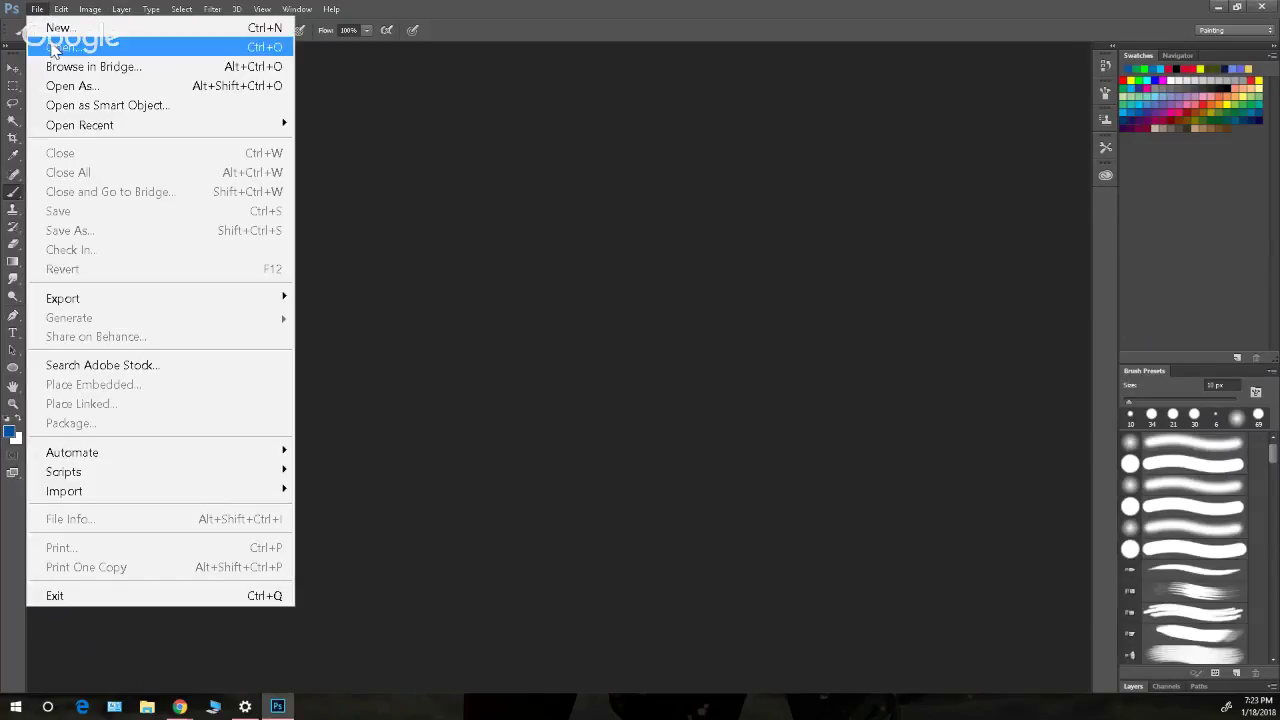
{"action": "left_click", "coordinate": [52, 48]}
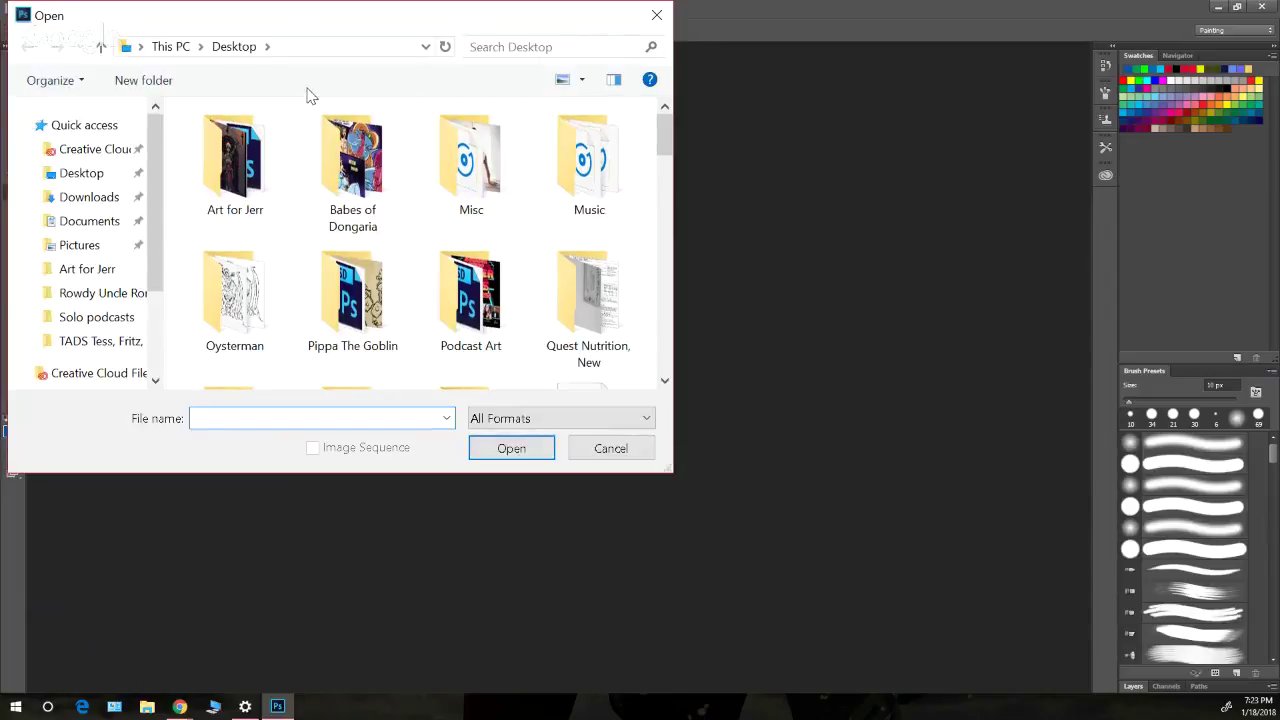
{"action": "scroll", "coordinate": [265, 128], "scroll_direction": "down", "scroll_amount": 1}
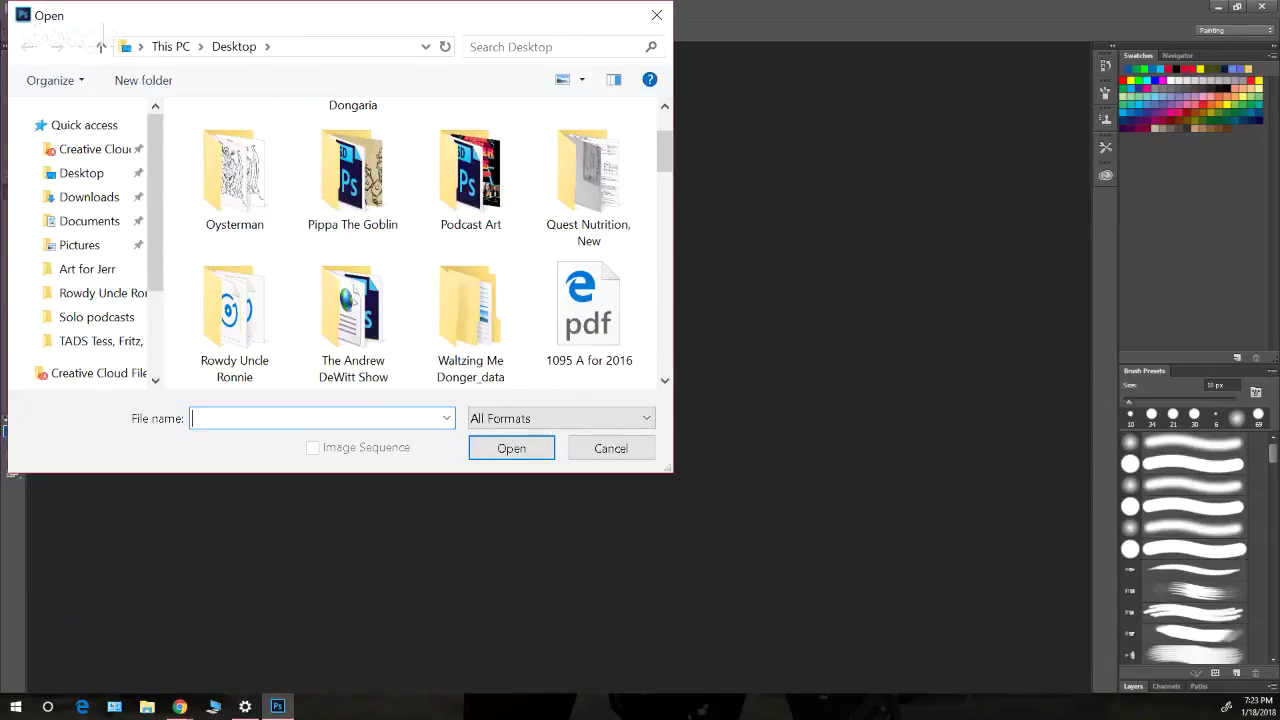
{"action": "left_click_drag", "start_coordinate": [304, 22], "coordinate": [301, 79]}
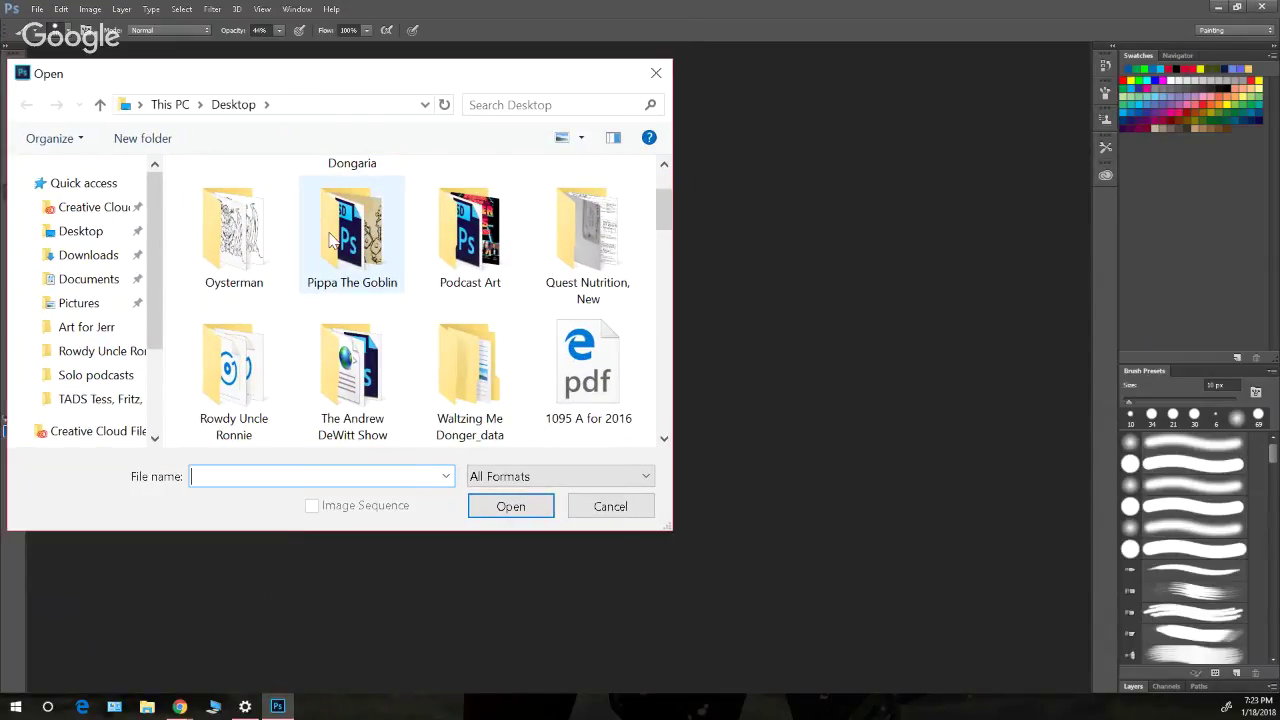
{"action": "scroll", "coordinate": [330, 240], "scroll_direction": "down", "scroll_amount": 3}
{"action": "scroll", "coordinate": [328, 238], "scroll_direction": "up", "scroll_amount": 2}
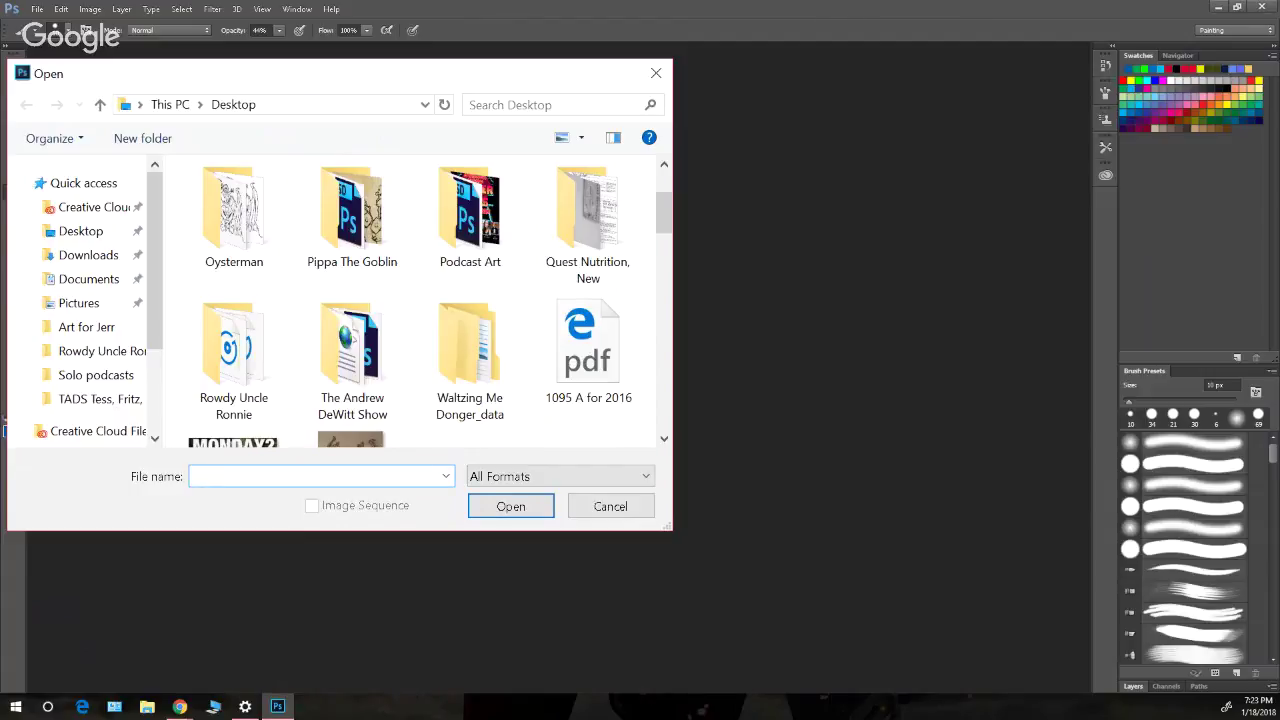
{"action": "key", "text": "alt+Tab"}
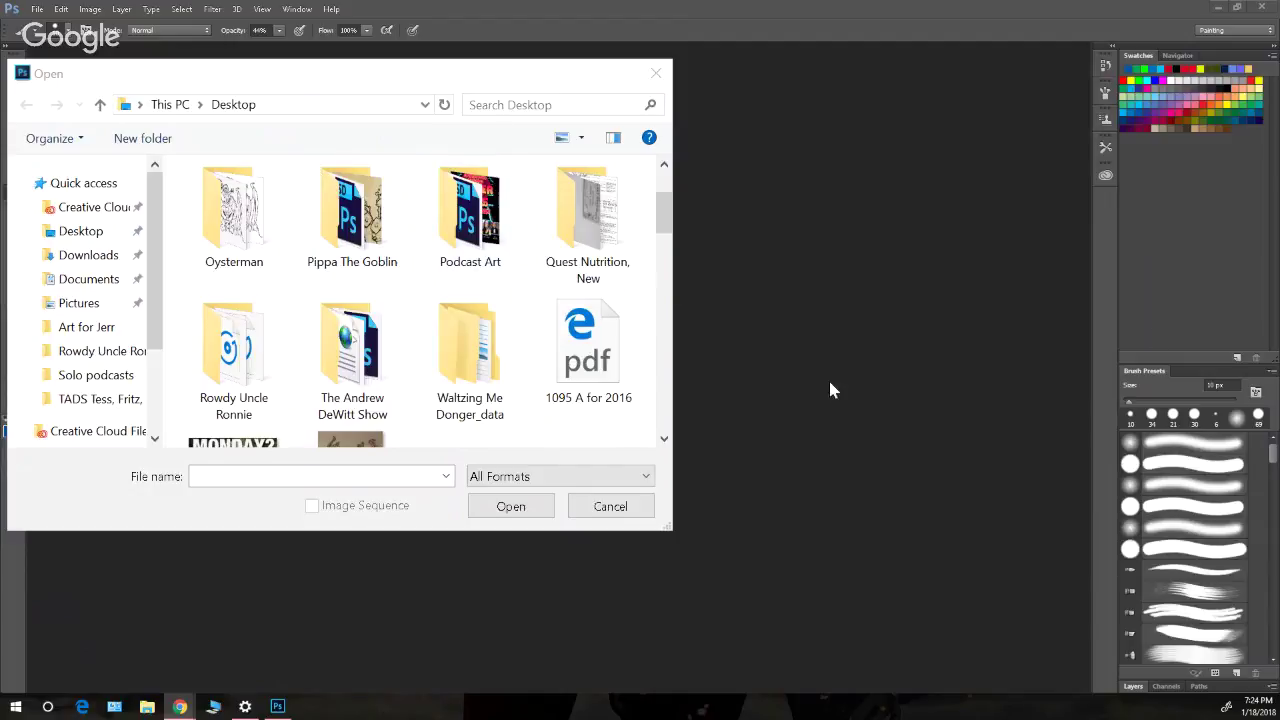
{"action": "left_click", "coordinate": [514, 86]}
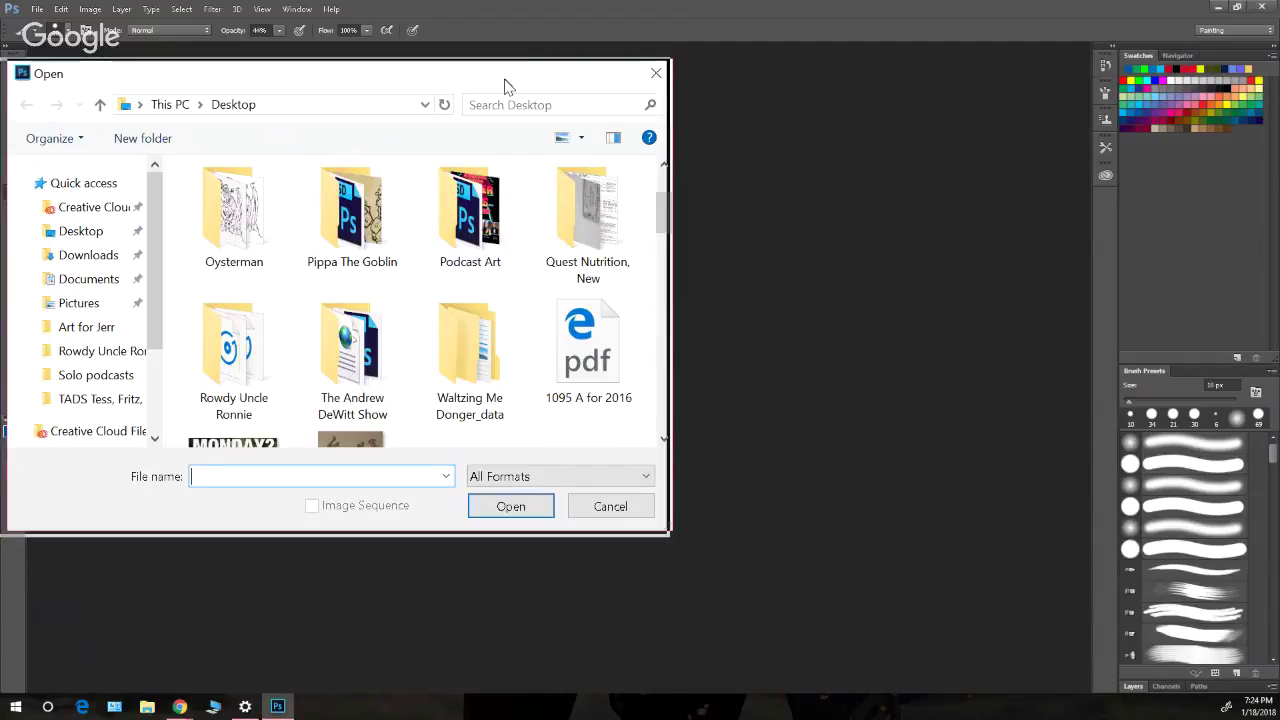
{"action": "left_click_drag", "start_coordinate": [505, 86], "coordinate": [0, 96]}
{"action": "key", "text": "Escape"}
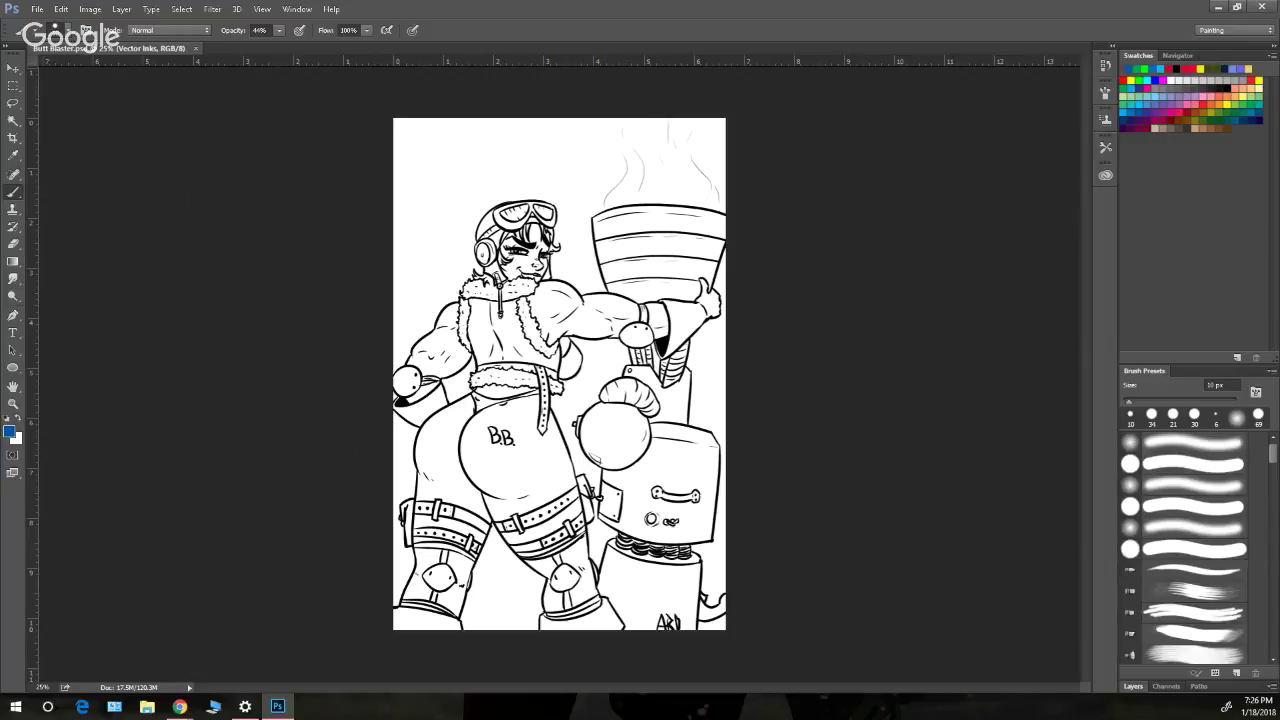
- Display the document's Layers panel in the workspace
{"action": "key", "text": "alt+Tab"}
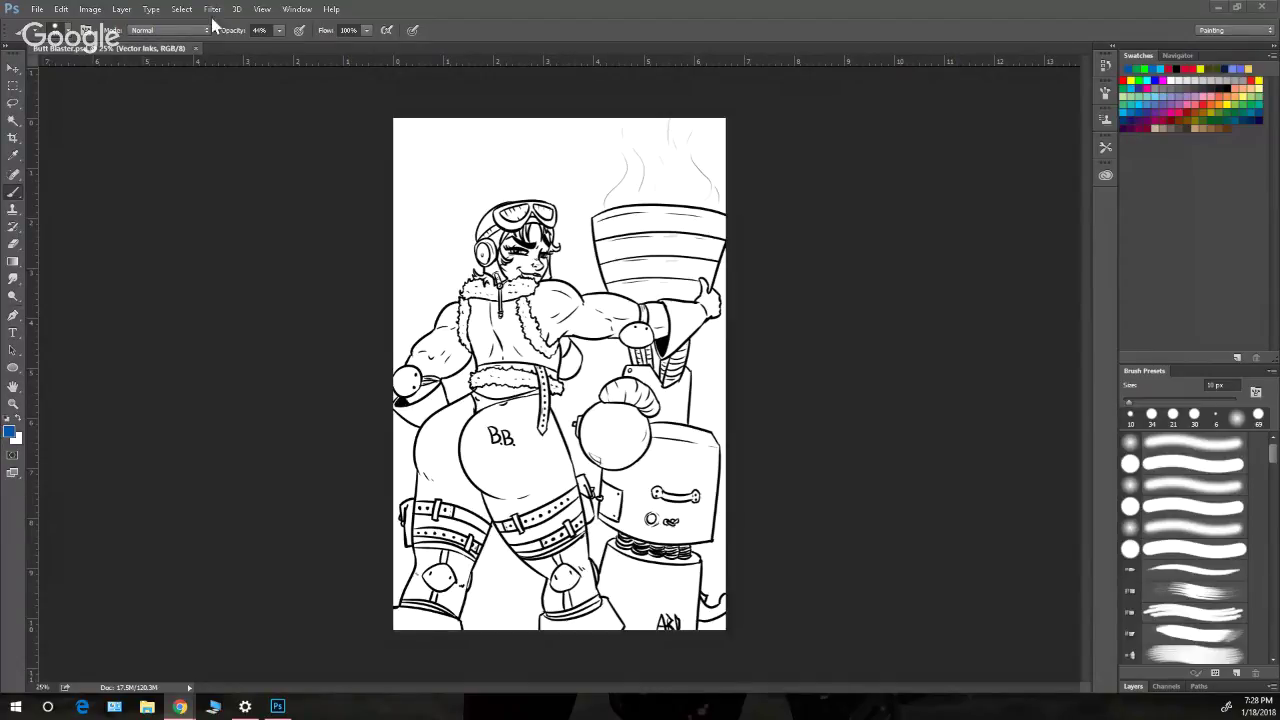
{"action": "left_click", "coordinate": [262, 9]}
{"action": "mouse_move", "coordinate": [299, 12]}
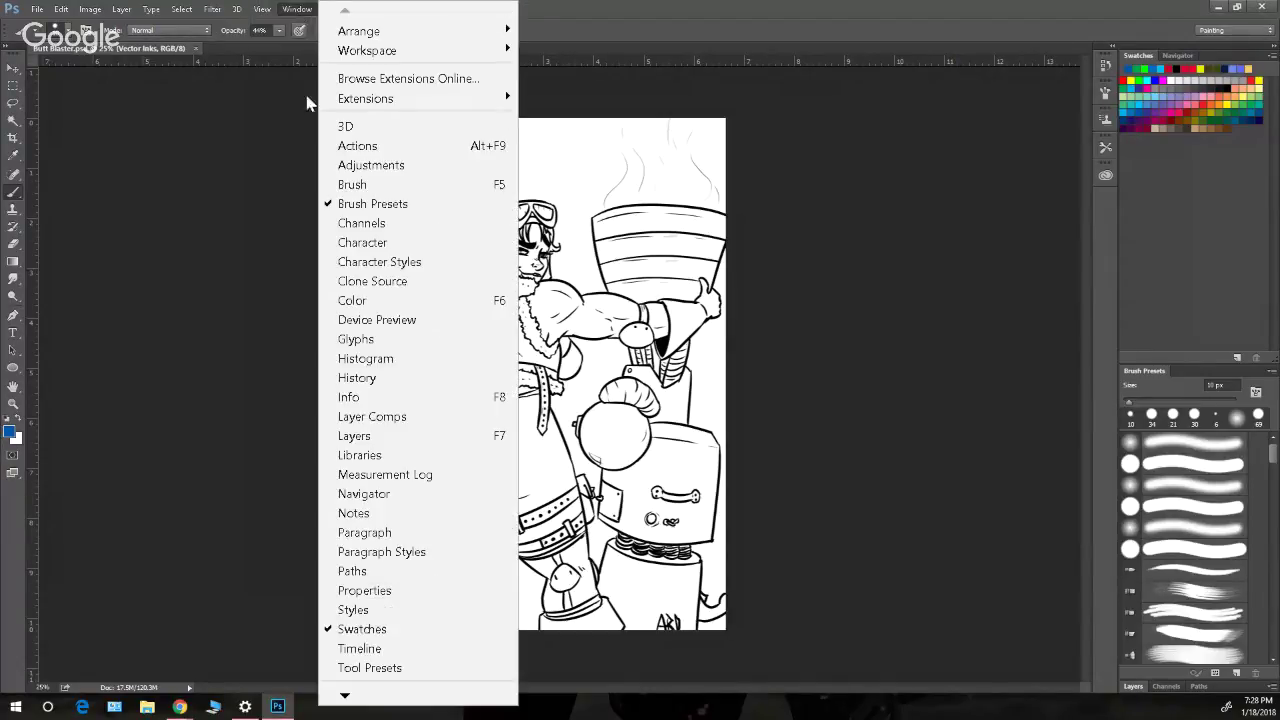
{"action": "left_click", "coordinate": [355, 438]}
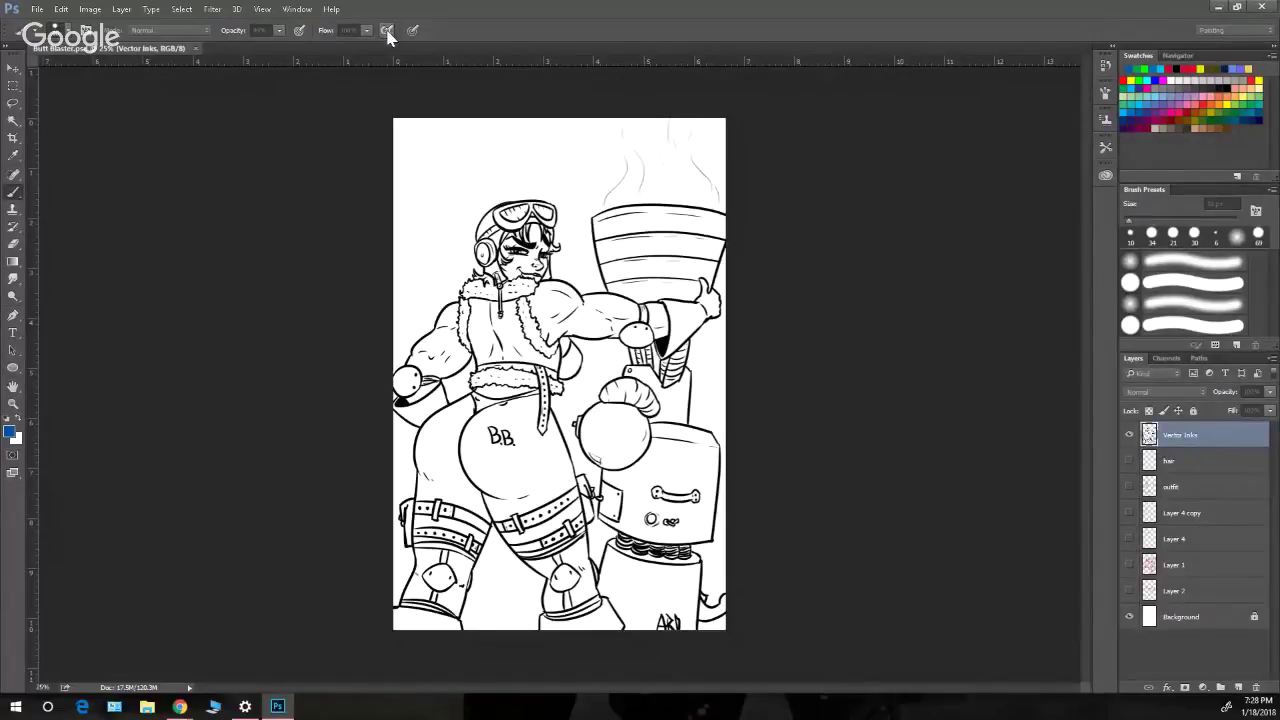
- Add a layer named "character color", place the Vector Inks layer above it, and lock Vector Inks
{"action": "key", "text": "Return"}
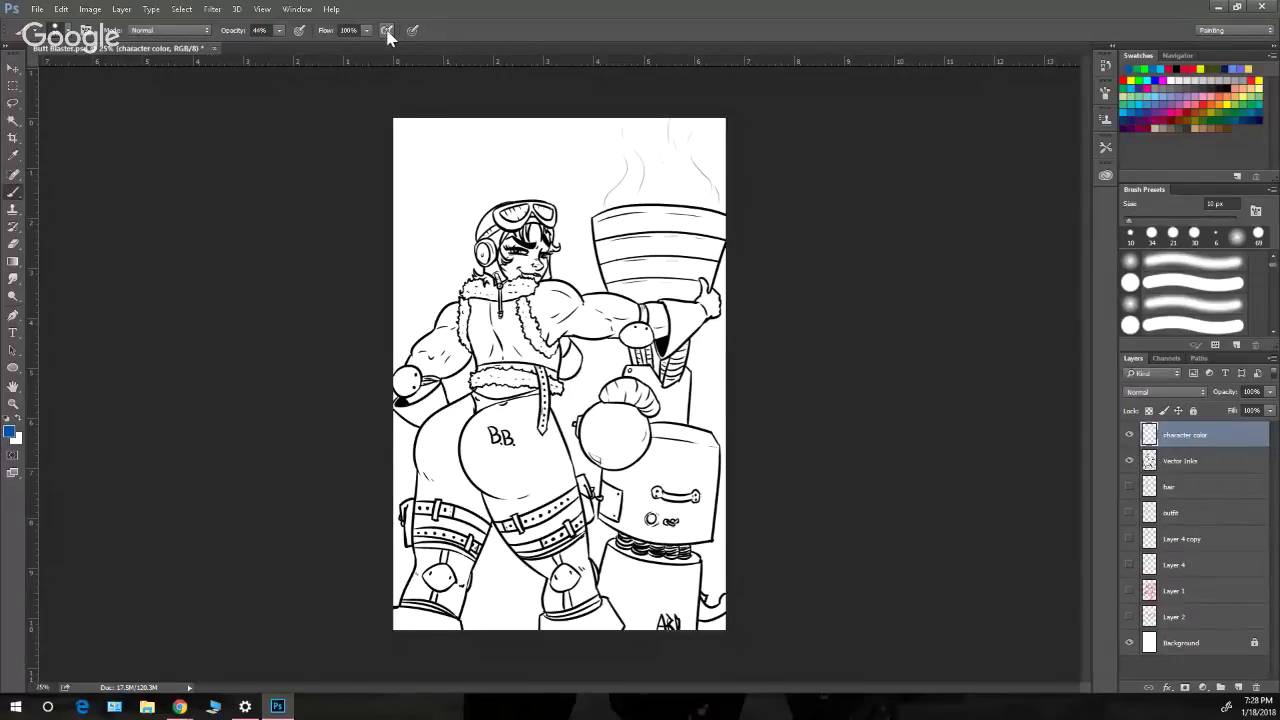
{"action": "left_click_drag", "start_coordinate": [1260, 455], "coordinate": [1198, 422]}
{"action": "left_click", "coordinate": [1194, 412]}
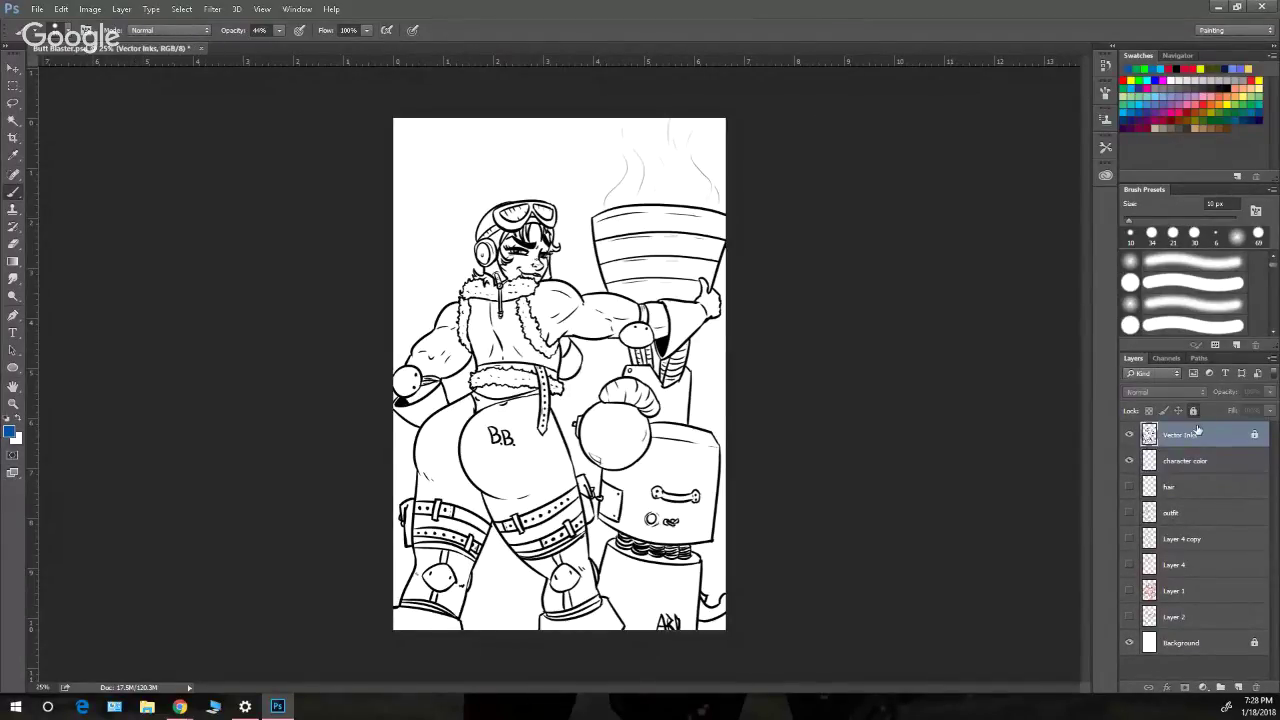
- Select the character's skin areas on the Vector Inks layer with the Magic Wand, including the small face areas between the hair strands
{"action": "left_click", "coordinate": [15, 120]}
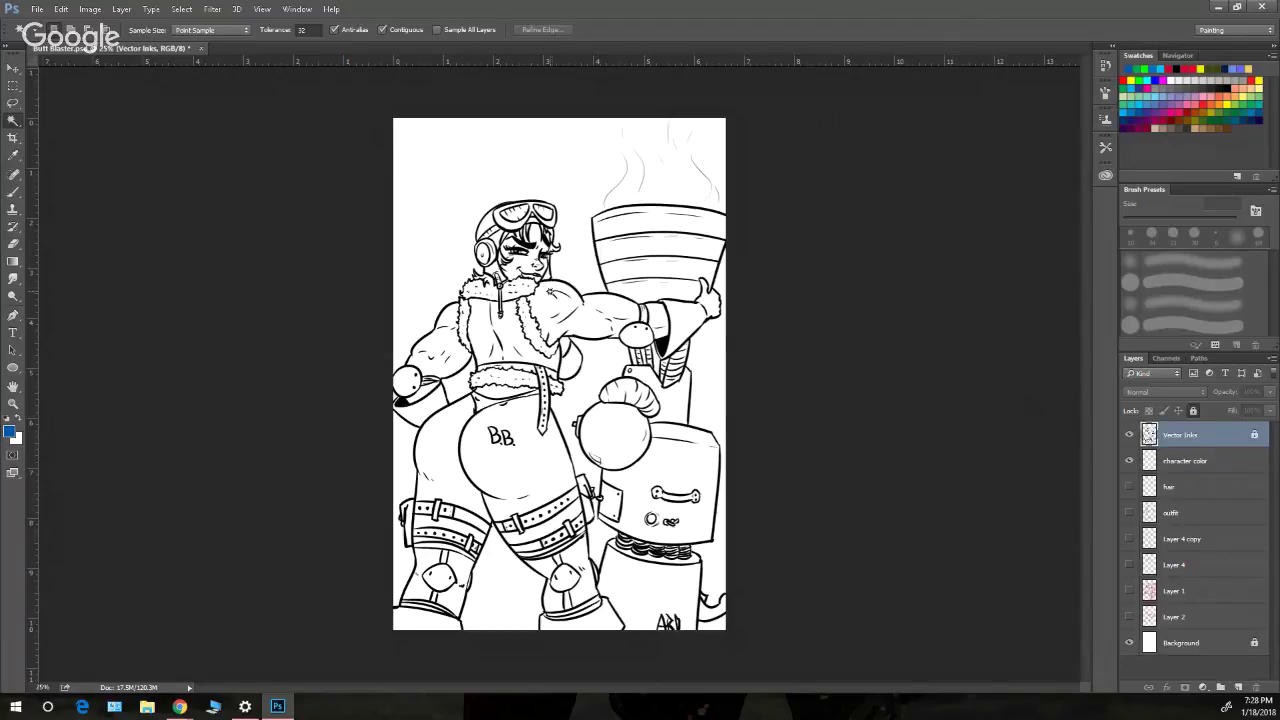
{"action": "left_click", "coordinate": [553, 300]}
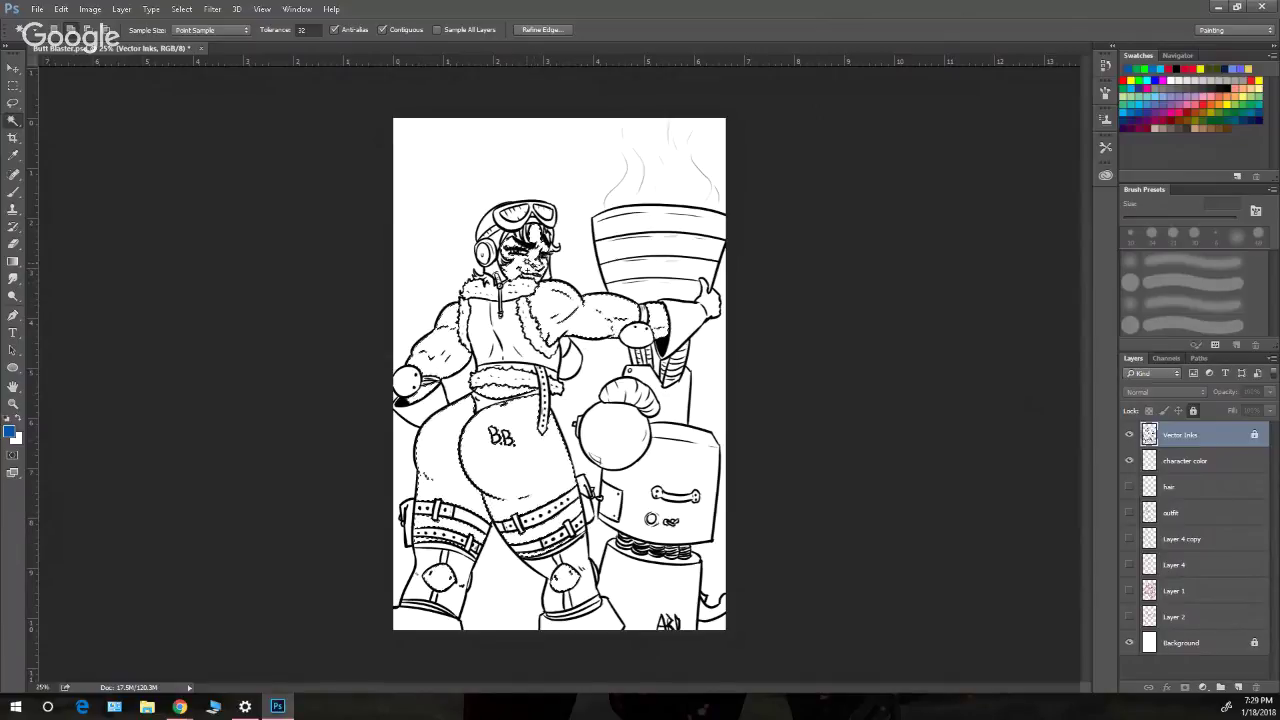
{"action": "key", "text": "z"}
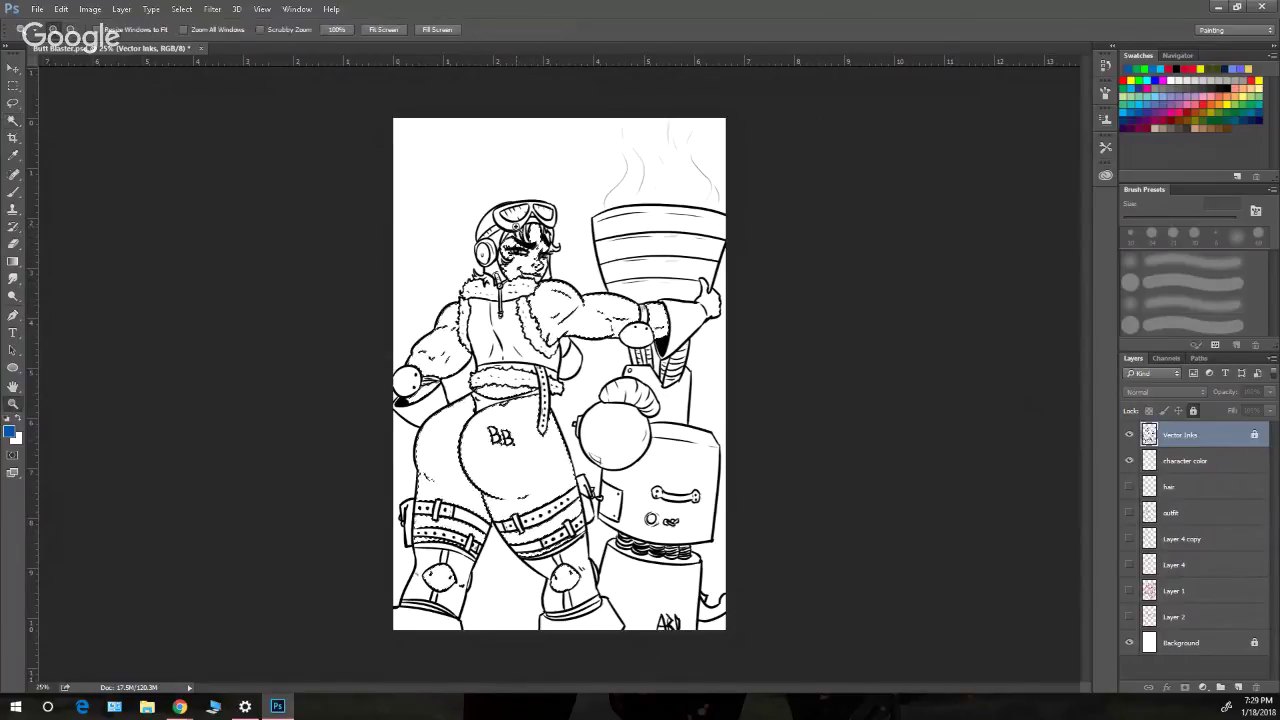
{"action": "left_click", "coordinate": [516, 227]}
{"action": "left_click", "coordinate": [516, 227]}
{"action": "left_click", "coordinate": [516, 227]}
{"action": "left_click", "coordinate": [516, 227]}
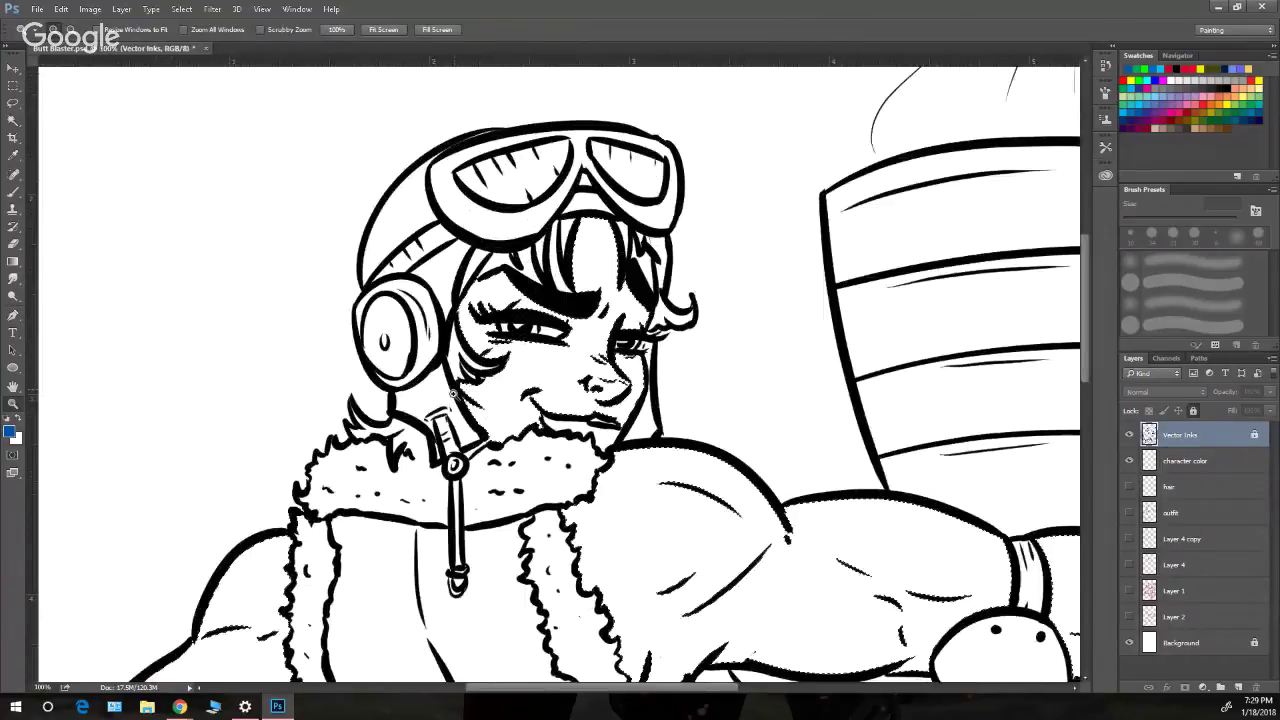
{"action": "left_click", "coordinate": [14, 120]}
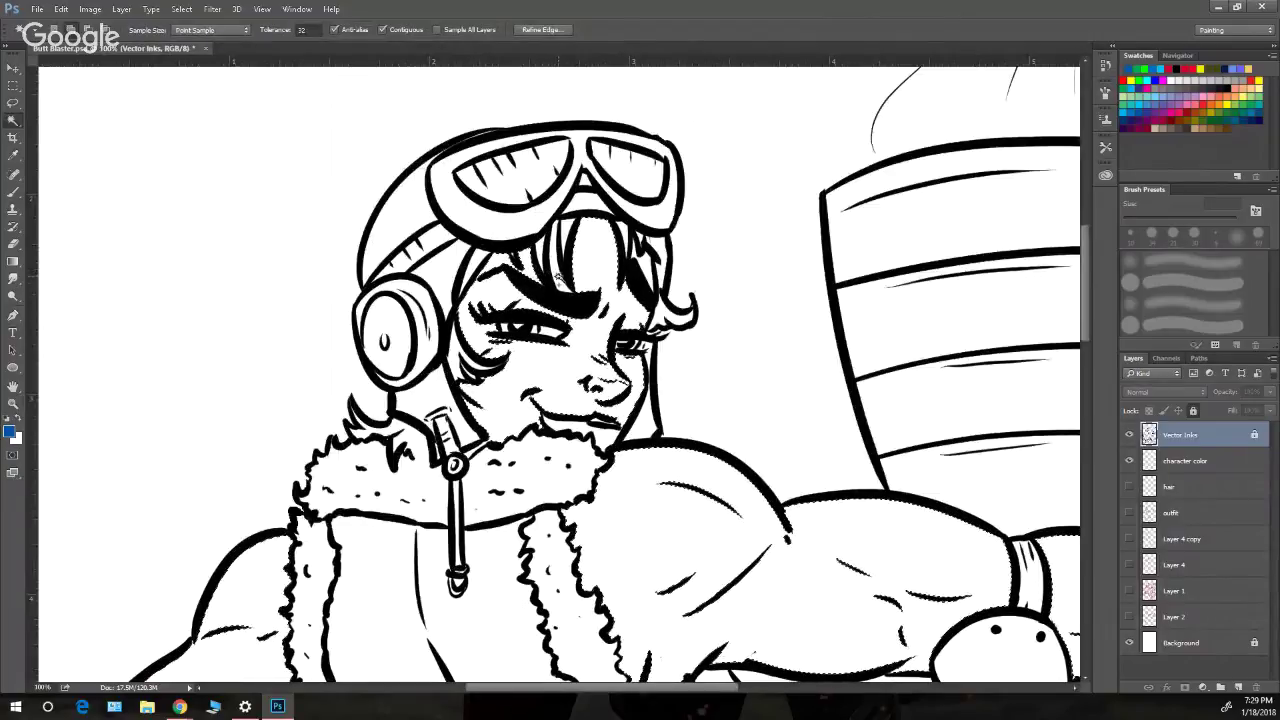
{"action": "left_click", "coordinate": [647, 268], "text": "shift"}
- Expand the skin selection slightly so it reaches under the ink lines
{"action": "key", "text": "z"}
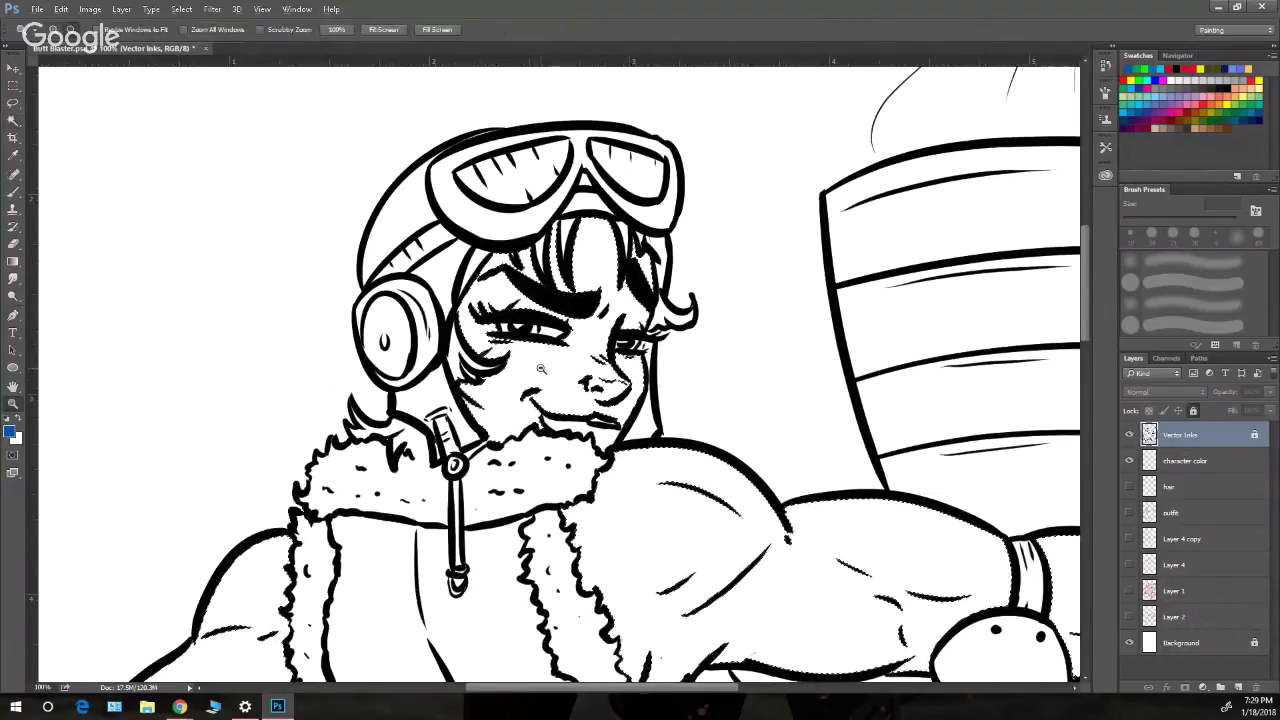
{"action": "left_click", "coordinate": [541, 368], "text": "alt"}
{"action": "left_click", "coordinate": [541, 368], "text": "alt"}
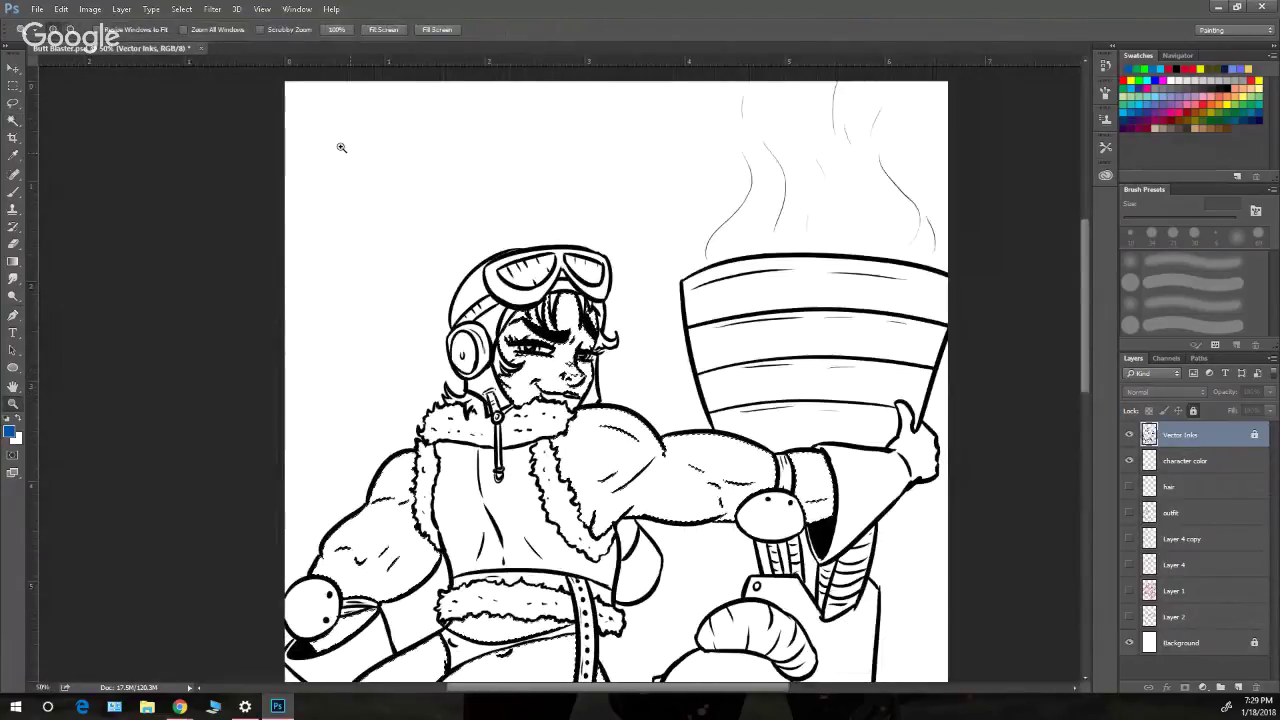
{"action": "left_click", "coordinate": [181, 9]}
{"action": "mouse_move", "coordinate": [205, 268]}
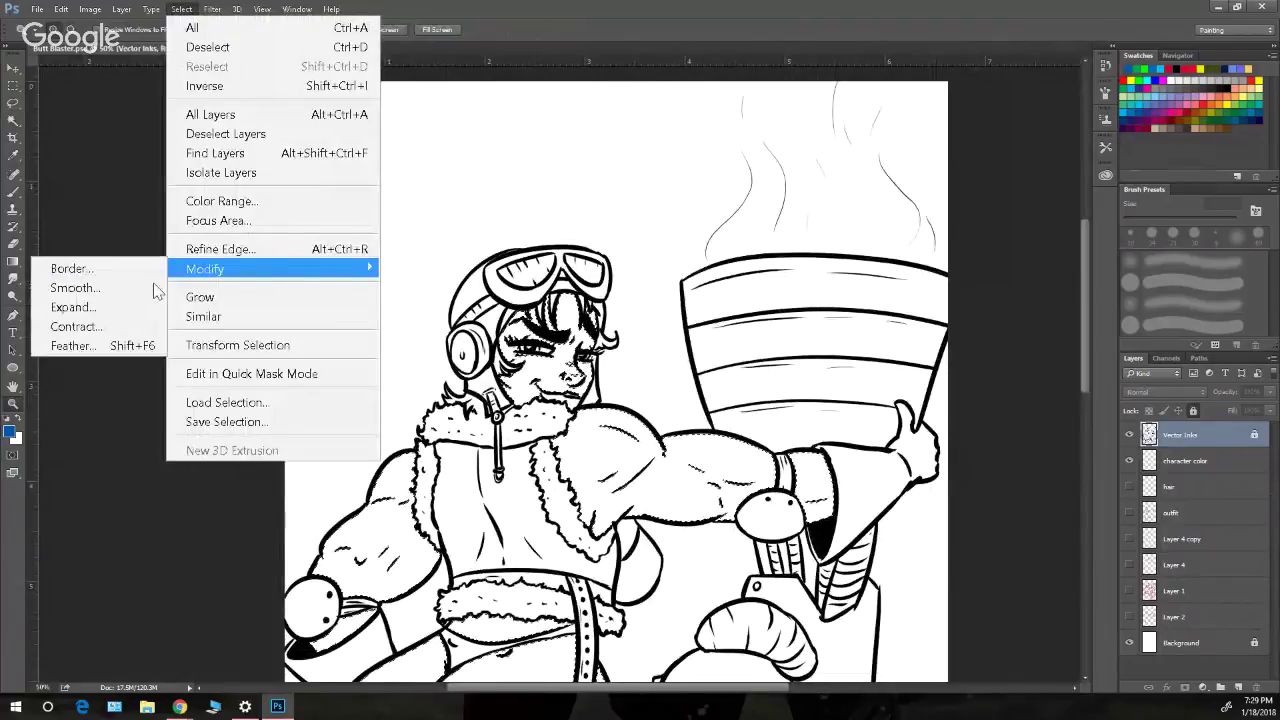
{"action": "left_click", "coordinate": [100, 307]}
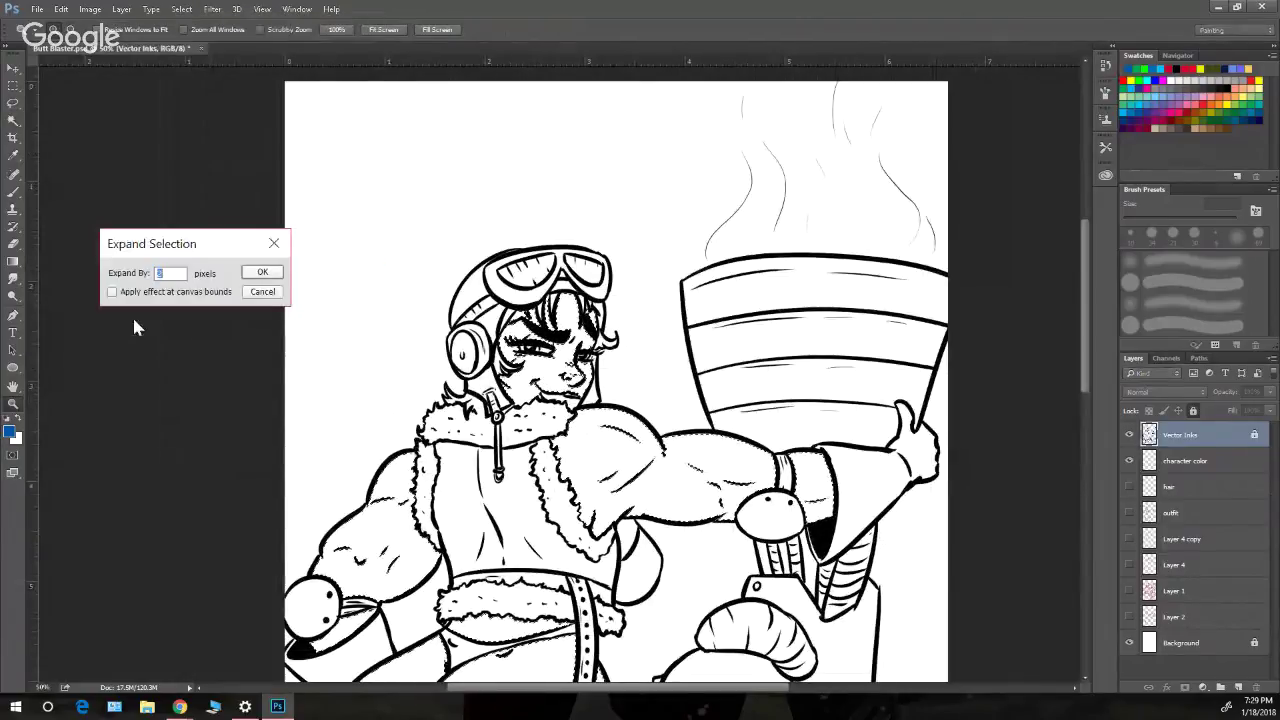
{"action": "left_click", "coordinate": [261, 274]}
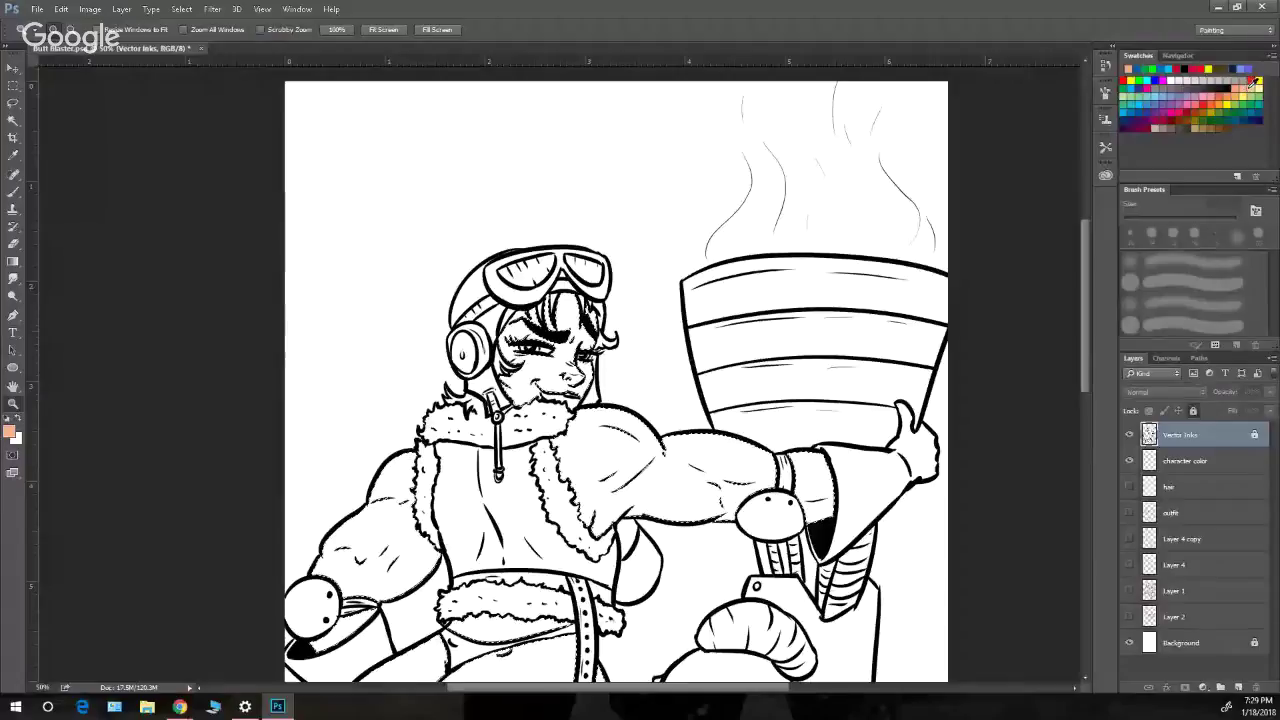
- Fill the selected skin areas on the character color layer with a light peach-orange swatch using the Paint Bucket
{"action": "left_click", "coordinate": [1252, 86]}
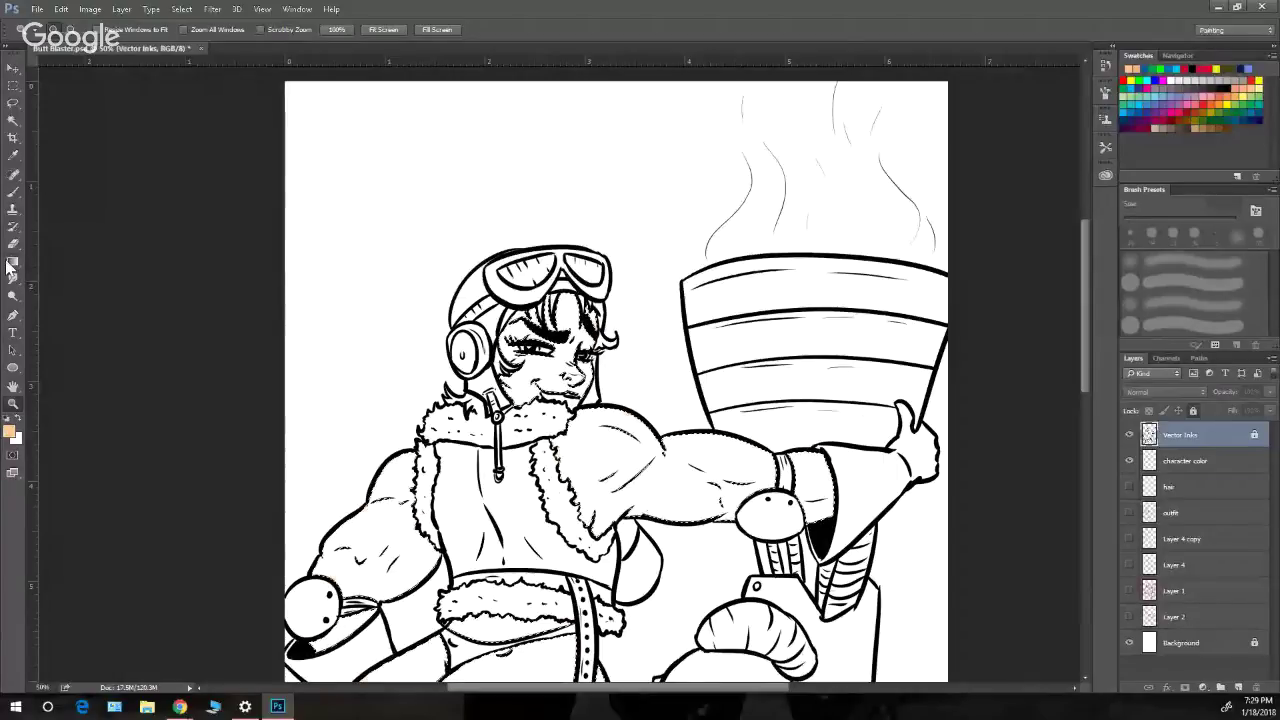
{"action": "left_click", "coordinate": [12, 262]}
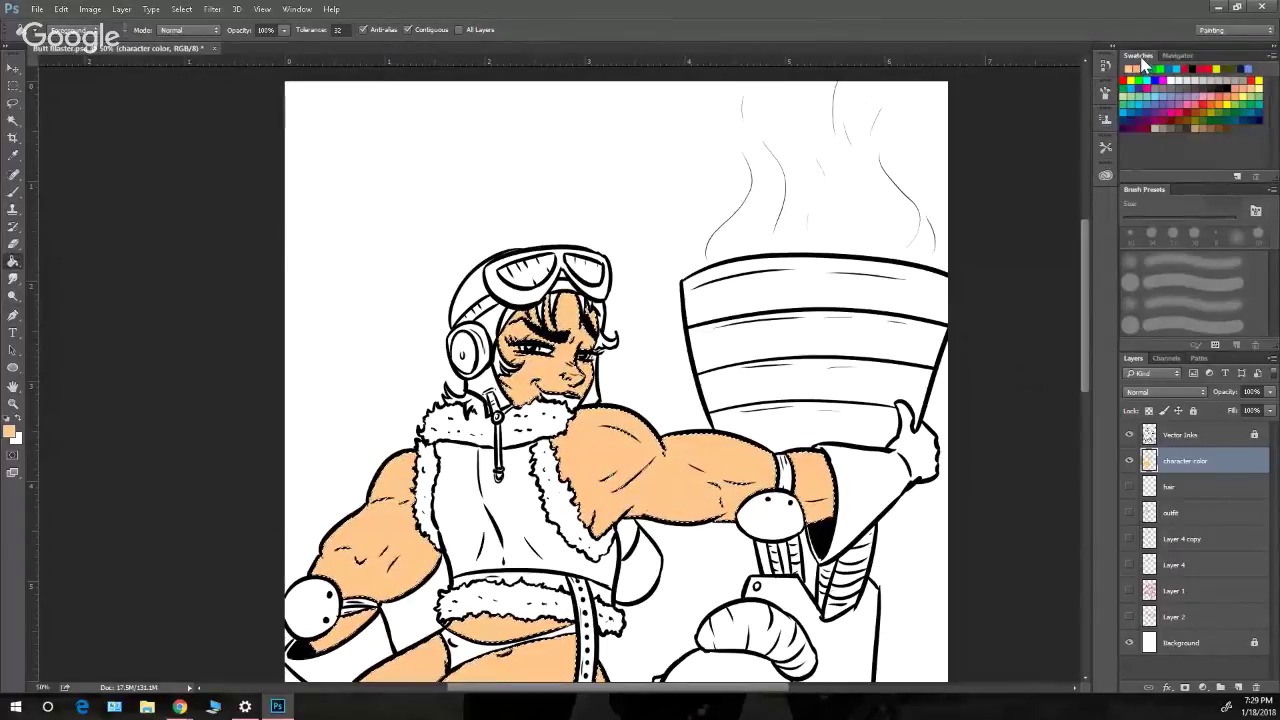
- Switch to the Essentials (Default) workspace and pick a paler peach as the foreground color
{"action": "left_click", "coordinate": [310, 12]}
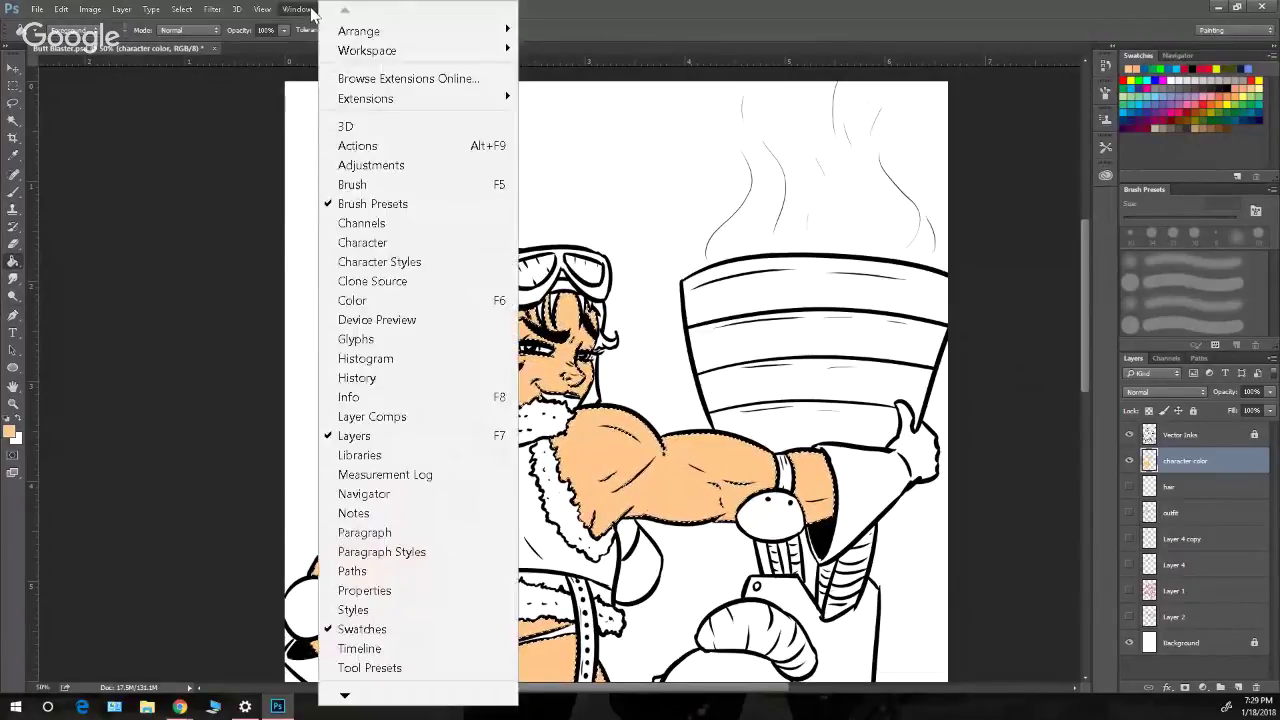
{"action": "mouse_move", "coordinate": [460, 52]}
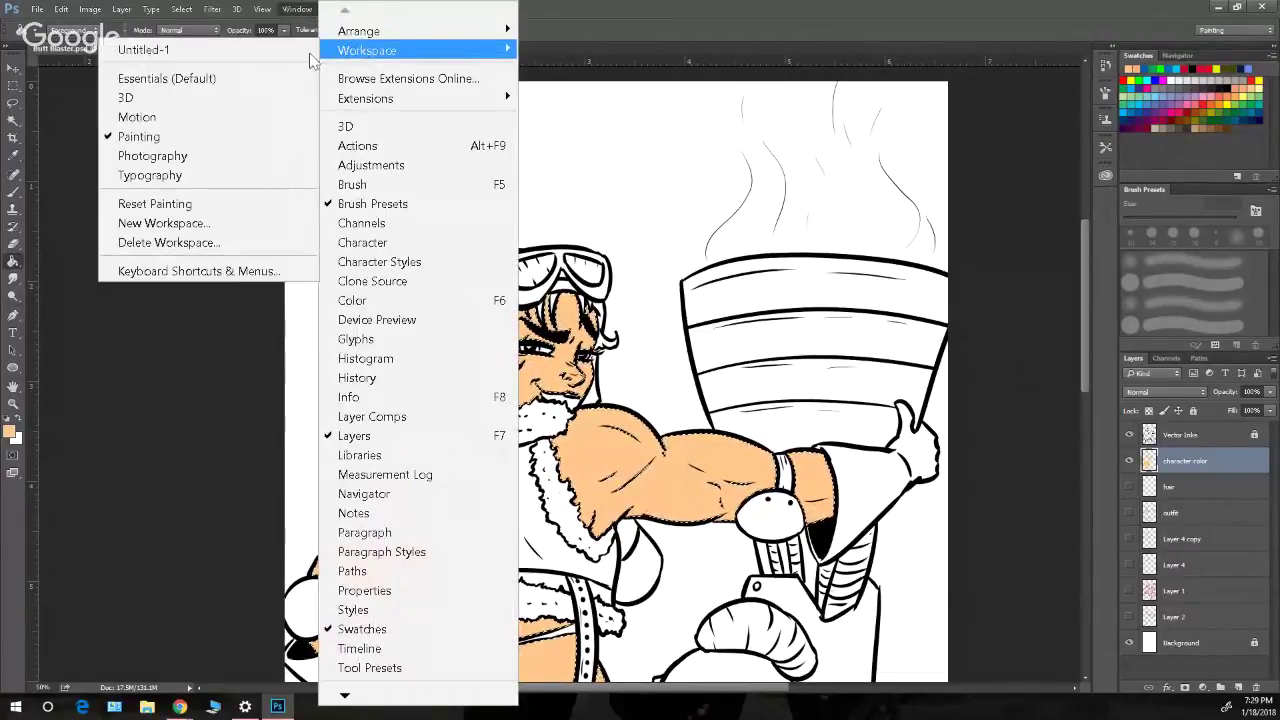
{"action": "left_click", "coordinate": [232, 80]}
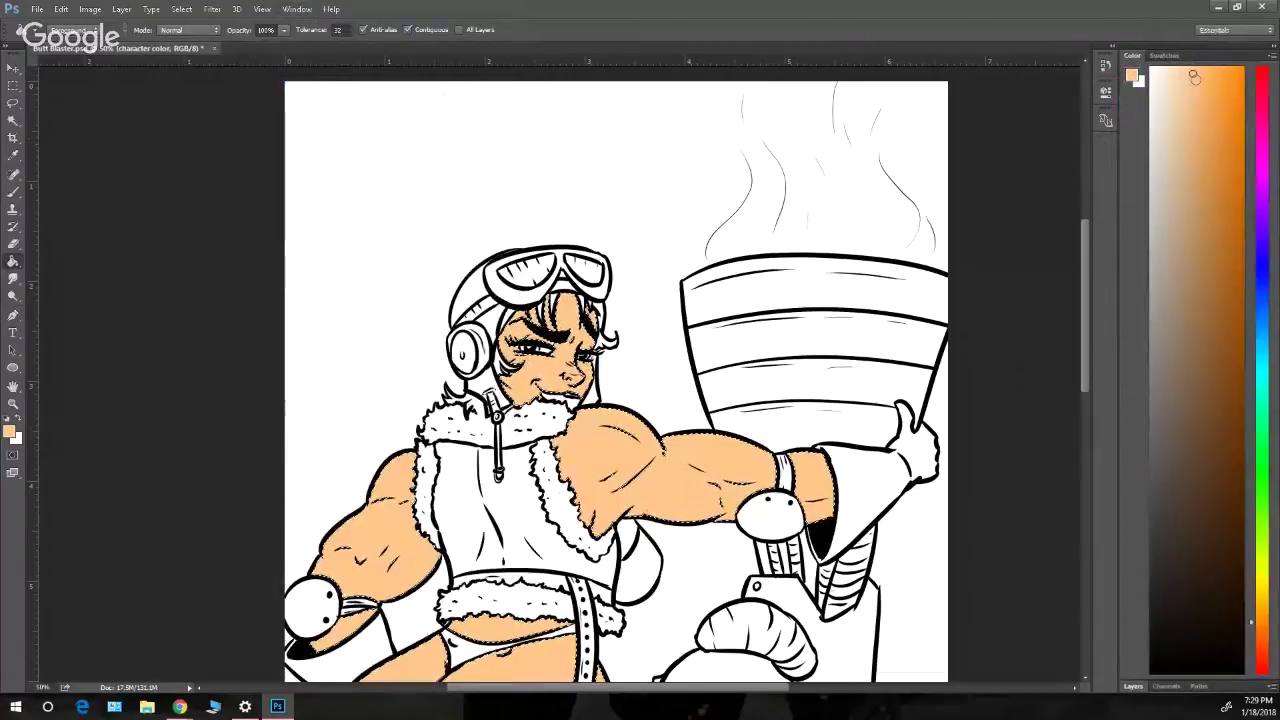
{"action": "left_click", "coordinate": [1177, 79]}
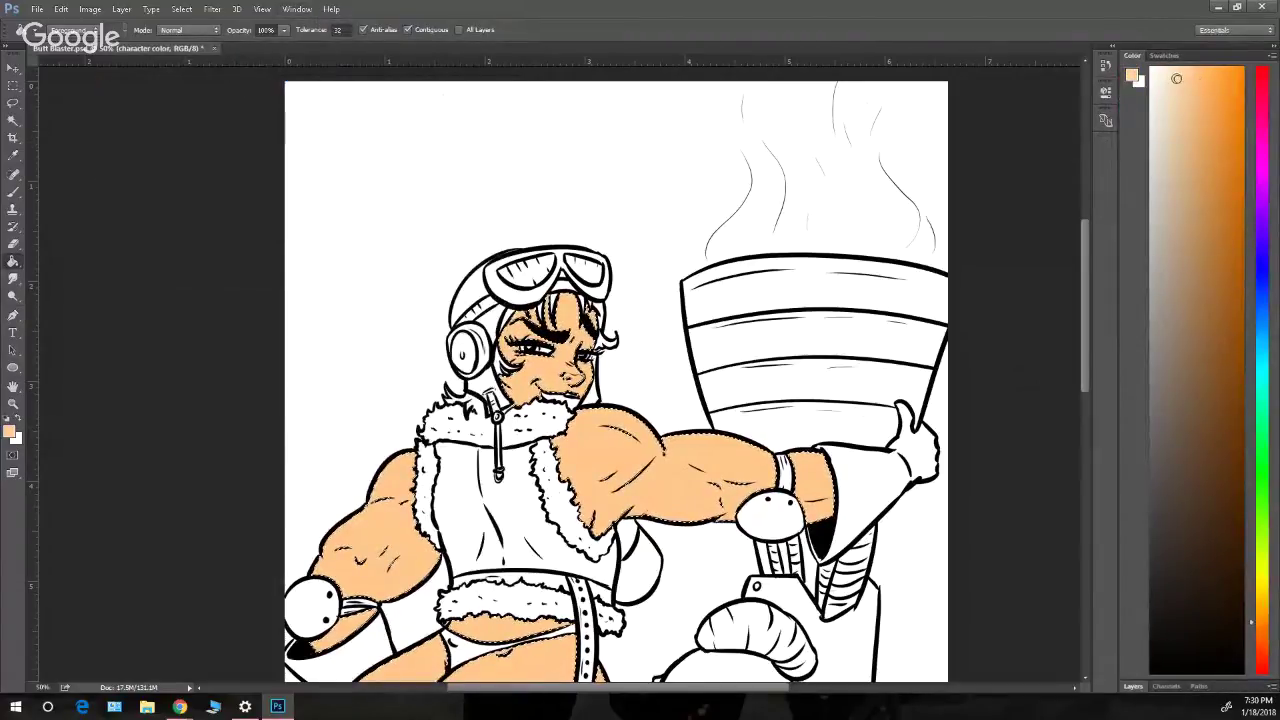
- Bring back the Layers panel and enlarge it until the whole layer stack fits
{"action": "left_click", "coordinate": [296, 10]}
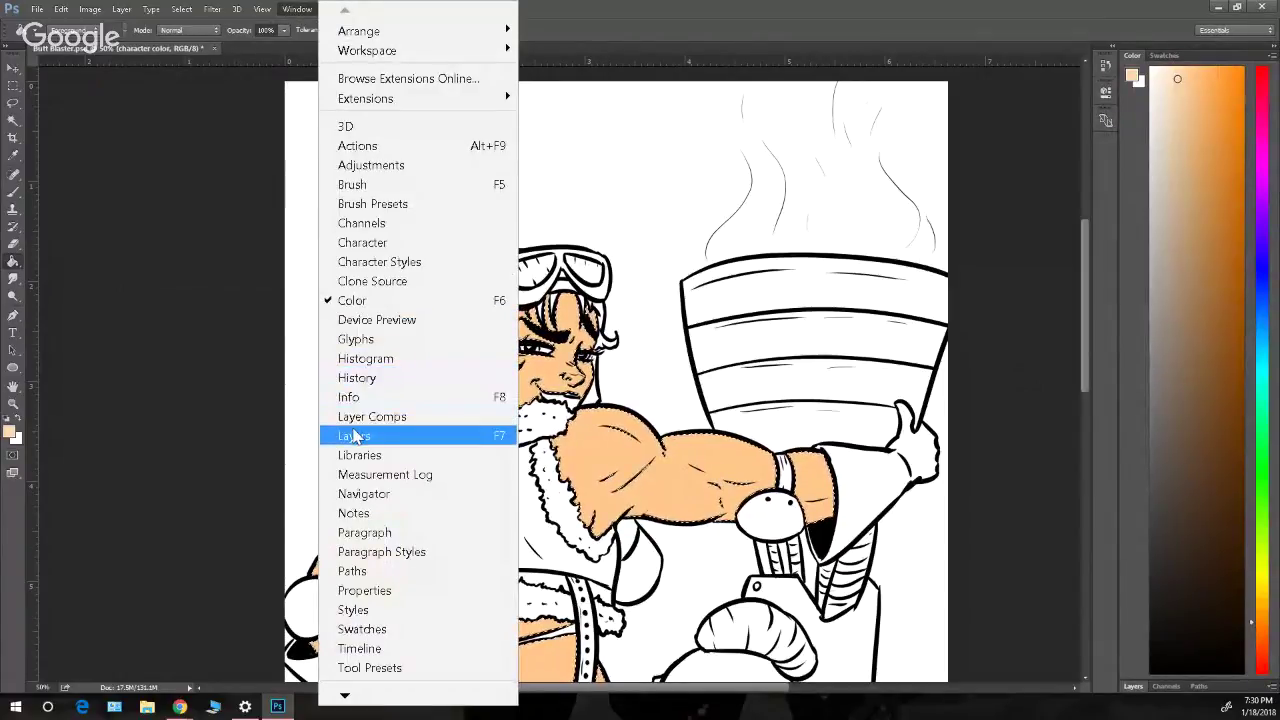
{"action": "left_click", "coordinate": [355, 437]}
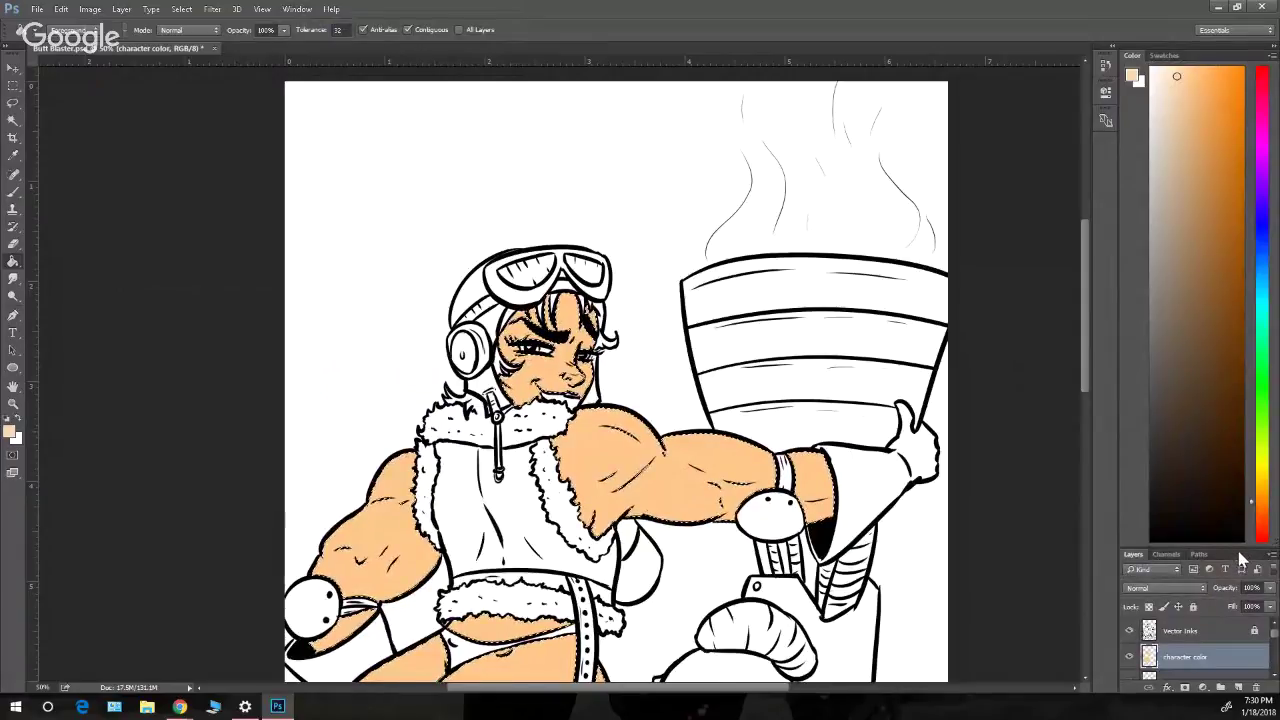
{"action": "left_click_drag", "start_coordinate": [1240, 548], "coordinate": [1193, 305]}
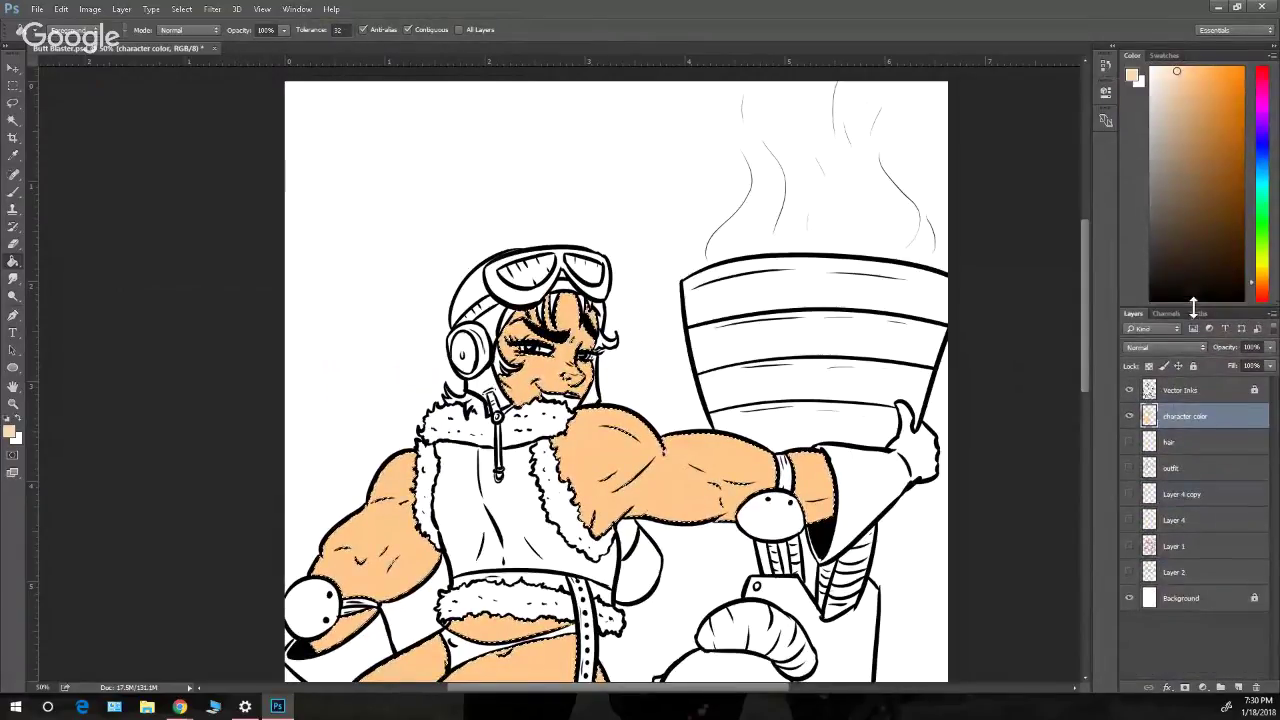
- Pick a paler peach foreground color and fill the face with it
{"action": "left_click", "coordinate": [1174, 81]}
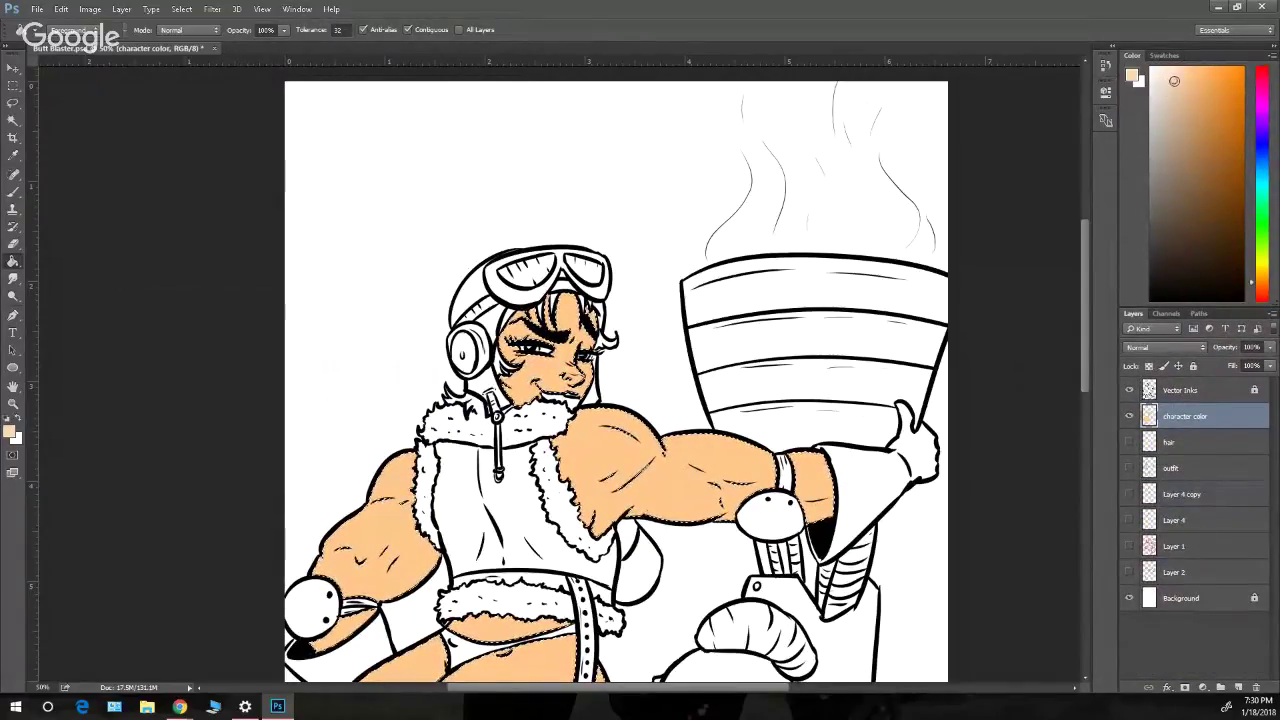
{"action": "left_click", "coordinate": [1171, 77]}
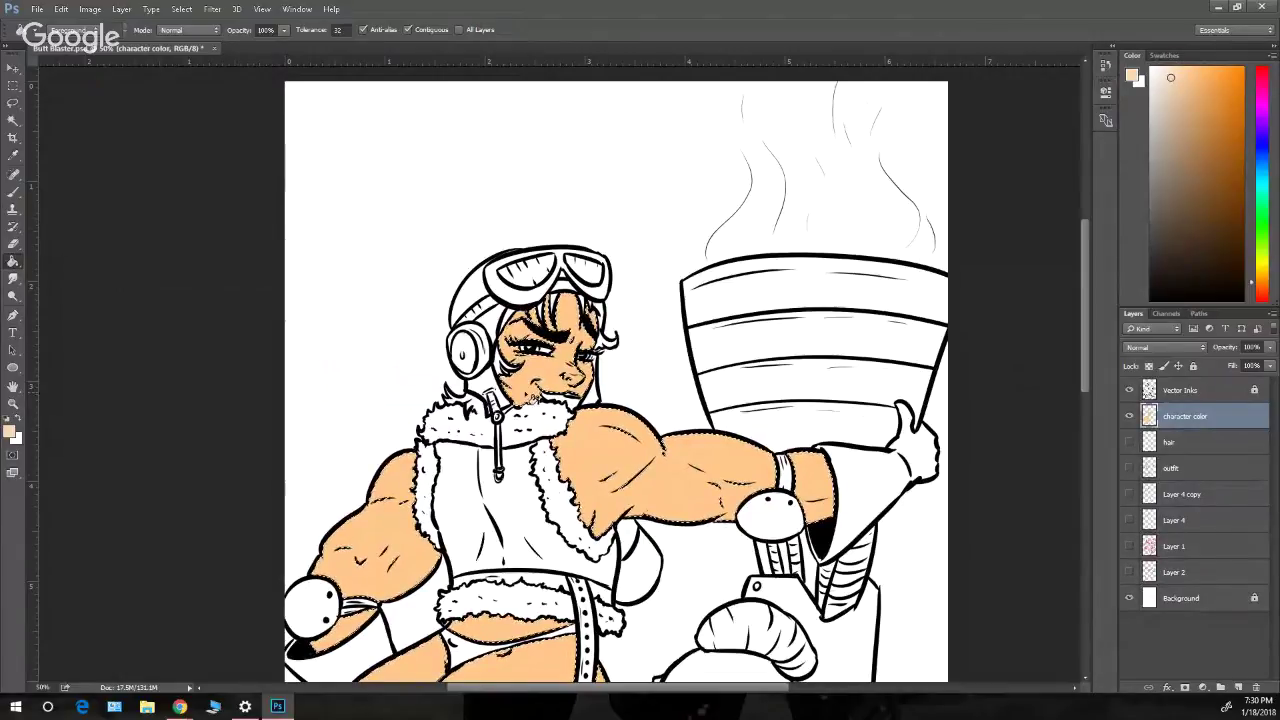
{"action": "left_click", "coordinate": [545, 383]}
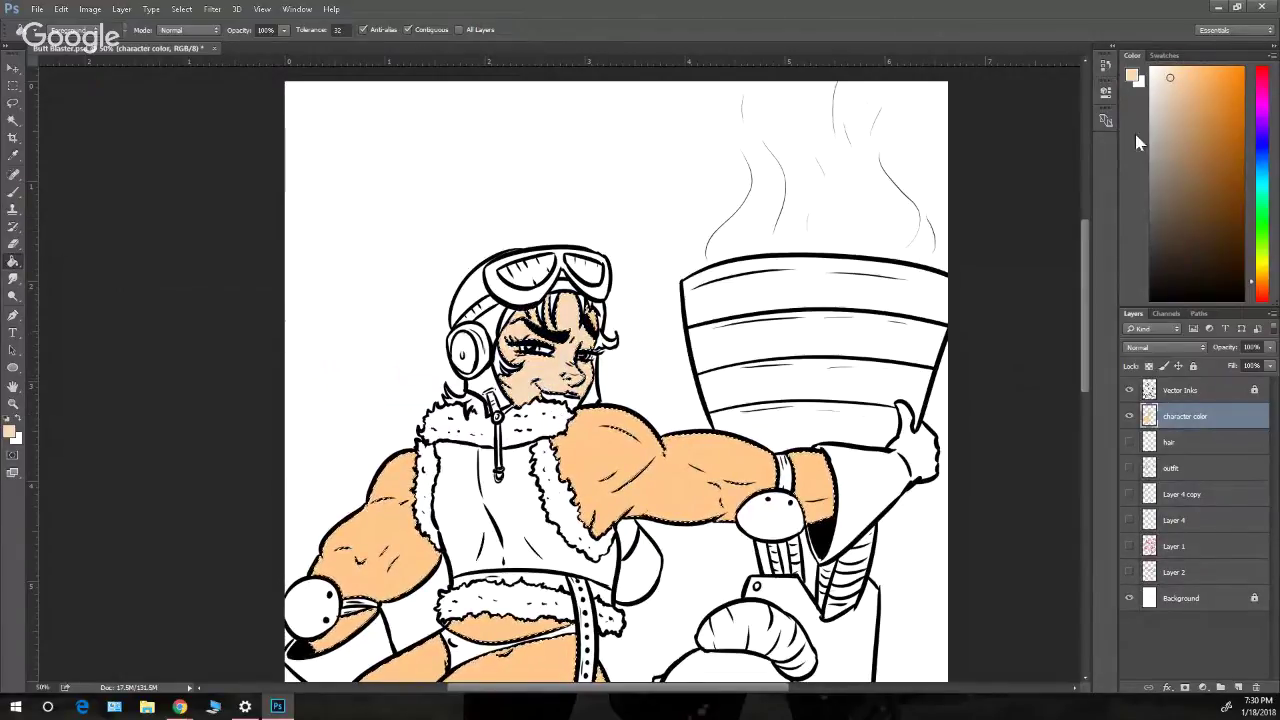
- Pick a more muted peach and refill the face, both arms, lower back, buttocks, thighs and the skin between the leg straps
{"action": "left_click", "coordinate": [1176, 84]}
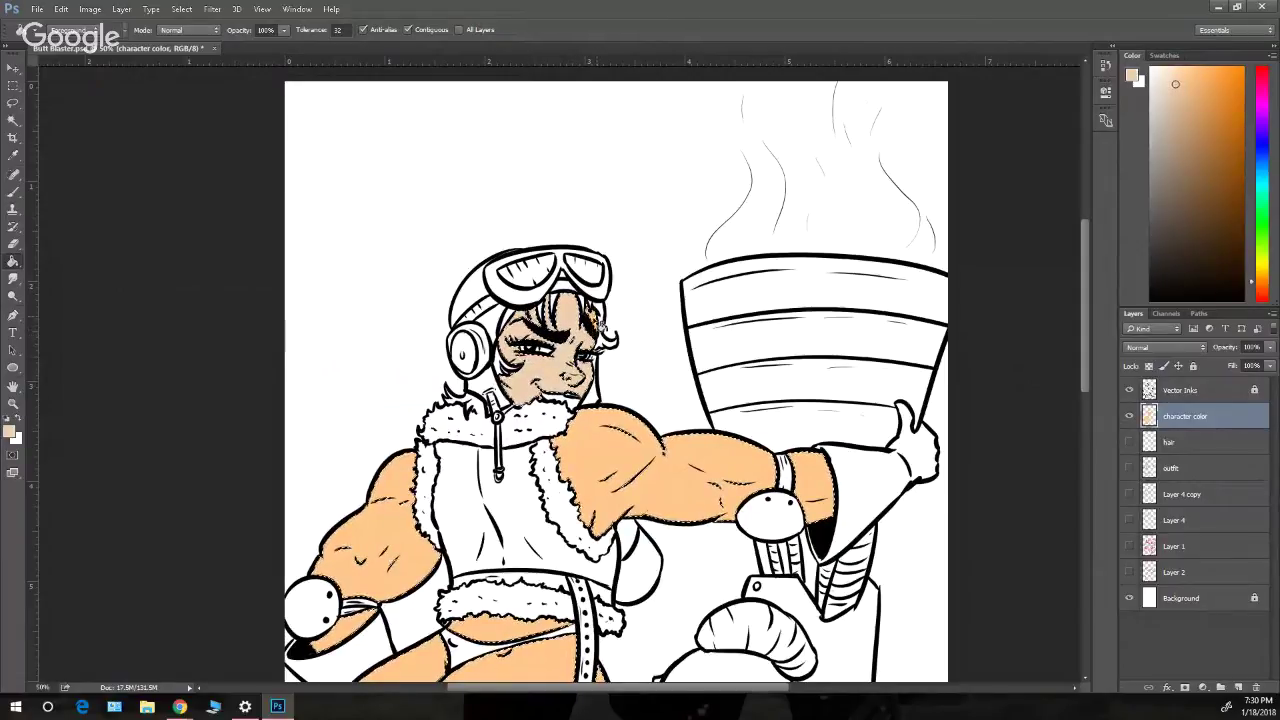
{"action": "left_click", "coordinate": [605, 432]}
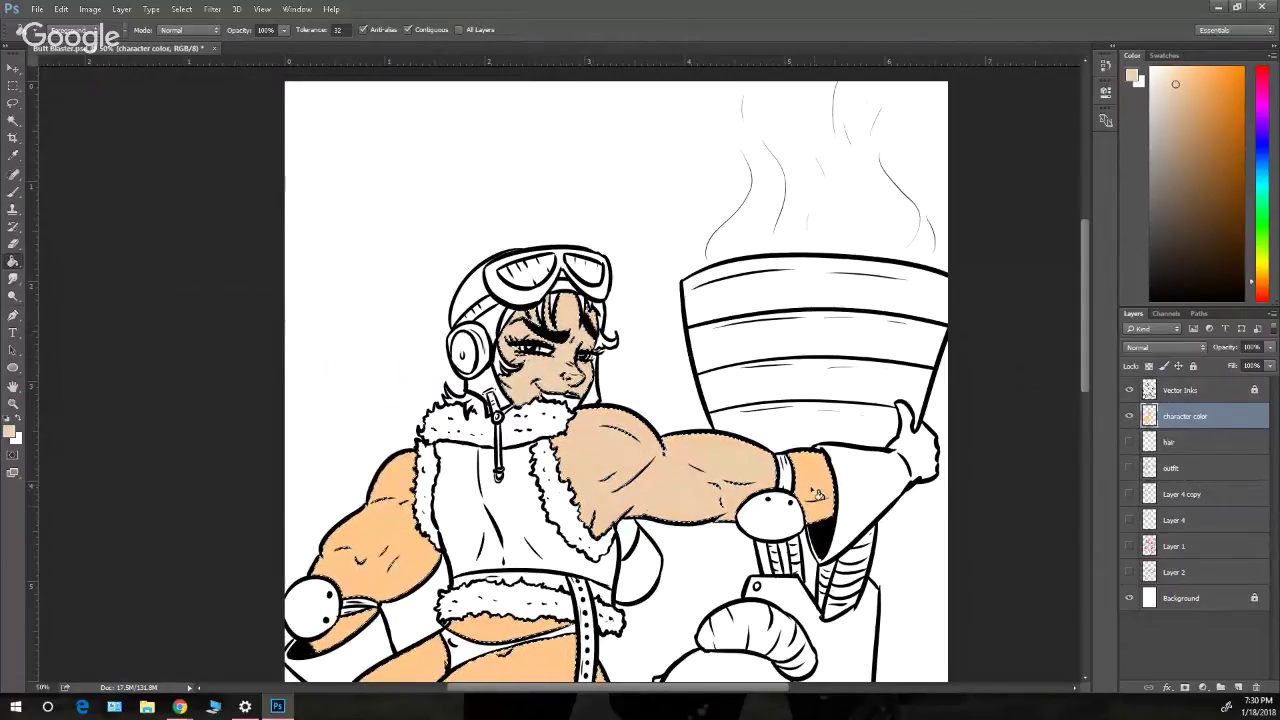
{"action": "left_click", "coordinate": [816, 495]}
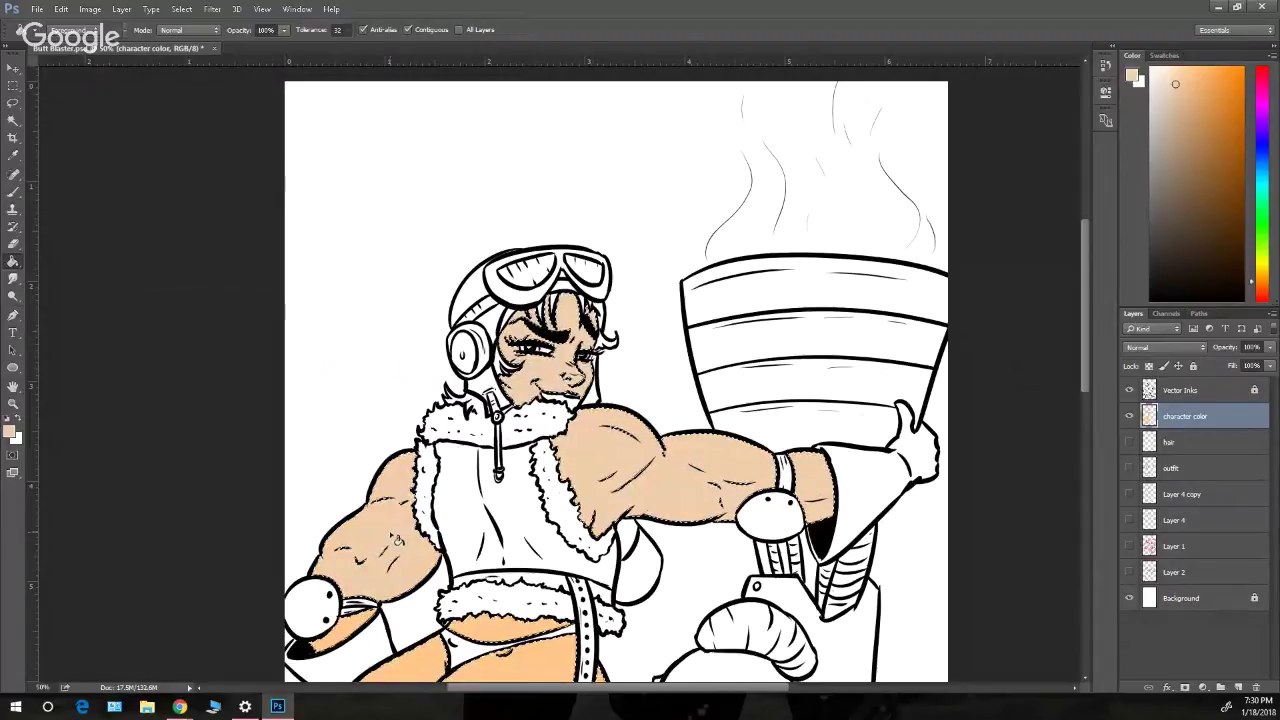
{"action": "left_click", "coordinate": [355, 627]}
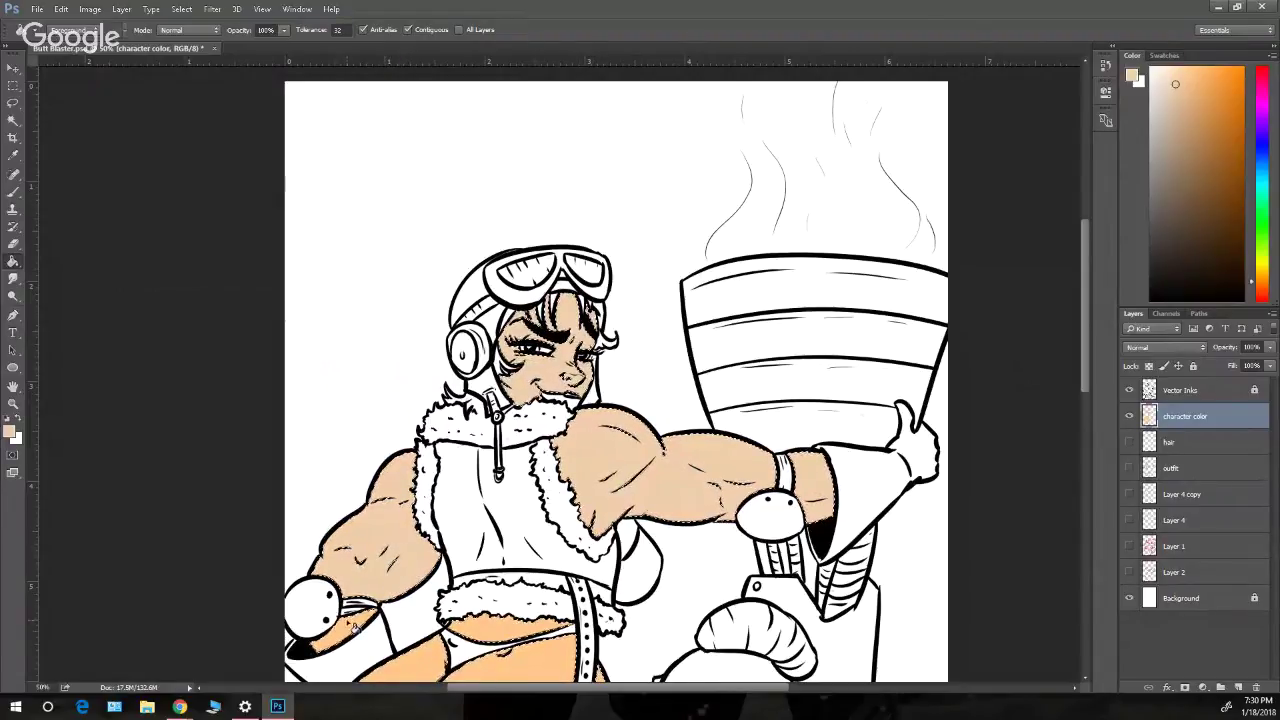
{"action": "left_click", "coordinate": [482, 633]}
{"action": "left_click", "coordinate": [503, 668]}
{"action": "left_click", "coordinate": [446, 665]}
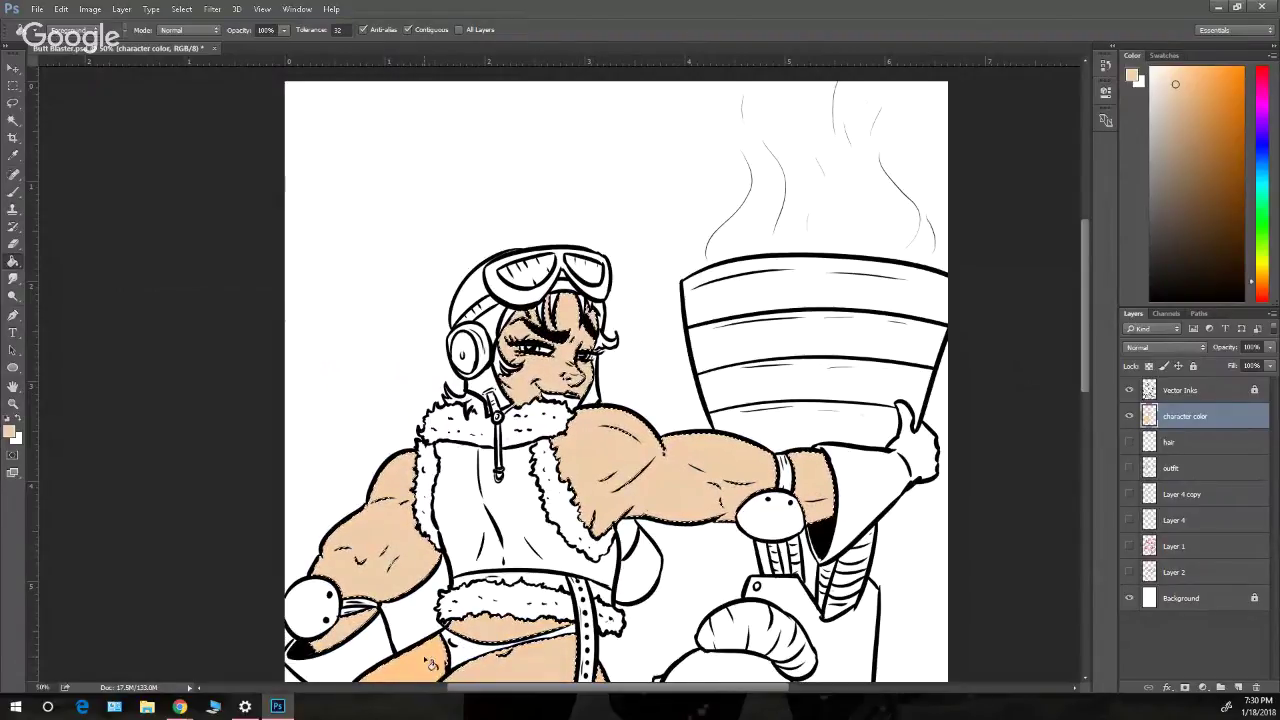
{"action": "scroll", "coordinate": [560, 620], "scroll_direction": "down", "scroll_amount": 5}
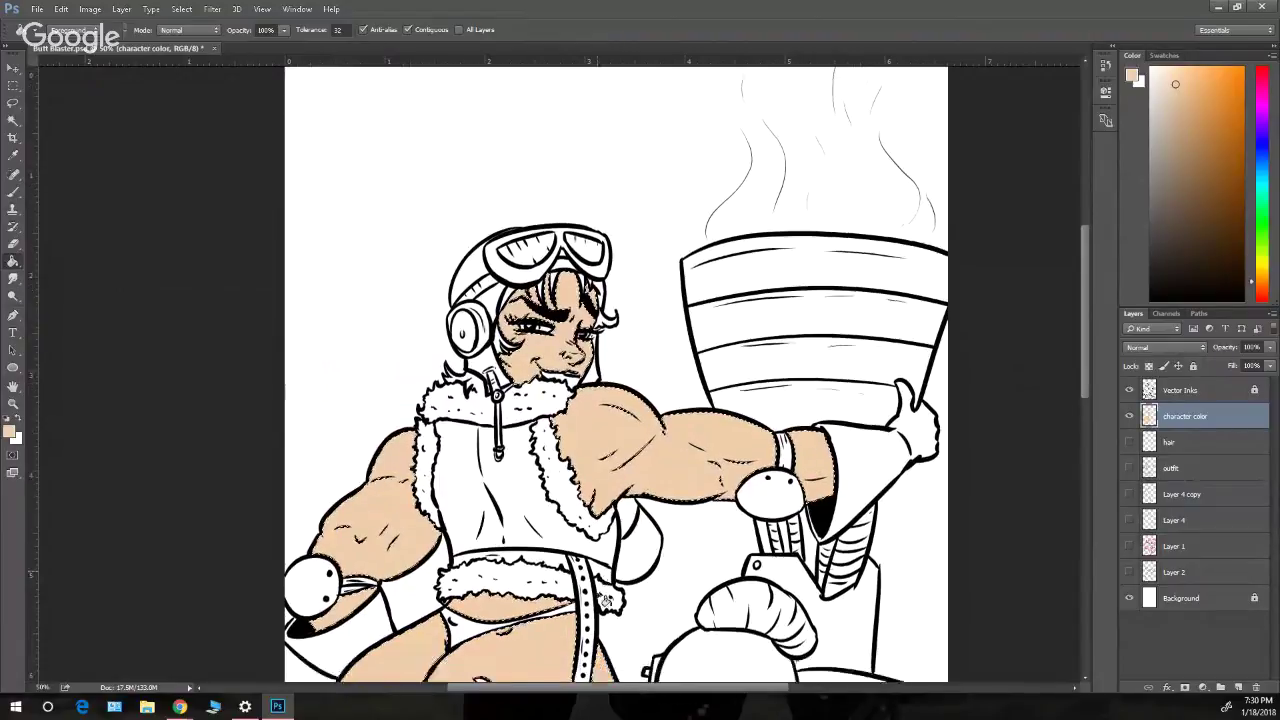
{"action": "scroll", "coordinate": [597, 593], "scroll_direction": "down", "scroll_amount": 1}
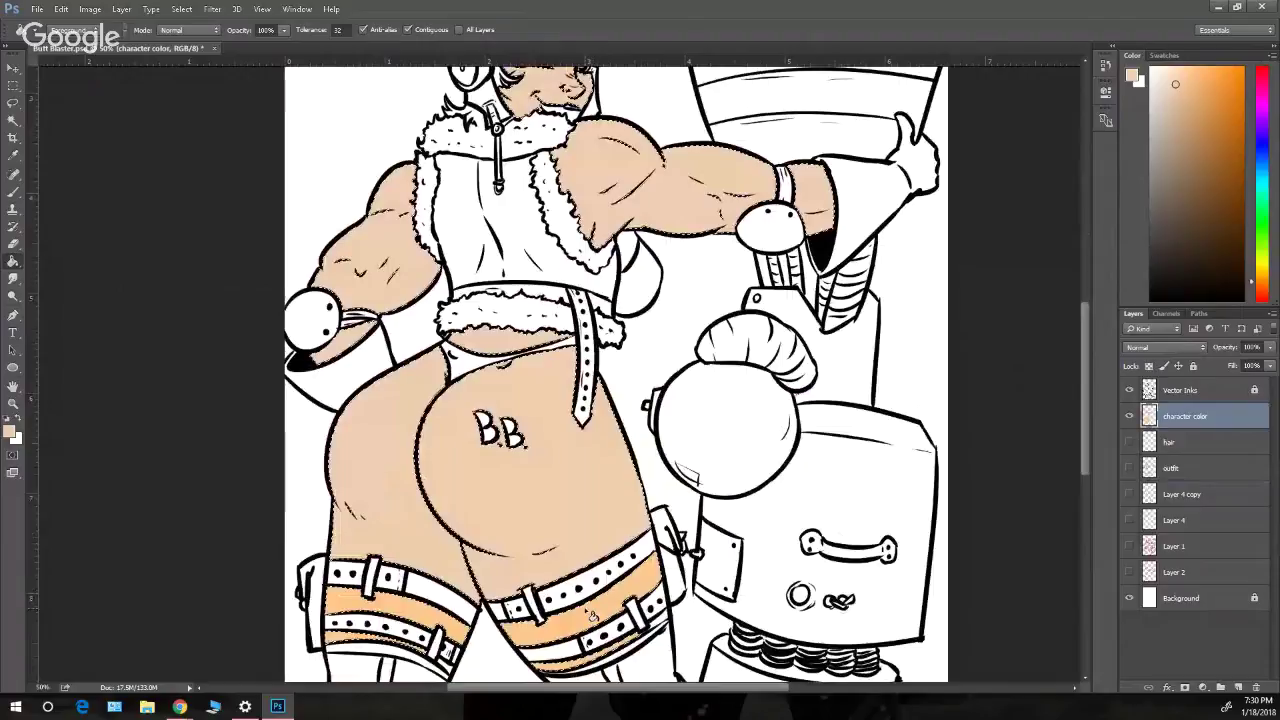
{"action": "left_click", "coordinate": [582, 669]}
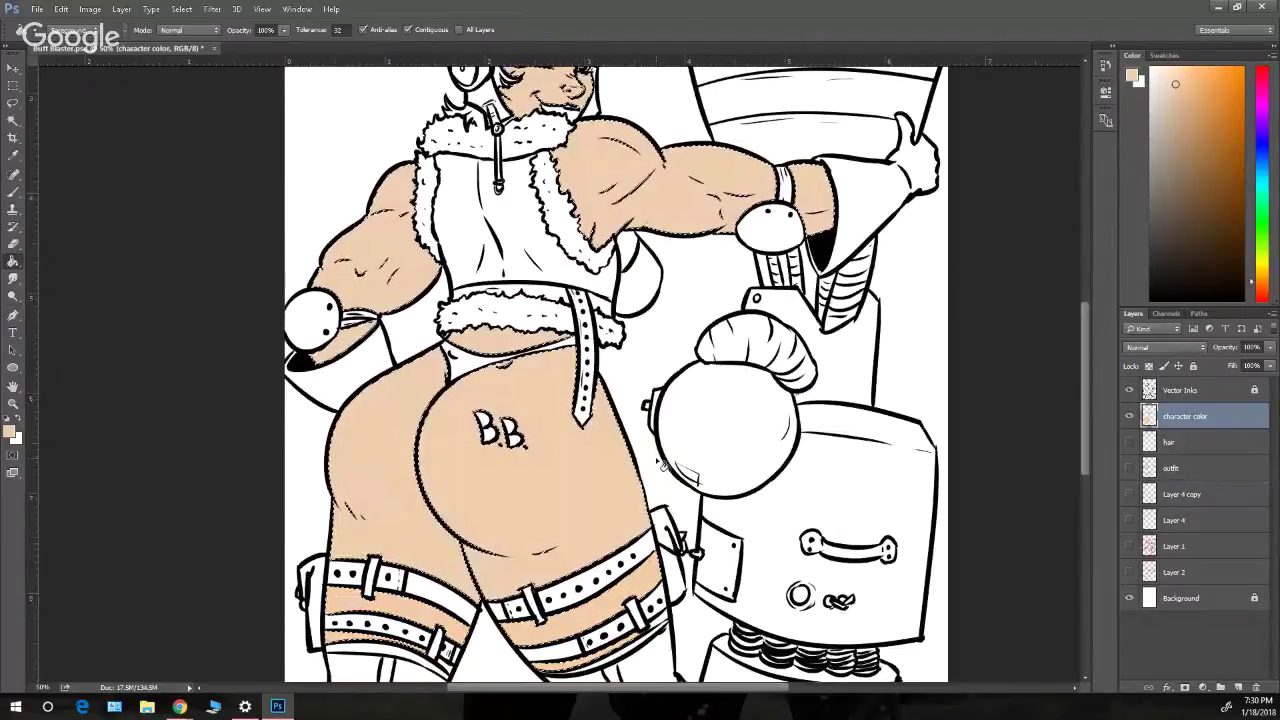
- Clear the skin selection using the Rectangular Marquee tool
{"action": "scroll", "coordinate": [662, 467], "scroll_direction": "up", "scroll_amount": 3}
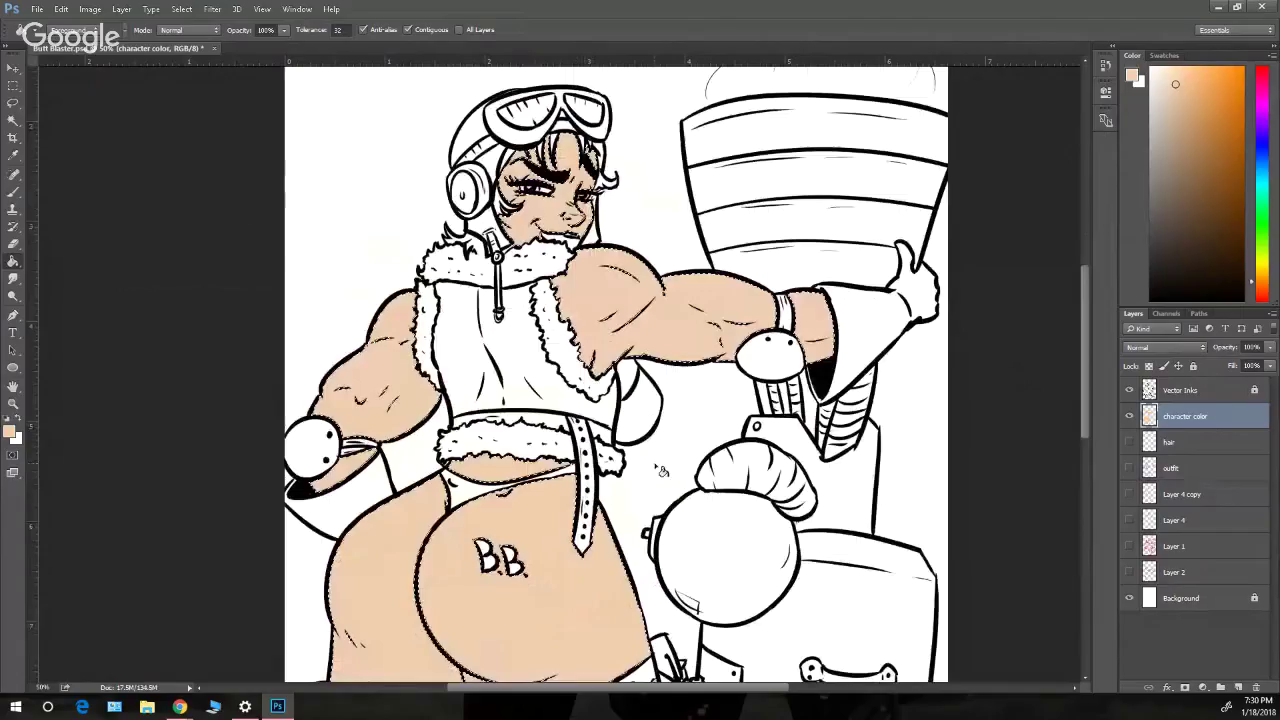
{"action": "left_click", "coordinate": [14, 86]}
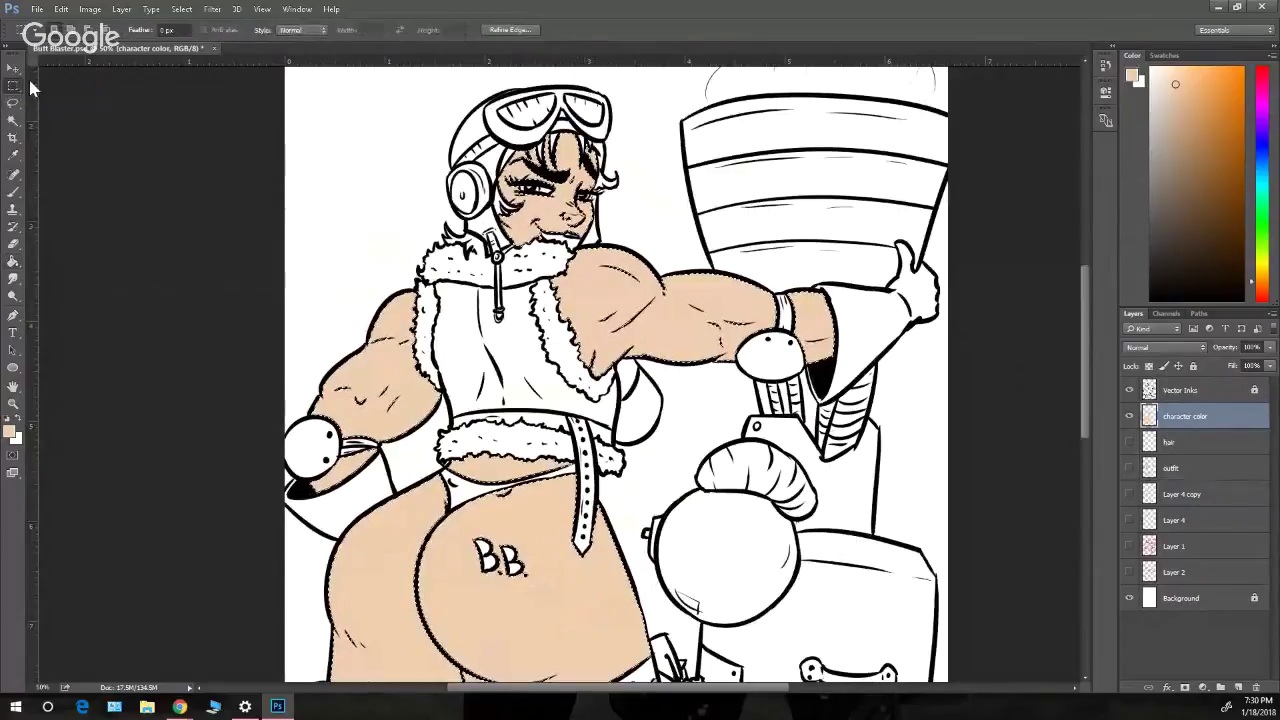
{"action": "left_click", "coordinate": [115, 187]}
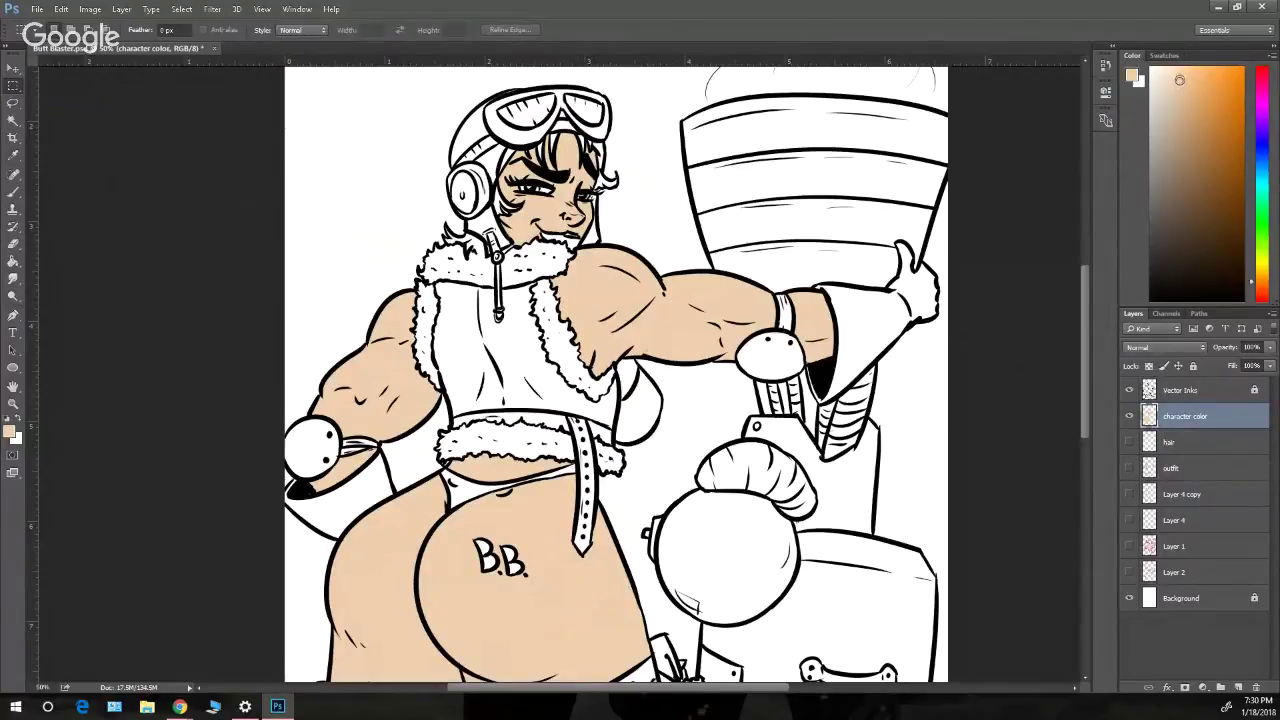
- Pick a slightly warmer, more saturated peach and refill all the character's skin areas with the Paint Bucket
{"action": "left_click", "coordinate": [1180, 78]}
{"action": "left_click_drag", "start_coordinate": [1180, 78], "coordinate": [1185, 78]}
{"action": "left_click", "coordinate": [13, 260]}
{"action": "left_click", "coordinate": [590, 320]}
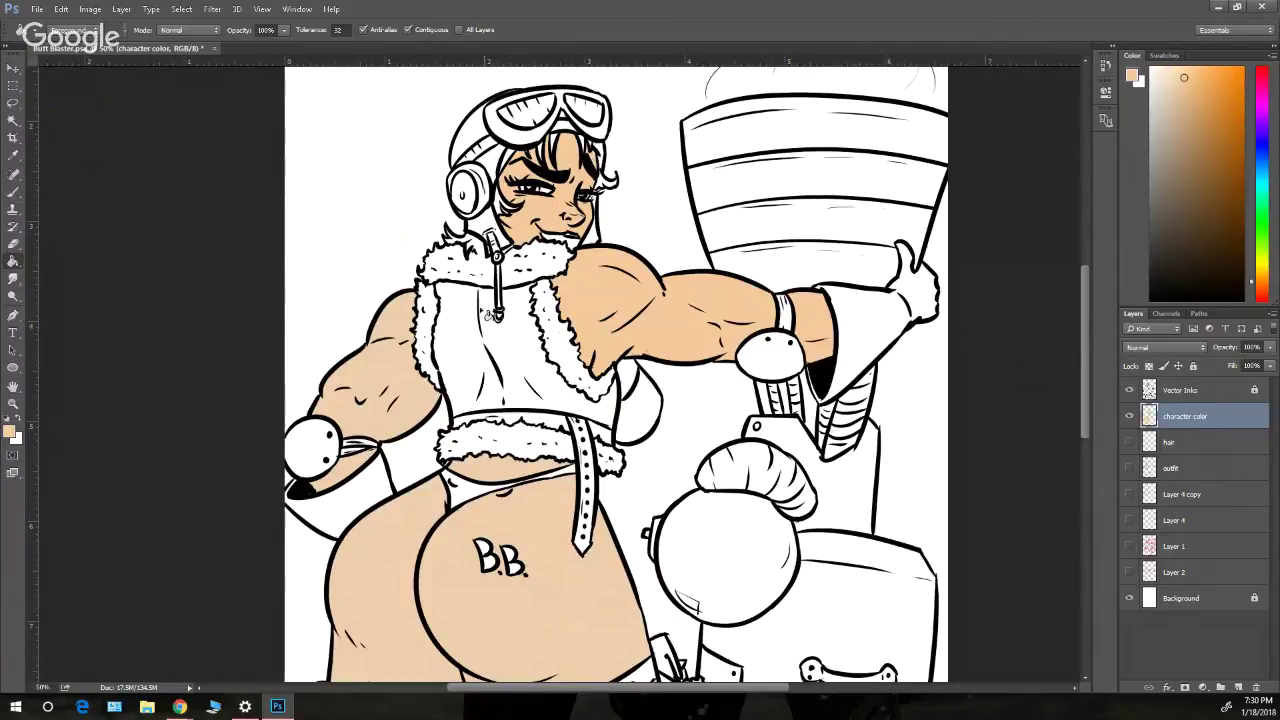
{"action": "left_click", "coordinate": [482, 474]}
{"action": "scroll", "coordinate": [424, 537], "scroll_direction": "down", "scroll_amount": 2}
{"action": "scroll", "coordinate": [435, 529], "scroll_direction": "down", "scroll_amount": 6}
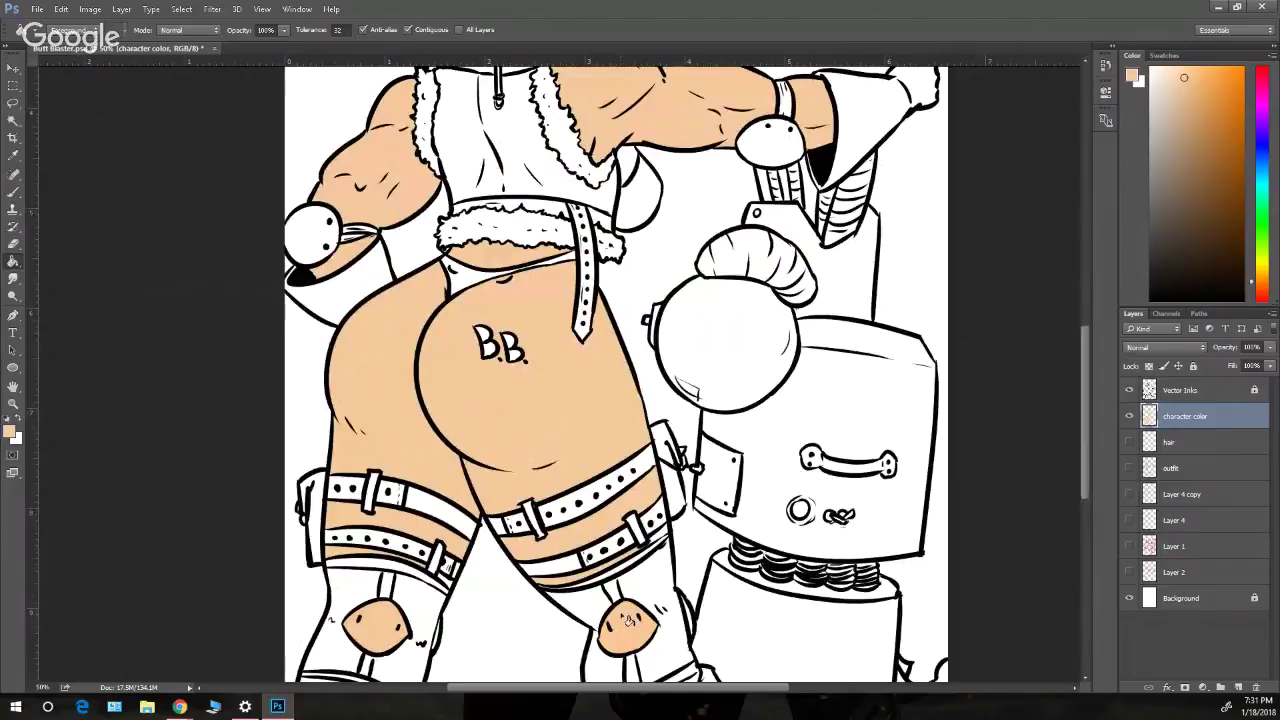
{"action": "scroll", "coordinate": [640, 570], "scroll_direction": "up", "scroll_amount": 4}
{"action": "scroll", "coordinate": [640, 567], "scroll_direction": "up", "scroll_amount": 5}
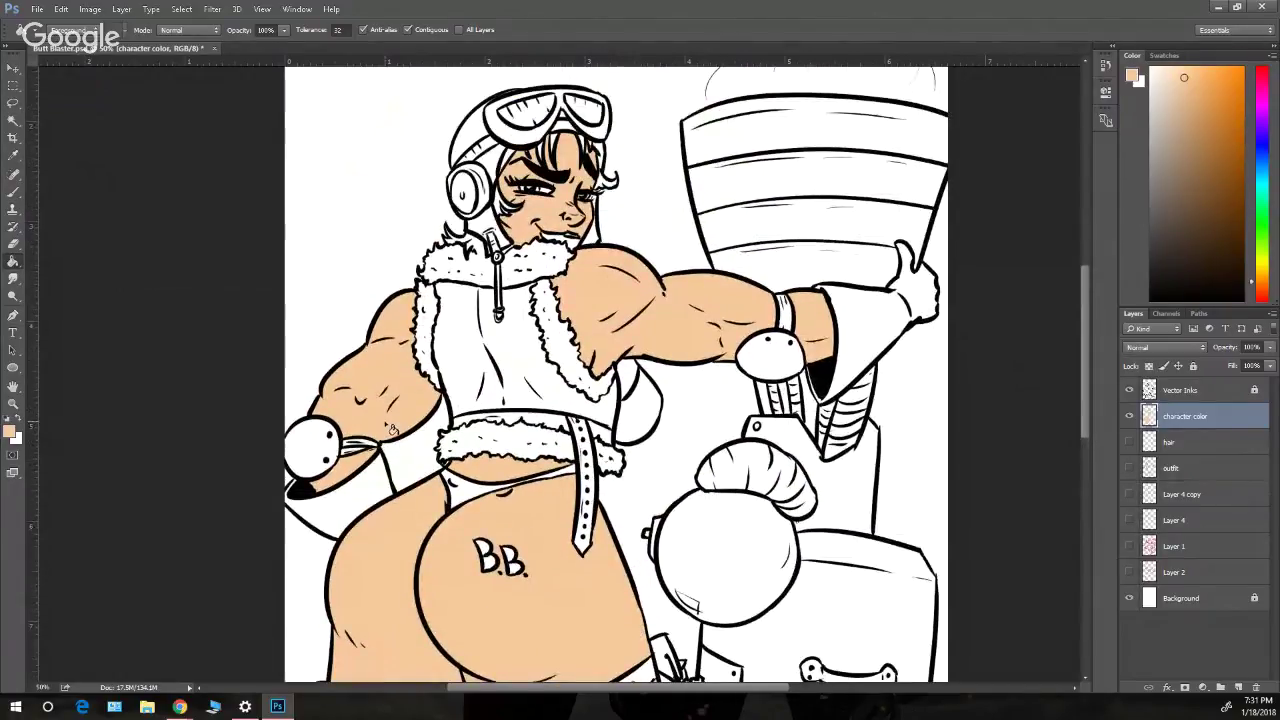
- Set up the Brush tool with 100% opacity and the hard round 10 px preset
{"action": "left_click", "coordinate": [13, 193]}
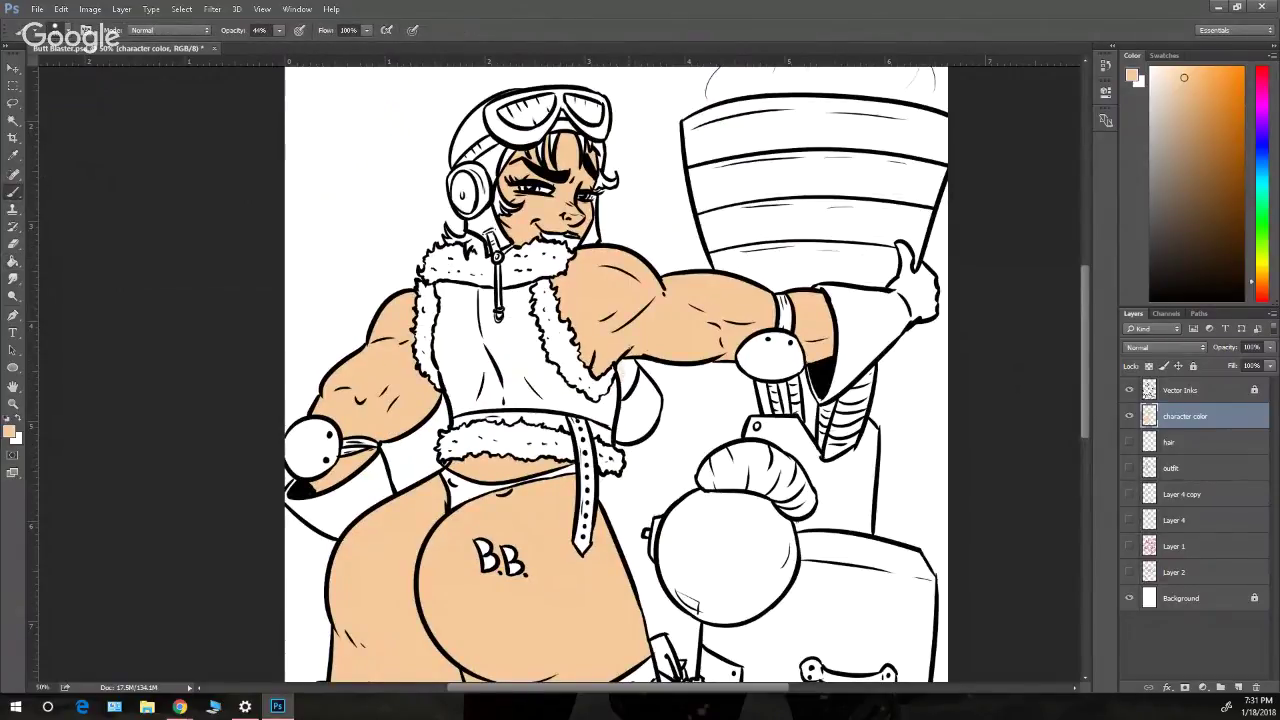
{"action": "left_click", "coordinate": [280, 31]}
{"action": "left_click_drag", "start_coordinate": [281, 46], "coordinate": [333, 49]}
{"action": "left_click", "coordinate": [74, 32]}
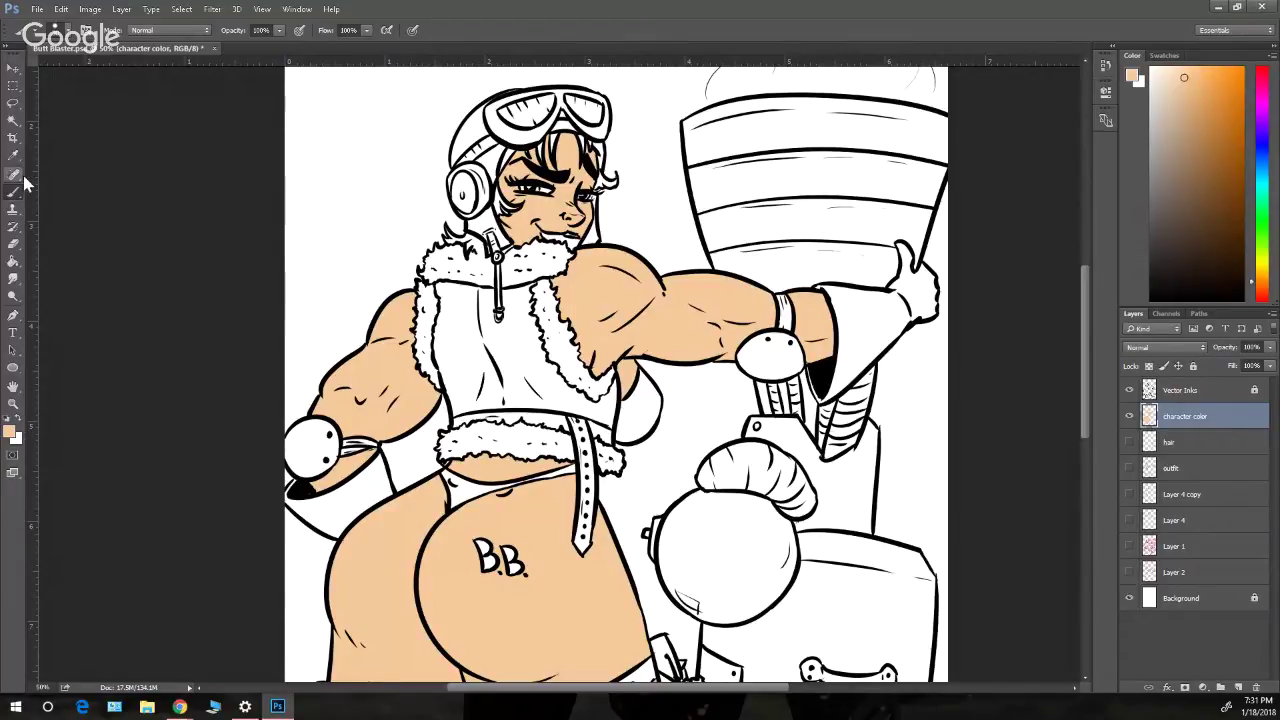
{"action": "left_click", "coordinate": [66, 36]}
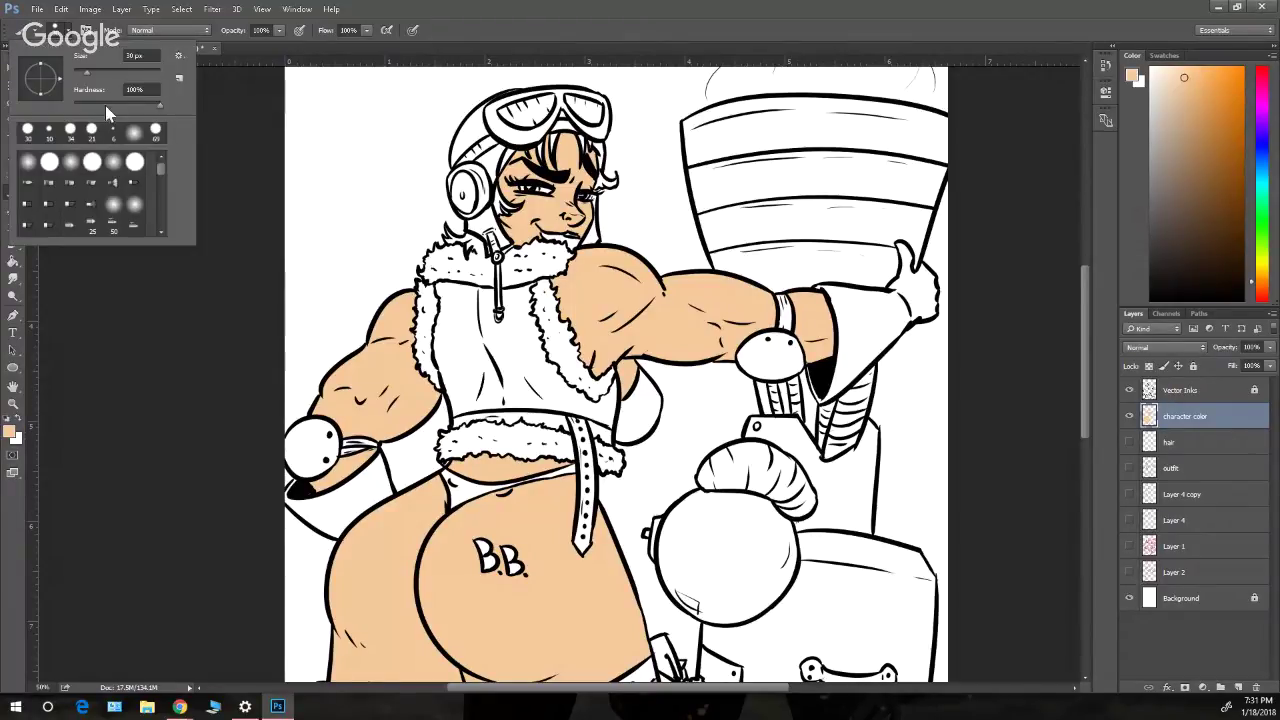
{"action": "left_click", "coordinate": [49, 132]}
{"action": "left_click", "coordinate": [158, 292]}
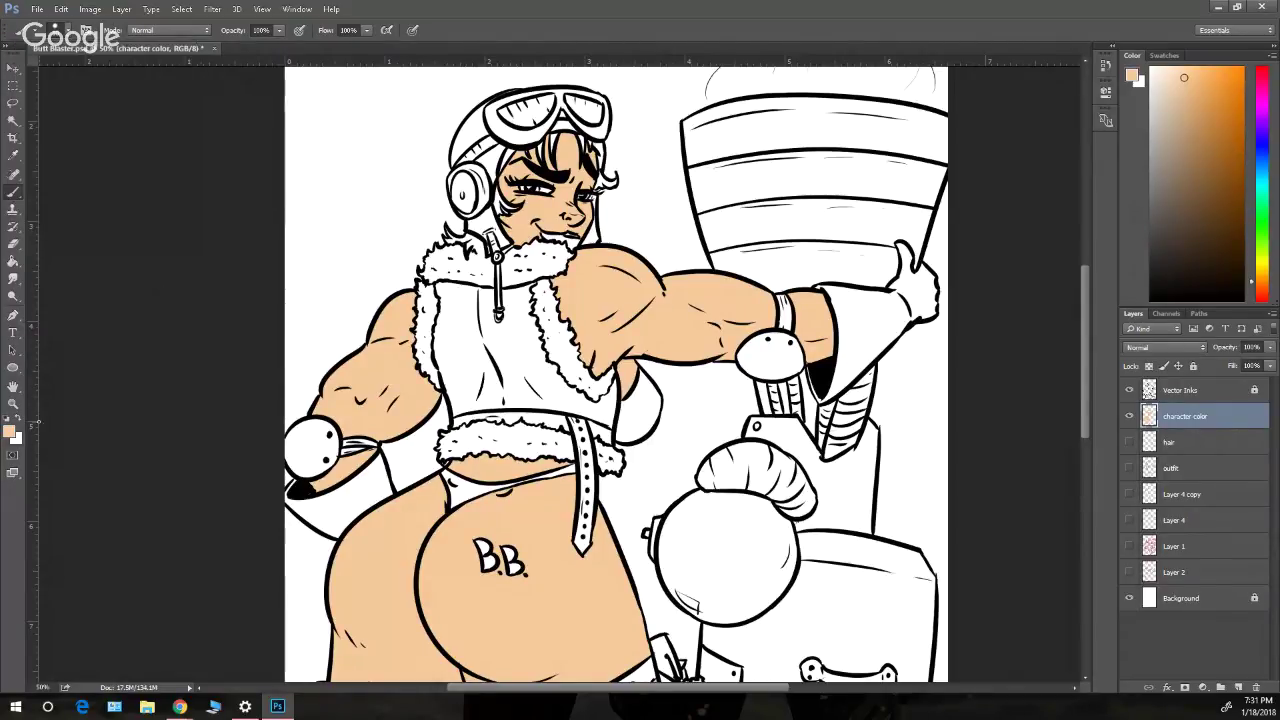
- Reset the colors to black and white, lock the Vector Inks layer and make the character color layer active
{"action": "key", "text": "d"}
{"action": "left_click", "coordinate": [1197, 391]}
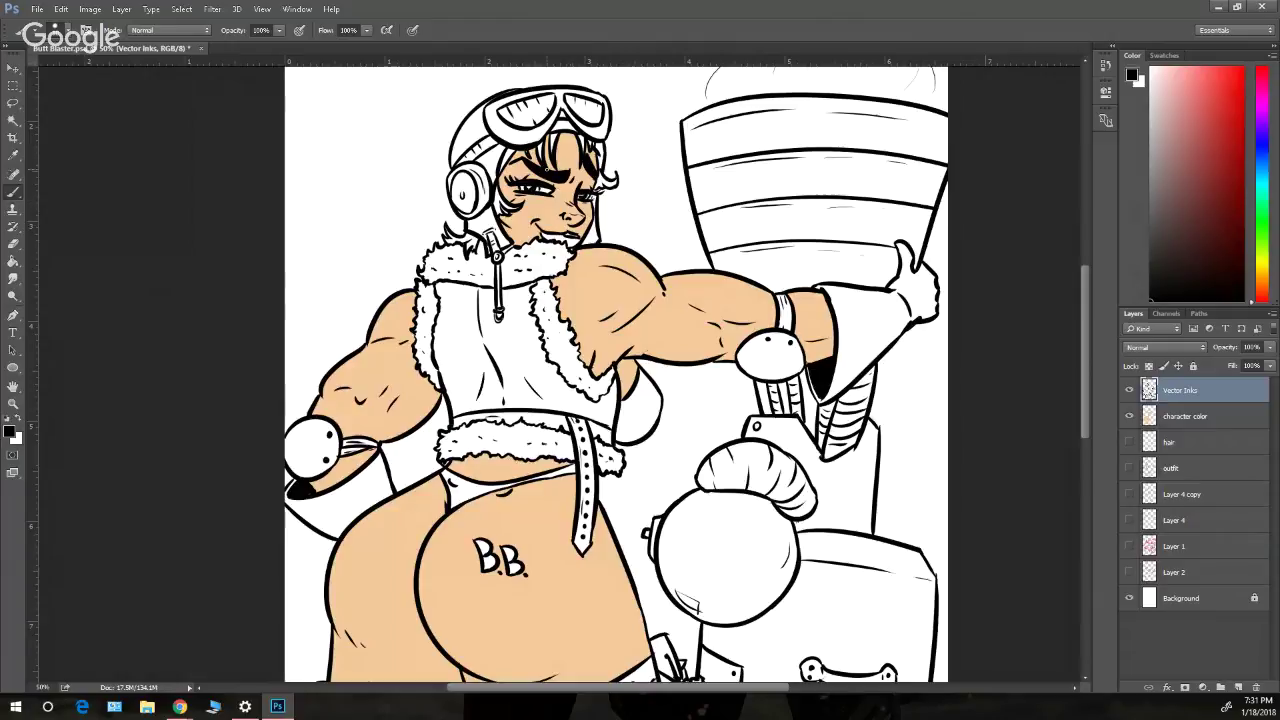
{"action": "left_click", "coordinate": [1193, 366]}
{"action": "left_click", "coordinate": [1200, 417]}
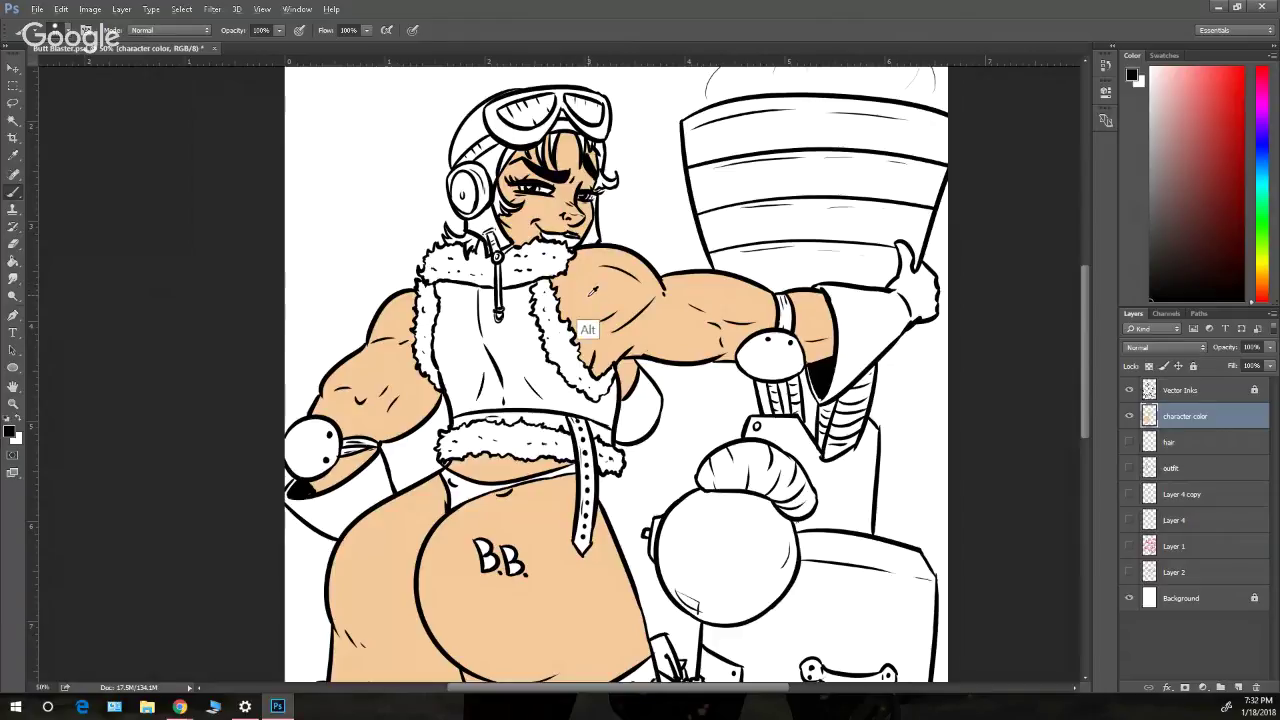
- Sample the peach skin tone and paint over the white gaps inside the B.B. lettering
{"action": "left_click", "coordinate": [590, 290], "text": "alt"}
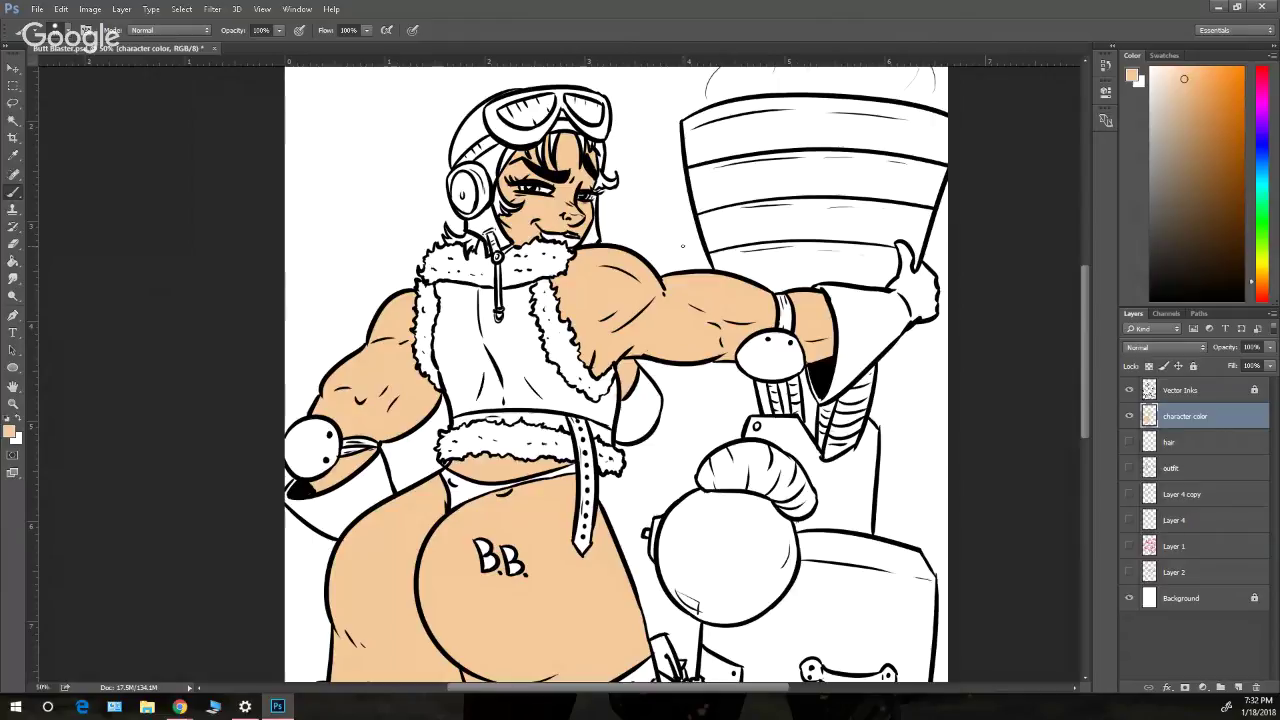
{"action": "key", "text": "z"}
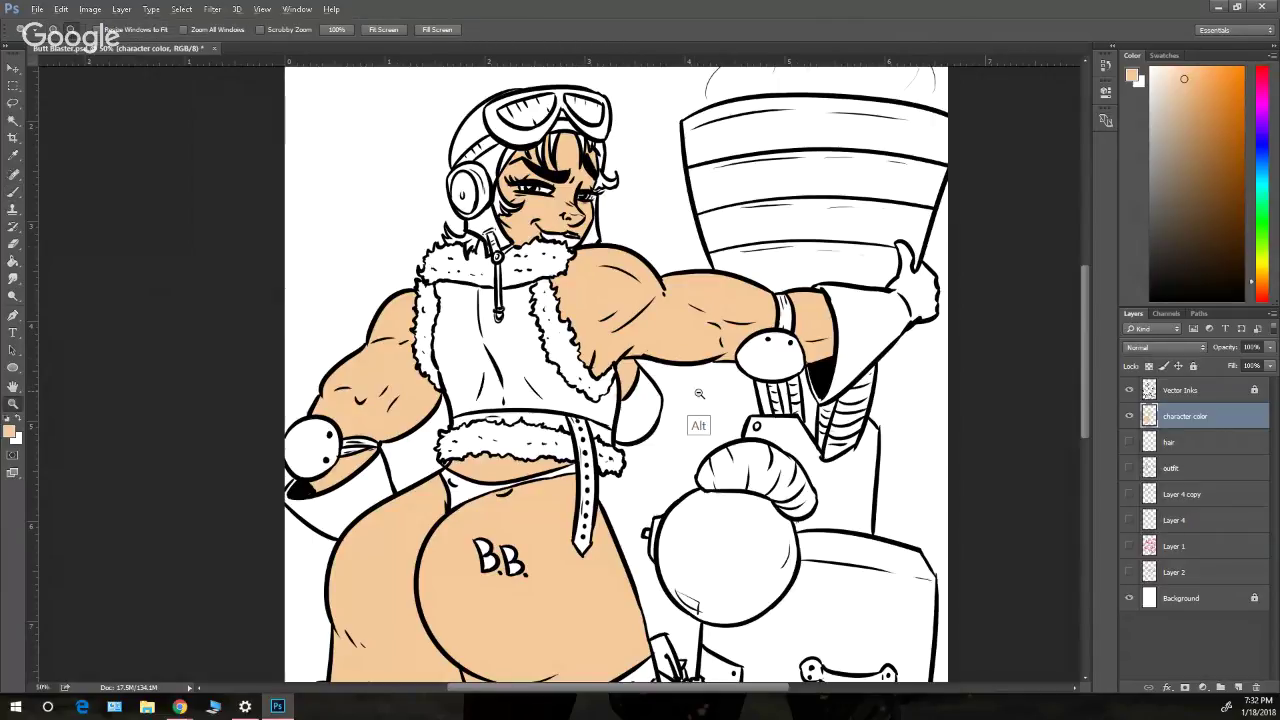
{"action": "left_click", "coordinate": [700, 400], "text": "alt"}
{"action": "left_click", "coordinate": [600, 522]}
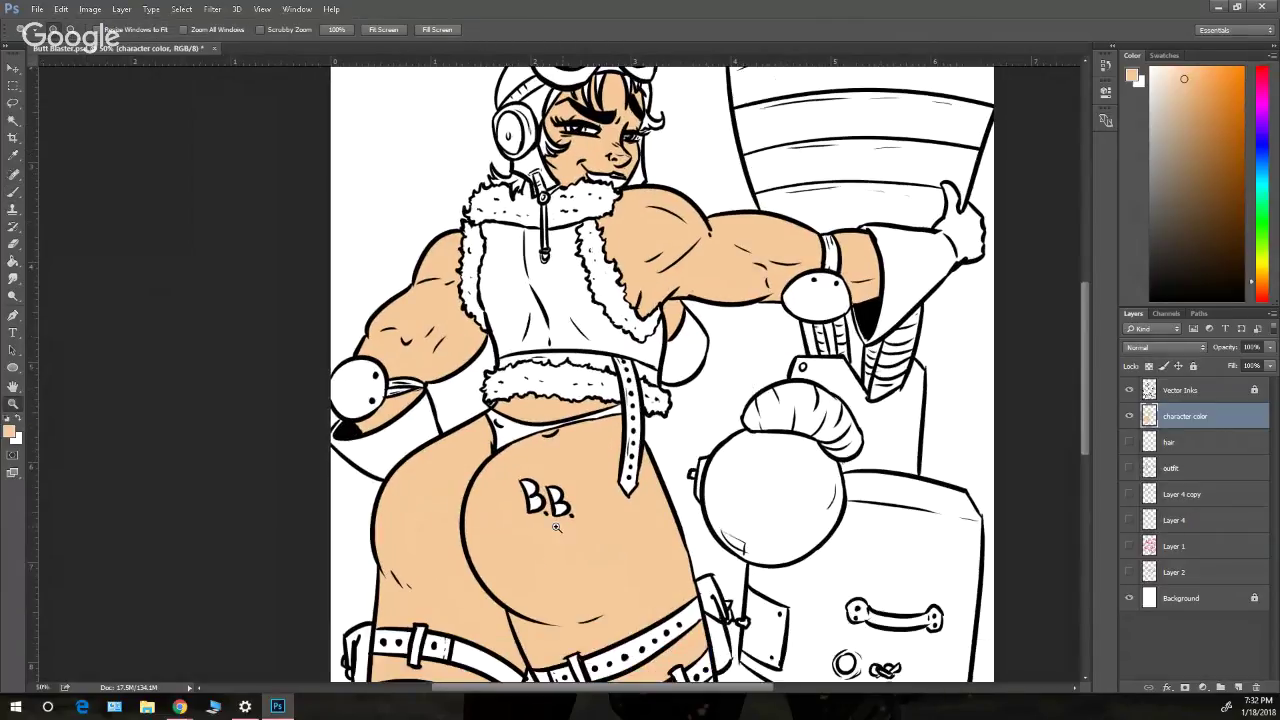
{"action": "key", "text": "b"}
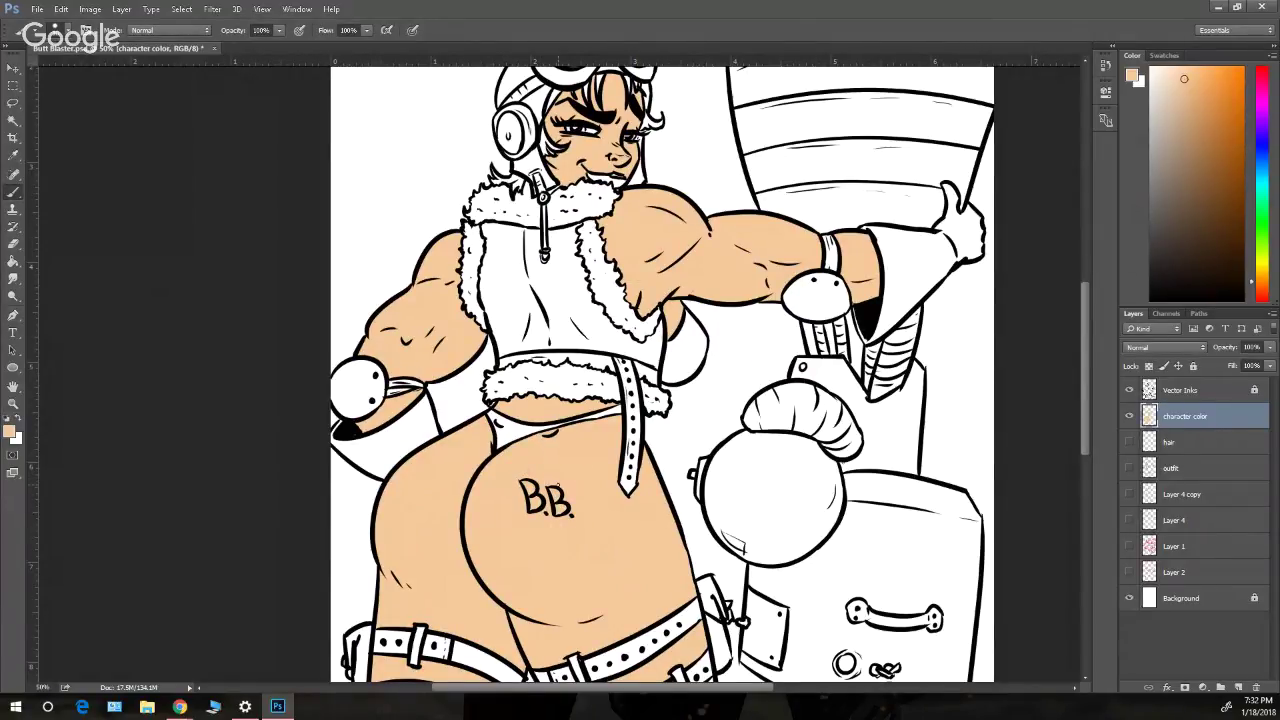
- Pick a dark orange-brown as the foreground color
{"action": "left_click", "coordinate": [1206, 198]}
{"action": "left_click", "coordinate": [1214, 187]}
{"action": "left_click", "coordinate": [1263, 287]}
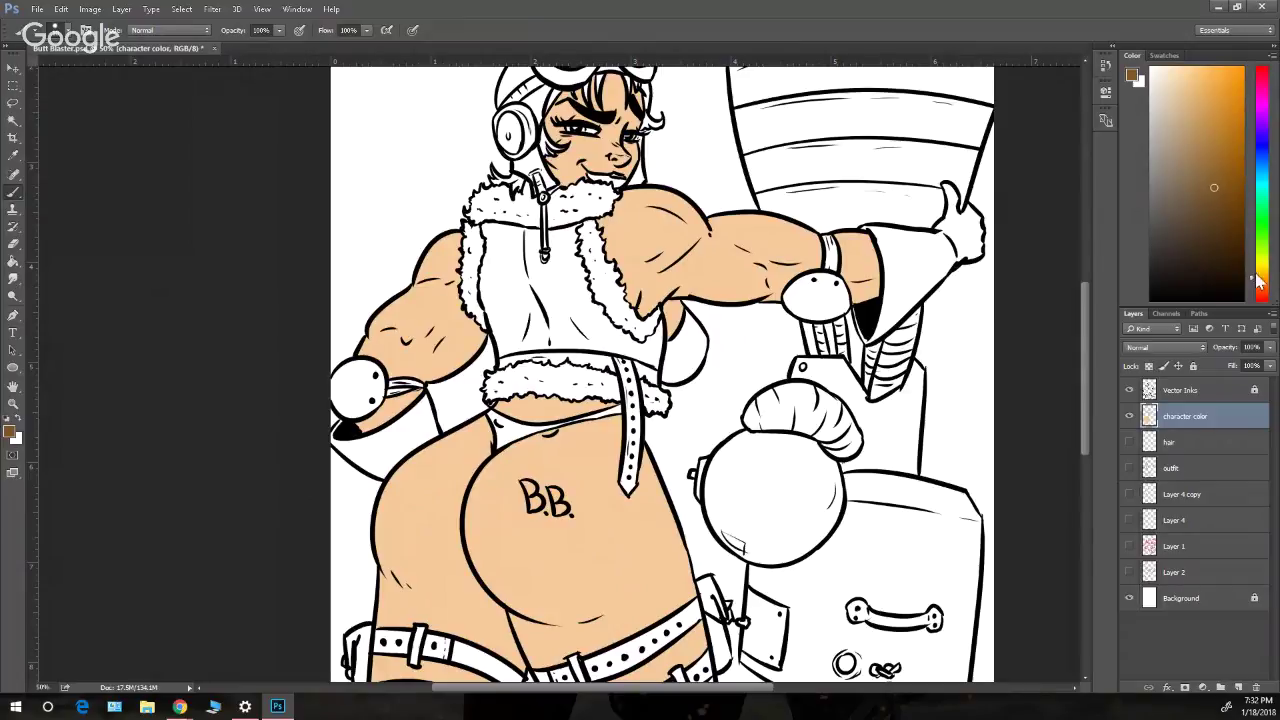
{"action": "left_click", "coordinate": [1262, 283]}
{"action": "left_click", "coordinate": [1263, 286]}
{"action": "left_click", "coordinate": [1213, 217]}
{"action": "left_click", "coordinate": [1221, 200]}
{"action": "left_click", "coordinate": [1231, 207]}
{"action": "left_click", "coordinate": [1227, 201]}
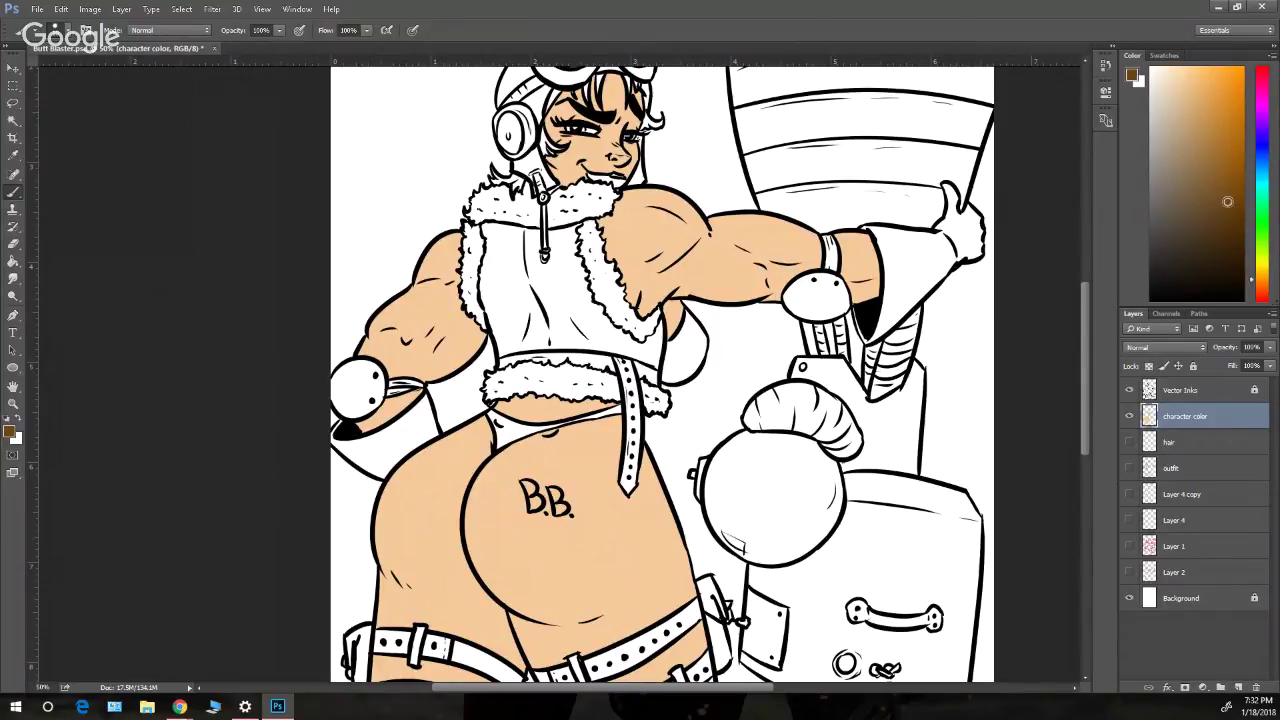
- Select the vest, belt, gloves, thigh straps and boots on the Vector Inks layer with the Magic Wand
{"action": "left_click", "coordinate": [13, 121]}
{"action": "left_click", "coordinate": [1170, 393]}
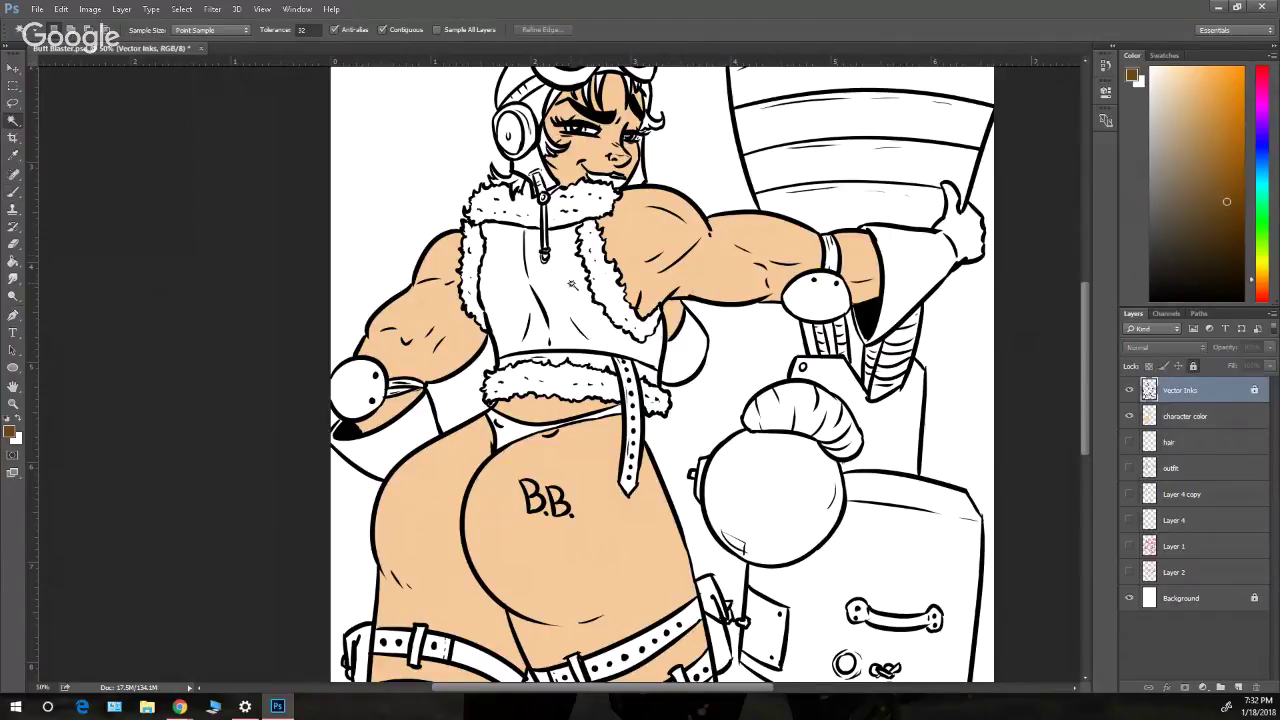
{"action": "left_click", "coordinate": [678, 348]}
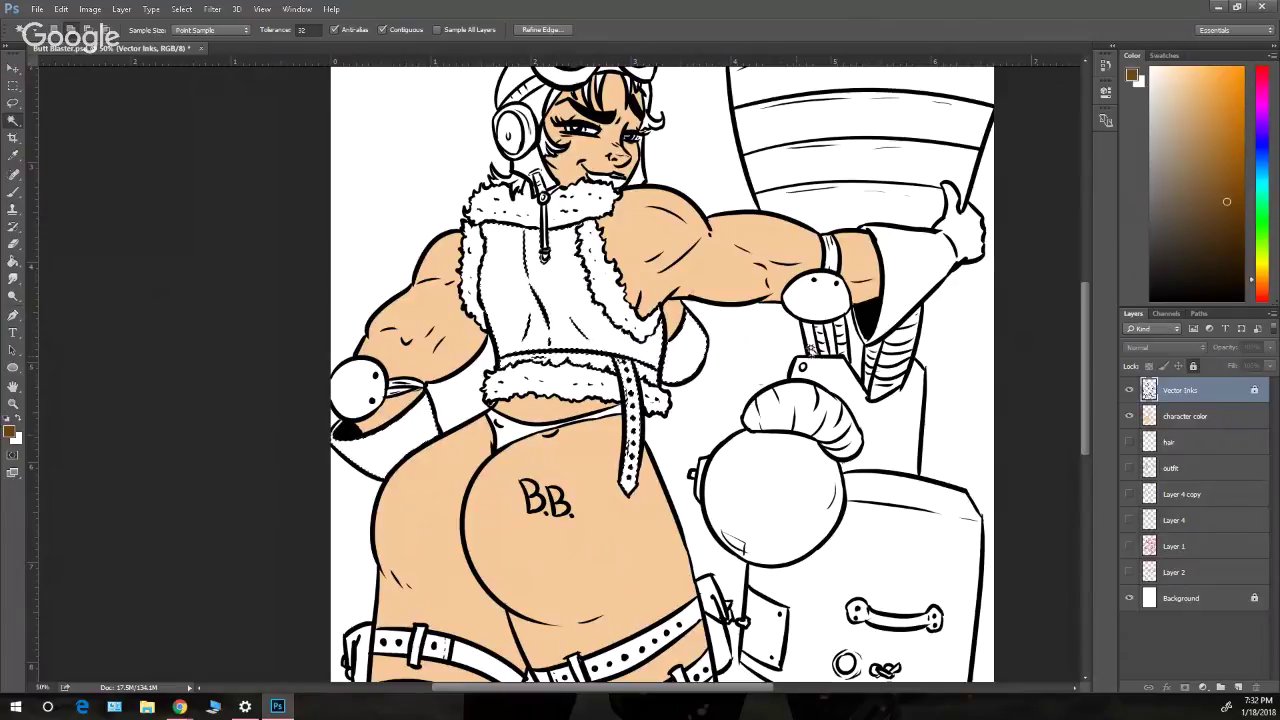
{"action": "scroll", "coordinate": [685, 497], "scroll_direction": "down", "scroll_amount": 1}
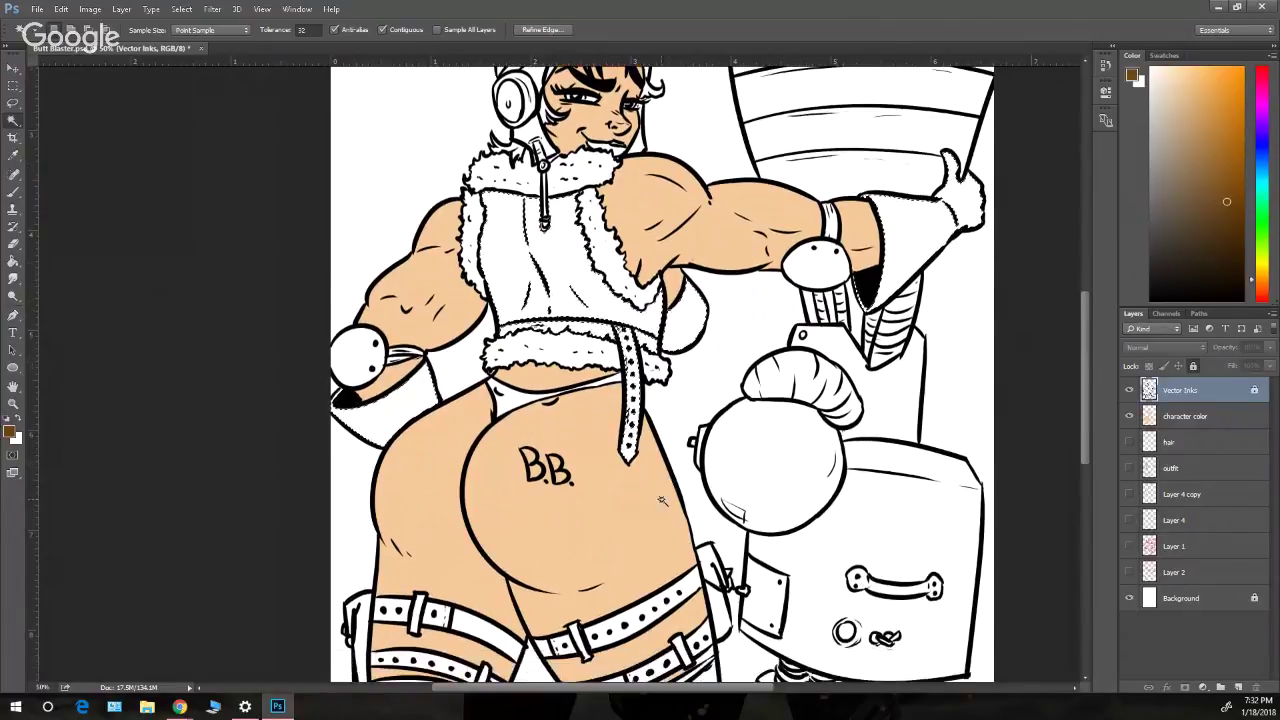
{"action": "scroll", "coordinate": [662, 500], "scroll_direction": "down", "scroll_amount": 2}
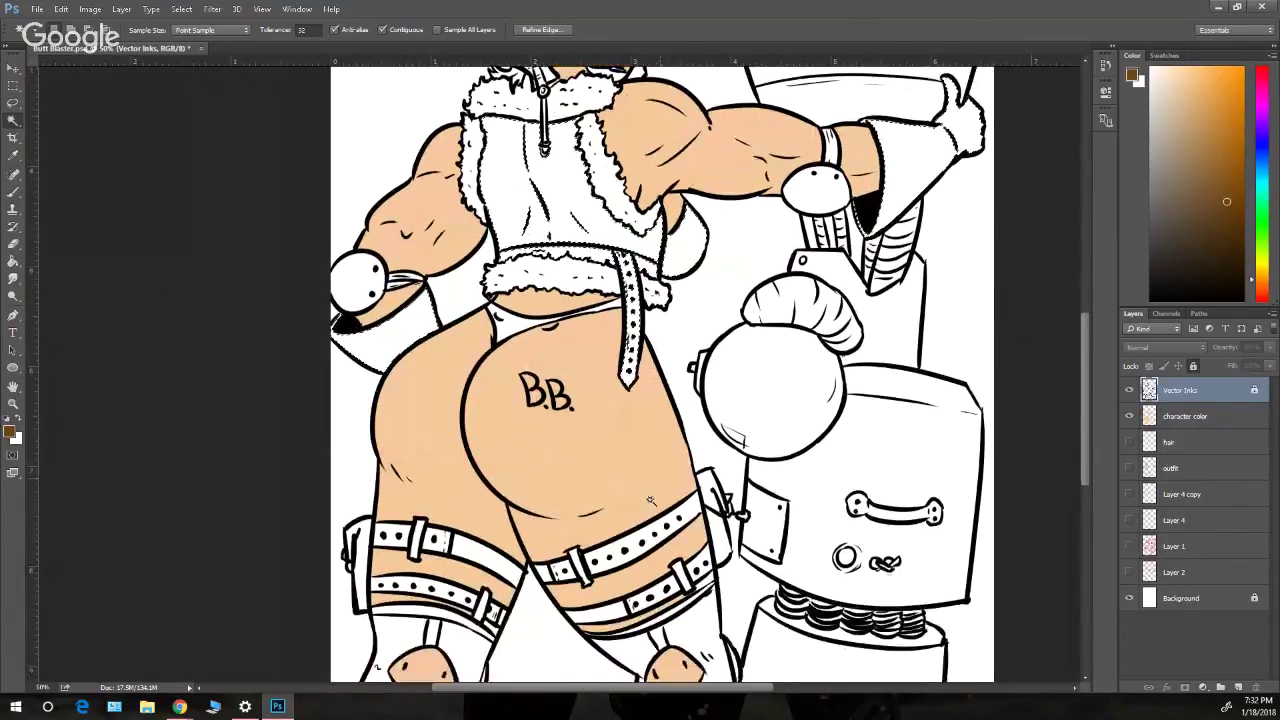
{"action": "scroll", "coordinate": [650, 500], "scroll_direction": "down", "scroll_amount": 3}
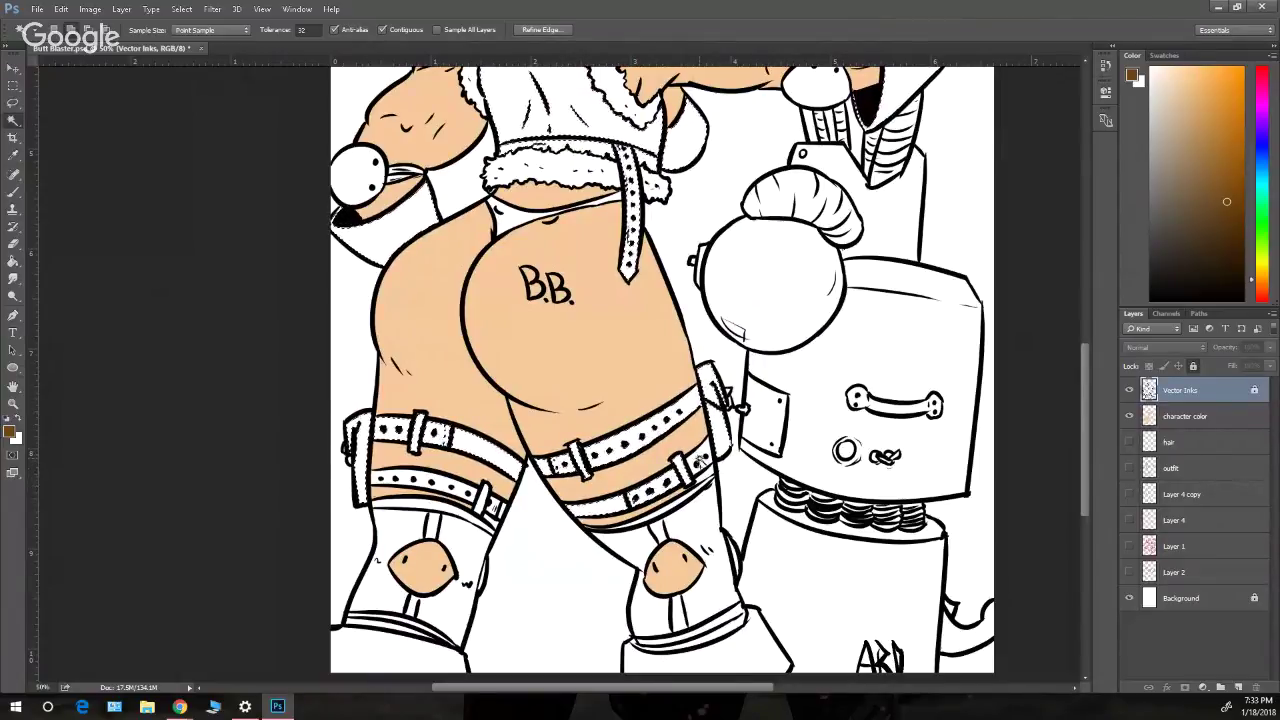
{"action": "left_click", "coordinate": [731, 656], "text": "shift"}
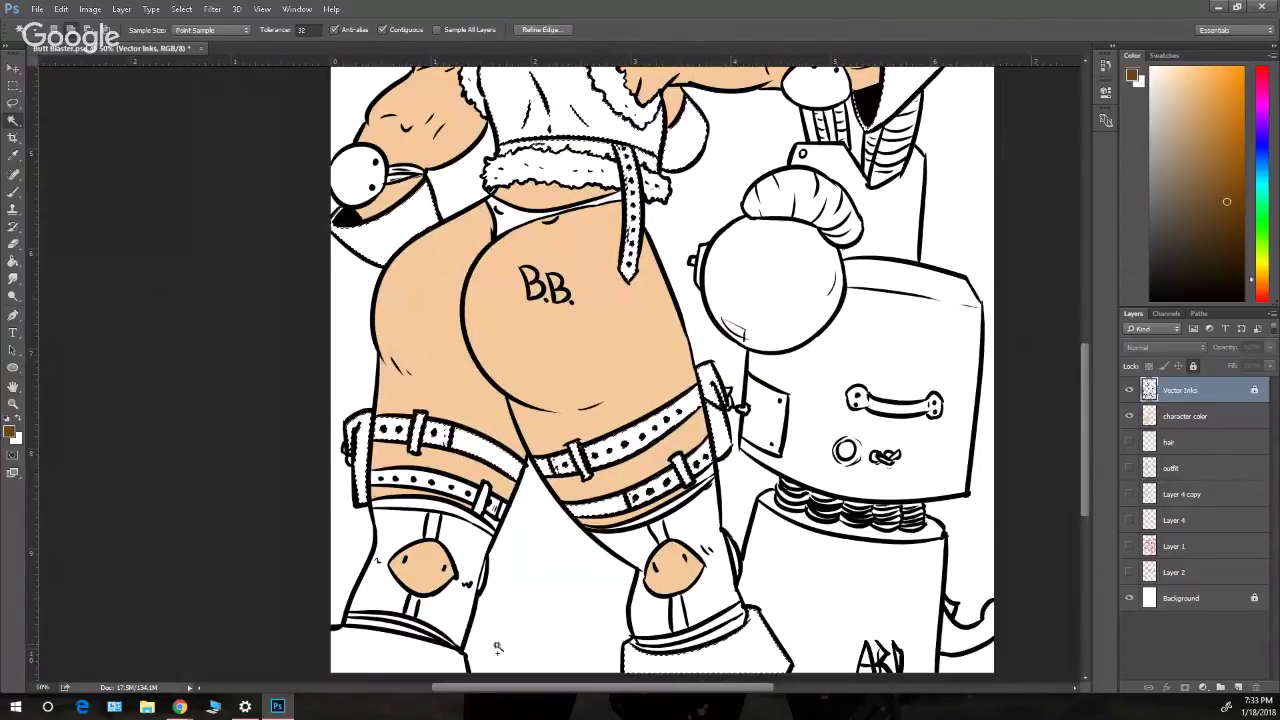
{"action": "left_click", "coordinate": [446, 661], "text": "shift"}
- Add the aviator helmet, ear cup and goggle frame to the selection and check the selected outfit areas down the figure
{"action": "scroll", "coordinate": [441, 490], "scroll_direction": "up", "scroll_amount": 5}
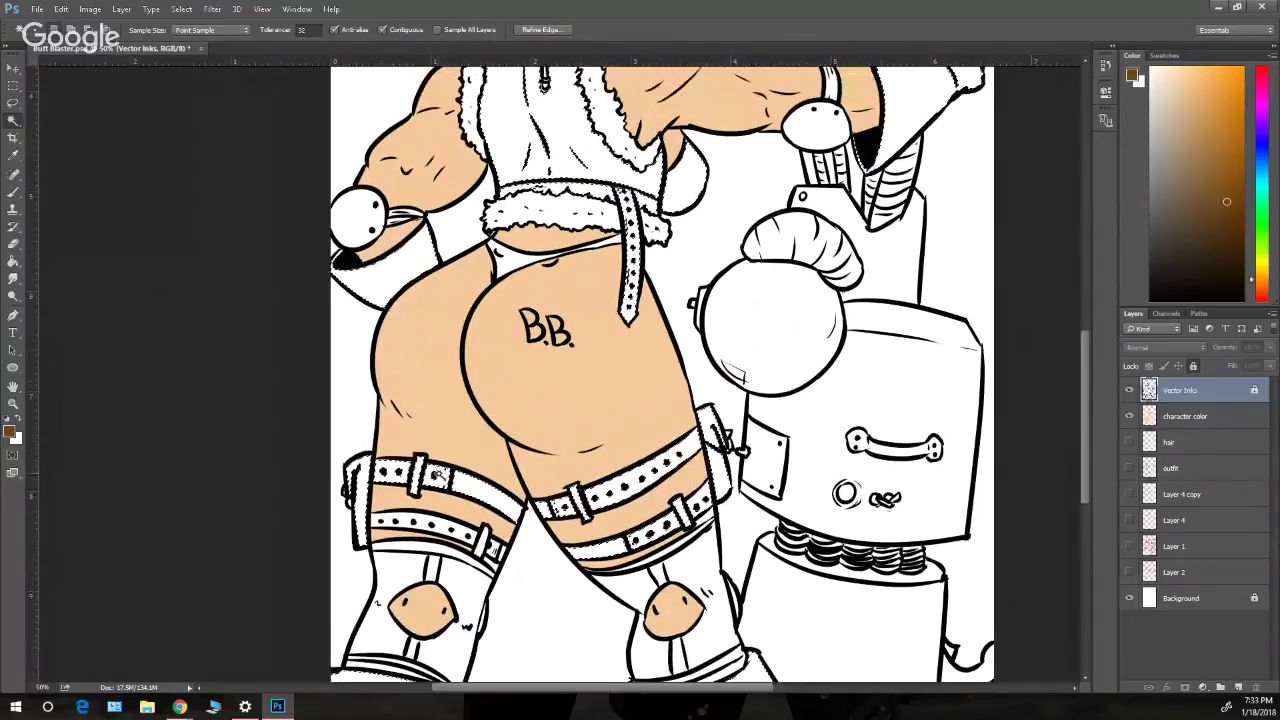
{"action": "scroll", "coordinate": [439, 474], "scroll_direction": "up", "scroll_amount": 3}
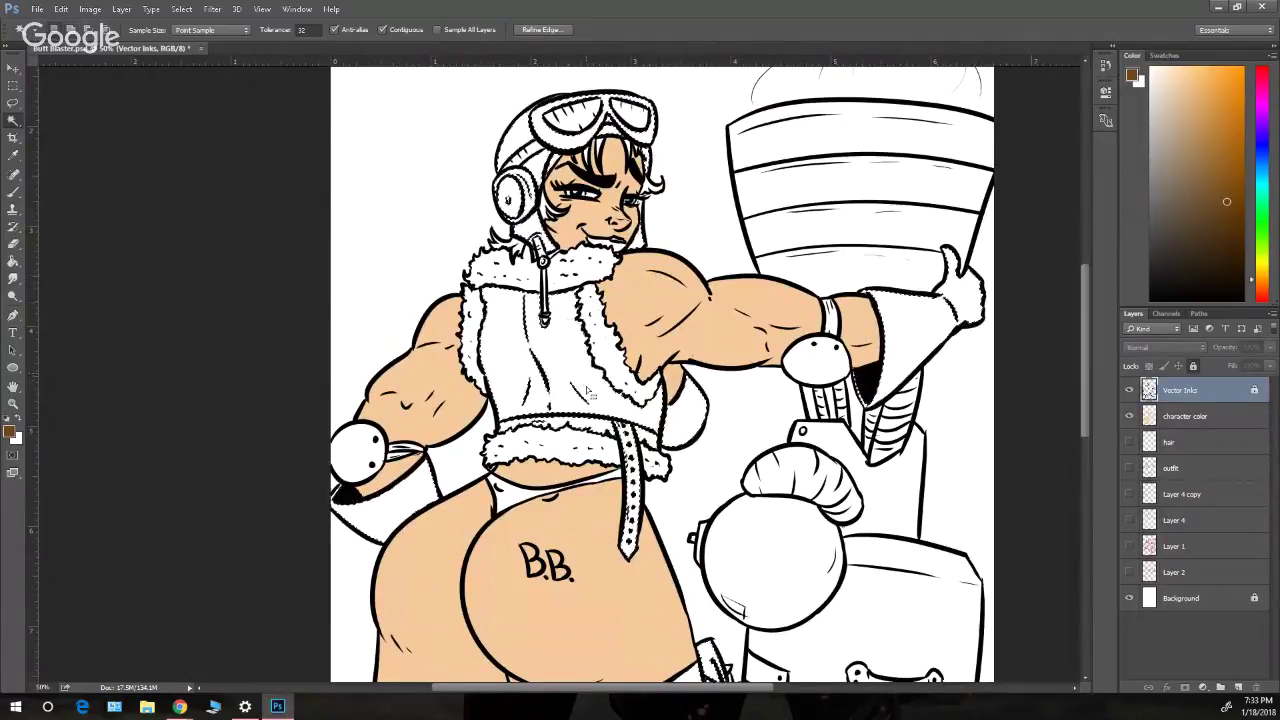
{"action": "scroll", "coordinate": [570, 321], "scroll_direction": "down", "scroll_amount": 2}
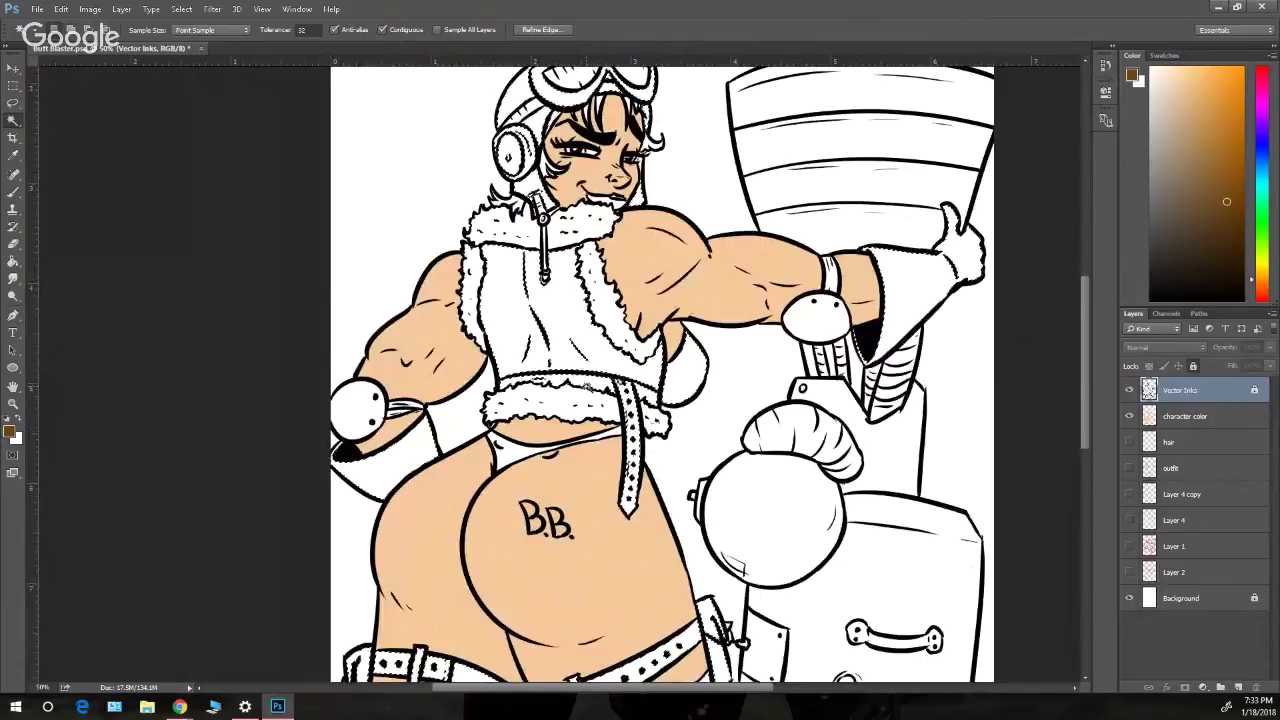
{"action": "scroll", "coordinate": [587, 388], "scroll_direction": "down", "scroll_amount": 4}
{"action": "scroll", "coordinate": [587, 388], "scroll_direction": "down", "scroll_amount": 2}
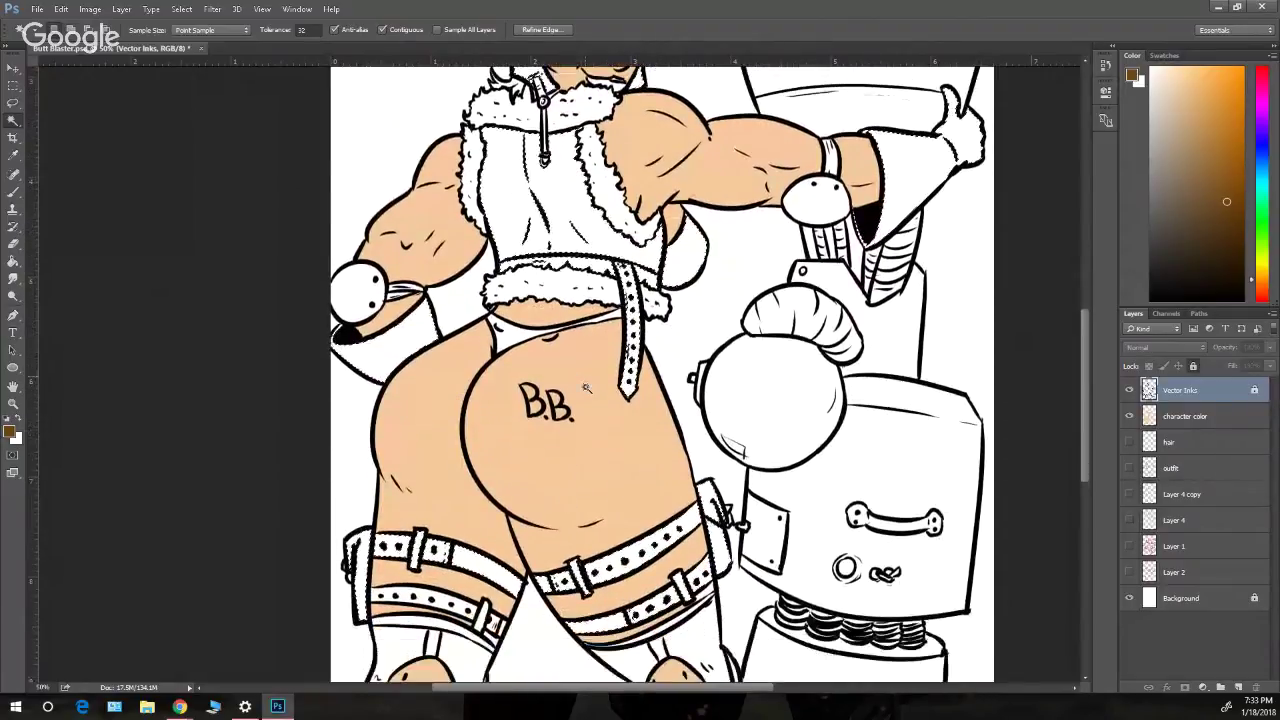
{"action": "scroll", "coordinate": [587, 388], "scroll_direction": "down", "scroll_amount": 3}
{"action": "scroll", "coordinate": [587, 388], "scroll_direction": "up", "scroll_amount": 5}
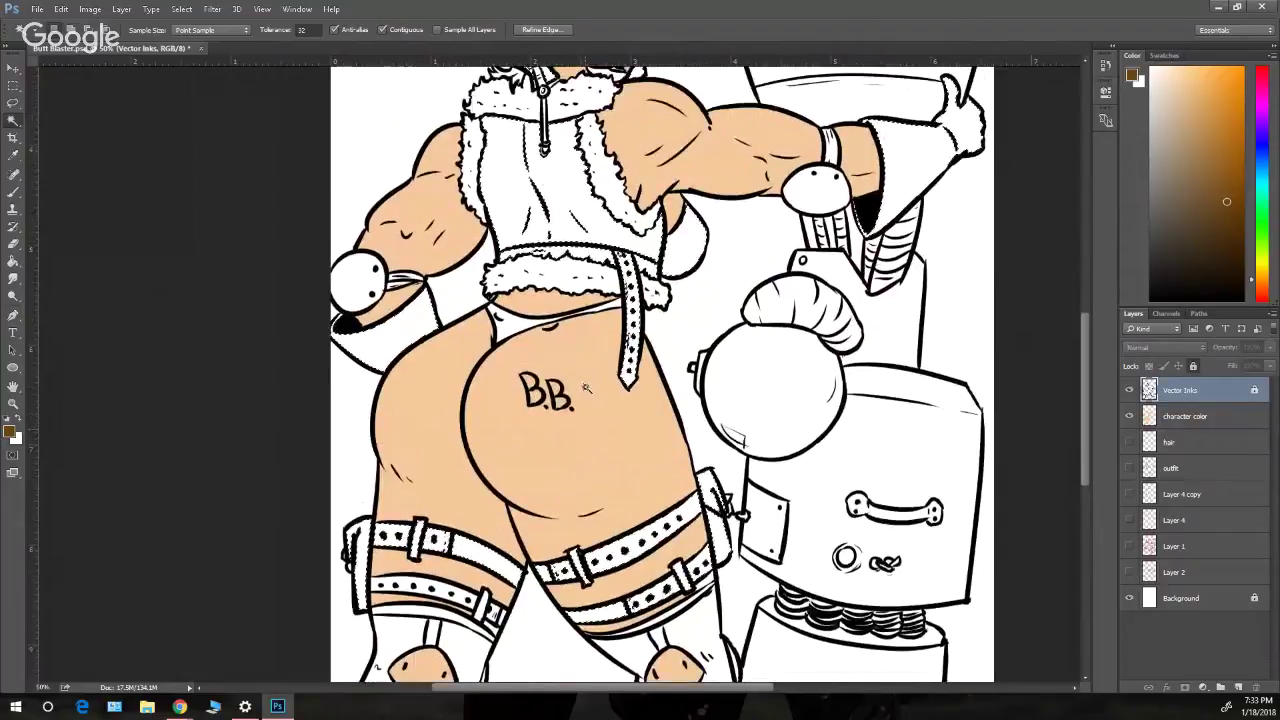
- Expand the outfit selection outward so it reaches under the ink lines
{"action": "left_click", "coordinate": [180, 10]}
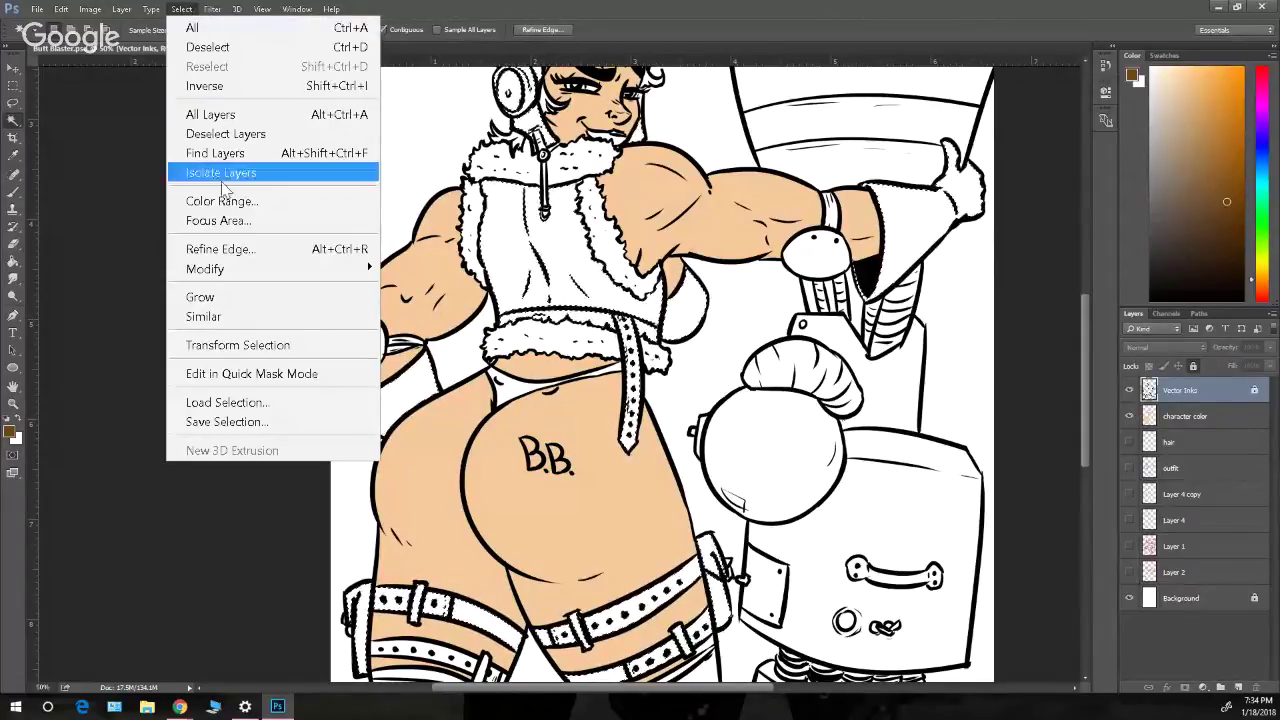
{"action": "mouse_move", "coordinate": [207, 276]}
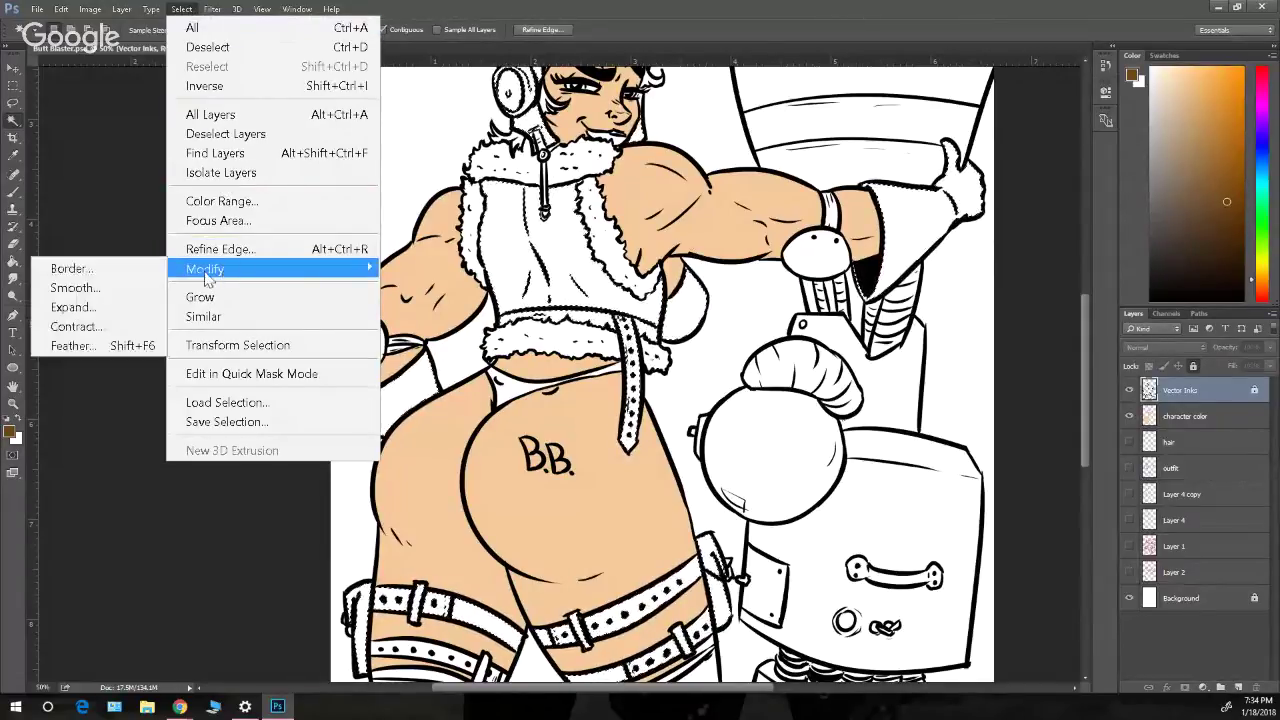
{"action": "left_click", "coordinate": [118, 306]}
{"action": "left_click", "coordinate": [251, 272]}
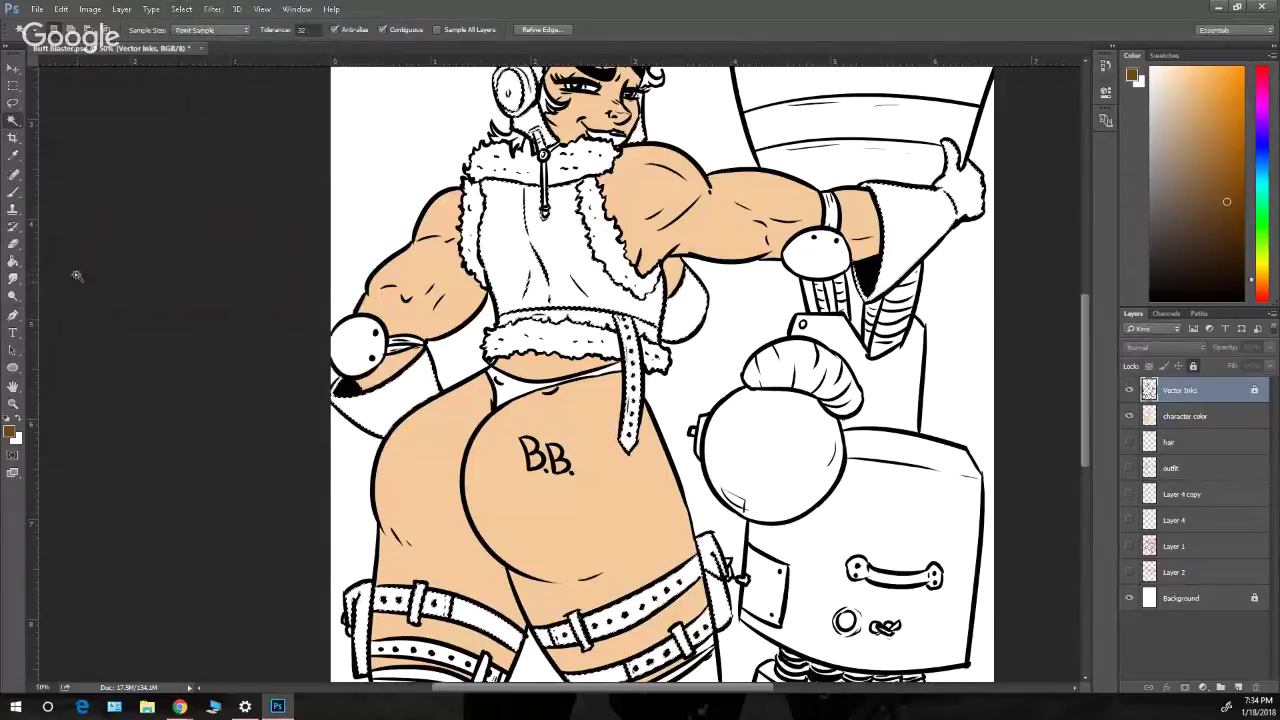
- Fill the selected outfit areas with brown on the character color layer using the Paint Bucket, and deselect
{"action": "left_click", "coordinate": [13, 260]}
{"action": "left_click", "coordinate": [1185, 416]}
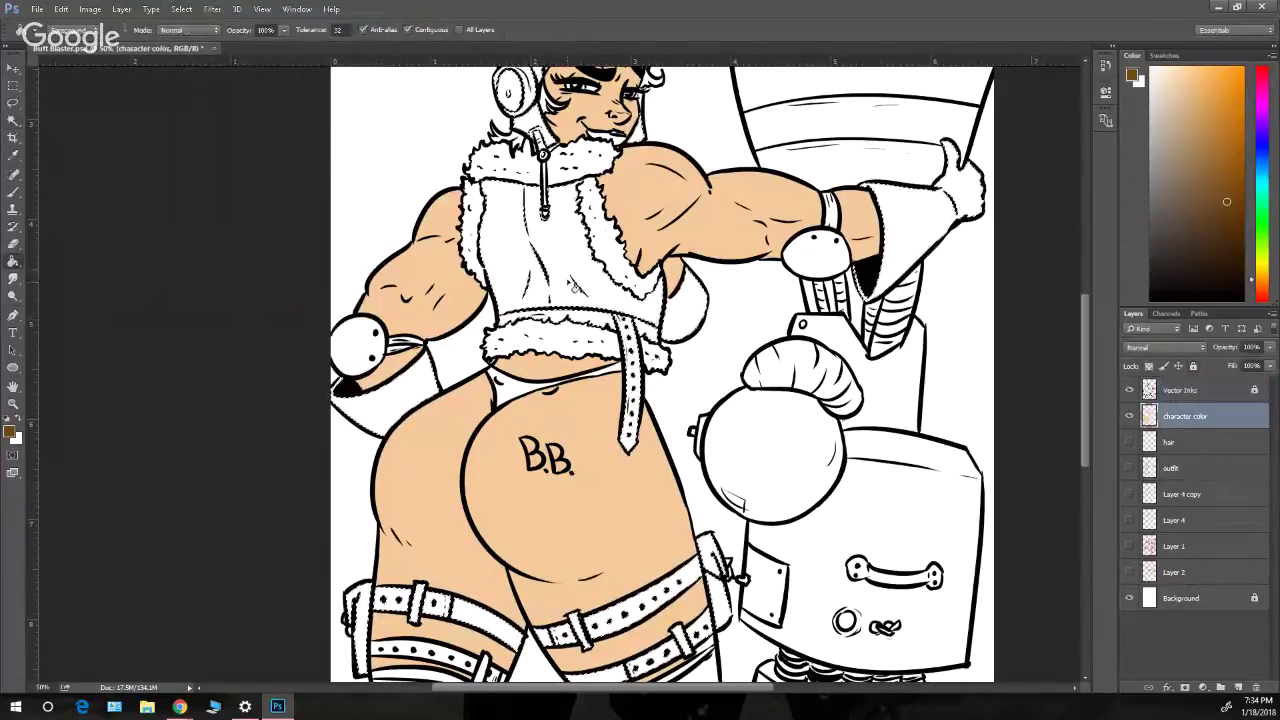
{"action": "left_click", "coordinate": [577, 277]}
{"action": "scroll", "coordinate": [640, 300], "scroll_direction": "up", "scroll_amount": 2}
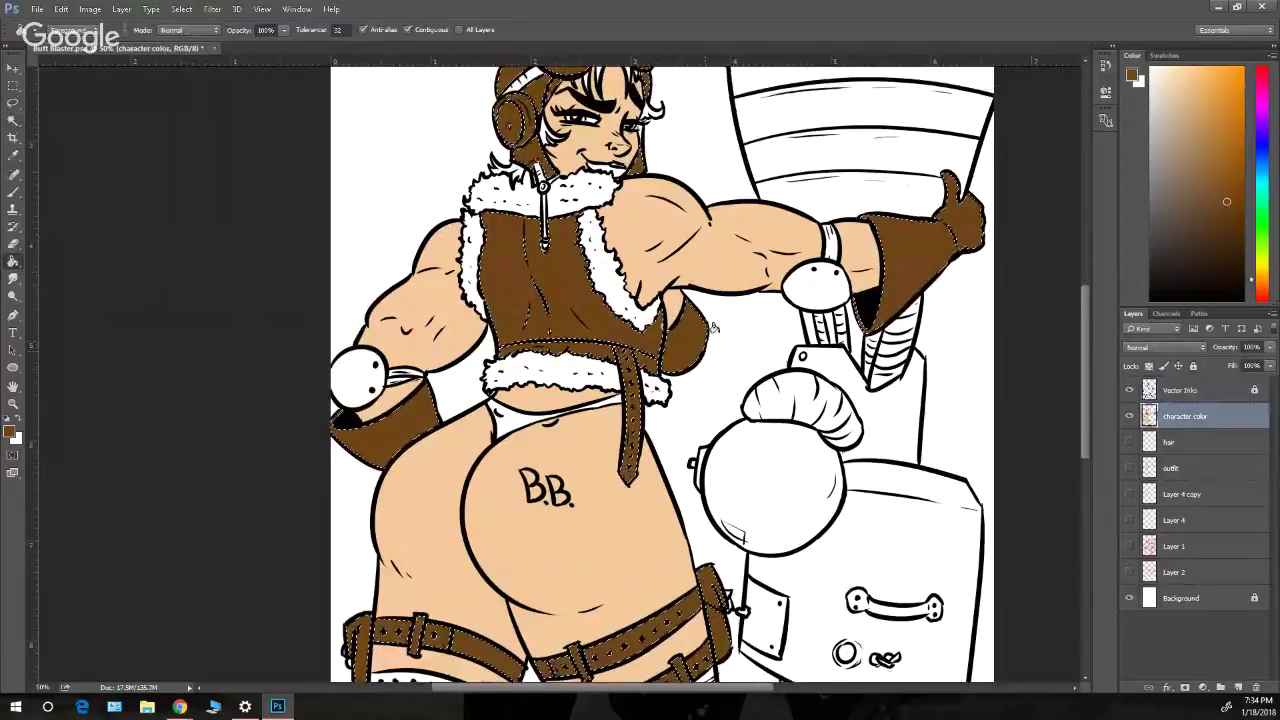
{"action": "scroll", "coordinate": [713, 327], "scroll_direction": "down", "scroll_amount": 5}
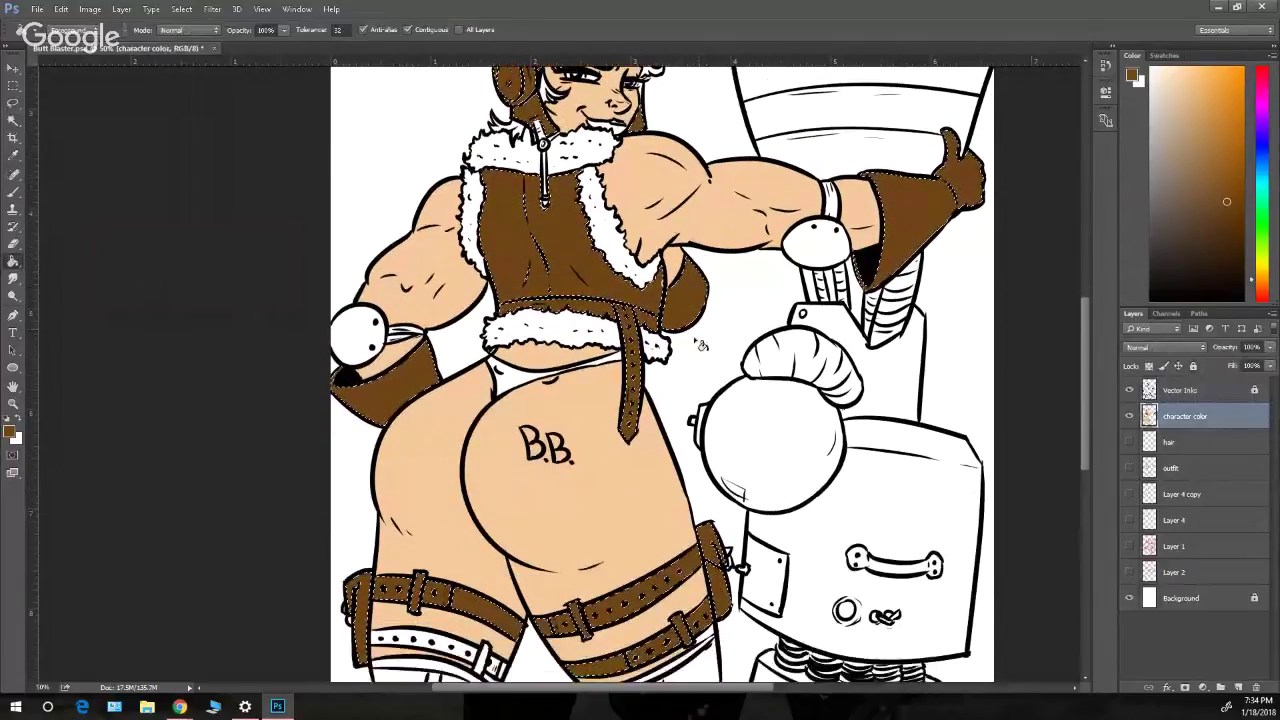
{"action": "scroll", "coordinate": [140, 273], "scroll_direction": "down", "scroll_amount": 4}
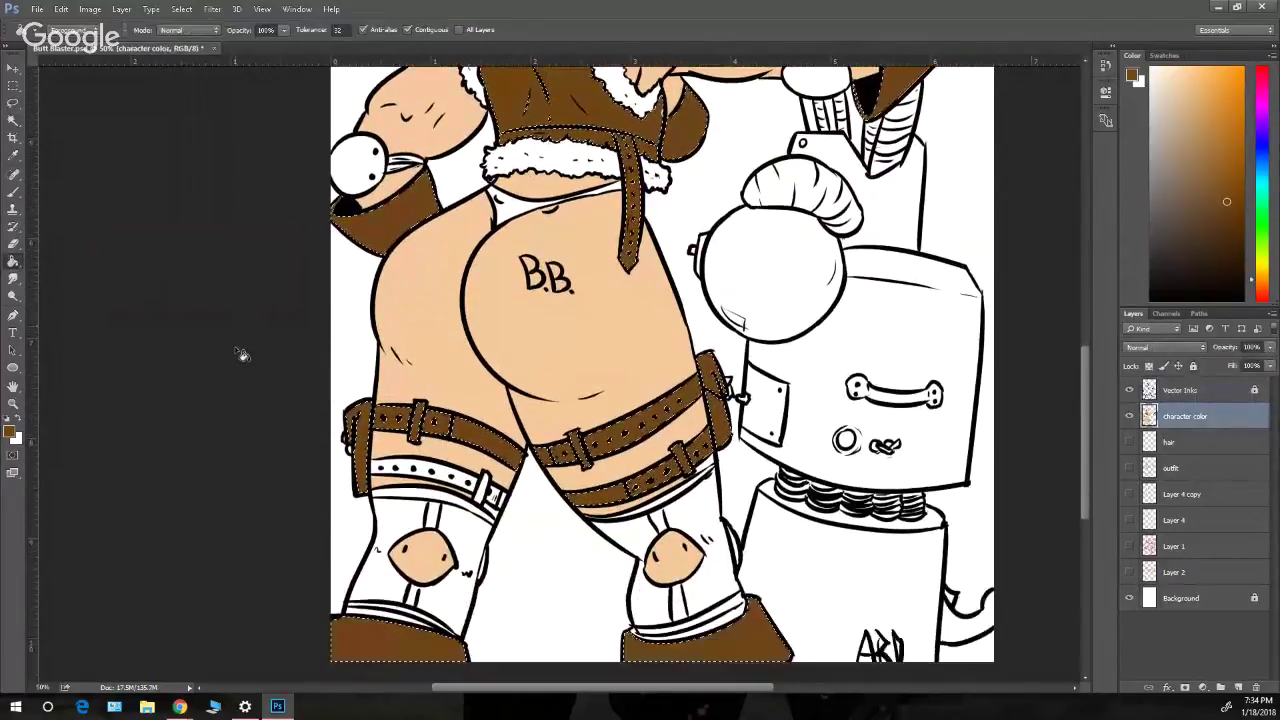
{"action": "key", "text": "m"}
{"action": "key", "text": "ctrl+d"}
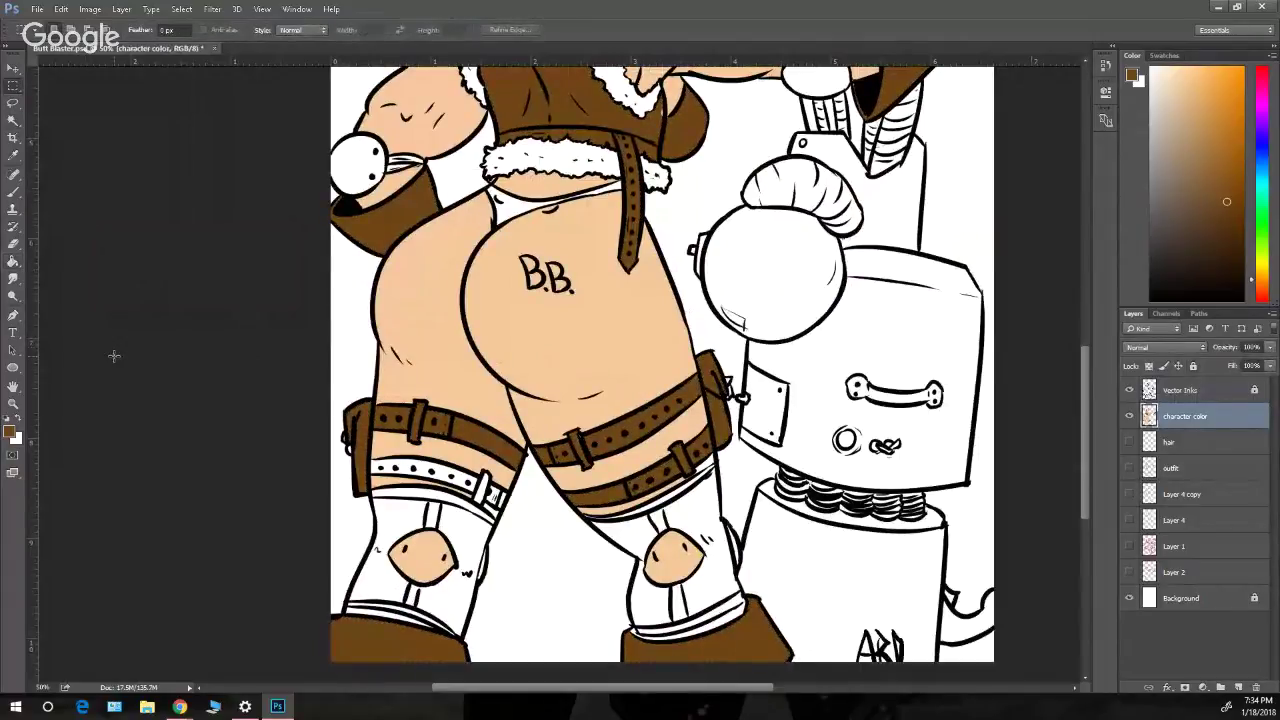
- Paint the unfilled lower strap on the character's left-hand thigh brown using a hard 21 px brush
{"action": "left_click", "coordinate": [13, 191]}
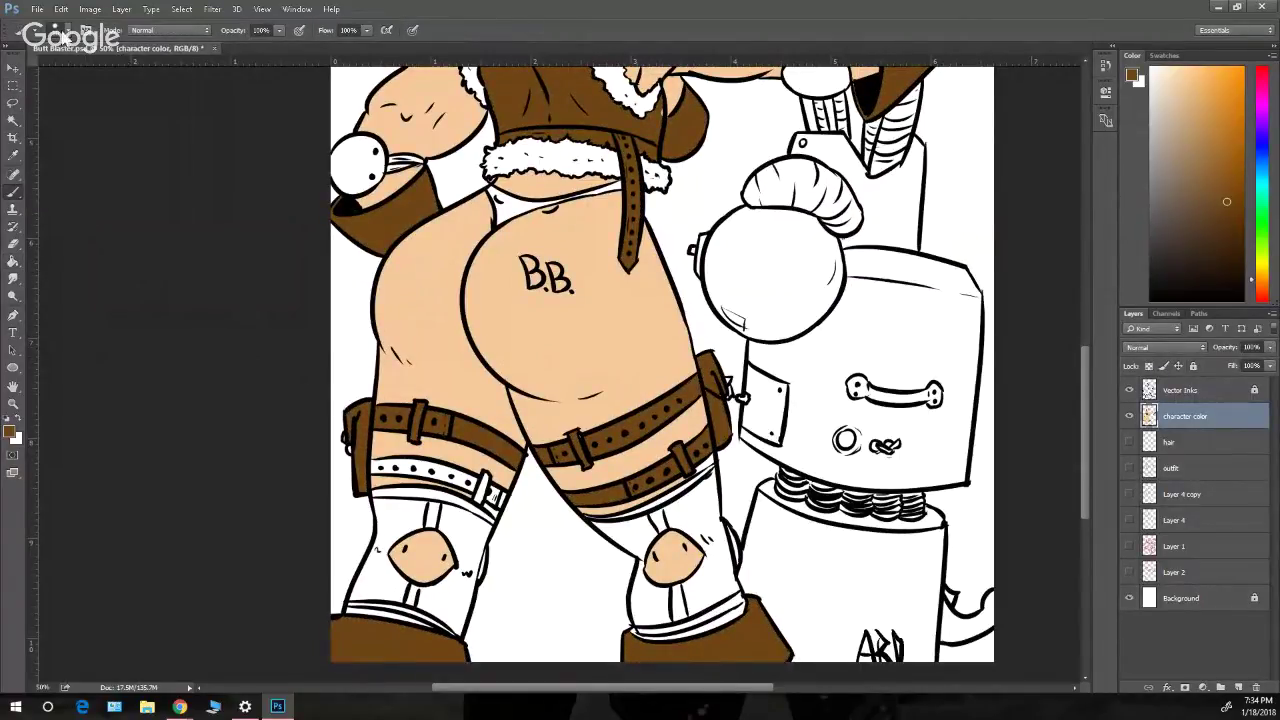
{"action": "left_click", "coordinate": [66, 30]}
{"action": "left_click", "coordinate": [92, 132]}
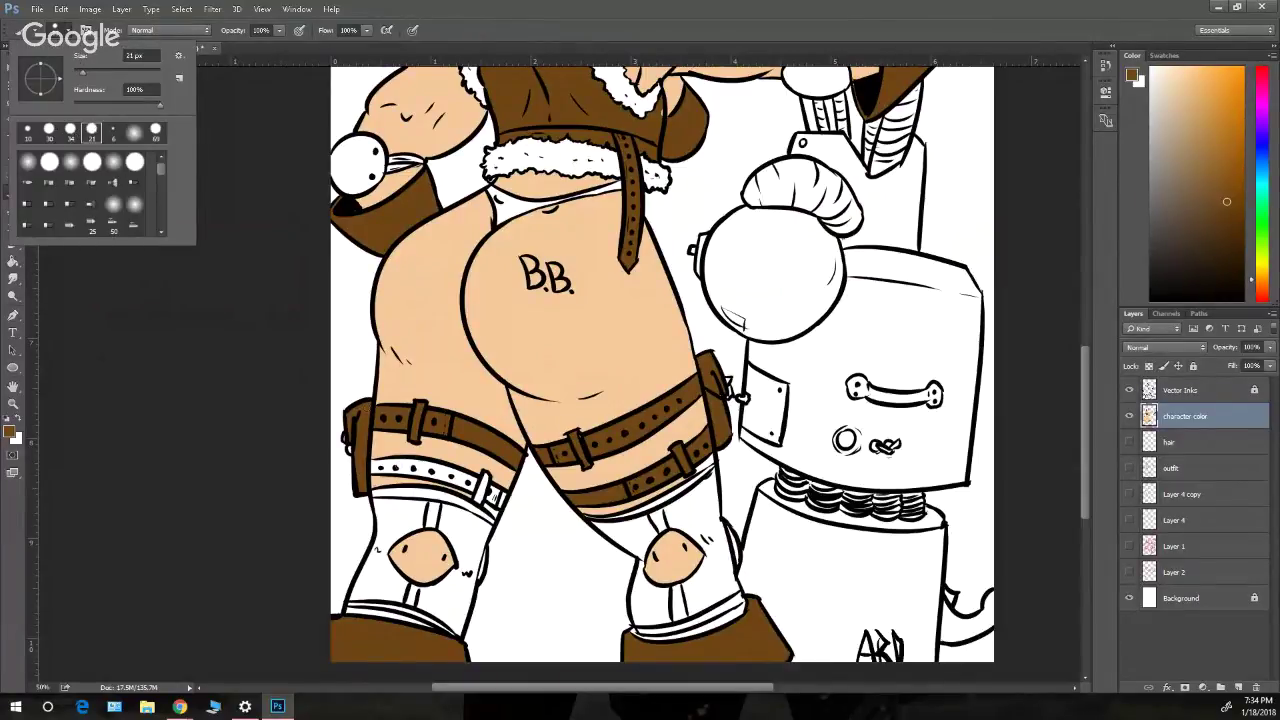
{"action": "left_click", "coordinate": [374, 468]}
{"action": "left_click_drag", "start_coordinate": [372, 467], "coordinate": [385, 468]}
{"action": "key", "text": "ctrl+z"}
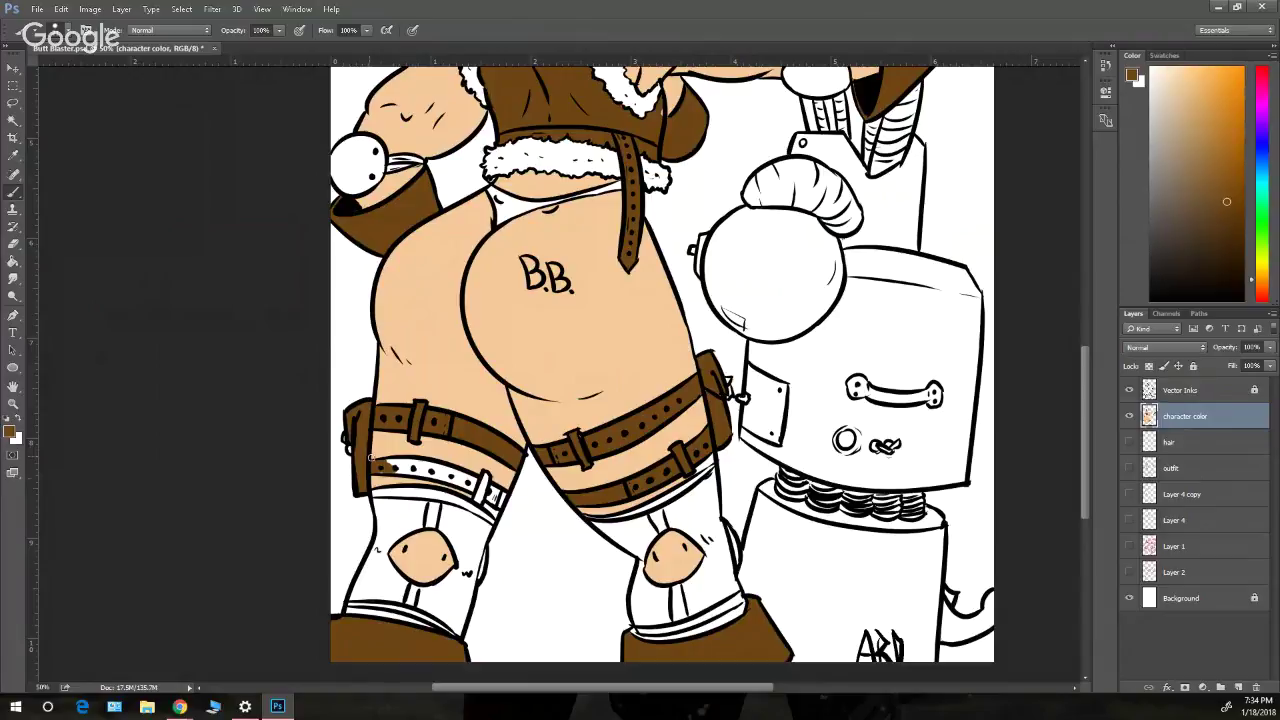
{"action": "mouse_move", "coordinate": [383, 469]}
{"action": "left_mouse_down"}
{"action": "mouse_move", "coordinate": [408, 458]}
{"action": "mouse_move", "coordinate": [378, 467]}
{"action": "mouse_move", "coordinate": [465, 482]}
{"action": "mouse_move", "coordinate": [470, 471]}
{"action": "mouse_move", "coordinate": [431, 475]}
{"action": "mouse_move", "coordinate": [484, 486]}
{"action": "left_mouse_up"}
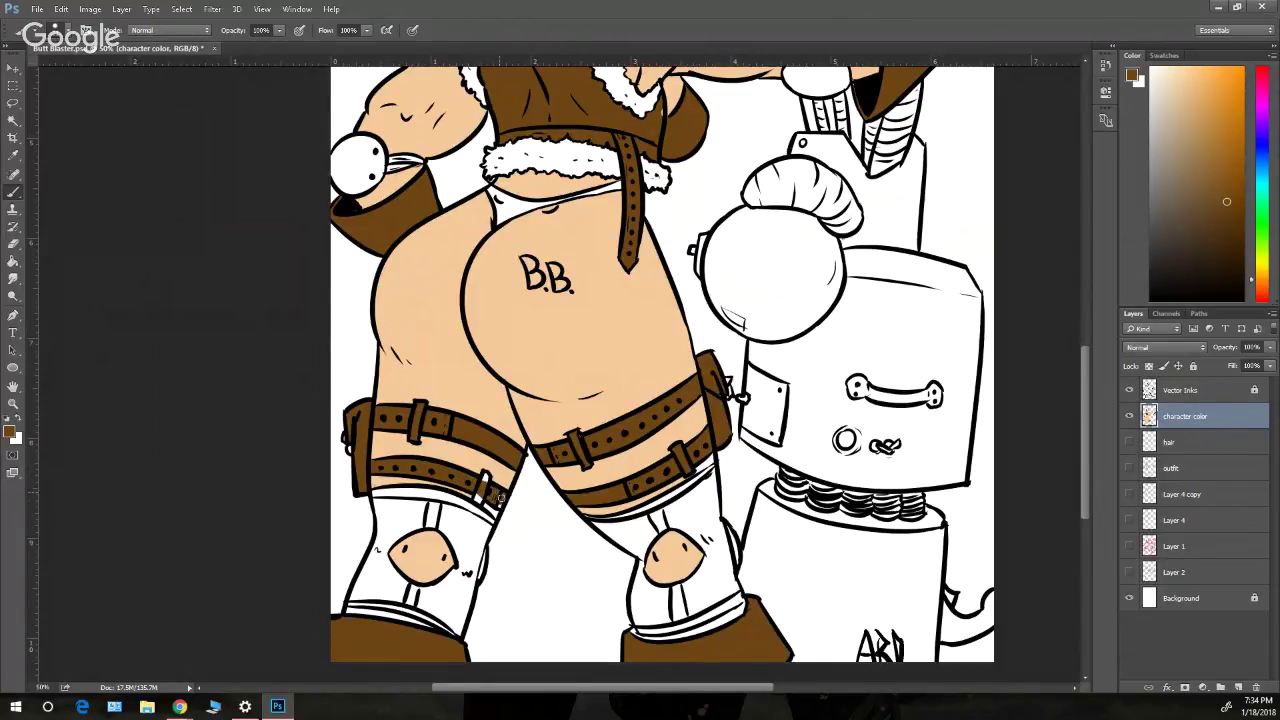
{"action": "mouse_move", "coordinate": [494, 491]}
{"action": "left_mouse_down"}
{"action": "mouse_move", "coordinate": [477, 502]}
{"action": "mouse_move", "coordinate": [487, 476]}
{"action": "left_mouse_up"}
- Touch up the lower strap around its buckle with the sampled peach skin tone and the outfit brown
{"action": "key", "text": "alt"}
{"action": "left_click", "coordinate": [614, 350], "text": "alt"}
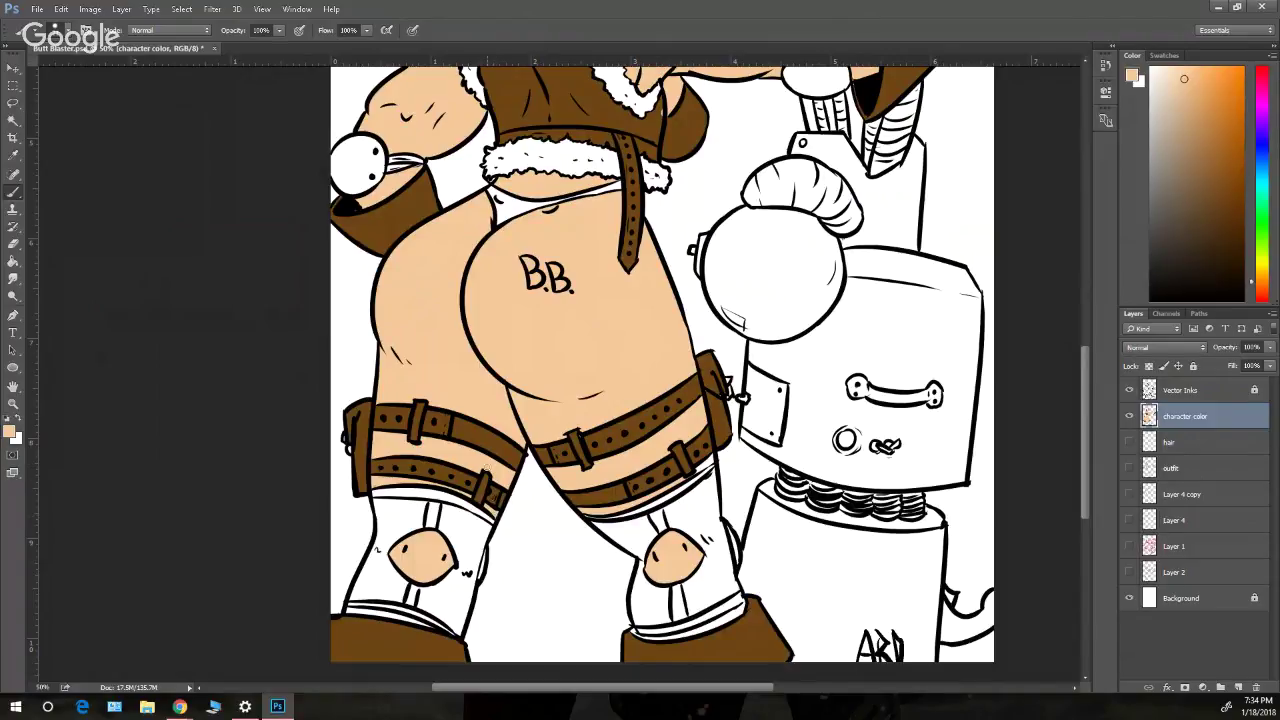
{"action": "left_click_drag", "start_coordinate": [478, 486], "coordinate": [481, 497]}
{"action": "left_click", "coordinate": [482, 472], "text": "alt"}
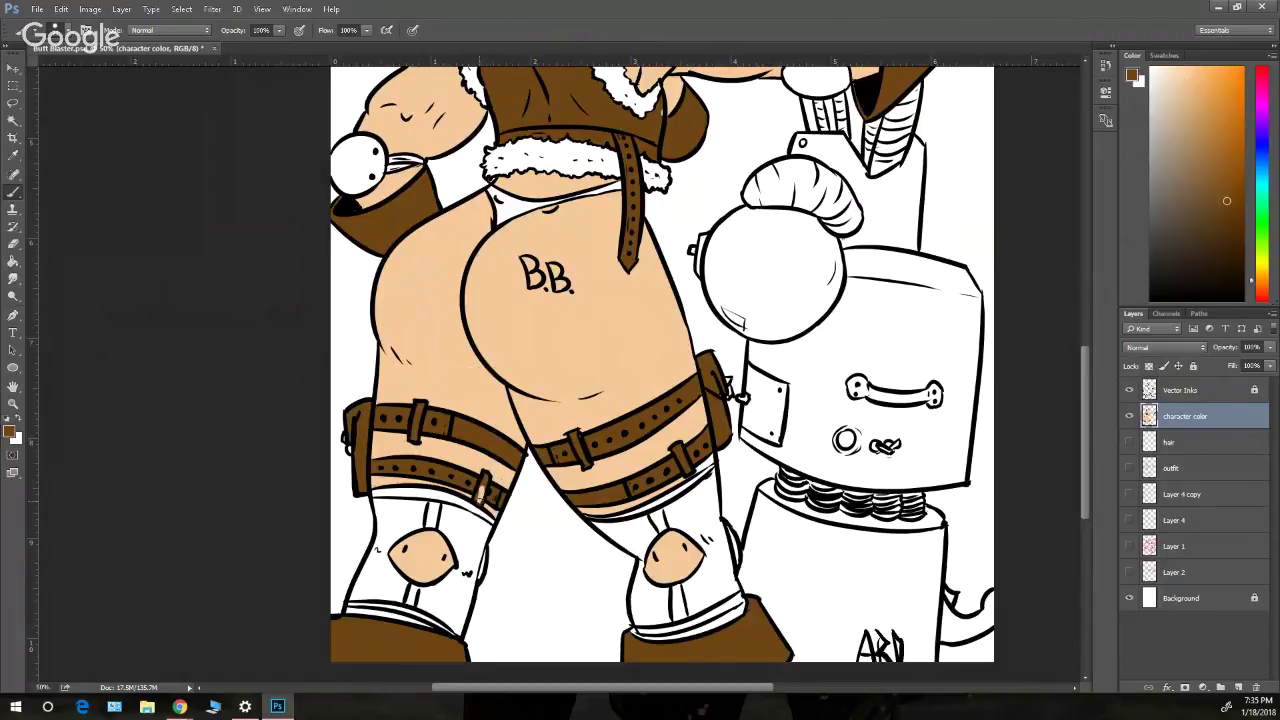
{"action": "left_click", "coordinate": [483, 483]}
{"action": "scroll", "coordinate": [1087, 415], "scroll_direction": "up", "scroll_amount": 4}
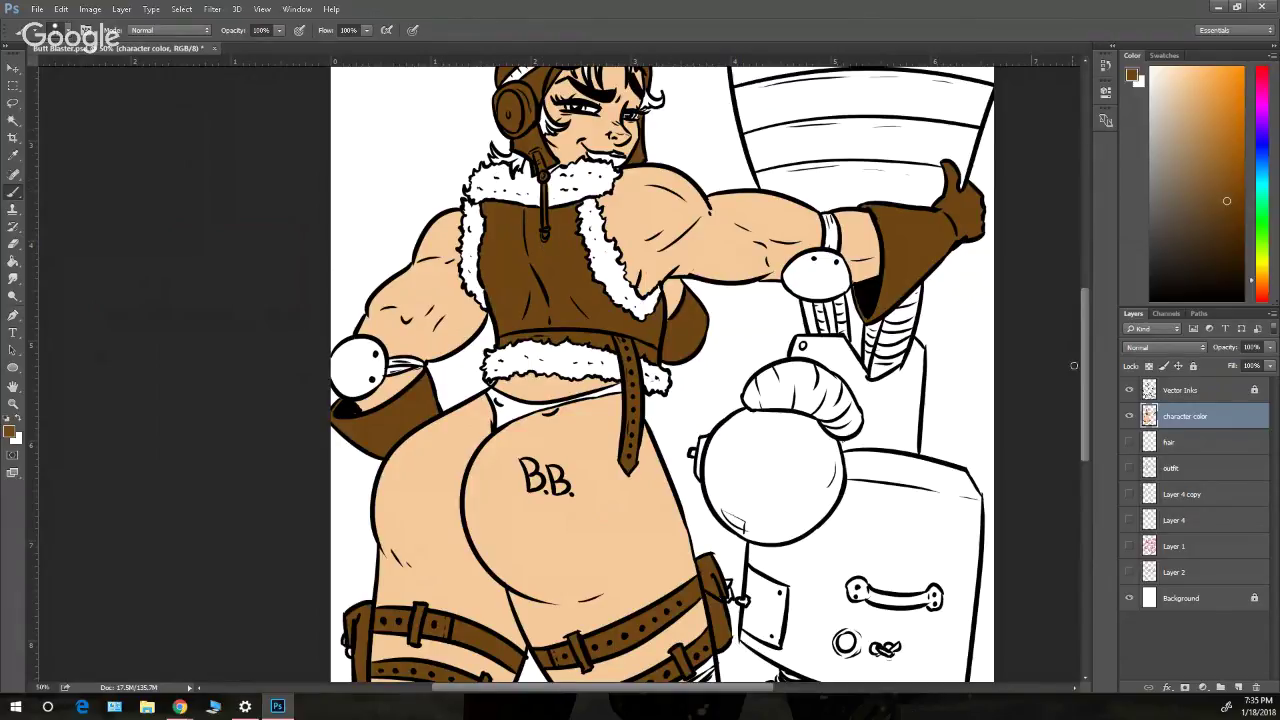
- Select both round elbow pads and the underwear on the Vector Inks layer with the Magic Wand
{"action": "left_click_drag", "start_coordinate": [1083, 361], "coordinate": [1080, 327]}
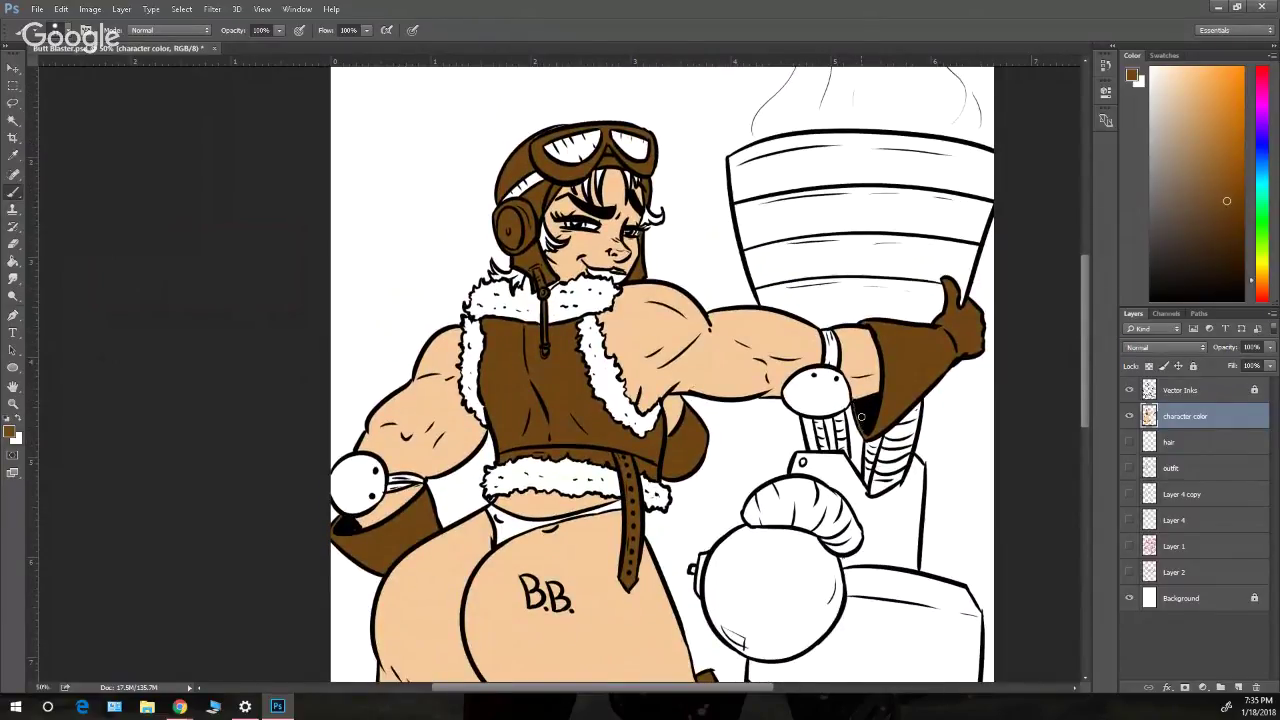
{"action": "left_click", "coordinate": [13, 120]}
{"action": "left_click", "coordinate": [1178, 394]}
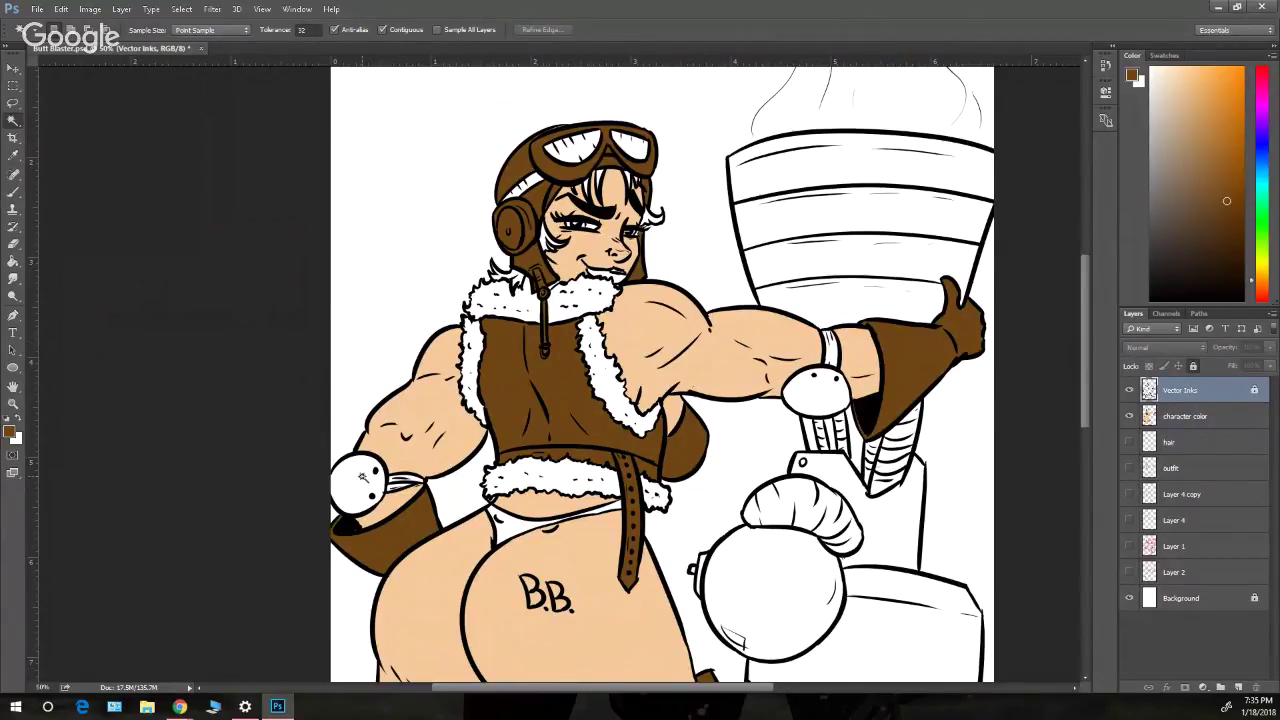
{"action": "left_click", "coordinate": [363, 482]}
{"action": "left_click", "coordinate": [519, 534], "text": "shift"}
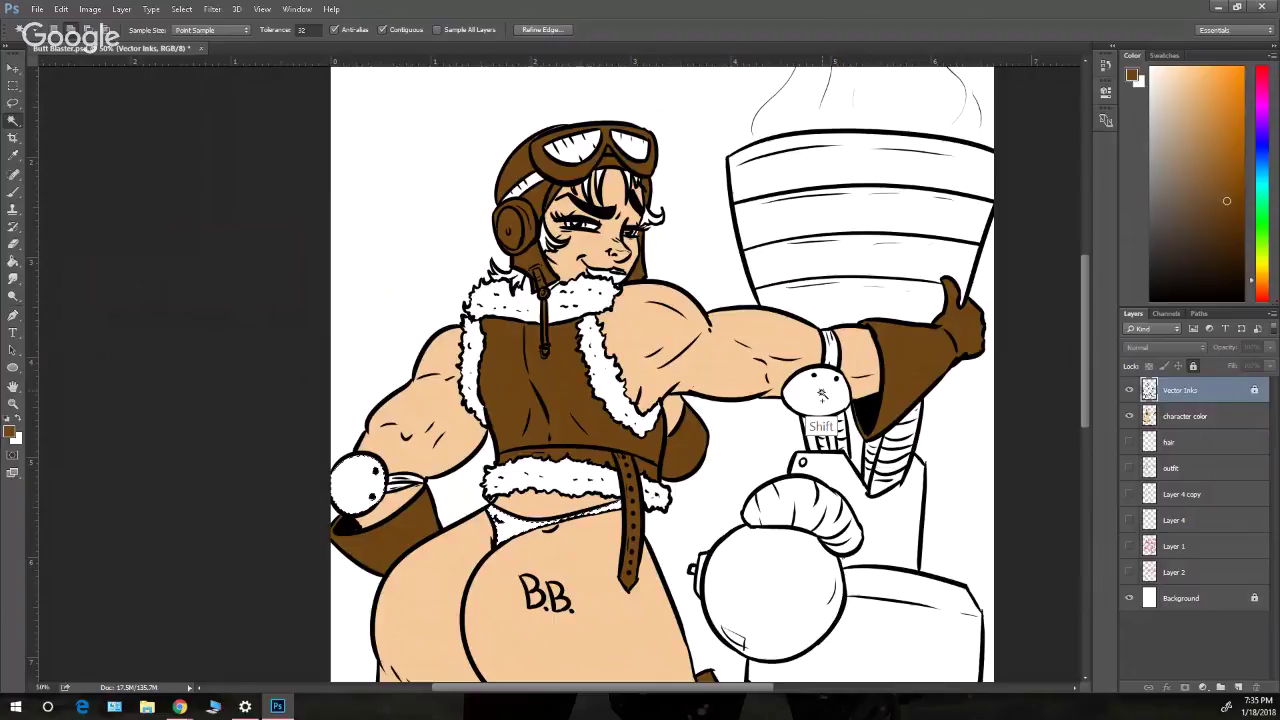
{"action": "scroll", "coordinate": [800, 420], "scroll_direction": "down", "scroll_amount": 5}
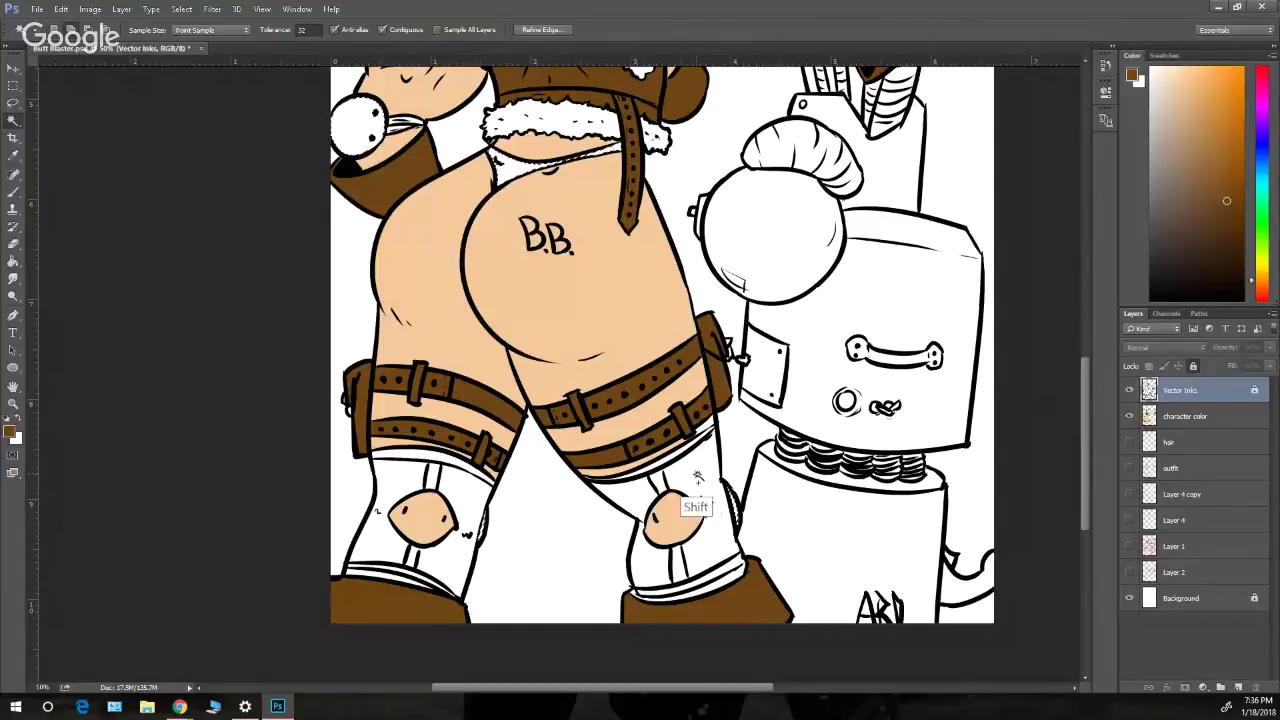
{"action": "left_click_drag", "start_coordinate": [1088, 437], "coordinate": [1077, 356]}
- Expand the selection, fill the elbow pads and underwear with dark gray on the character color layer, and deselect
{"action": "left_click", "coordinate": [182, 10]}
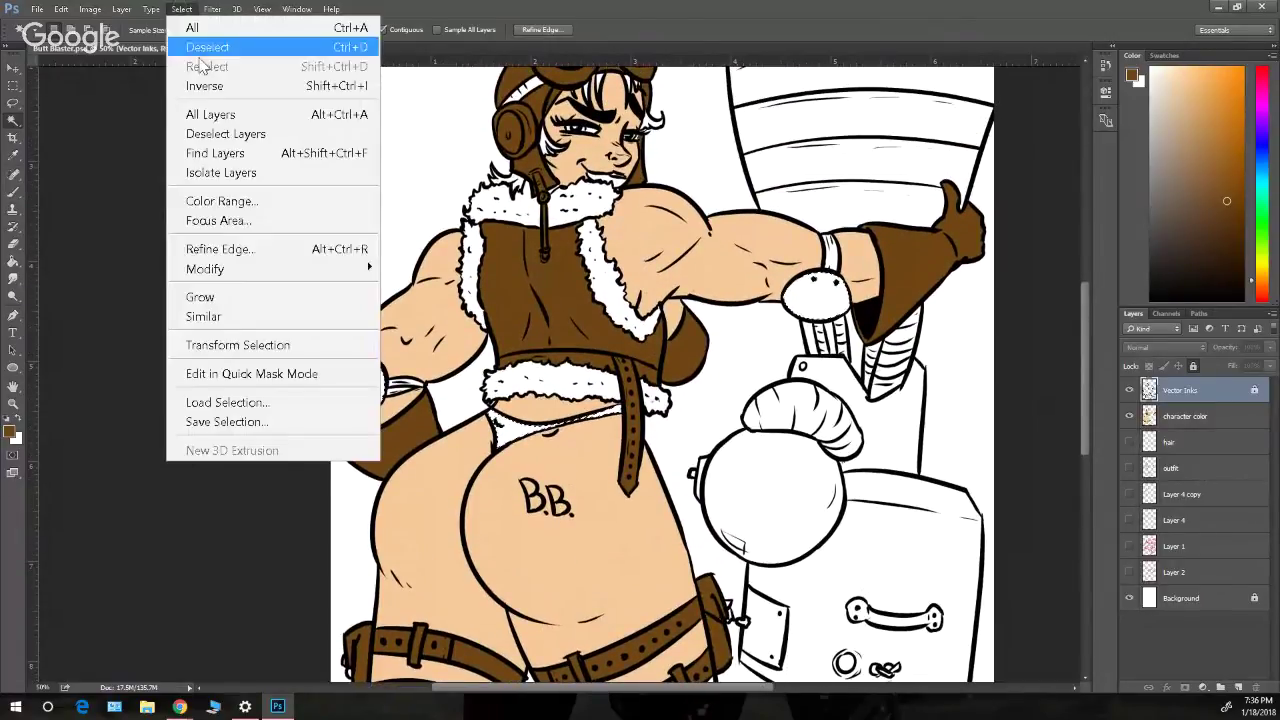
{"action": "mouse_move", "coordinate": [230, 270]}
{"action": "left_click", "coordinate": [114, 304]}
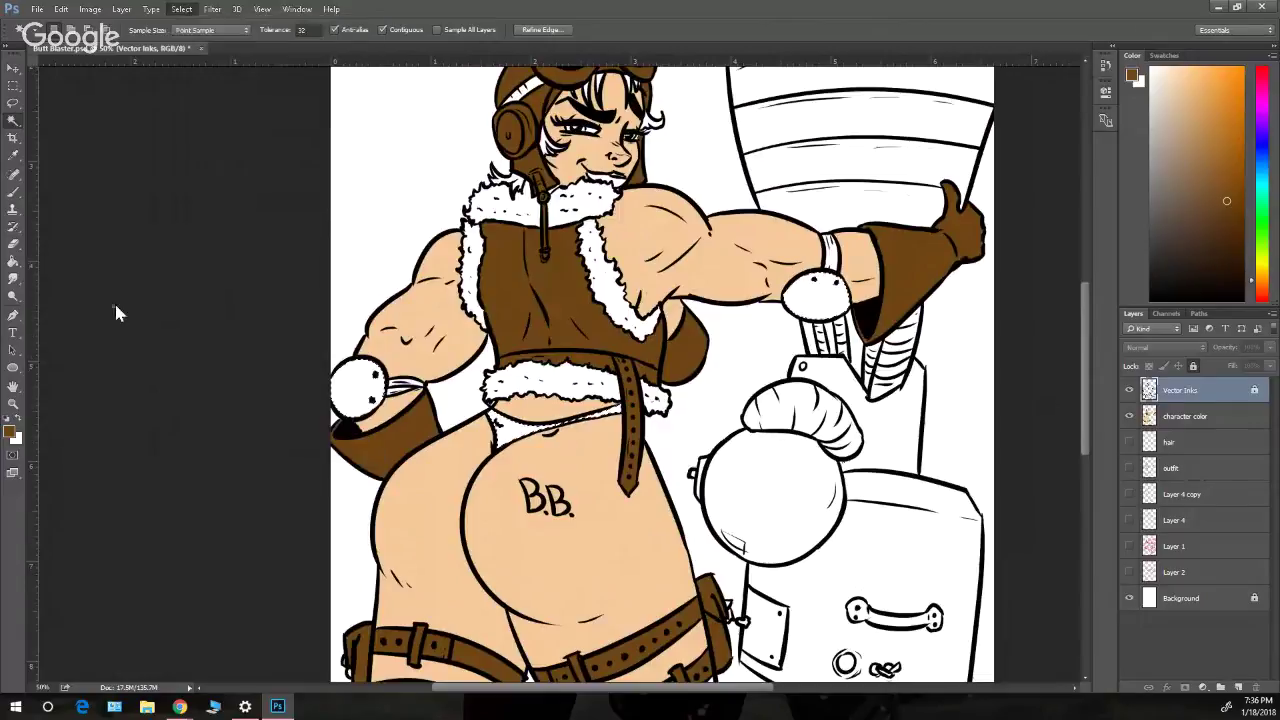
{"action": "left_click", "coordinate": [264, 246]}
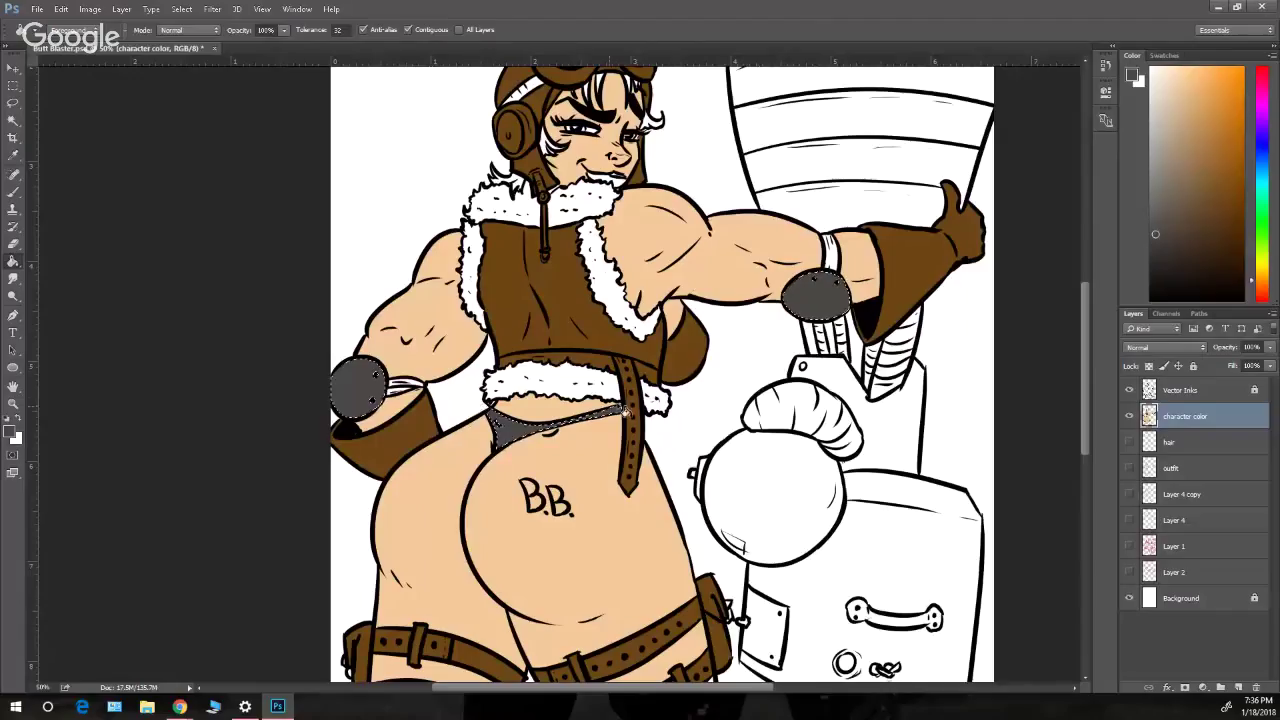
{"action": "mouse_move", "coordinate": [1088, 325]}
{"action": "left_mouse_down"}
{"action": "mouse_move", "coordinate": [1086, 364]}
{"action": "mouse_move", "coordinate": [1113, 373]}
{"action": "mouse_move", "coordinate": [1085, 390]}
{"action": "mouse_move", "coordinate": [1094, 349]}
{"action": "mouse_move", "coordinate": [1066, 294]}
{"action": "left_mouse_up"}
{"action": "key", "text": "ctrl+d"}
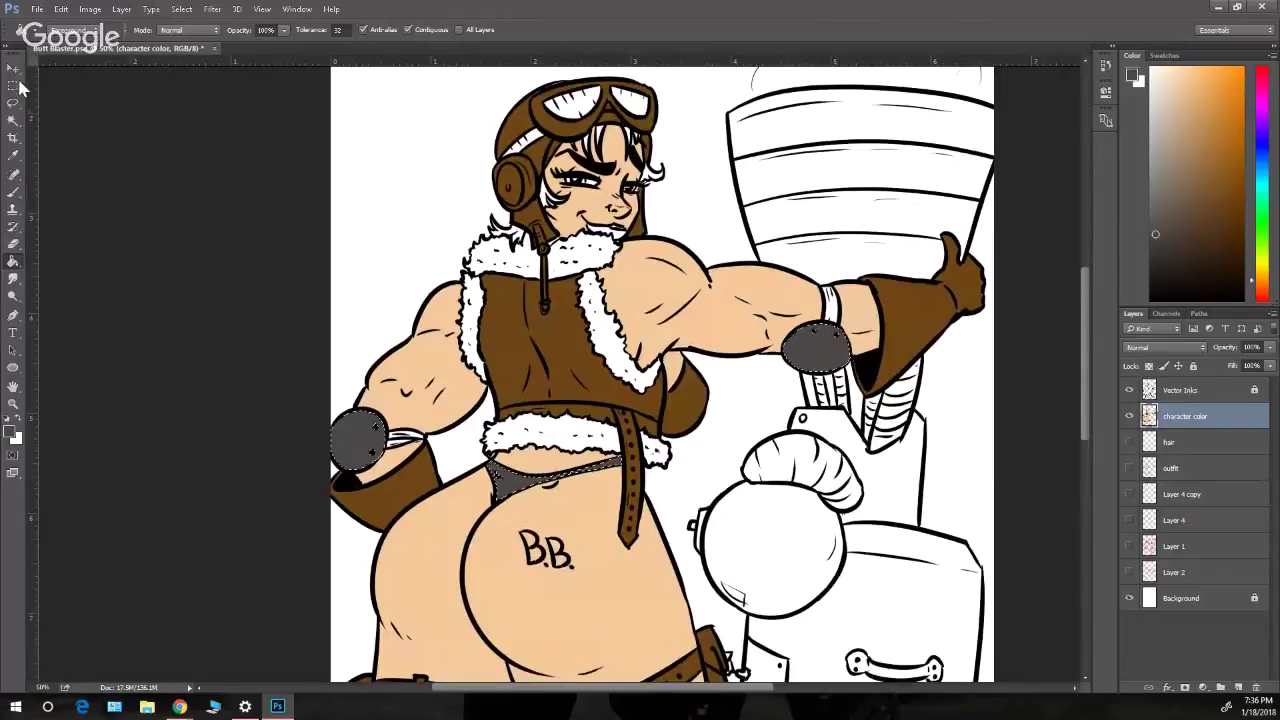
{"action": "key", "text": "m"}
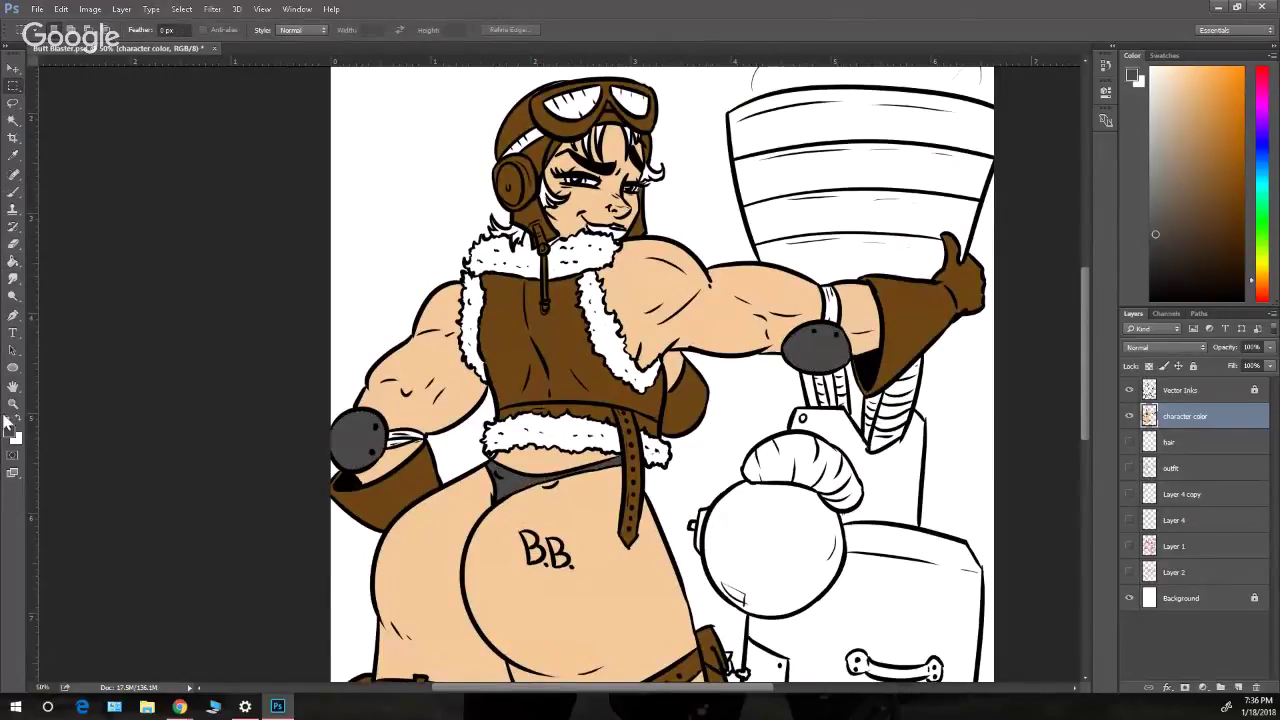
- Unlock the Vector Inks layer and ink a short black stroke where the chin strap meets the fur collar, using a 6 px brush
{"action": "left_click", "coordinate": [24, 419]}
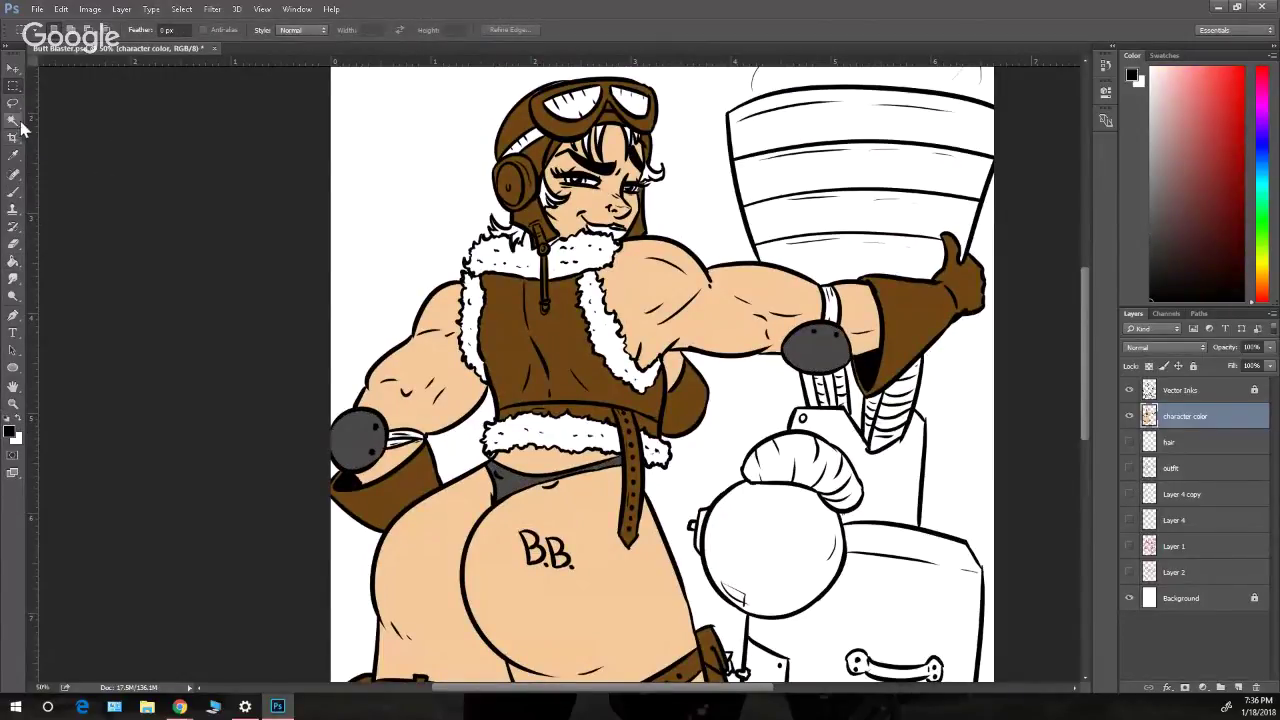
{"action": "left_click", "coordinate": [15, 192]}
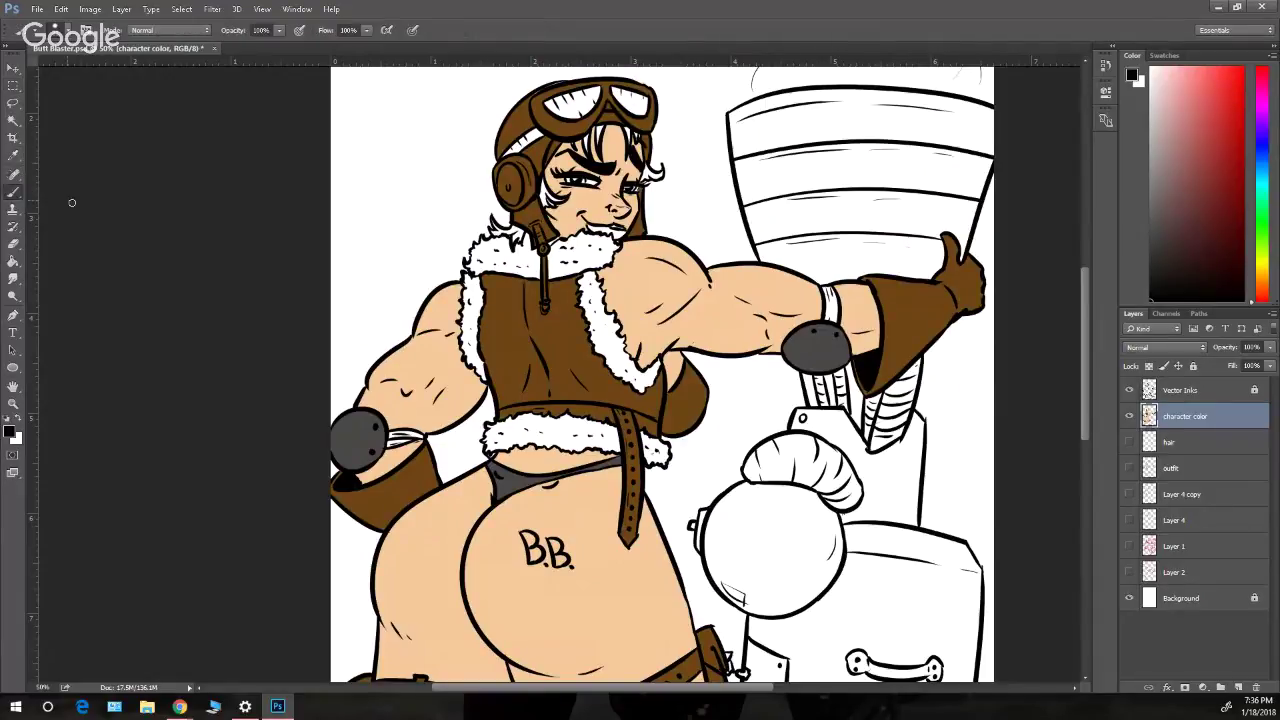
{"action": "left_click", "coordinate": [1200, 392]}
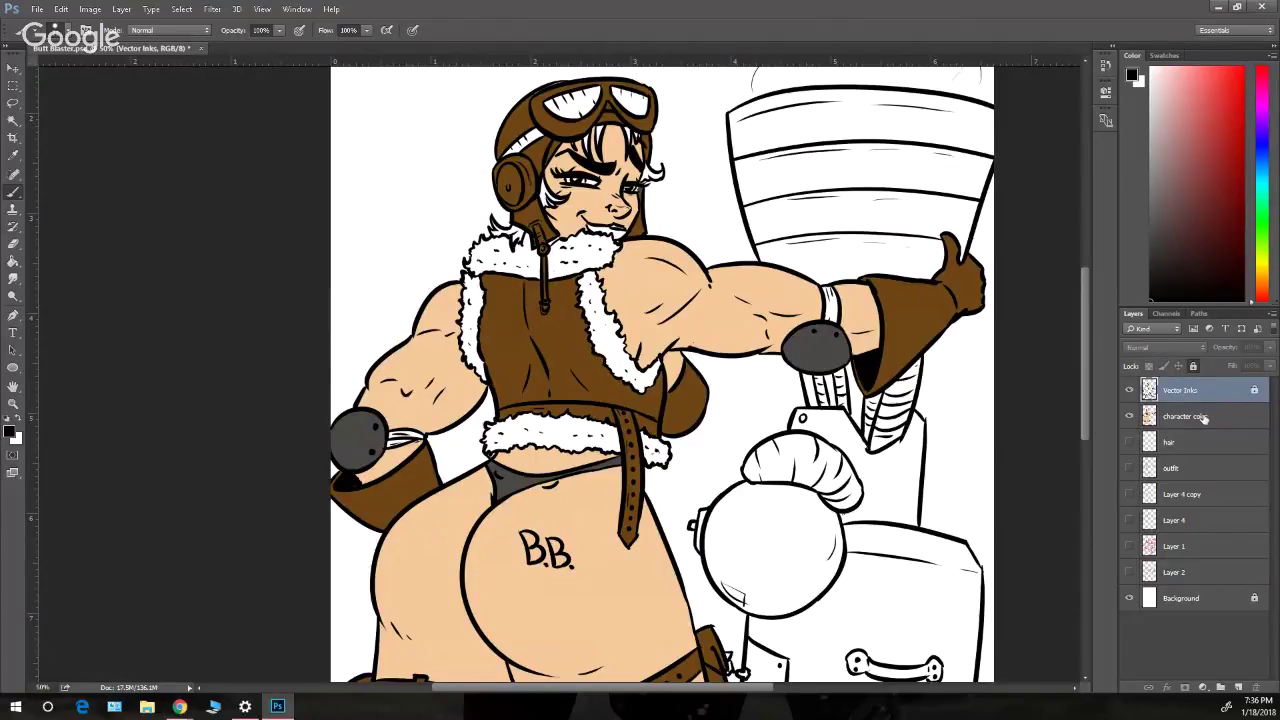
{"action": "left_click_drag", "start_coordinate": [1084, 371], "coordinate": [1087, 354]}
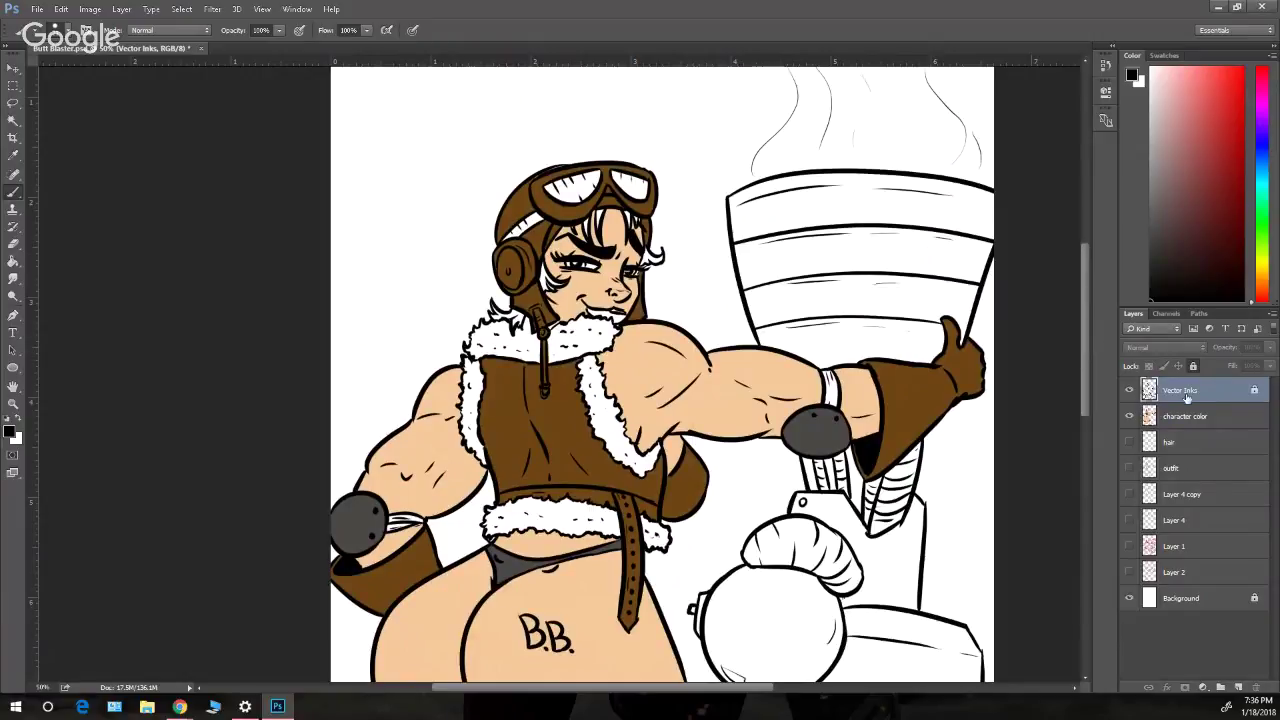
{"action": "left_click", "coordinate": [1193, 366]}
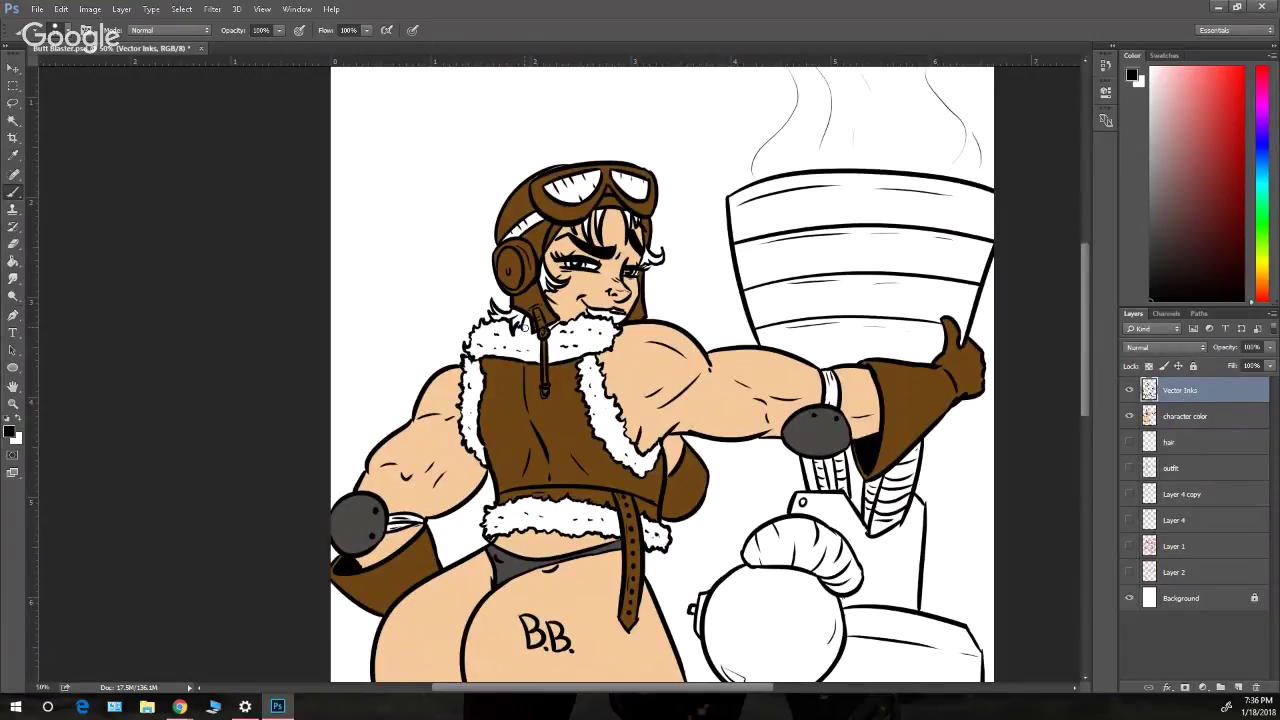
{"action": "left_click", "coordinate": [66, 30]}
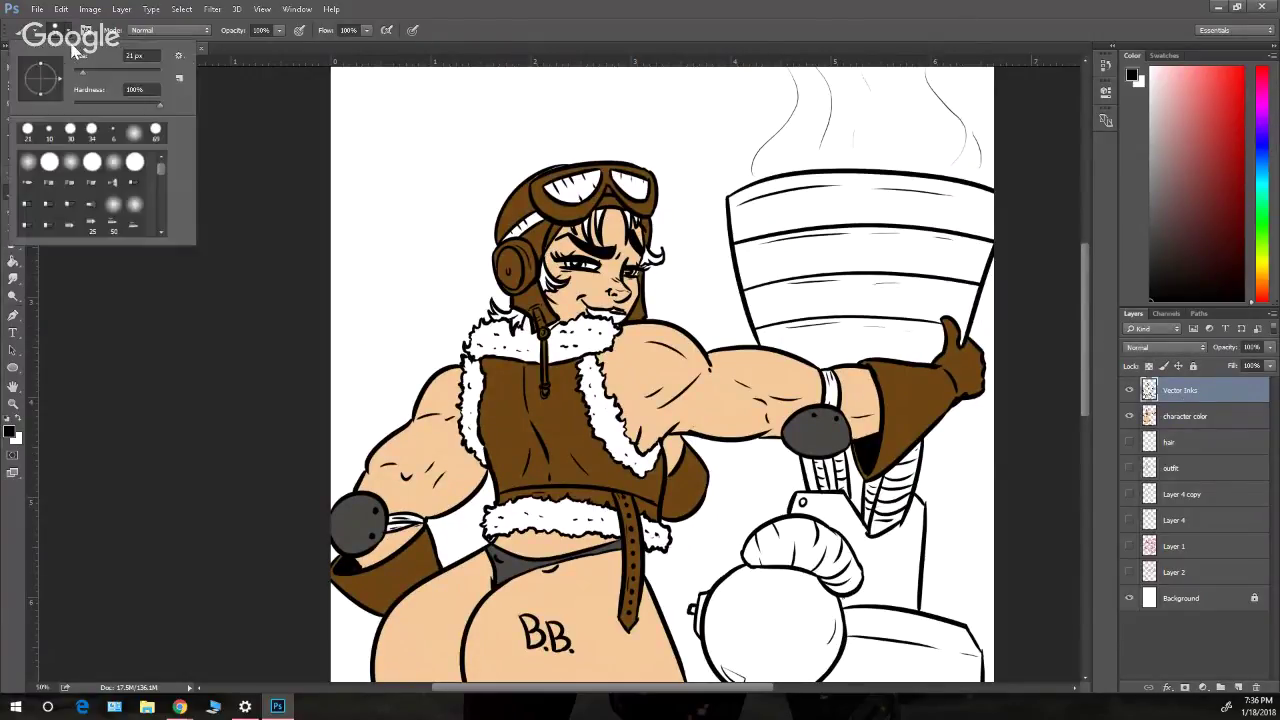
{"action": "left_click", "coordinate": [112, 130]}
{"action": "key", "text": "Return"}
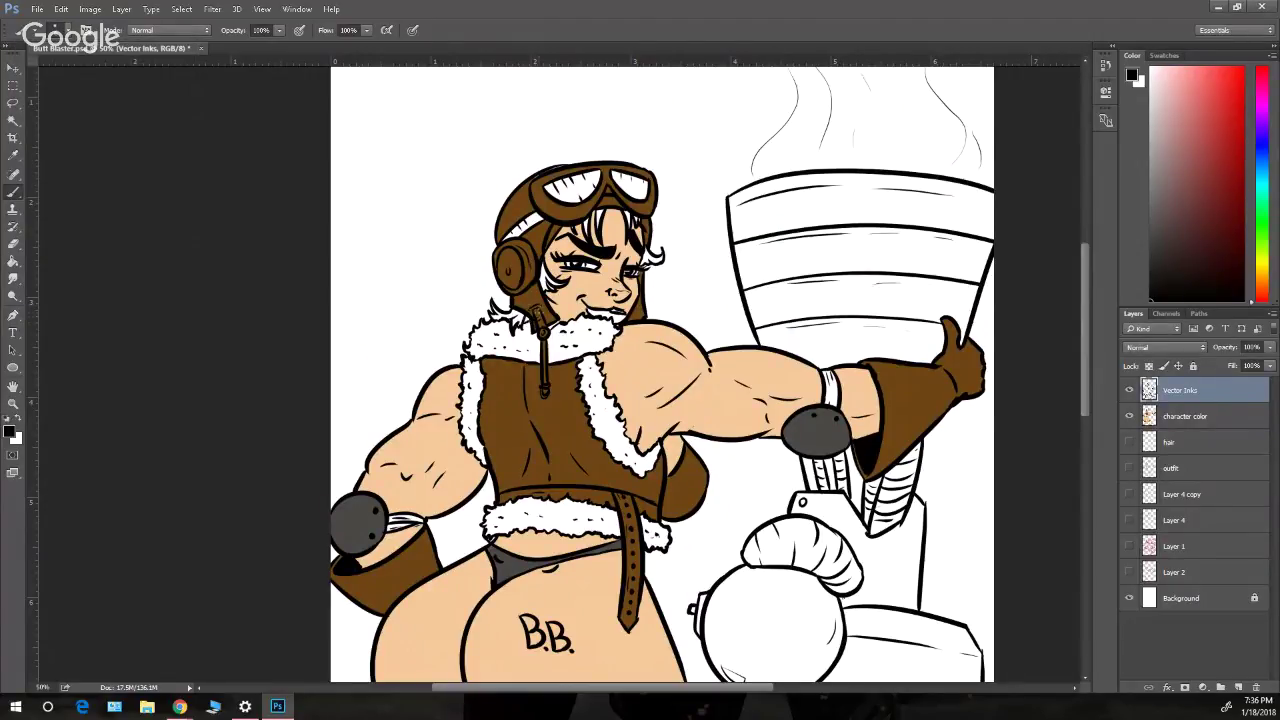
{"action": "left_click_drag", "start_coordinate": [545, 330], "coordinate": [560, 322]}
- Choose a tan foreground color, relock the Vector Inks layer, and select the vest's fur collar and waist trim with the Magic Wand
{"action": "left_click_drag", "start_coordinate": [1086, 350], "coordinate": [1090, 390]}
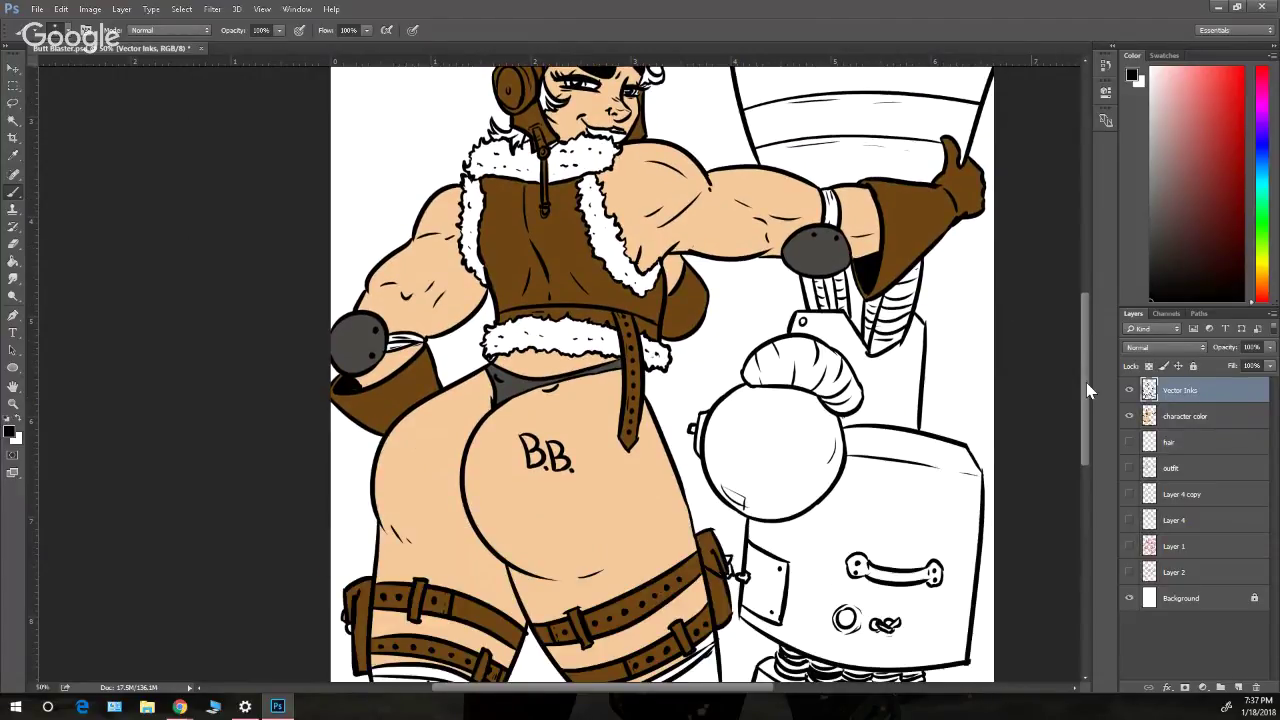
{"action": "scroll", "coordinate": [1089, 390], "scroll_direction": "up", "scroll_amount": 3}
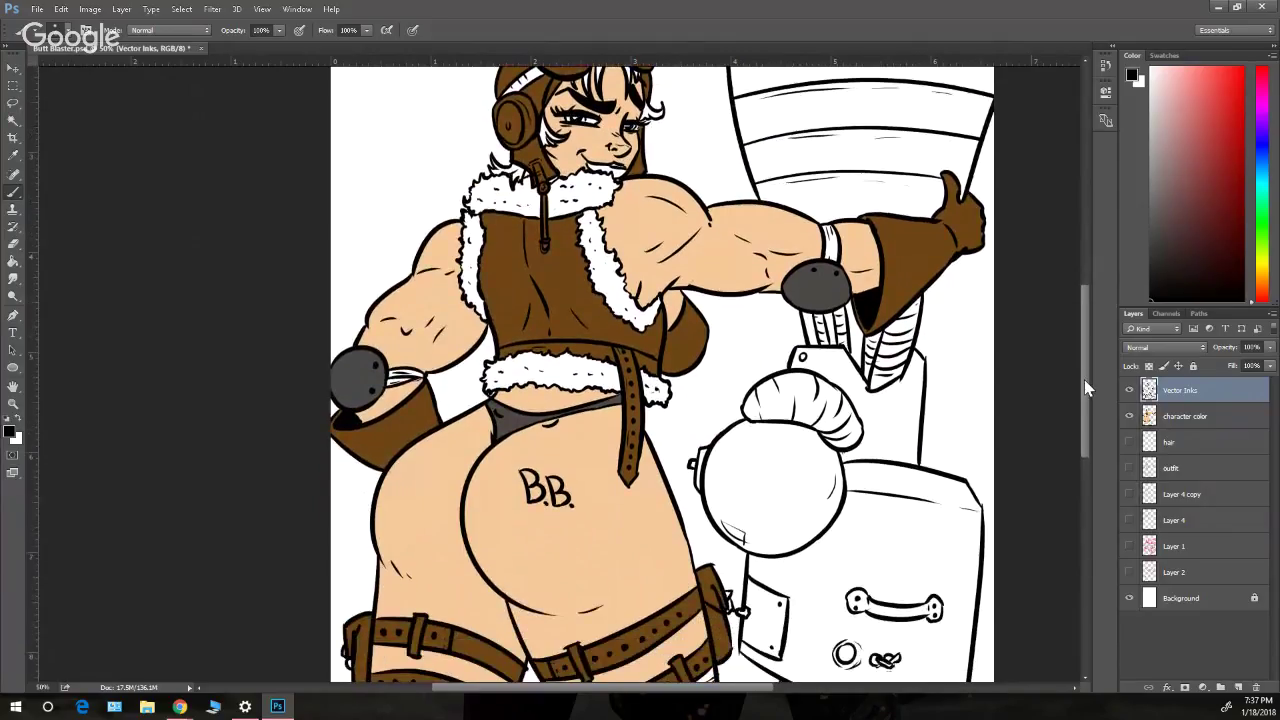
{"action": "scroll", "coordinate": [1084, 379], "scroll_direction": "up", "scroll_amount": 3}
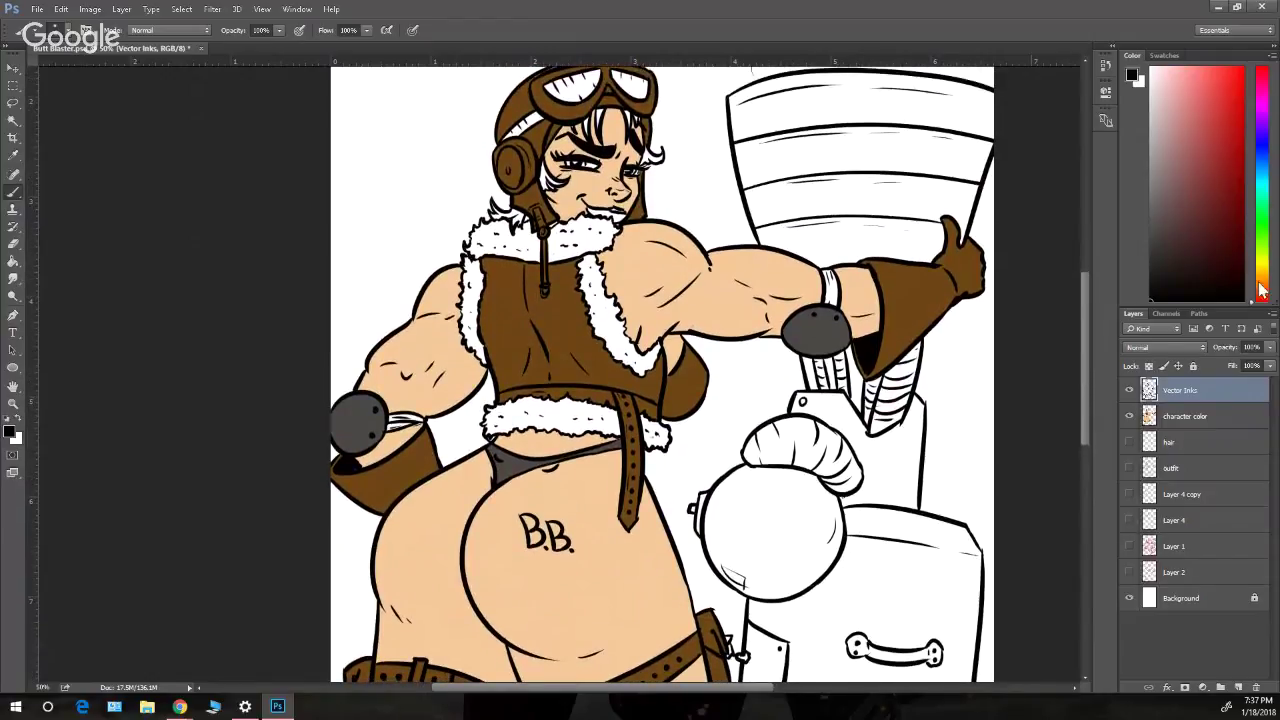
{"action": "left_click_drag", "start_coordinate": [1262, 290], "coordinate": [1263, 282]}
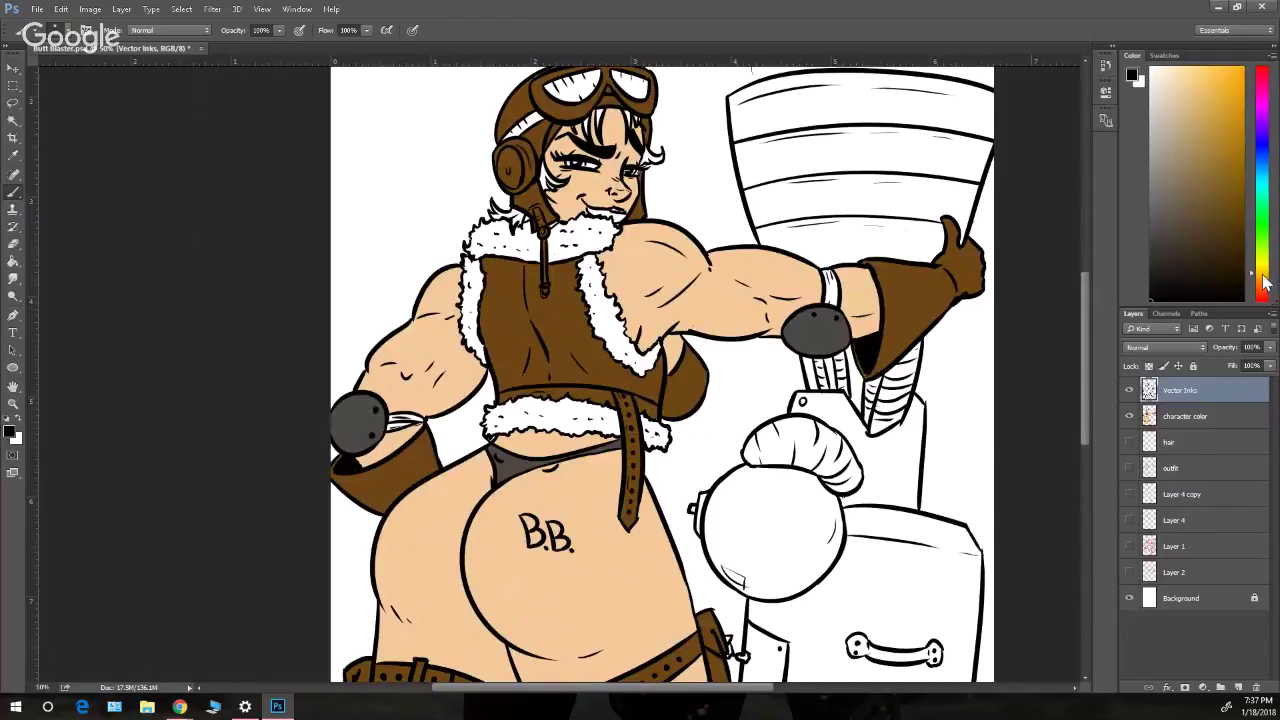
{"action": "left_click_drag", "start_coordinate": [1184, 98], "coordinate": [1207, 114]}
{"action": "left_click", "coordinate": [13, 120]}
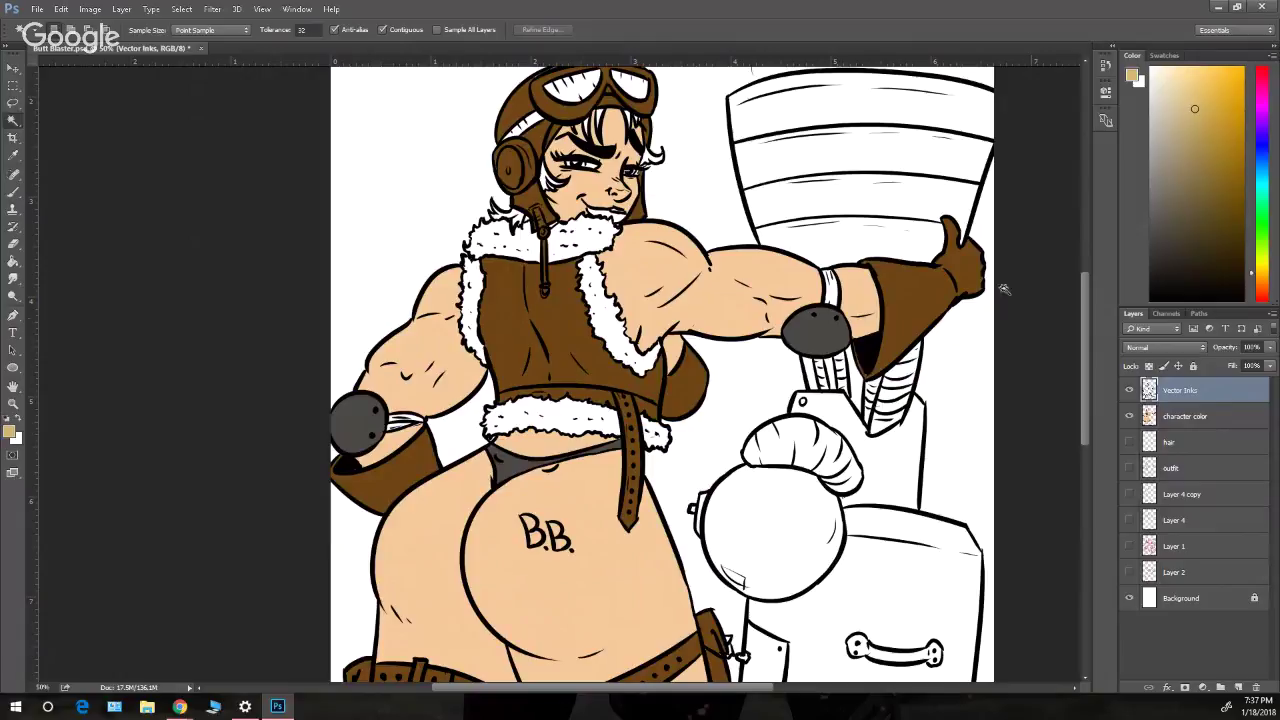
{"action": "left_click", "coordinate": [1193, 366]}
{"action": "left_click", "coordinate": [590, 228]}
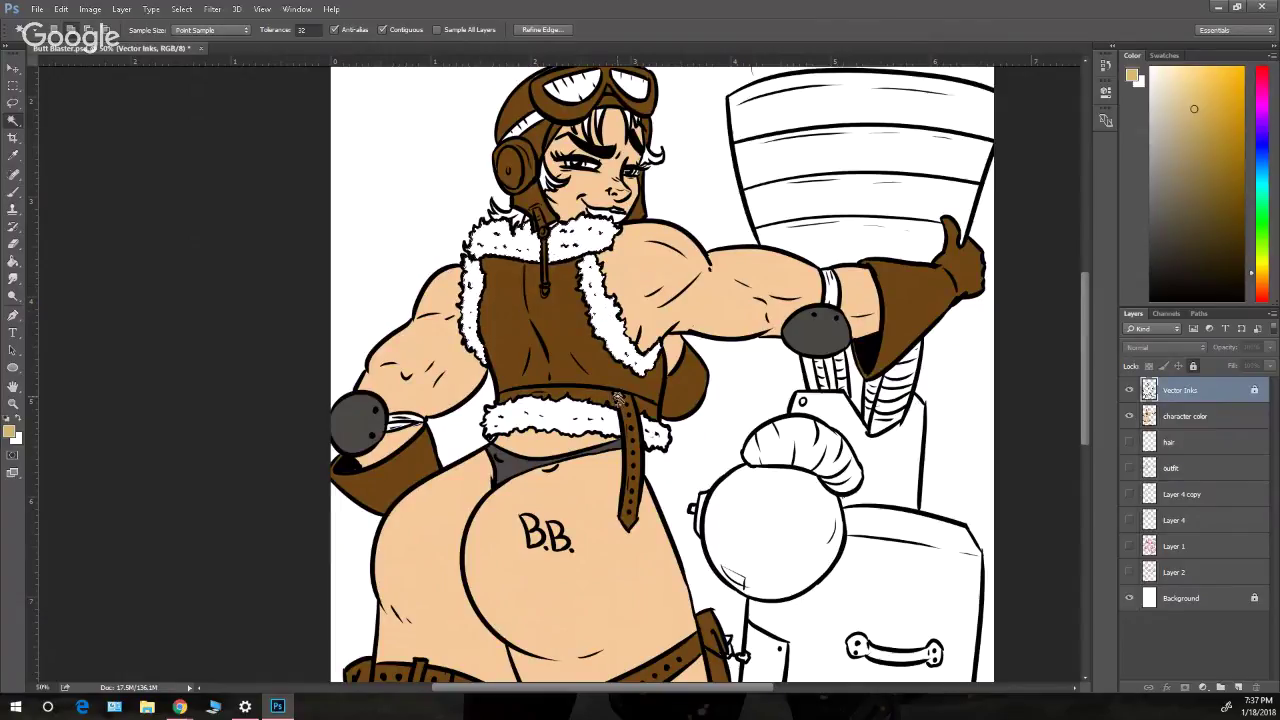
{"action": "left_click", "coordinate": [585, 418]}
{"action": "left_click", "coordinate": [657, 426]}
- Expand the fur trim selection and fill it with tan on the character color layer
{"action": "scroll", "coordinate": [656, 430], "scroll_direction": "down", "scroll_amount": 3}
{"action": "scroll", "coordinate": [687, 393], "scroll_direction": "down", "scroll_amount": 2}
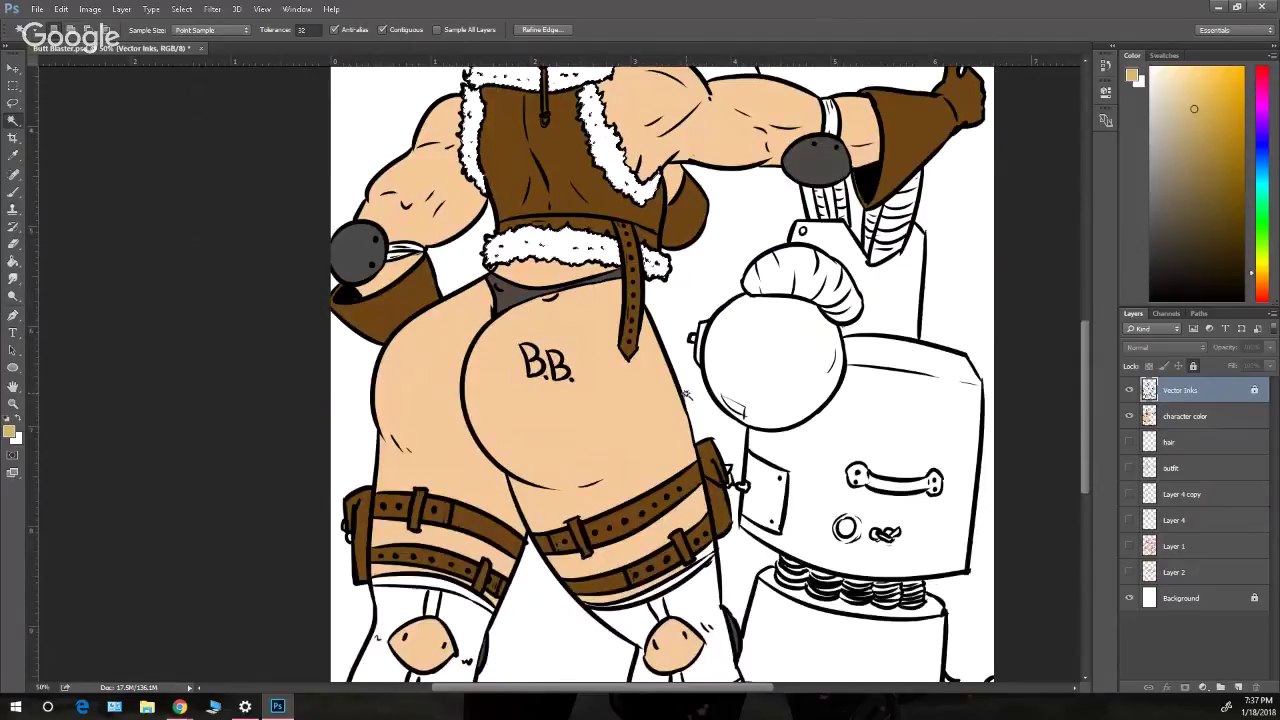
{"action": "scroll", "coordinate": [686, 391], "scroll_direction": "up", "scroll_amount": 10}
{"action": "scroll", "coordinate": [677, 391], "scroll_direction": "down", "scroll_amount": 3}
{"action": "scroll", "coordinate": [656, 365], "scroll_direction": "down", "scroll_amount": 5}
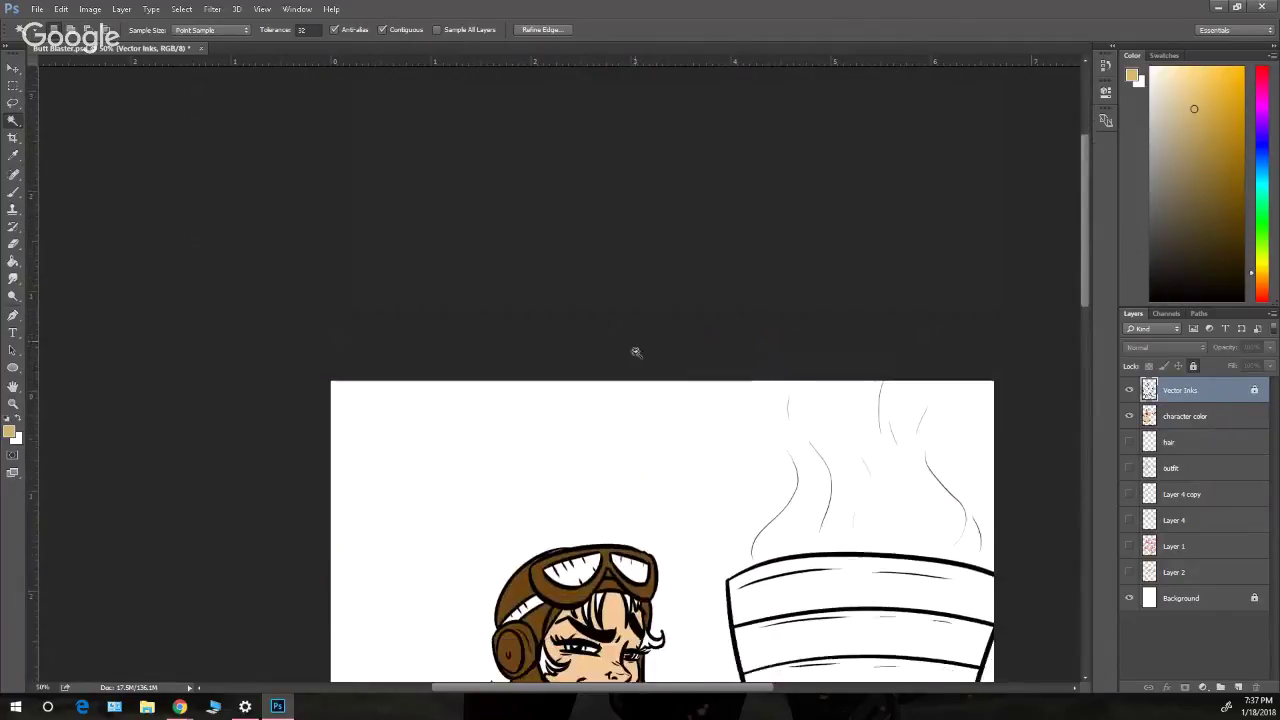
{"action": "scroll", "coordinate": [656, 380], "scroll_direction": "down", "scroll_amount": 4}
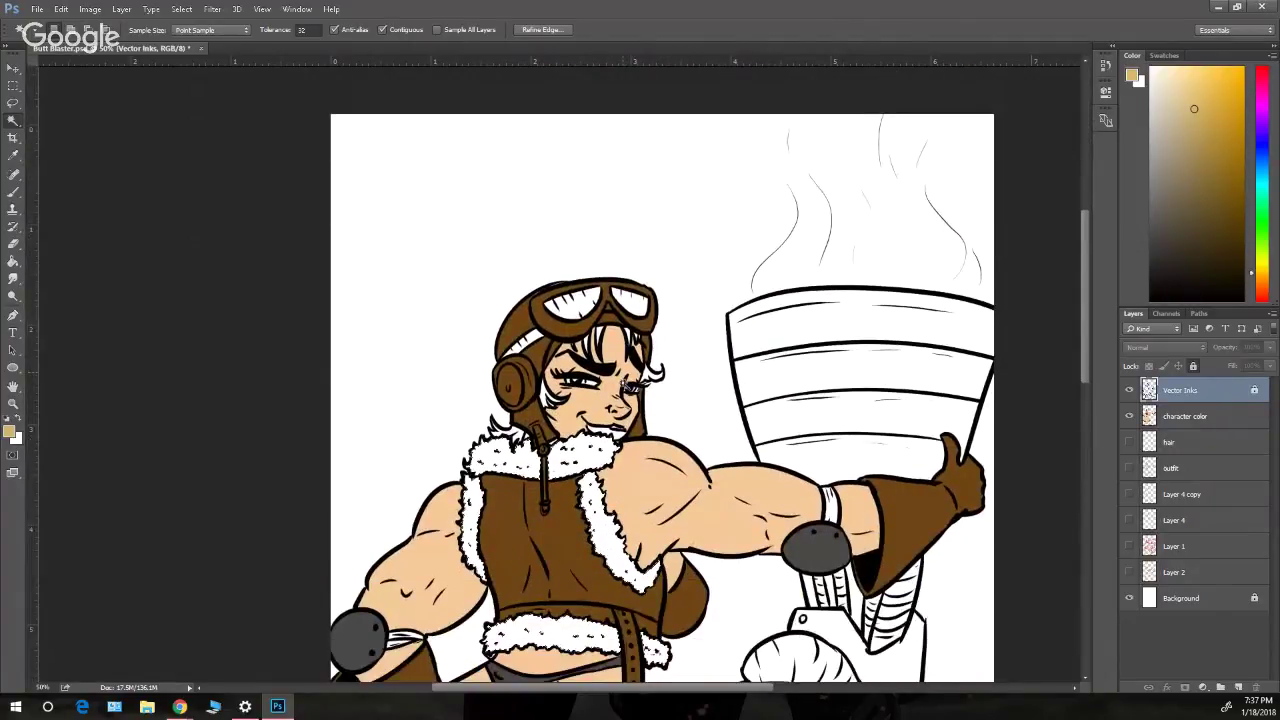
{"action": "left_click", "coordinate": [181, 9]}
{"action": "mouse_move", "coordinate": [226, 269]}
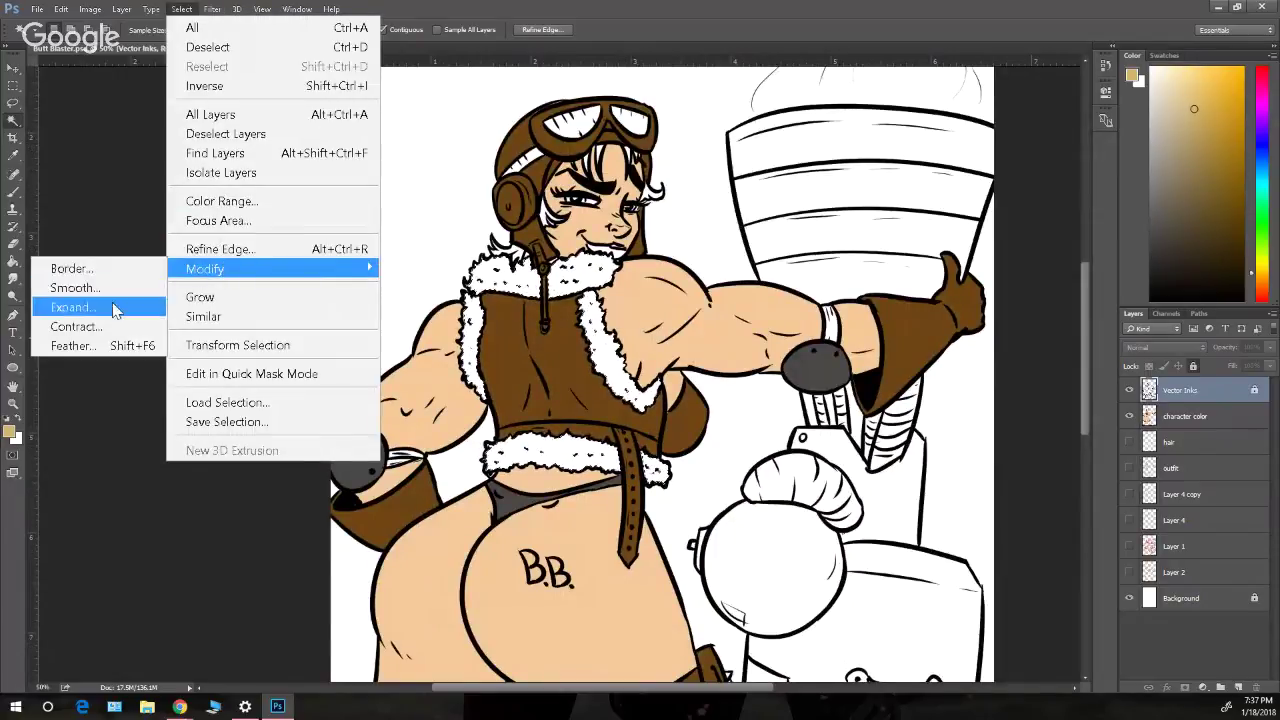
{"action": "left_click", "coordinate": [75, 307]}
{"action": "left_click", "coordinate": [264, 267]}
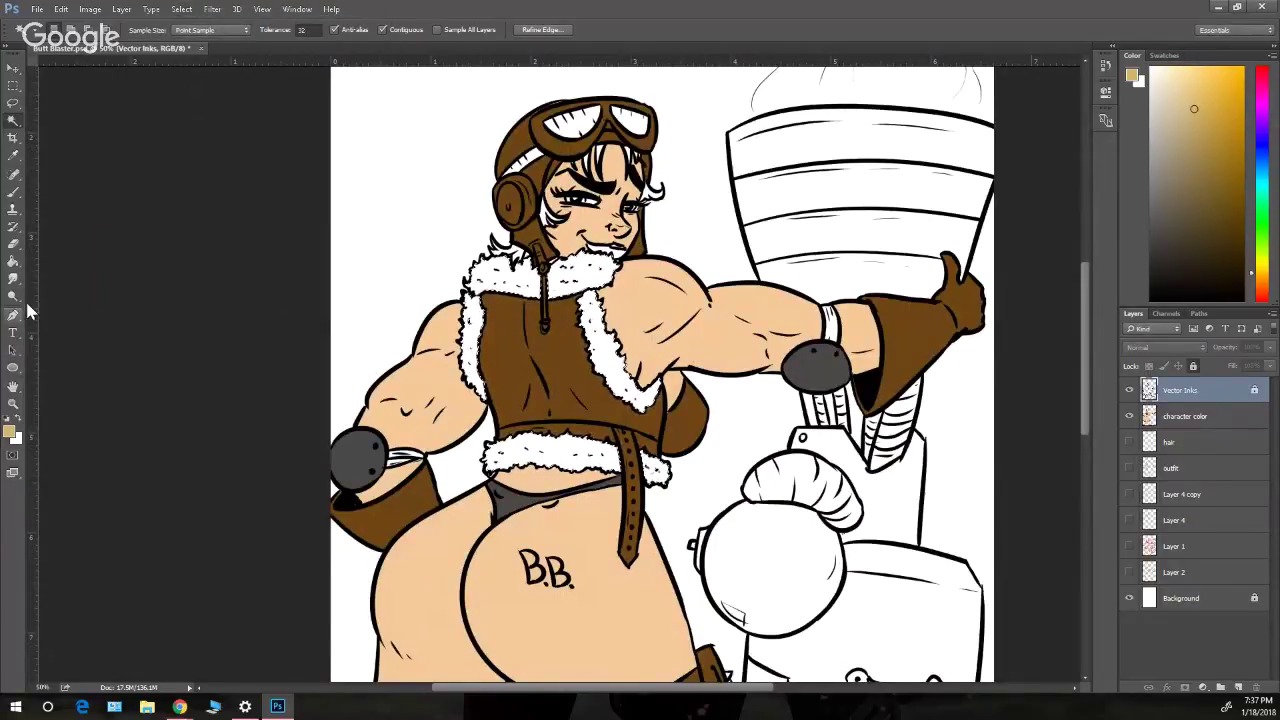
{"action": "left_click", "coordinate": [13, 261]}
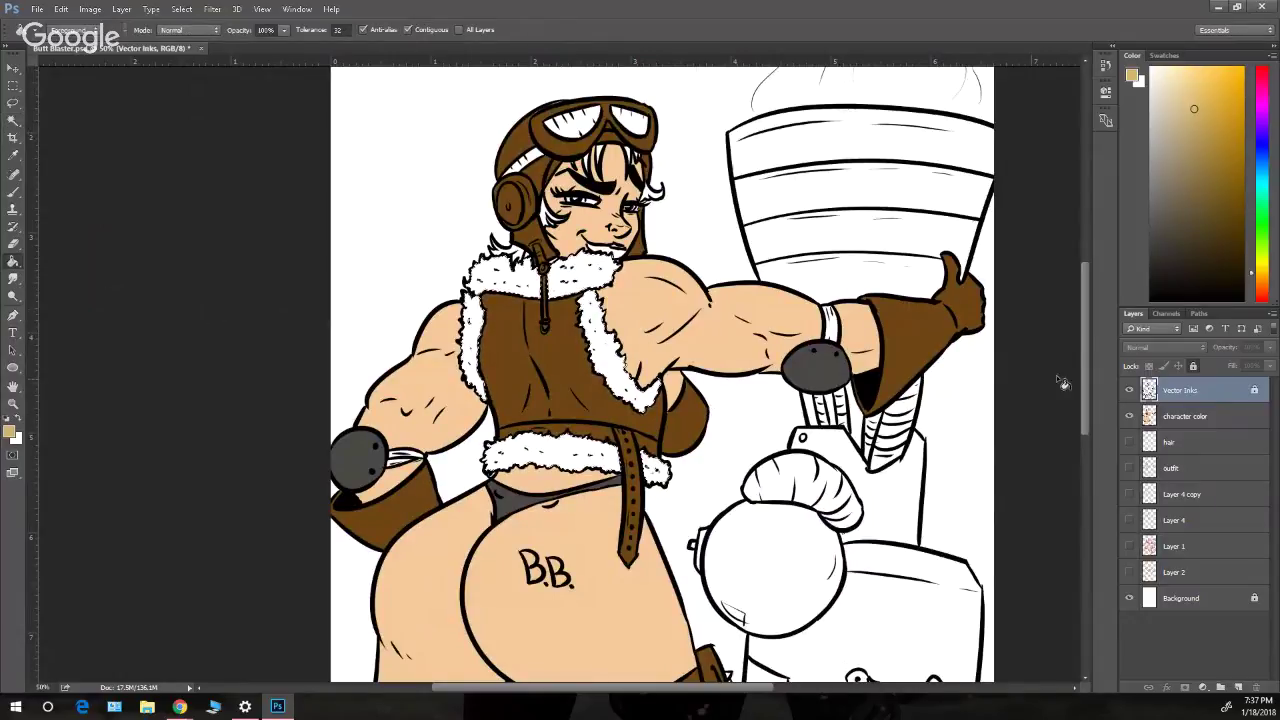
{"action": "left_click", "coordinate": [1228, 420]}
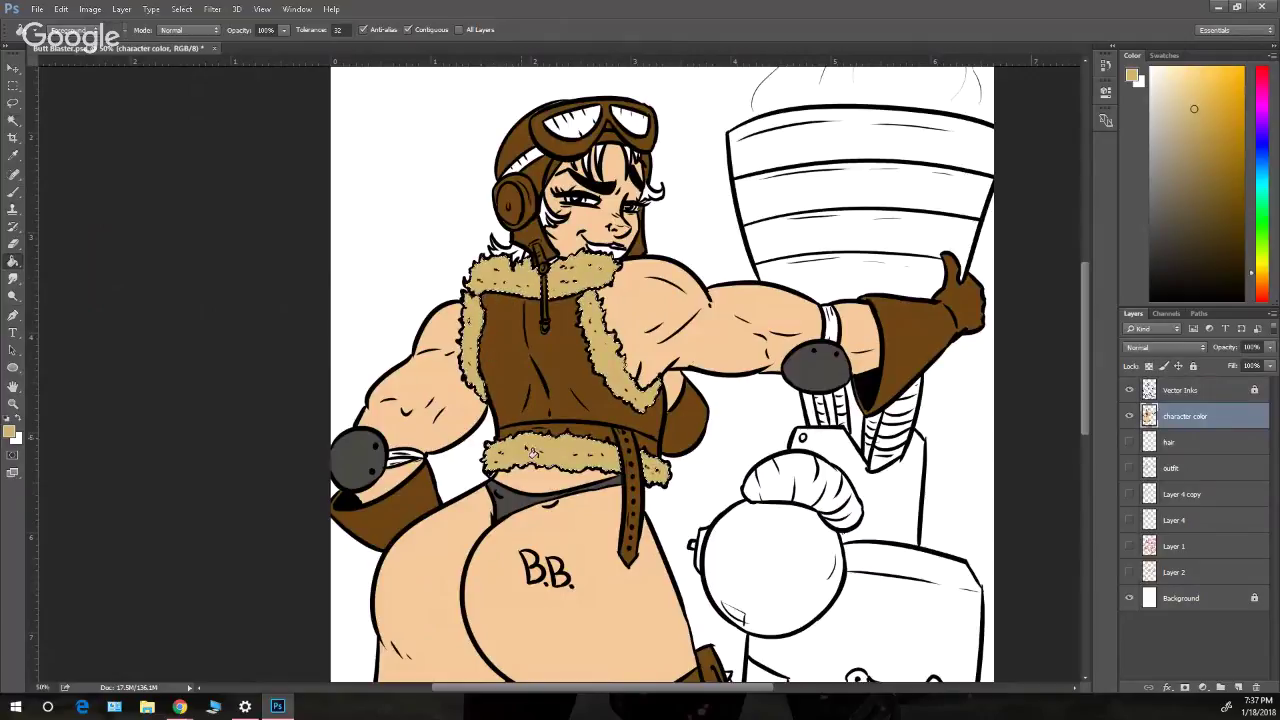
{"action": "scroll", "coordinate": [607, 403], "scroll_direction": "down", "scroll_amount": 2}
{"action": "key", "text": "z"}
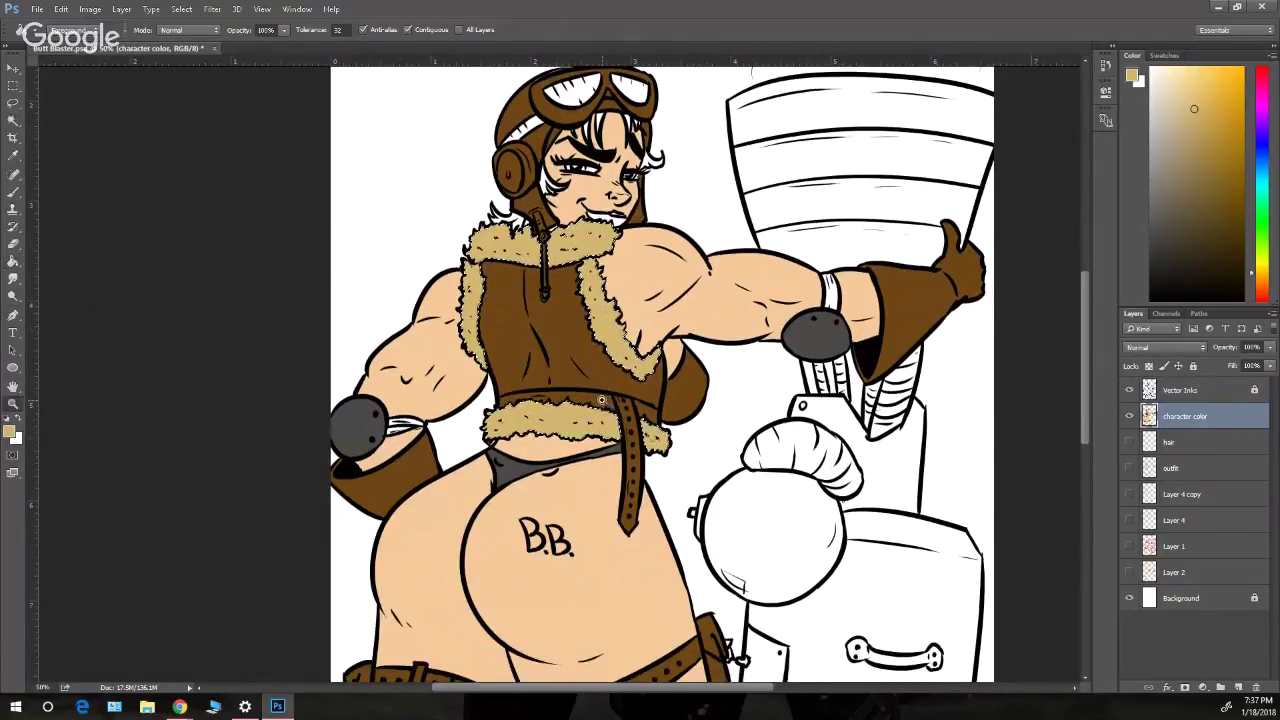
{"action": "left_click", "coordinate": [623, 475], "text": "alt"}
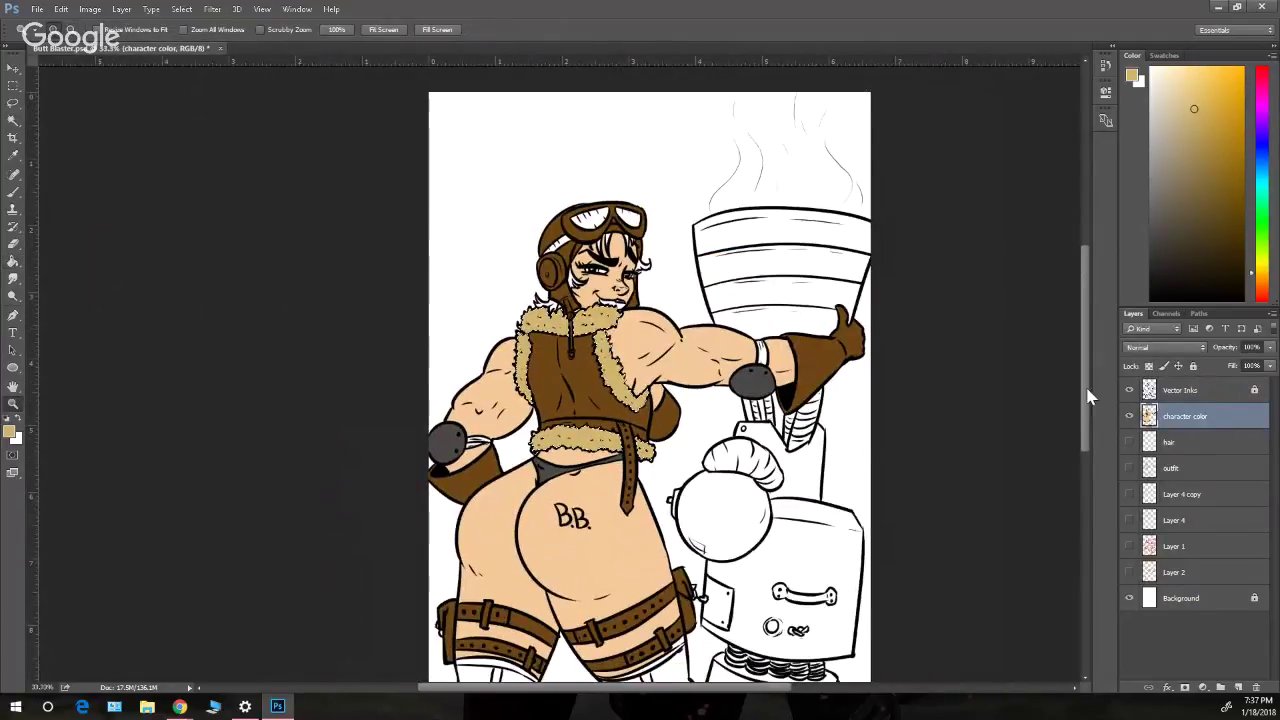
{"action": "left_click_drag", "start_coordinate": [1086, 394], "coordinate": [1088, 433]}
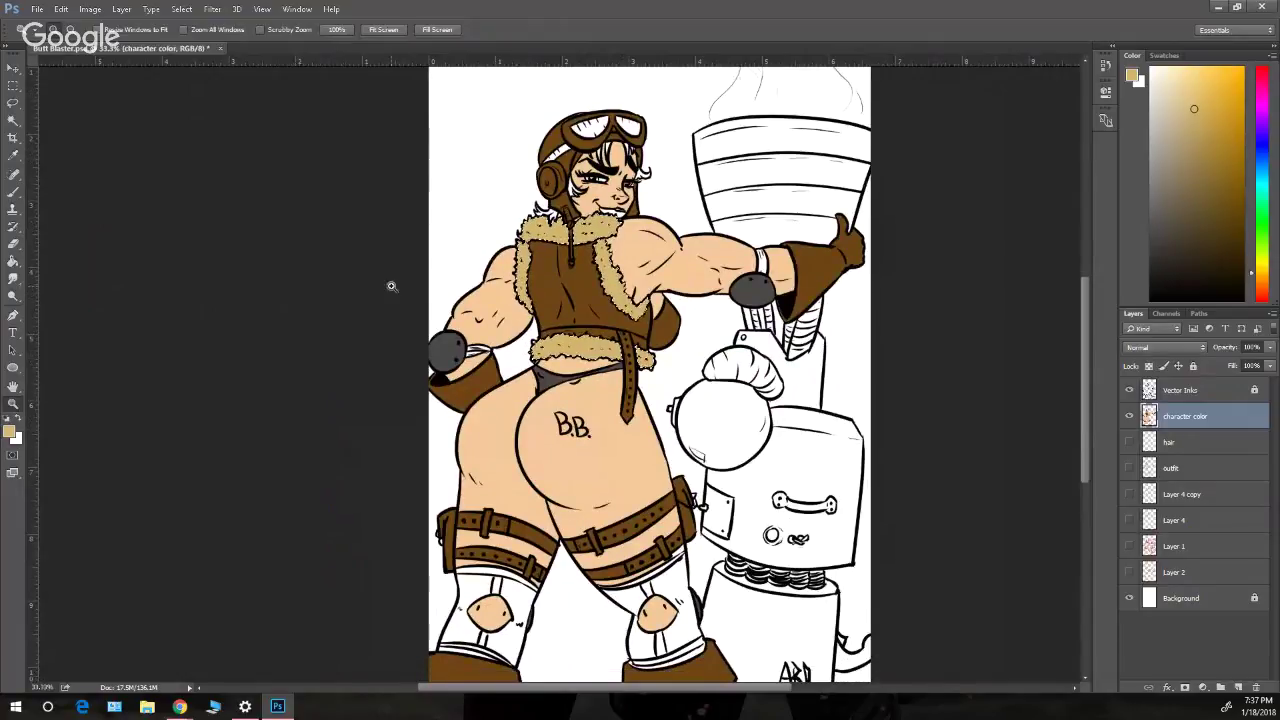
{"action": "key", "text": "m"}
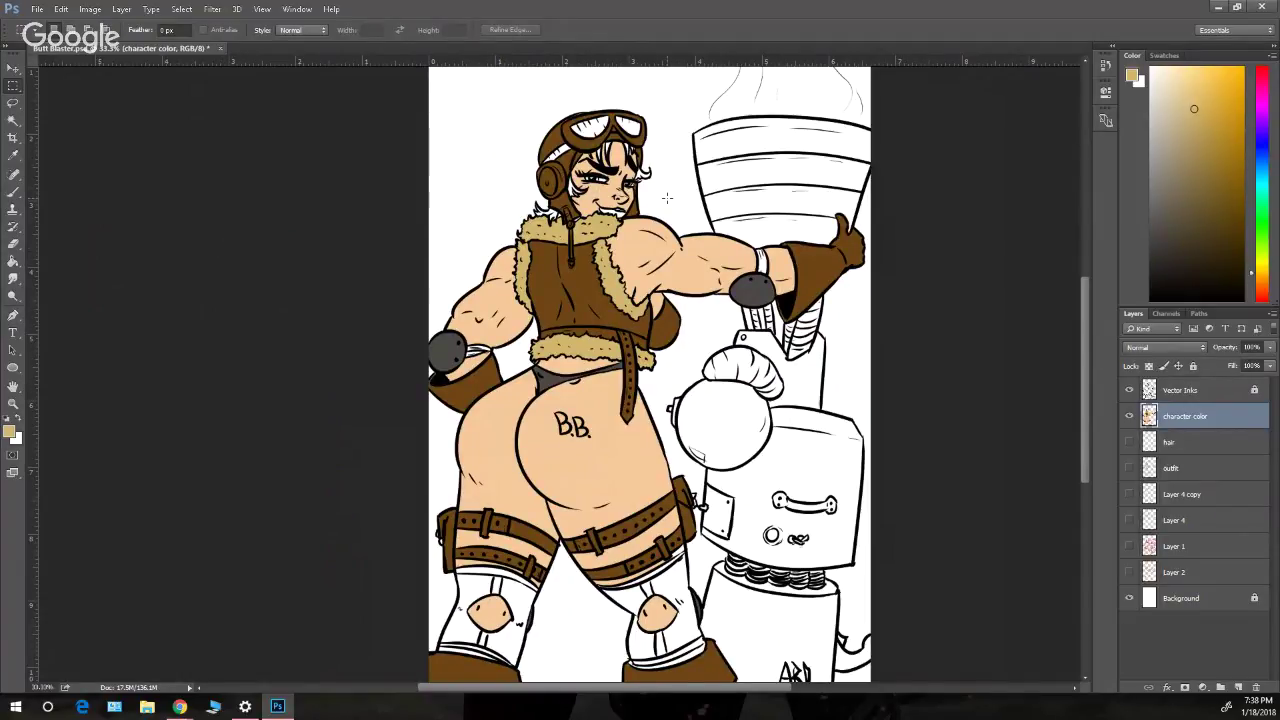
- Paint the iris of the character's larger, nearer eye bright green with the Brush on the character color layer
{"action": "key", "text": "z"}
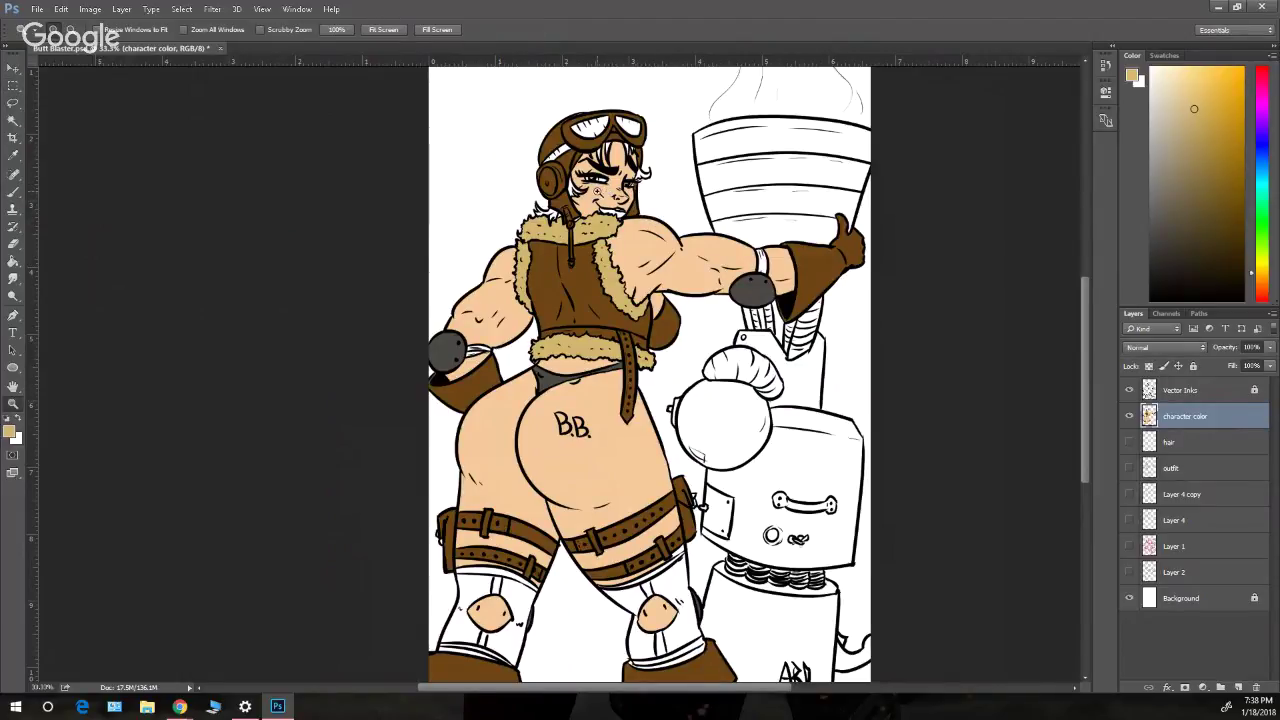
{"action": "left_click", "coordinate": [600, 165]}
{"action": "left_click", "coordinate": [600, 166]}
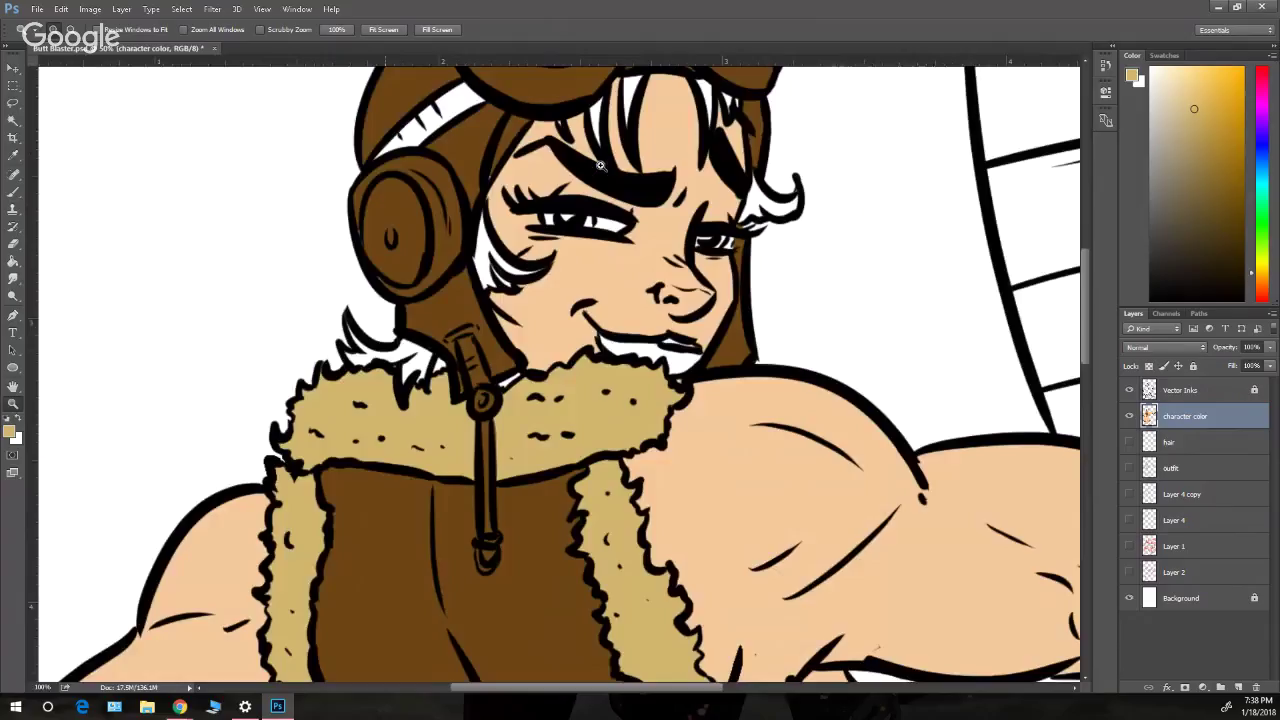
{"action": "left_click", "coordinate": [600, 166]}
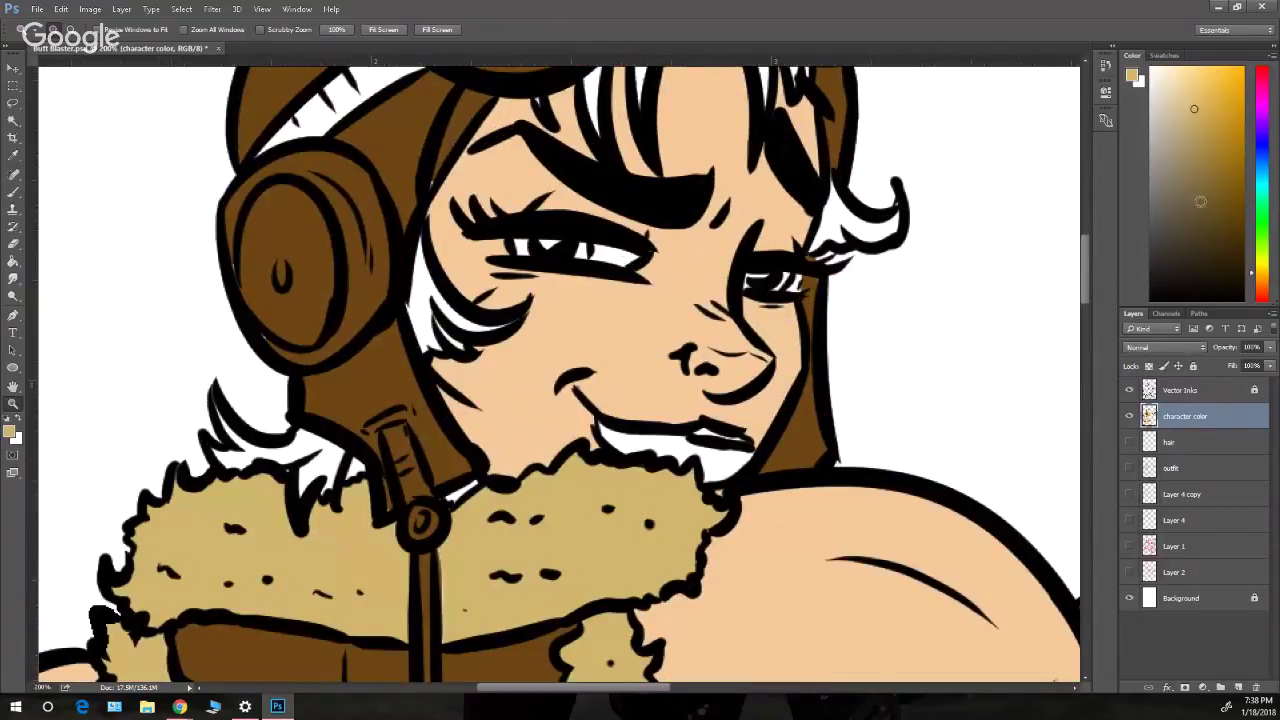
{"action": "left_click", "coordinate": [1262, 216]}
{"action": "left_click", "coordinate": [1230, 95]}
{"action": "left_click", "coordinate": [1243, 85]}
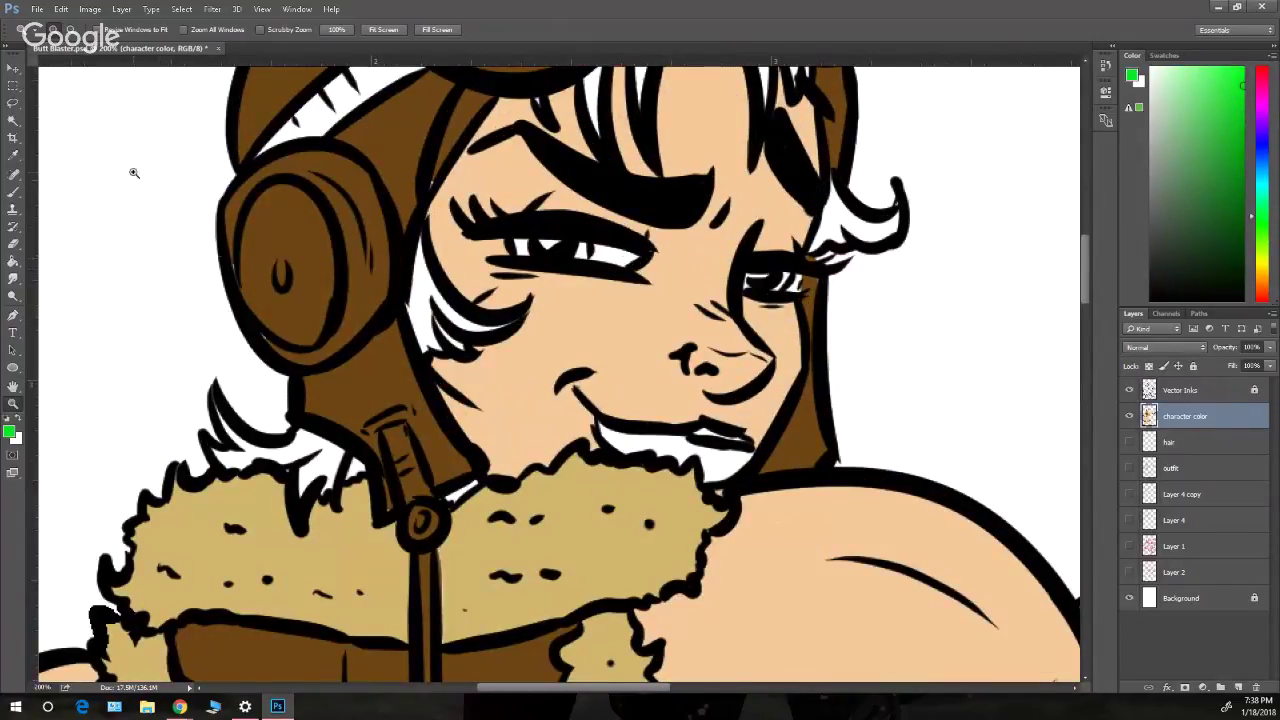
{"action": "left_click", "coordinate": [17, 191]}
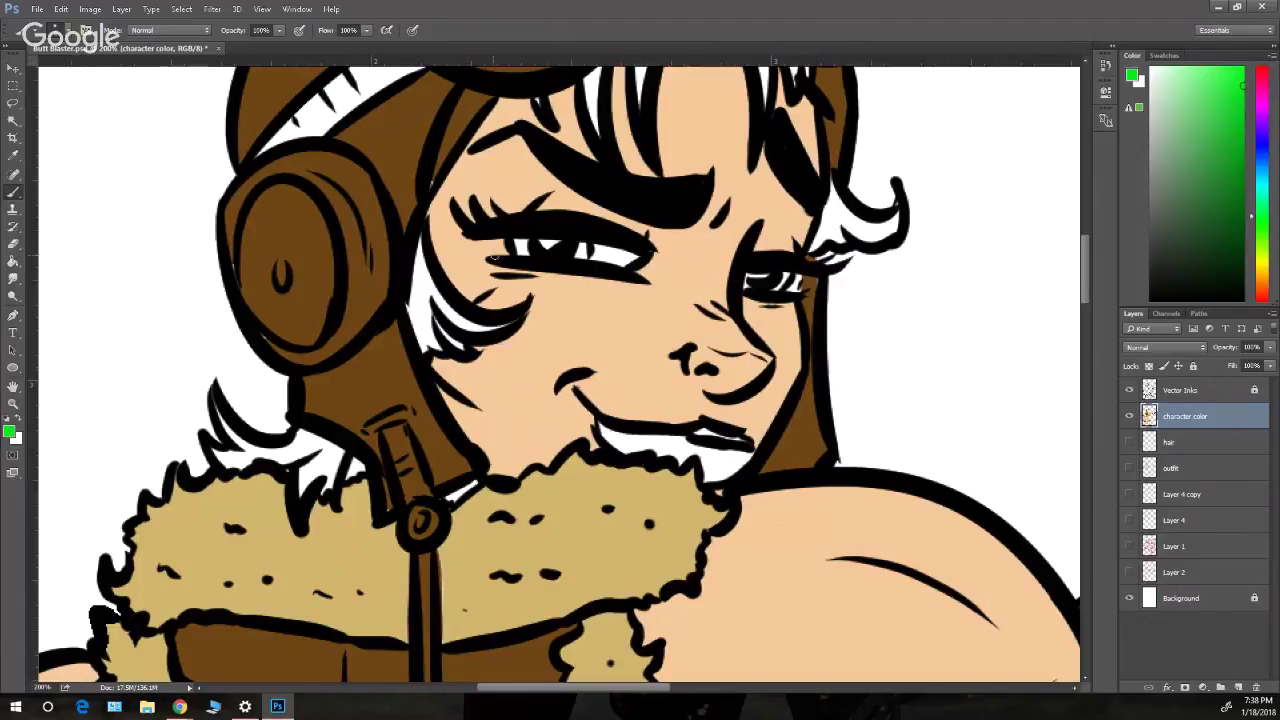
{"action": "left_click_drag", "start_coordinate": [509, 243], "coordinate": [581, 252]}
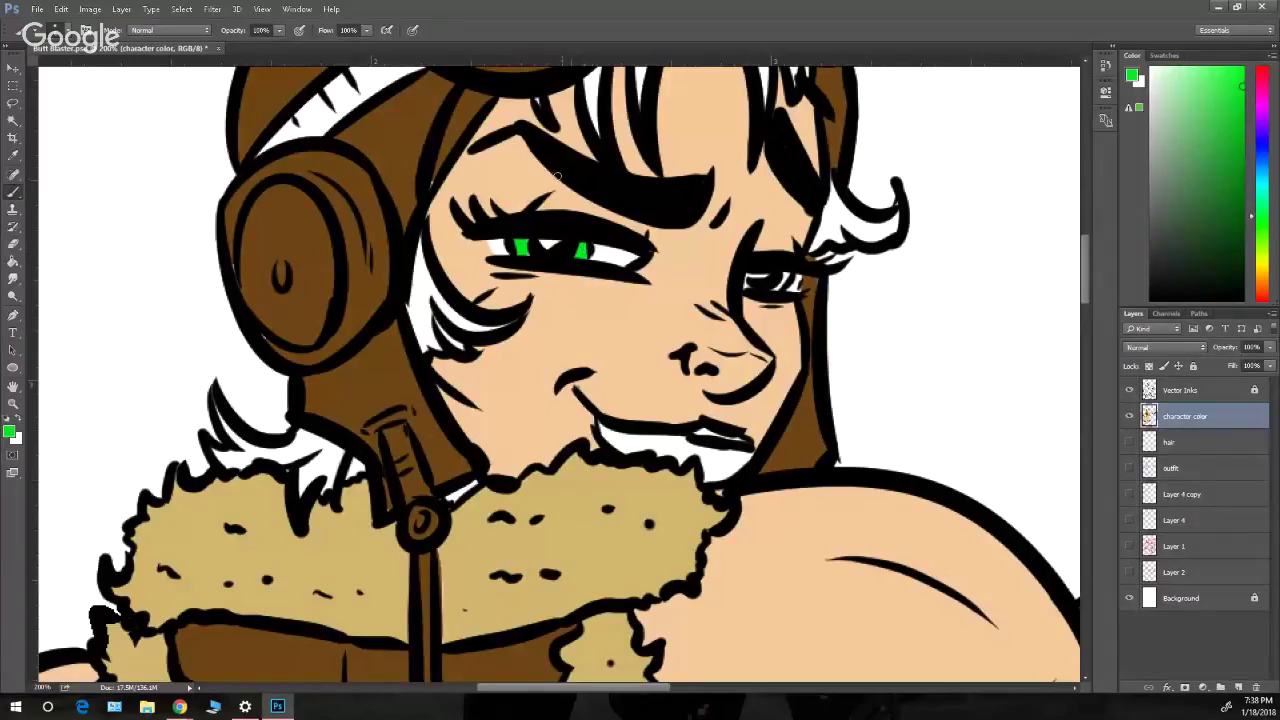
- Touch up the outer edge of the helmet's round earpiece with the sampled helmet brown
{"action": "left_click", "coordinate": [430, 178], "text": "alt"}
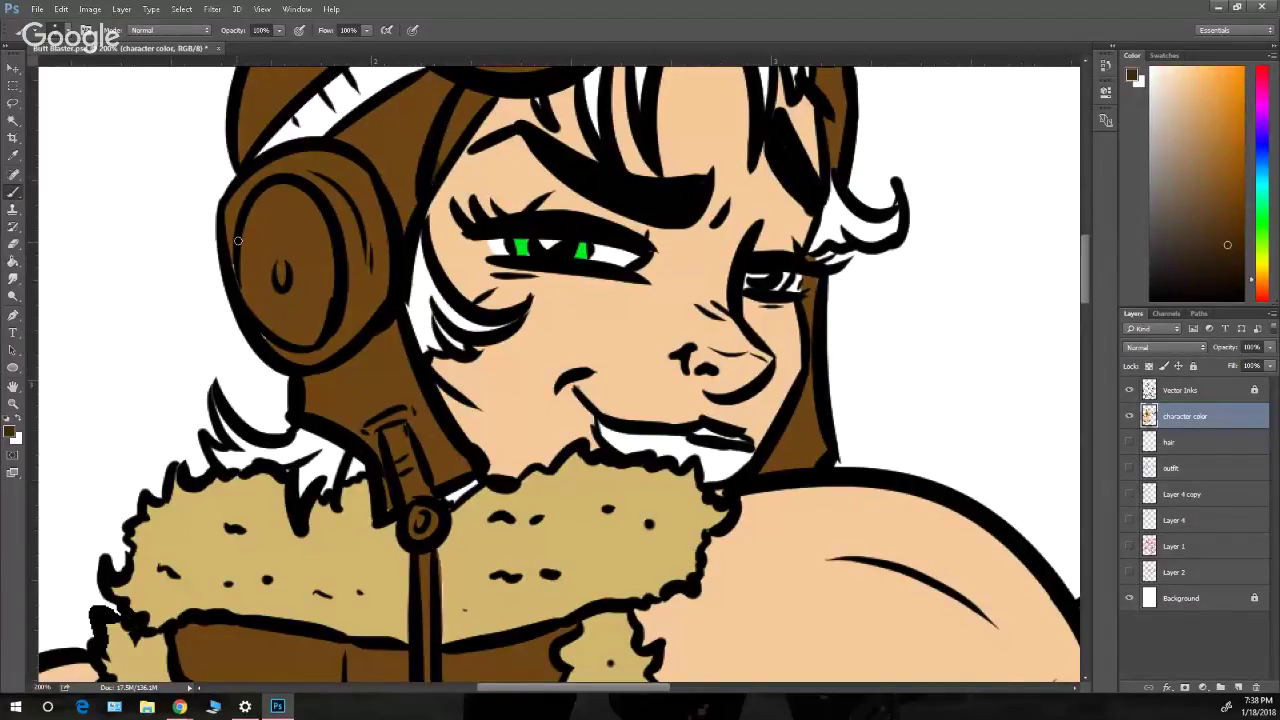
{"action": "left_click_drag", "start_coordinate": [238, 240], "coordinate": [248, 300]}
{"action": "left_click", "coordinate": [405, 178], "text": "alt"}
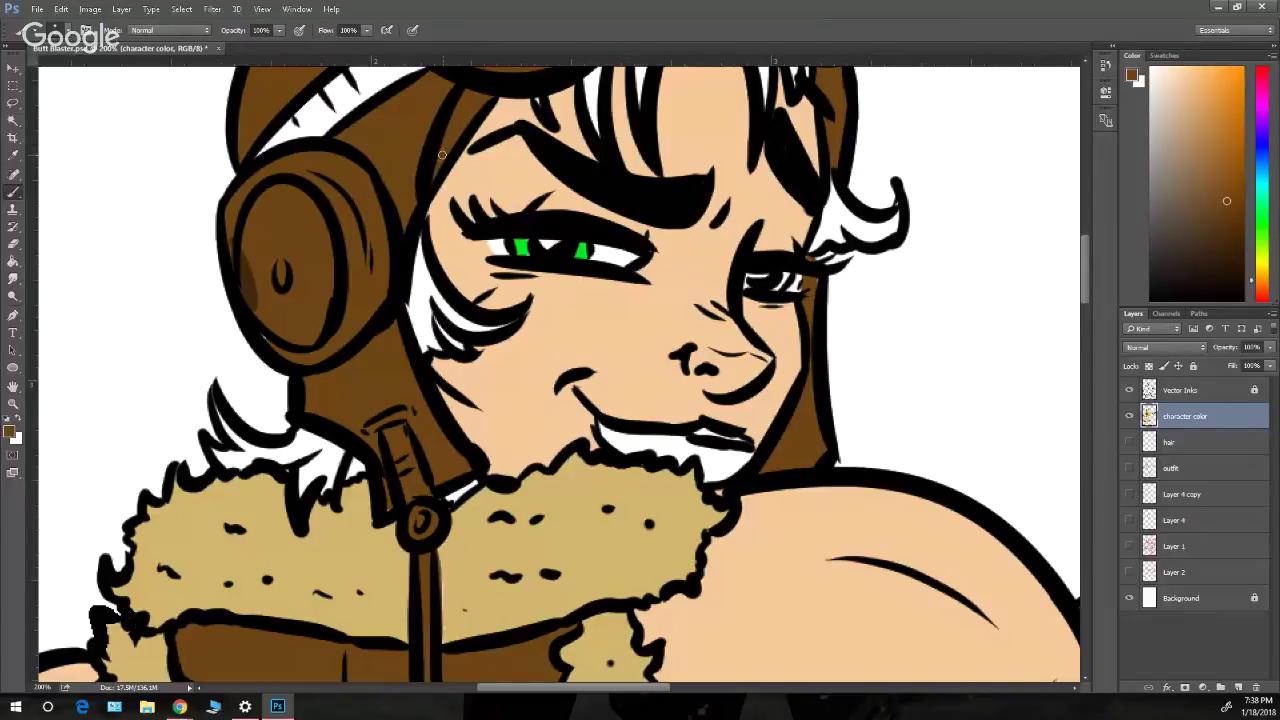
{"action": "left_click_drag", "start_coordinate": [238, 234], "coordinate": [276, 344]}
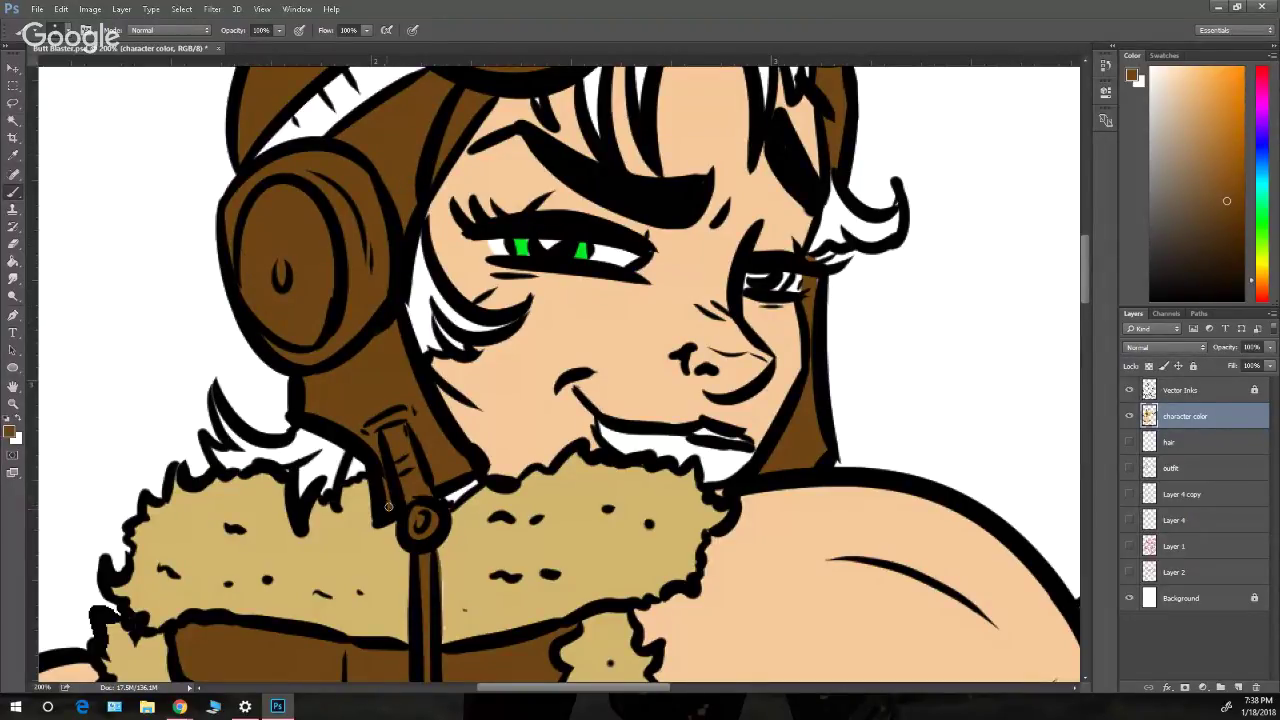
- Fill the white gap between the helmet's ear flap and the fur collar with the sampled helmet brown
{"action": "left_click", "coordinate": [508, 460], "text": "alt"}
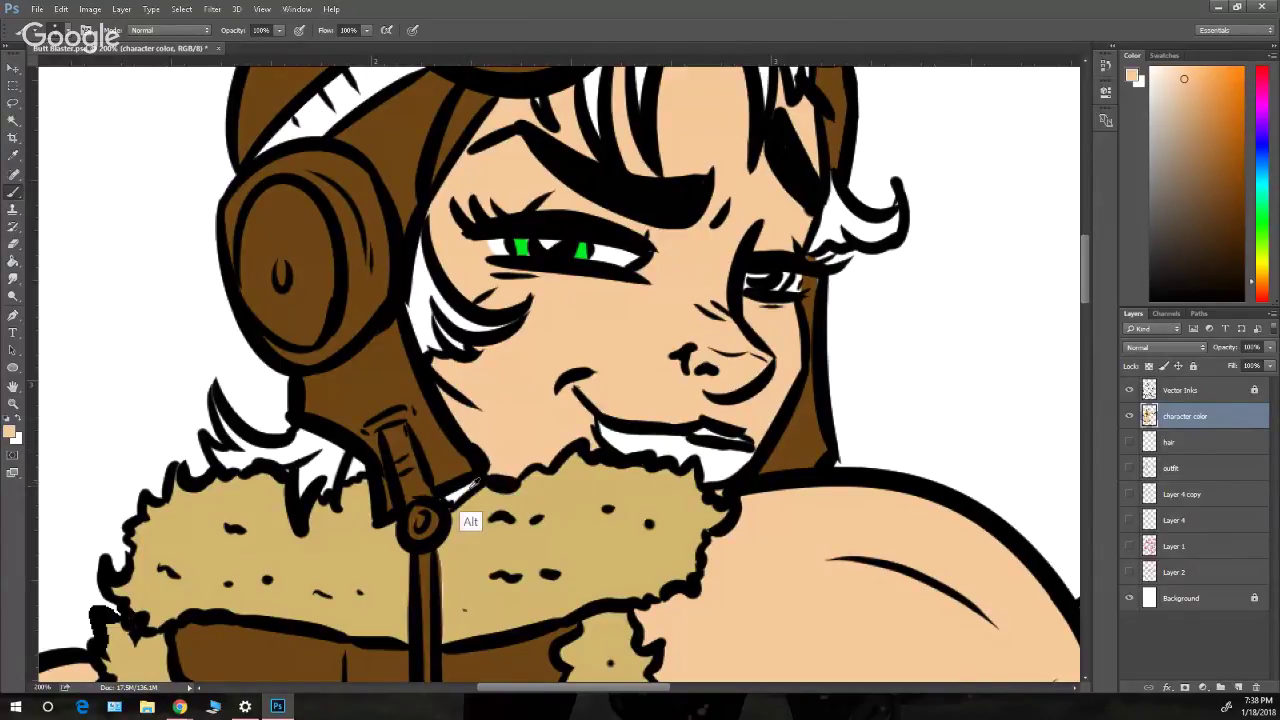
{"action": "left_click", "coordinate": [459, 488], "text": "alt"}
{"action": "left_click_drag", "start_coordinate": [470, 484], "coordinate": [447, 500]}
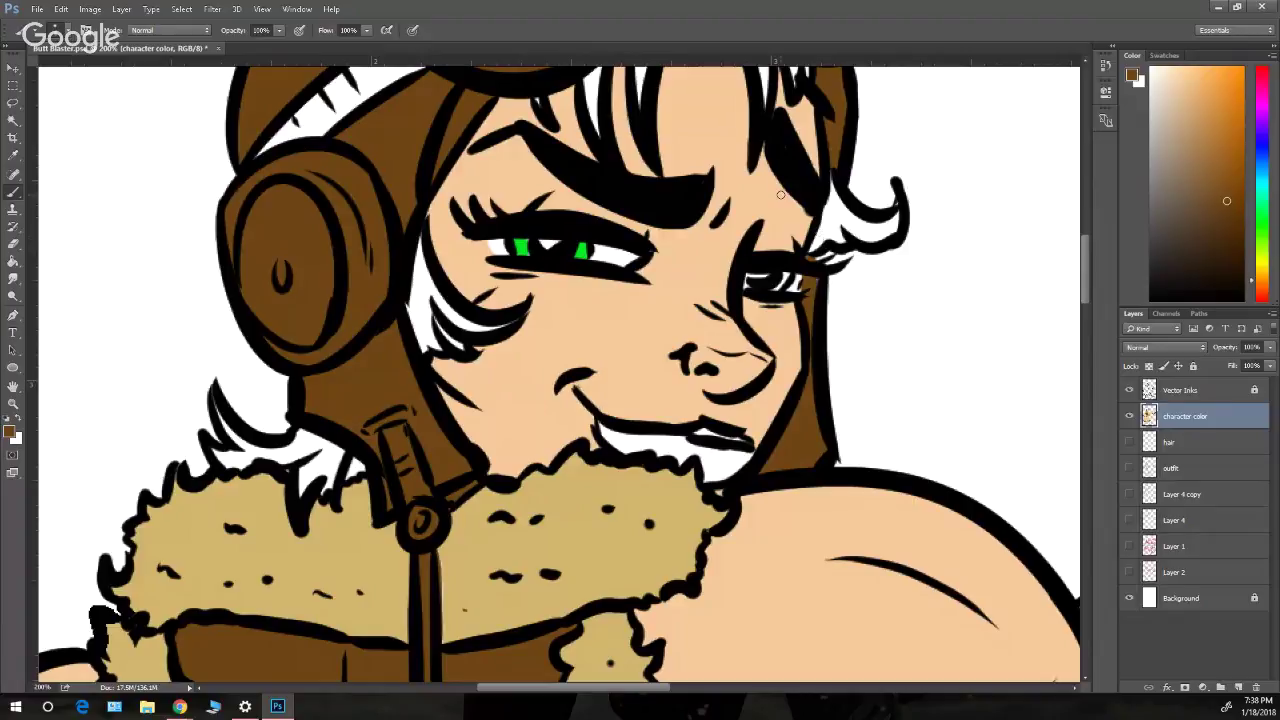
- Paint the iris of the character's smaller, far eye with the sampled bright green, then sample the skin color beside it
{"action": "left_click", "coordinate": [590, 247], "text": "alt"}
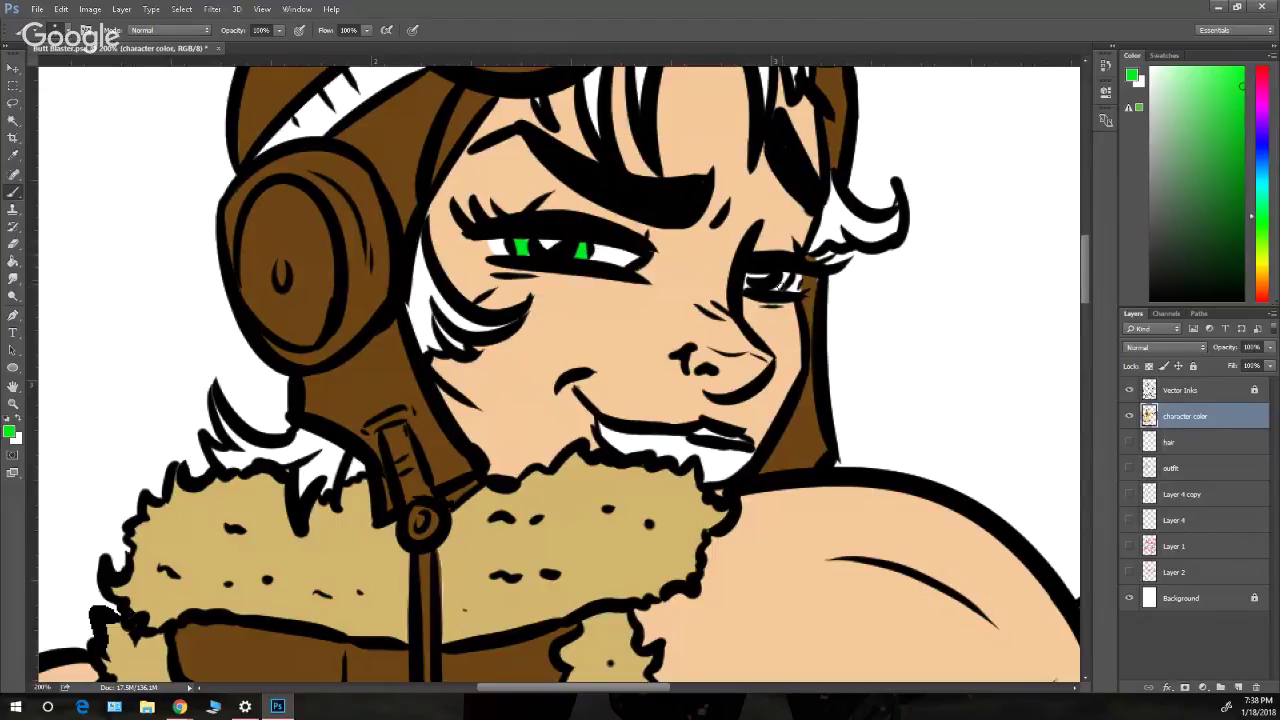
{"action": "mouse_move", "coordinate": [770, 288]}
{"action": "left_mouse_down"}
{"action": "mouse_move", "coordinate": [786, 281]}
{"action": "mouse_move", "coordinate": [770, 280]}
{"action": "left_mouse_up"}
{"action": "left_click", "coordinate": [778, 364], "text": "alt"}
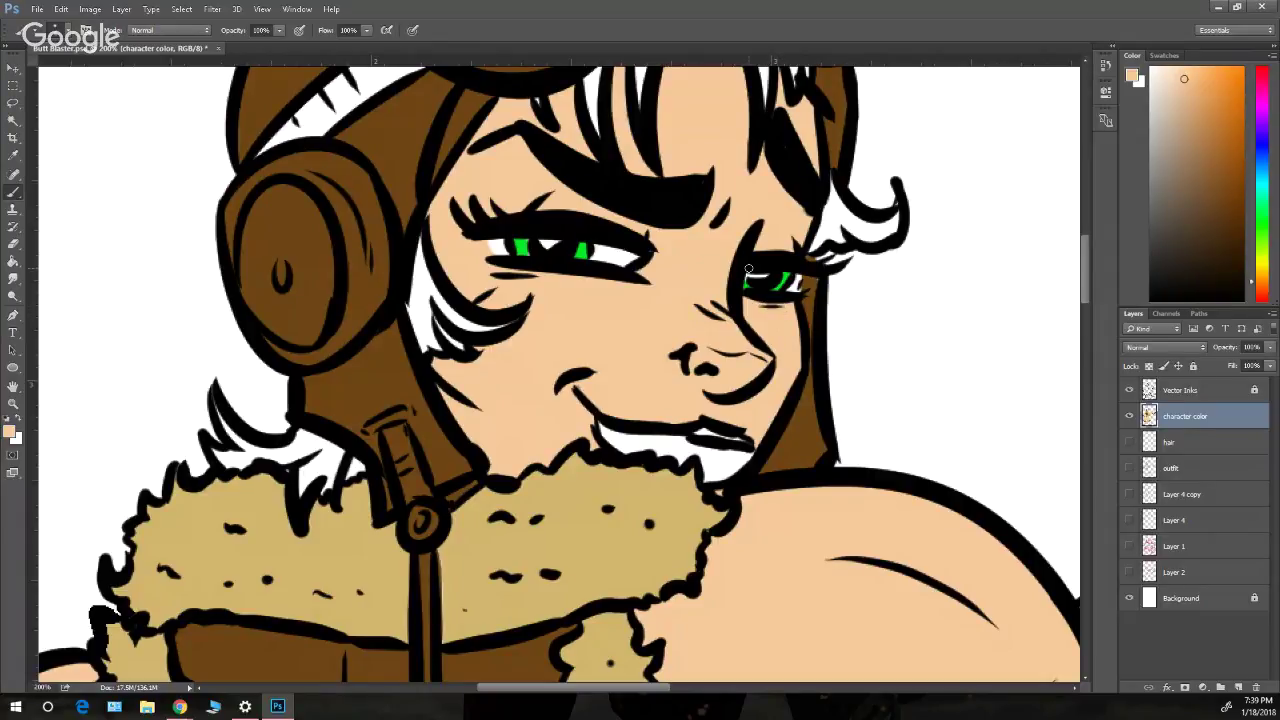
- Paint the goggle strap on the helmet a lighter brown and touch up the helmet's upper edge with the sampled helmet brown
{"action": "scroll", "coordinate": [1086, 274], "scroll_direction": "up", "scroll_amount": 4}
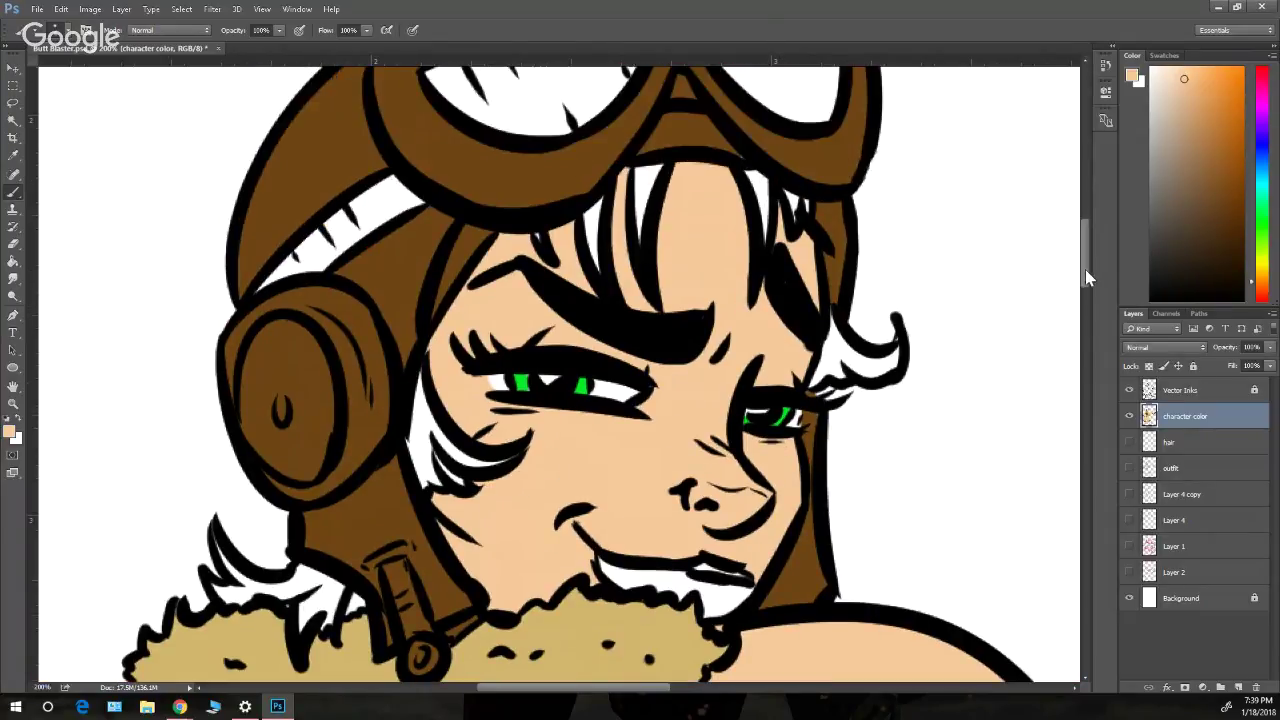
{"action": "left_click", "coordinate": [775, 162], "text": "alt"}
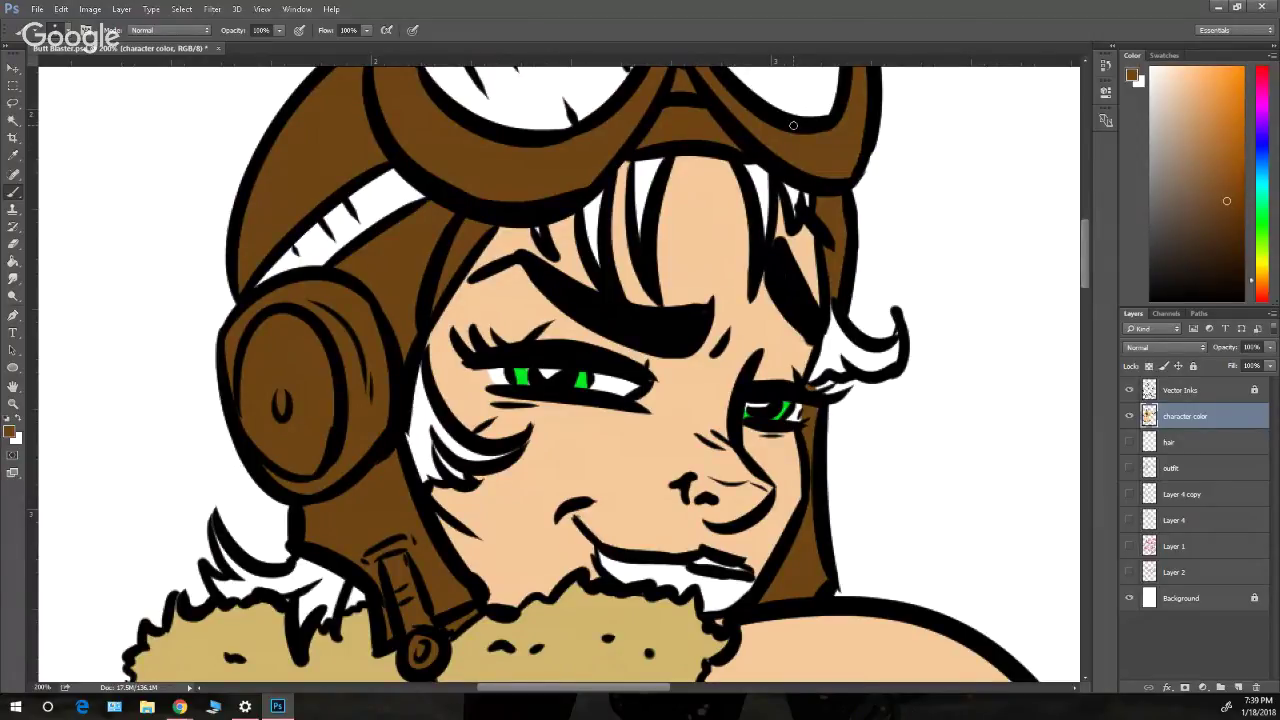
{"action": "left_click_drag", "start_coordinate": [1197, 133], "coordinate": [1208, 160]}
{"action": "scroll", "coordinate": [1086, 252], "scroll_direction": "up", "scroll_amount": 3}
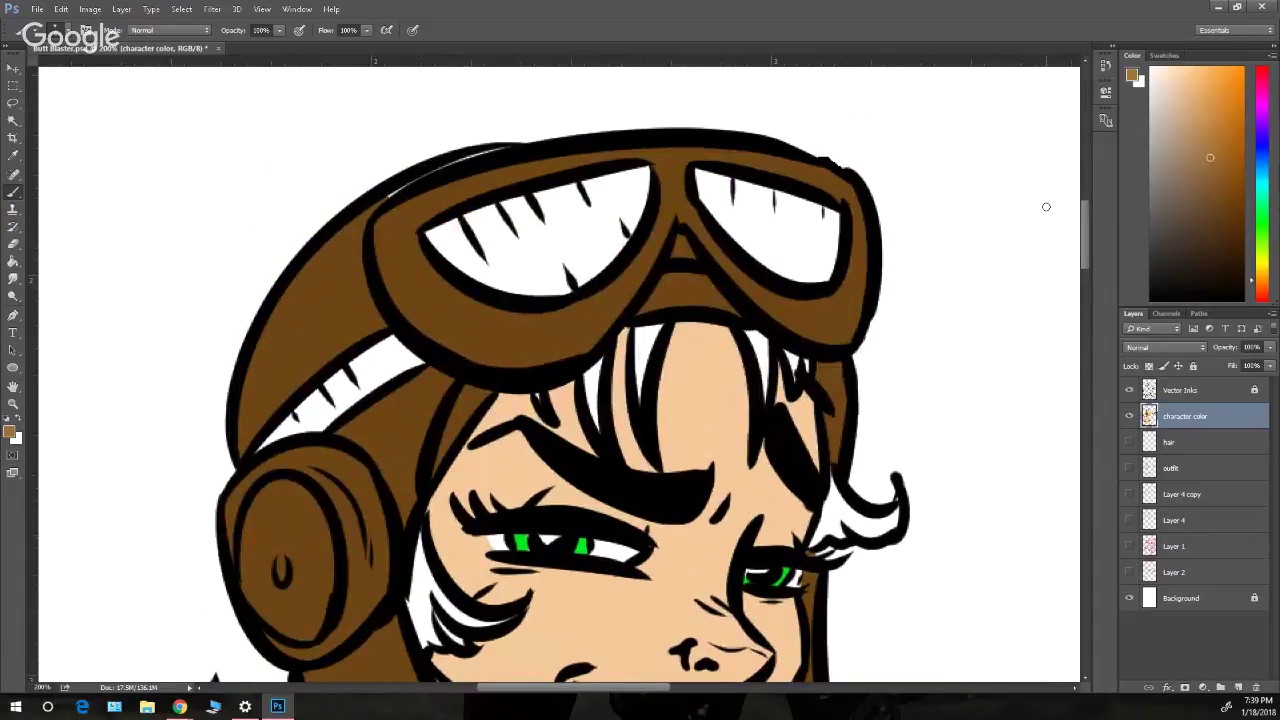
{"action": "mouse_move", "coordinate": [360, 366]}
{"action": "left_mouse_down"}
{"action": "mouse_move", "coordinate": [265, 442]}
{"action": "mouse_move", "coordinate": [296, 418]}
{"action": "mouse_move", "coordinate": [316, 424]}
{"action": "mouse_move", "coordinate": [318, 409]}
{"action": "mouse_move", "coordinate": [351, 411]}
{"action": "mouse_move", "coordinate": [311, 402]}
{"action": "mouse_move", "coordinate": [279, 440]}
{"action": "mouse_move", "coordinate": [409, 363]}
{"action": "mouse_move", "coordinate": [392, 376]}
{"action": "mouse_move", "coordinate": [383, 337]}
{"action": "mouse_move", "coordinate": [415, 357]}
{"action": "mouse_move", "coordinate": [373, 344]}
{"action": "mouse_move", "coordinate": [320, 424]}
{"action": "mouse_move", "coordinate": [379, 381]}
{"action": "mouse_move", "coordinate": [354, 395]}
{"action": "mouse_move", "coordinate": [377, 371]}
{"action": "left_mouse_up"}
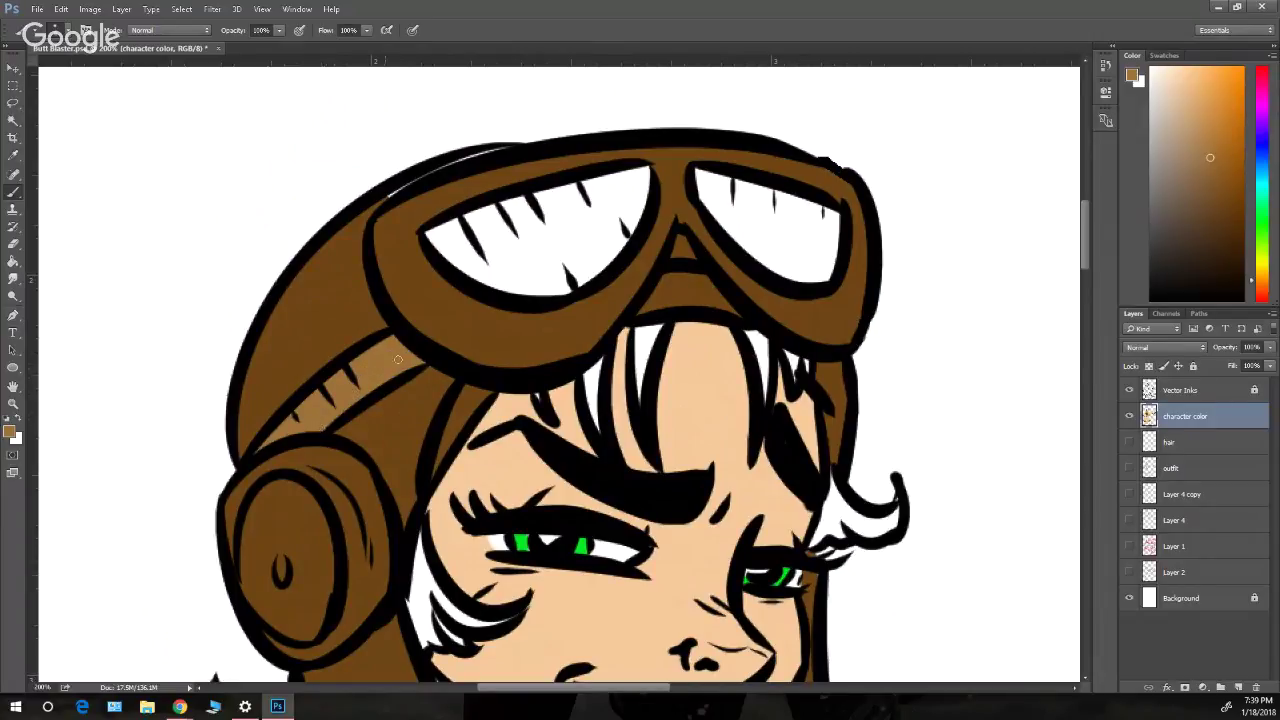
{"action": "left_click", "coordinate": [397, 271], "text": "alt"}
{"action": "mouse_move", "coordinate": [405, 191]}
{"action": "left_mouse_down"}
{"action": "mouse_move", "coordinate": [508, 140]}
{"action": "mouse_move", "coordinate": [488, 151]}
{"action": "mouse_move", "coordinate": [516, 149]}
{"action": "left_mouse_up"}
- Paint the character's lips red with the Brush on the character color layer
{"action": "left_click_drag", "start_coordinate": [1086, 255], "coordinate": [1086, 289]}
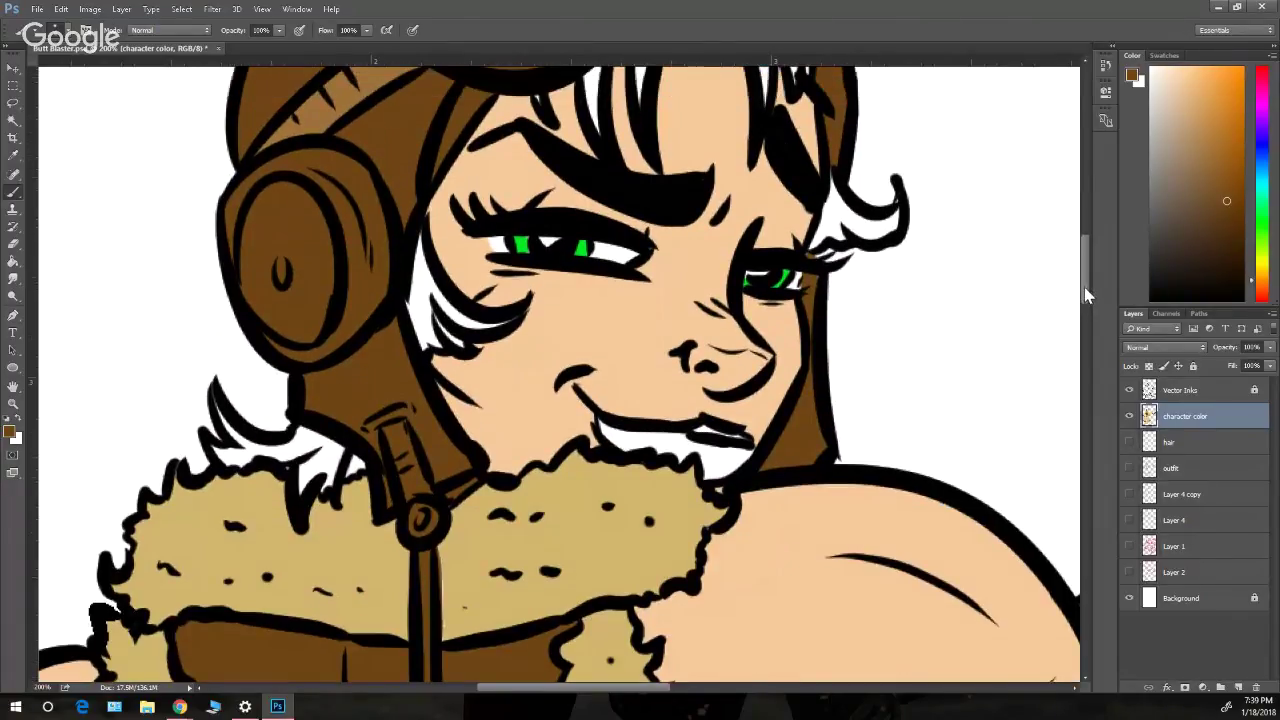
{"action": "left_click", "coordinate": [1264, 87]}
{"action": "left_click", "coordinate": [1236, 111]}
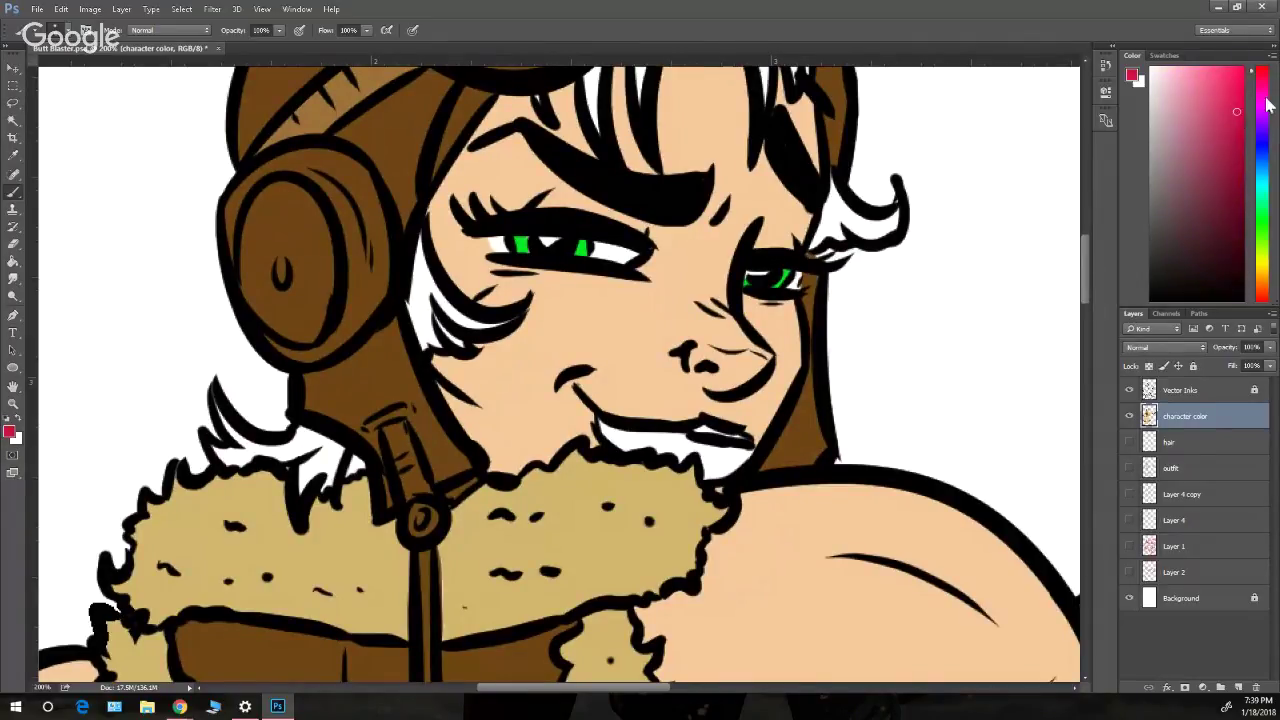
{"action": "left_click_drag", "start_coordinate": [1262, 276], "coordinate": [1266, 319]}
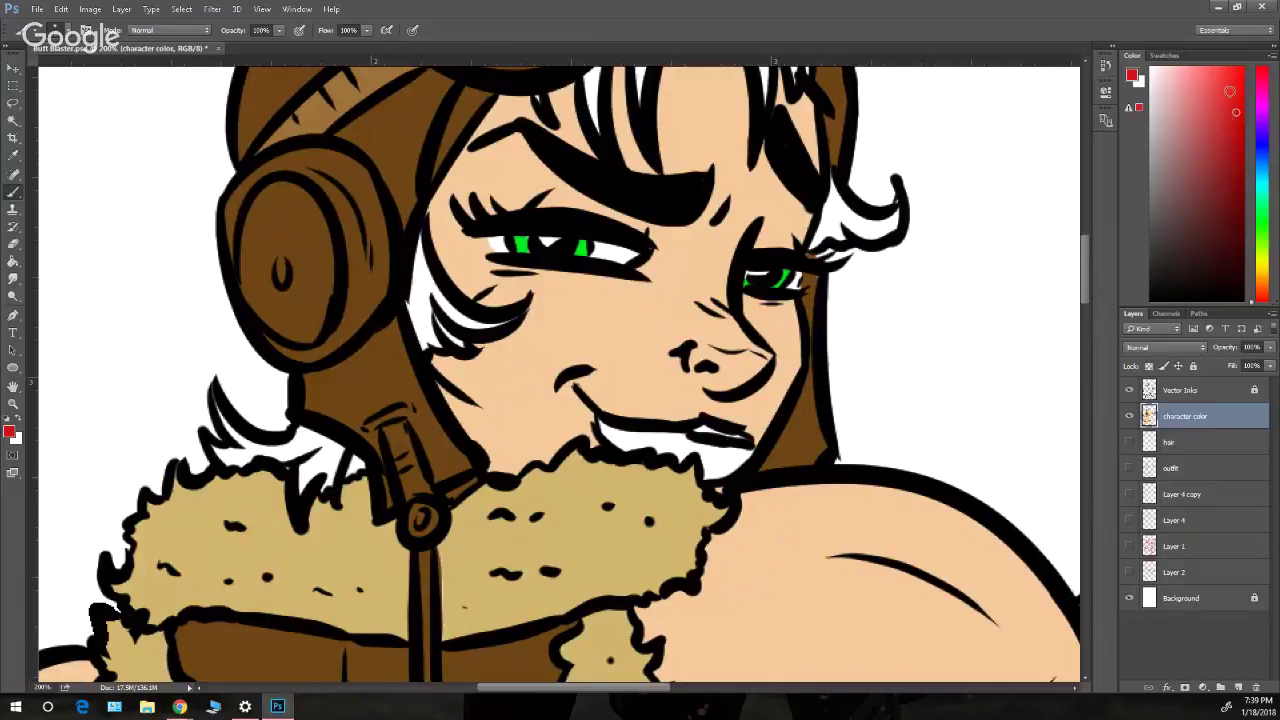
{"action": "mouse_move", "coordinate": [620, 439]}
{"action": "left_mouse_down"}
{"action": "mouse_move", "coordinate": [692, 429]}
{"action": "mouse_move", "coordinate": [653, 436]}
{"action": "mouse_move", "coordinate": [672, 436]}
{"action": "mouse_move", "coordinate": [661, 450]}
{"action": "mouse_move", "coordinate": [690, 437]}
{"action": "mouse_move", "coordinate": [678, 454]}
{"action": "mouse_move", "coordinate": [708, 424]}
{"action": "mouse_move", "coordinate": [710, 476]}
{"action": "mouse_move", "coordinate": [713, 438]}
{"action": "mouse_move", "coordinate": [724, 435]}
{"action": "mouse_move", "coordinate": [727, 459]}
{"action": "mouse_move", "coordinate": [714, 467]}
{"action": "mouse_move", "coordinate": [726, 441]}
{"action": "mouse_move", "coordinate": [714, 442]}
{"action": "mouse_move", "coordinate": [742, 442]}
{"action": "mouse_move", "coordinate": [735, 434]}
{"action": "mouse_move", "coordinate": [726, 474]}
{"action": "left_mouse_up"}
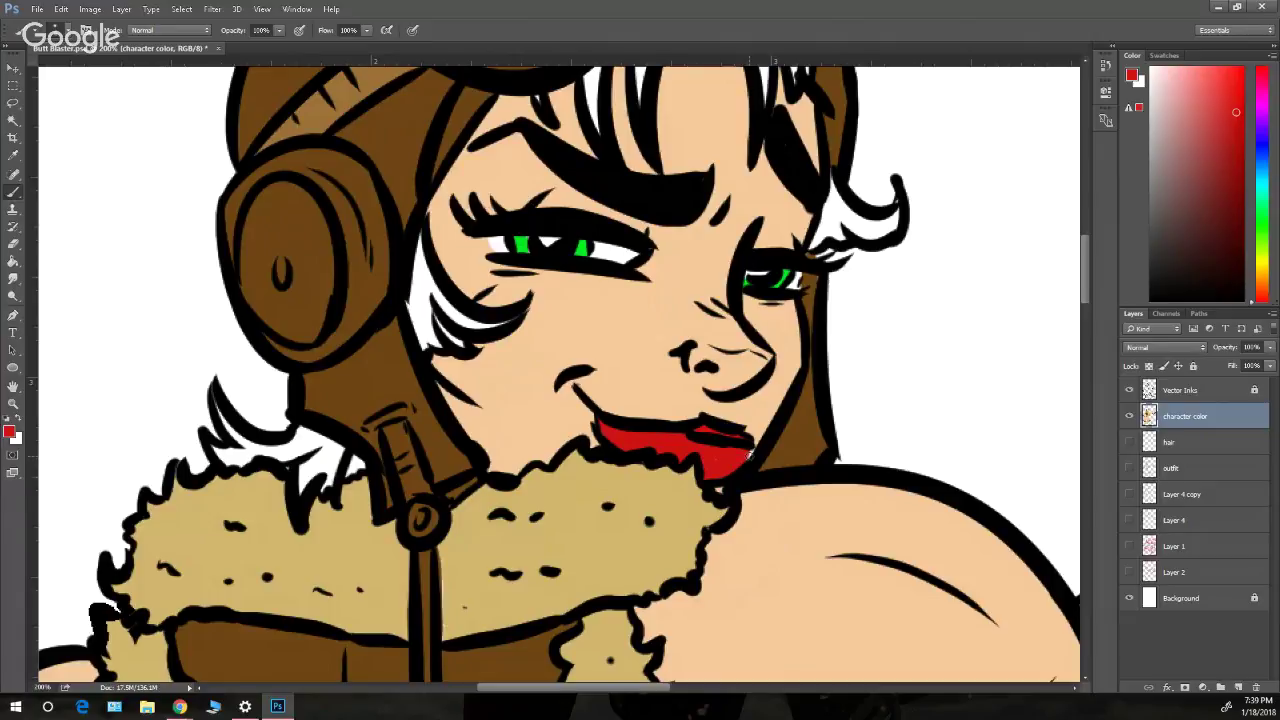
- Refill the red lips with a lighter, softer red using the Paint Bucket
{"action": "key", "text": "z"}
{"action": "left_click", "coordinate": [845, 325], "text": "alt"}
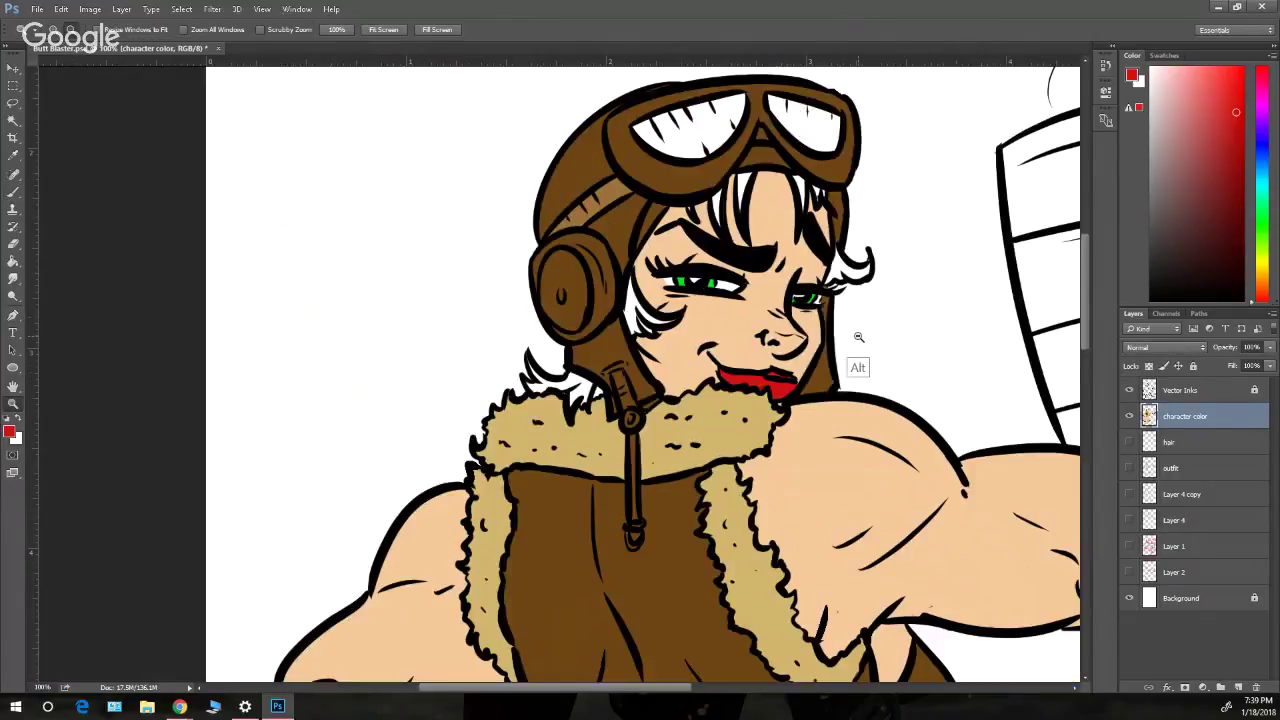
{"action": "left_click", "coordinate": [858, 337], "text": "alt"}
{"action": "left_click", "coordinate": [890, 345]}
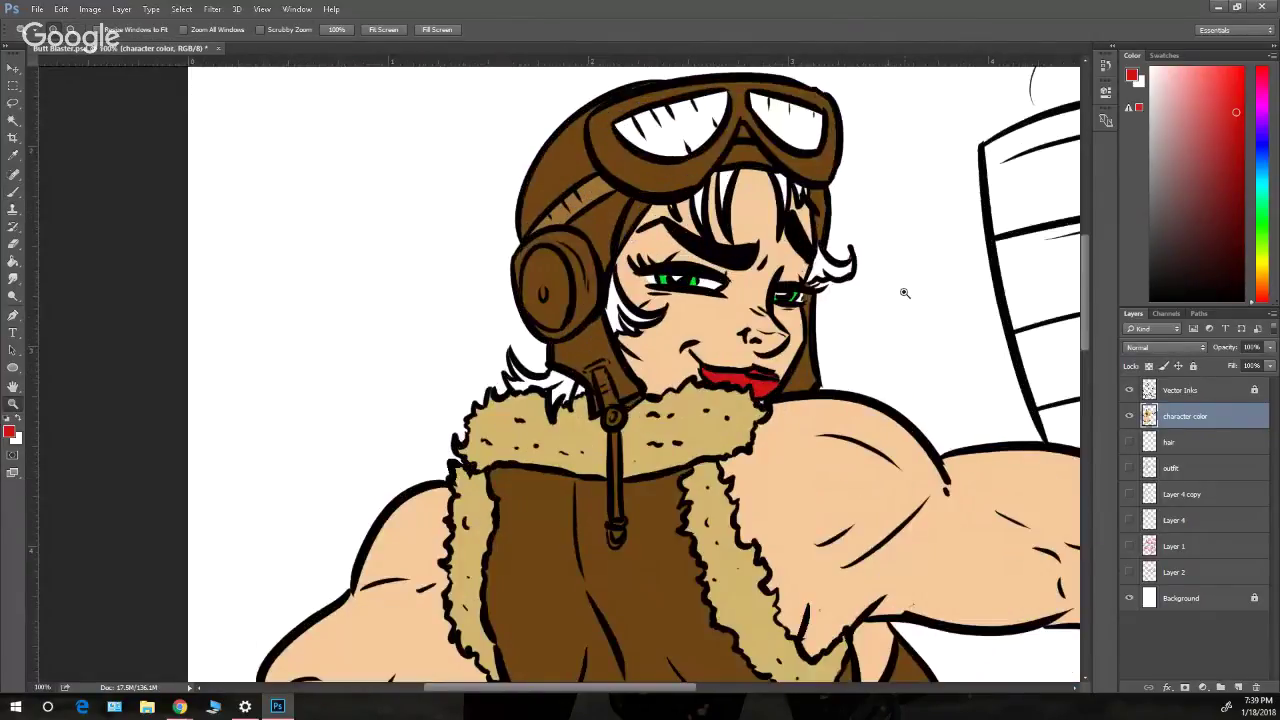
{"action": "left_click", "coordinate": [1214, 104]}
{"action": "left_click", "coordinate": [13, 262]}
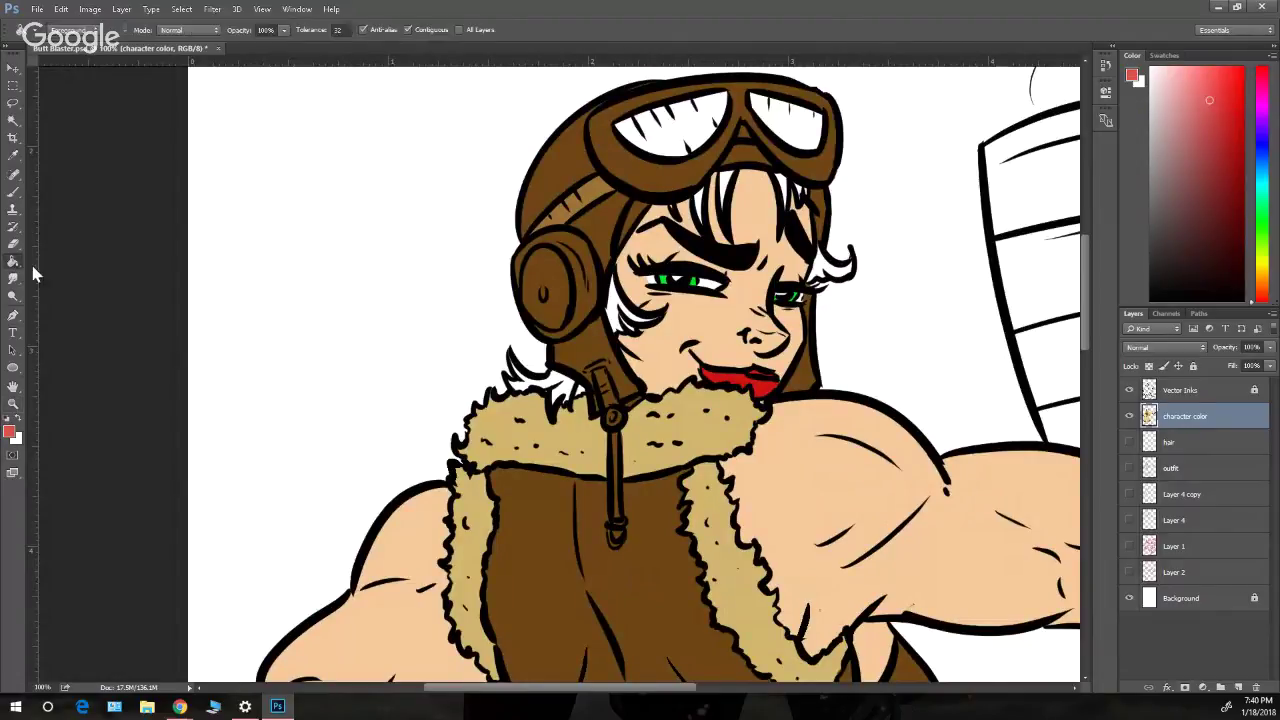
{"action": "left_click", "coordinate": [760, 388]}
- Refill the lips with pink using the Paint Bucket
{"action": "scroll", "coordinate": [1083, 335], "scroll_direction": "up", "scroll_amount": 2}
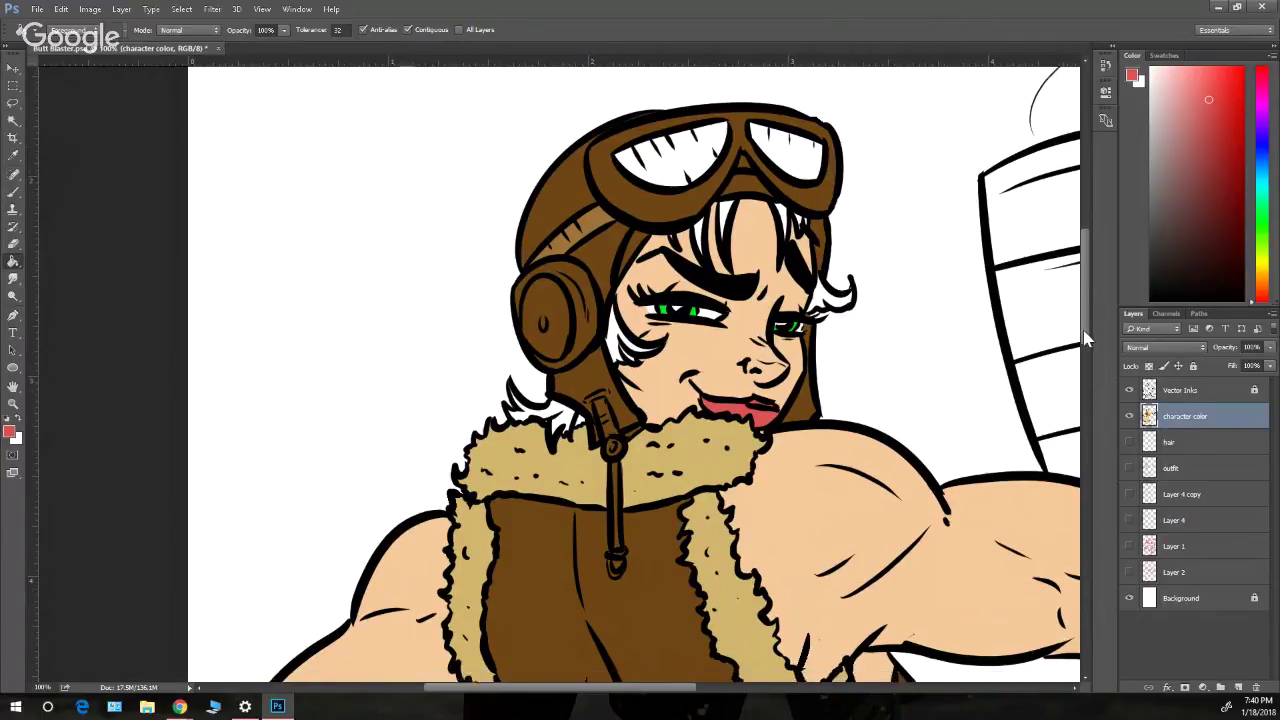
{"action": "scroll", "coordinate": [1087, 340], "scroll_direction": "down", "scroll_amount": 2}
{"action": "scroll", "coordinate": [1087, 345], "scroll_direction": "down", "scroll_amount": 2}
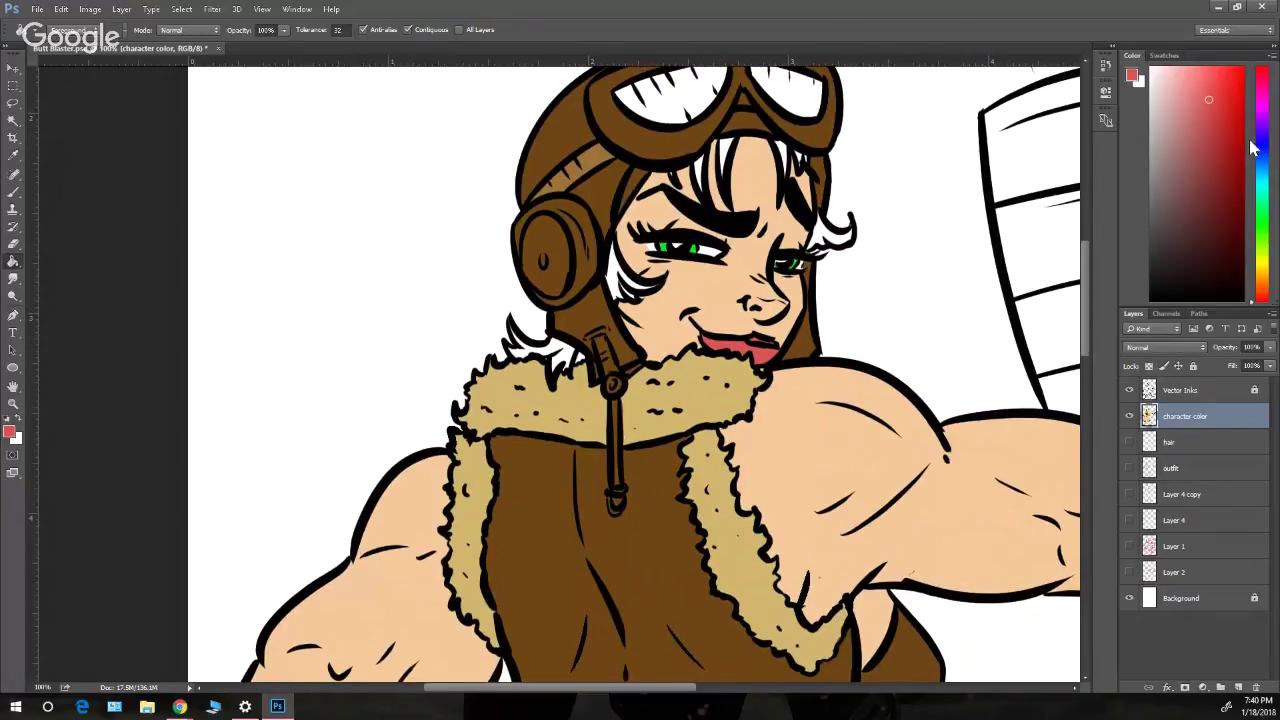
{"action": "left_click", "coordinate": [1260, 101]}
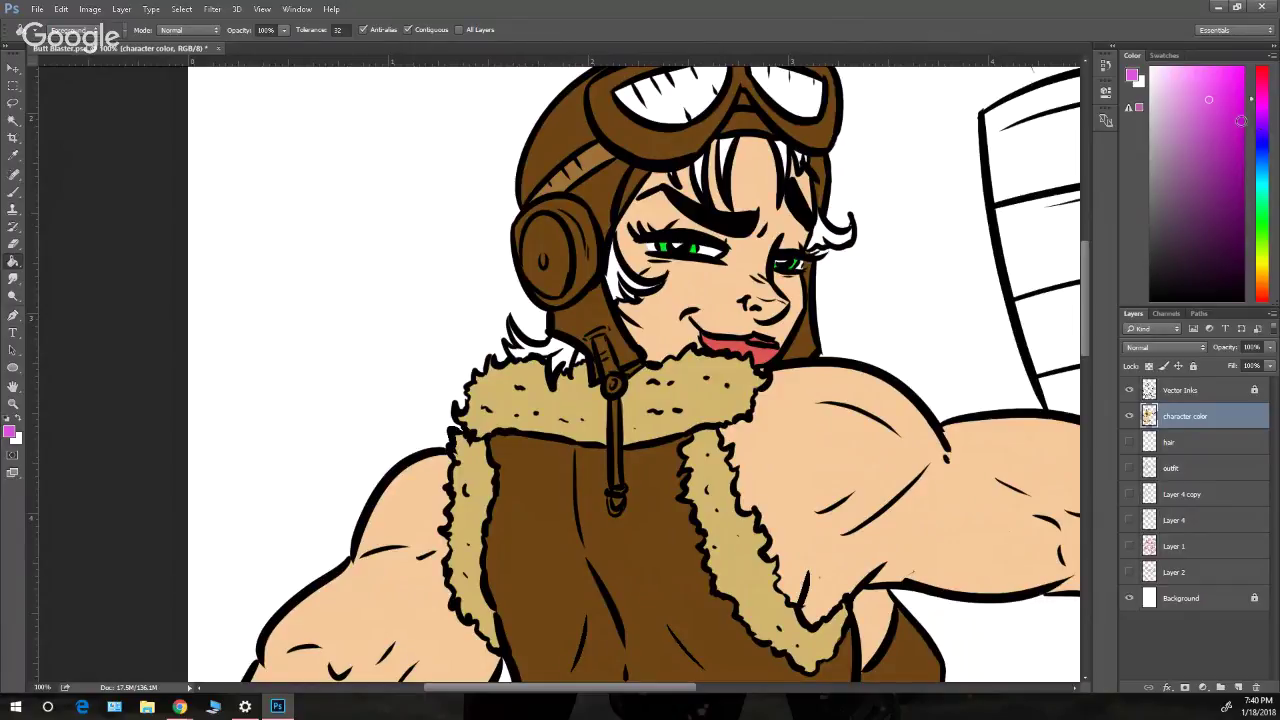
{"action": "left_click", "coordinate": [750, 345]}
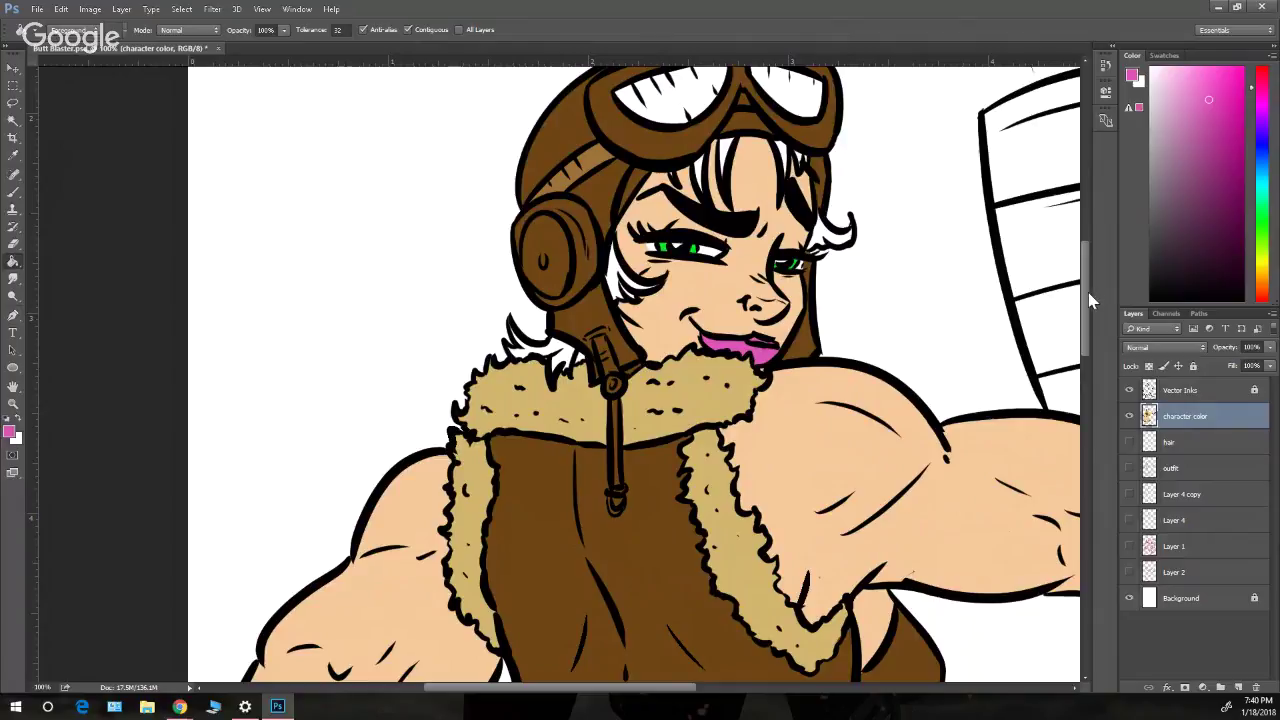
{"action": "scroll", "coordinate": [1088, 293], "scroll_direction": "up", "scroll_amount": 2}
{"action": "scroll", "coordinate": [1088, 293], "scroll_direction": "down", "scroll_amount": 2}
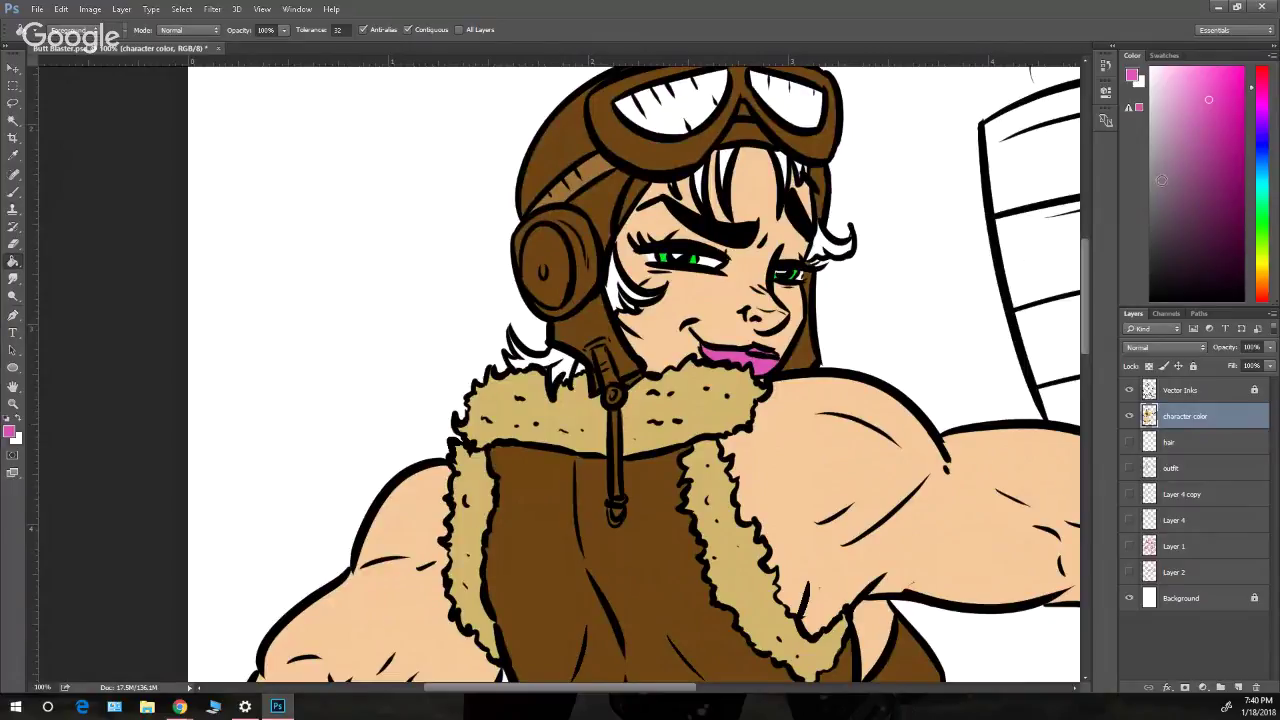
- Paint the hair in front of the earpiece and the tuft above the fur collar pale blonde with the Brush
{"action": "left_click", "coordinate": [1150, 168]}
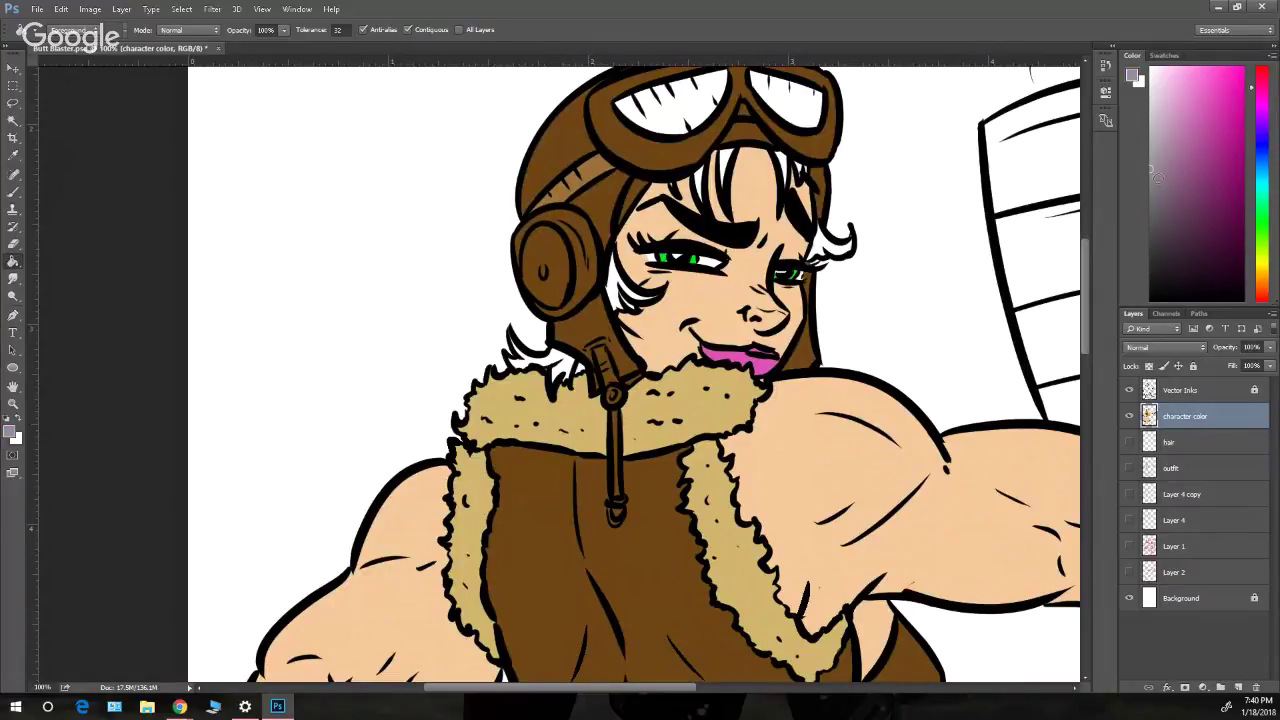
{"action": "left_click", "coordinate": [1262, 264]}
{"action": "left_click", "coordinate": [1242, 87]}
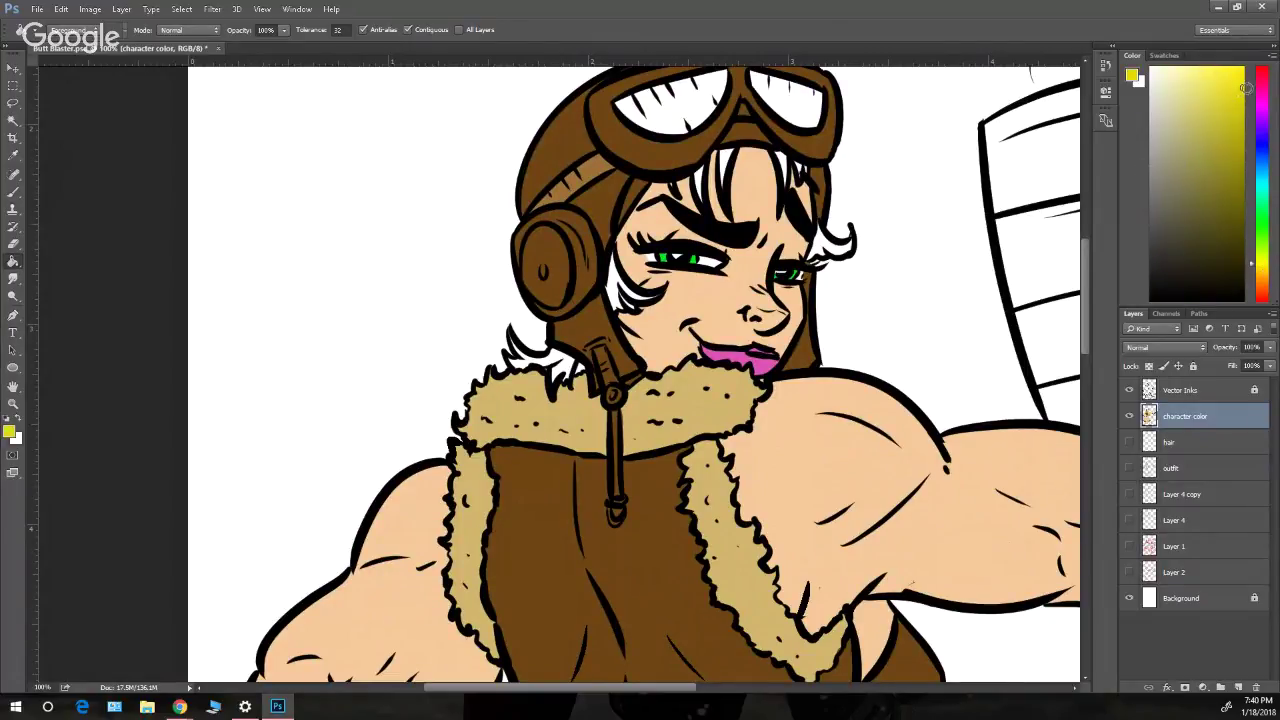
{"action": "left_click", "coordinate": [1255, 273]}
{"action": "mouse_move", "coordinate": [1236, 86]}
{"action": "left_mouse_down"}
{"action": "mouse_move", "coordinate": [1231, 68]}
{"action": "mouse_move", "coordinate": [1200, 68]}
{"action": "left_mouse_up"}
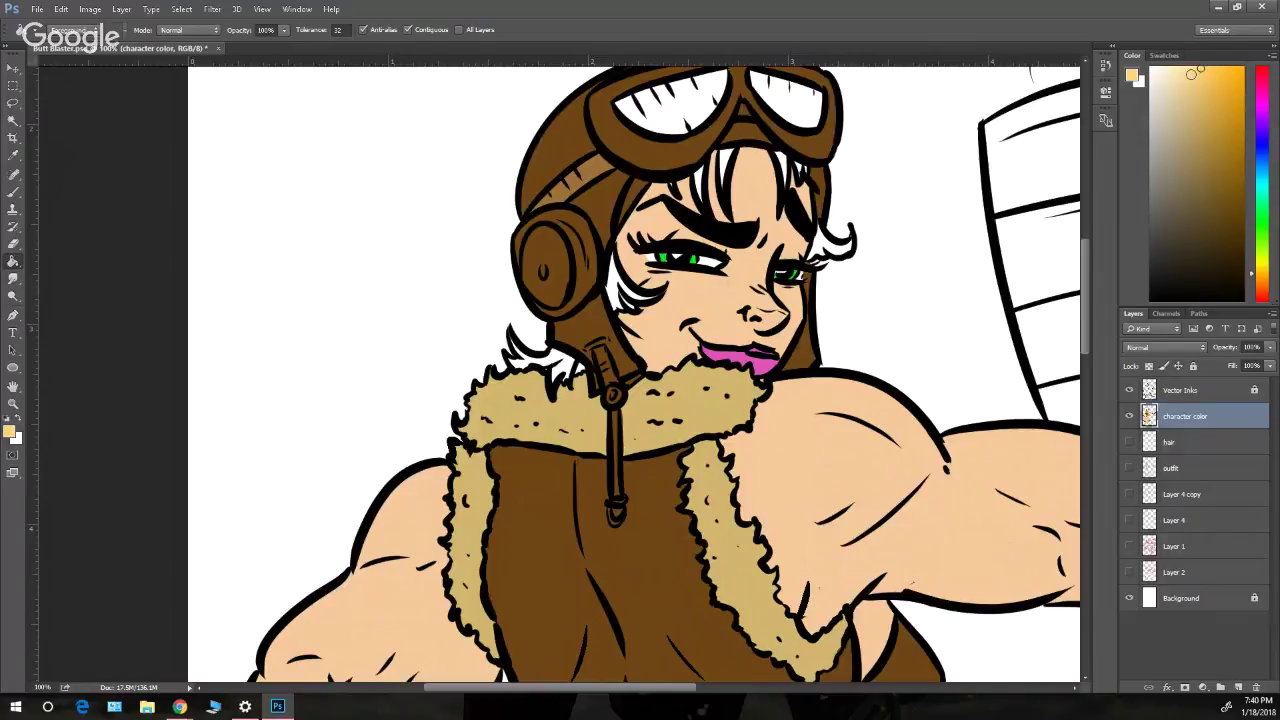
{"action": "left_click", "coordinate": [13, 191]}
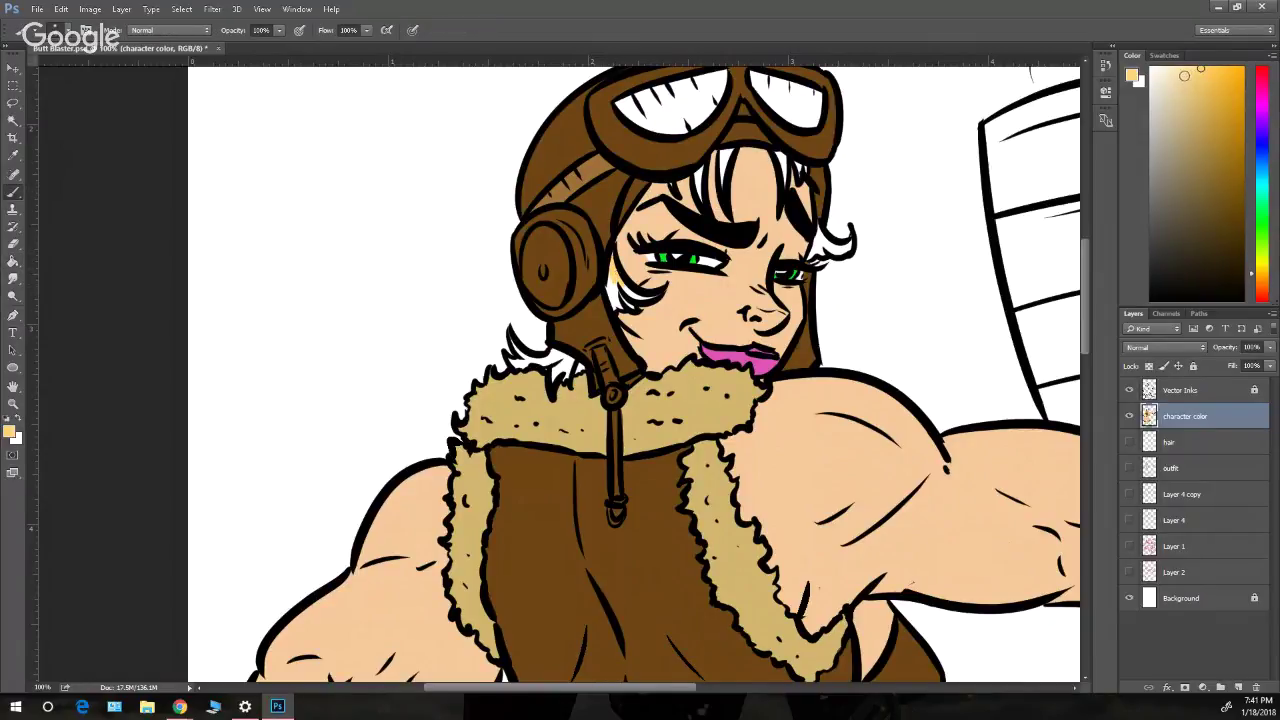
{"action": "left_click", "coordinate": [1185, 78]}
{"action": "mouse_move", "coordinate": [612, 270]}
{"action": "left_mouse_down"}
{"action": "mouse_move", "coordinate": [612, 306]}
{"action": "mouse_move", "coordinate": [637, 297]}
{"action": "left_mouse_up"}
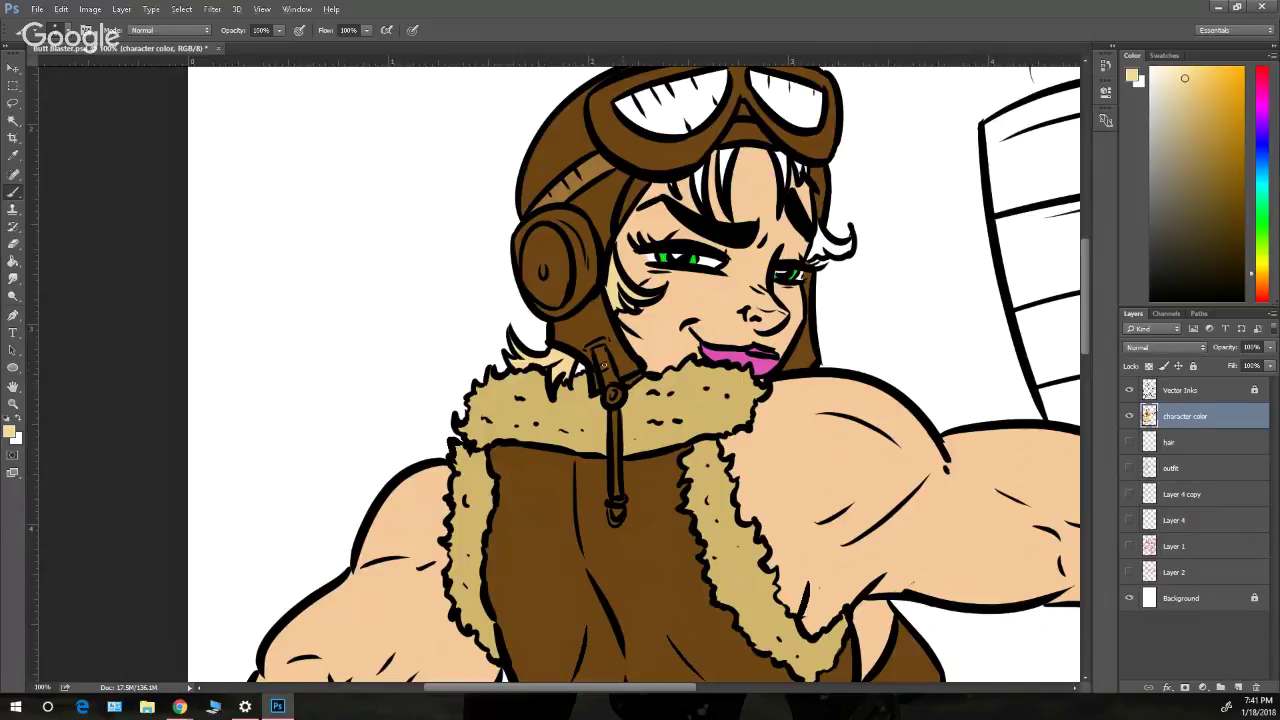
- Paint the side hair, the tuft above the fur collar and the bangs light gray with the Brush
{"action": "key", "text": "alt"}
{"action": "left_click", "coordinate": [1150, 106]}
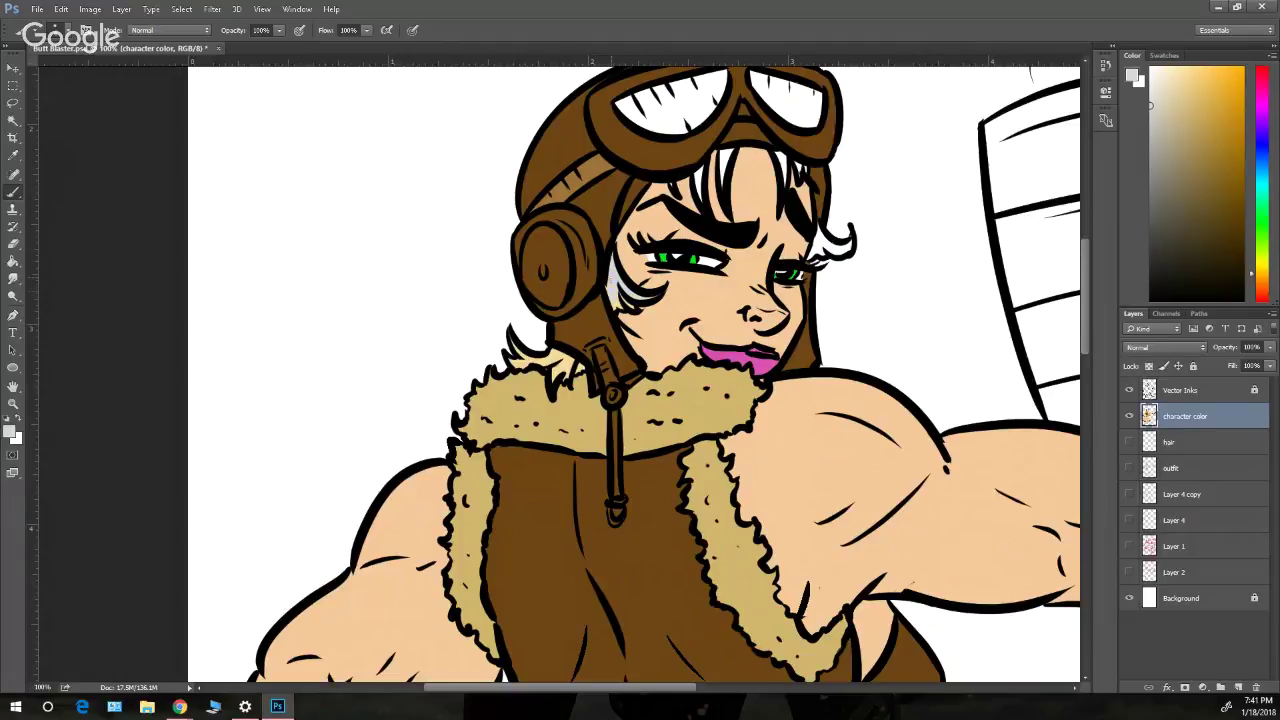
{"action": "left_click_drag", "start_coordinate": [625, 297], "coordinate": [621, 305]}
{"action": "left_click_drag", "start_coordinate": [555, 371], "coordinate": [566, 382]}
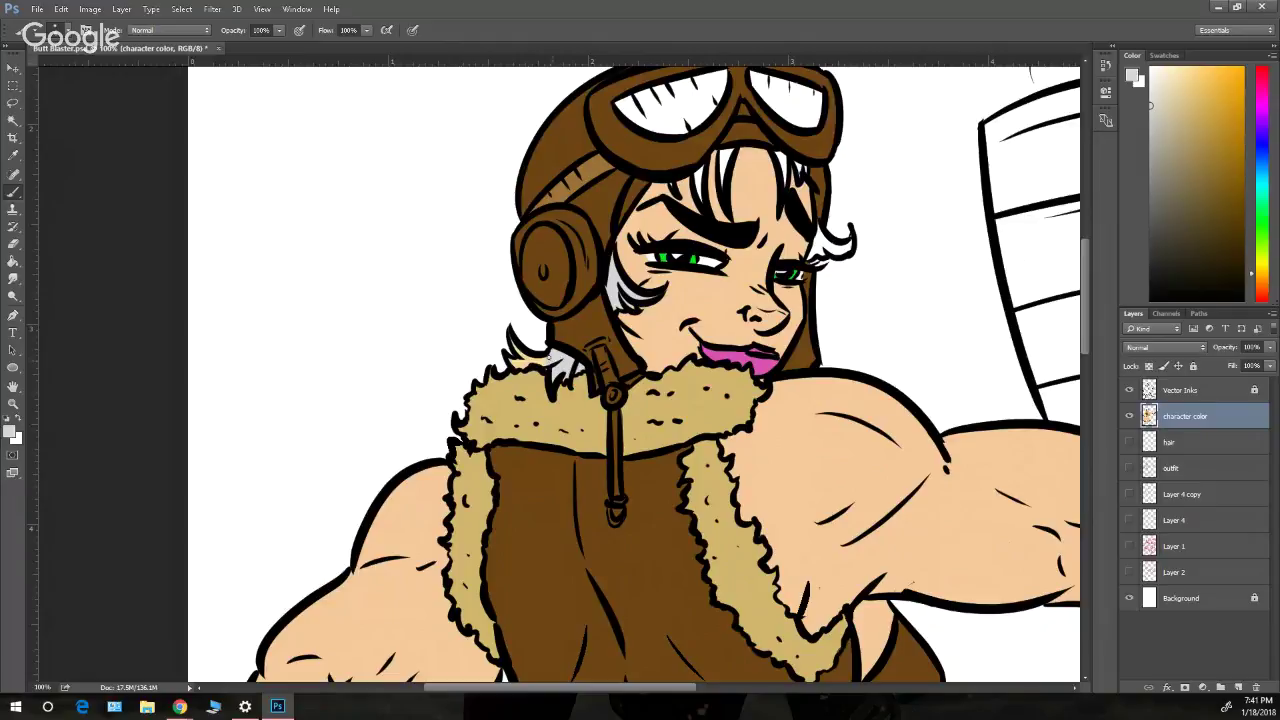
{"action": "mouse_move", "coordinate": [532, 360]}
{"action": "left_mouse_down"}
{"action": "mouse_move", "coordinate": [522, 355]}
{"action": "mouse_move", "coordinate": [540, 355]}
{"action": "left_mouse_up"}
{"action": "scroll", "coordinate": [1086, 295], "scroll_direction": "up", "scroll_amount": 2}
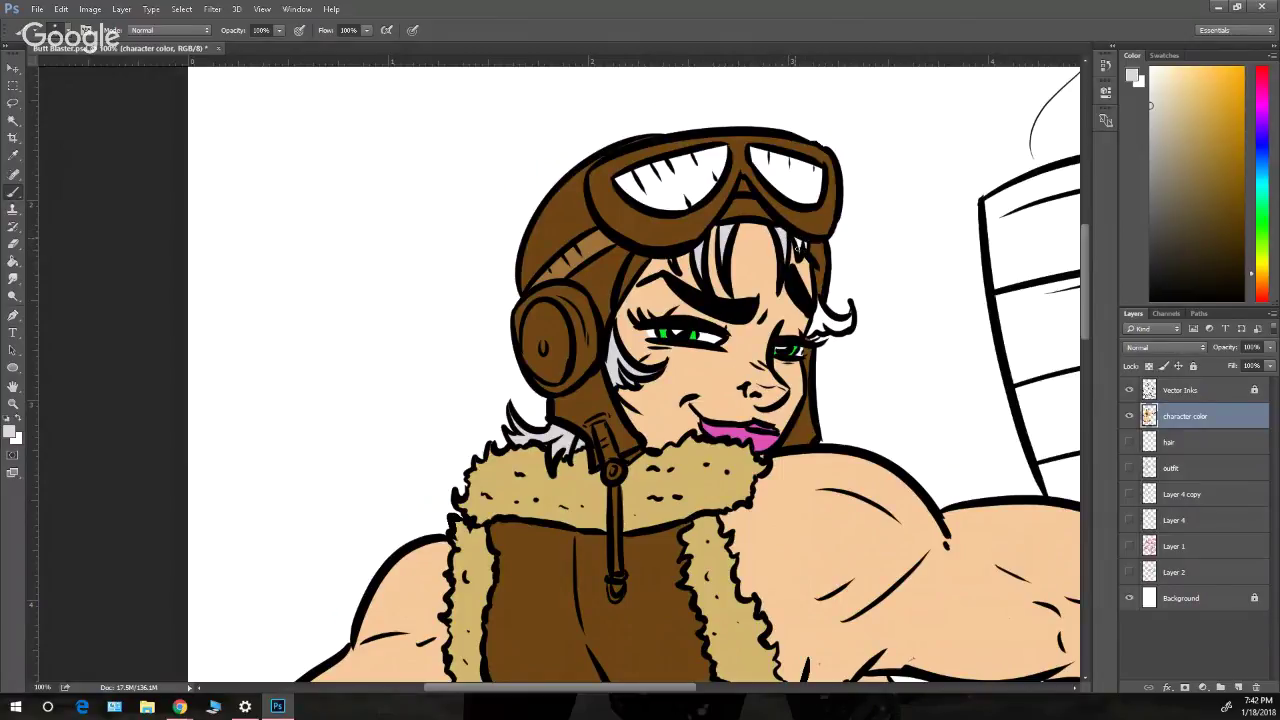
- Color the hair curl beside the far eye light gray, touching up around it with sampled helmet brown and hair gray
{"action": "left_click", "coordinate": [816, 250], "text": "alt"}
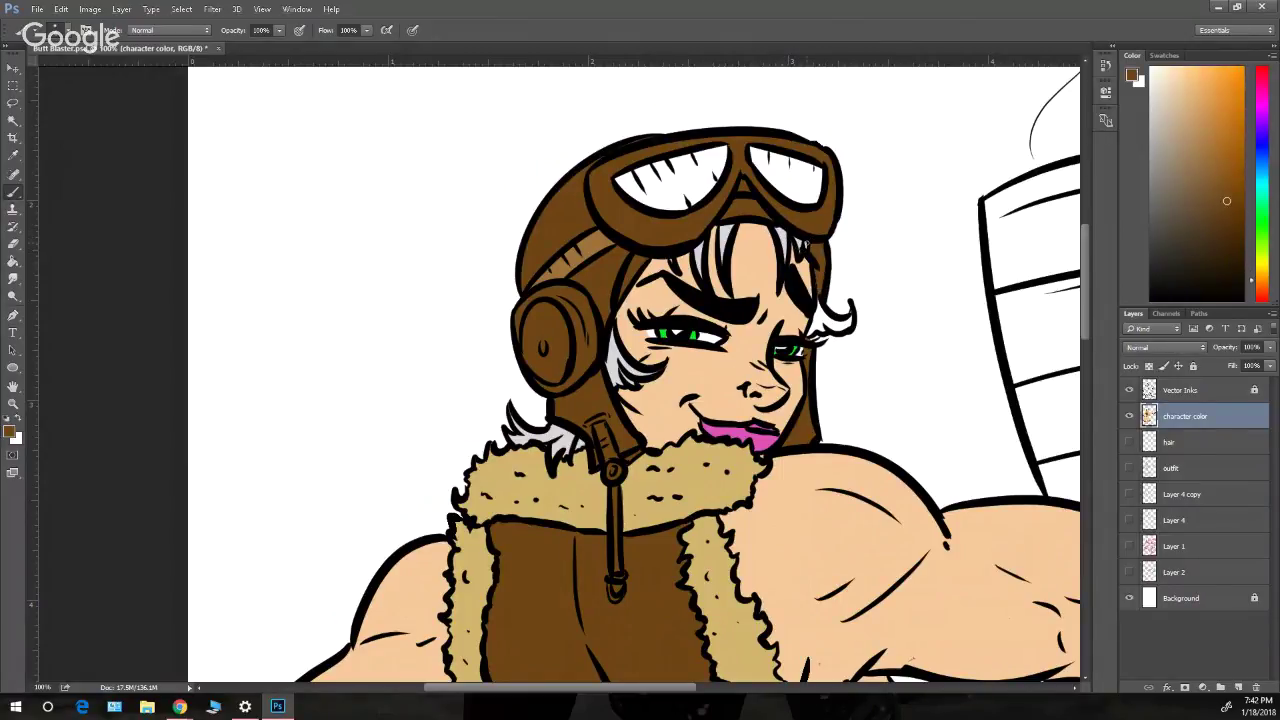
{"action": "left_click", "coordinate": [798, 275], "text": "alt"}
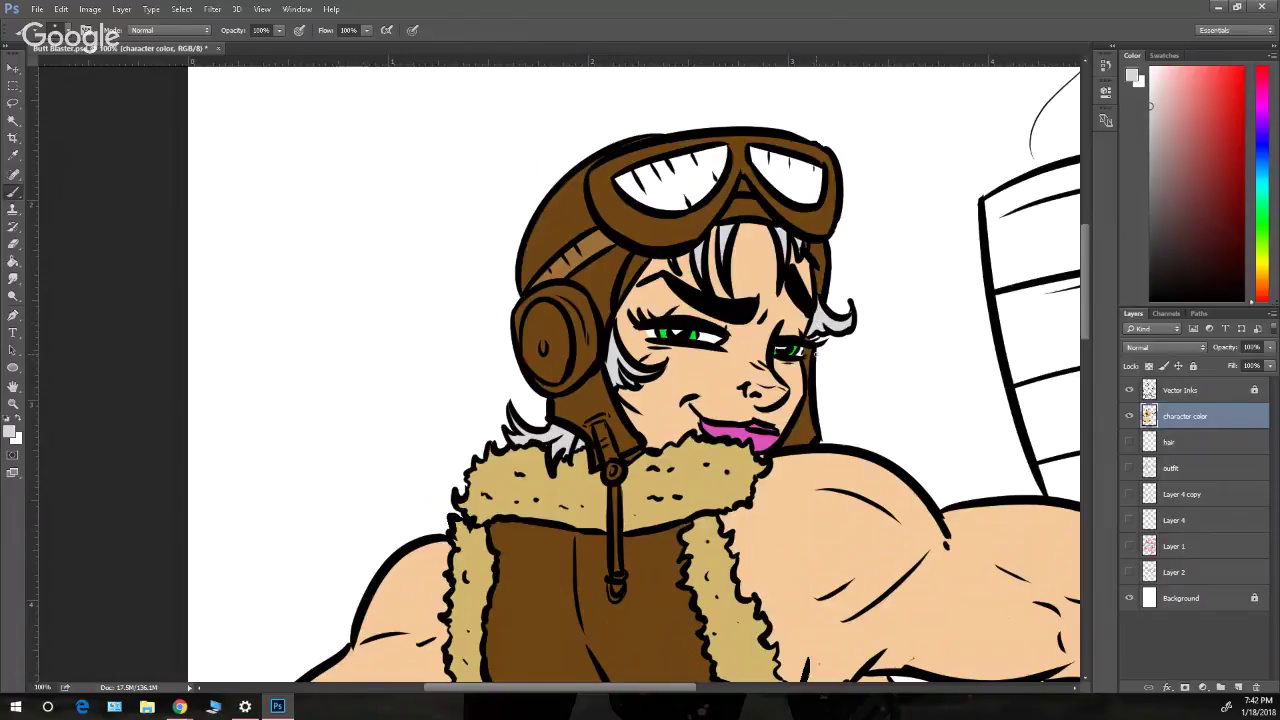
{"action": "key", "text": "alt"}
{"action": "left_click", "coordinate": [810, 440], "text": "alt"}
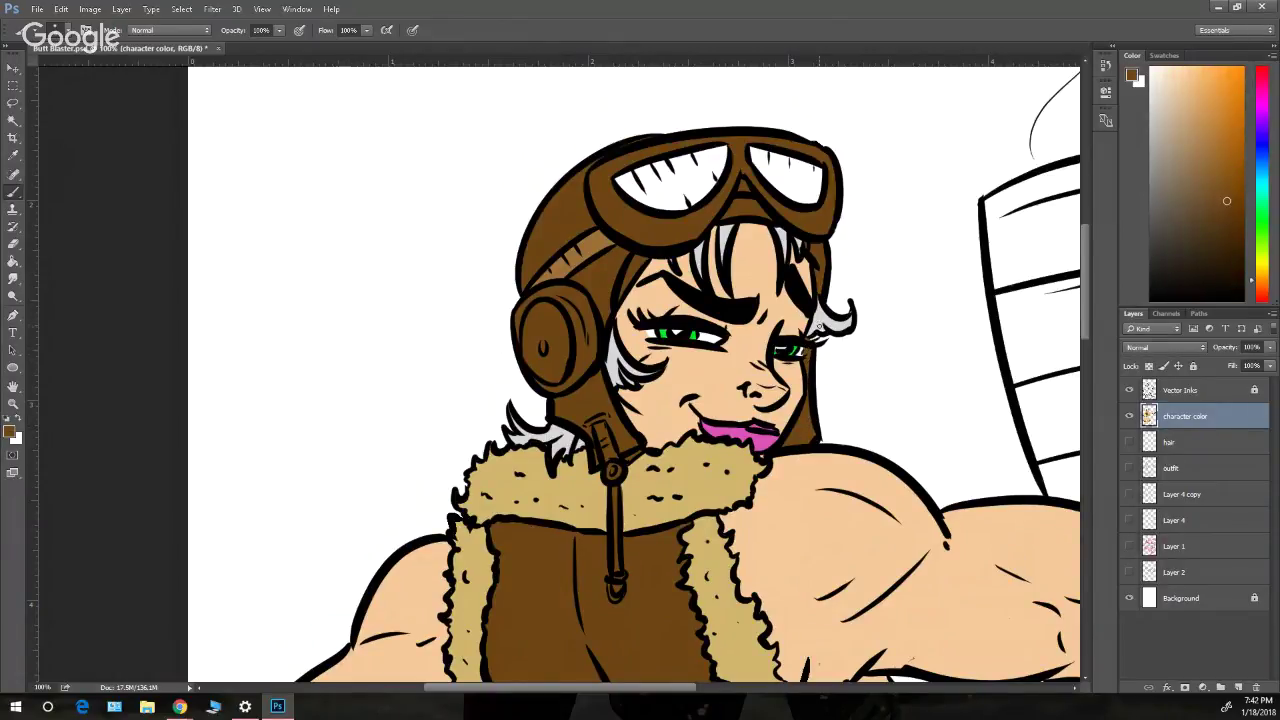
{"action": "left_click", "coordinate": [820, 322], "text": "alt"}
{"action": "left_click", "coordinate": [806, 368], "text": "alt"}
{"action": "left_click", "coordinate": [820, 348], "text": "alt"}
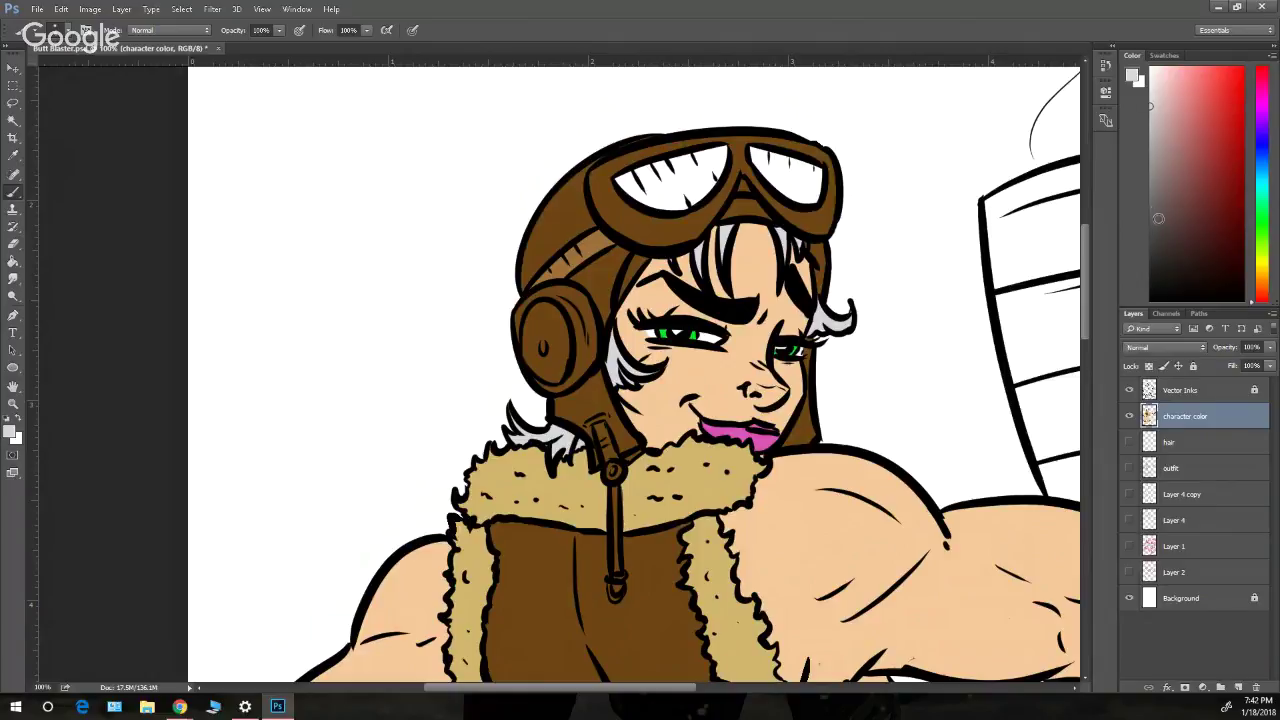
- Fill both goggle lenses with dark gray using the Paint Bucket
{"action": "left_click", "coordinate": [1152, 201]}
{"action": "left_click", "coordinate": [13, 260]}
{"action": "left_click", "coordinate": [690, 196]}
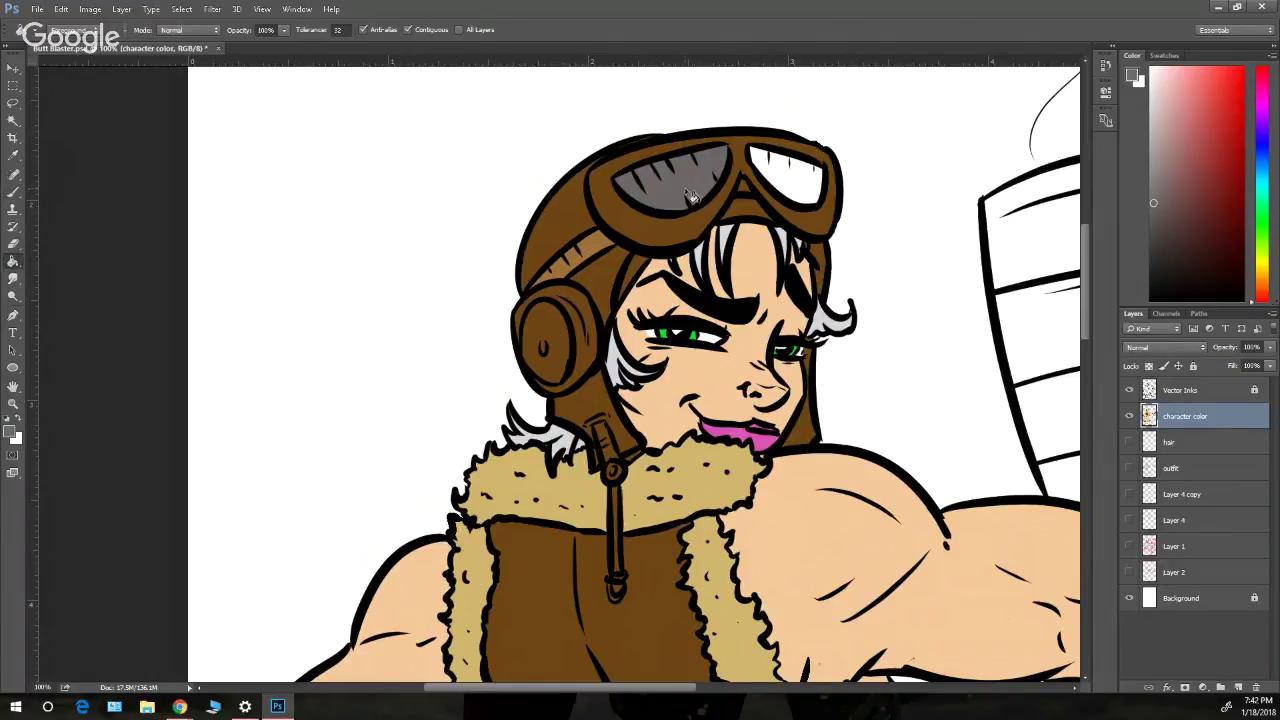
{"action": "left_click", "coordinate": [796, 194]}
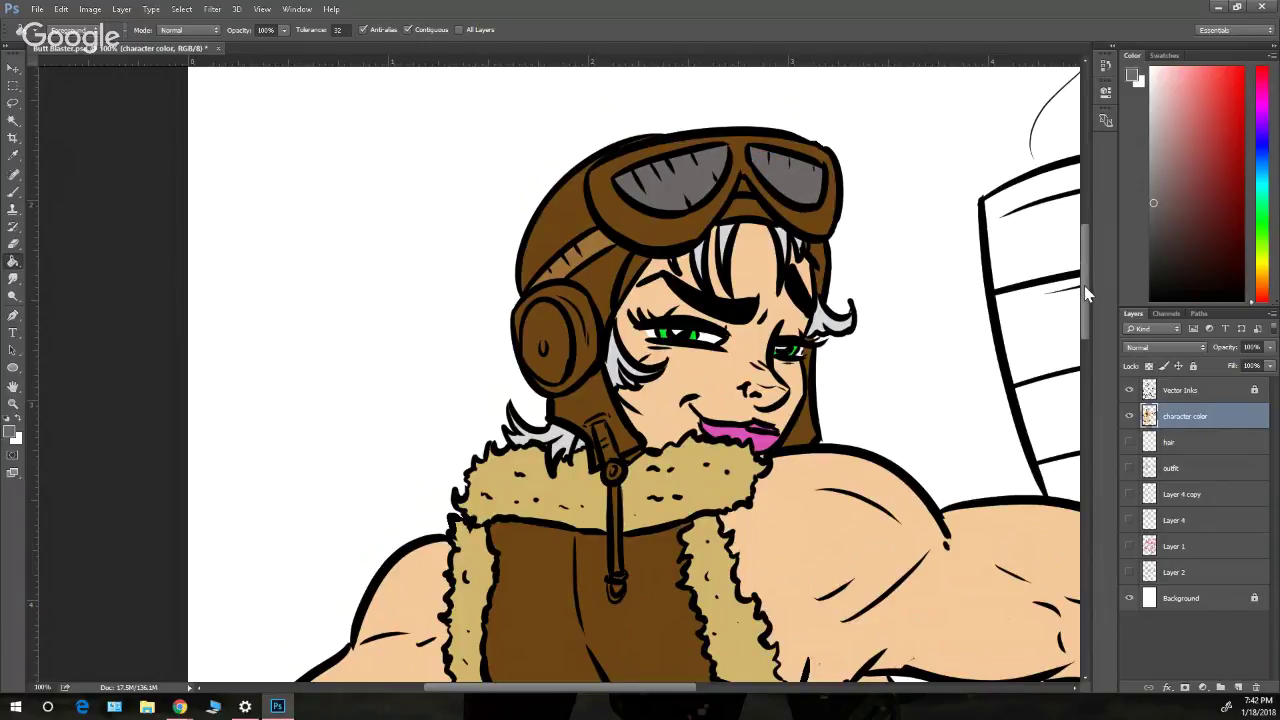
{"action": "mouse_move", "coordinate": [1084, 285]}
{"action": "left_mouse_down"}
{"action": "mouse_move", "coordinate": [1083, 305]}
{"action": "mouse_move", "coordinate": [1084, 288]}
{"action": "left_mouse_up"}
- Sample the light gray of the side hair as the Brush color
{"action": "left_click", "coordinate": [13, 155]}
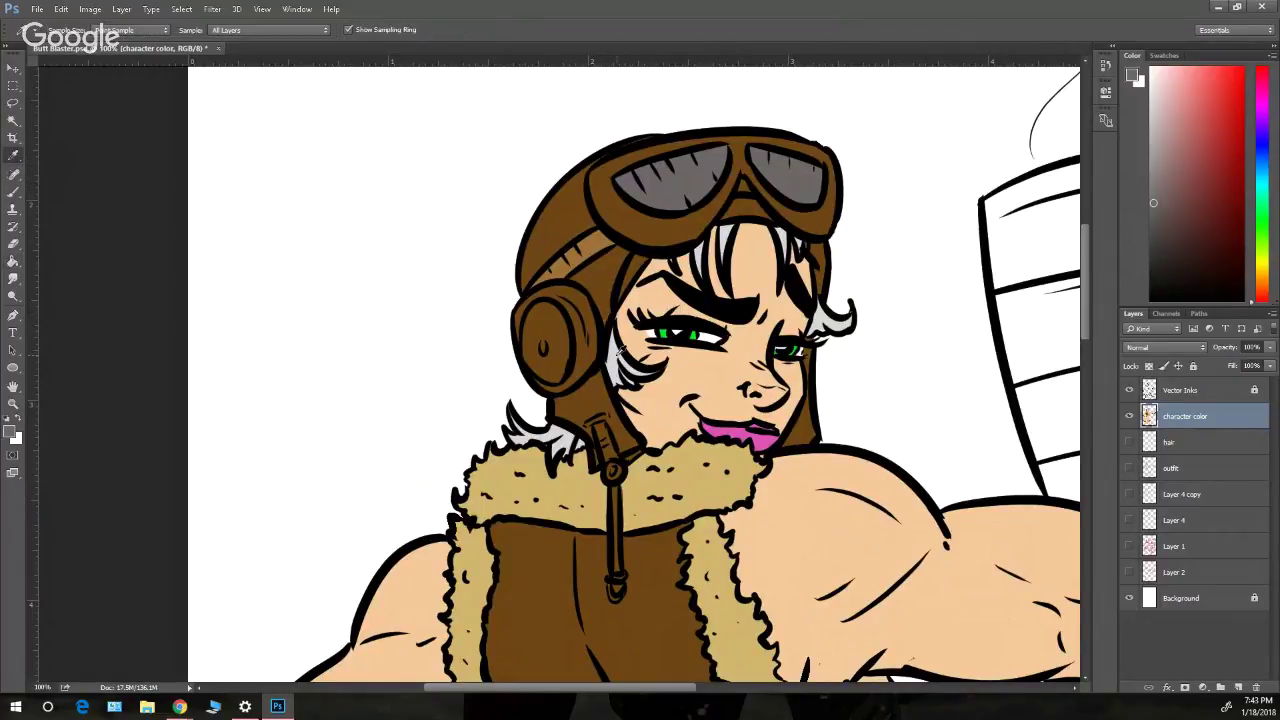
{"action": "left_click", "coordinate": [621, 349]}
{"action": "left_click", "coordinate": [14, 192]}
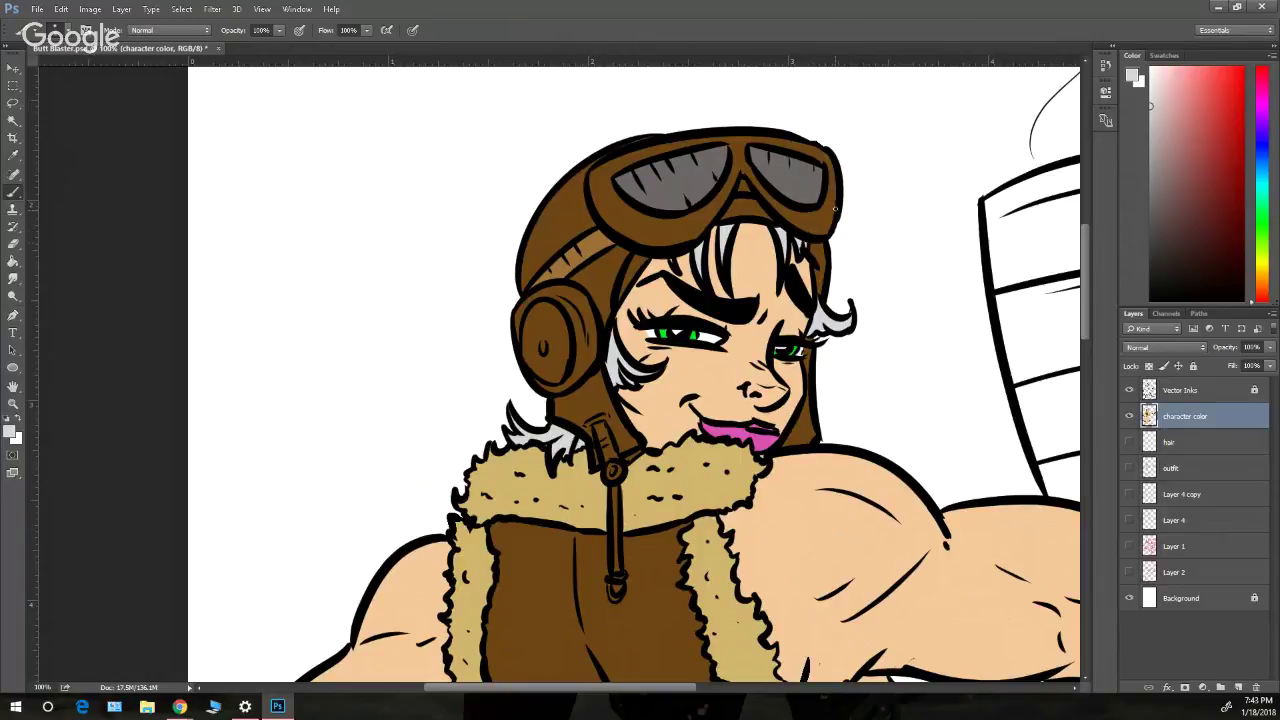
- Paint the inside opening of the lowered arm's glove black with the Brush
{"action": "key", "text": "z"}
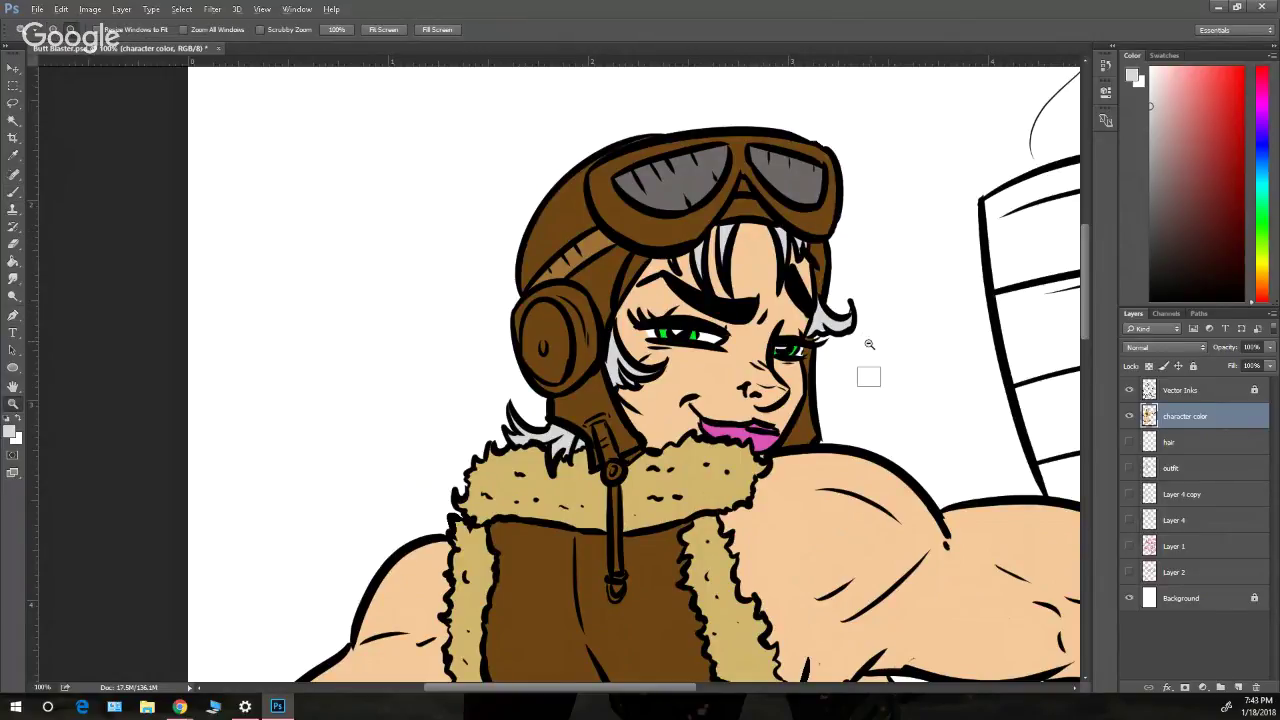
{"action": "key", "text": "alt"}
{"action": "left_click", "coordinate": [870, 382], "text": "alt"}
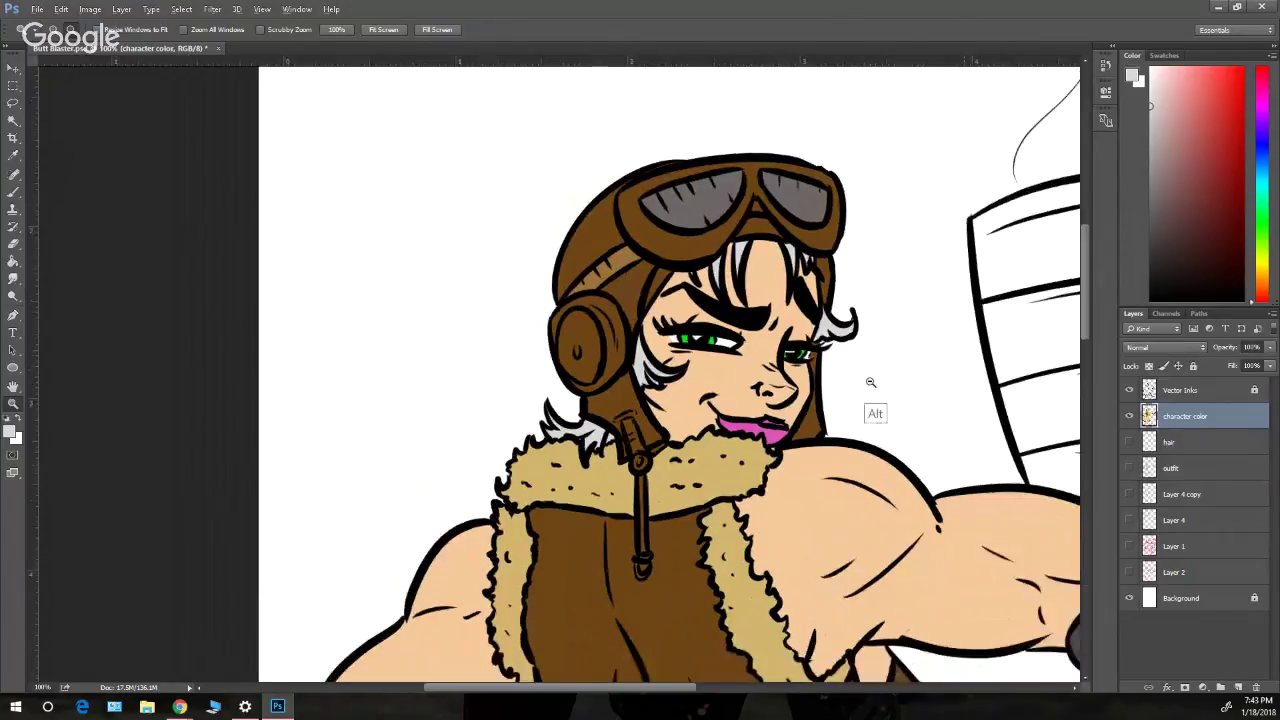
{"action": "left_click", "coordinate": [870, 382], "text": "alt"}
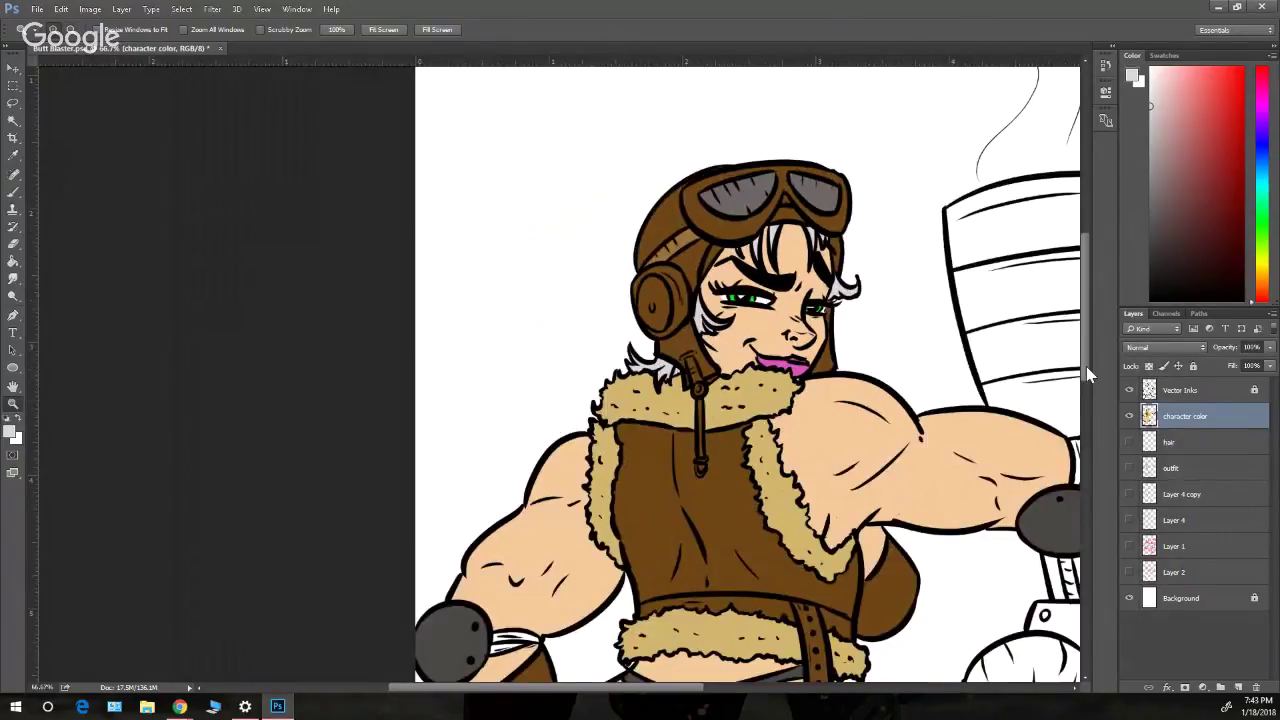
{"action": "left_click_drag", "start_coordinate": [1087, 367], "coordinate": [1087, 412]}
{"action": "left_click", "coordinate": [499, 466]}
{"action": "key", "text": "b"}
{"action": "key", "text": "d"}
{"action": "key", "text": "ctrl+r"}
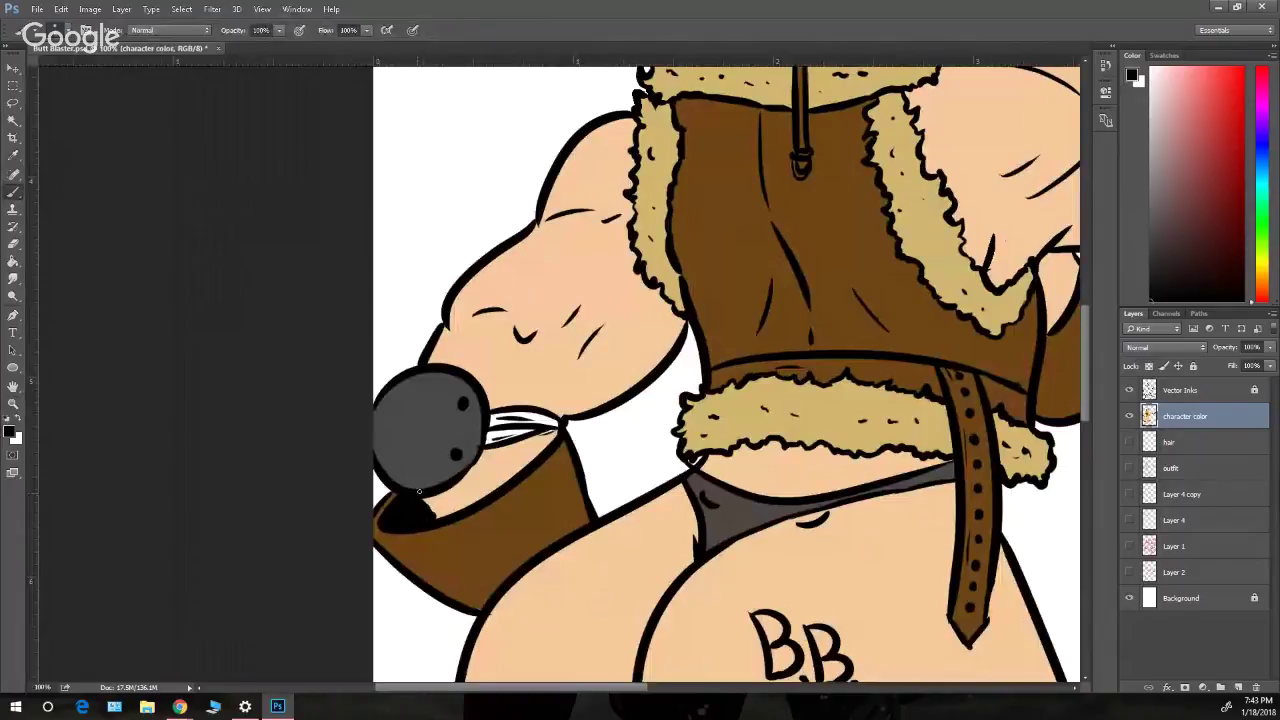
- Pick a bright red and paint the elbow pad strap on the outstretched arm with the Brush
{"action": "key", "text": "z"}
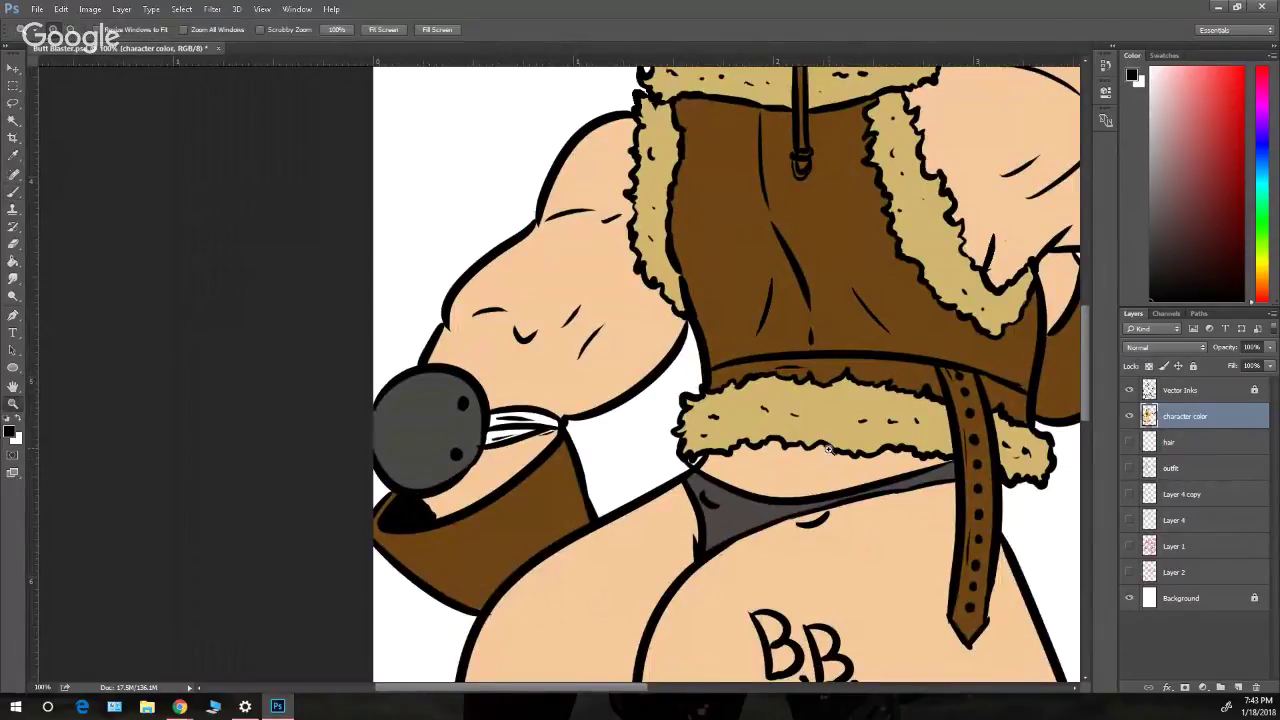
{"action": "left_click", "coordinate": [826, 500], "text": "alt"}
{"action": "left_click", "coordinate": [1028, 528], "text": "alt"}
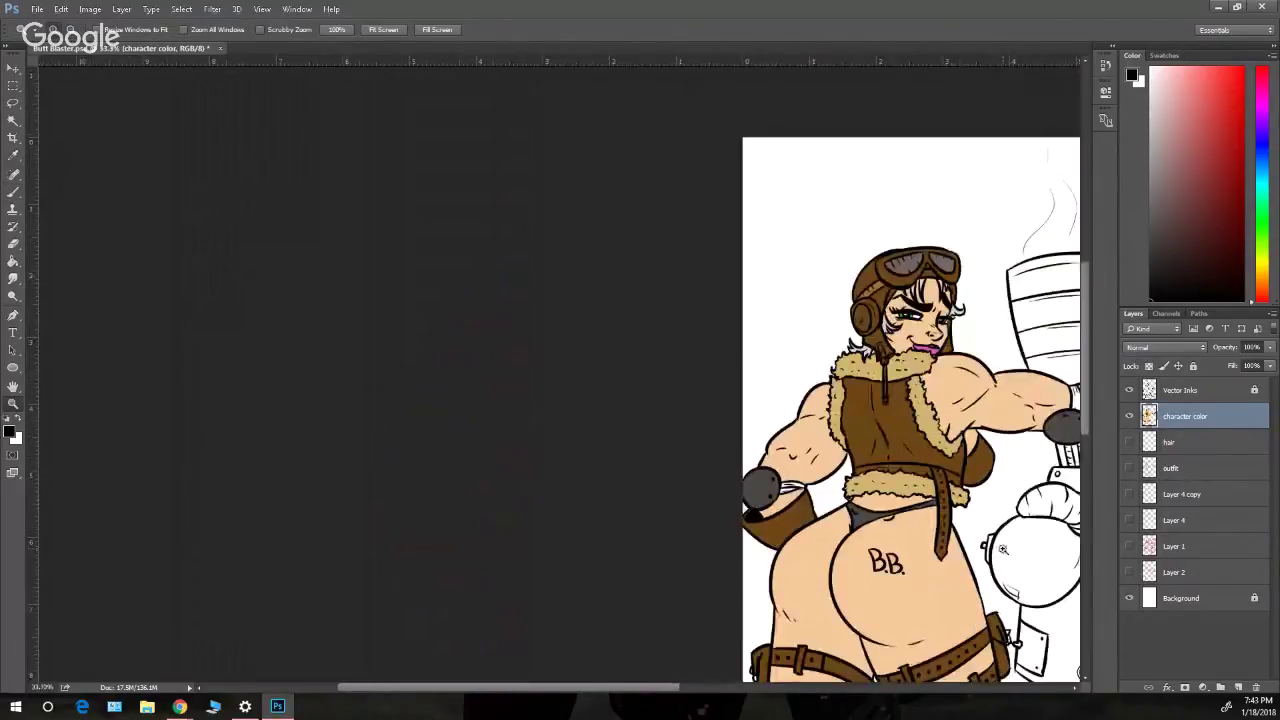
{"action": "left_click_drag", "start_coordinate": [670, 692], "coordinate": [761, 692]}
{"action": "left_click_drag", "start_coordinate": [1087, 399], "coordinate": [1084, 436]}
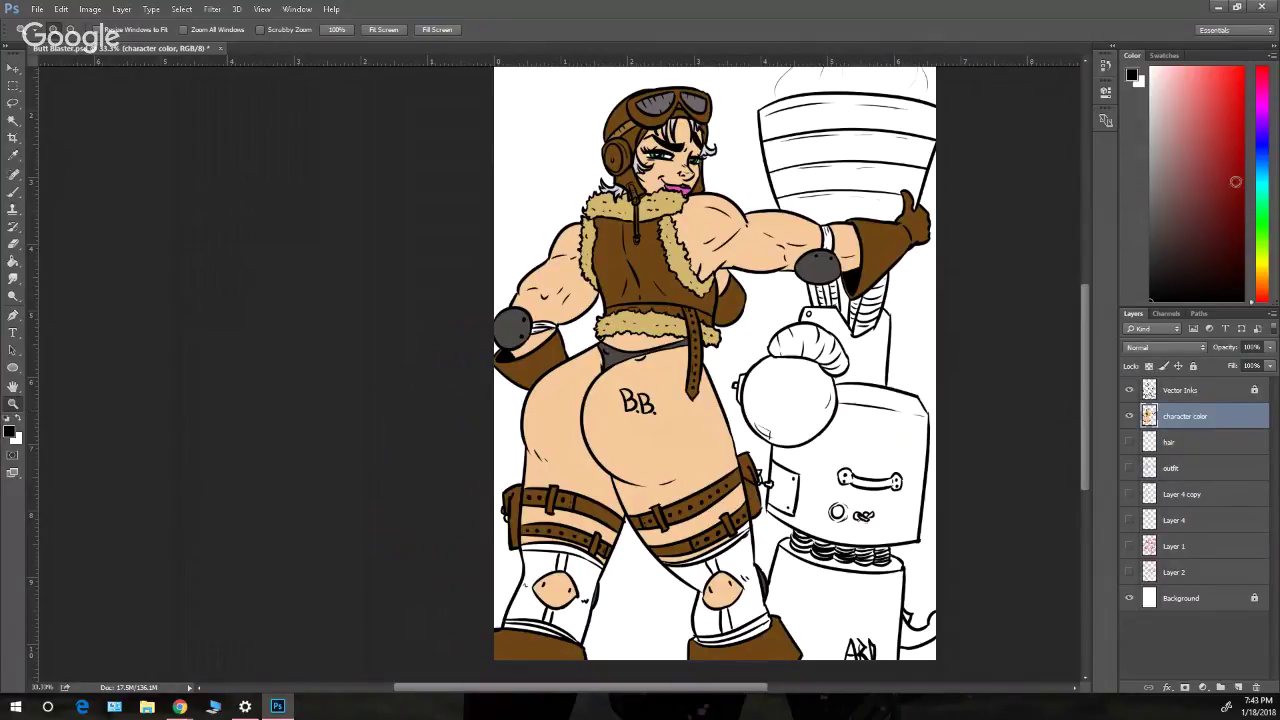
{"action": "left_click", "coordinate": [1231, 111]}
{"action": "left_click", "coordinate": [1219, 98]}
{"action": "left_click", "coordinate": [841, 236]}
{"action": "left_click", "coordinate": [841, 236]}
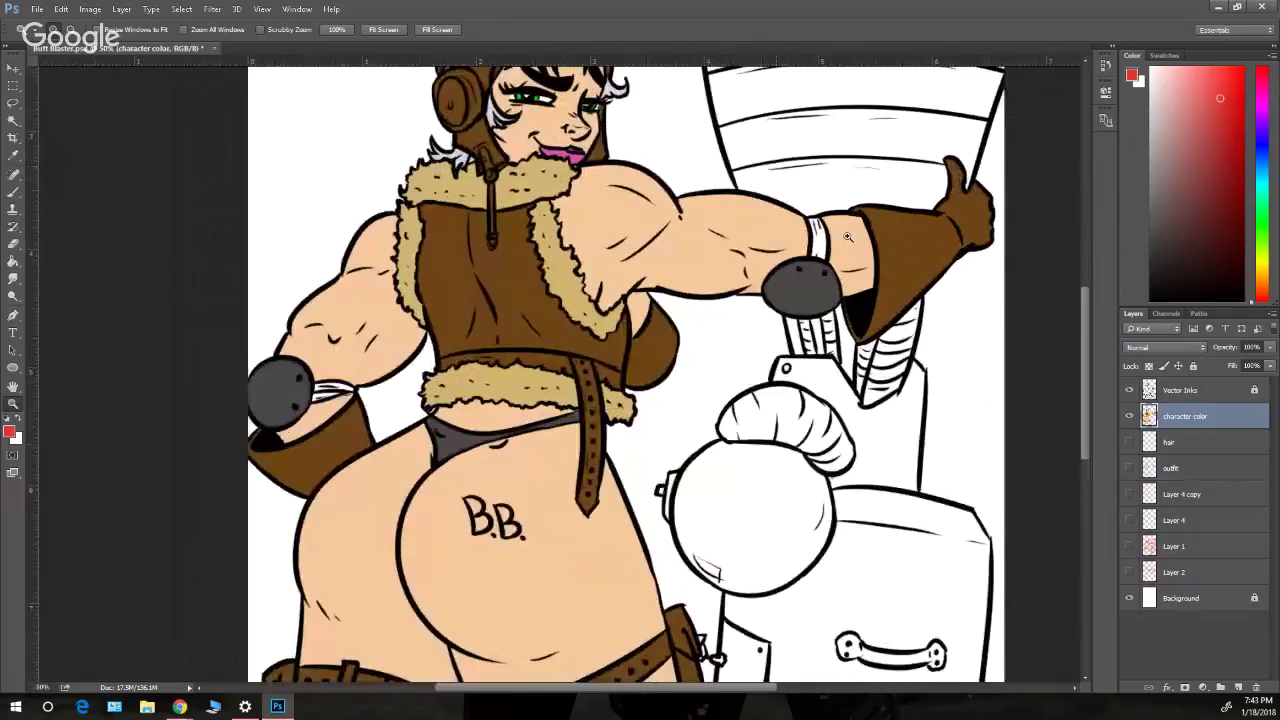
{"action": "left_click", "coordinate": [841, 236]}
{"action": "left_click", "coordinate": [14, 193]}
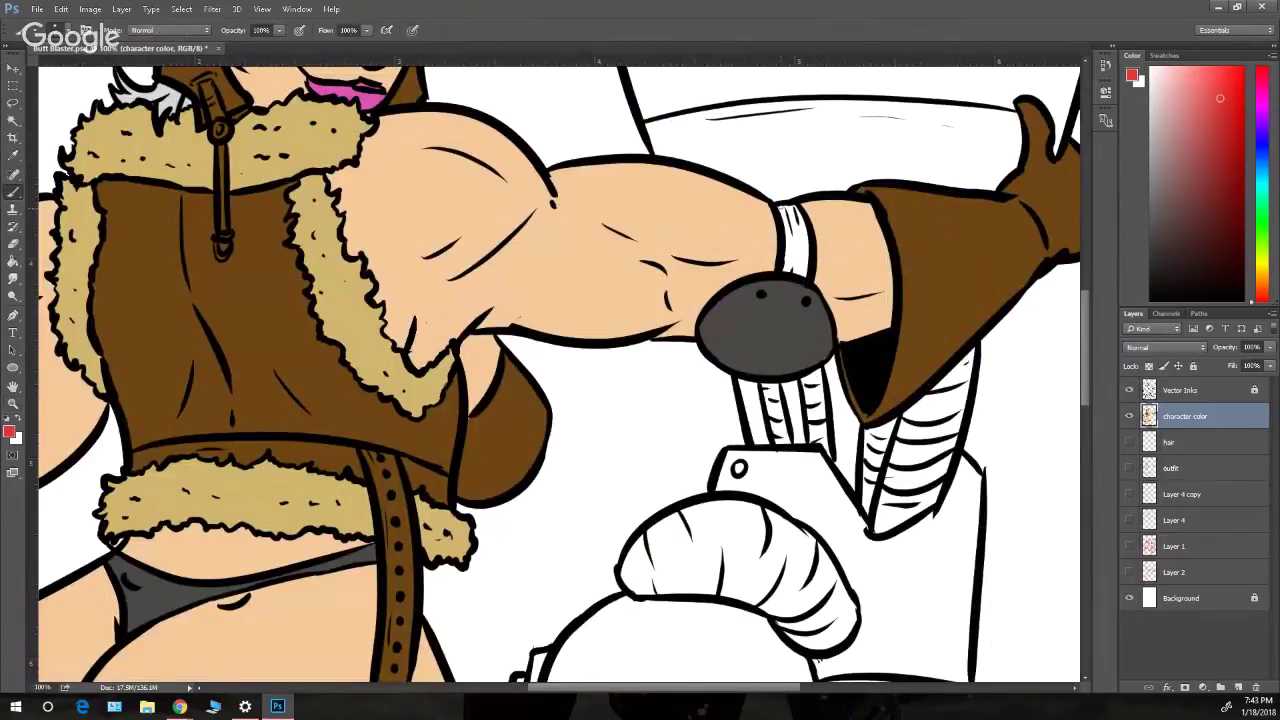
{"action": "left_click_drag", "start_coordinate": [780, 209], "coordinate": [787, 244]}
{"action": "left_click_drag", "start_coordinate": [795, 205], "coordinate": [806, 252]}
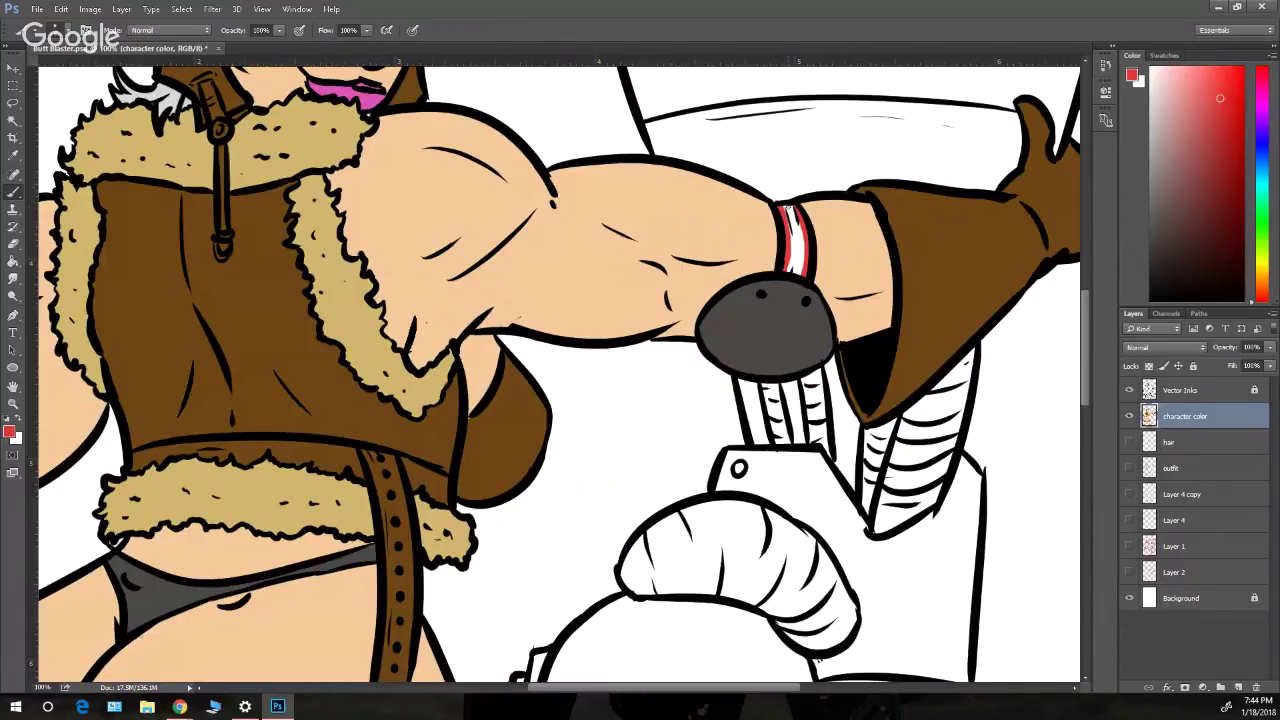
{"action": "mouse_move", "coordinate": [794, 220]}
{"action": "left_mouse_down"}
{"action": "mouse_move", "coordinate": [792, 262]}
{"action": "mouse_move", "coordinate": [794, 226]}
{"action": "left_mouse_up"}
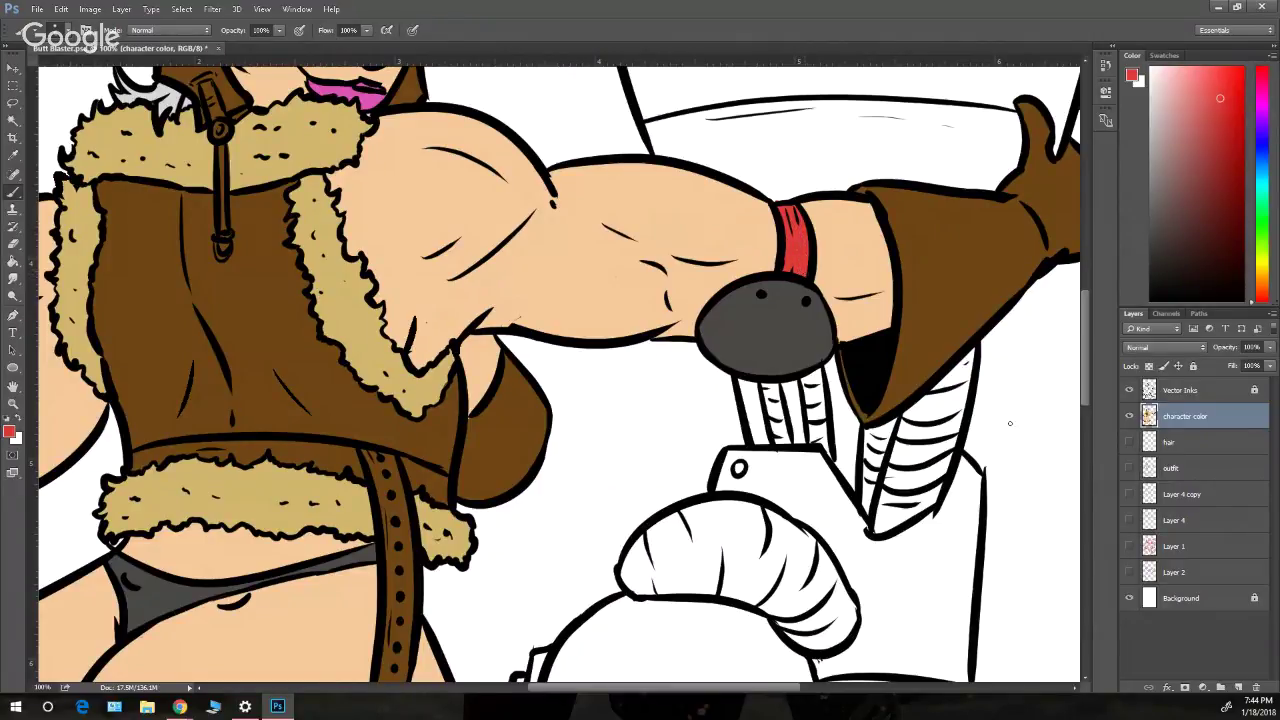
- Paint the elbow pad strap on the lowered arm the same red
{"action": "left_click_drag", "start_coordinate": [1088, 385], "coordinate": [1084, 422]}
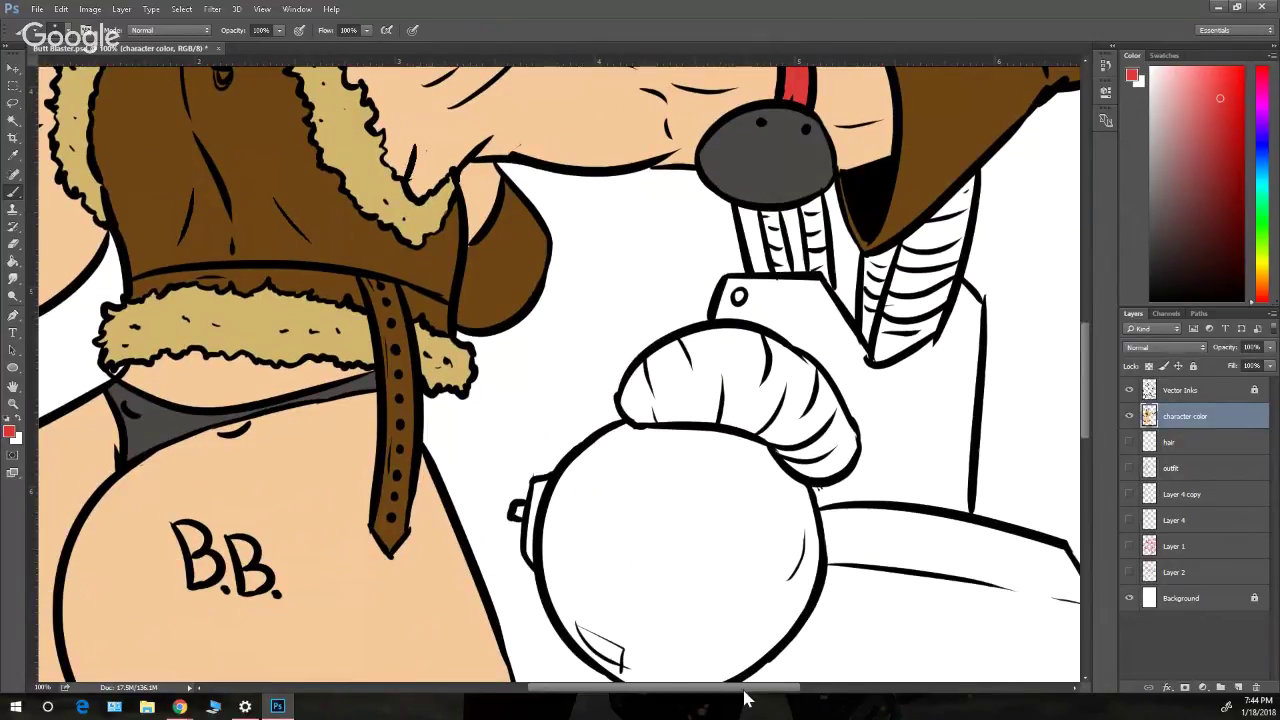
{"action": "left_click_drag", "start_coordinate": [743, 694], "coordinate": [559, 689]}
{"action": "mouse_move", "coordinate": [477, 327]}
{"action": "left_mouse_down"}
{"action": "mouse_move", "coordinate": [476, 347]}
{"action": "mouse_move", "coordinate": [500, 346]}
{"action": "mouse_move", "coordinate": [478, 326]}
{"action": "mouse_move", "coordinate": [530, 330]}
{"action": "left_mouse_up"}
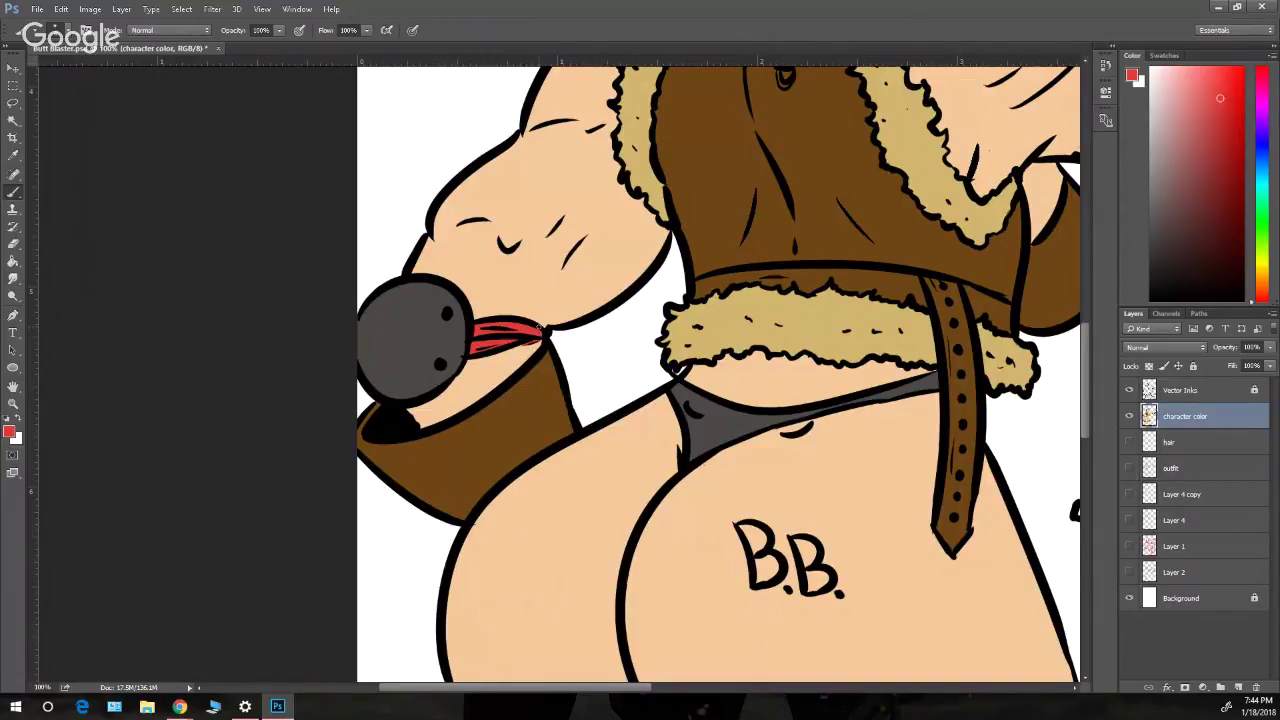
{"action": "left_click", "coordinate": [1058, 281], "text": "alt"}
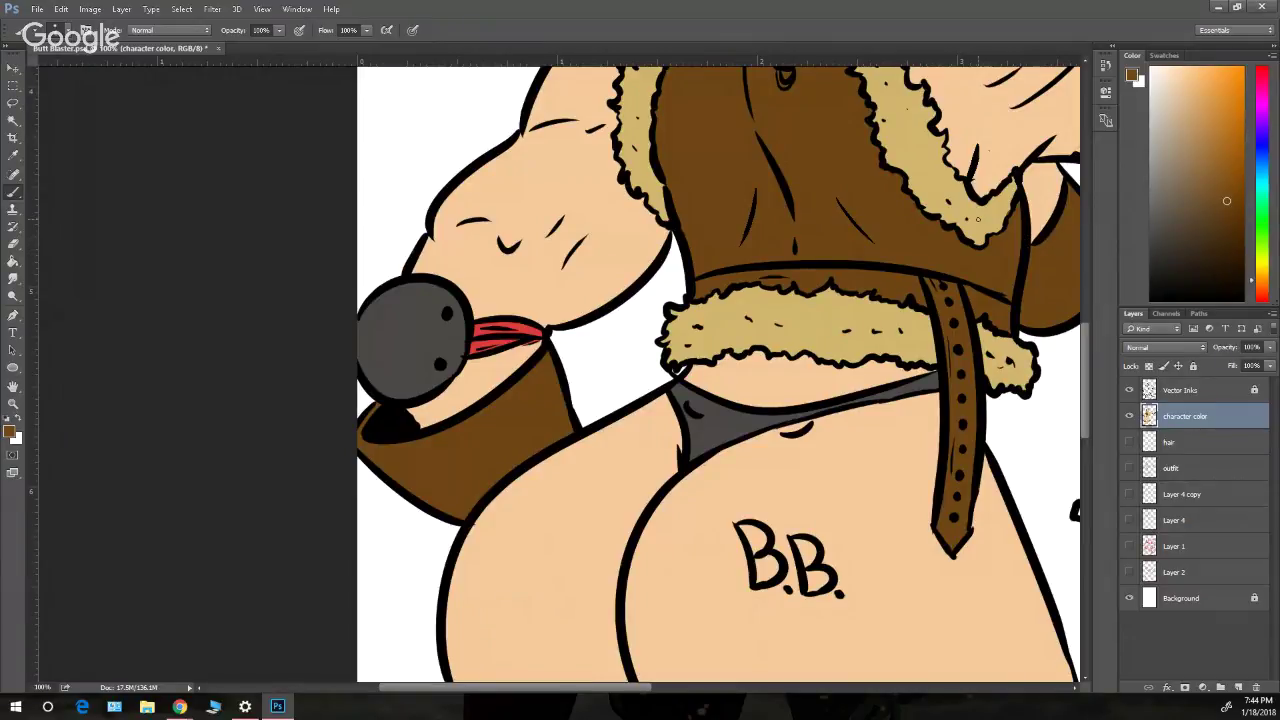
{"action": "left_click", "coordinate": [533, 336], "text": "alt"}
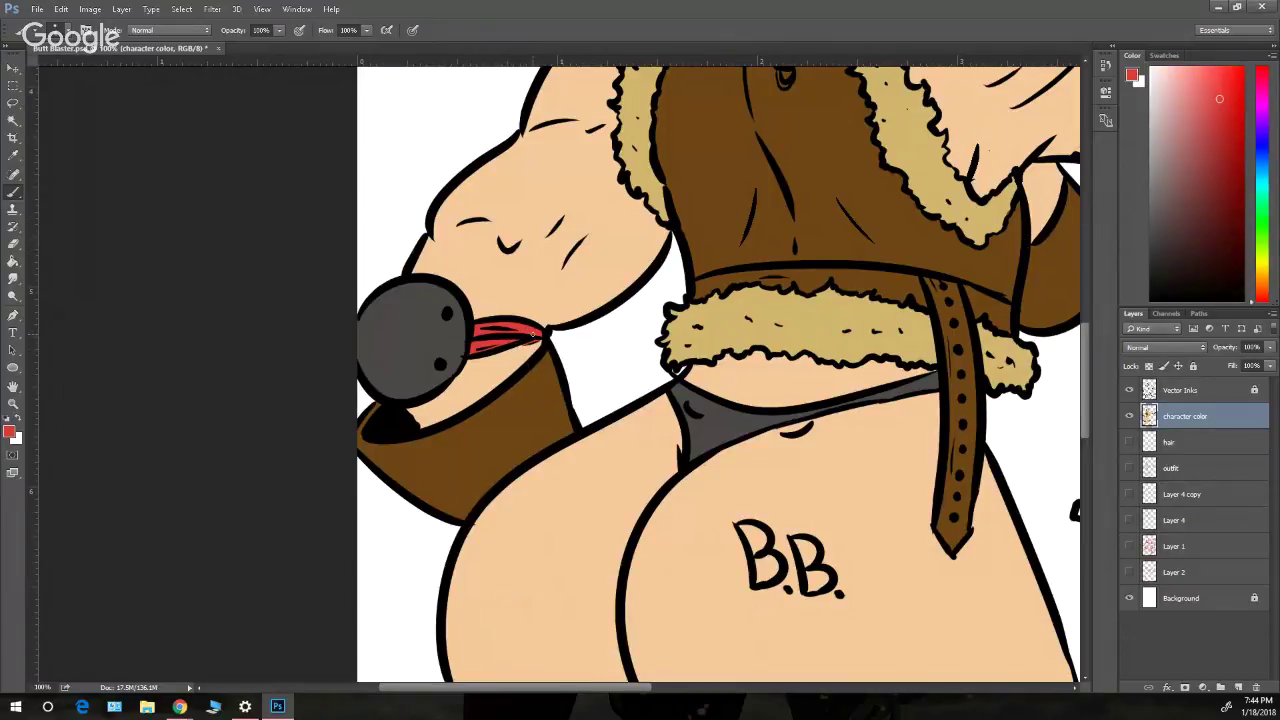
- Paint the top band of the left leg's stocking red, switching to the 21 px hard round brush
{"action": "scroll", "coordinate": [1089, 348], "scroll_direction": "down", "scroll_amount": 1}
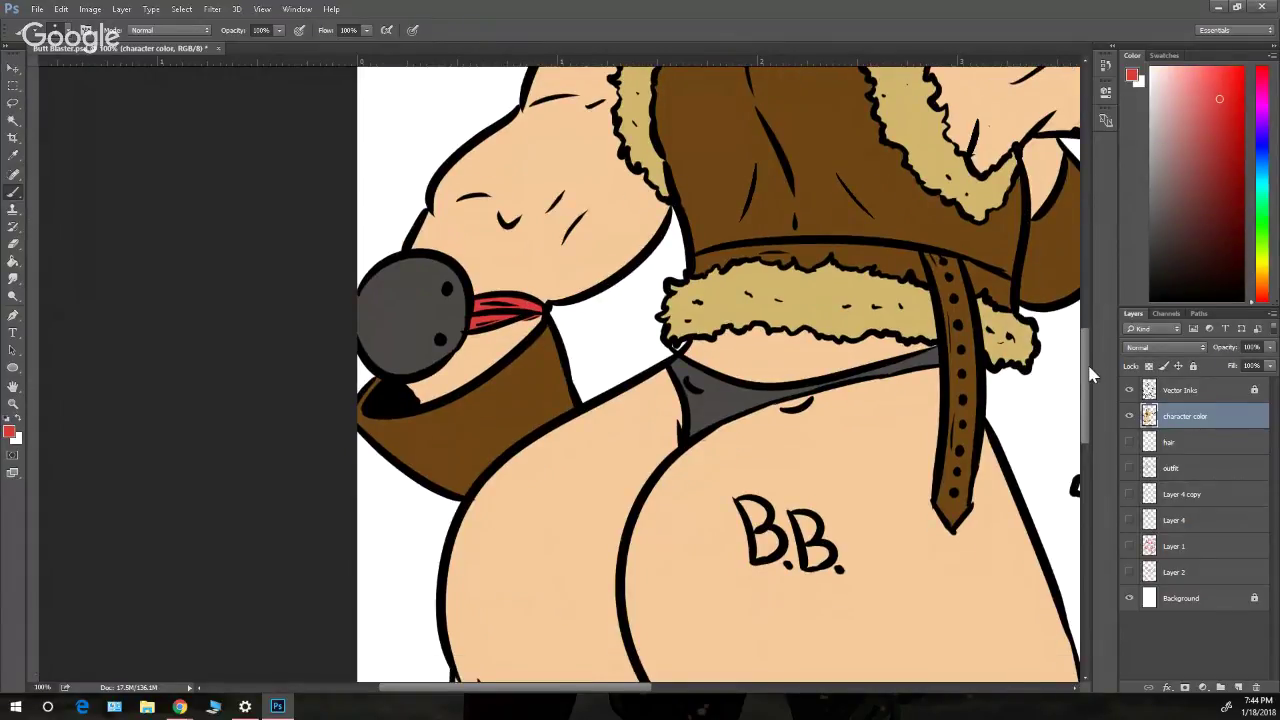
{"action": "left_click_drag", "start_coordinate": [1086, 374], "coordinate": [1086, 478]}
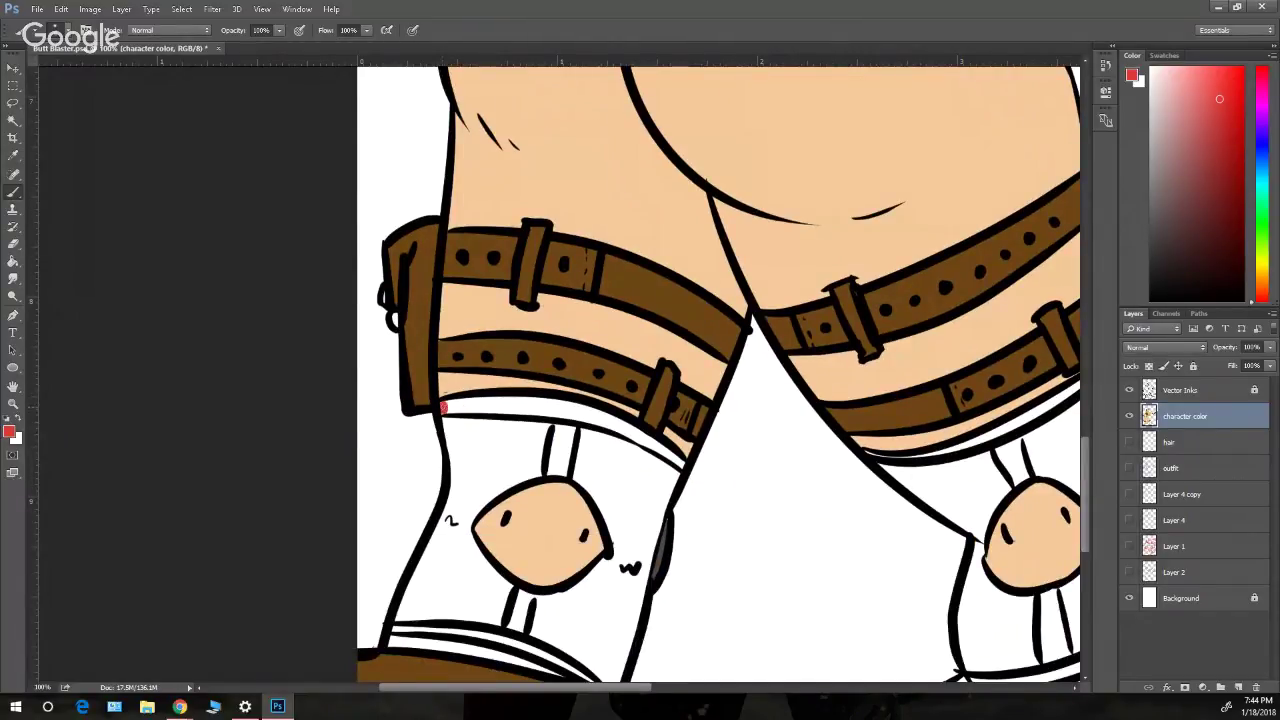
{"action": "mouse_move", "coordinate": [443, 407]}
{"action": "left_mouse_down"}
{"action": "mouse_move", "coordinate": [470, 408]}
{"action": "mouse_move", "coordinate": [450, 406]}
{"action": "left_mouse_up"}
{"action": "left_click", "coordinate": [68, 30]}
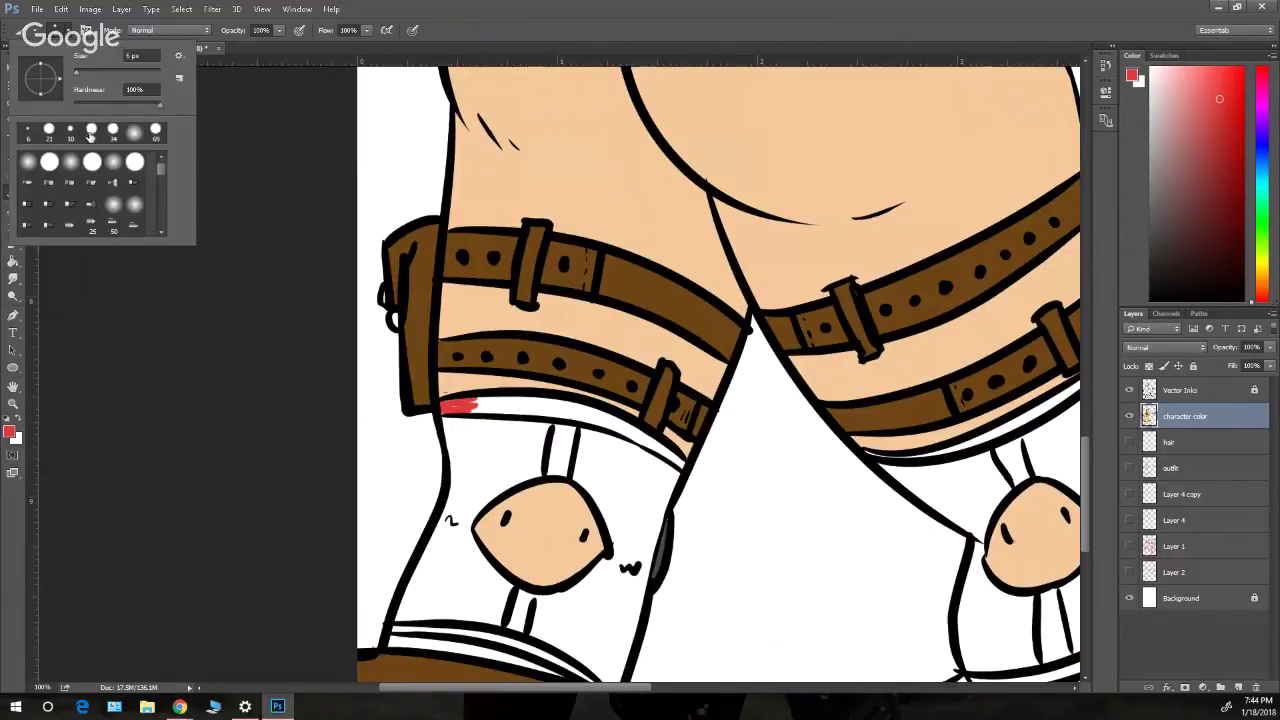
{"action": "left_click", "coordinate": [49, 132]}
{"action": "left_click", "coordinate": [446, 404]}
{"action": "mouse_move", "coordinate": [448, 407]}
{"action": "left_mouse_down"}
{"action": "mouse_move", "coordinate": [579, 412]}
{"action": "mouse_move", "coordinate": [541, 401]}
{"action": "mouse_move", "coordinate": [553, 405]}
{"action": "mouse_move", "coordinate": [446, 410]}
{"action": "mouse_move", "coordinate": [537, 405]}
{"action": "mouse_move", "coordinate": [597, 423]}
{"action": "mouse_move", "coordinate": [572, 399]}
{"action": "mouse_move", "coordinate": [684, 465]}
{"action": "mouse_move", "coordinate": [672, 404]}
{"action": "left_mouse_up"}
- Color the narrow strip above the left knee hole, first with sampled strap brown and over it with the band's red
{"action": "left_click", "coordinate": [660, 405], "text": "alt"}
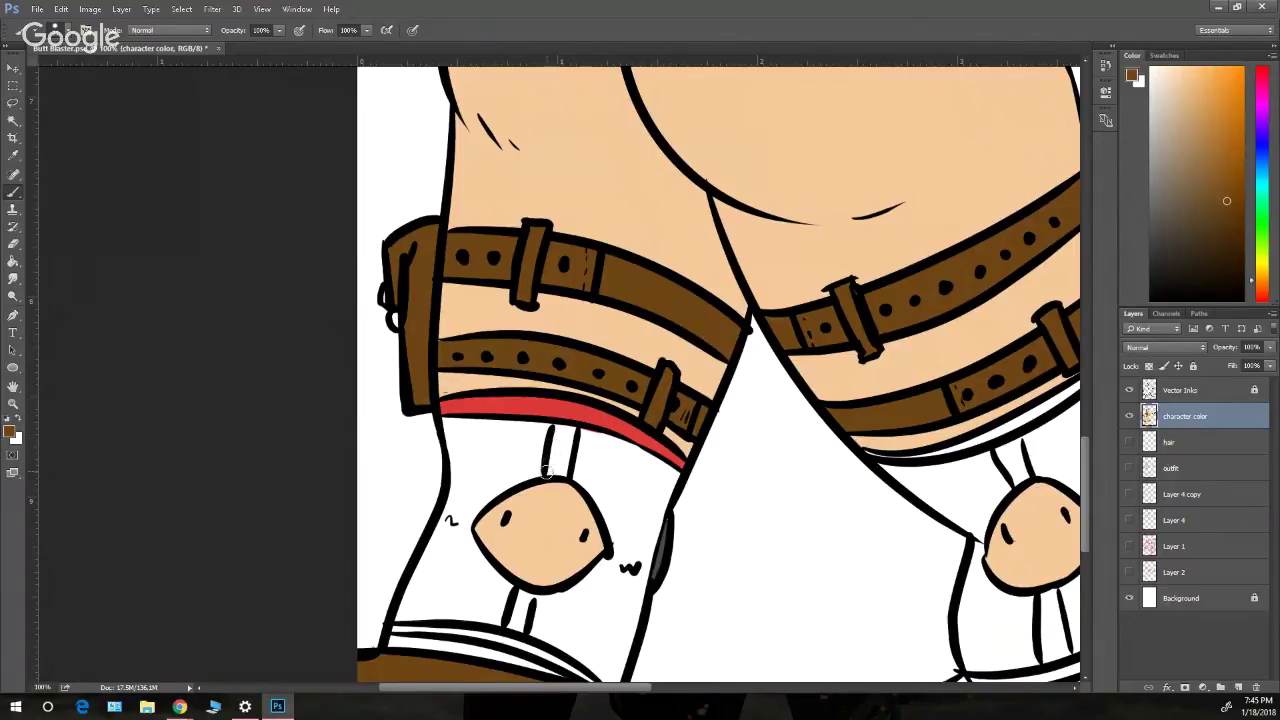
{"action": "left_click_drag", "start_coordinate": [549, 470], "coordinate": [556, 428]}
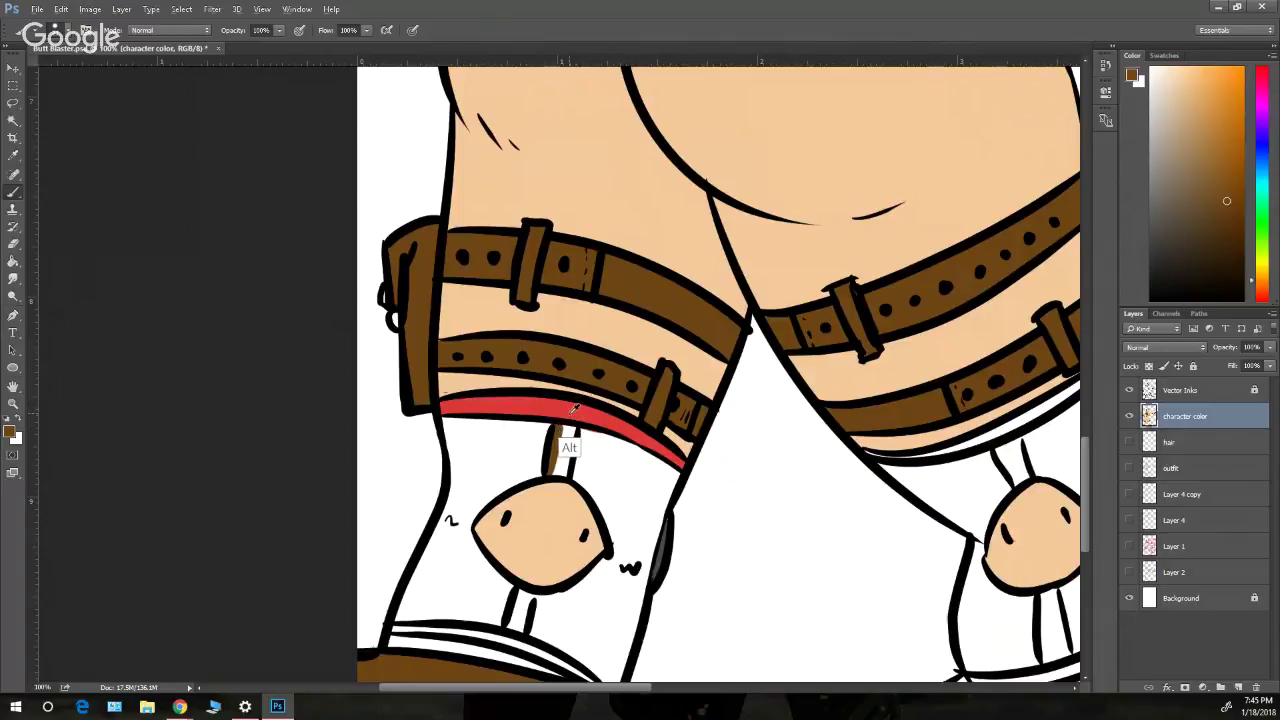
{"action": "left_click", "coordinate": [573, 405], "text": "alt"}
{"action": "mouse_move", "coordinate": [570, 424]}
{"action": "left_mouse_down"}
{"action": "mouse_move", "coordinate": [550, 471]}
{"action": "mouse_move", "coordinate": [570, 428]}
{"action": "left_mouse_up"}
- Select the uncolored areas of both stockings with the Magic Wand on the Vector Inks layer
{"action": "key", "text": "z"}
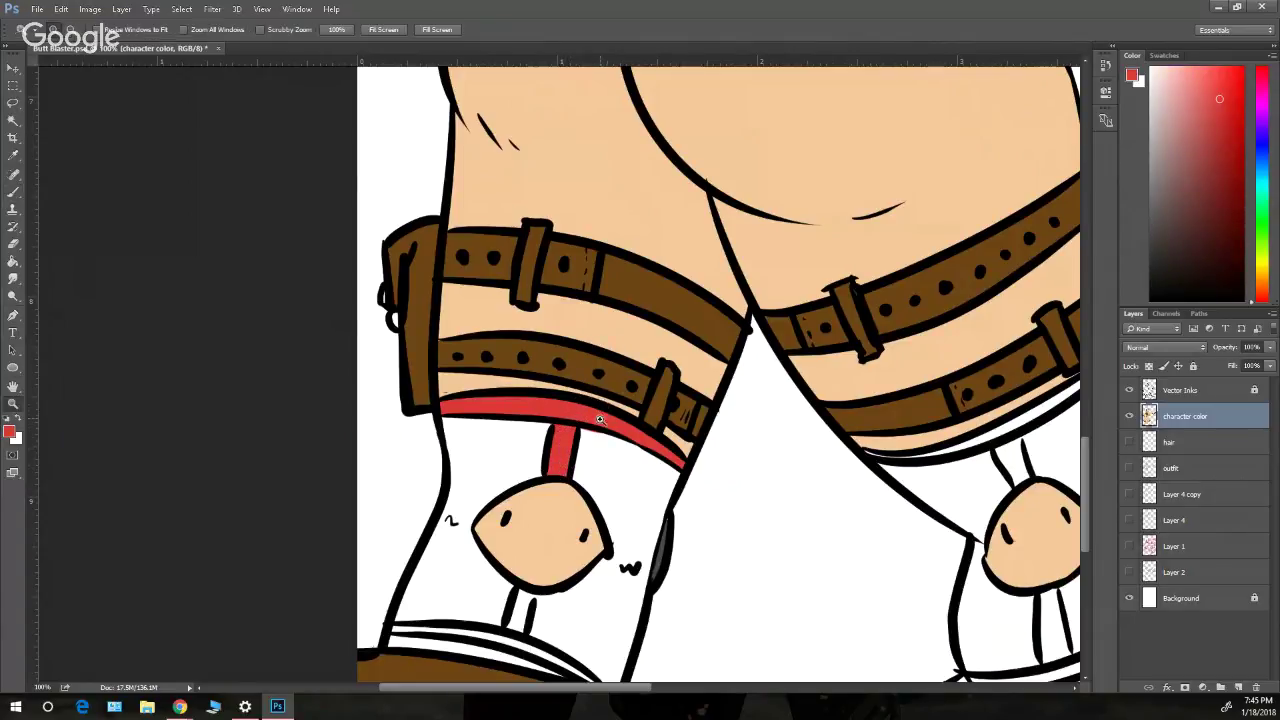
{"action": "left_click", "coordinate": [605, 440], "text": "alt"}
{"action": "left_click", "coordinate": [780, 505], "text": "alt"}
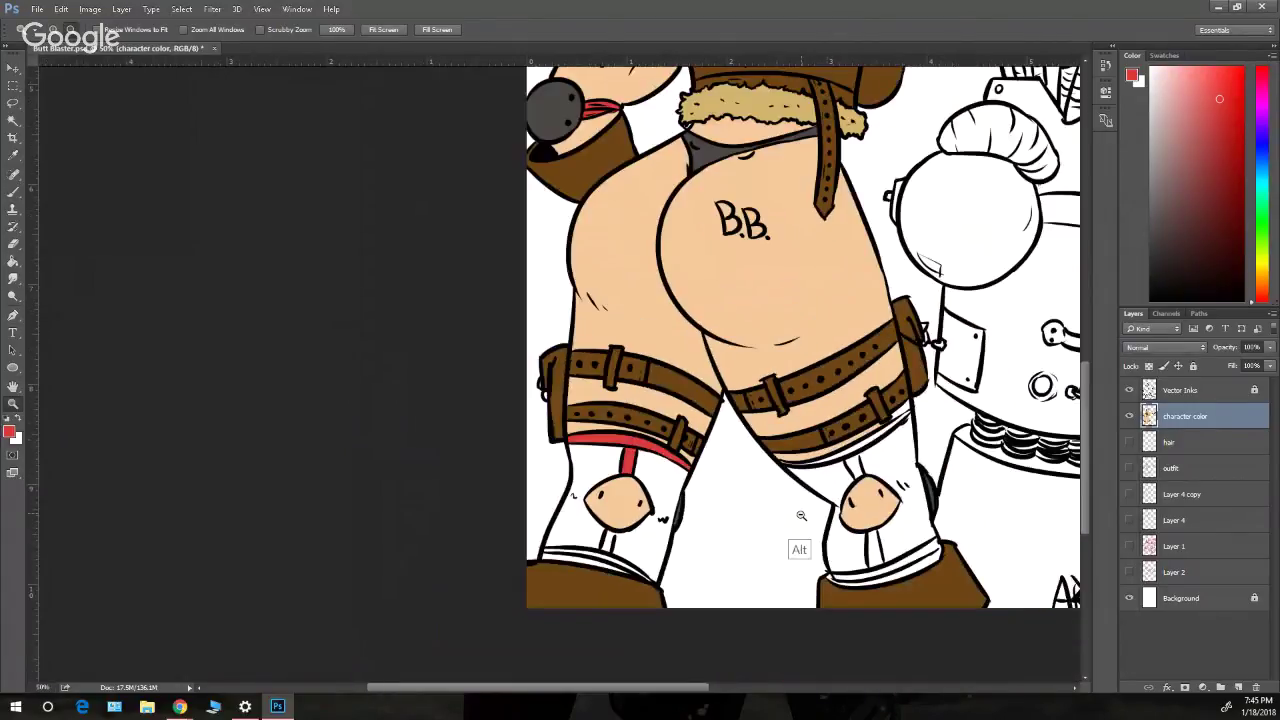
{"action": "left_click", "coordinate": [801, 515], "text": "alt"}
{"action": "left_click", "coordinate": [894, 529], "text": "alt"}
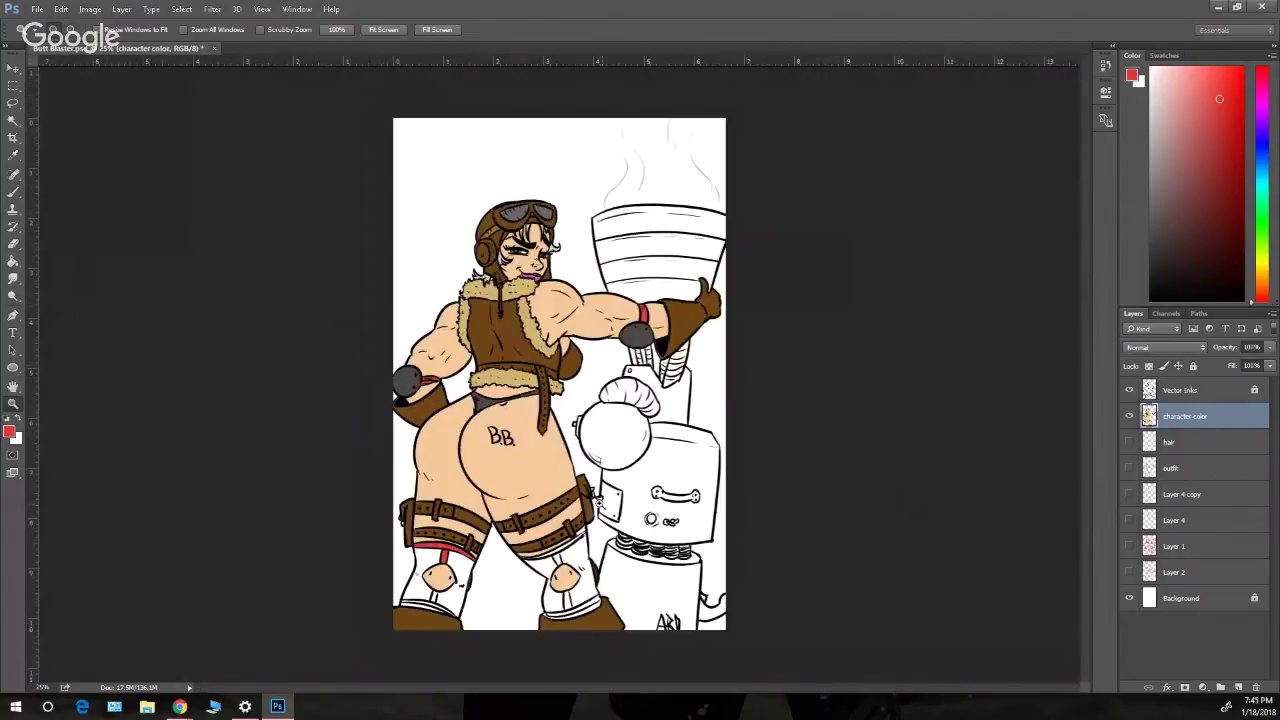
{"action": "left_click", "coordinate": [578, 511]}
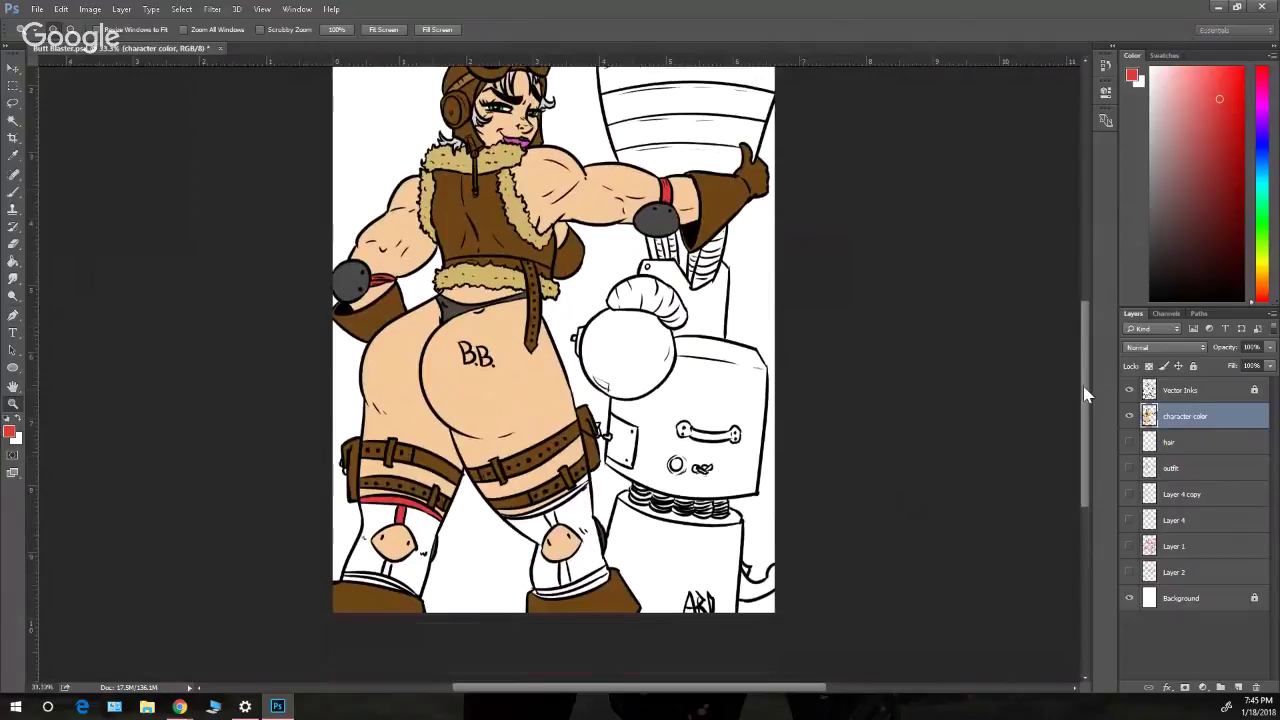
{"action": "left_click_drag", "start_coordinate": [1086, 357], "coordinate": [1086, 414]}
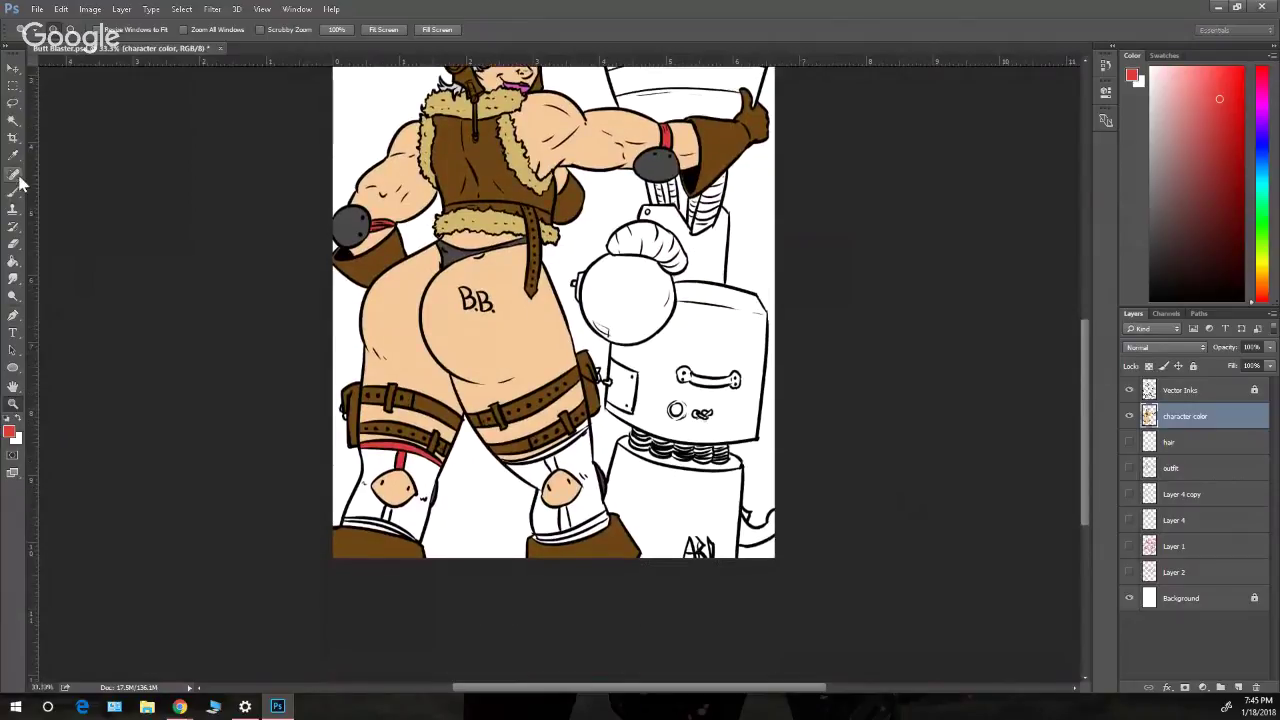
{"action": "left_click", "coordinate": [26, 126]}
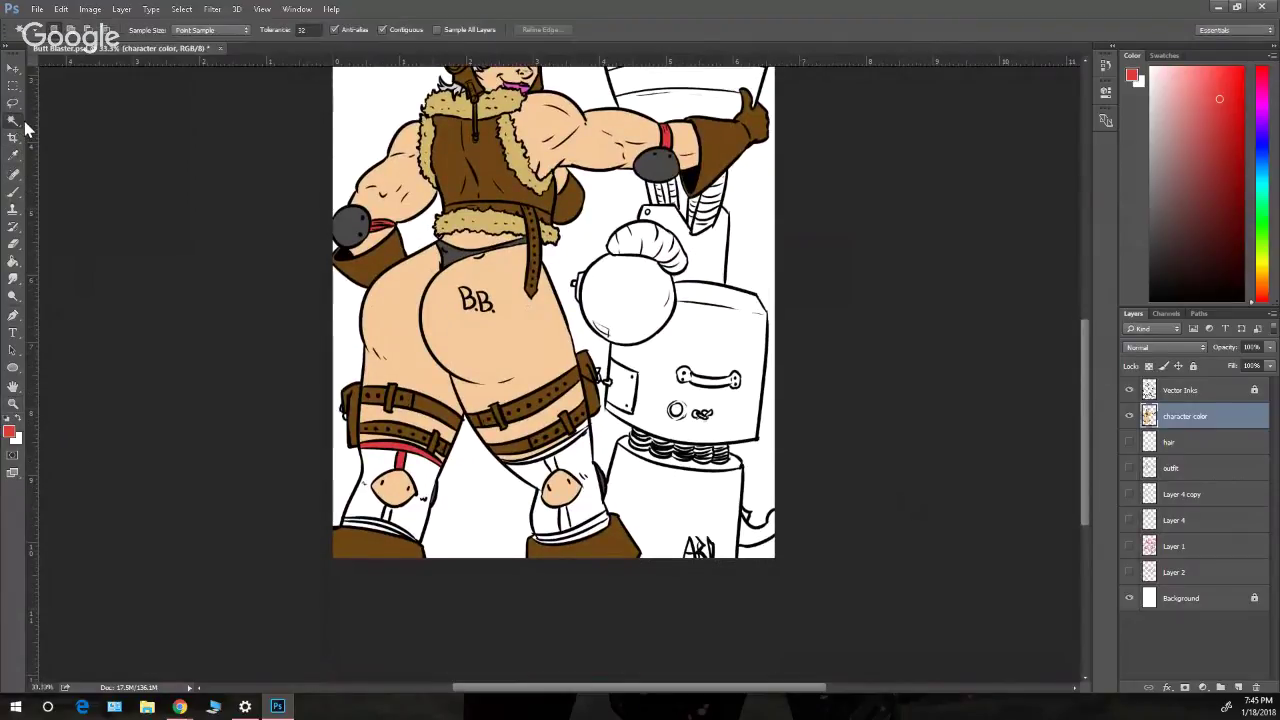
{"action": "left_click", "coordinate": [1140, 396]}
{"action": "left_click", "coordinate": [390, 470]}
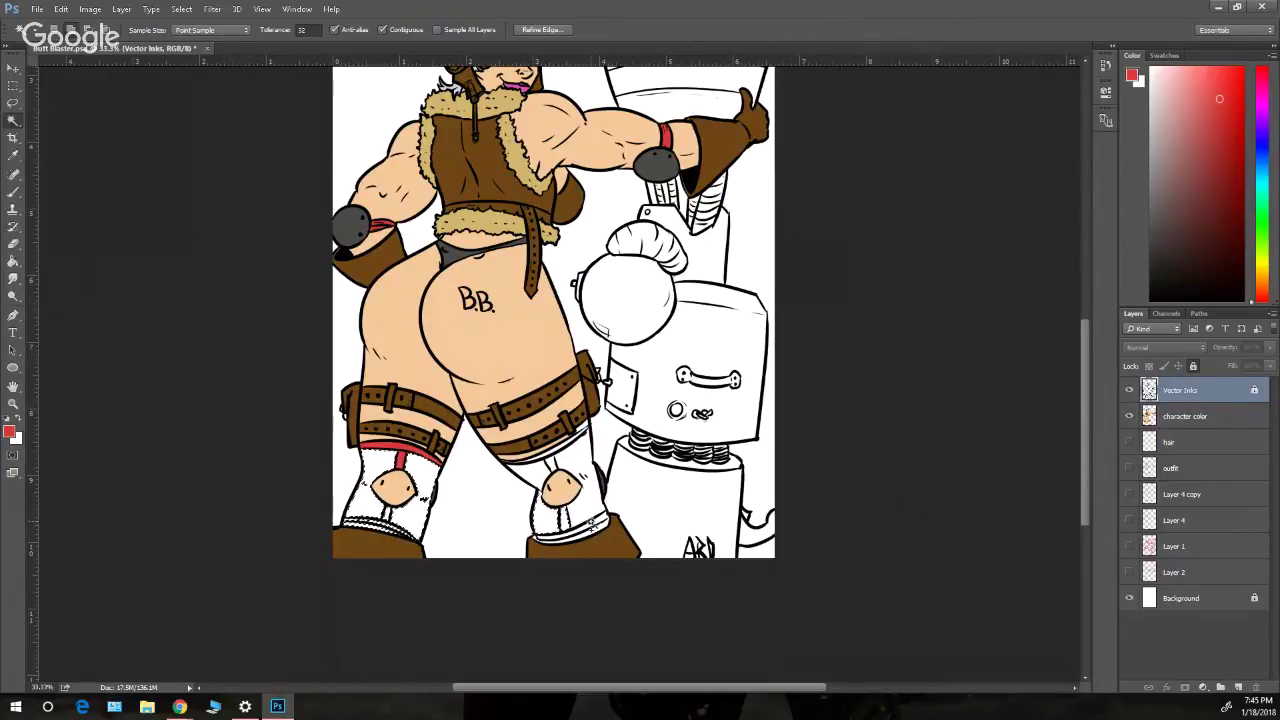
{"action": "left_click", "coordinate": [592, 524]}
{"action": "key", "text": "ctrl+d"}
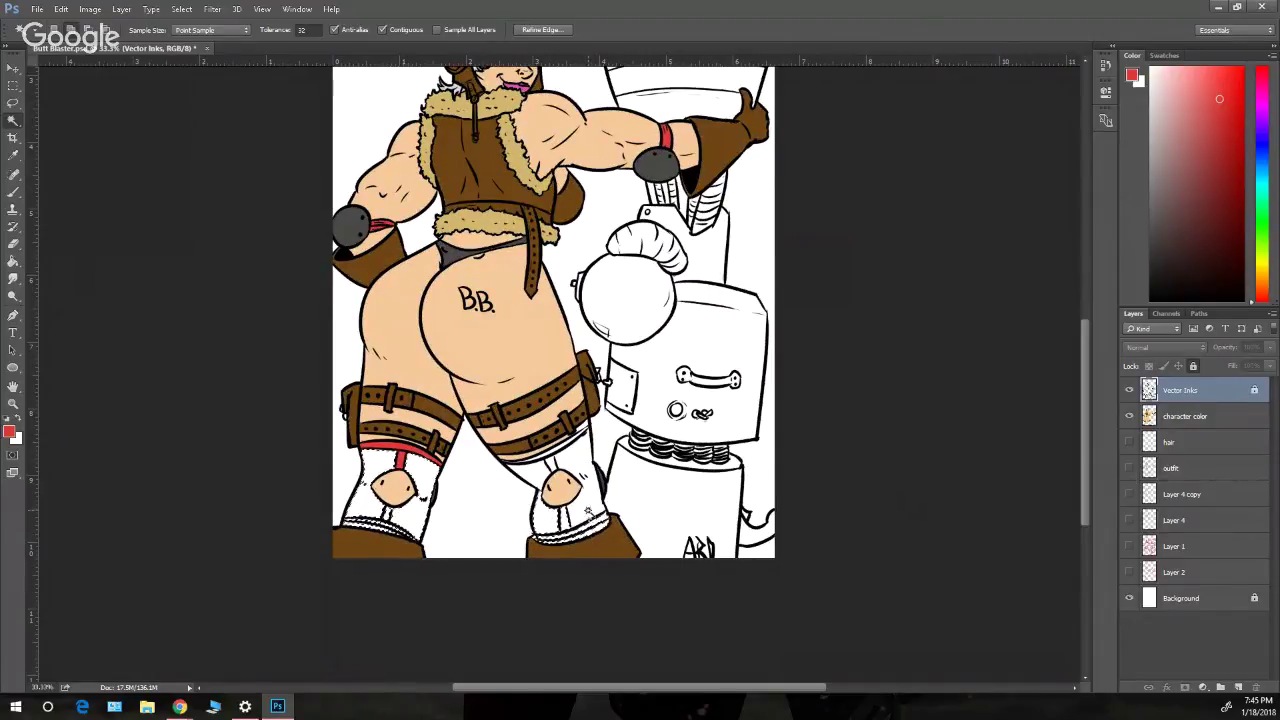
{"action": "left_click", "coordinate": [541, 470]}
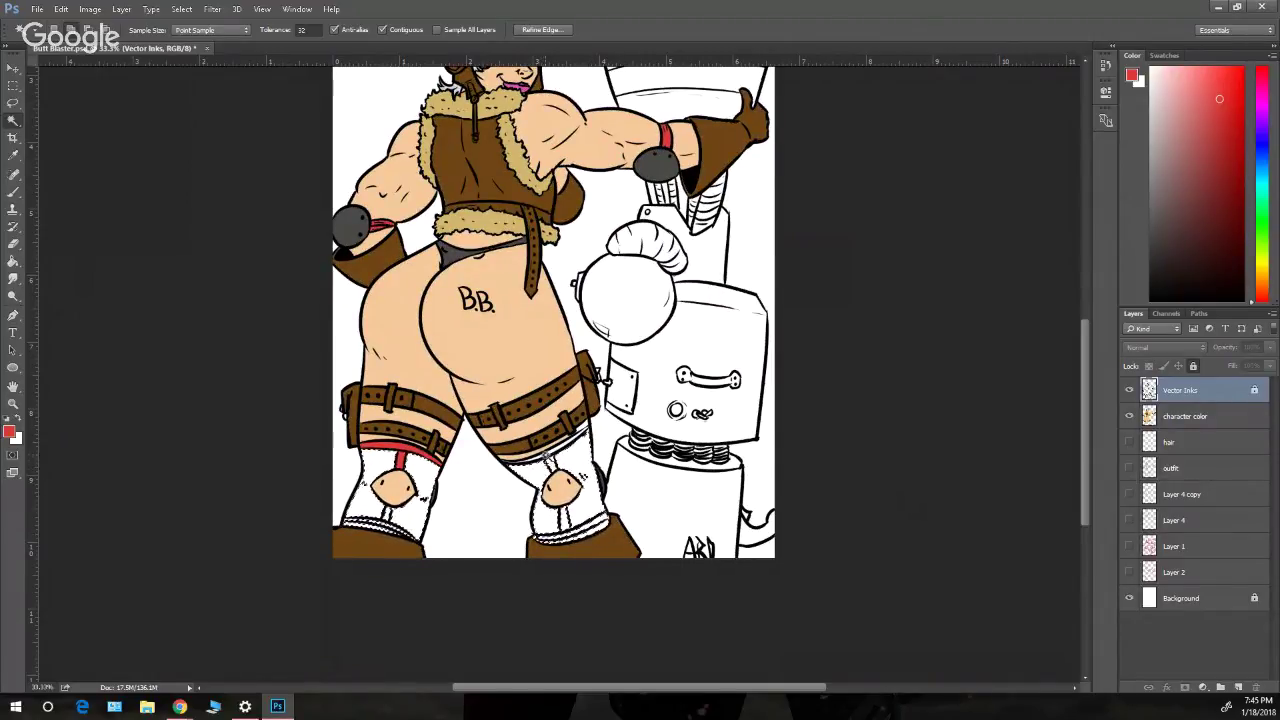
{"action": "left_click", "coordinate": [562, 463]}
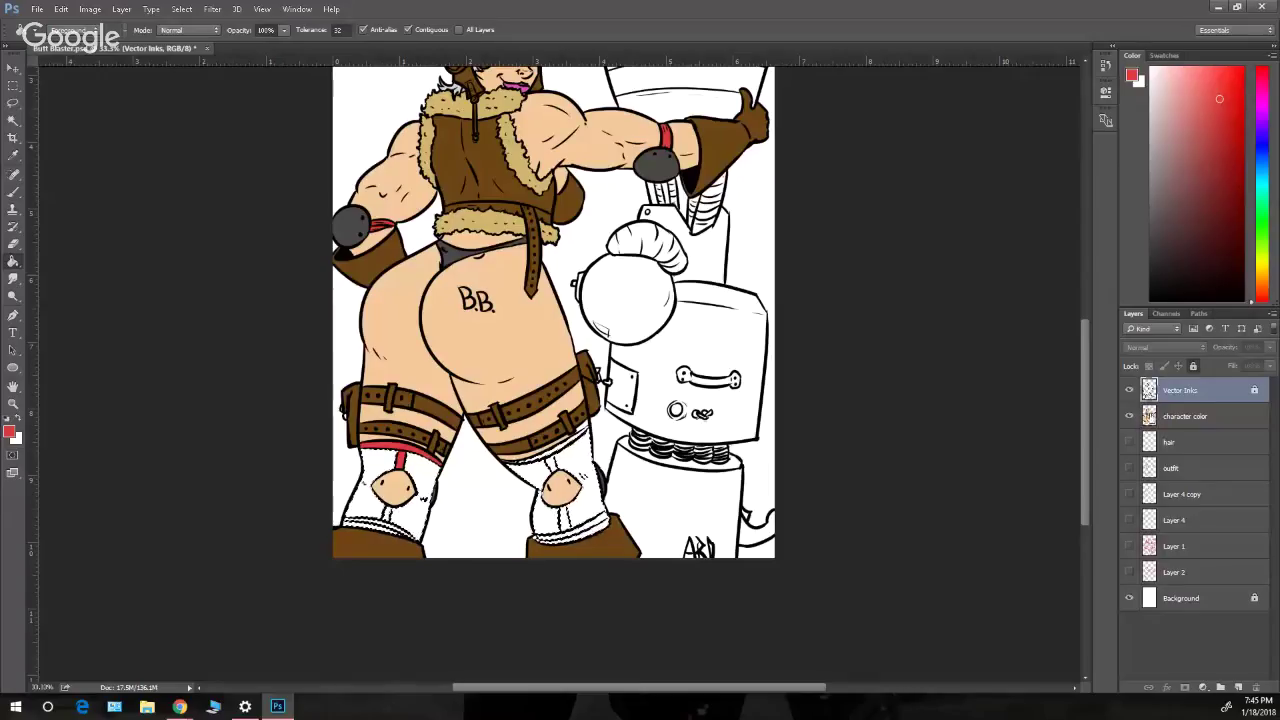
- Fill the selected stocking areas with red on the character color layer using the Paint Bucket, and clear the selection
{"action": "key", "text": "alt+bracketleft"}
{"action": "left_click", "coordinate": [571, 478]}
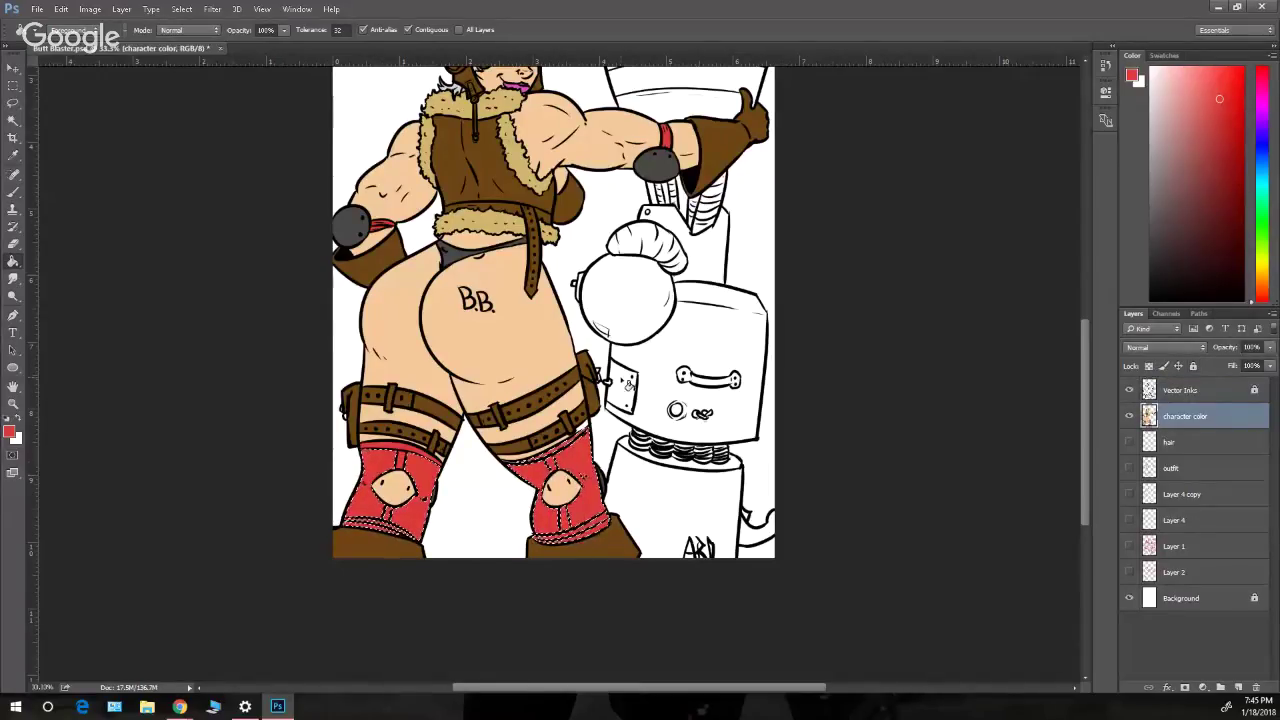
{"action": "scroll", "coordinate": [628, 384], "scroll_direction": "up", "scroll_amount": 2}
{"action": "key", "text": "m"}
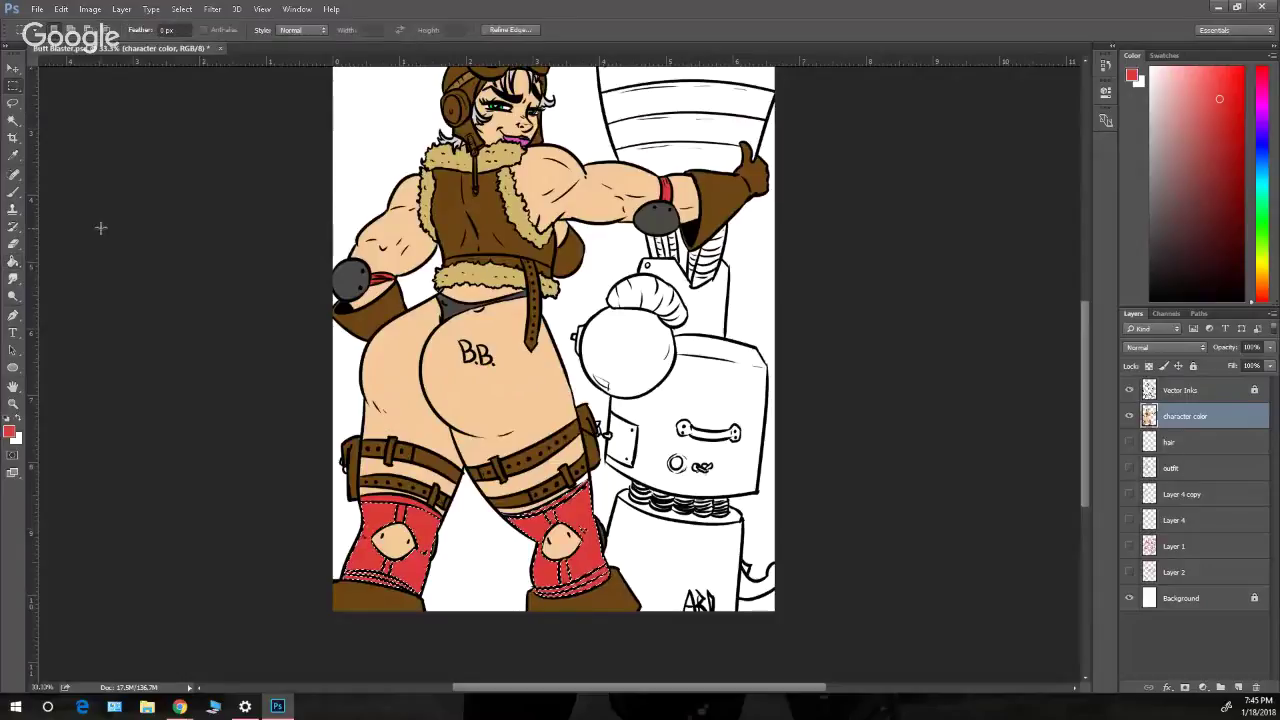
{"action": "key", "text": "ctrl+d"}
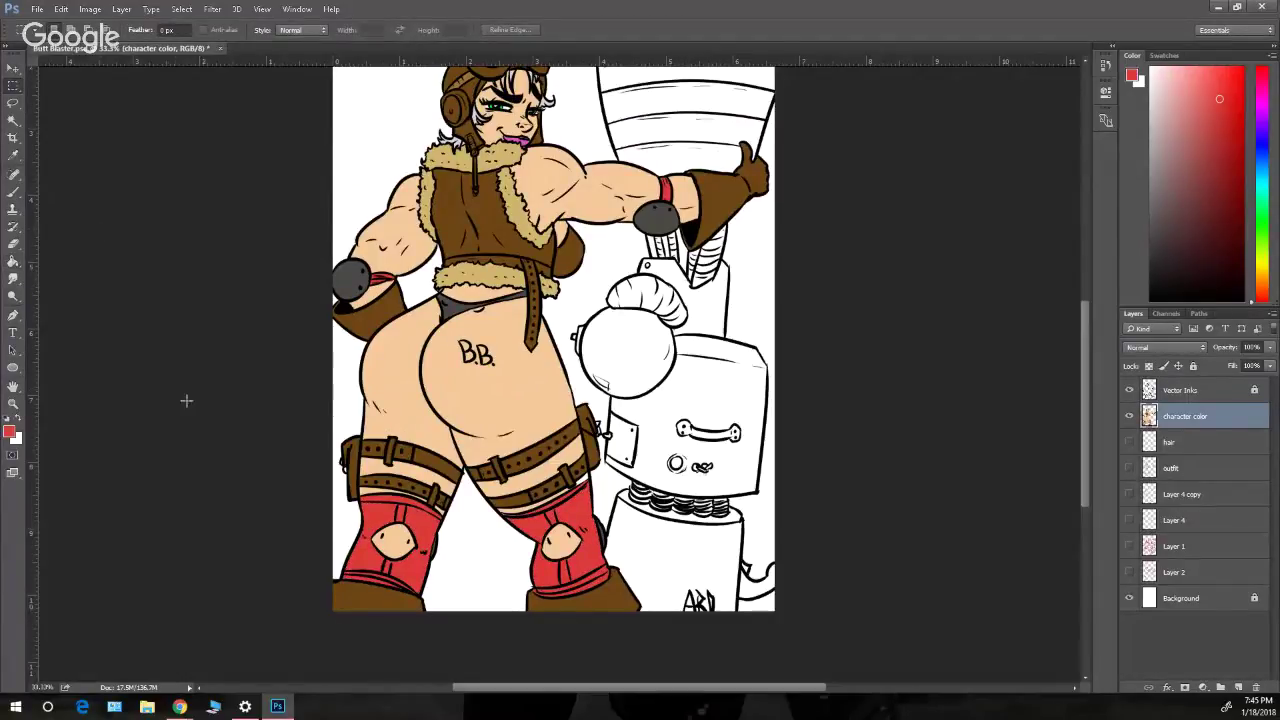
- Touch up the gap between the right leg's lower strap and stocking top, using sampled skin tone and stocking red
{"action": "key", "text": "z"}
{"action": "left_click", "coordinate": [601, 479]}
{"action": "left_click", "coordinate": [601, 479]}
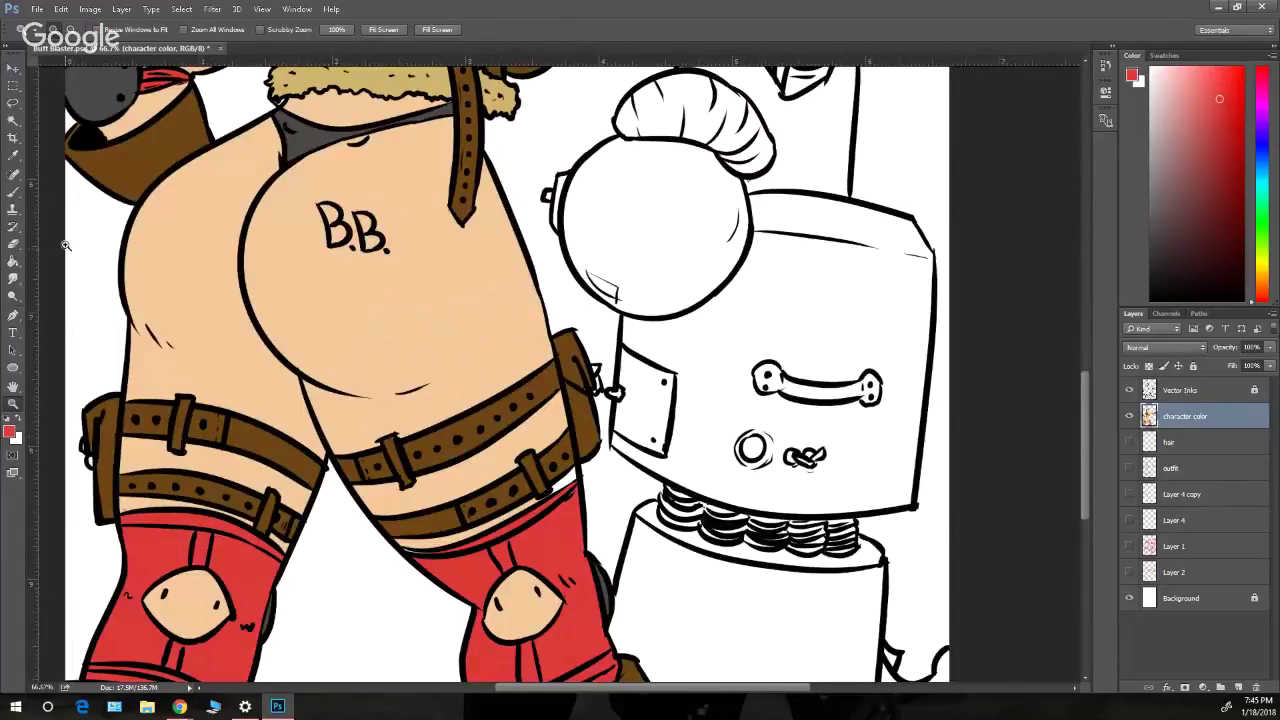
{"action": "left_click", "coordinate": [17, 193]}
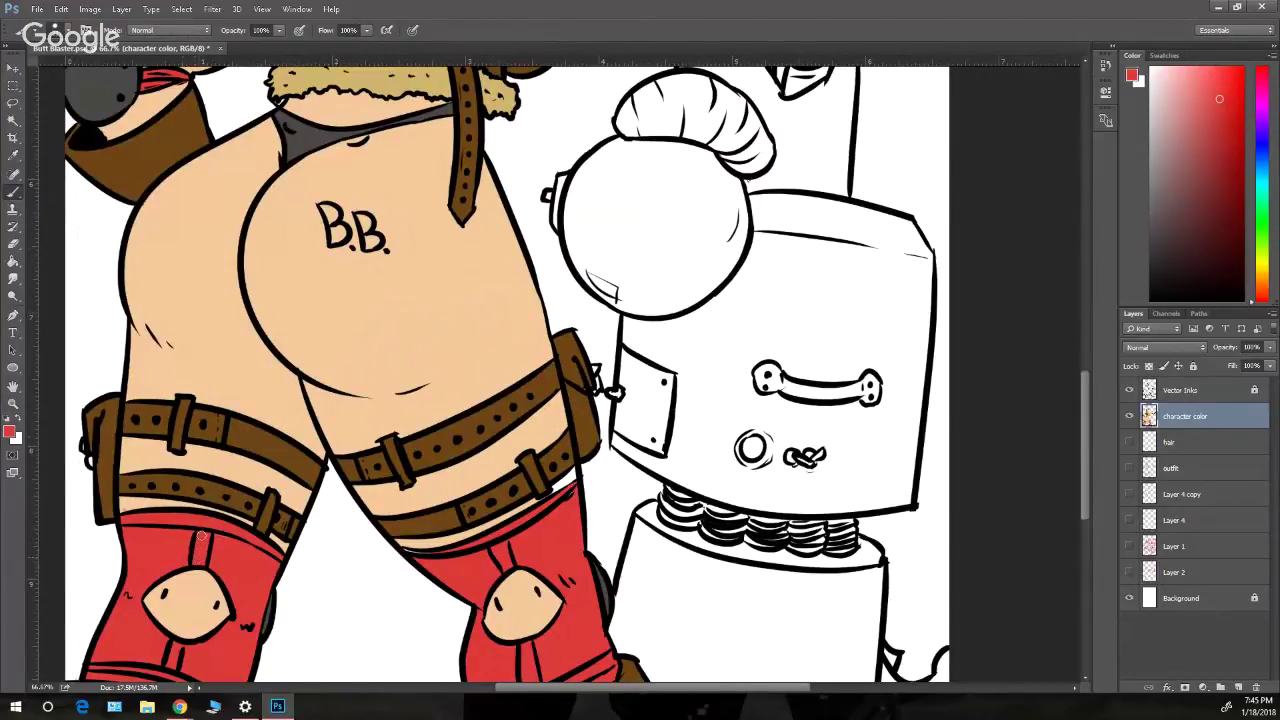
{"action": "left_click_drag", "start_coordinate": [406, 552], "coordinate": [442, 550]}
{"action": "left_click", "coordinate": [468, 385], "text": "alt"}
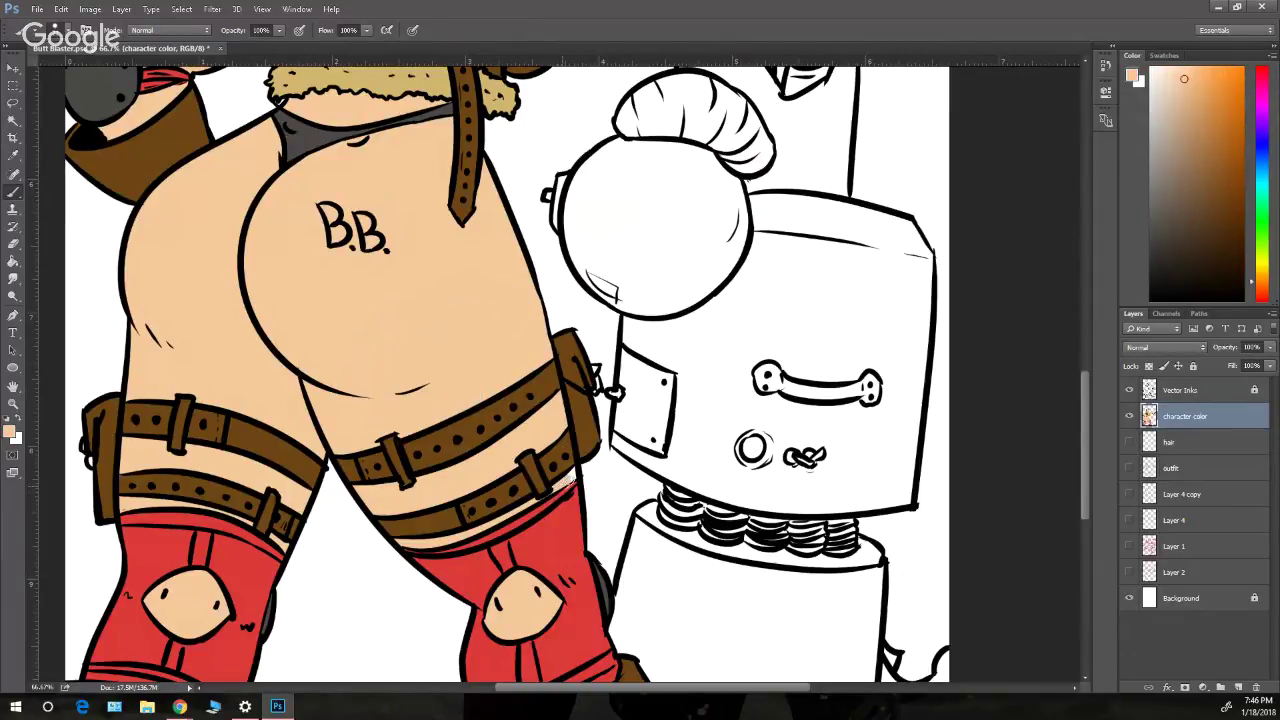
{"action": "left_click", "coordinate": [571, 531], "text": "alt"}
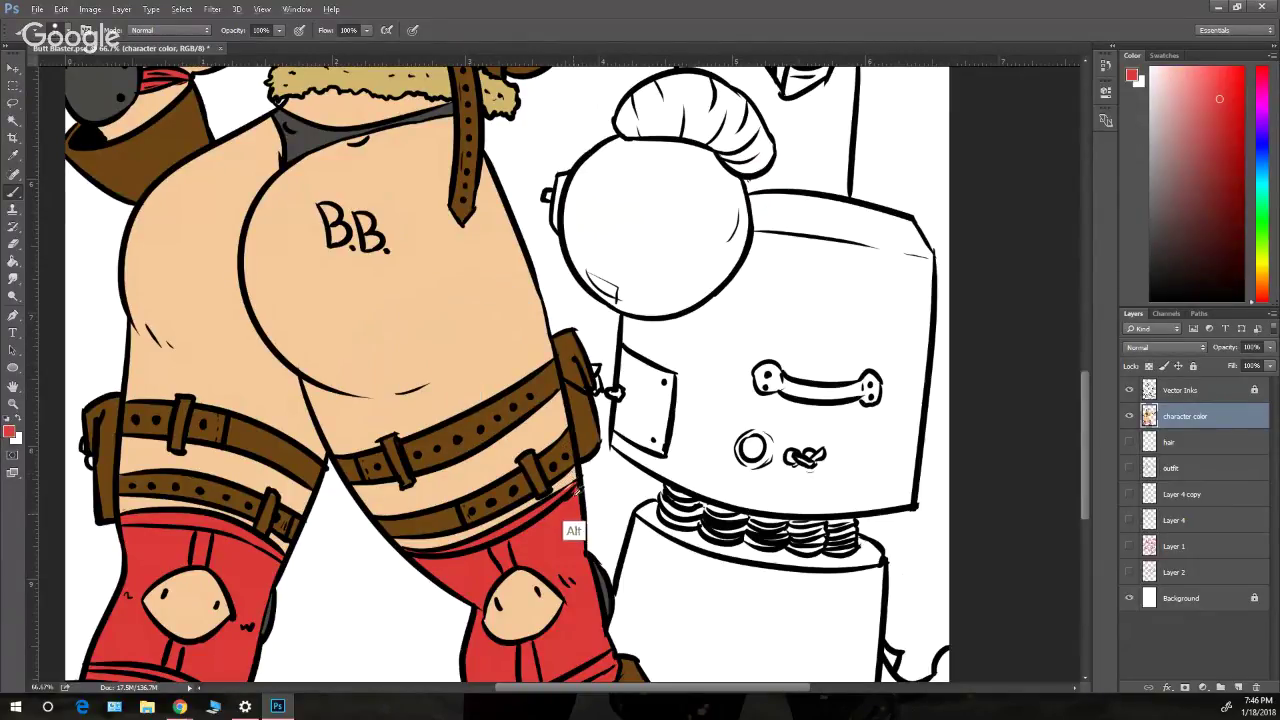
{"action": "left_click", "coordinate": [572, 477], "text": "alt"}
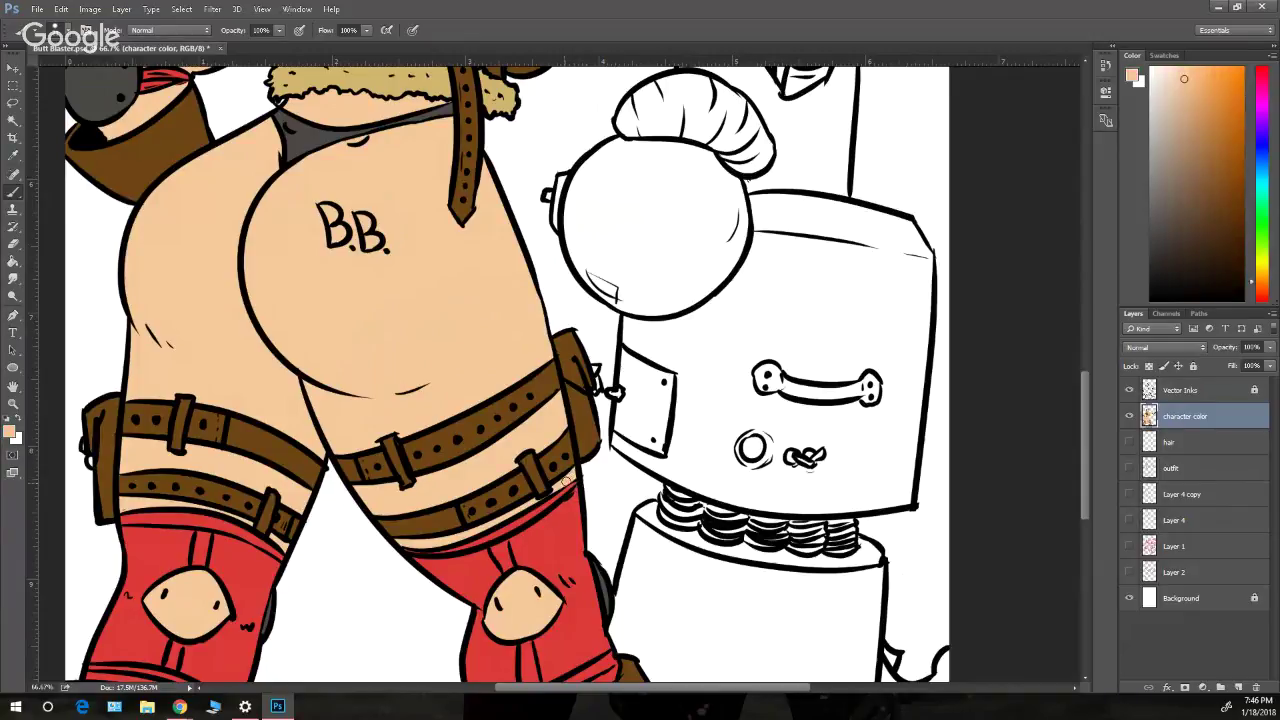
- Paint a white stripe down the middle of the outstretched arm's red elbow strap
{"action": "key", "text": "z"}
{"action": "left_click", "coordinate": [569, 505], "text": "alt"}
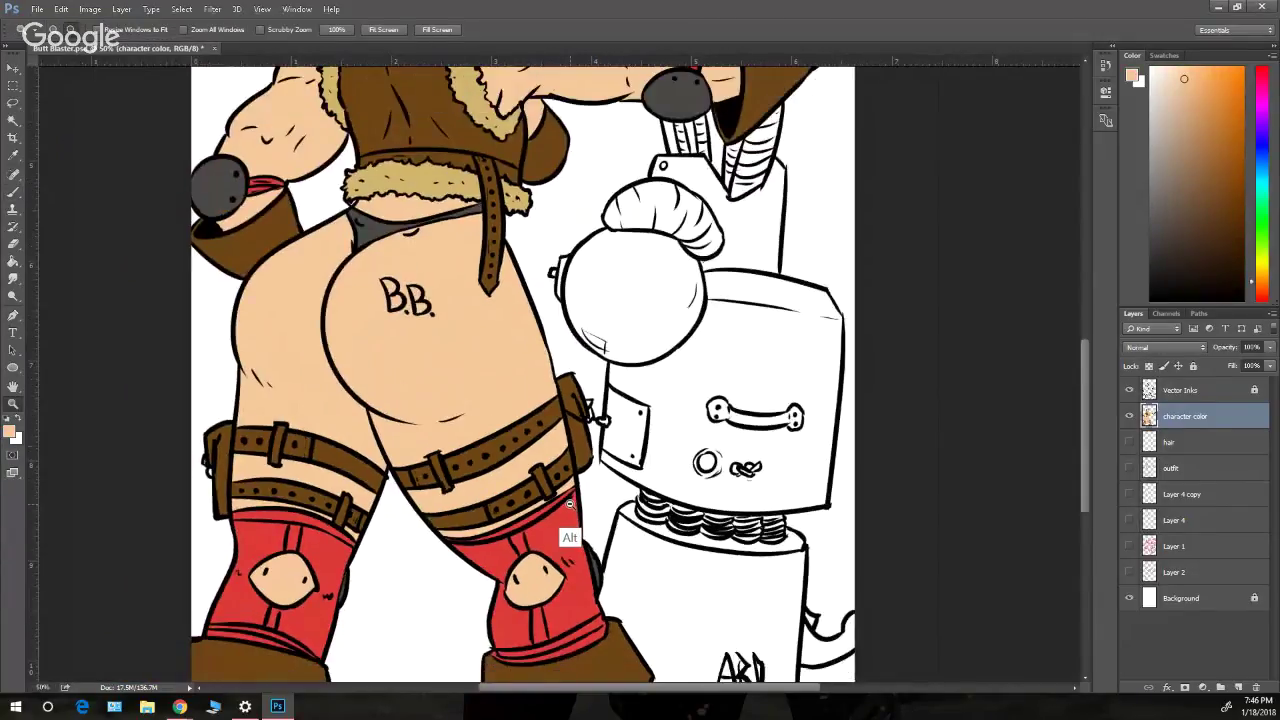
{"action": "left_click", "coordinate": [570, 505], "text": "alt"}
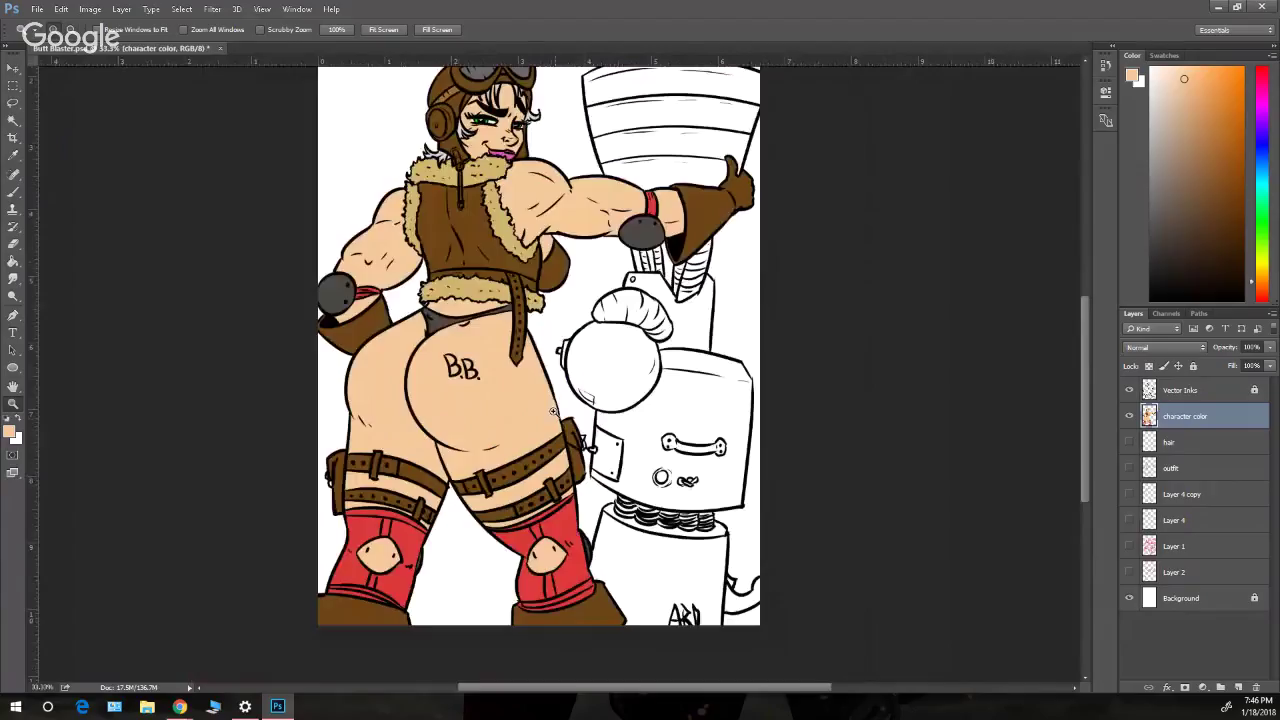
{"action": "left_click", "coordinate": [19, 421]}
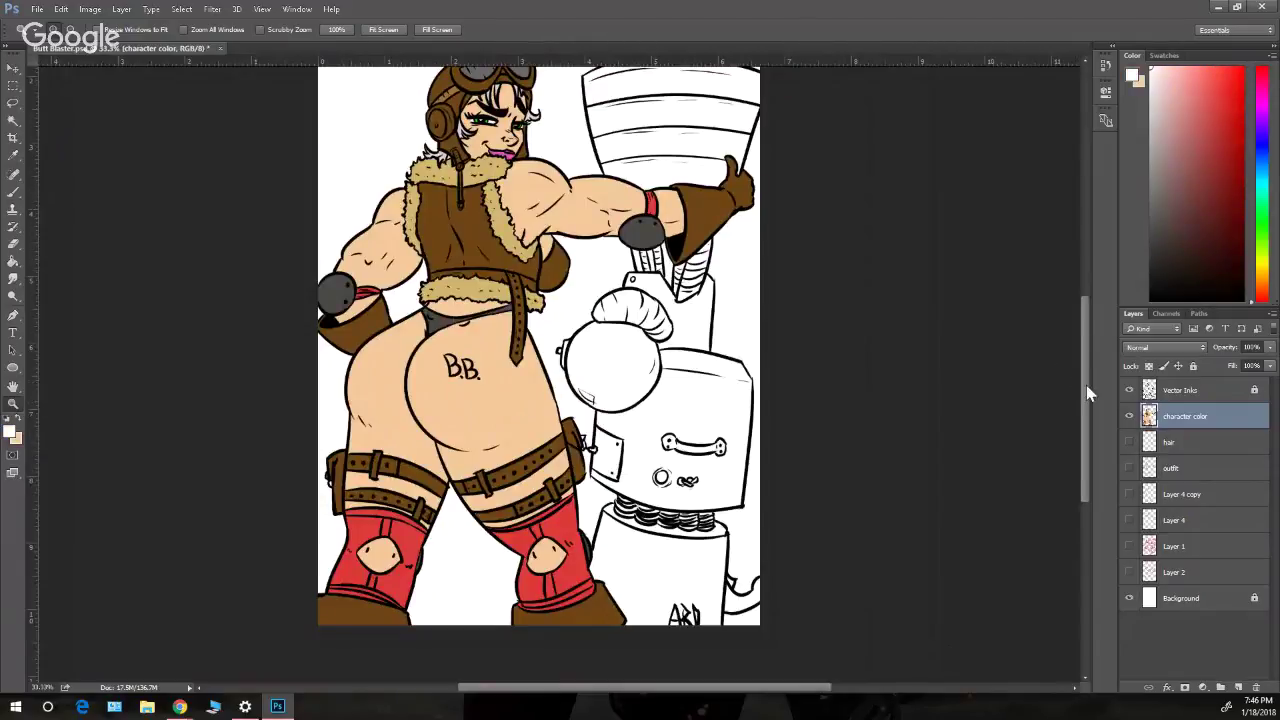
{"action": "left_click_drag", "start_coordinate": [1086, 385], "coordinate": [1083, 367]}
{"action": "left_click", "coordinate": [636, 280]}
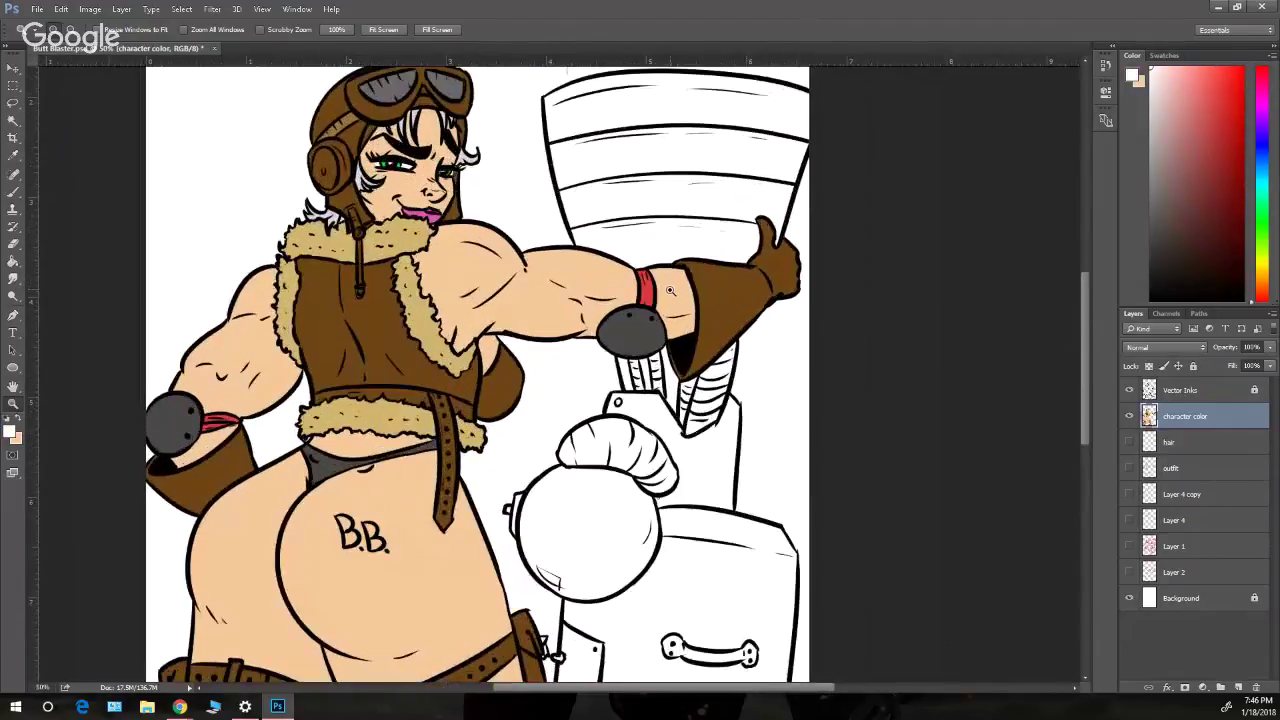
{"action": "key", "text": "b"}
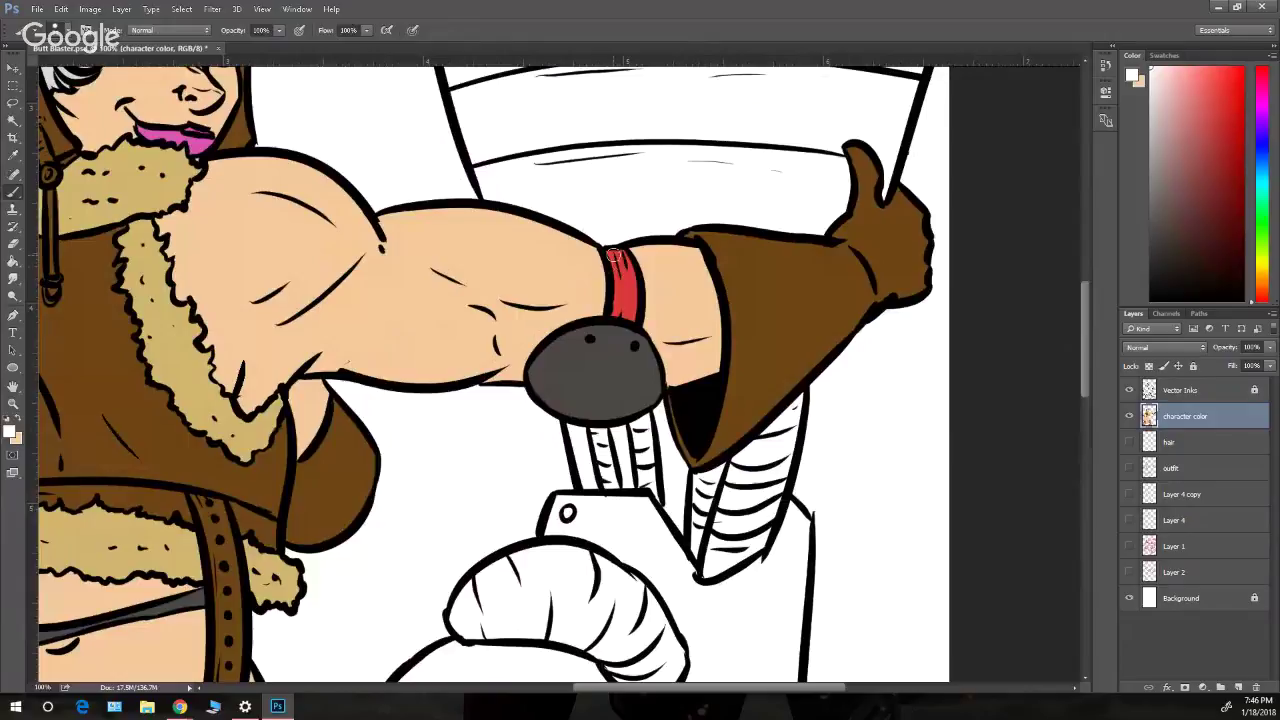
{"action": "left_click_drag", "start_coordinate": [617, 264], "coordinate": [622, 315]}
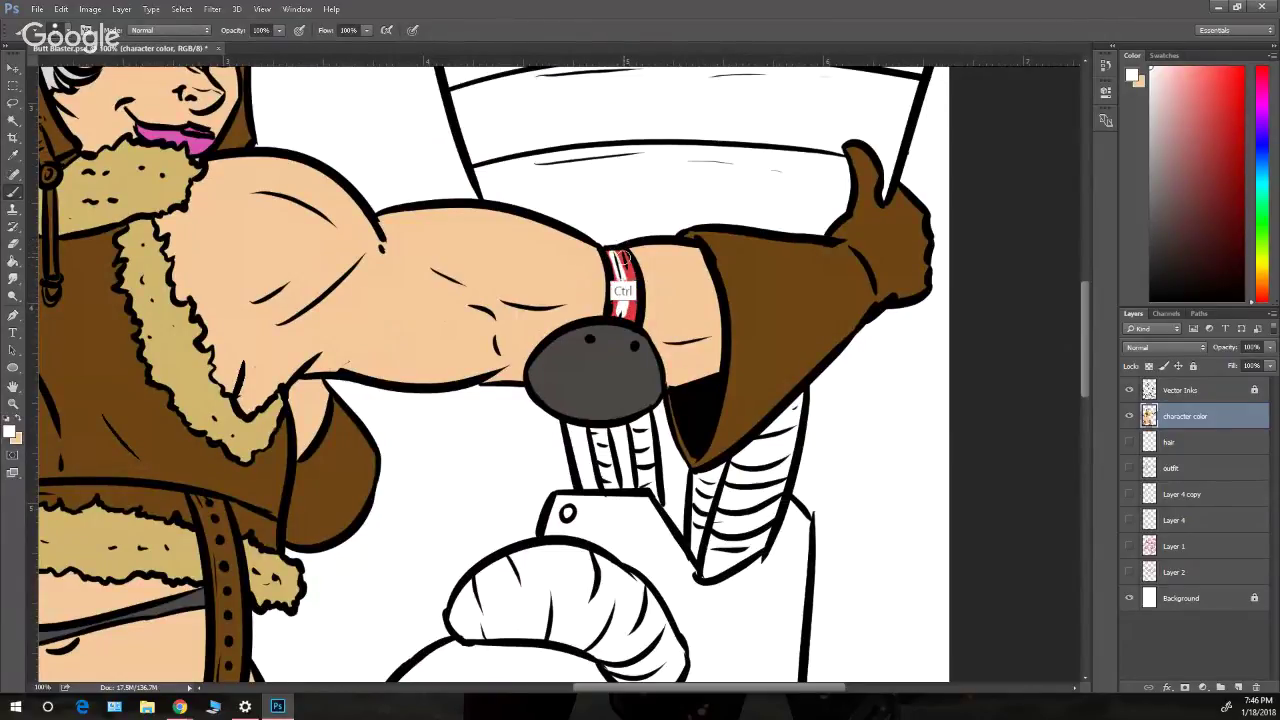
{"action": "key", "text": "ctrl+z"}
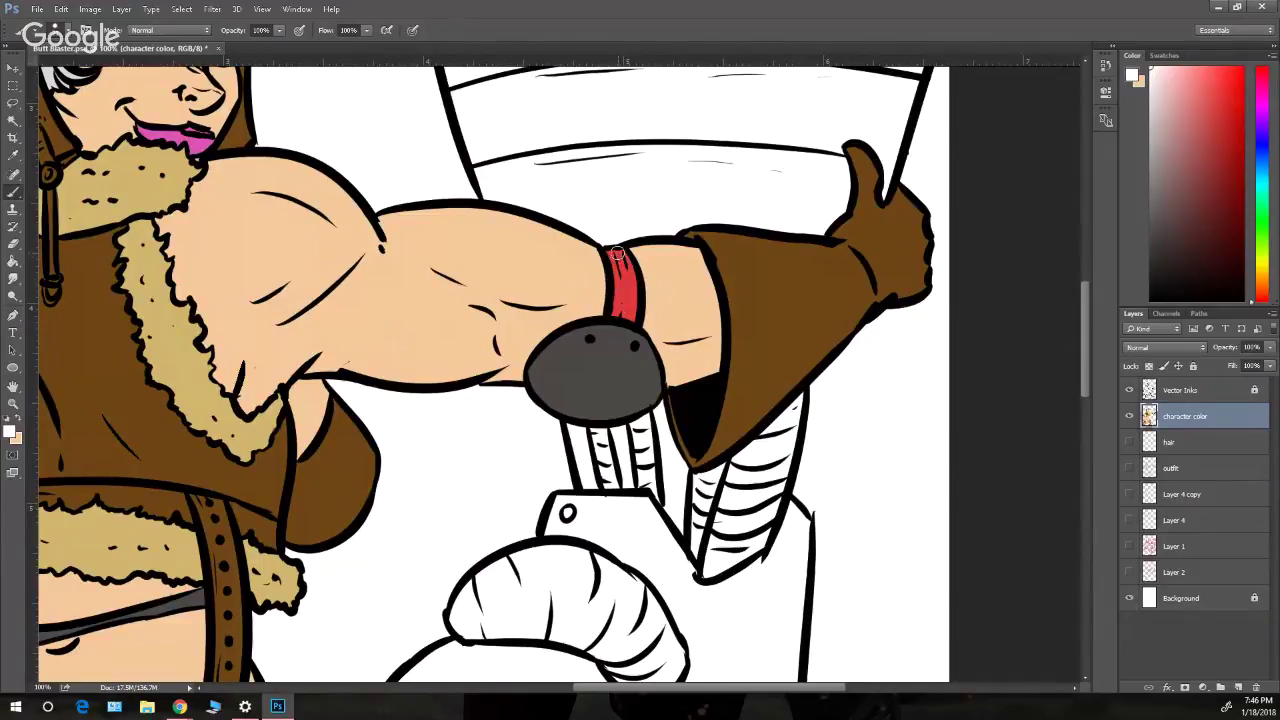
{"action": "left_click_drag", "start_coordinate": [620, 264], "coordinate": [622, 316]}
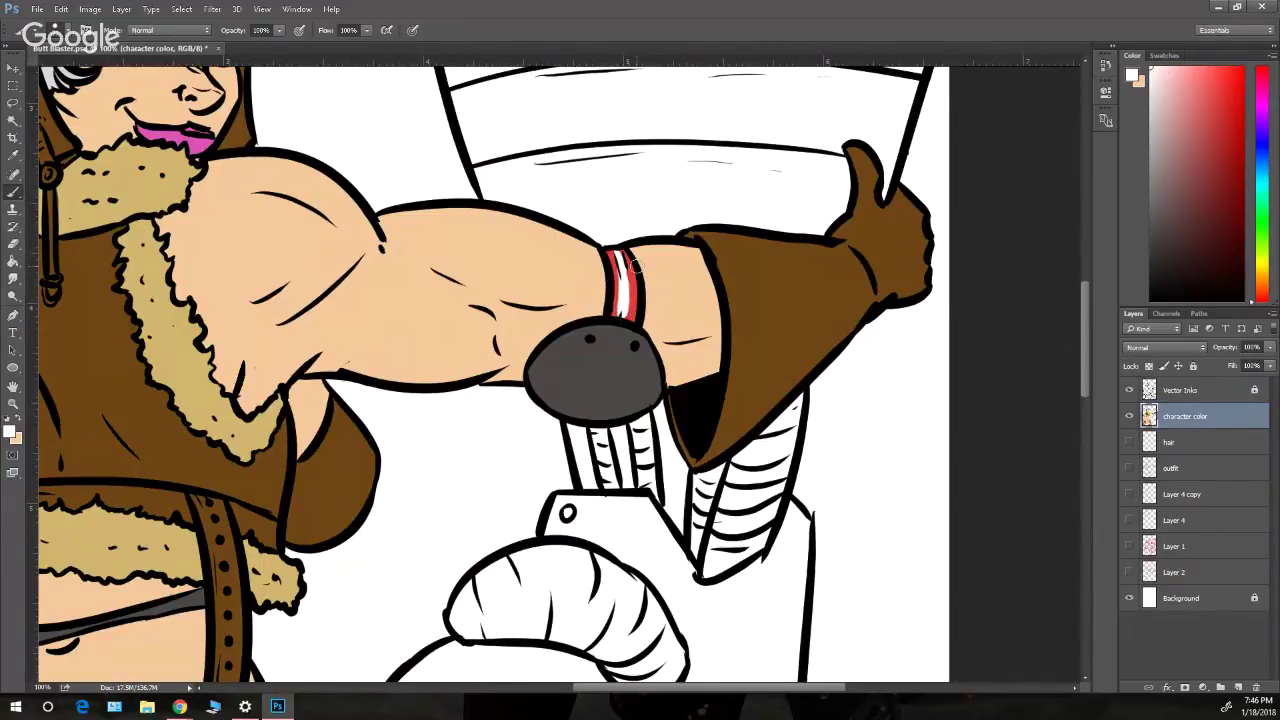
- Choose a medium blue and paint a stripe beside the white one on the outstretched arm's elbow strap
{"action": "left_click_drag", "start_coordinate": [1250, 175], "coordinate": [1252, 152]}
{"action": "left_click", "coordinate": [1216, 107]}
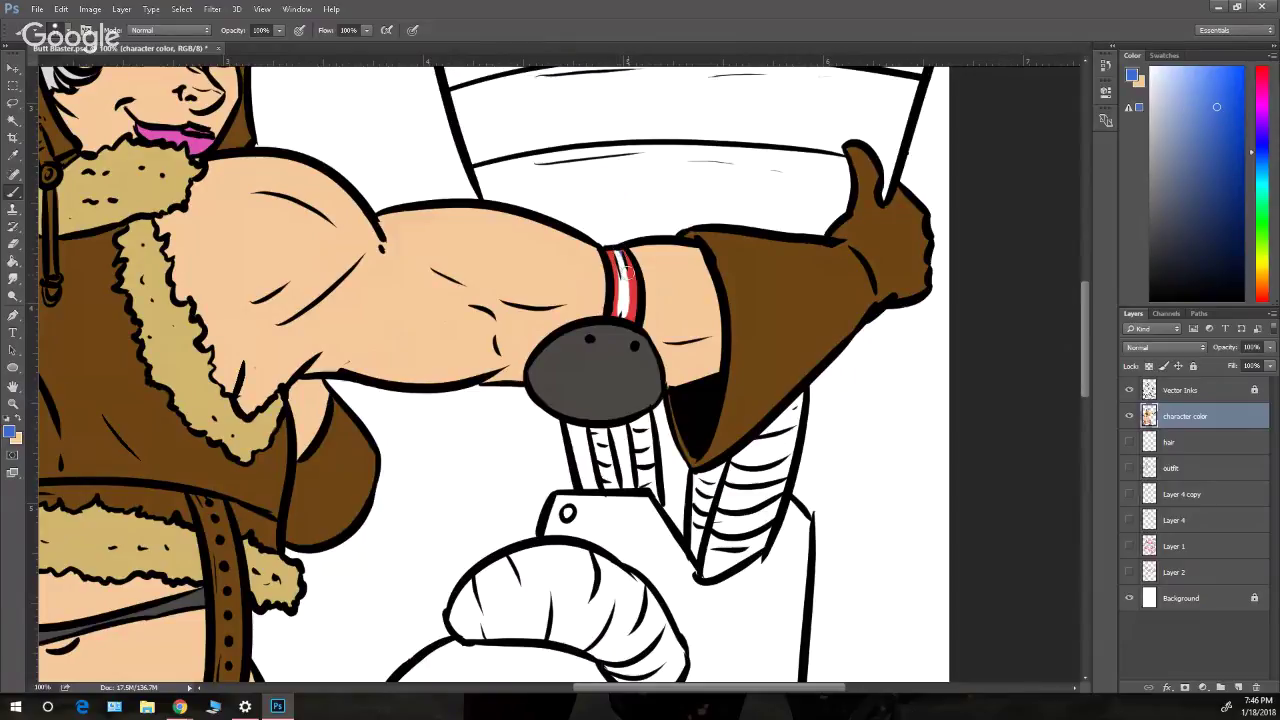
{"action": "left_click_drag", "start_coordinate": [620, 246], "coordinate": [628, 314]}
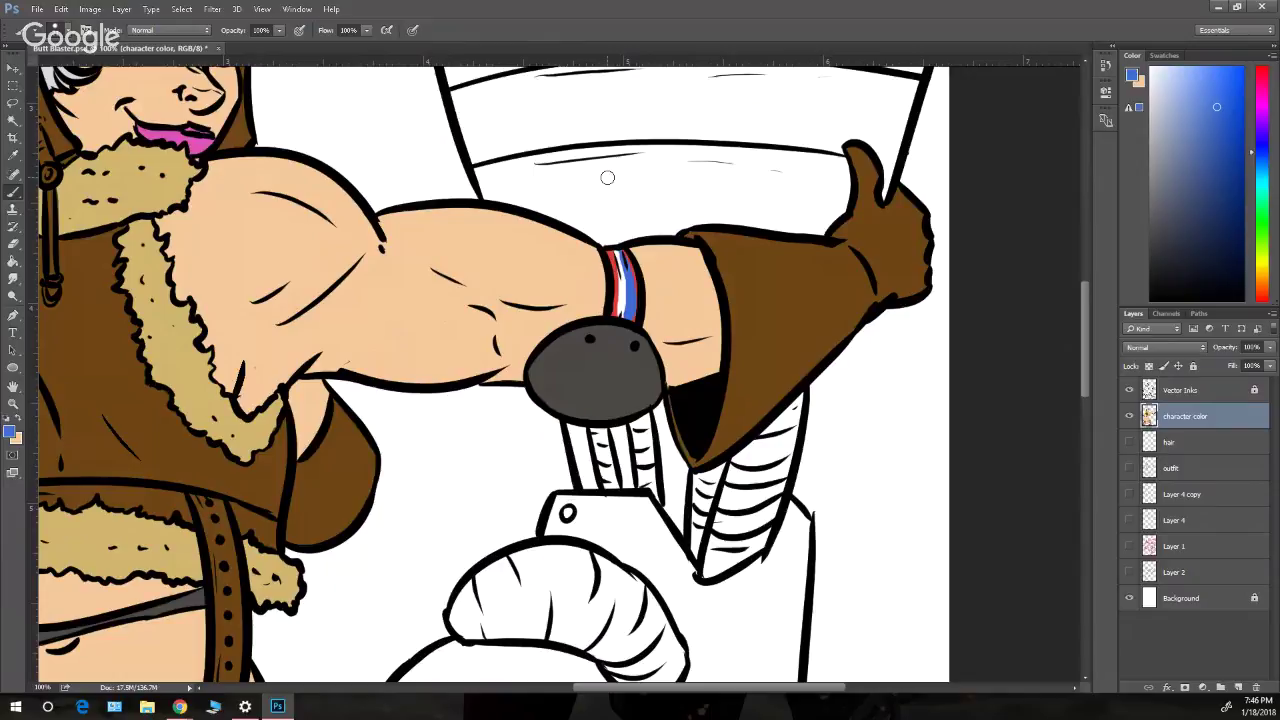
- Add blue and sampled-white stripes to the red elbow strap on the bent arm
{"action": "left_click_drag", "start_coordinate": [797, 694], "coordinate": [551, 703]}
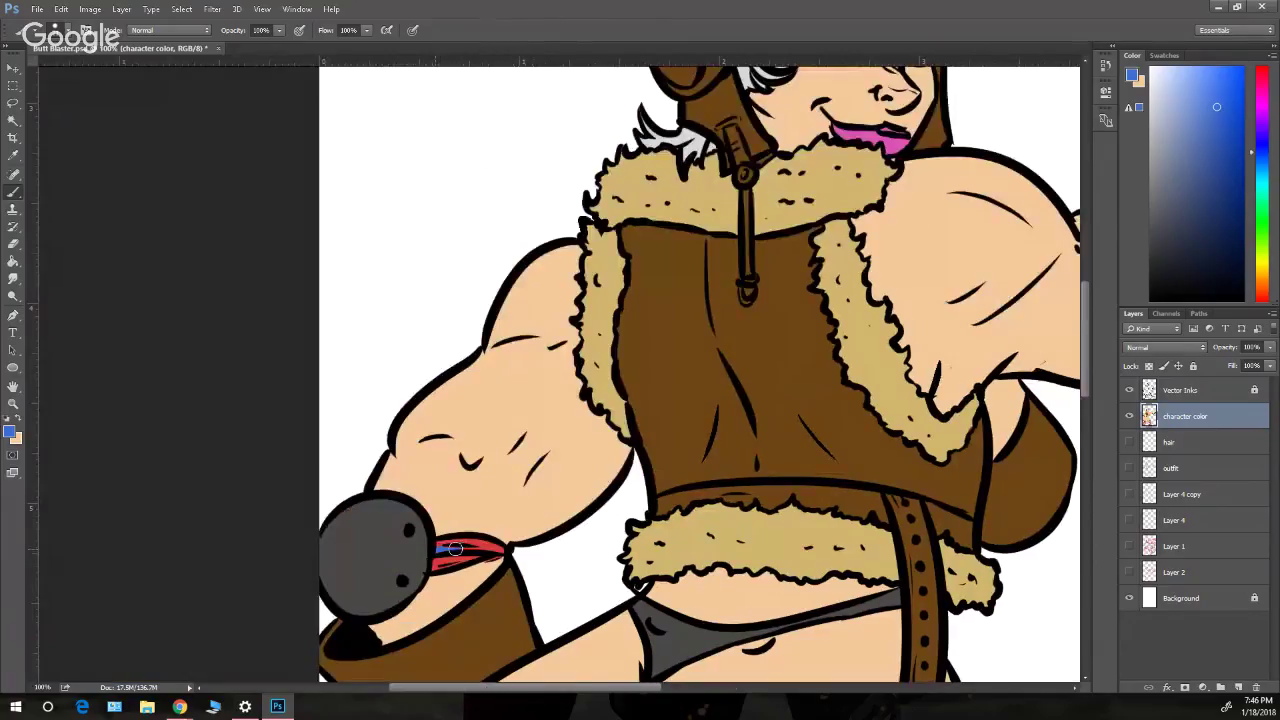
{"action": "left_click_drag", "start_coordinate": [452, 552], "coordinate": [494, 546]}
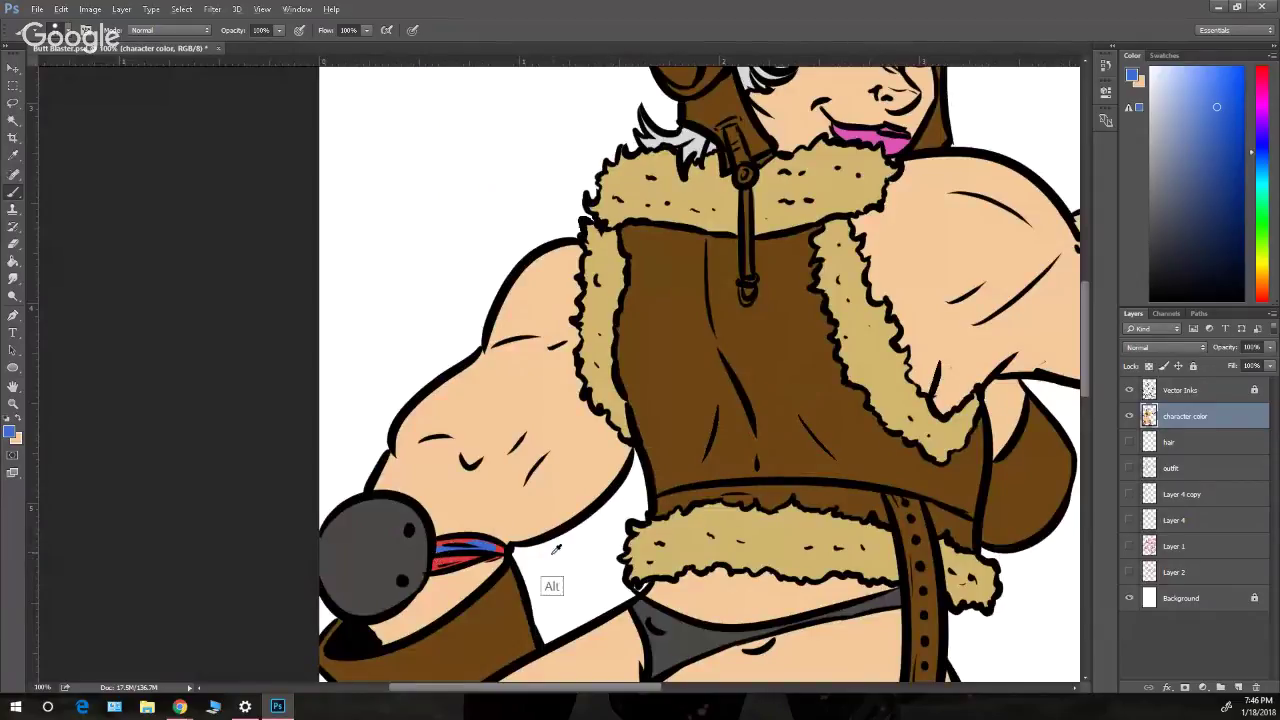
{"action": "left_click", "coordinate": [552, 589], "text": "alt"}
{"action": "left_click_drag", "start_coordinate": [434, 553], "coordinate": [493, 544]}
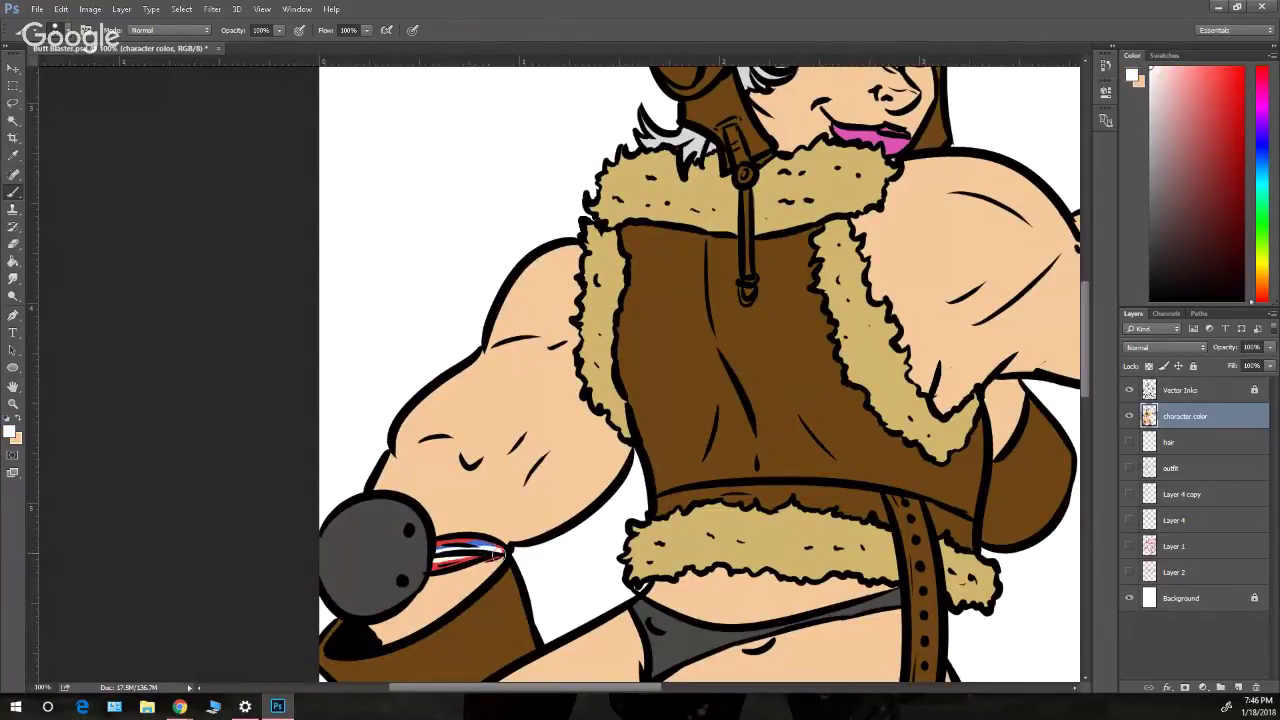
- Examine the striped elbow straps on both arms against the whole upper figure
{"action": "left_click_drag", "start_coordinate": [651, 694], "coordinate": [760, 708]}
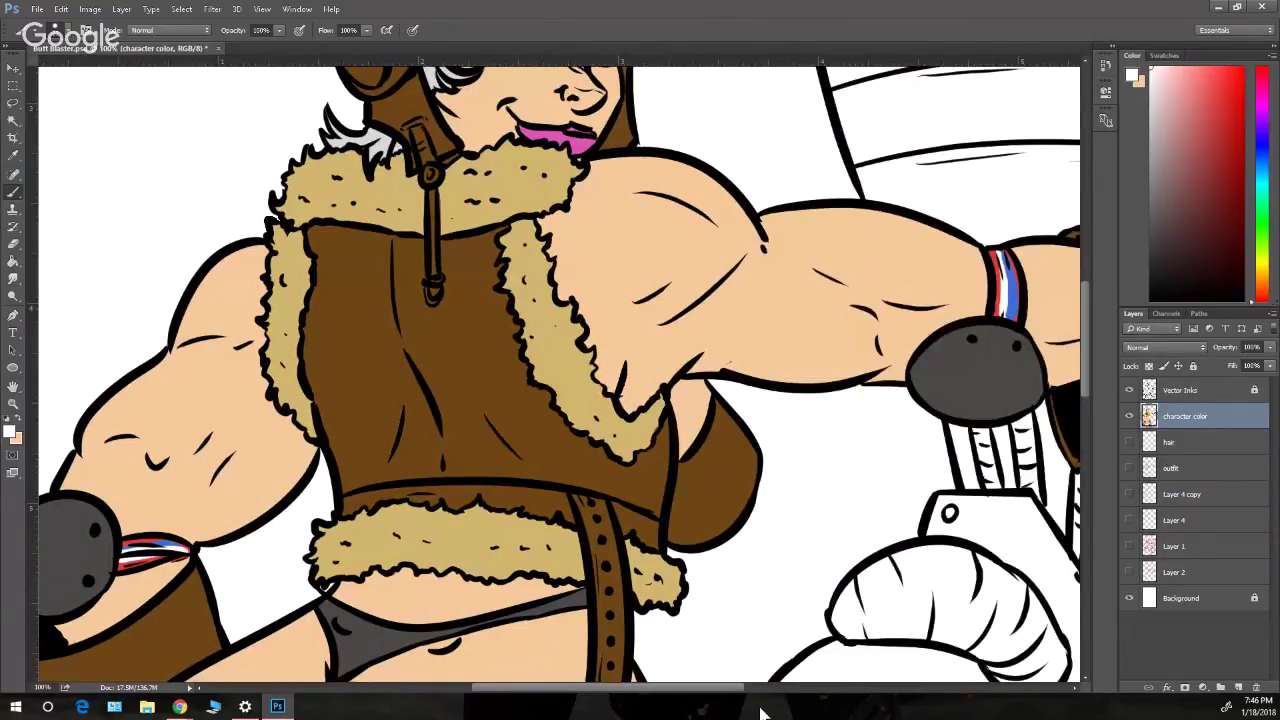
{"action": "left_click_drag", "start_coordinate": [760, 712], "coordinate": [750, 712]}
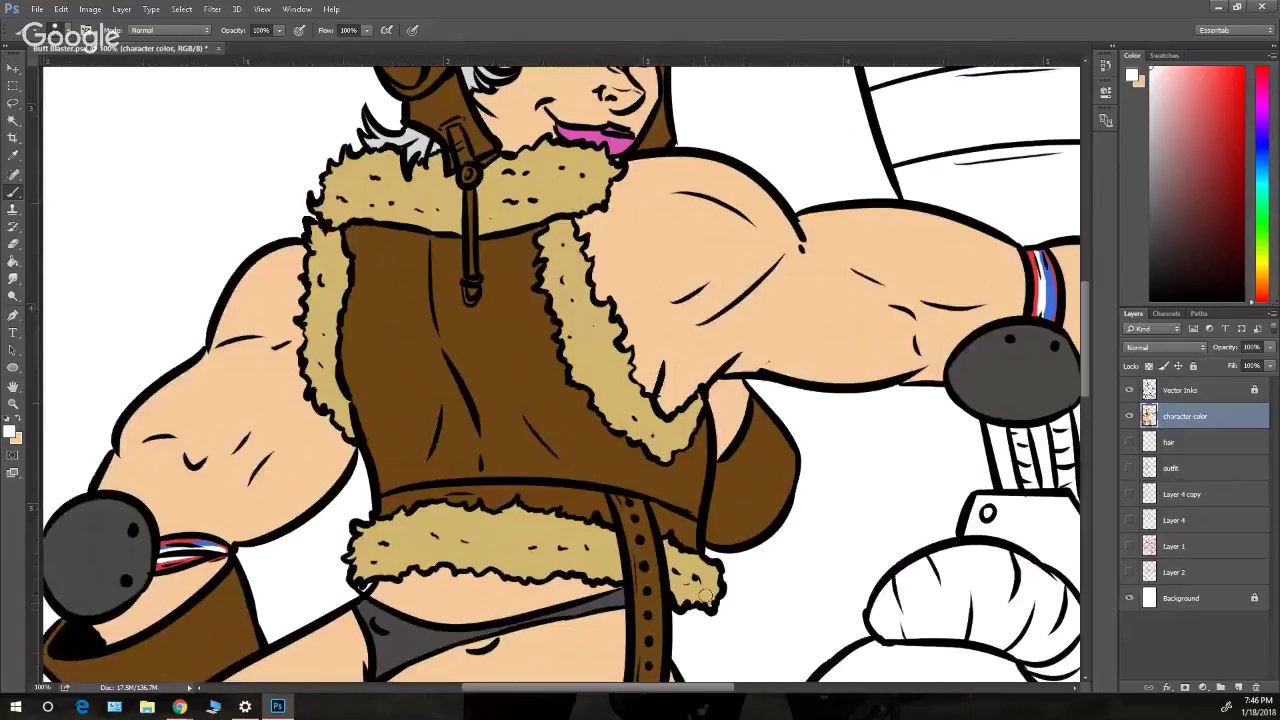
{"action": "key", "text": "z"}
{"action": "key", "text": "alt"}
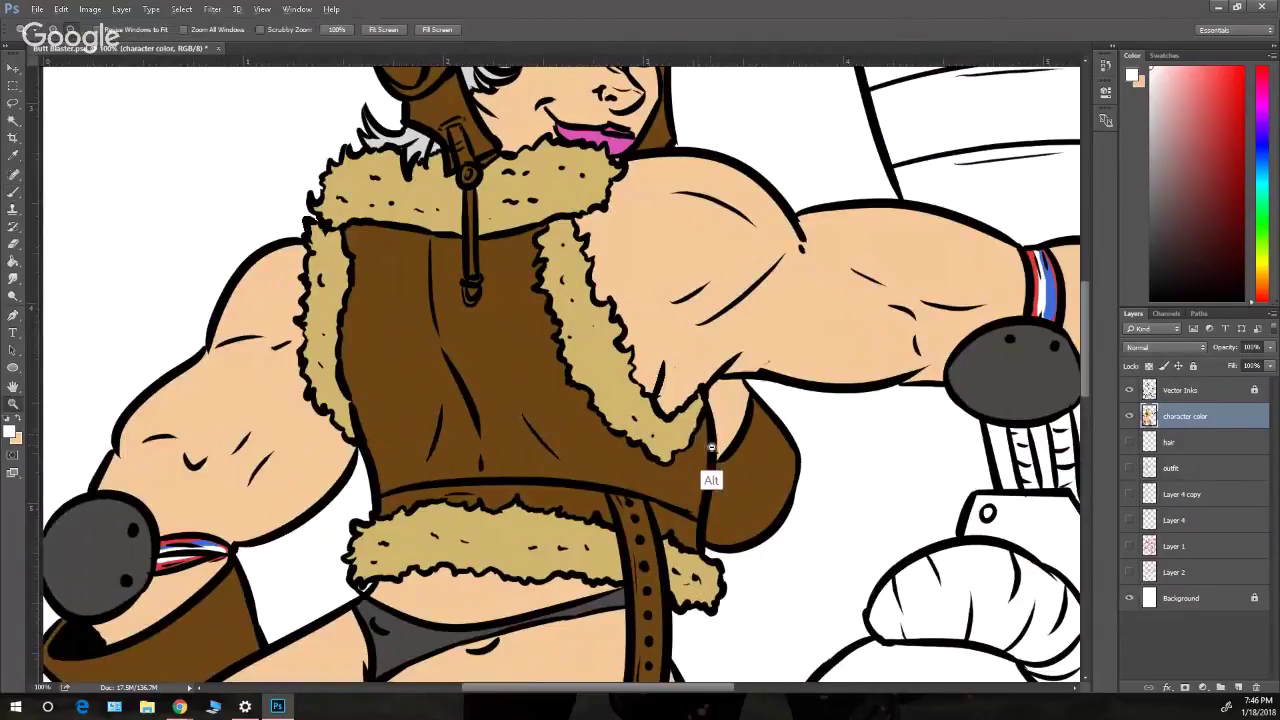
{"action": "left_click", "coordinate": [733, 459], "text": "alt"}
{"action": "left_click", "coordinate": [760, 480], "text": "alt"}
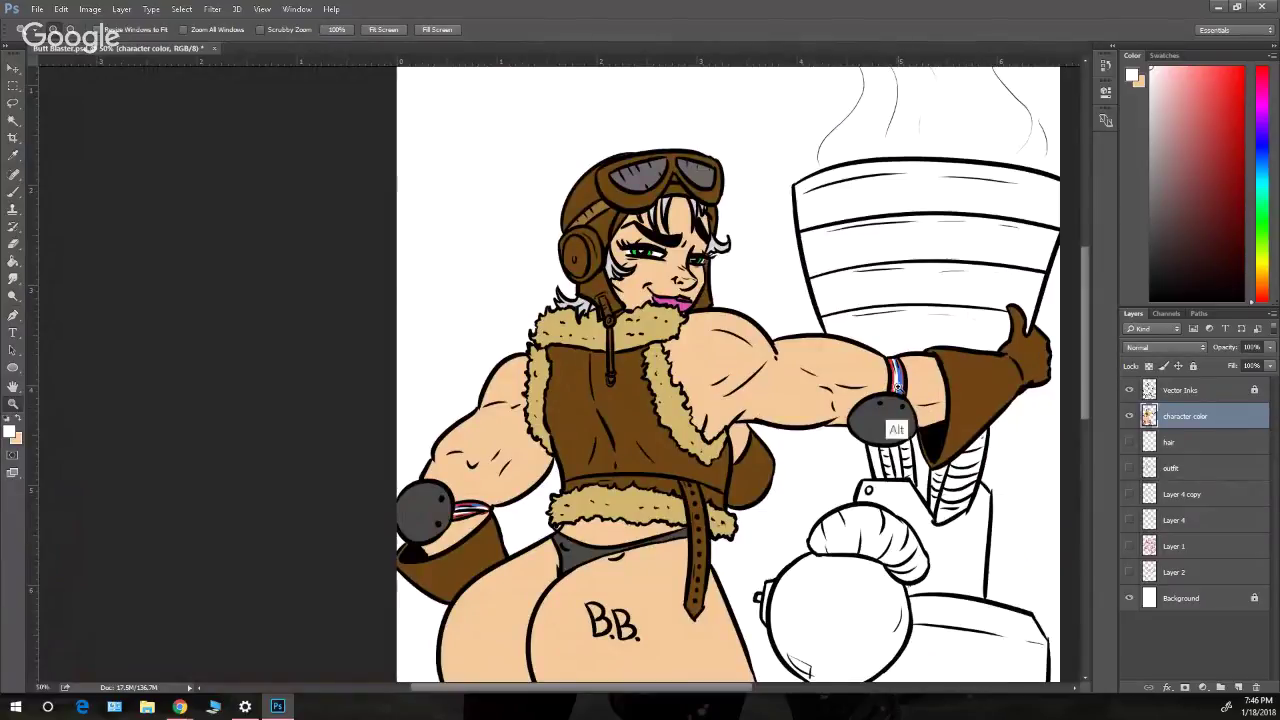
{"action": "key", "text": "alt"}
{"action": "left_click", "coordinate": [898, 436], "text": "alt"}
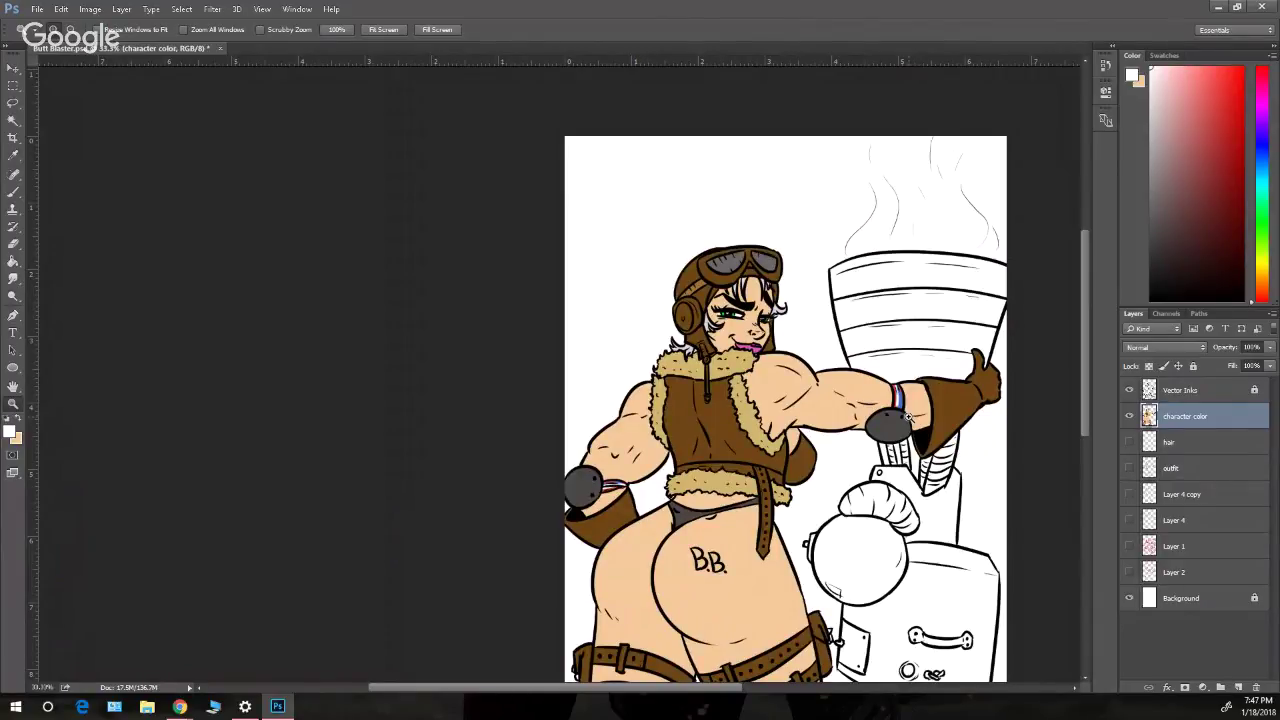
- Add a new layer directly beneath the character color layer and fill it with purple using the Paint Bucket
{"action": "left_click", "coordinate": [1261, 104]}
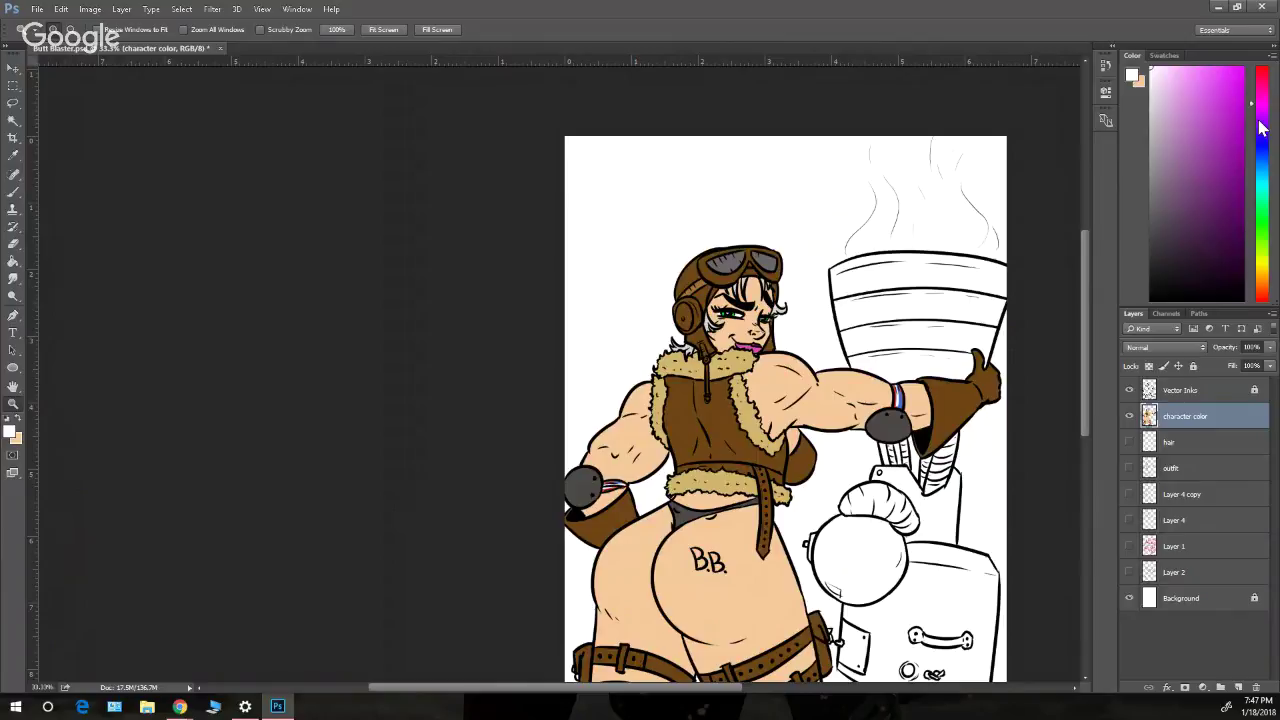
{"action": "left_click", "coordinate": [1228, 146]}
{"action": "left_click", "coordinate": [121, 9]}
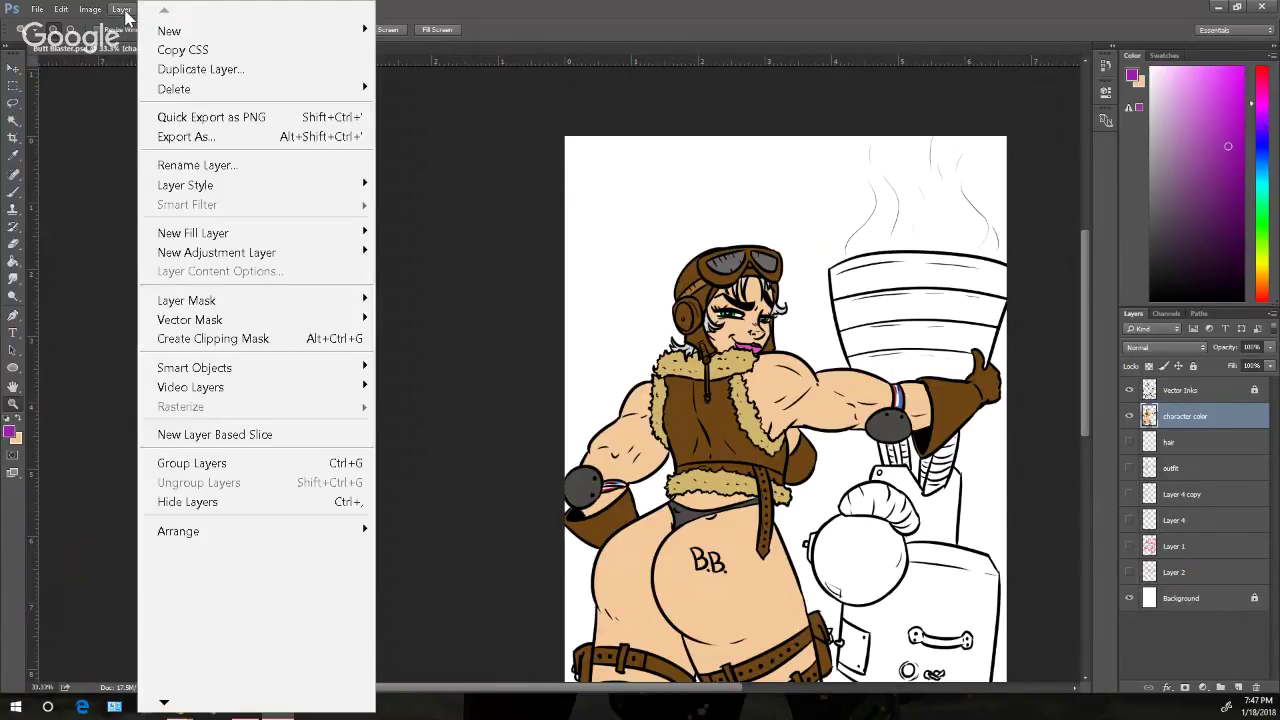
{"action": "mouse_move", "coordinate": [198, 182]}
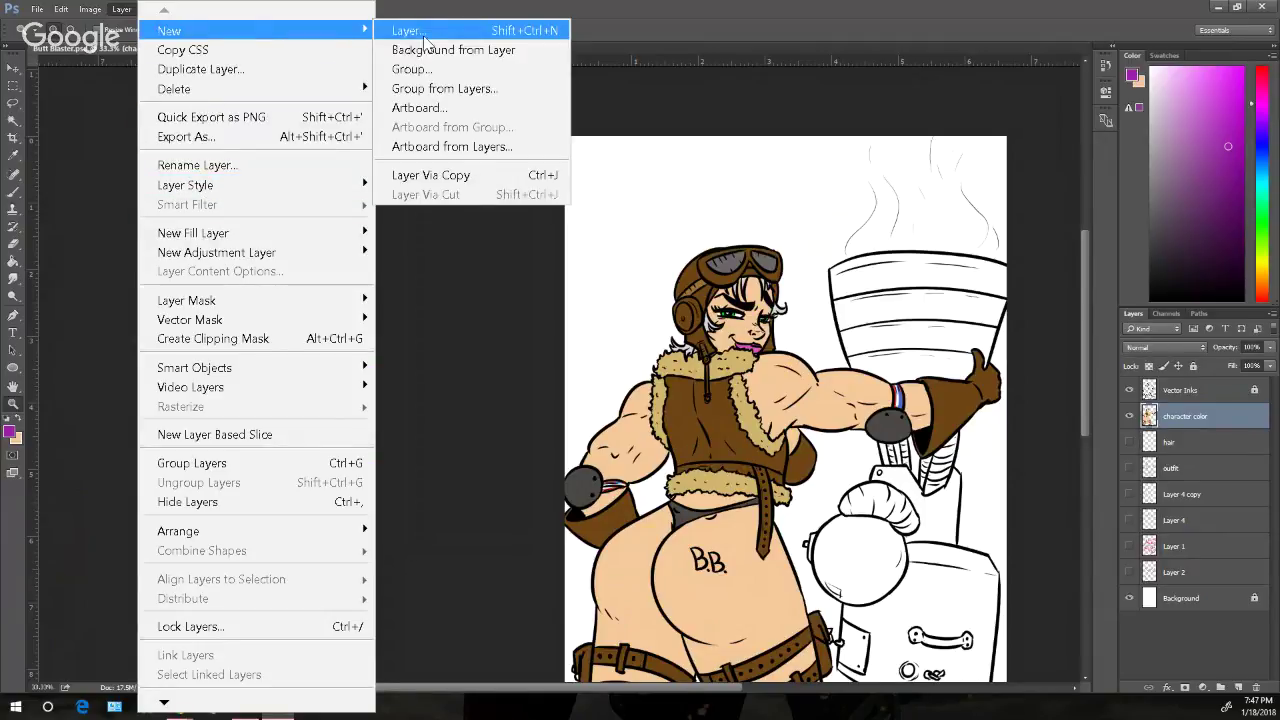
{"action": "left_click", "coordinate": [412, 30]}
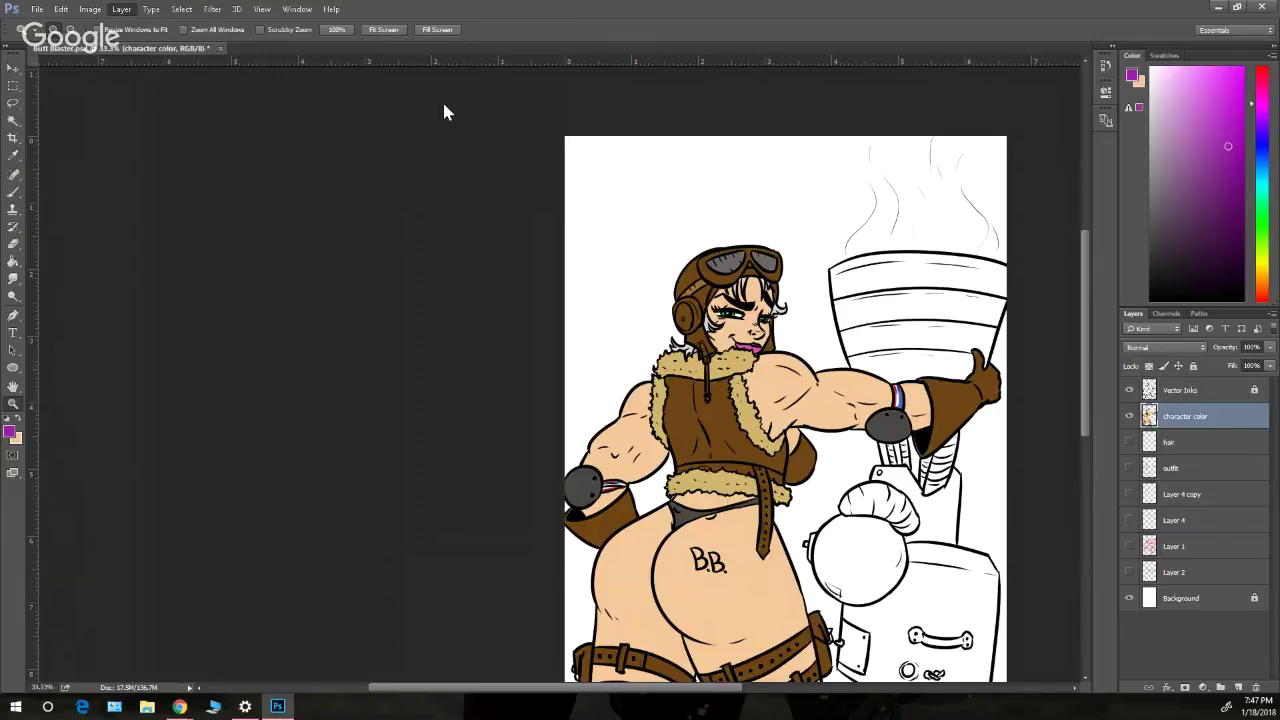
{"action": "key", "text": "Return"}
{"action": "left_click_drag", "start_coordinate": [1194, 426], "coordinate": [1190, 458]}
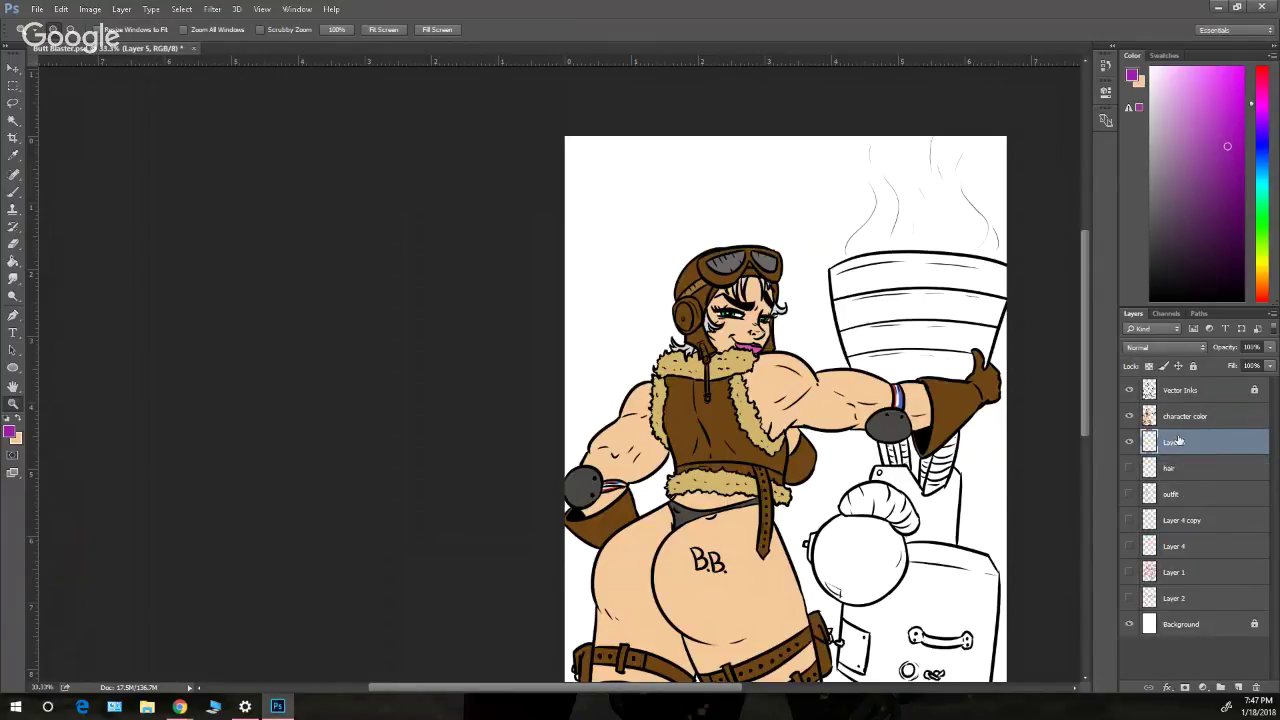
{"action": "left_click", "coordinate": [13, 263]}
{"action": "left_click", "coordinate": [622, 282]}
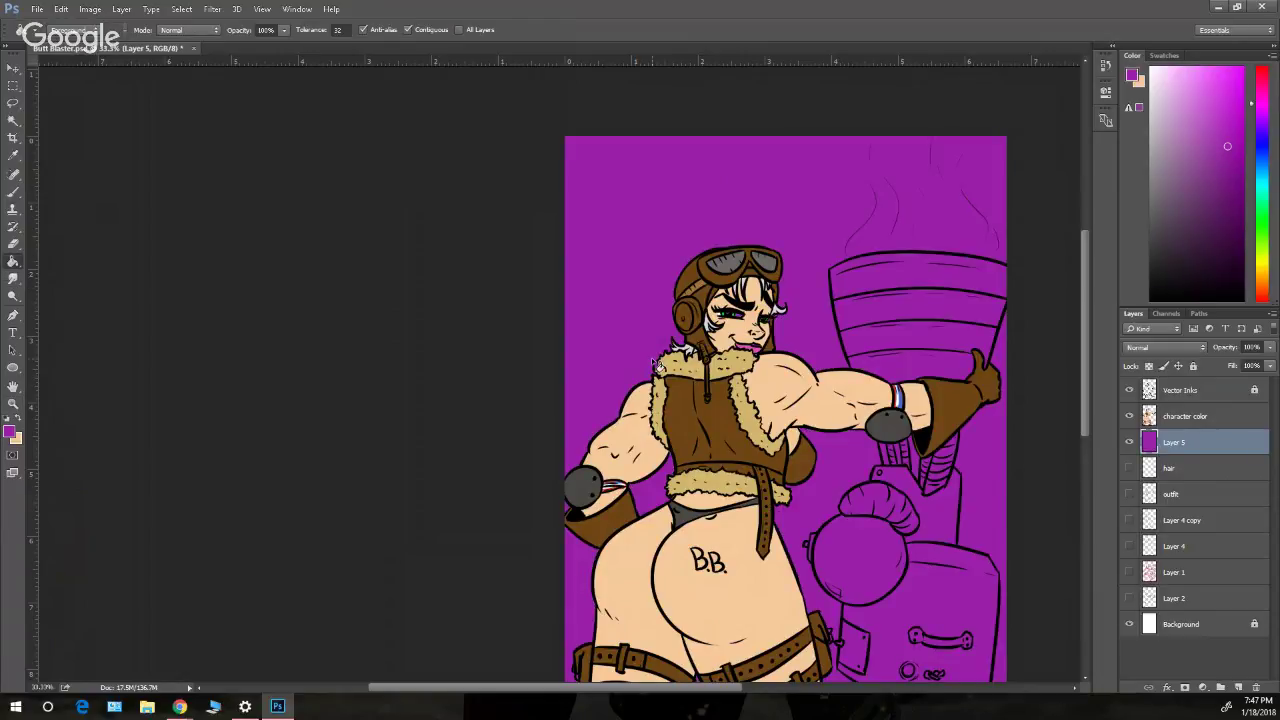
- Paint the whites of both eyes in white with the Brush on the character color layer
{"action": "scroll", "coordinate": [946, 396], "scroll_direction": "up", "scroll_amount": 1}
{"action": "scroll", "coordinate": [946, 396], "scroll_direction": "down", "scroll_amount": 3}
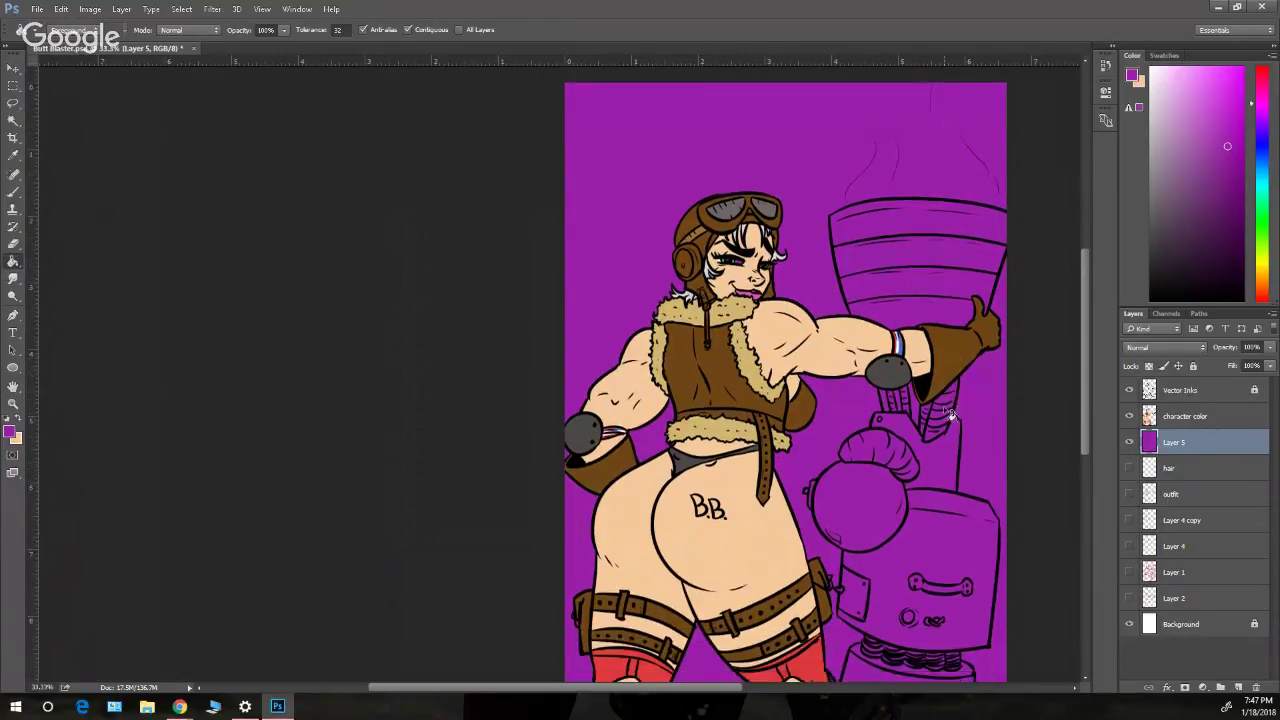
{"action": "scroll", "coordinate": [950, 414], "scroll_direction": "down", "scroll_amount": 2}
{"action": "scroll", "coordinate": [958, 418], "scroll_direction": "down", "scroll_amount": 2}
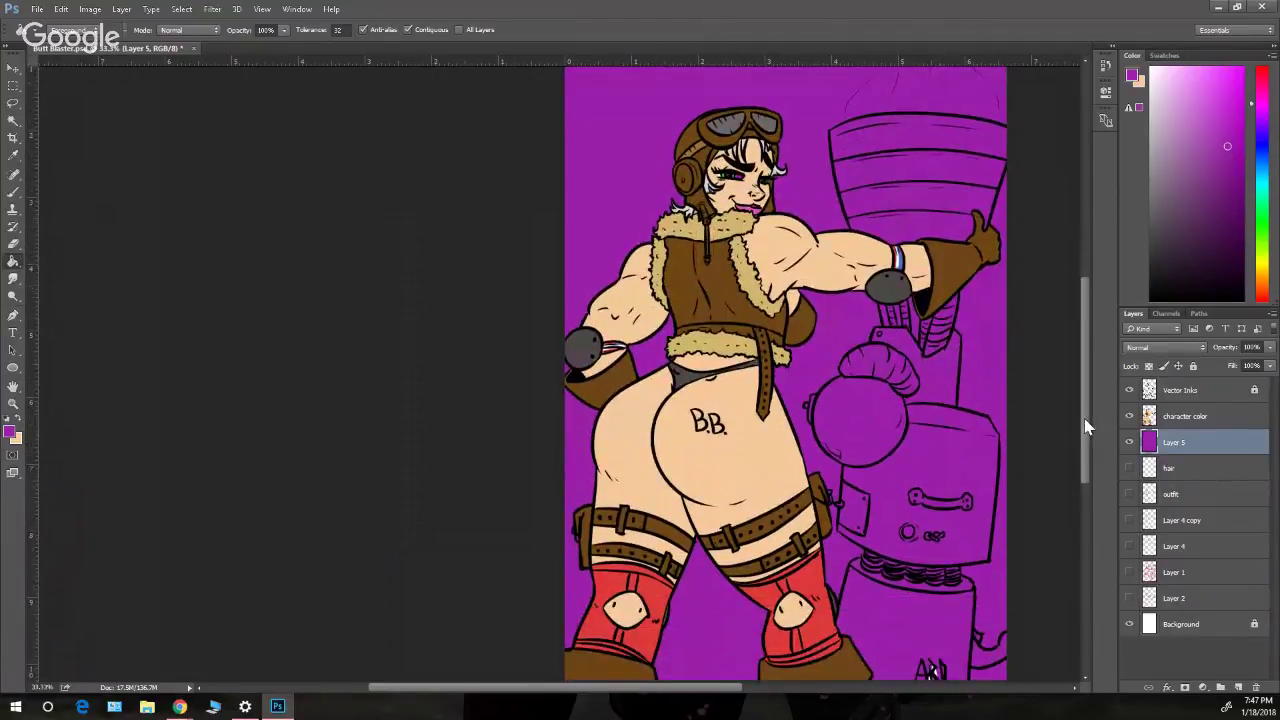
{"action": "left_click_drag", "start_coordinate": [1084, 418], "coordinate": [1084, 381]}
{"action": "key", "text": "z"}
{"action": "left_click", "coordinate": [764, 282]}
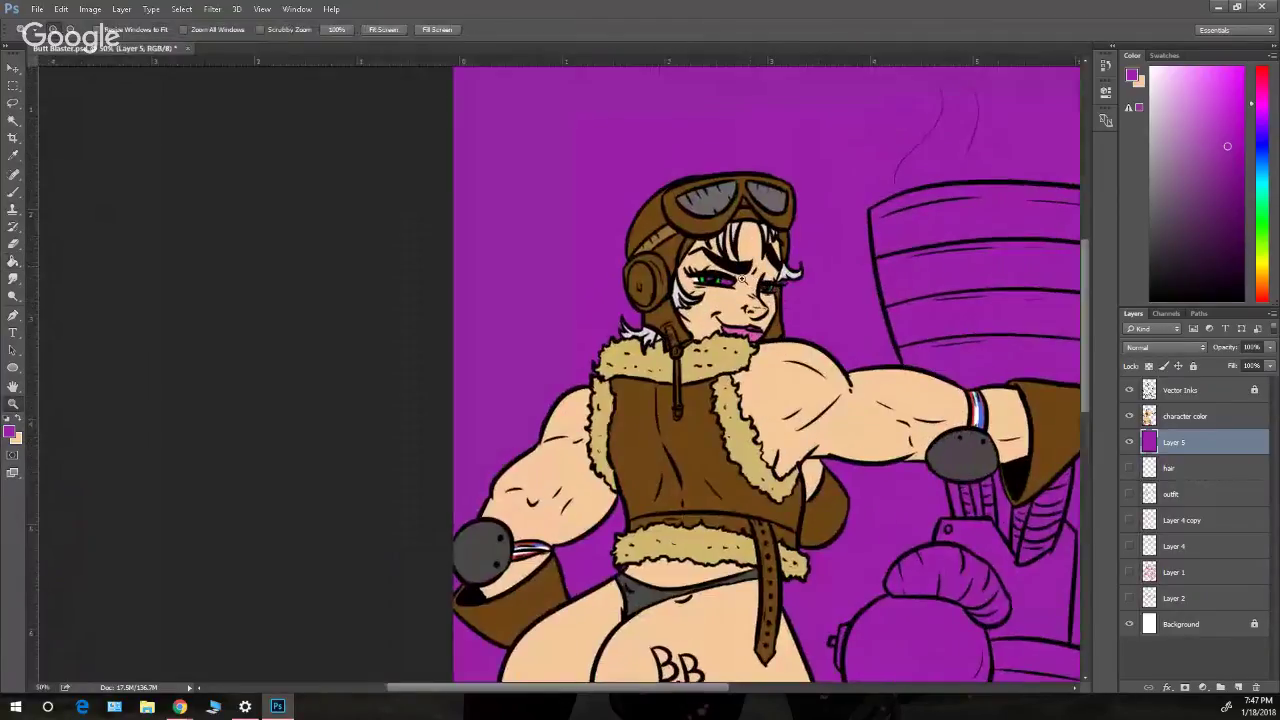
{"action": "left_click", "coordinate": [742, 279]}
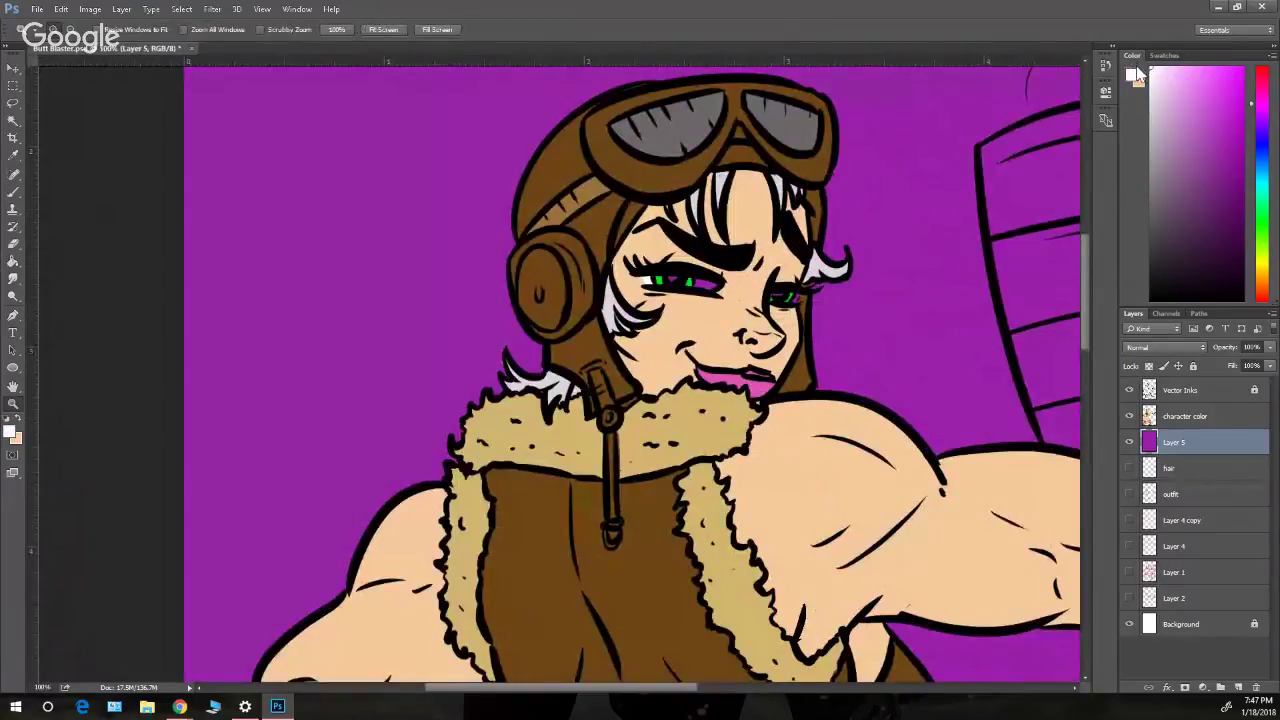
{"action": "left_click", "coordinate": [13, 191]}
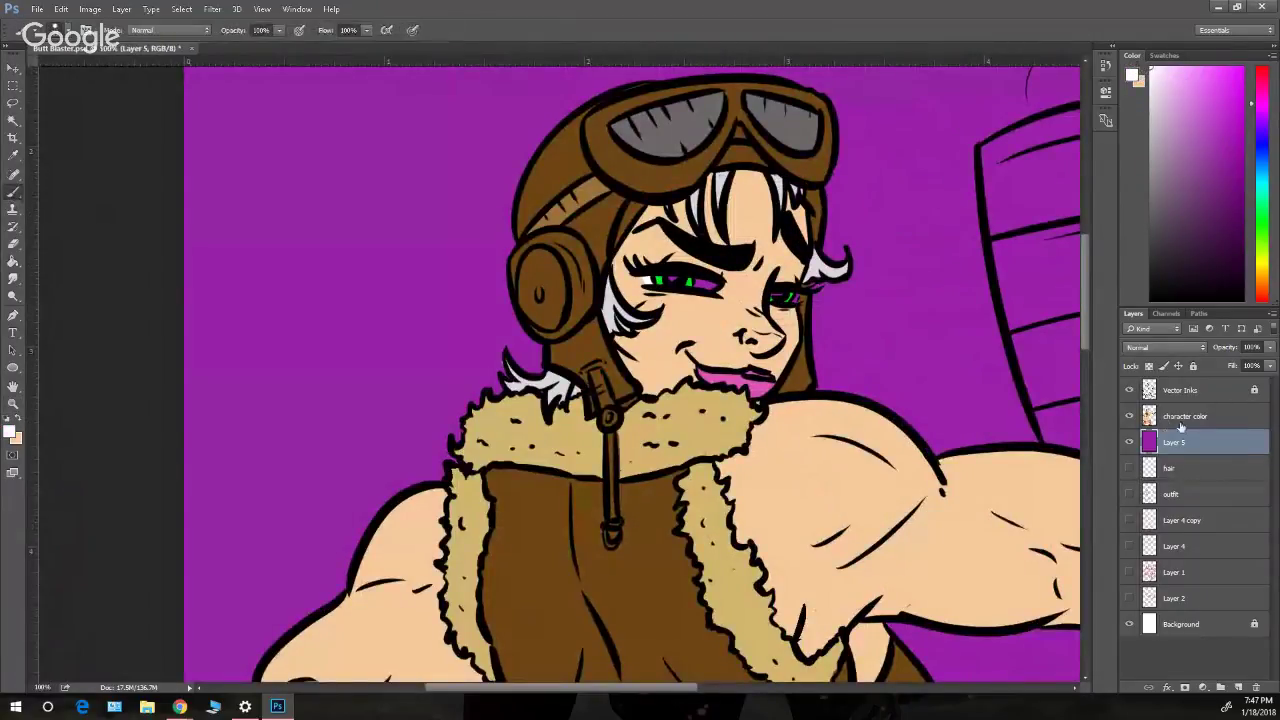
{"action": "left_click", "coordinate": [1175, 418]}
{"action": "left_click_drag", "start_coordinate": [666, 284], "coordinate": [700, 281]}
{"action": "left_click", "coordinate": [702, 283]}
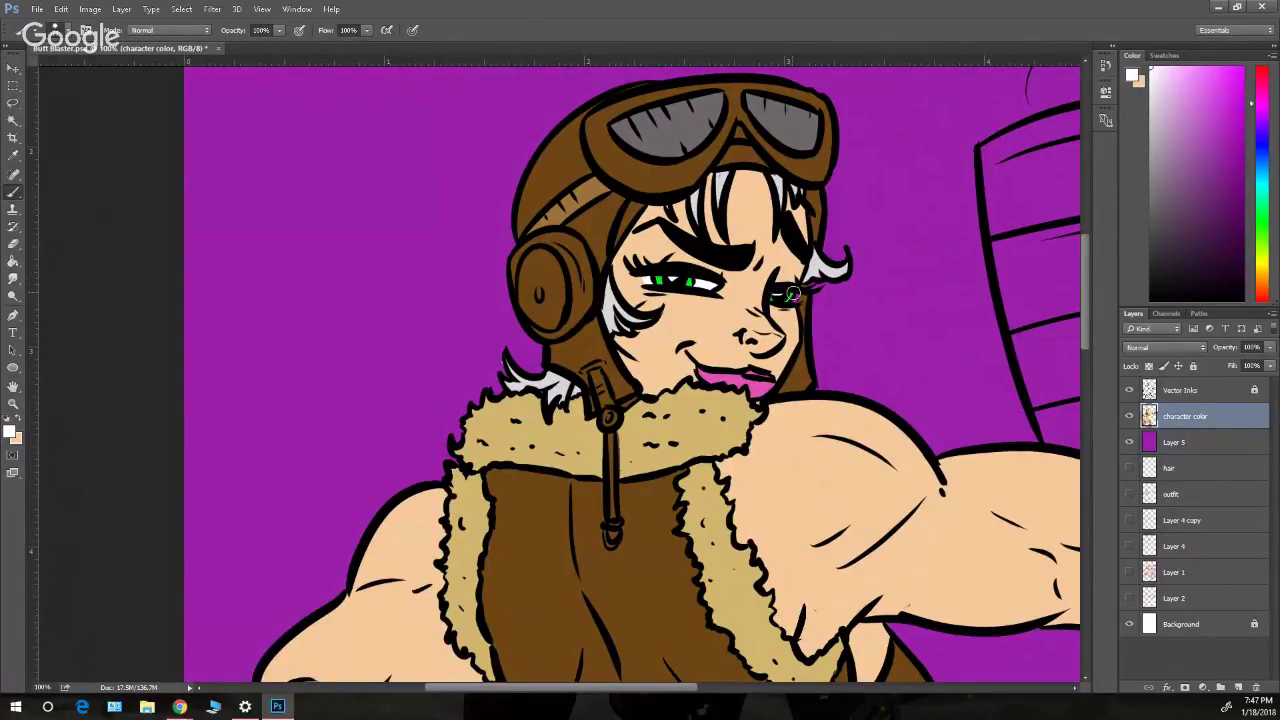
{"action": "left_click_drag", "start_coordinate": [798, 298], "coordinate": [797, 294]}
- Sample the elbow strap's blue and paint the vertical stripes above and below the knee patches on both red stockings
{"action": "key", "text": "z"}
{"action": "left_click", "coordinate": [845, 420], "text": "alt"}
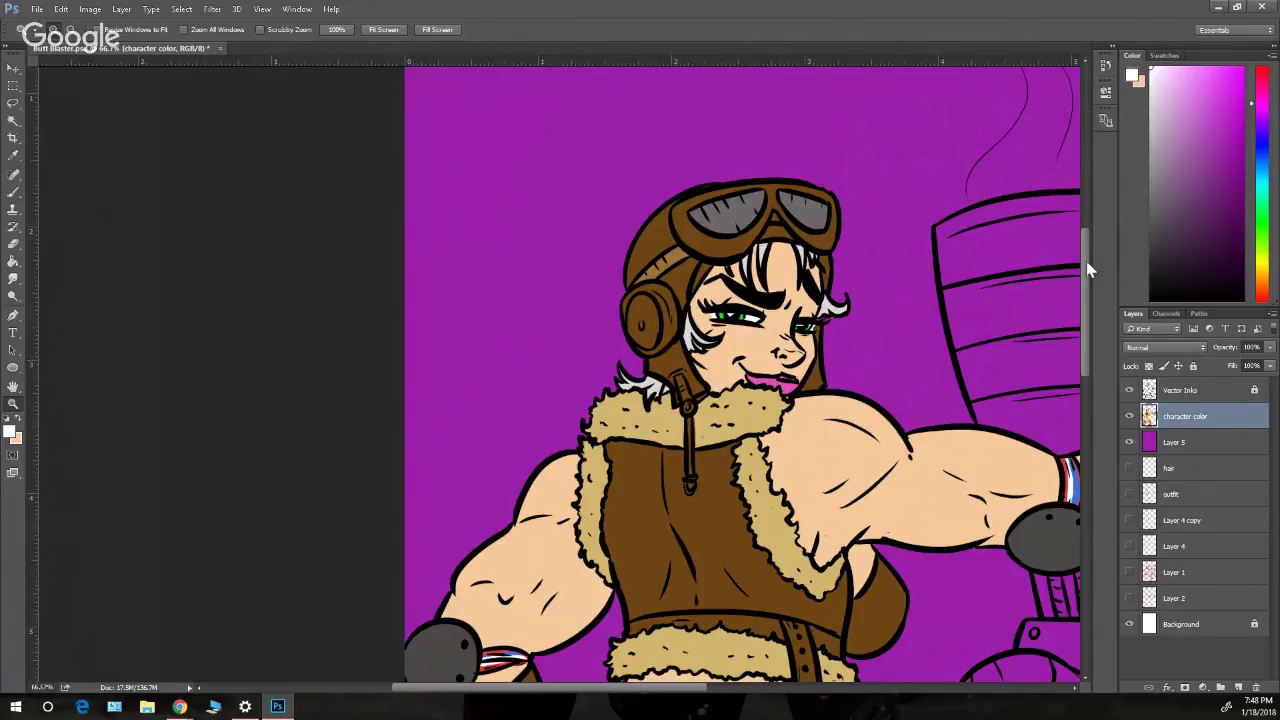
{"action": "scroll", "coordinate": [1088, 290], "scroll_direction": "down", "scroll_amount": 1}
{"action": "scroll", "coordinate": [1086, 296], "scroll_direction": "down", "scroll_amount": 3}
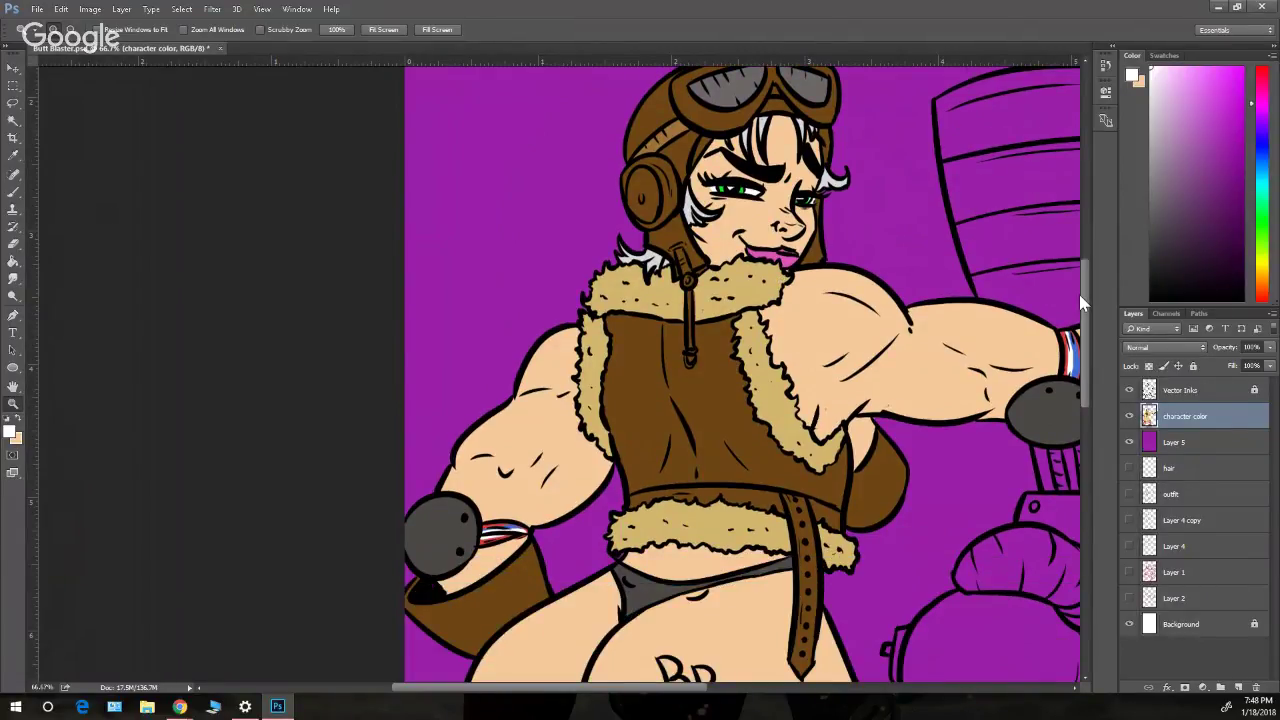
{"action": "left_click", "coordinate": [911, 428], "text": "alt"}
{"action": "left_click", "coordinate": [914, 430], "text": "alt"}
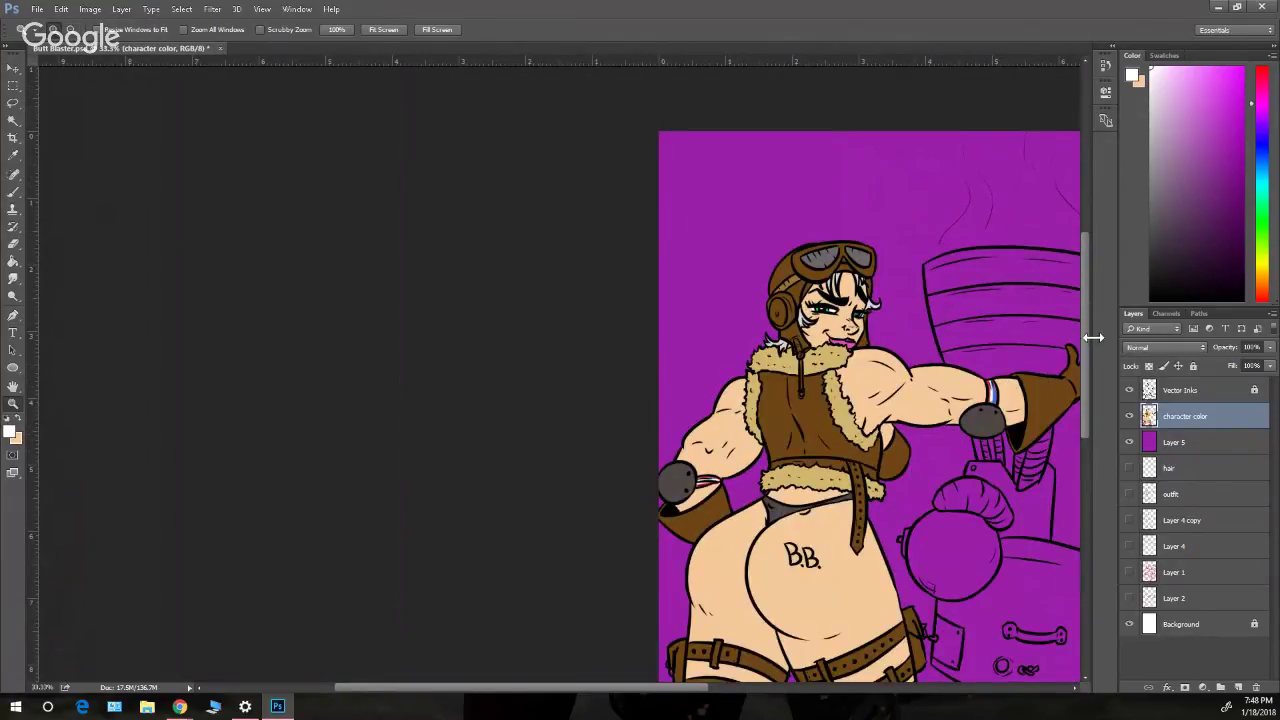
{"action": "scroll", "coordinate": [1090, 345], "scroll_direction": "down", "scroll_amount": 1}
{"action": "scroll", "coordinate": [1085, 364], "scroll_direction": "down", "scroll_amount": 2}
{"action": "scroll", "coordinate": [883, 517], "scroll_direction": "up", "scroll_amount": 1}
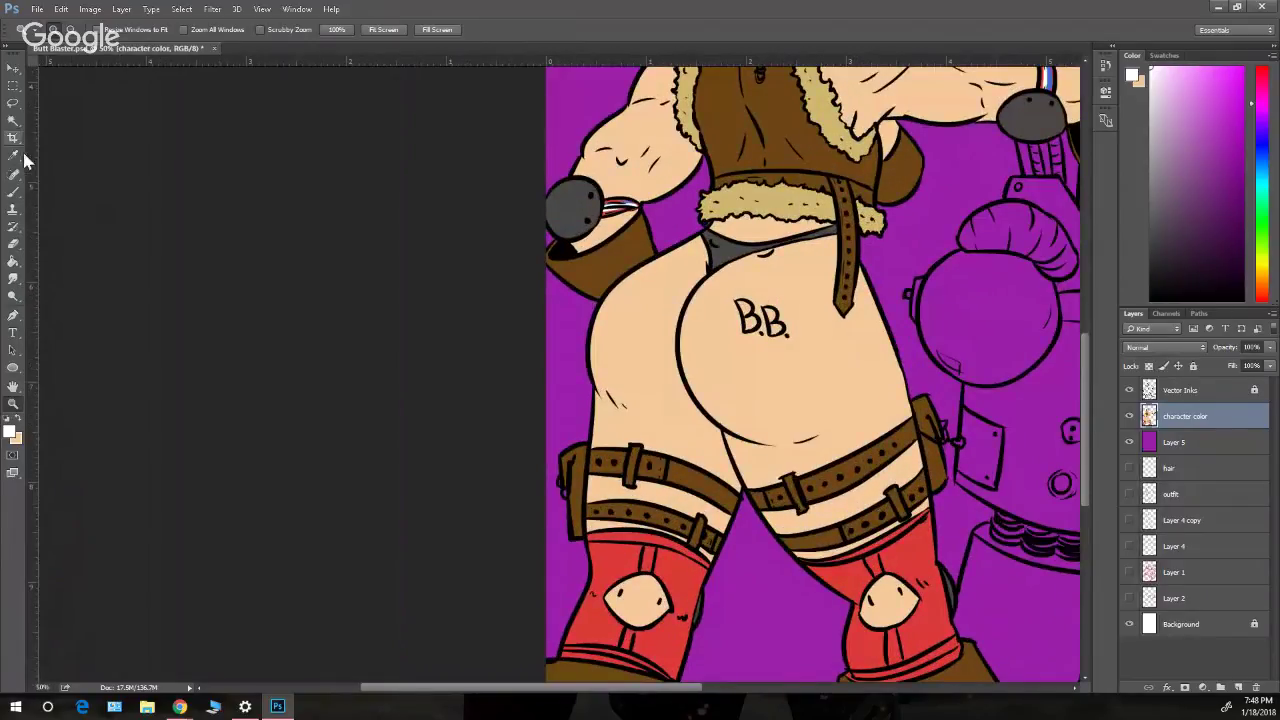
{"action": "left_click", "coordinate": [15, 193]}
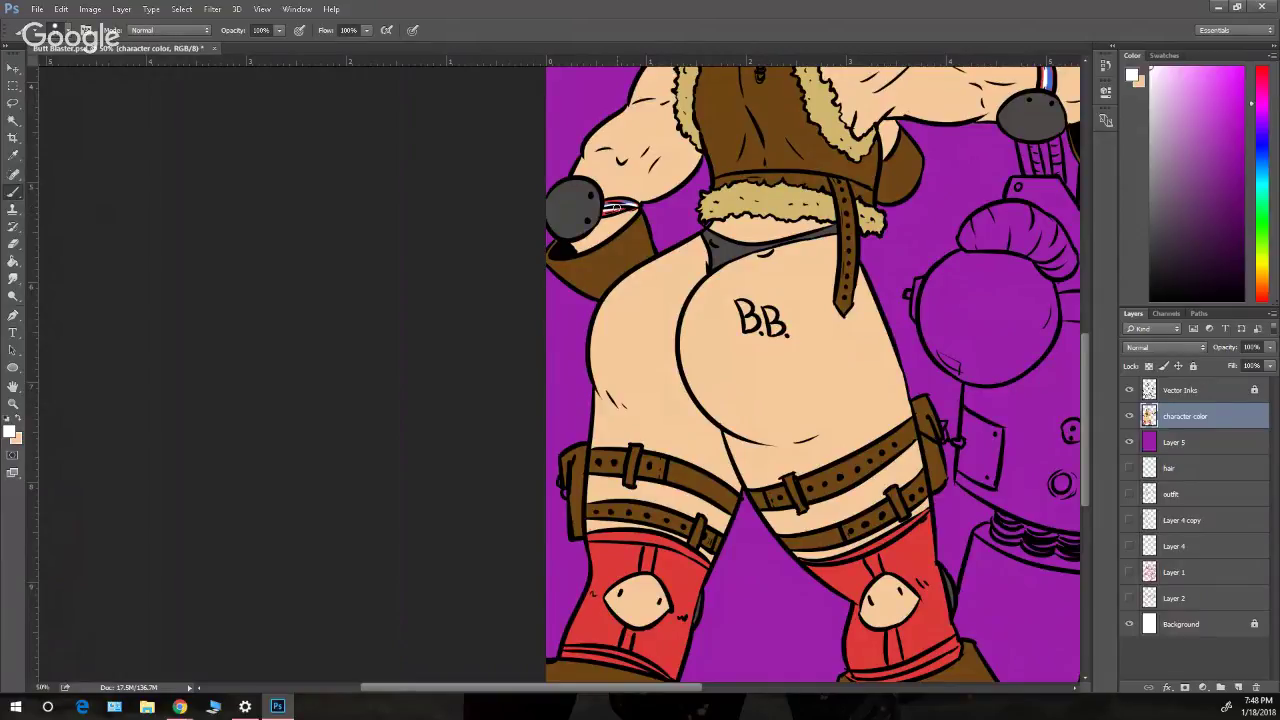
{"action": "left_click", "coordinate": [619, 198], "text": "alt"}
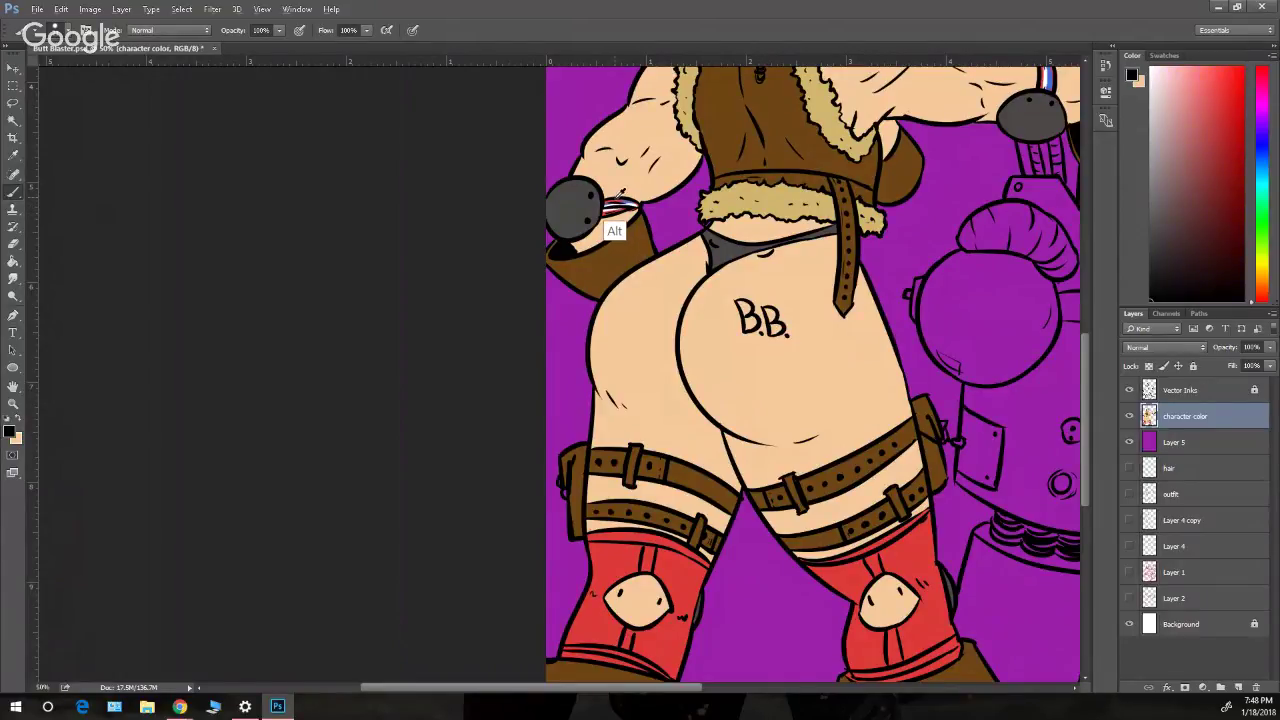
{"action": "left_click", "coordinate": [624, 206], "text": "alt"}
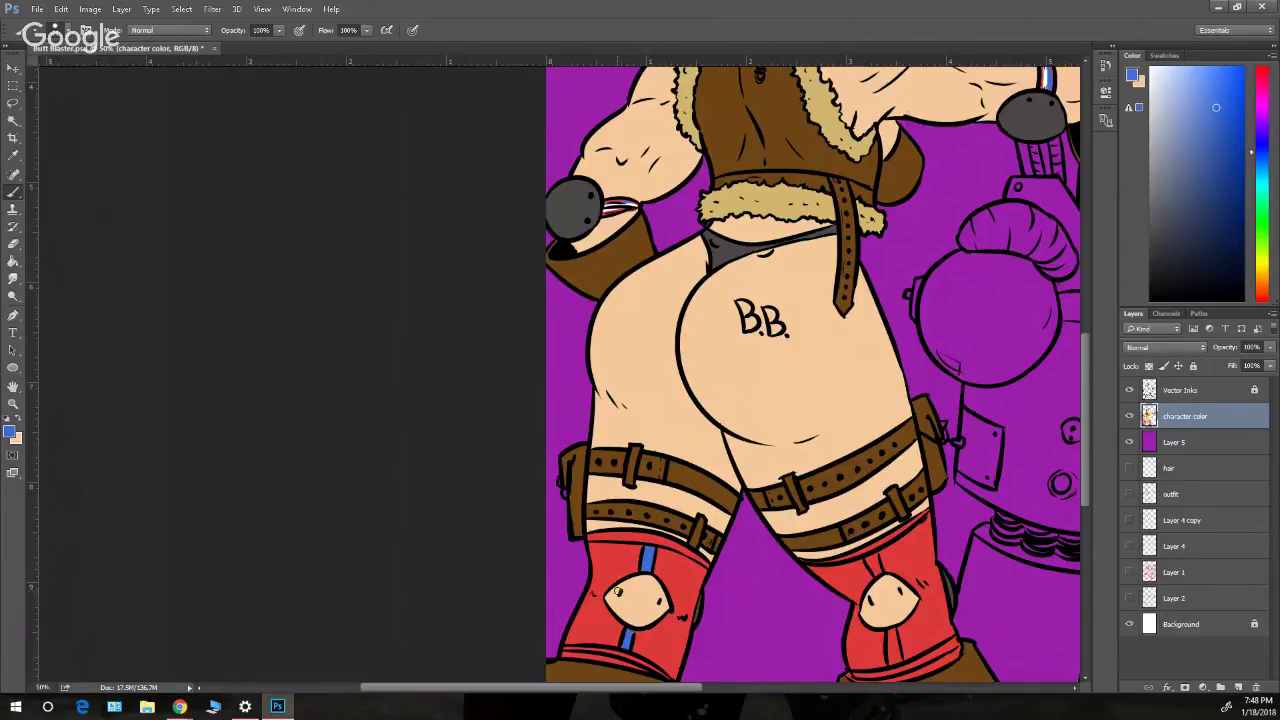
{"action": "mouse_move", "coordinate": [873, 567]}
{"action": "left_mouse_down"}
{"action": "mouse_move", "coordinate": [870, 556]}
{"action": "mouse_move", "coordinate": [878, 572]}
{"action": "left_mouse_up"}
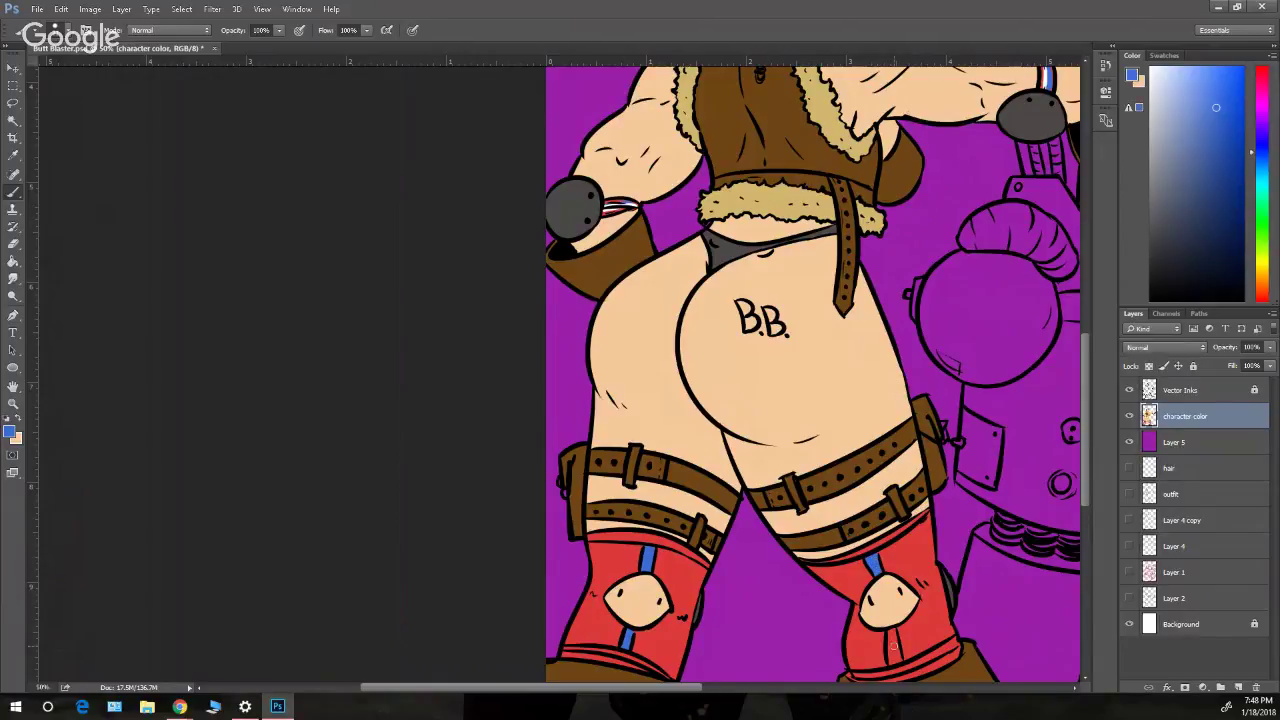
{"action": "mouse_move", "coordinate": [889, 650]}
{"action": "left_mouse_down"}
{"action": "mouse_move", "coordinate": [892, 662]}
{"action": "mouse_move", "coordinate": [892, 633]}
{"action": "left_mouse_up"}
- Choose a very pale blue-white and fill the main red areas of both stockings with the Paint Bucket
{"action": "left_click", "coordinate": [10, 433]}
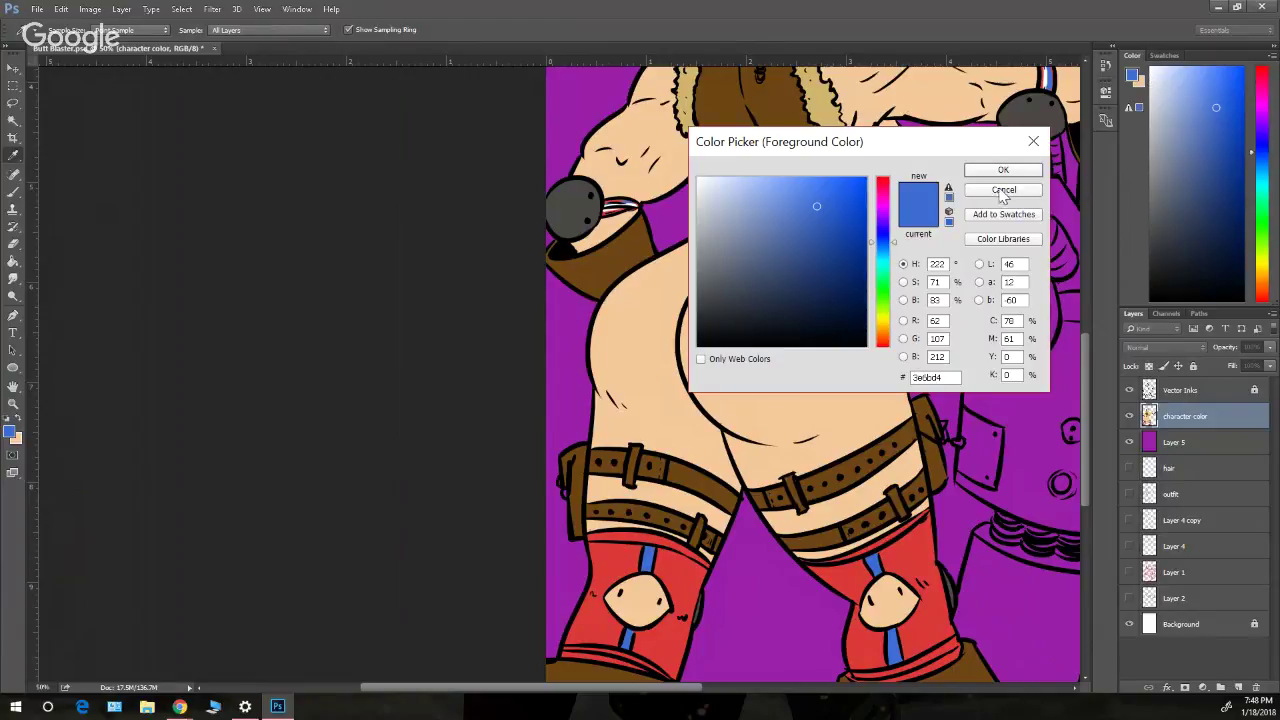
{"action": "left_click", "coordinate": [996, 189]}
{"action": "left_click", "coordinate": [1159, 80]}
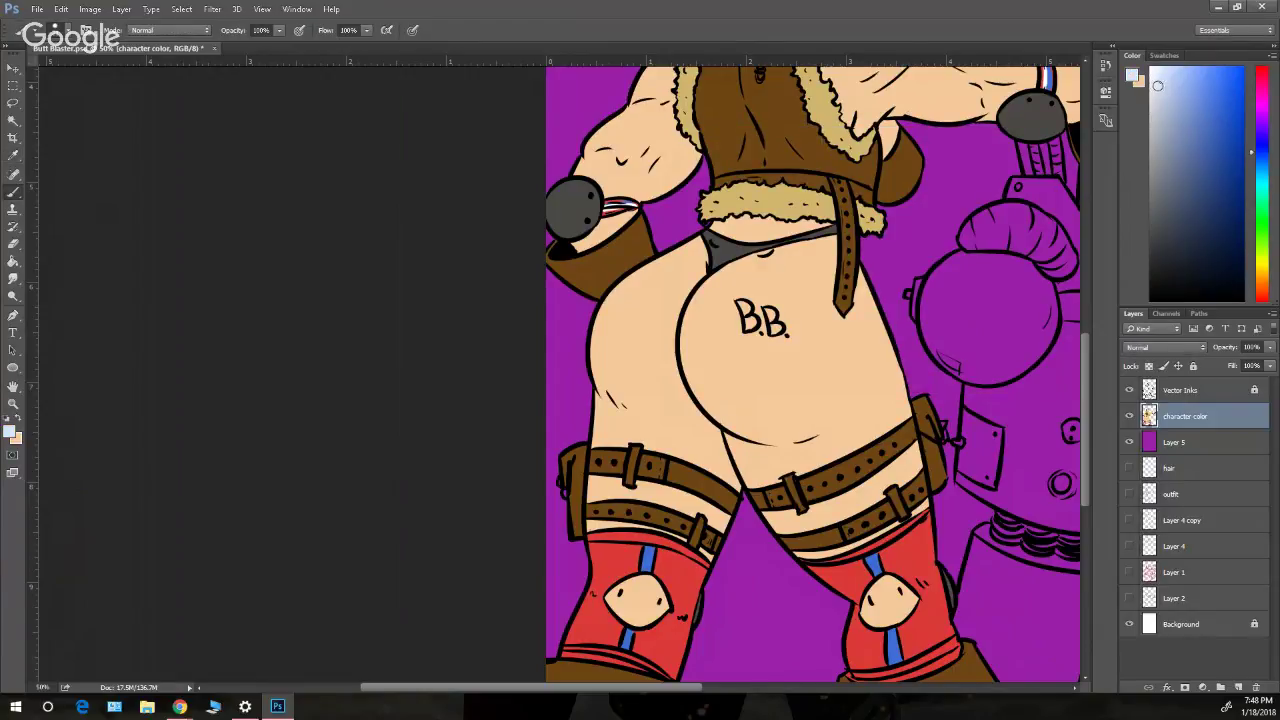
{"action": "left_click", "coordinate": [13, 261]}
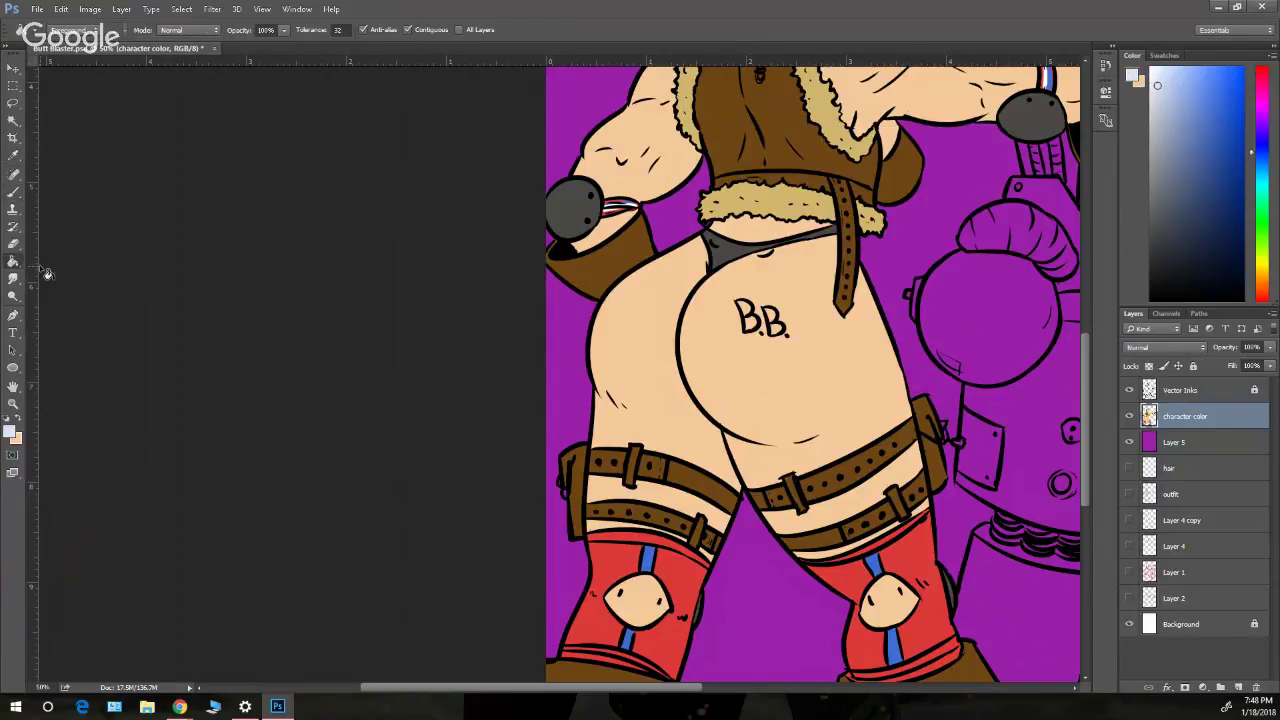
{"action": "left_click", "coordinate": [619, 560]}
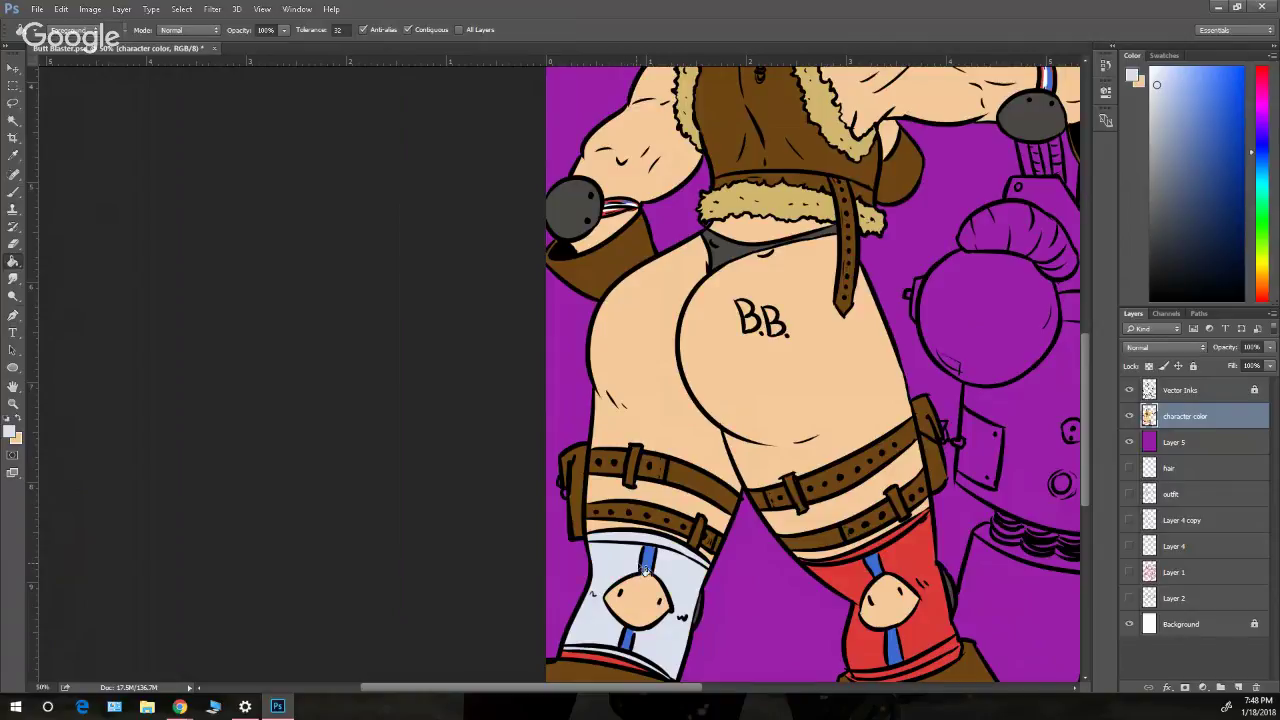
{"action": "left_click", "coordinate": [862, 588]}
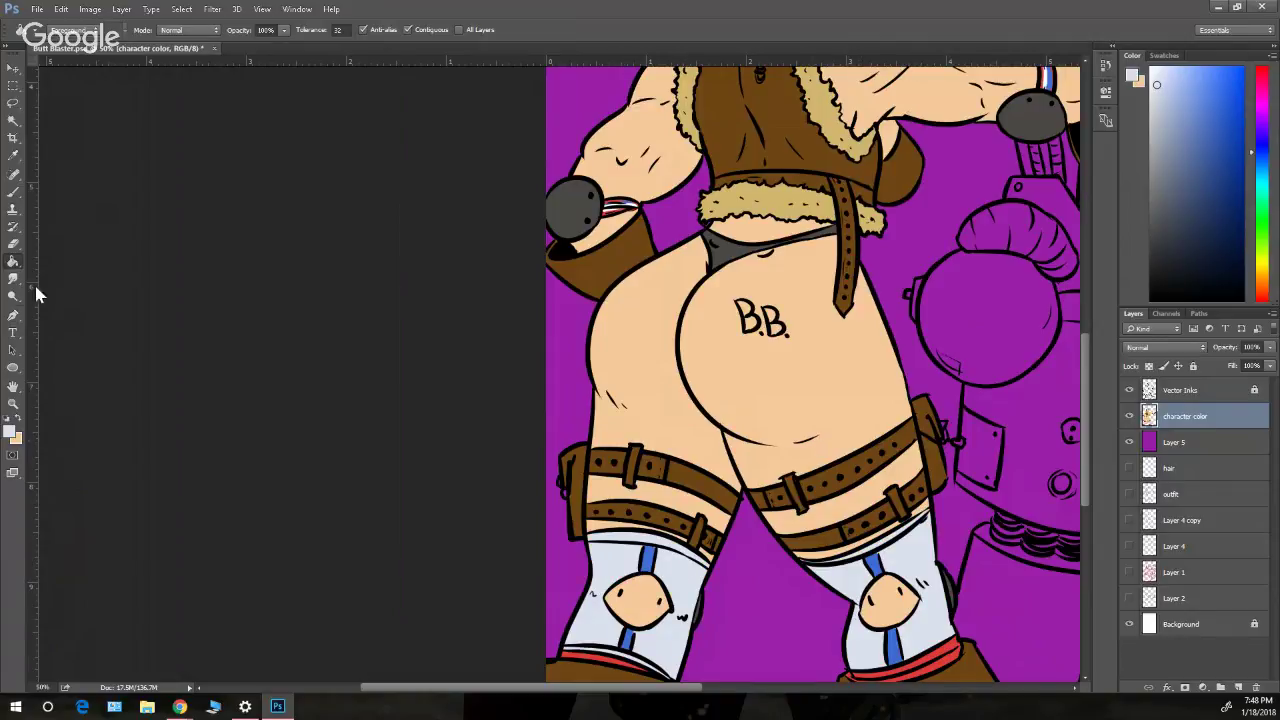
- Sample the stocking's remaining red and brush it into the narrow bands just above the boots
{"action": "left_click", "coordinate": [13, 191]}
{"action": "key", "text": "alt"}
{"action": "left_click", "coordinate": [595, 652], "text": "alt"}
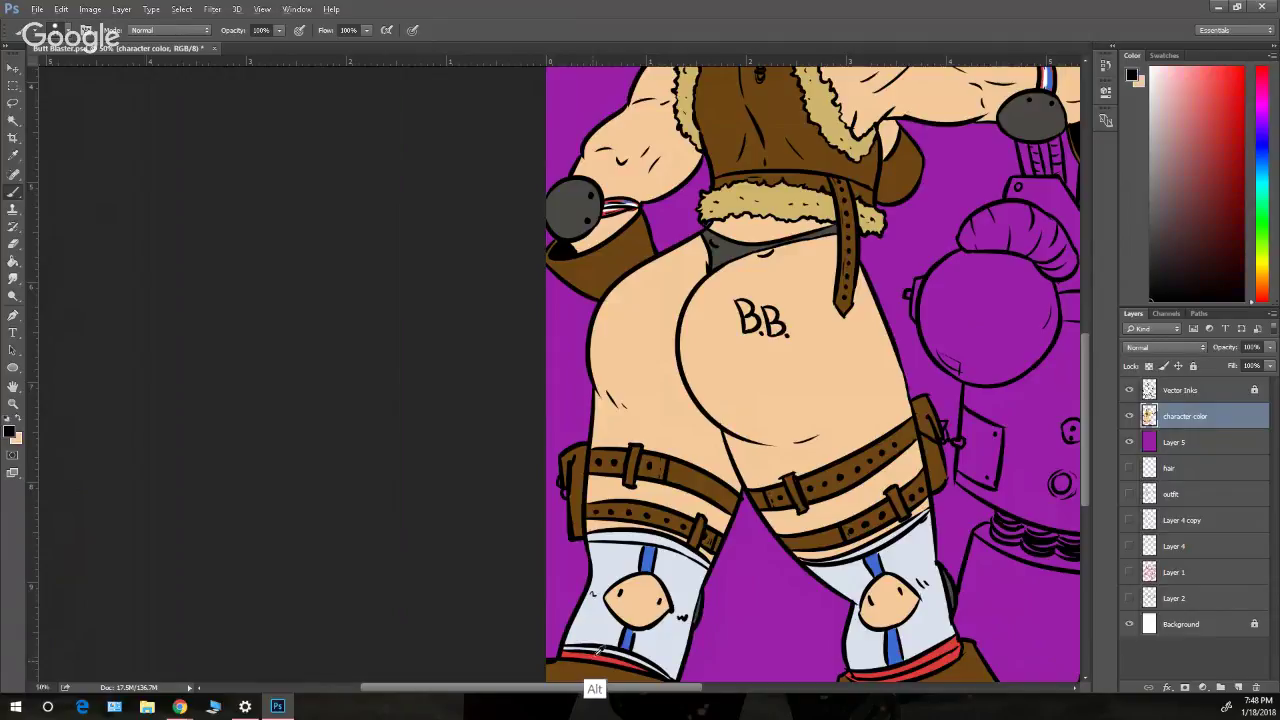
{"action": "left_click", "coordinate": [597, 663], "text": "alt"}
{"action": "left_click", "coordinate": [597, 661], "text": "alt"}
{"action": "left_click", "coordinate": [598, 664], "text": "alt"}
{"action": "left_click", "coordinate": [598, 664], "text": "alt"}
{"action": "left_click", "coordinate": [595, 653], "text": "alt"}
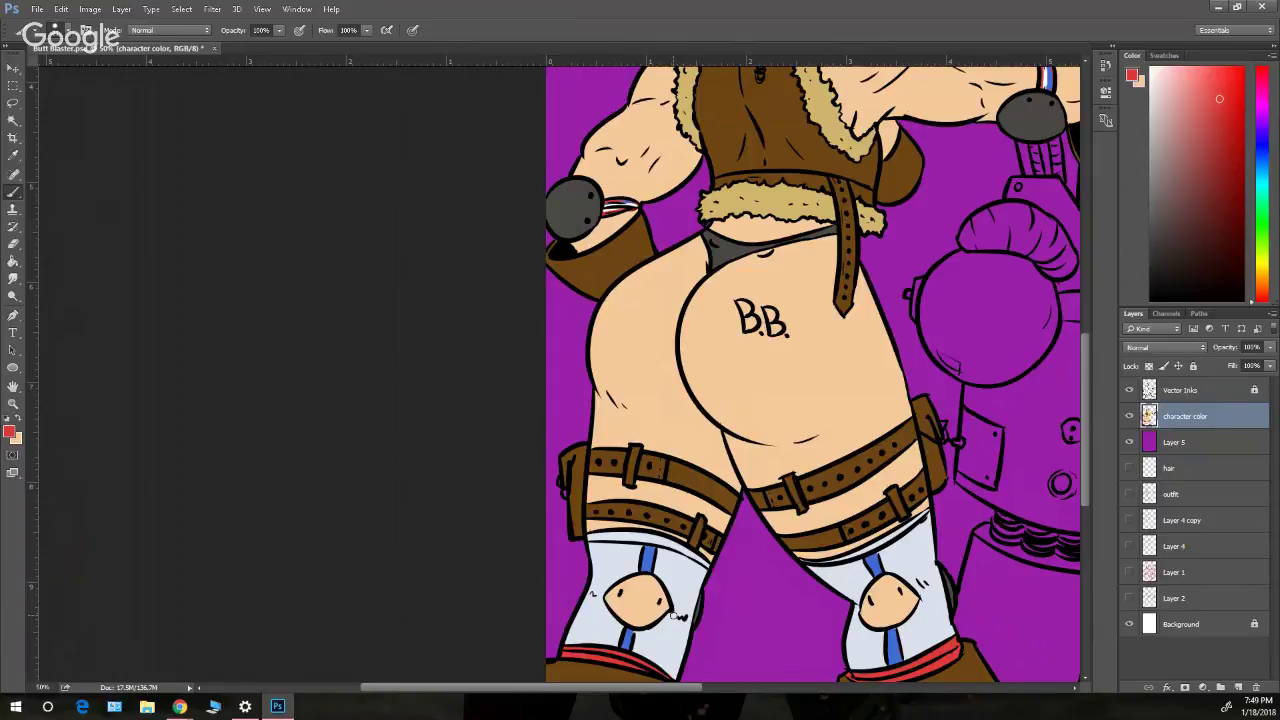
- Paint the upper trim bands of both stockings red beneath the thigh straps, sampling colors from the stockings
{"action": "left_click", "coordinate": [674, 616], "text": "alt"}
{"action": "left_click", "coordinate": [600, 532], "text": "alt"}
{"action": "left_click_drag", "start_coordinate": [590, 537], "coordinate": [602, 537]}
{"action": "left_click", "coordinate": [590, 652], "text": "alt"}
{"action": "mouse_move", "coordinate": [595, 537]}
{"action": "left_mouse_down"}
{"action": "mouse_move", "coordinate": [682, 548]}
{"action": "mouse_move", "coordinate": [663, 539]}
{"action": "mouse_move", "coordinate": [702, 562]}
{"action": "left_mouse_up"}
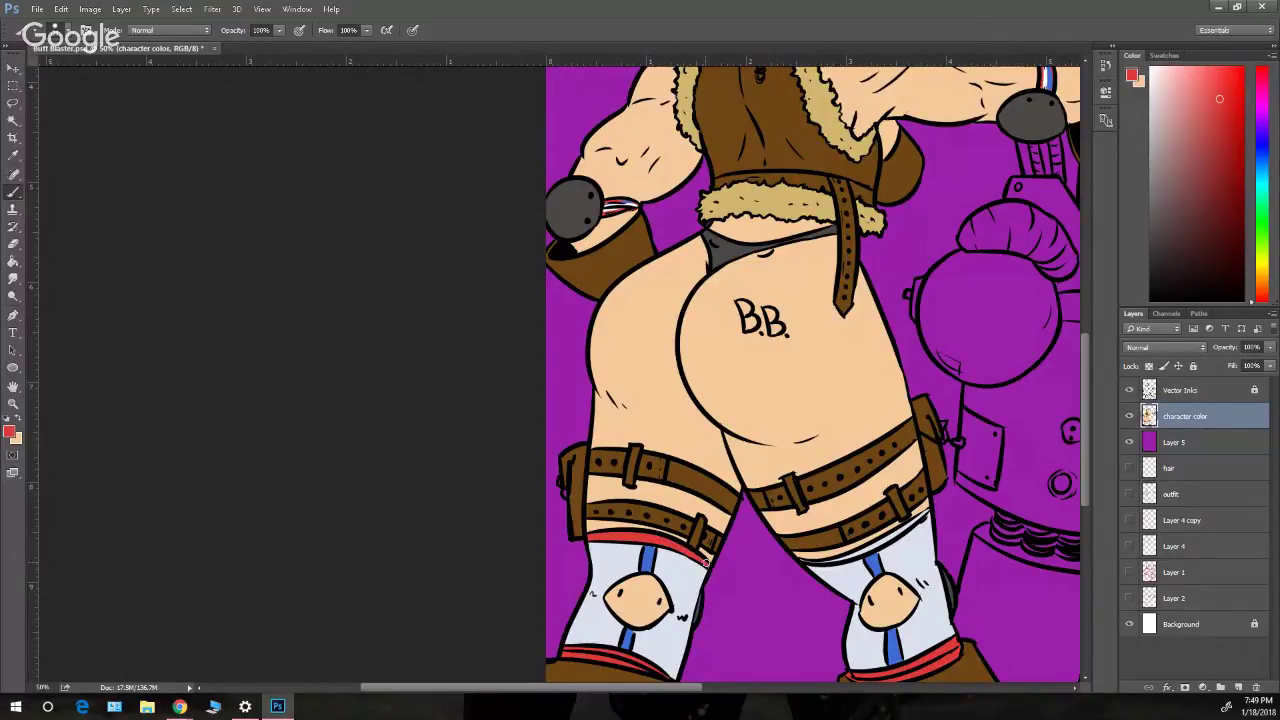
{"action": "left_click", "coordinate": [686, 602], "text": "alt"}
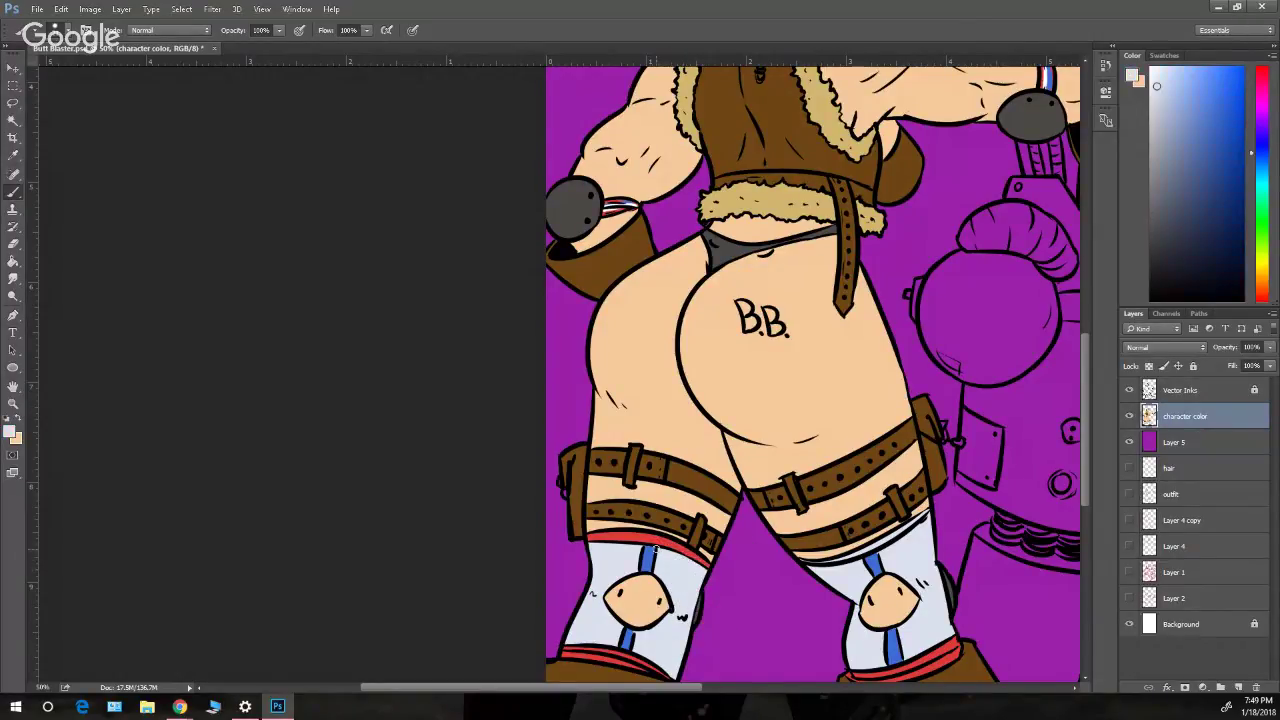
{"action": "left_click", "coordinate": [648, 552], "text": "alt"}
{"action": "left_click", "coordinate": [648, 545], "text": "alt"}
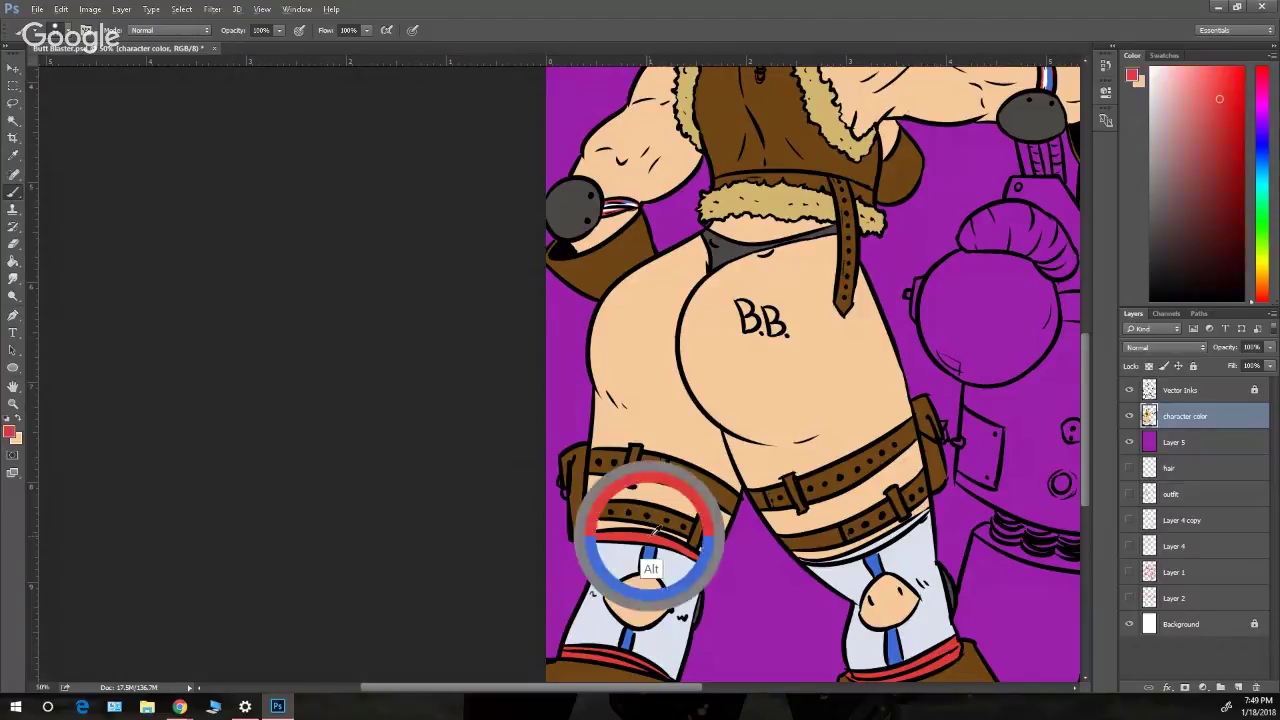
{"action": "mouse_move", "coordinate": [801, 561]}
{"action": "left_mouse_down"}
{"action": "mouse_move", "coordinate": [887, 539]}
{"action": "mouse_move", "coordinate": [924, 512]}
{"action": "left_mouse_up"}
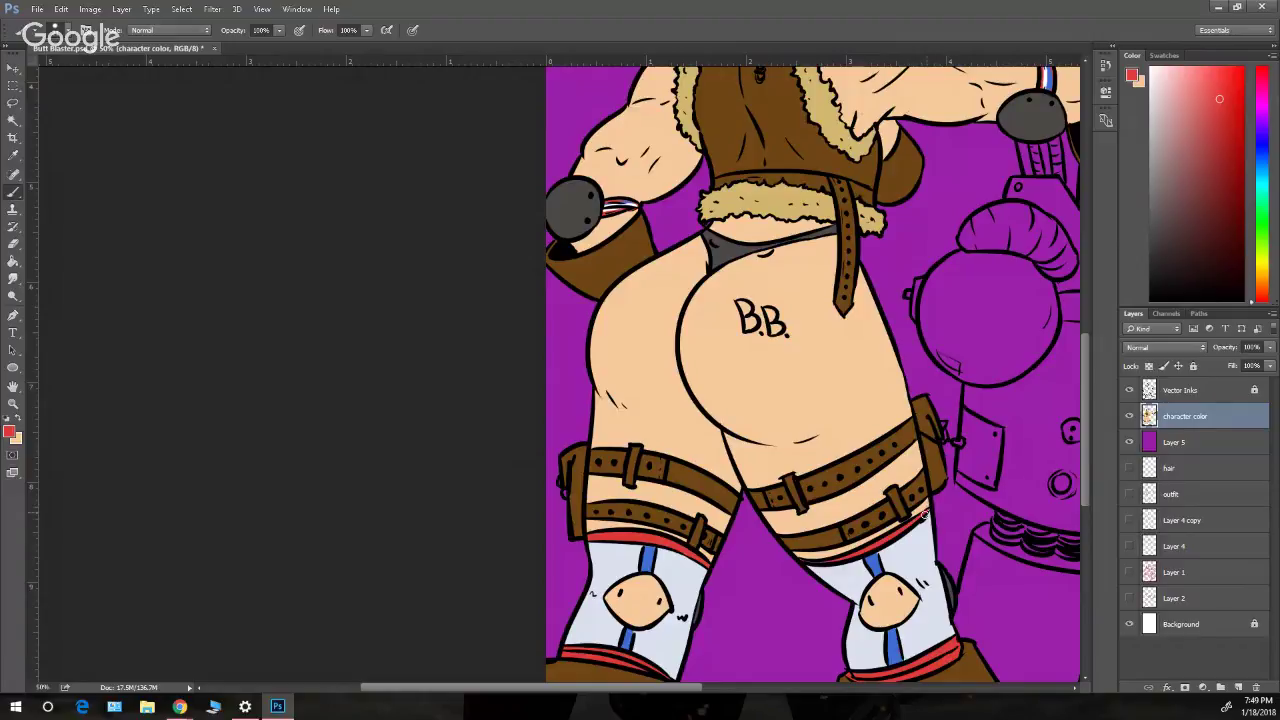
- Select the machine's large banded funnel and the ribbed piece above its round ball with the Magic Wand on the Vector Inks layer
{"action": "key", "text": "z"}
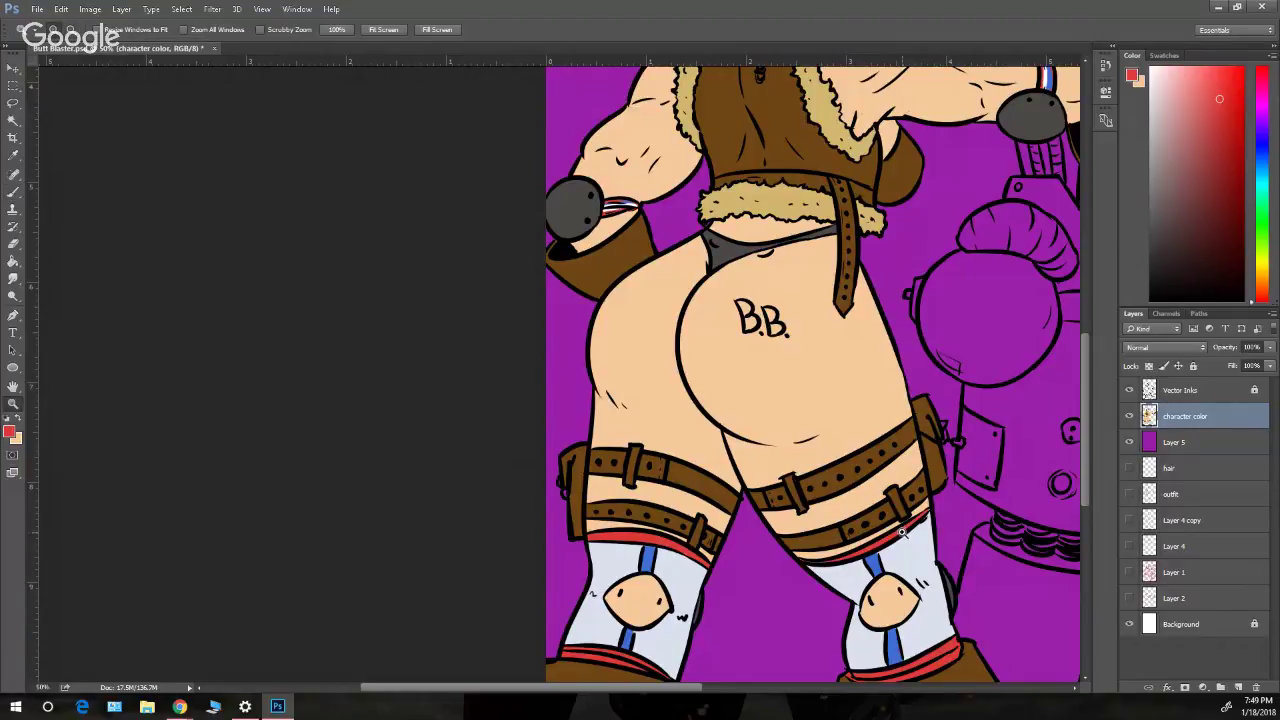
{"action": "left_click", "coordinate": [905, 537], "text": "alt"}
{"action": "left_click", "coordinate": [905, 537], "text": "alt"}
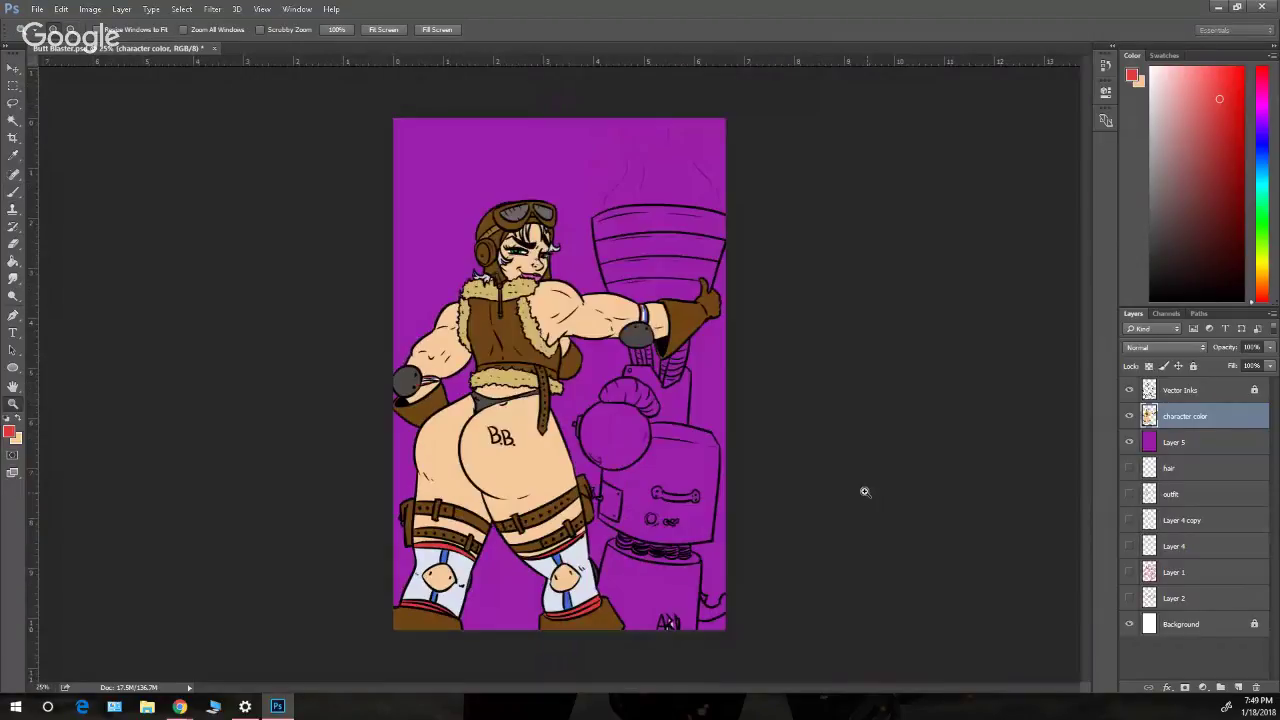
{"action": "left_click", "coordinate": [606, 493]}
{"action": "left_click", "coordinate": [605, 493]}
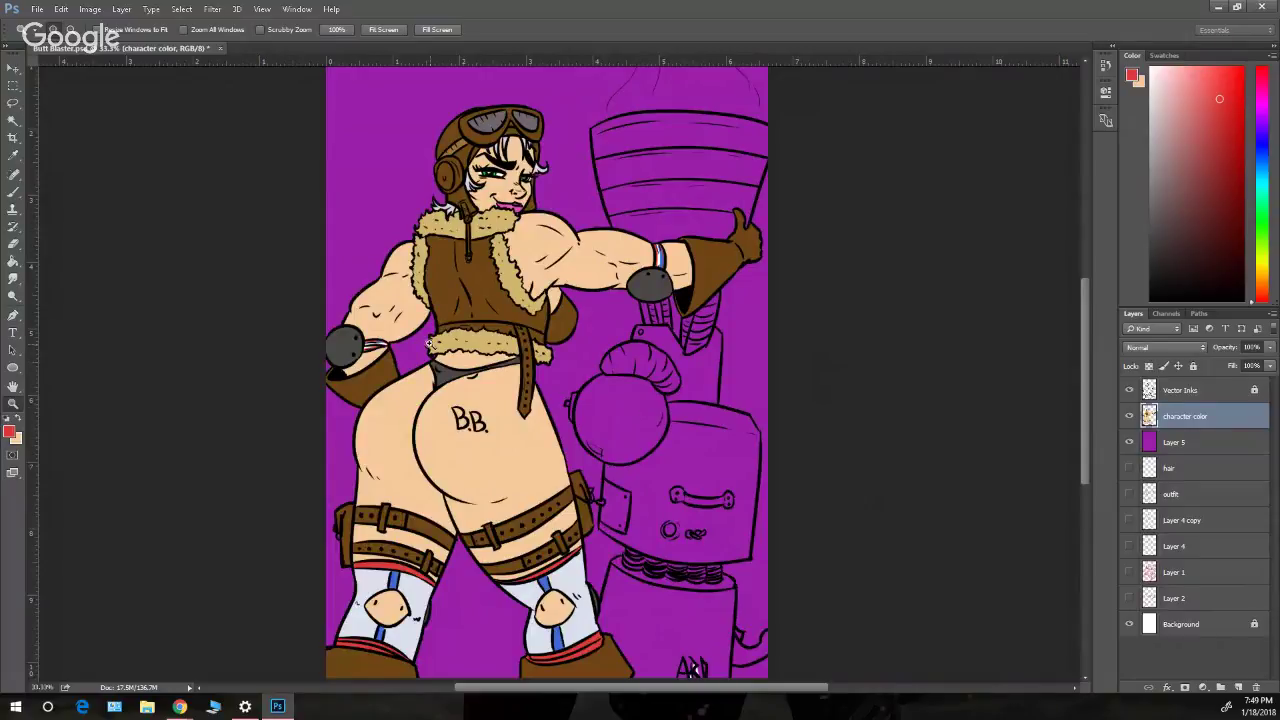
{"action": "left_click", "coordinate": [14, 264]}
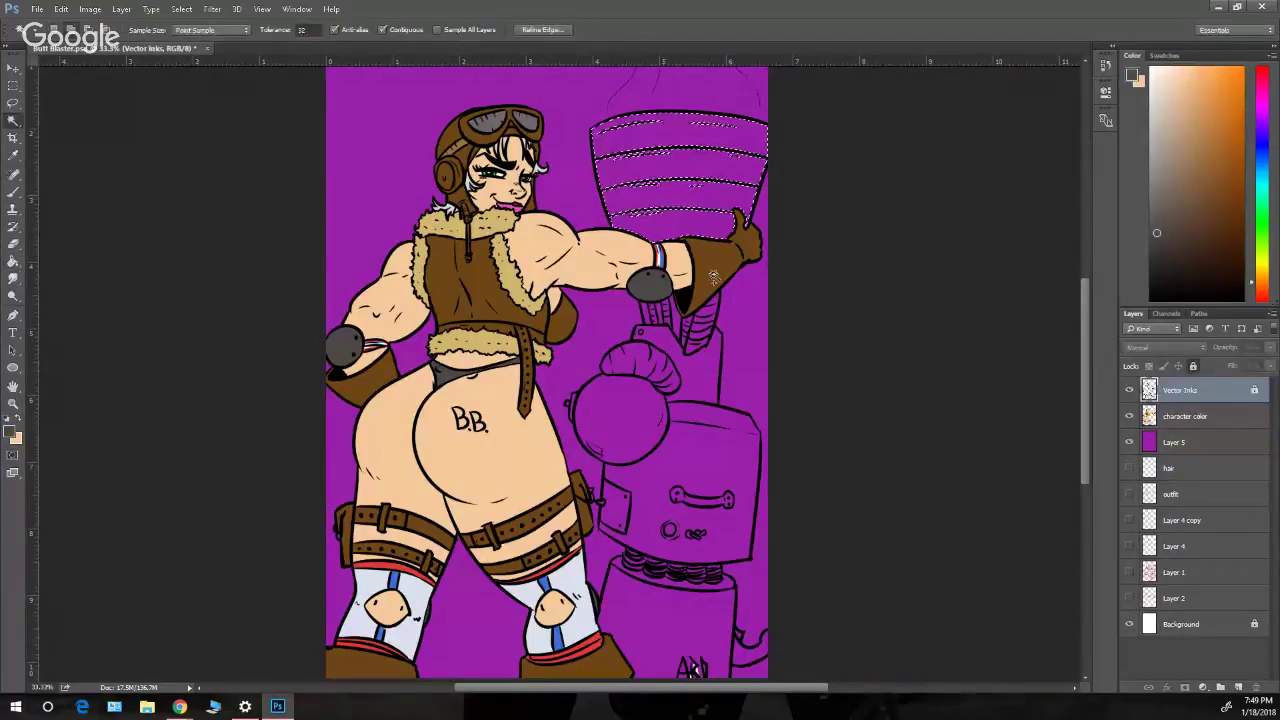
{"action": "left_click", "coordinate": [680, 224], "text": "shift"}
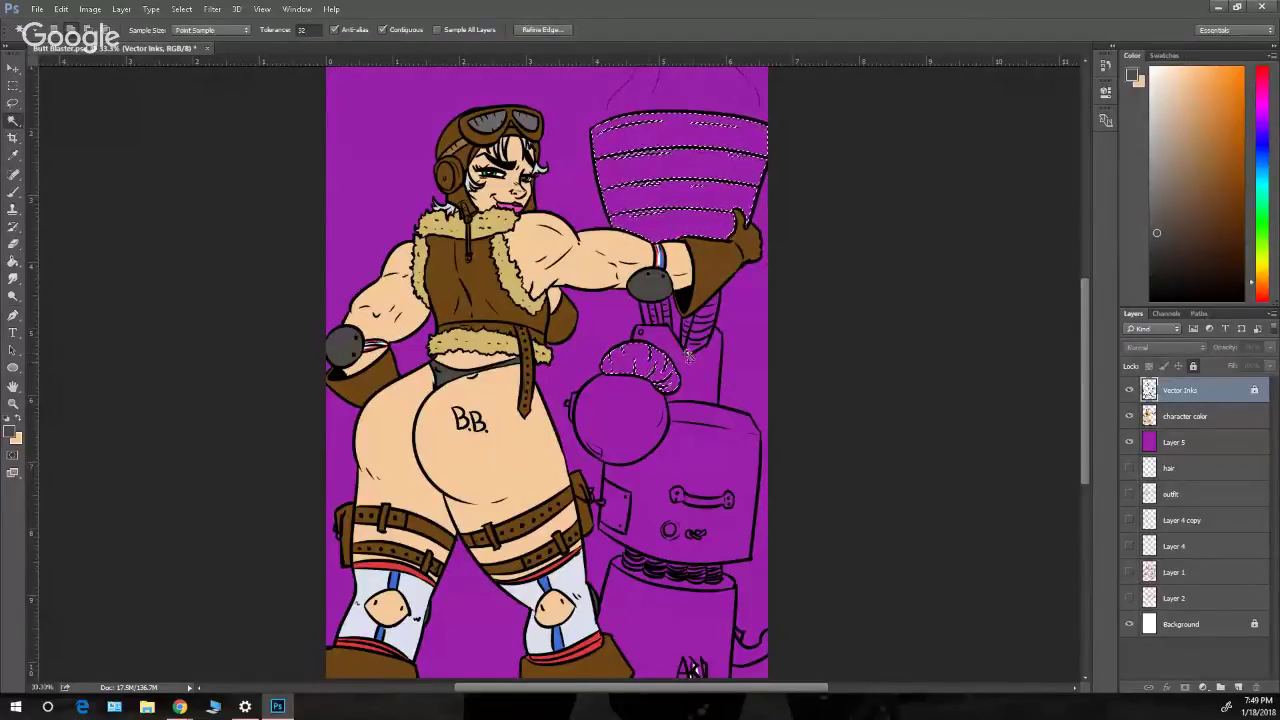
{"action": "left_click", "coordinate": [697, 344], "text": "shift"}
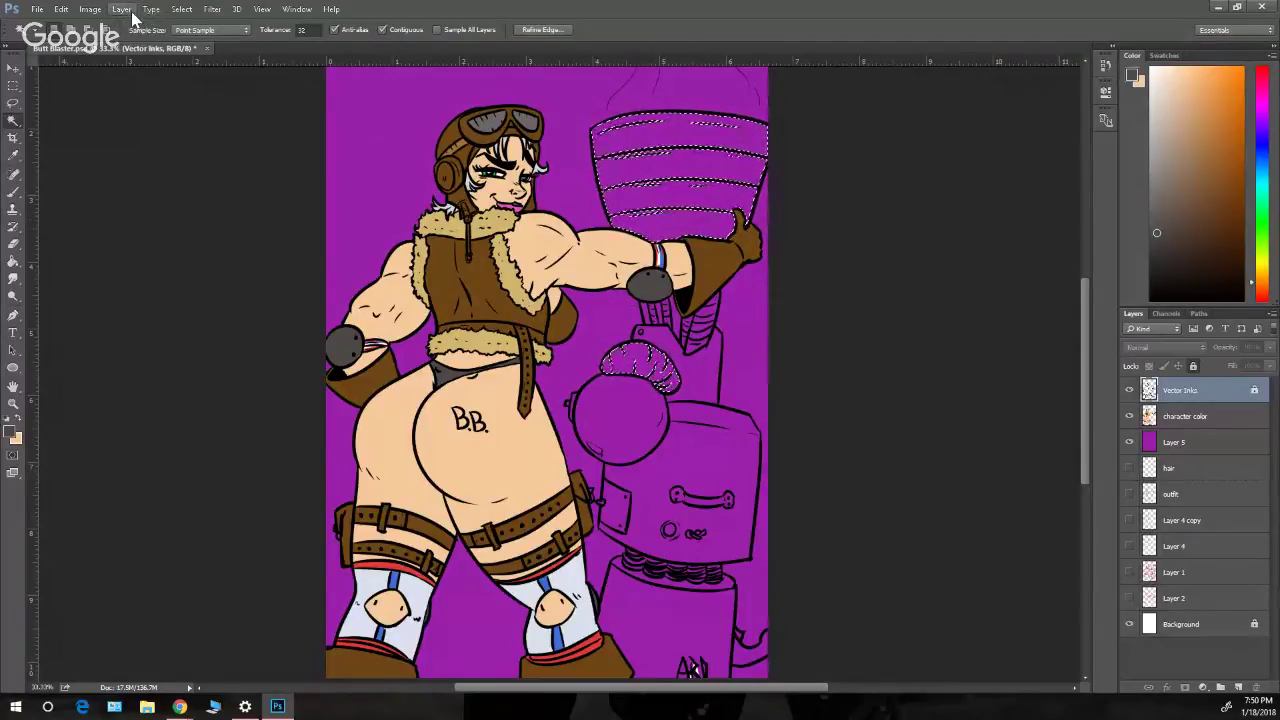
- Expand the machine selection and fill it with dark gray on the character color layer using the Paint Bucket
{"action": "left_click", "coordinate": [179, 10]}
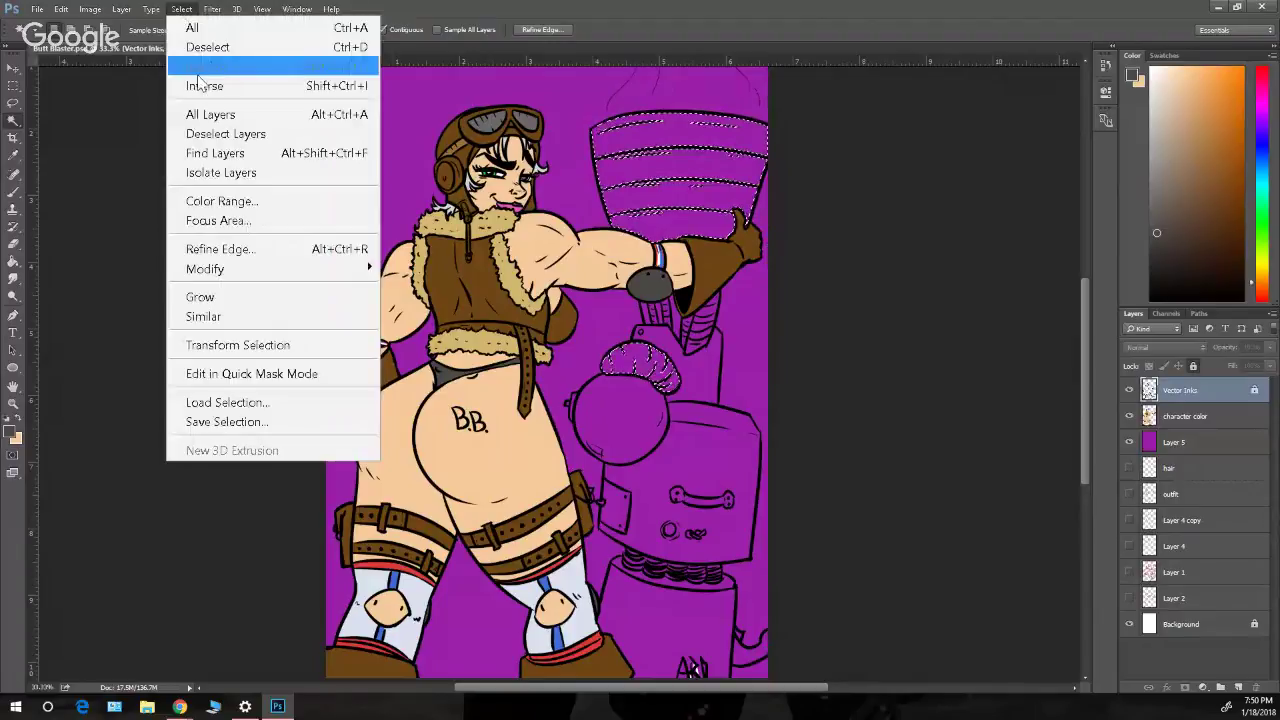
{"action": "mouse_move", "coordinate": [205, 269]}
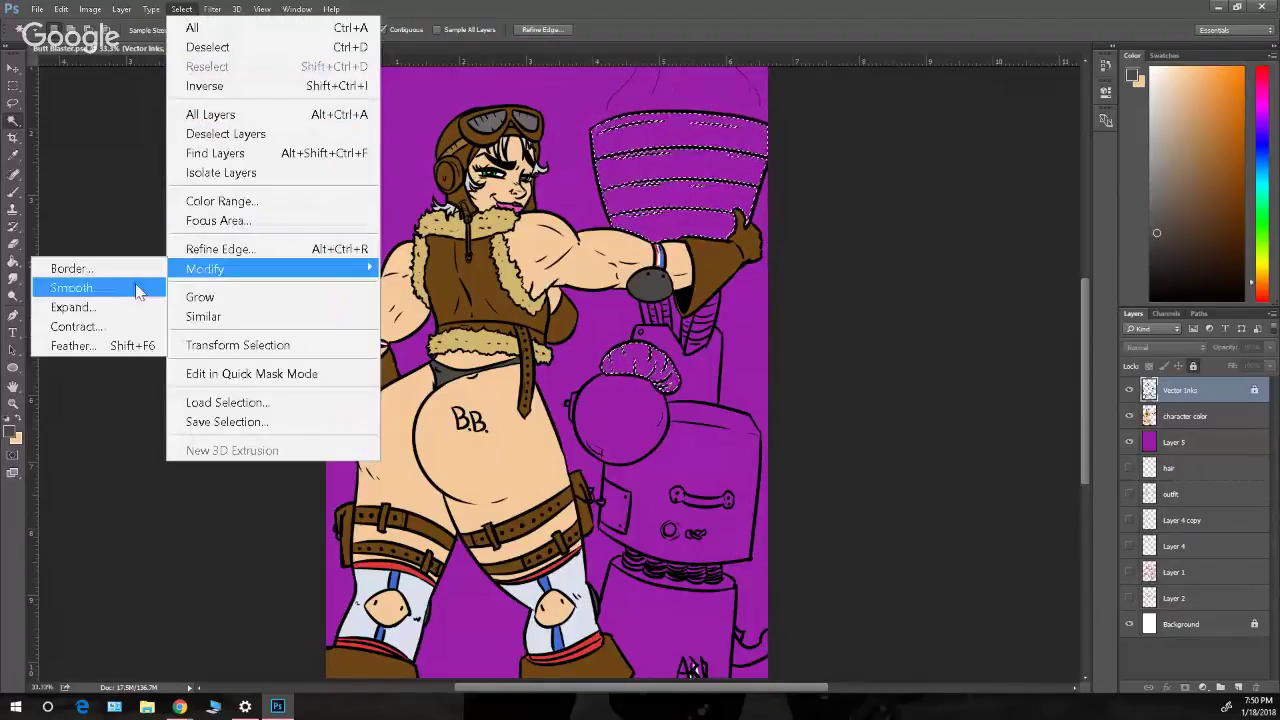
{"action": "left_click", "coordinate": [75, 307]}
{"action": "left_click", "coordinate": [268, 243]}
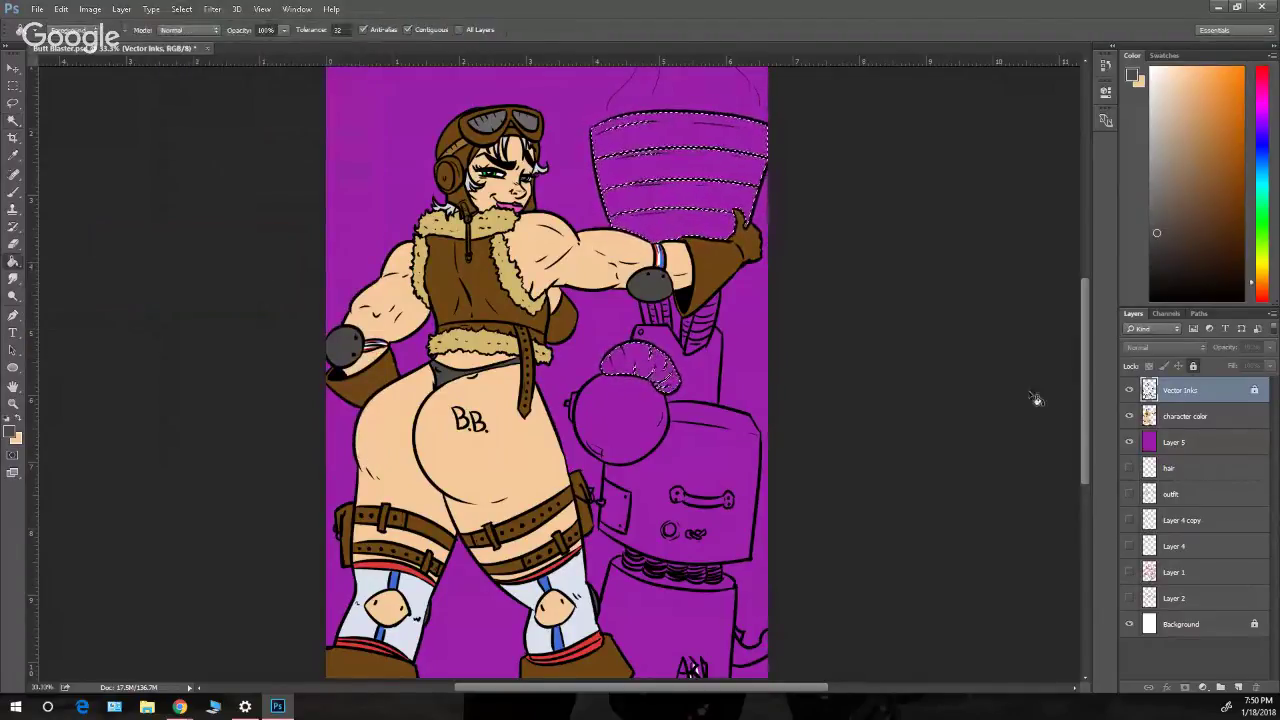
{"action": "left_click", "coordinate": [1185, 416]}
{"action": "left_click", "coordinate": [678, 209]}
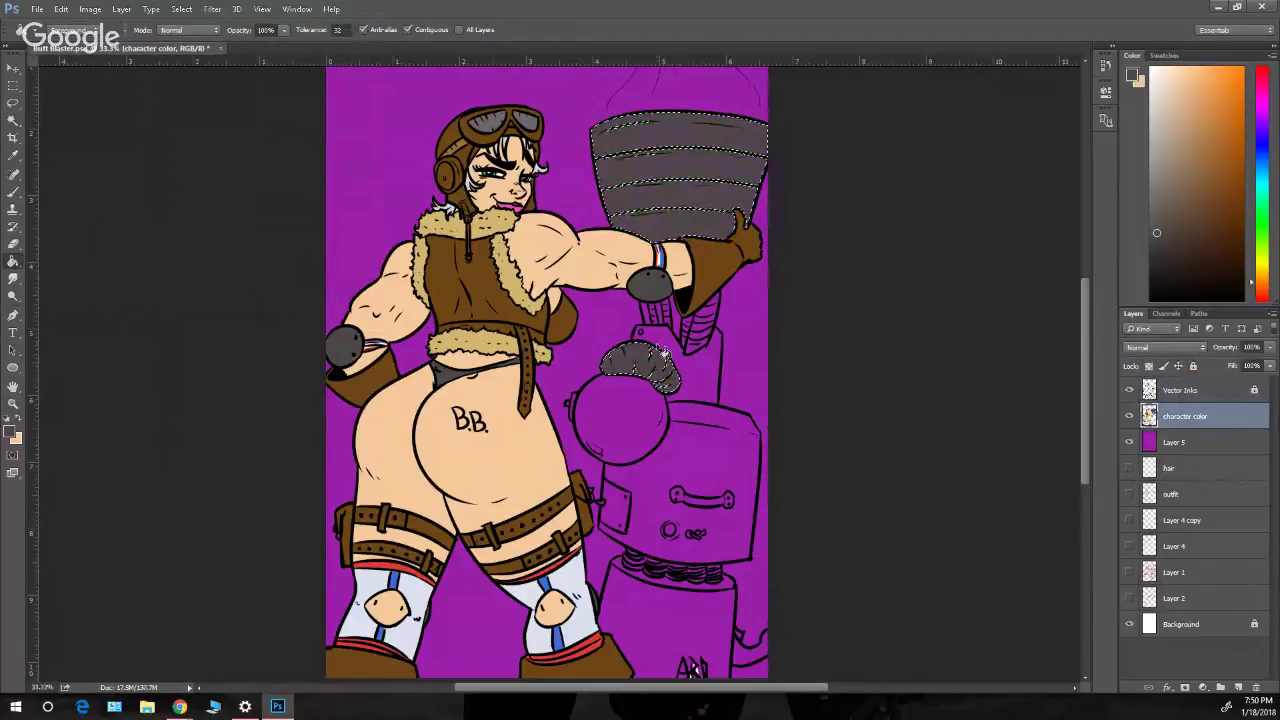
- Deselect the filled machine parts, unlock the Vector Inks layer and remove the signature at the foot of the machine
{"action": "key", "text": "m"}
{"action": "key", "text": "ctrl+d"}
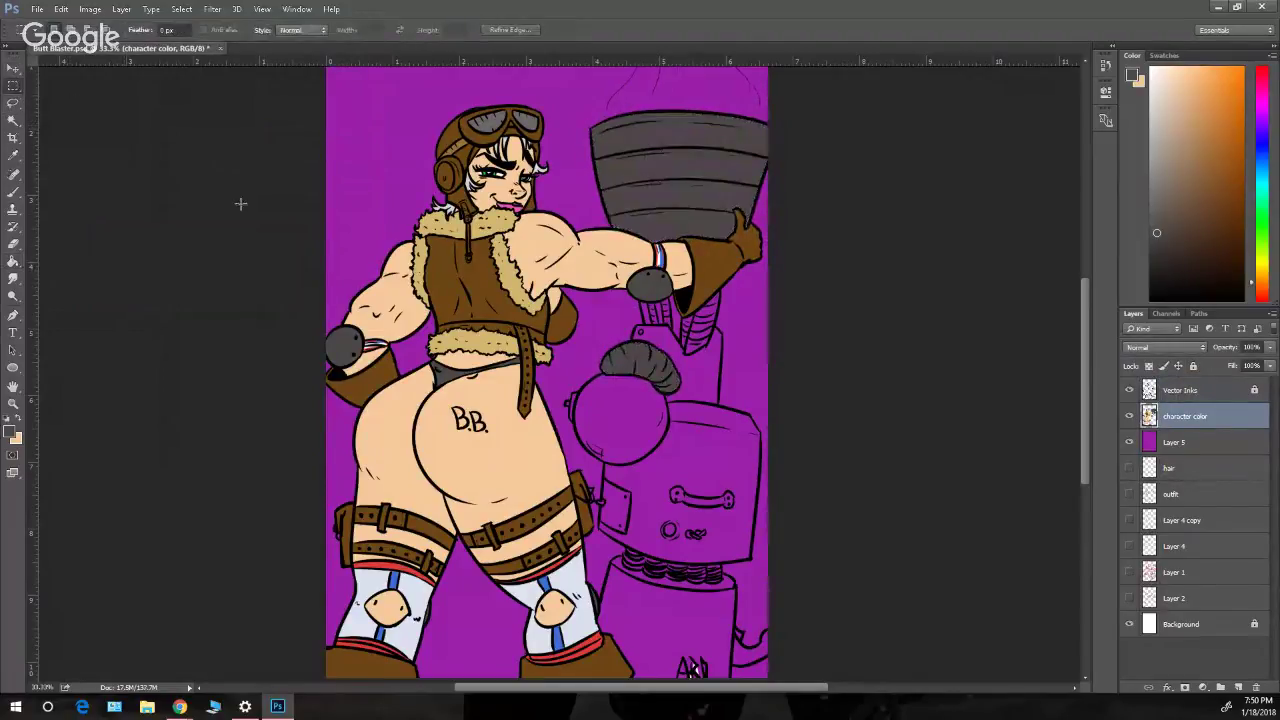
{"action": "scroll", "coordinate": [810, 405], "scroll_direction": "up", "scroll_amount": 3}
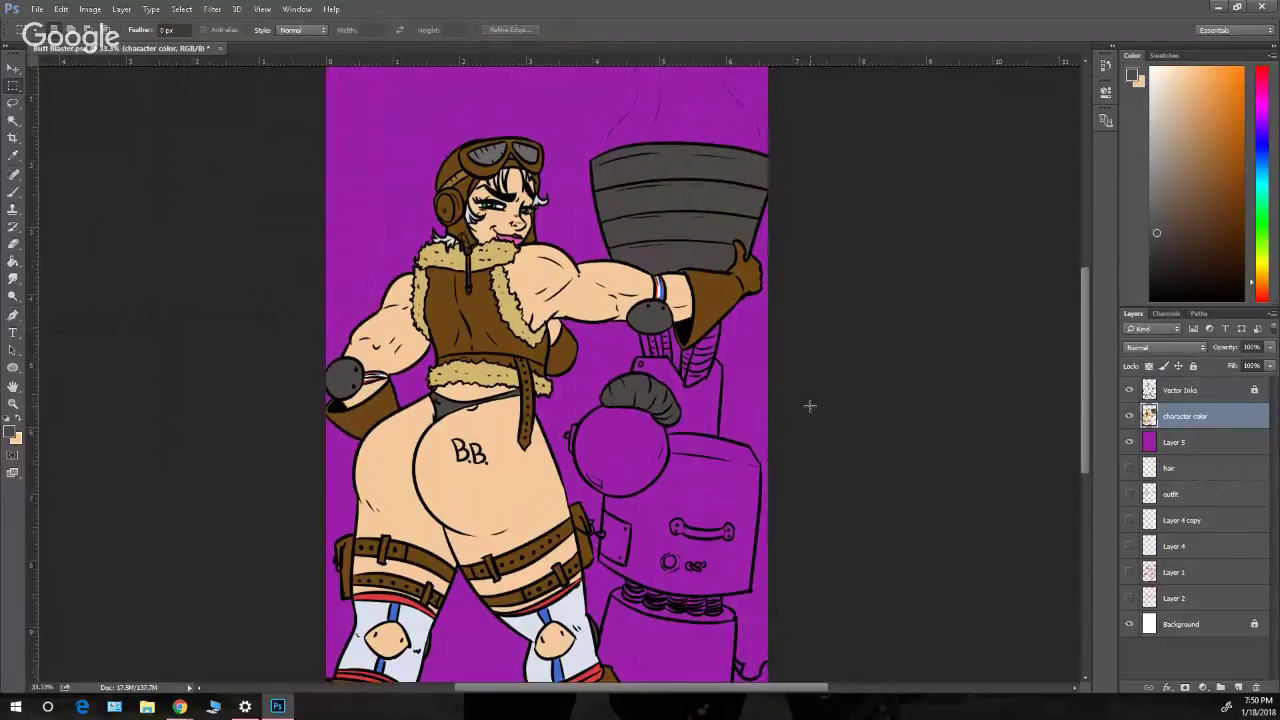
{"action": "scroll", "coordinate": [810, 405], "scroll_direction": "down", "scroll_amount": 3}
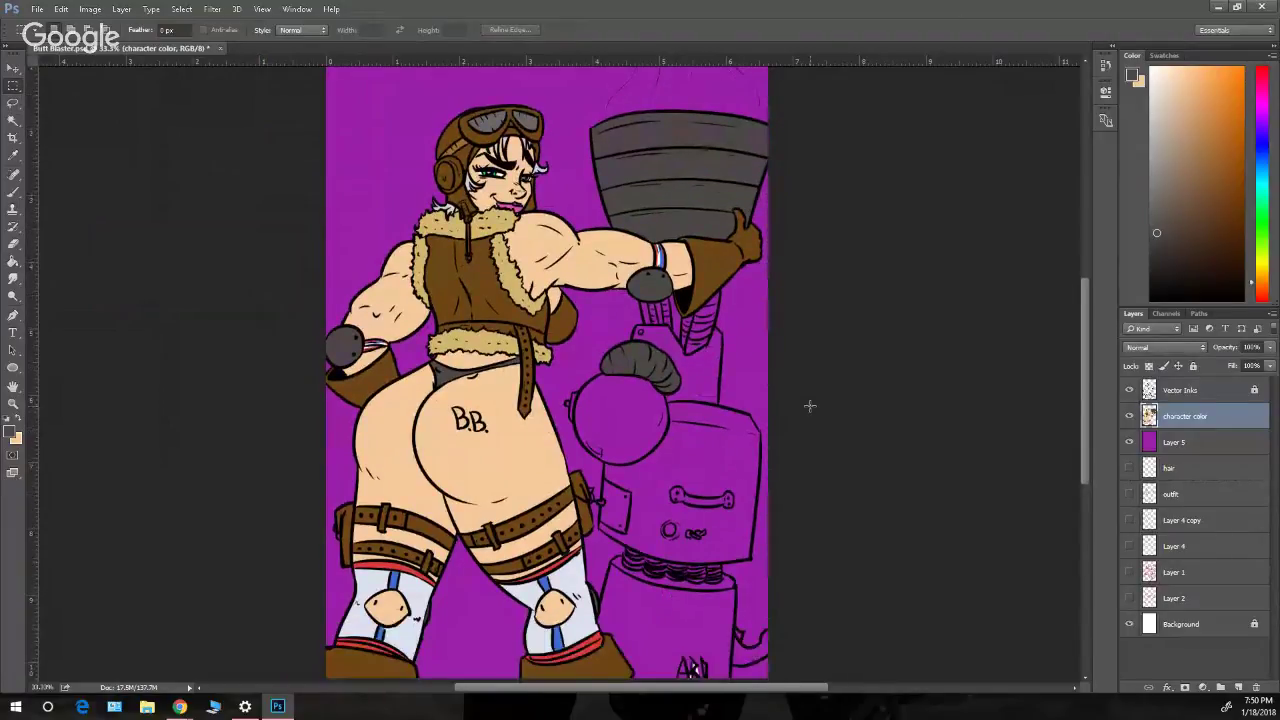
{"action": "scroll", "coordinate": [810, 405], "scroll_direction": "down", "scroll_amount": 3}
{"action": "left_click", "coordinate": [1185, 390]}
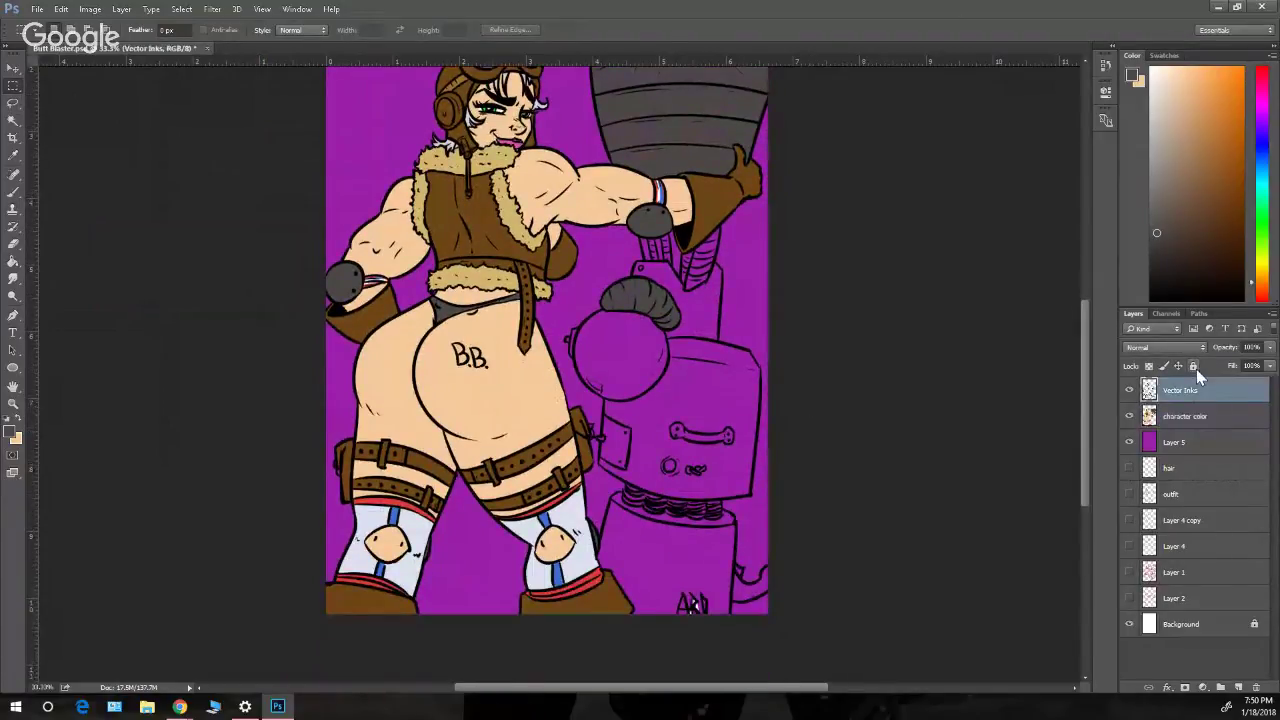
{"action": "left_click_drag", "start_coordinate": [684, 587], "coordinate": [687, 602]}
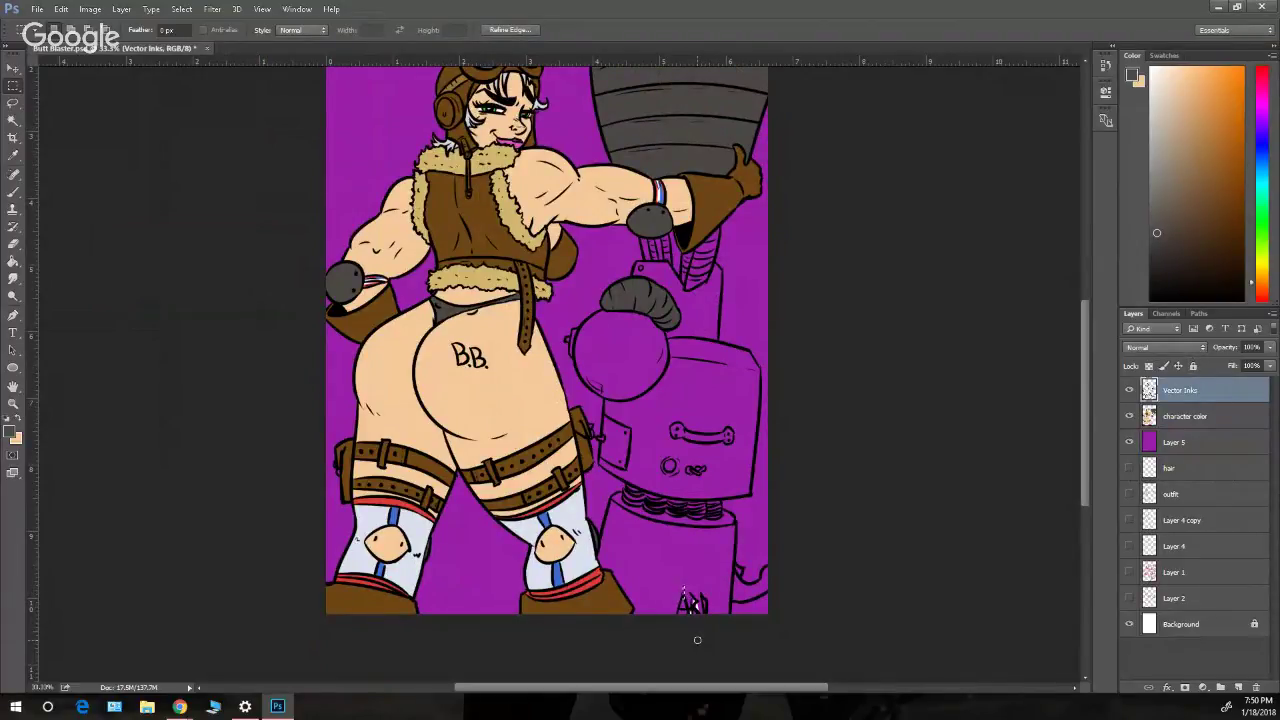
{"action": "left_click", "coordinate": [681, 543]}
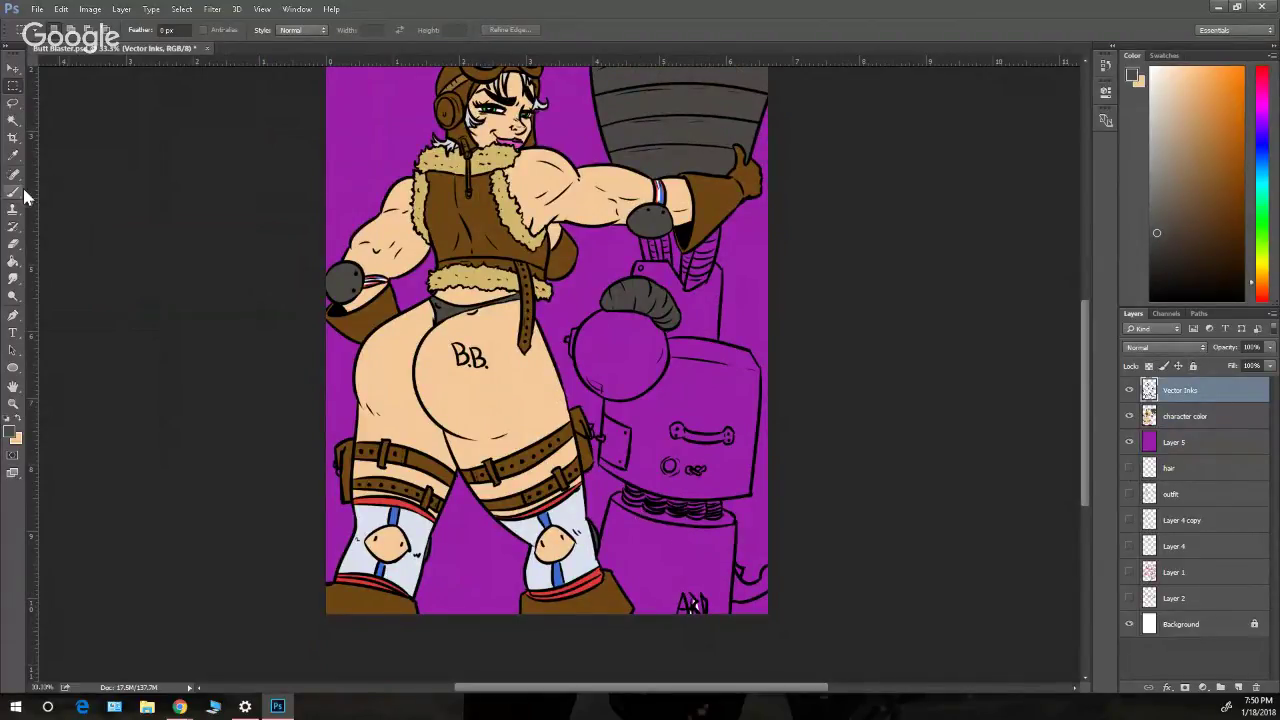
{"action": "key", "text": "b"}
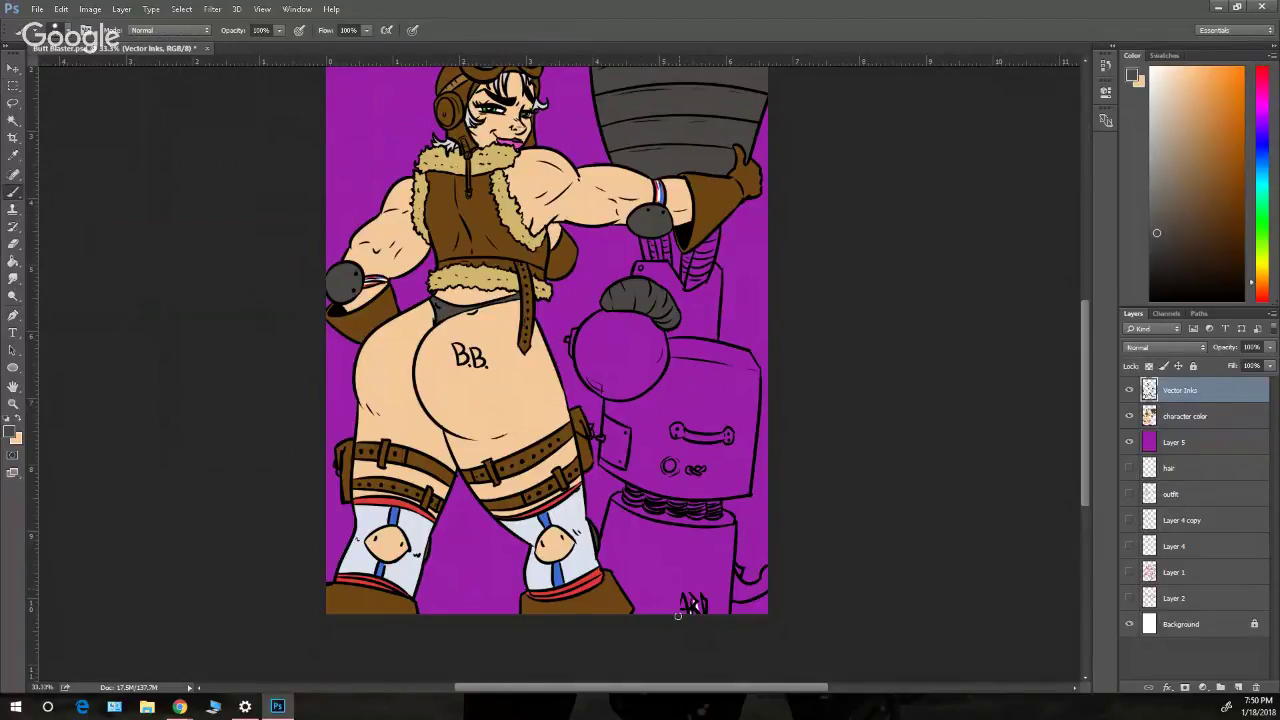
{"action": "left_click_drag", "start_coordinate": [678, 616], "coordinate": [705, 585]}
- Choose a lighter warm gray as the foreground color and lock the Vector Inks layer again
{"action": "scroll", "coordinate": [1088, 460], "scroll_direction": "up", "scroll_amount": 3}
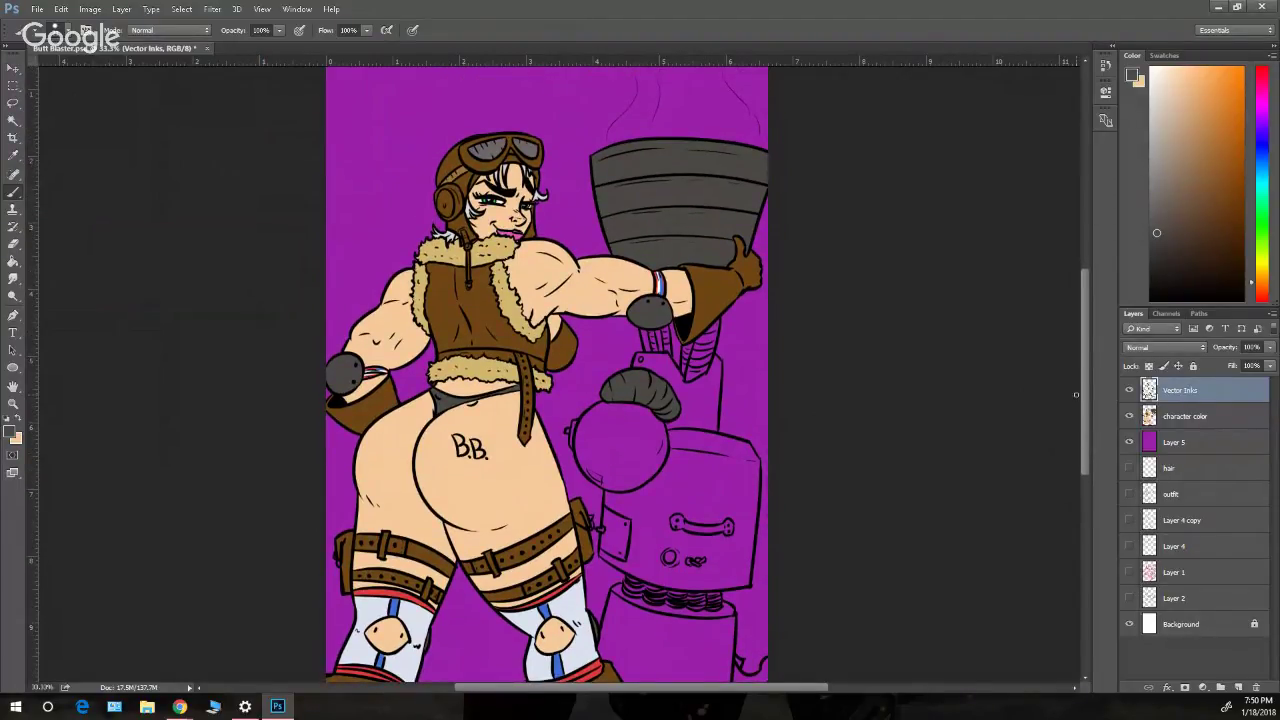
{"action": "left_click", "coordinate": [1155, 178]}
{"action": "left_click_drag", "start_coordinate": [1155, 174], "coordinate": [1159, 162]}
{"action": "key", "text": "w"}
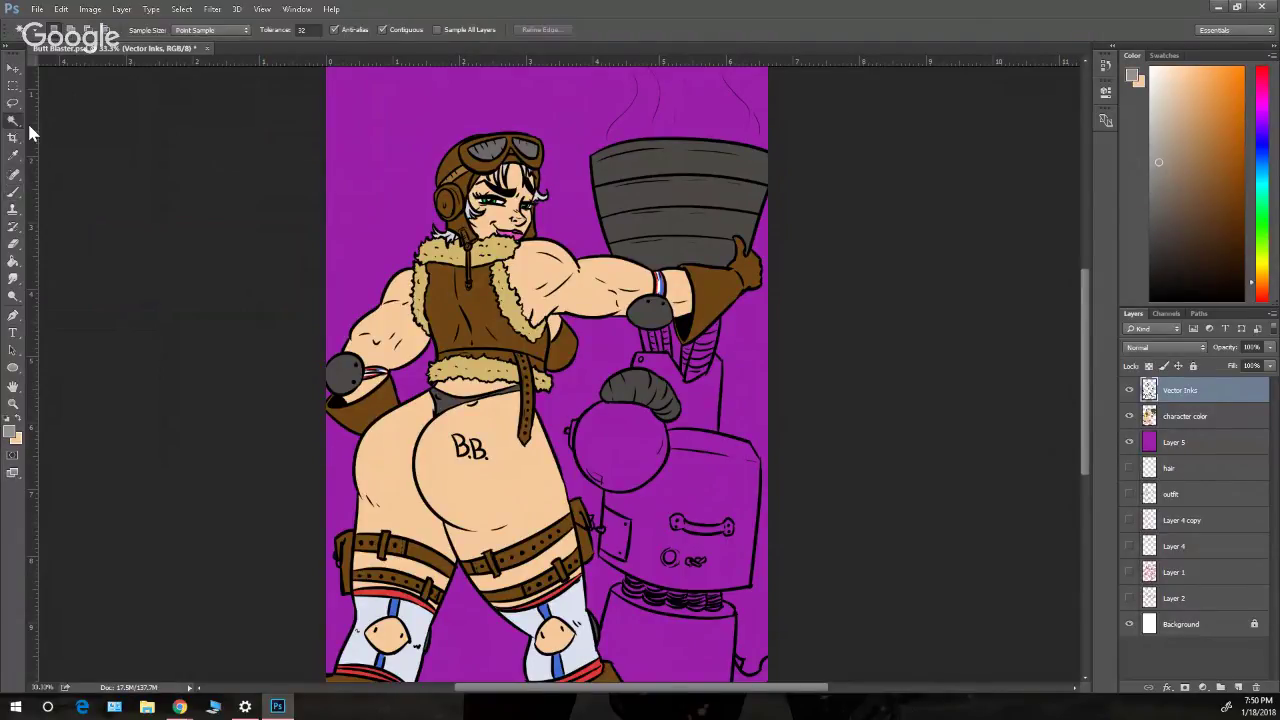
{"action": "left_click", "coordinate": [1193, 366]}
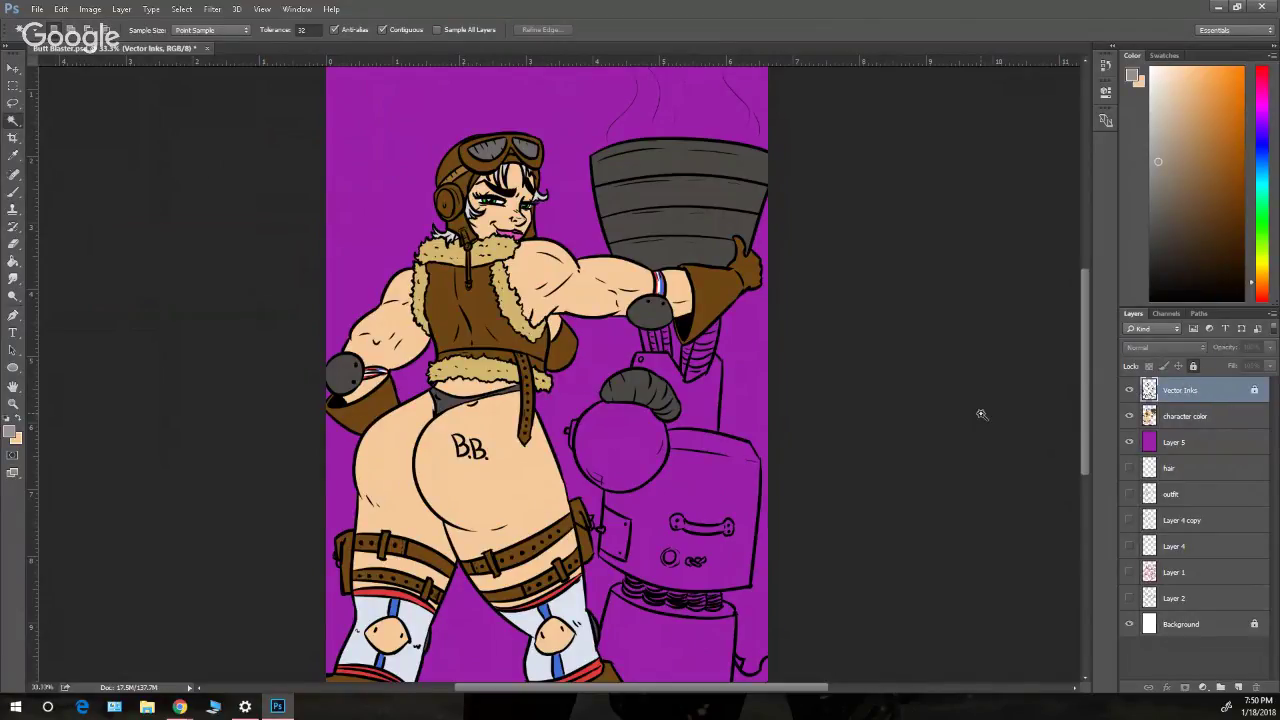
- Select the machine's neck plate, main body and base cylinder with the Magic Wand on the Vector Inks layer
{"action": "left_click", "coordinate": [713, 484], "text": "shift"}
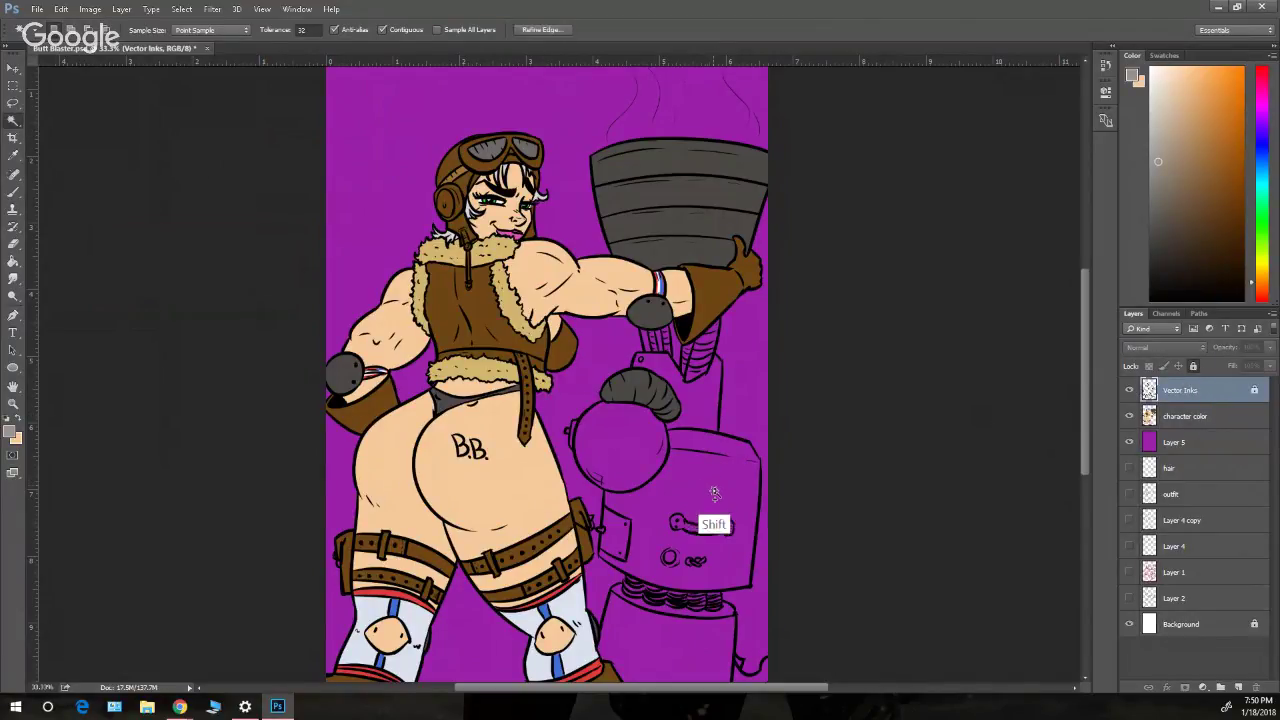
{"action": "left_click", "coordinate": [704, 410], "text": "shift"}
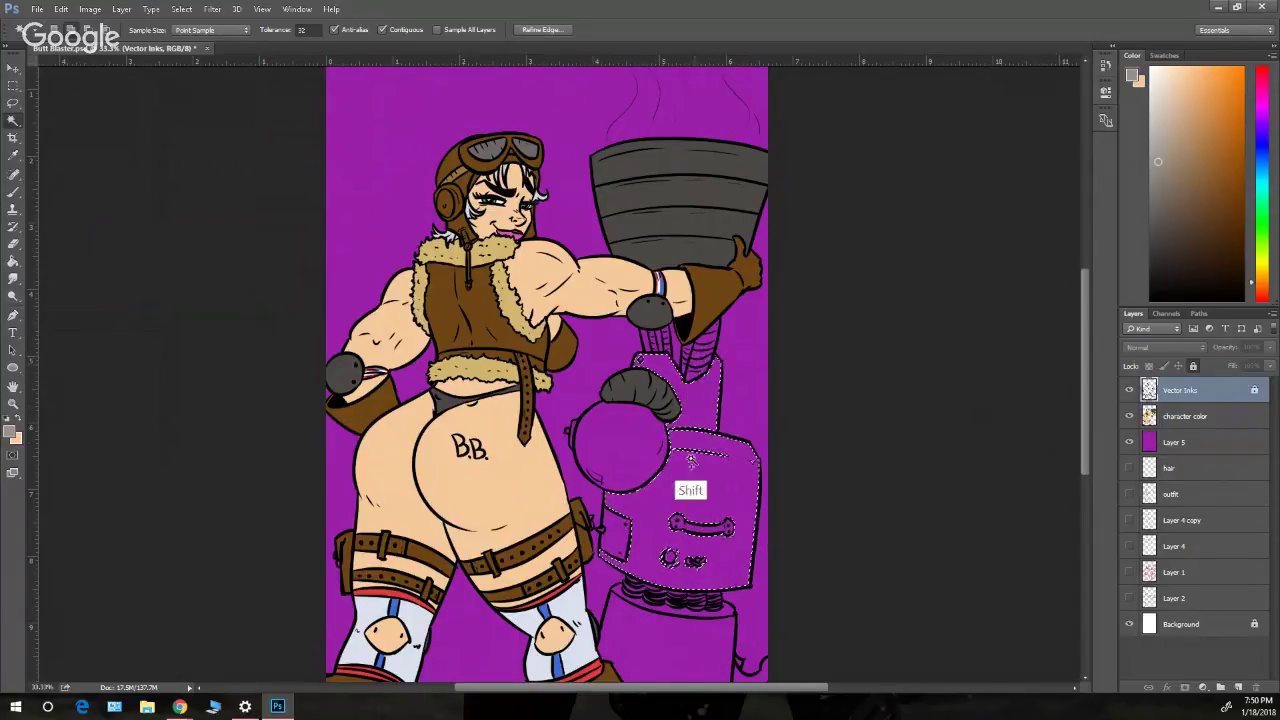
{"action": "left_click", "coordinate": [683, 616], "text": "shift"}
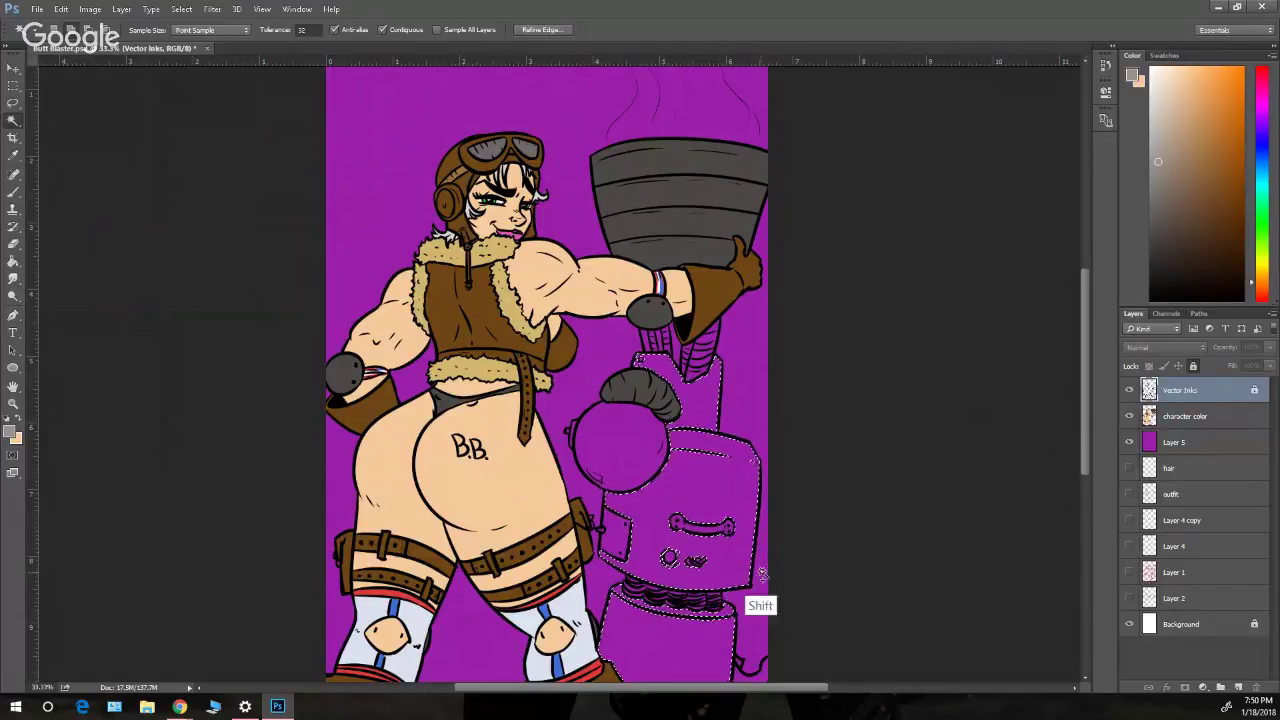
{"action": "left_click_drag", "start_coordinate": [1085, 434], "coordinate": [1086, 446]}
{"action": "scroll", "coordinate": [1085, 445], "scroll_direction": "down", "scroll_amount": 2}
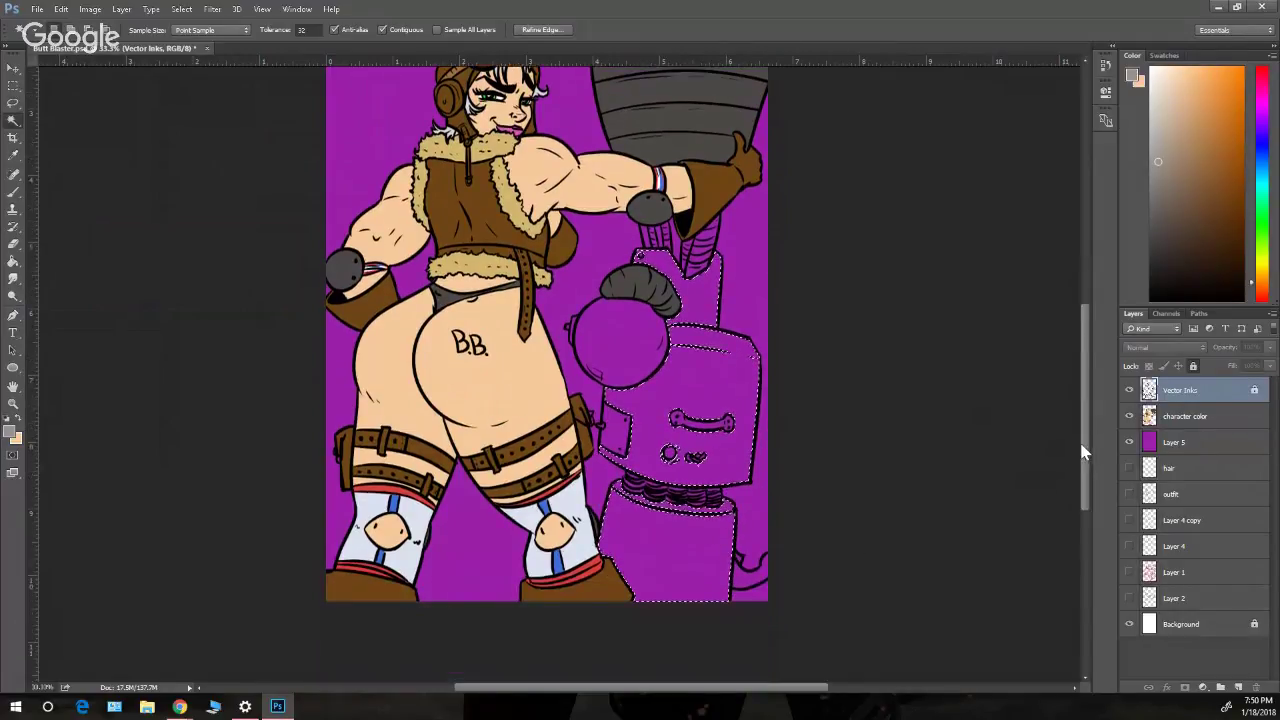
{"action": "left_click", "coordinate": [628, 436], "text": "shift"}
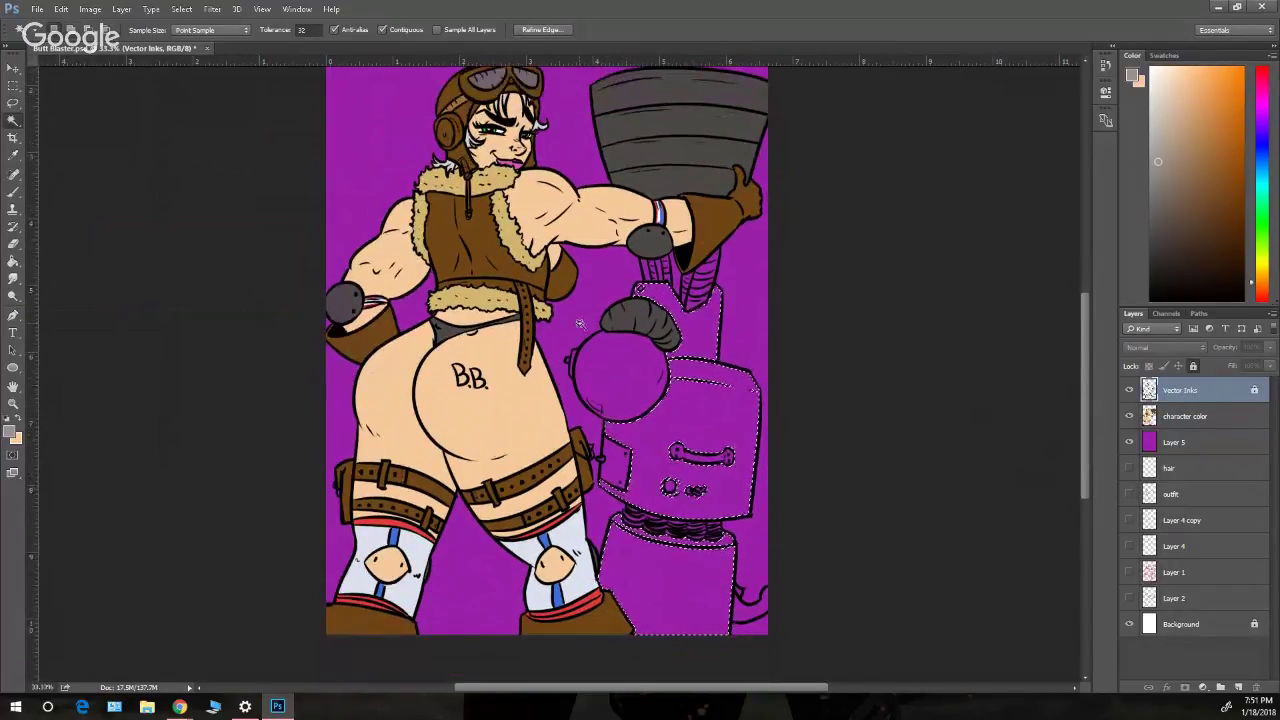
- Expand the machine selection, fill it with the light warm gray on the character color layer, and deselect
{"action": "left_click", "coordinate": [181, 9]}
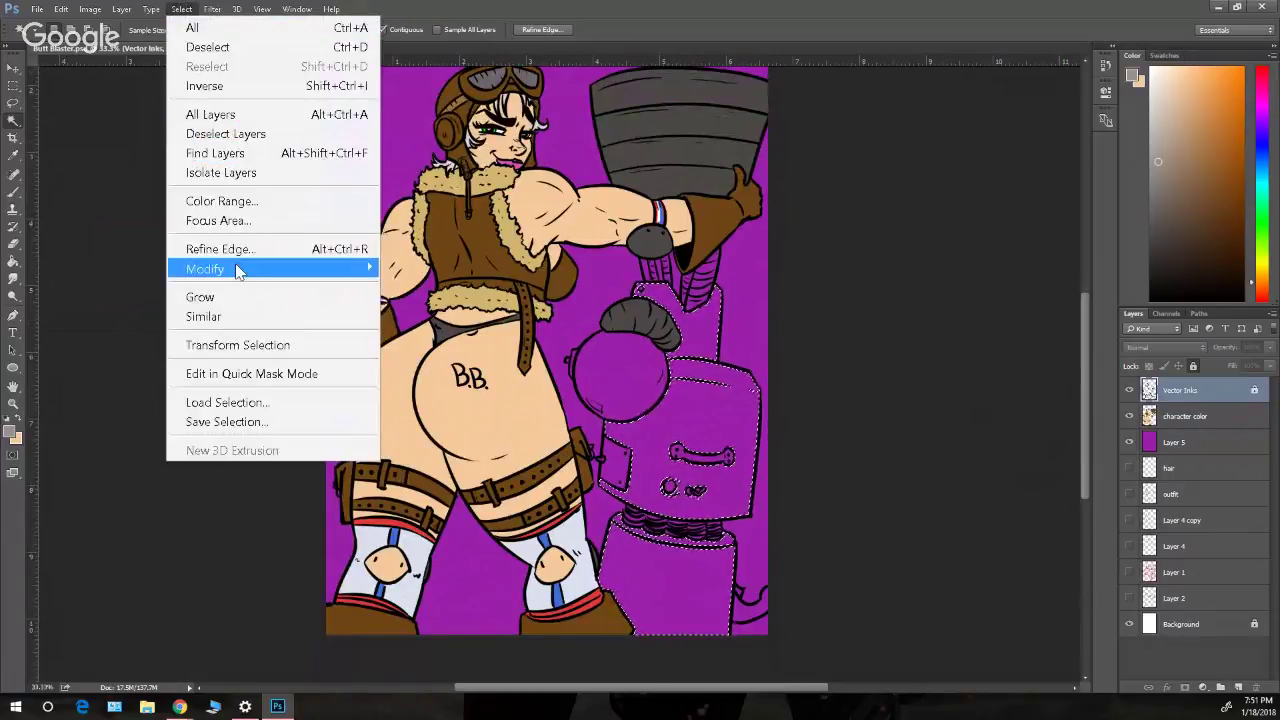
{"action": "mouse_move", "coordinate": [225, 270]}
{"action": "left_click", "coordinate": [116, 307]}
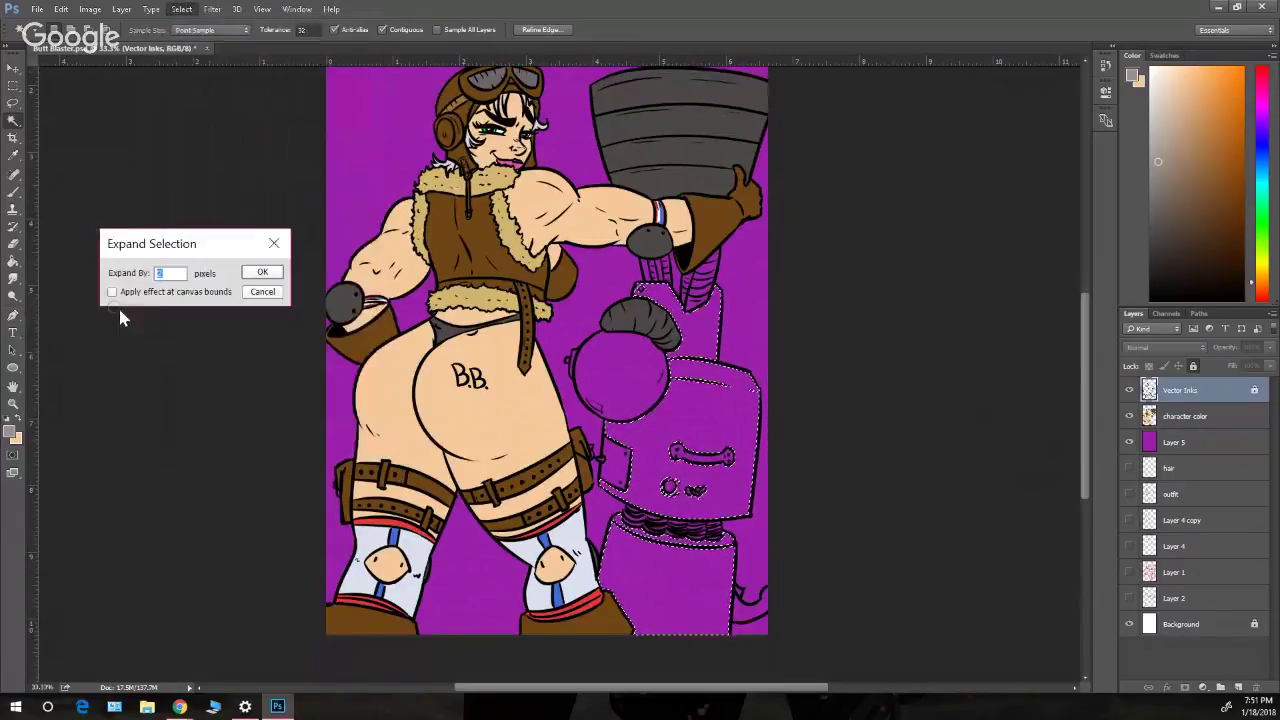
{"action": "left_click", "coordinate": [262, 272]}
{"action": "left_click", "coordinate": [13, 261]}
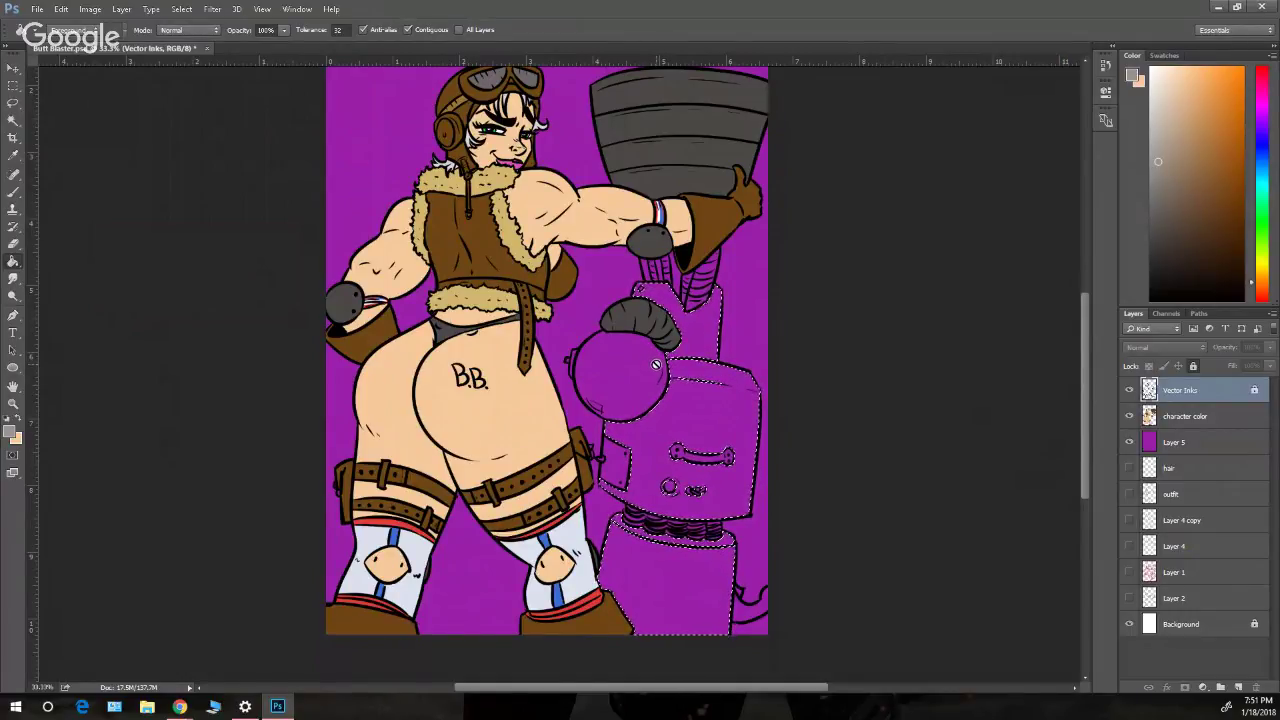
{"action": "left_click", "coordinate": [1186, 416]}
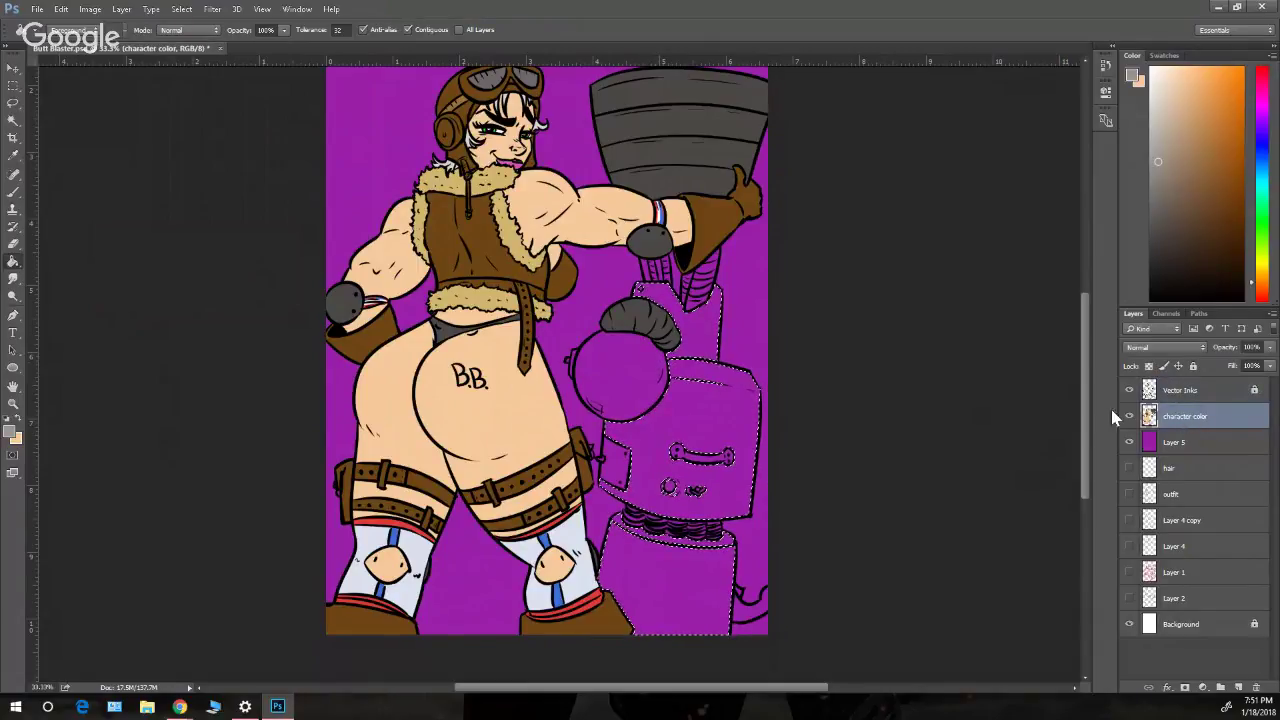
{"action": "left_click", "coordinate": [729, 437]}
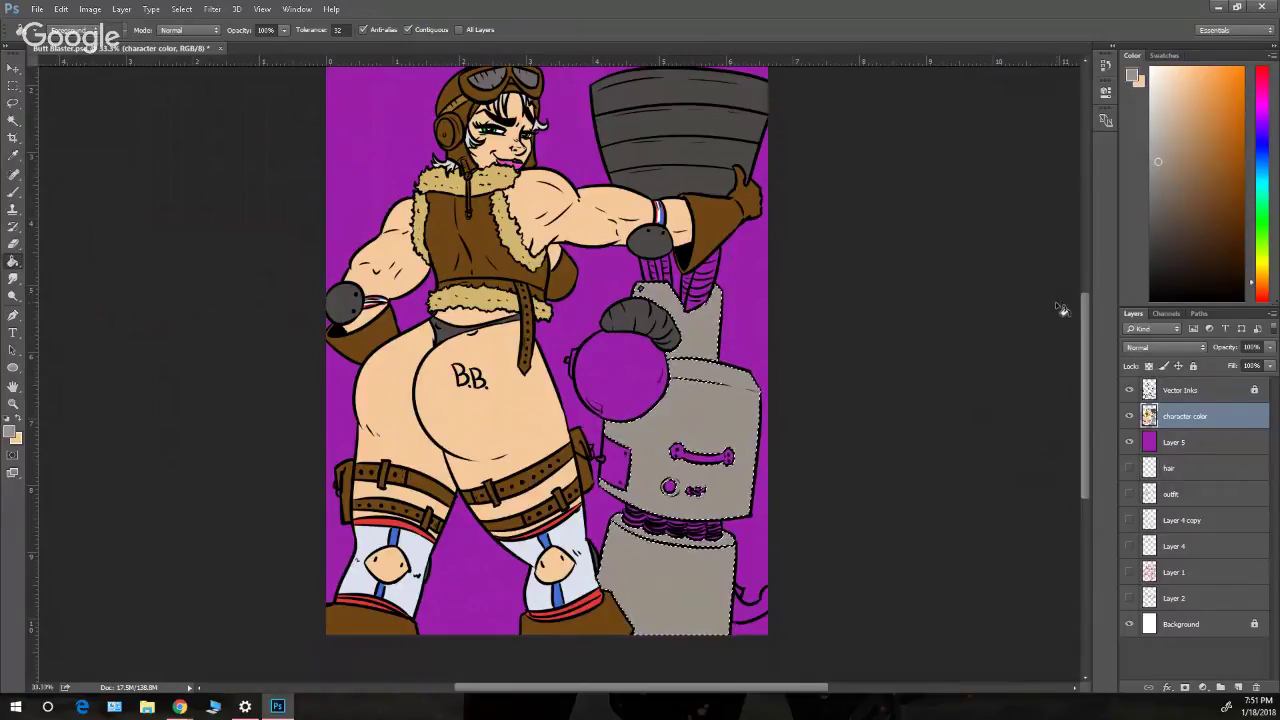
{"action": "left_click_drag", "start_coordinate": [1082, 330], "coordinate": [1081, 318]}
{"action": "left_click", "coordinate": [13, 86]}
{"action": "left_click", "coordinate": [194, 173]}
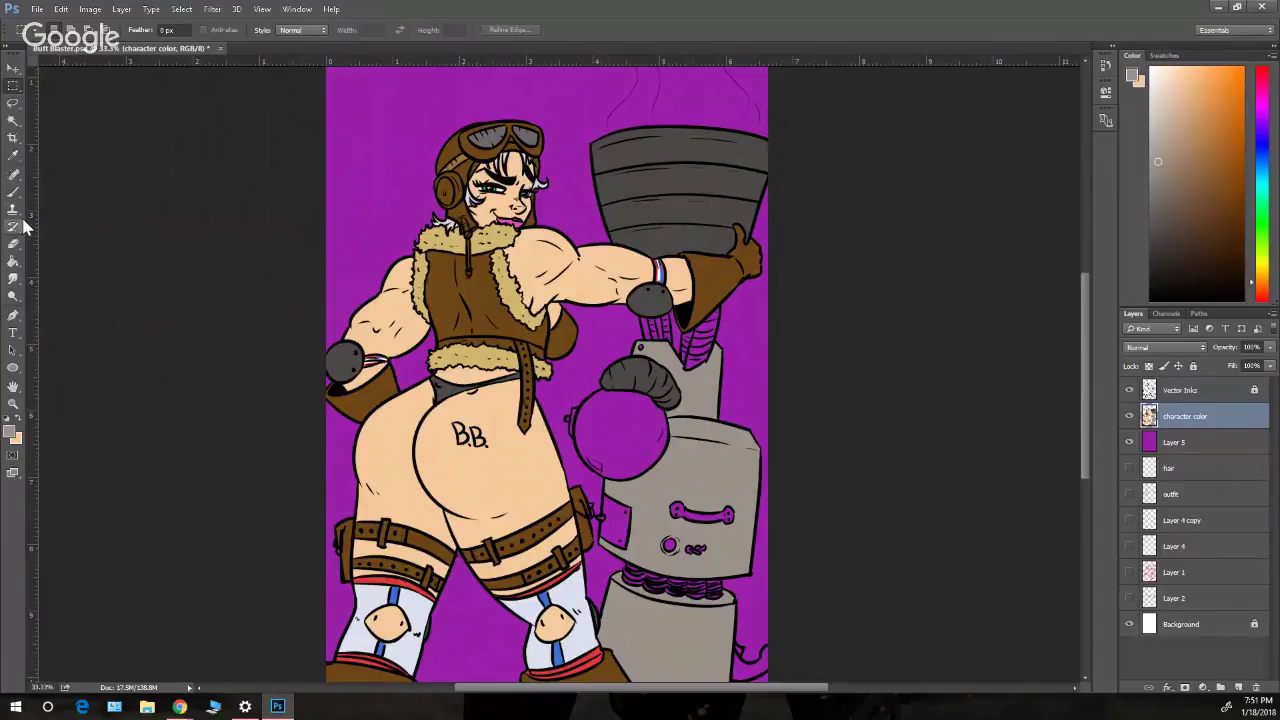
- Mix a bright orange and brush it over the curved handle on the machine's main body
{"action": "left_click", "coordinate": [13, 192]}
{"action": "left_click", "coordinate": [1207, 143]}
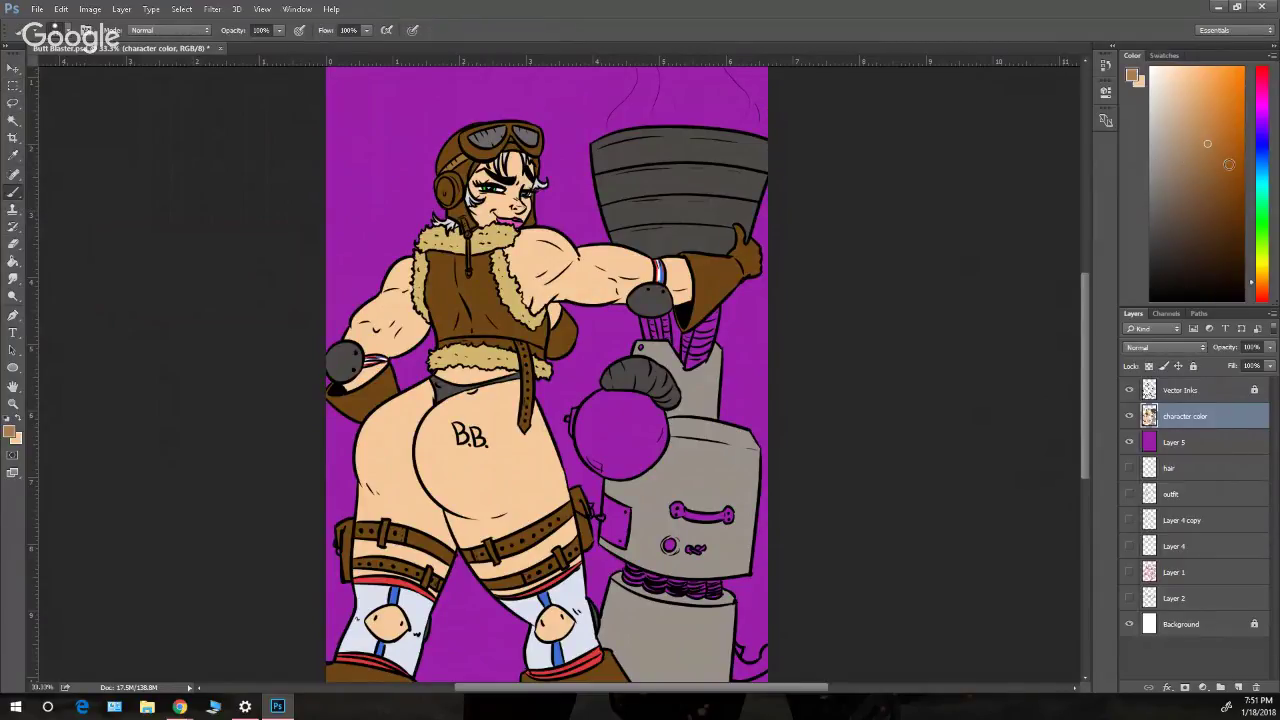
{"action": "left_click_drag", "start_coordinate": [1262, 294], "coordinate": [1261, 292]}
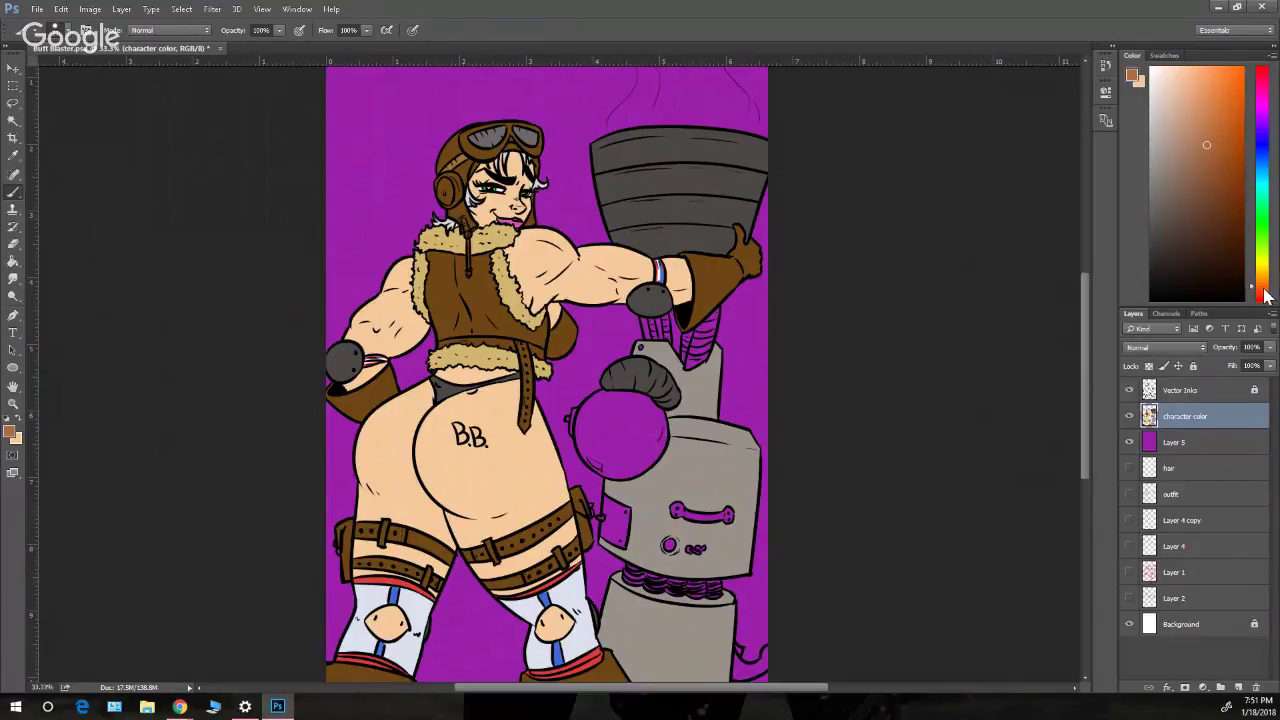
{"action": "left_click", "coordinate": [1224, 108]}
{"action": "left_click_drag", "start_coordinate": [677, 509], "coordinate": [730, 513]}
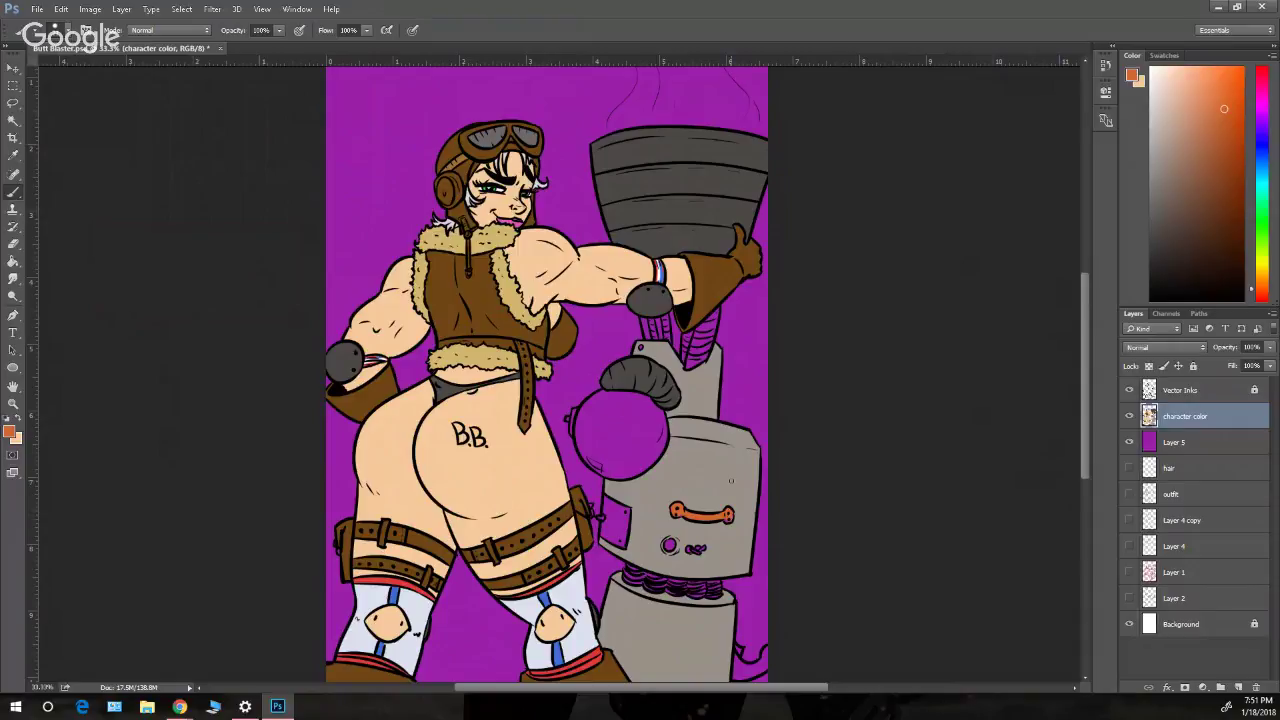
- Mute the orange to a dull copper and refill the machine's handle with the Paint Bucket
{"action": "left_click", "coordinate": [1215, 127]}
{"action": "left_click", "coordinate": [1209, 128]}
{"action": "left_click", "coordinate": [13, 261]}
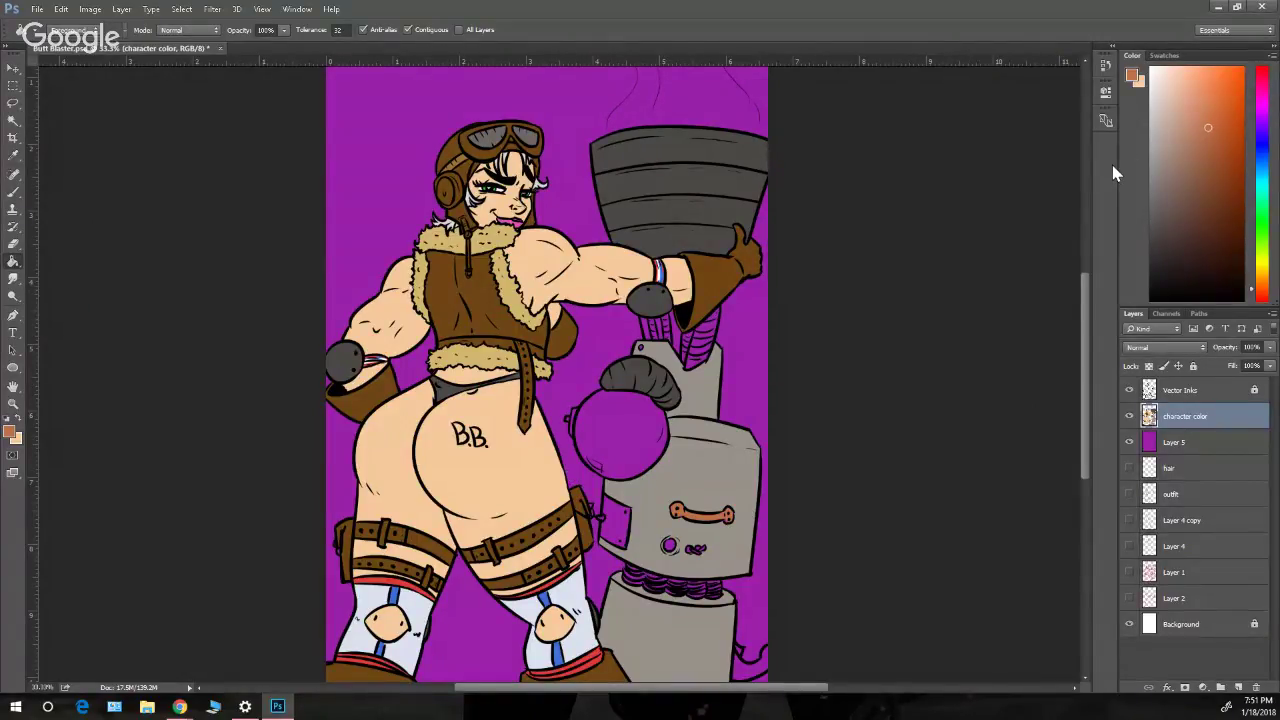
{"action": "left_click", "coordinate": [1194, 142]}
- Brush the copper color over both groups of ribbed tubes between the dark dome, the glove and the neck plate
{"action": "left_click", "coordinate": [13, 193]}
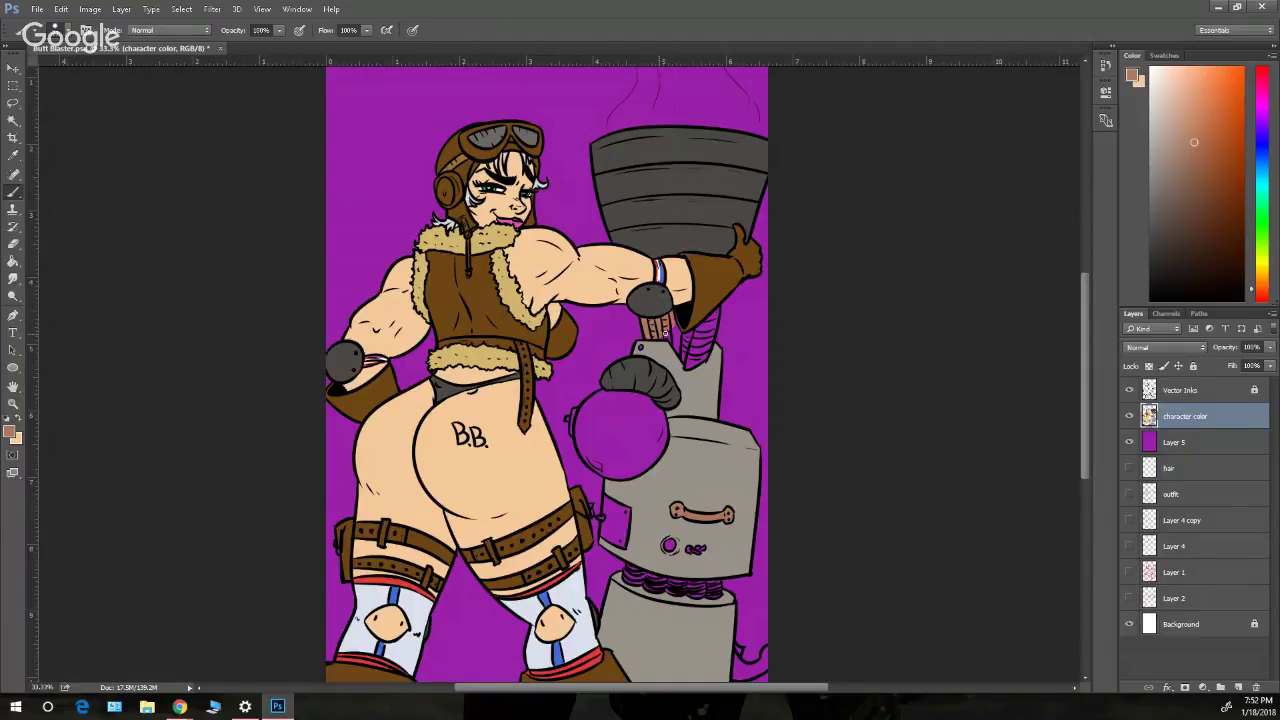
{"action": "mouse_move", "coordinate": [668, 335]}
{"action": "left_mouse_down"}
{"action": "mouse_move", "coordinate": [678, 338]}
{"action": "mouse_move", "coordinate": [673, 324]}
{"action": "left_mouse_up"}
{"action": "key", "text": "z"}
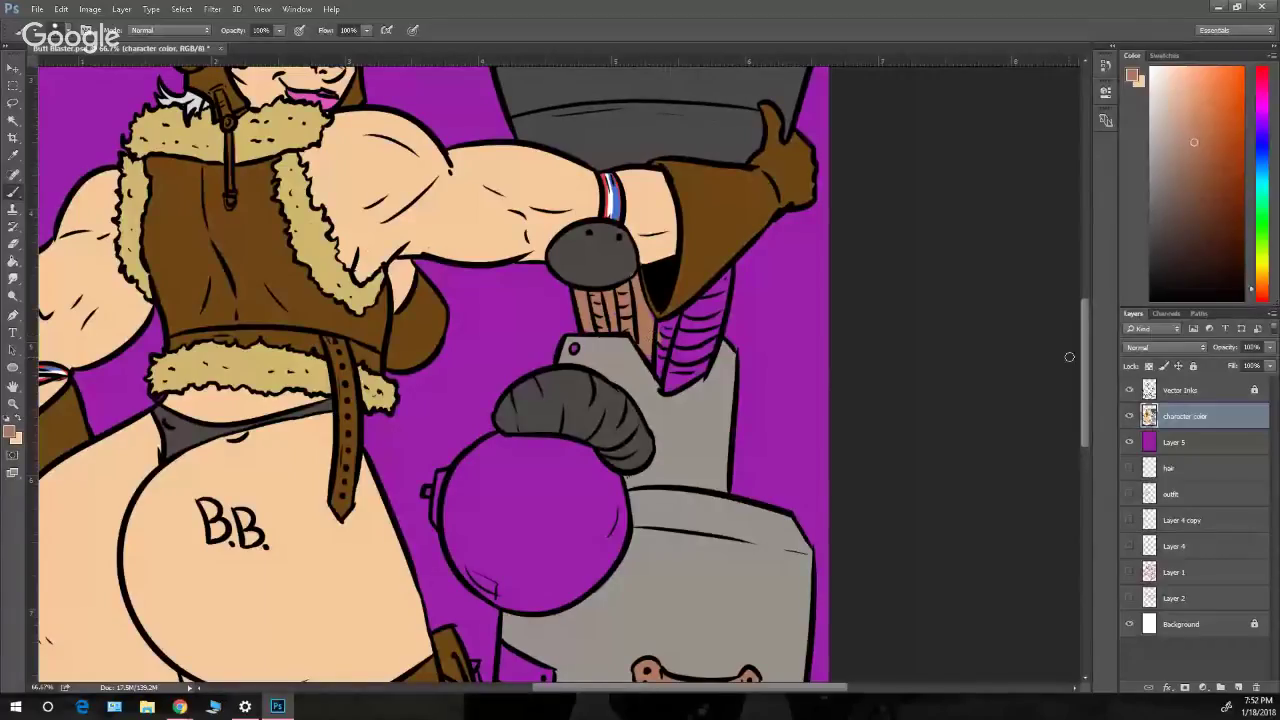
{"action": "left_click_drag", "start_coordinate": [1085, 384], "coordinate": [1053, 325]}
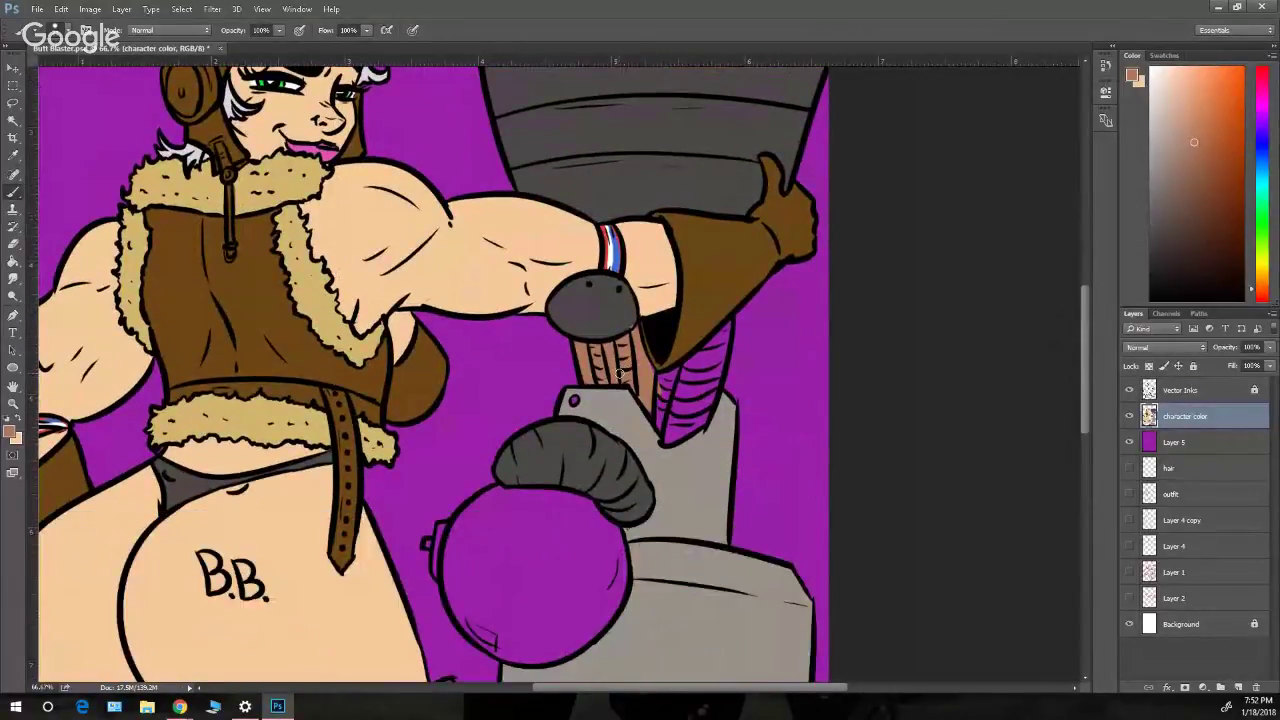
{"action": "mouse_move", "coordinate": [641, 380]}
{"action": "left_mouse_down"}
{"action": "mouse_move", "coordinate": [658, 423]}
{"action": "mouse_move", "coordinate": [661, 385]}
{"action": "mouse_move", "coordinate": [664, 398]}
{"action": "mouse_move", "coordinate": [677, 379]}
{"action": "mouse_move", "coordinate": [659, 408]}
{"action": "mouse_move", "coordinate": [692, 436]}
{"action": "mouse_move", "coordinate": [705, 398]}
{"action": "mouse_move", "coordinate": [685, 406]}
{"action": "mouse_move", "coordinate": [691, 334]}
{"action": "left_mouse_up"}
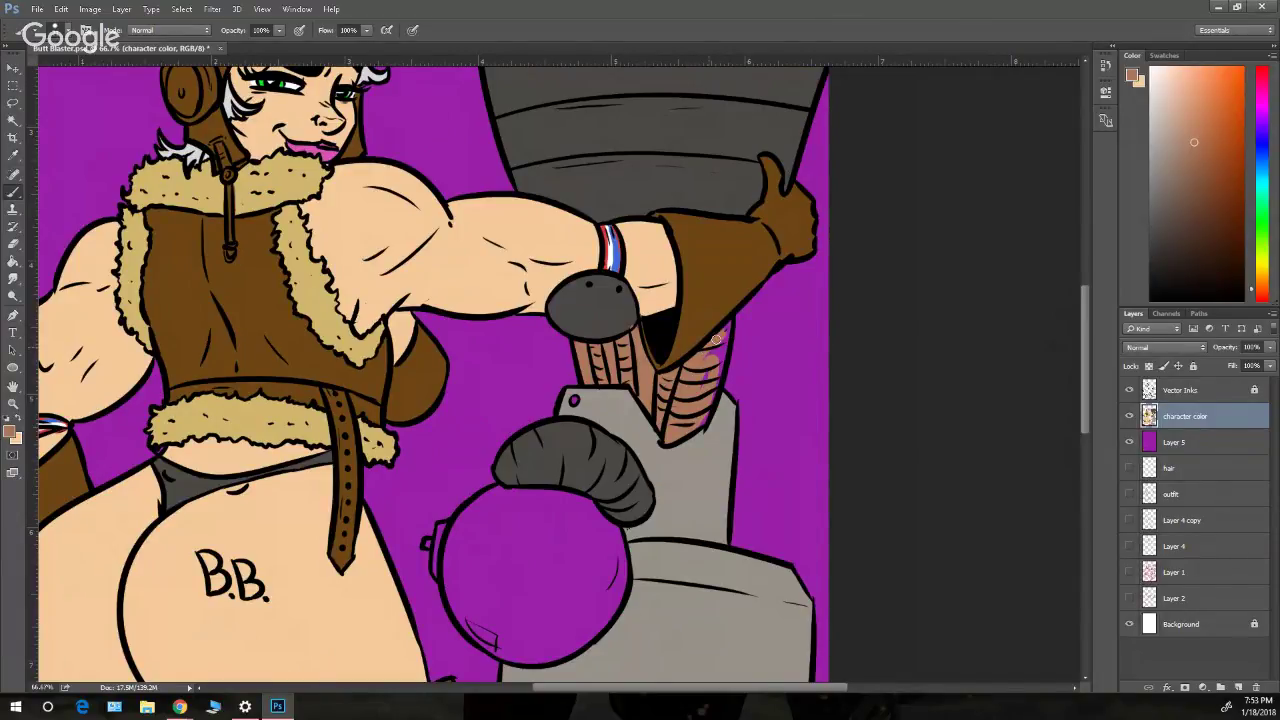
{"action": "mouse_move", "coordinate": [715, 339]}
{"action": "left_mouse_down"}
{"action": "mouse_move", "coordinate": [712, 384]}
{"action": "mouse_move", "coordinate": [709, 356]}
{"action": "mouse_move", "coordinate": [699, 419]}
{"action": "left_mouse_up"}
- Touch up the tubes with sampled colors and paint the neck plate's rivet in the machine's light gray
{"action": "left_click", "coordinate": [604, 330], "text": "alt"}
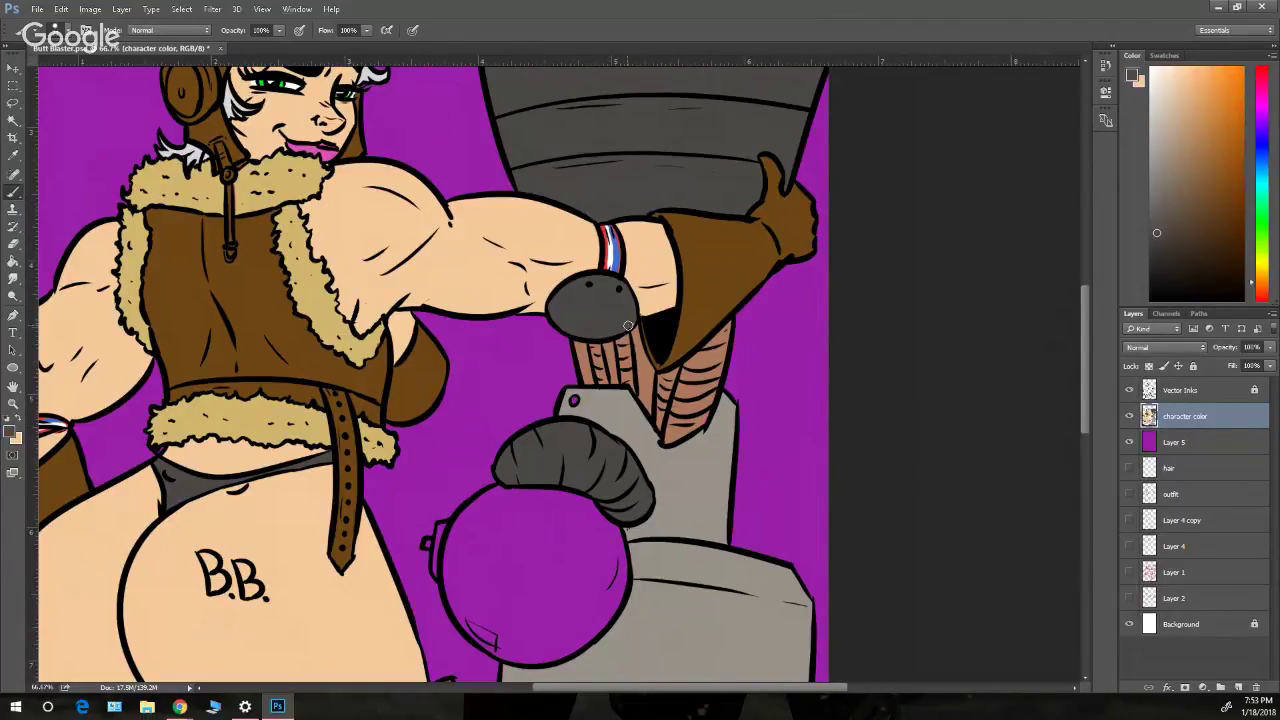
{"action": "left_click", "coordinate": [616, 350], "text": "alt"}
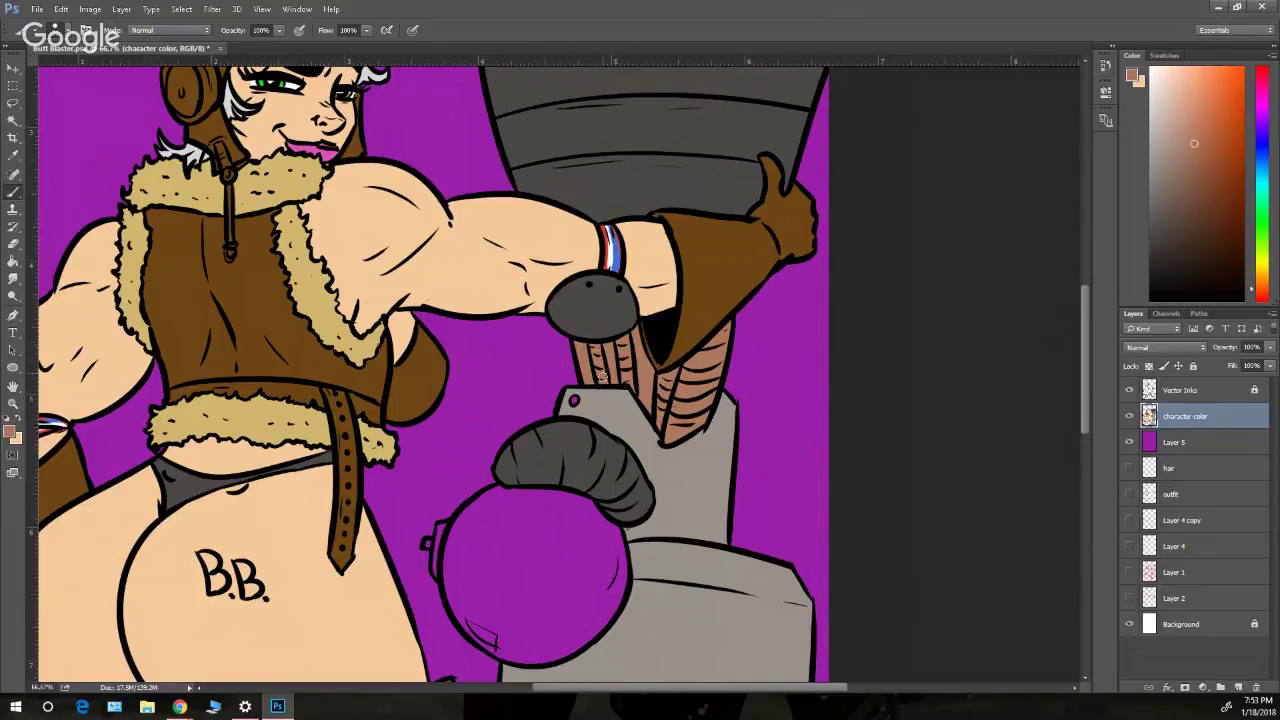
{"action": "left_click", "coordinate": [604, 443], "text": "alt"}
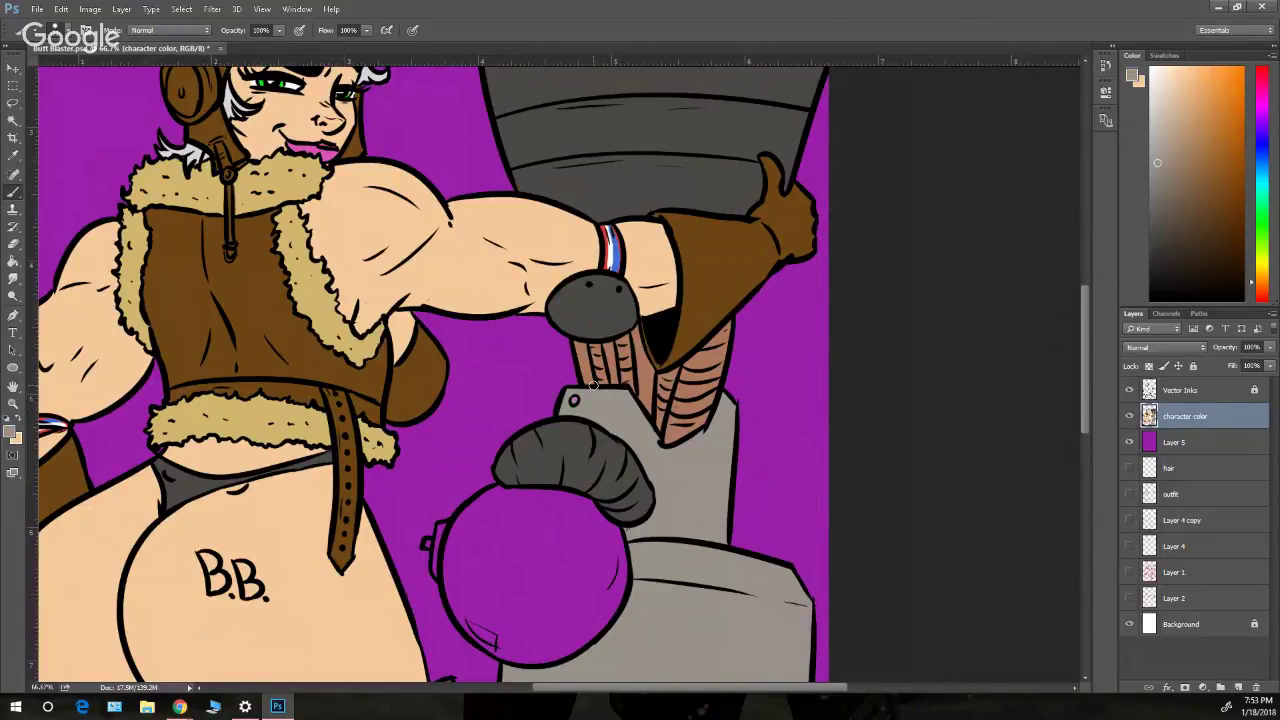
{"action": "key", "text": "alt"}
- Mix a yellow-orange and brush it over one ribbed strip in each group of copper tubes
{"action": "left_click", "coordinate": [1262, 279]}
{"action": "left_click", "coordinate": [1226, 93]}
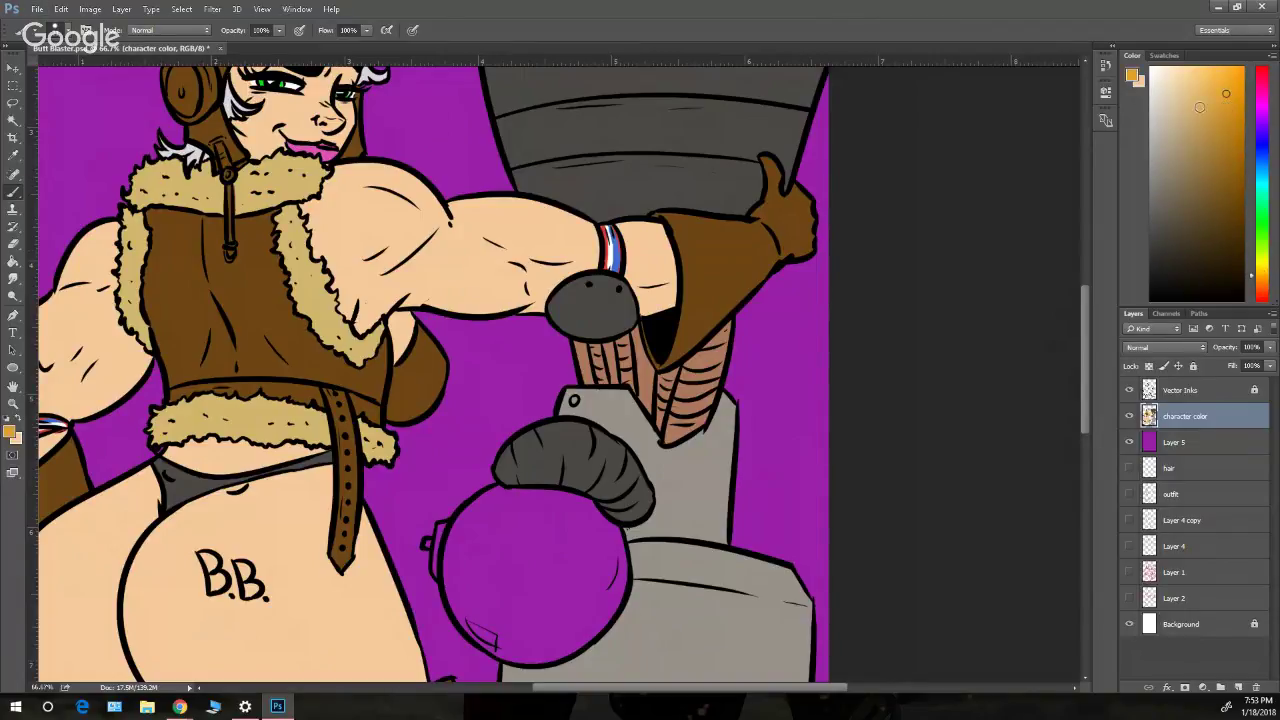
{"action": "mouse_move", "coordinate": [662, 386]}
{"action": "left_mouse_down"}
{"action": "mouse_move", "coordinate": [660, 410]}
{"action": "mouse_move", "coordinate": [672, 374]}
{"action": "mouse_move", "coordinate": [668, 390]}
{"action": "left_mouse_up"}
{"action": "left_click_drag", "start_coordinate": [600, 348], "coordinate": [601, 380]}
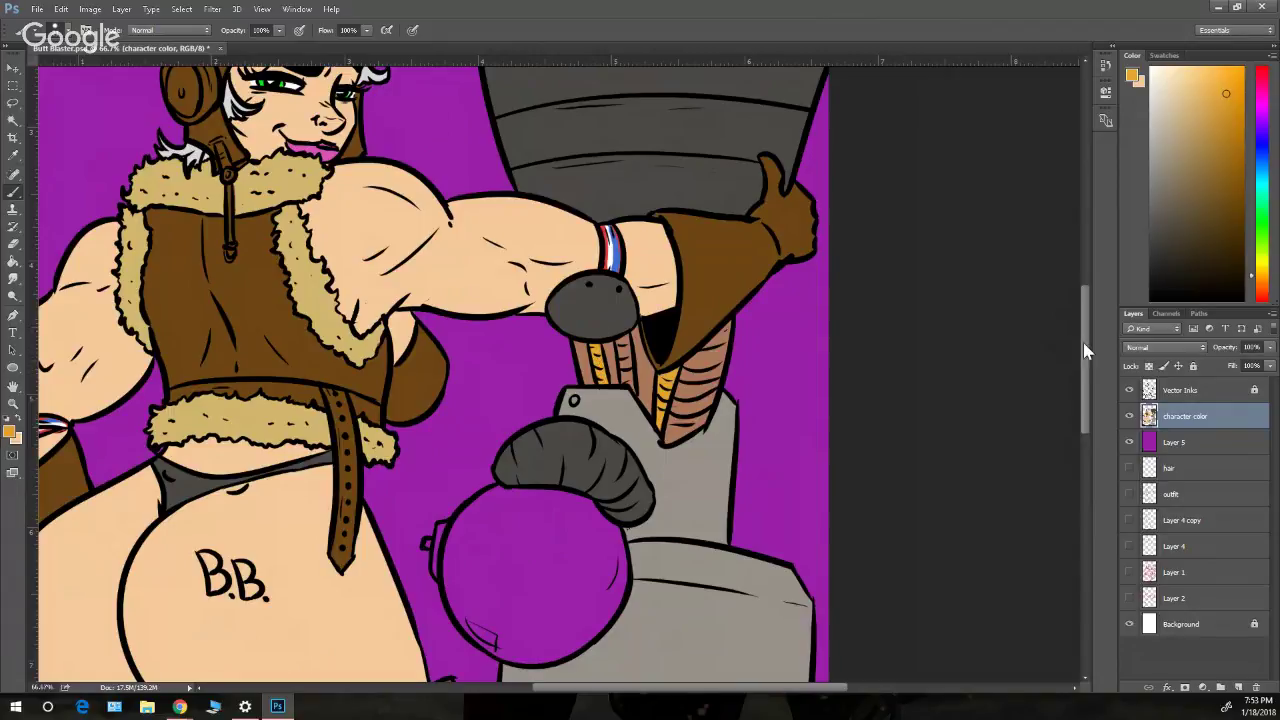
{"action": "scroll", "coordinate": [1088, 402], "scroll_direction": "down", "scroll_amount": 2}
{"action": "scroll", "coordinate": [1088, 402], "scroll_direction": "down", "scroll_amount": 6}
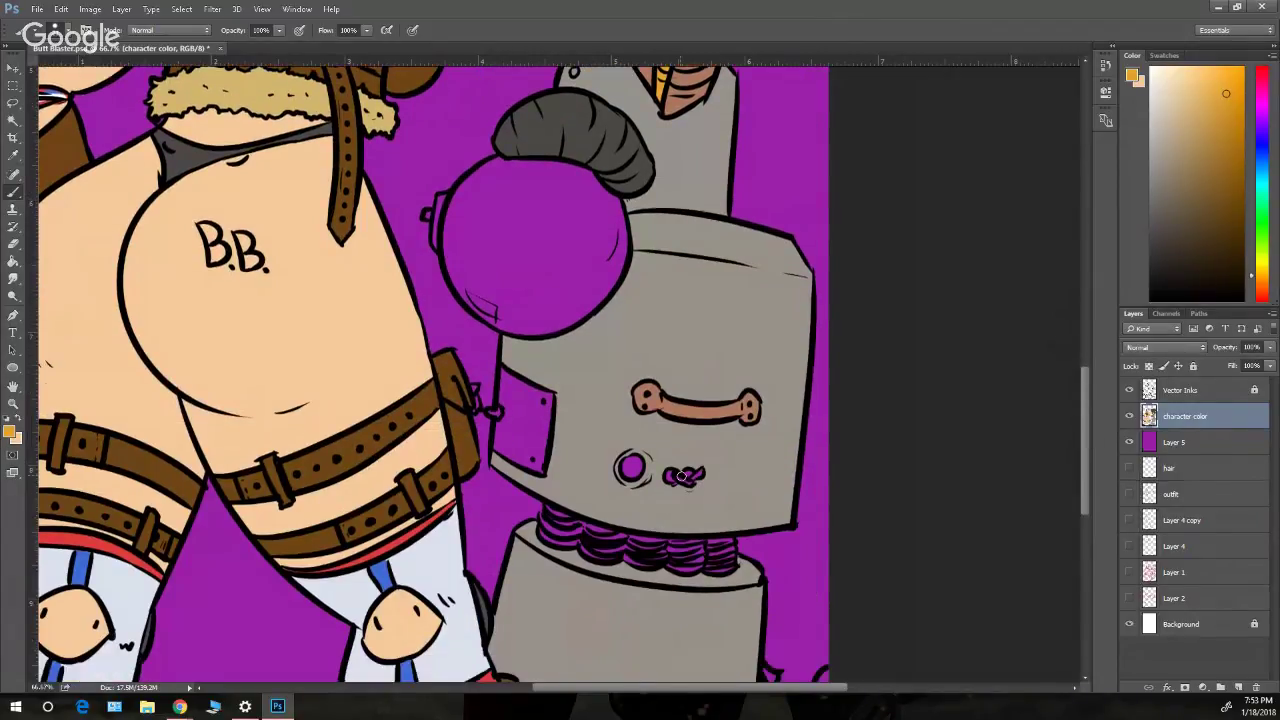
- Brush yellow-orange over the coiled cables between the machine's two gray sections and the small twisted detail beside the round button
{"action": "mouse_move", "coordinate": [570, 510]}
{"action": "left_mouse_down"}
{"action": "mouse_move", "coordinate": [546, 518]}
{"action": "mouse_move", "coordinate": [576, 529]}
{"action": "mouse_move", "coordinate": [548, 538]}
{"action": "mouse_move", "coordinate": [544, 516]}
{"action": "mouse_move", "coordinate": [568, 538]}
{"action": "mouse_move", "coordinate": [586, 538]}
{"action": "mouse_move", "coordinate": [578, 527]}
{"action": "mouse_move", "coordinate": [610, 546]}
{"action": "mouse_move", "coordinate": [600, 532]}
{"action": "mouse_move", "coordinate": [646, 540]}
{"action": "mouse_move", "coordinate": [634, 558]}
{"action": "mouse_move", "coordinate": [683, 544]}
{"action": "left_mouse_up"}
{"action": "mouse_move", "coordinate": [653, 549]}
{"action": "left_mouse_down"}
{"action": "mouse_move", "coordinate": [700, 560]}
{"action": "mouse_move", "coordinate": [720, 546]}
{"action": "mouse_move", "coordinate": [710, 558]}
{"action": "mouse_move", "coordinate": [725, 566]}
{"action": "mouse_move", "coordinate": [732, 540]}
{"action": "mouse_move", "coordinate": [730, 558]}
{"action": "left_mouse_up"}
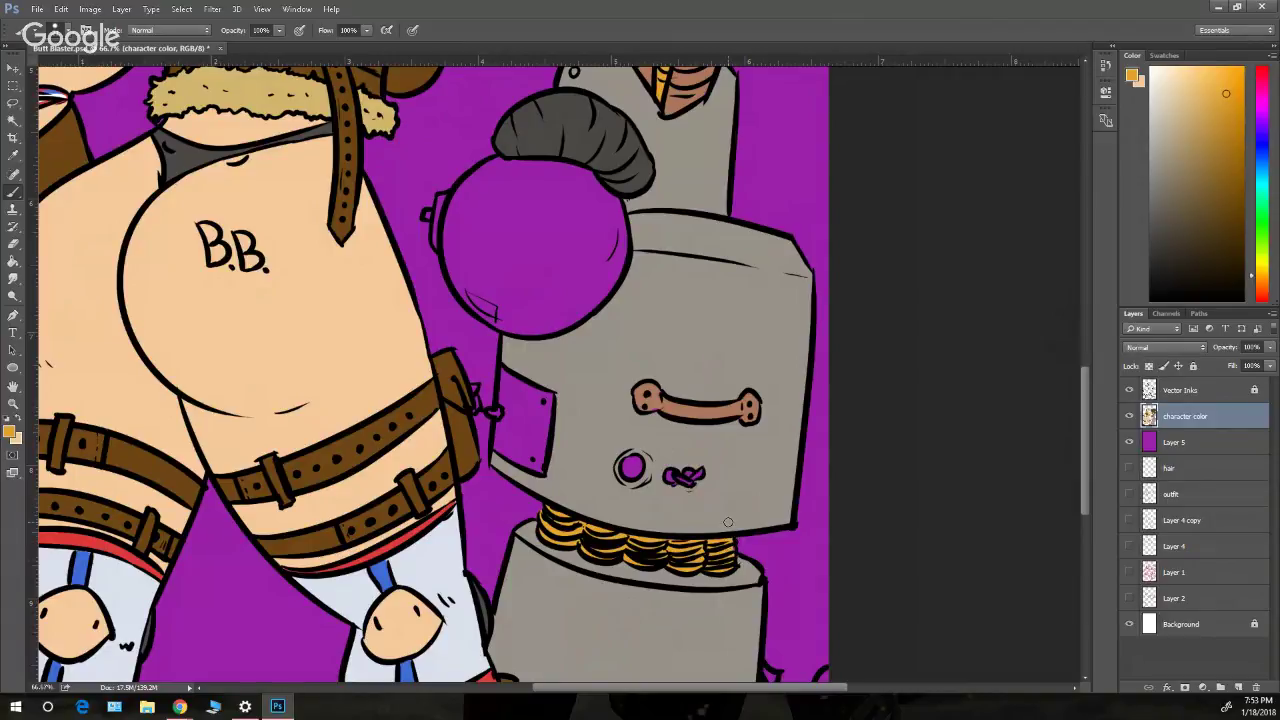
{"action": "left_click", "coordinate": [586, 146], "text": "alt"}
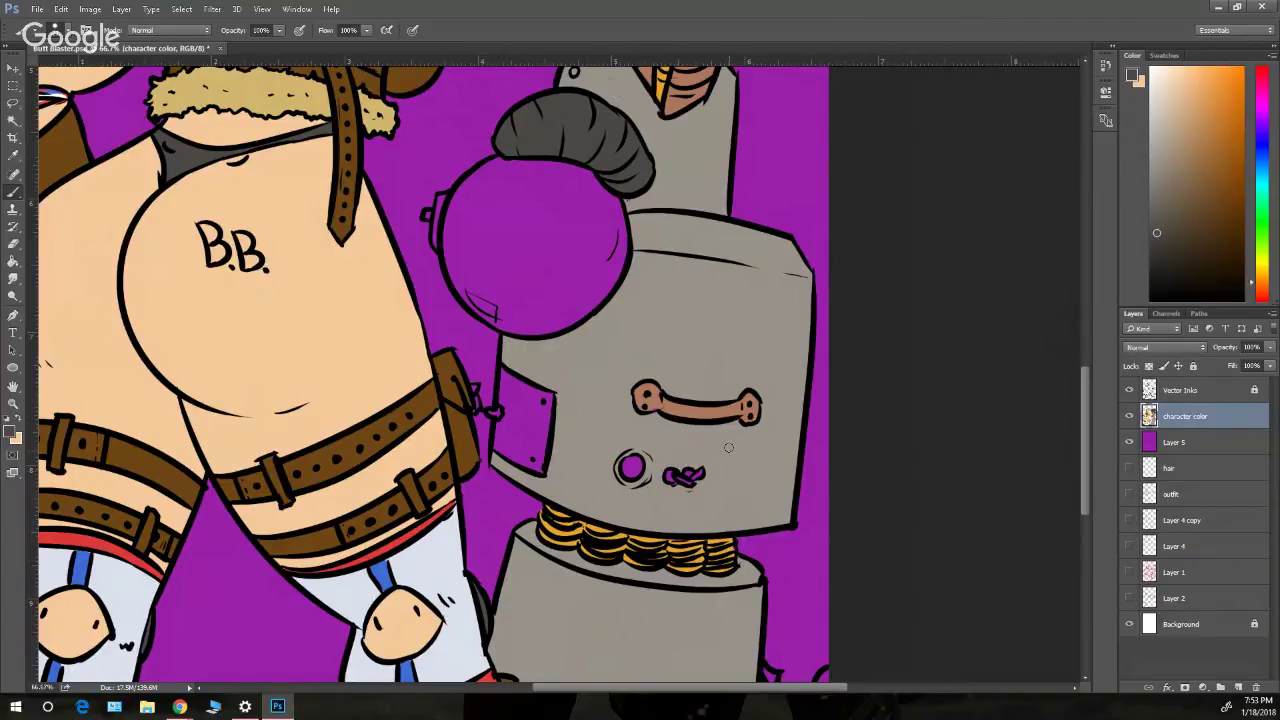
{"action": "left_click", "coordinate": [664, 406], "text": "alt"}
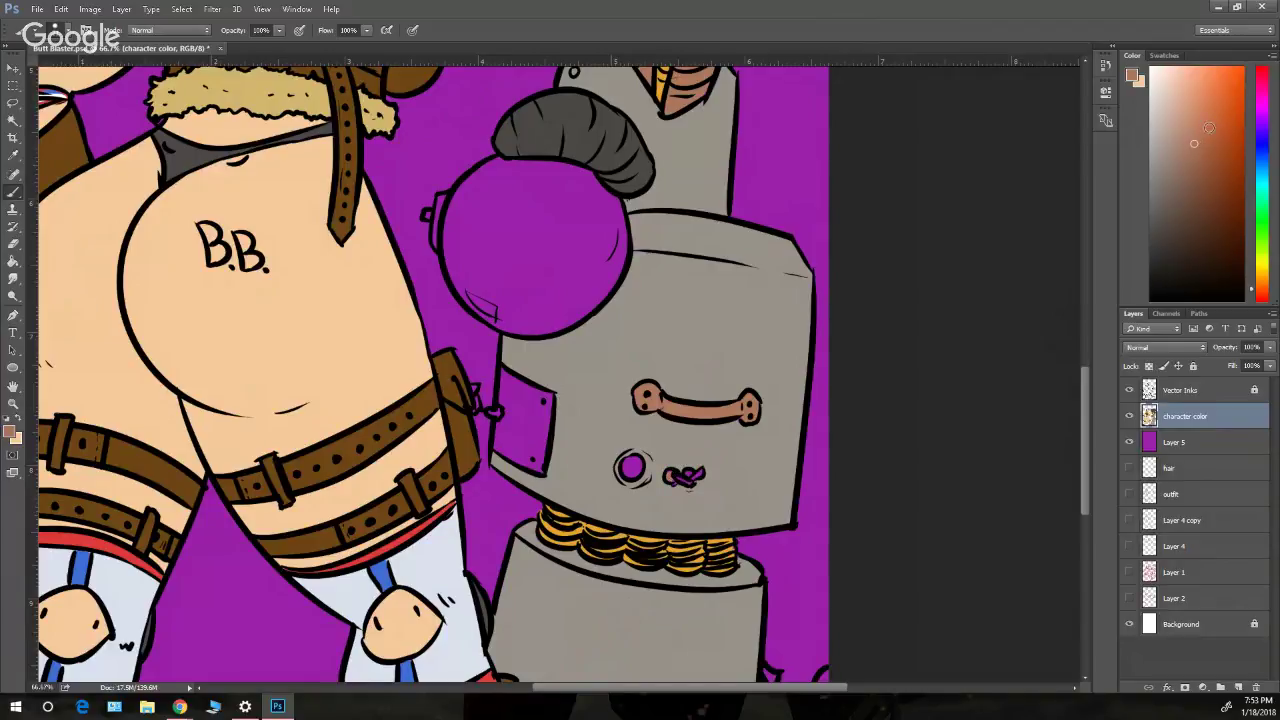
{"action": "left_click", "coordinate": [1262, 284]}
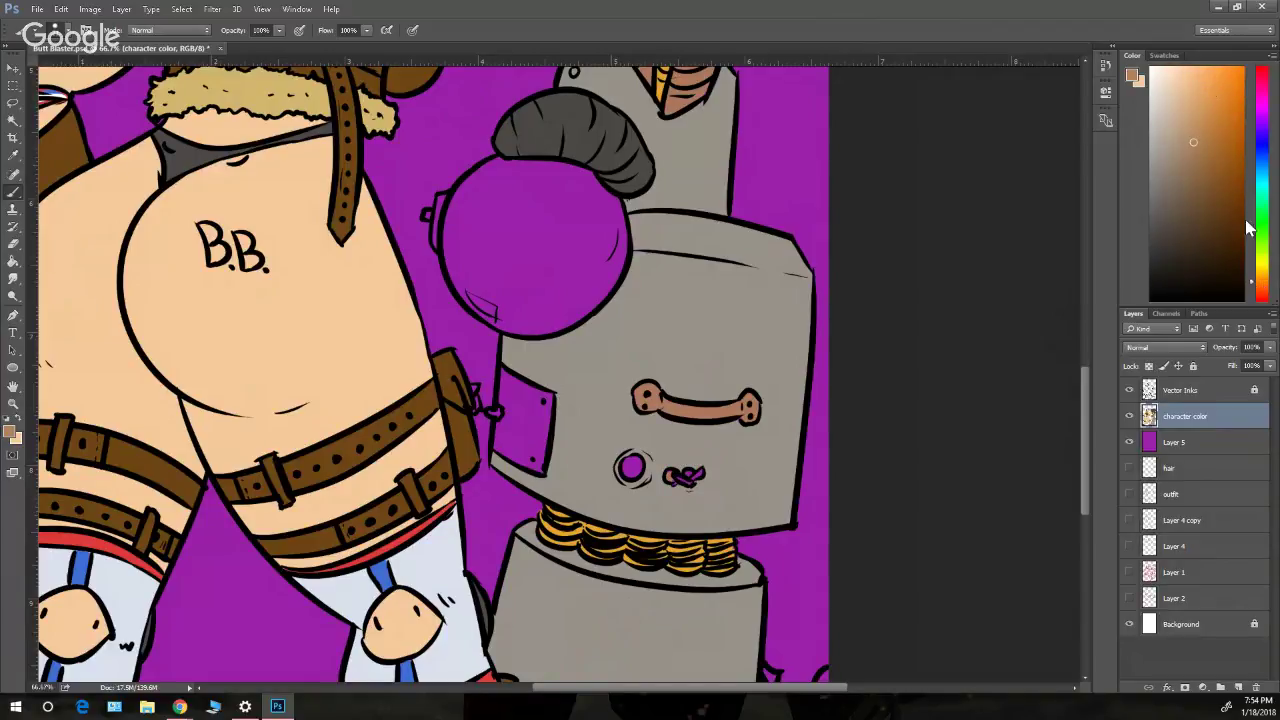
{"action": "left_click", "coordinate": [1222, 81]}
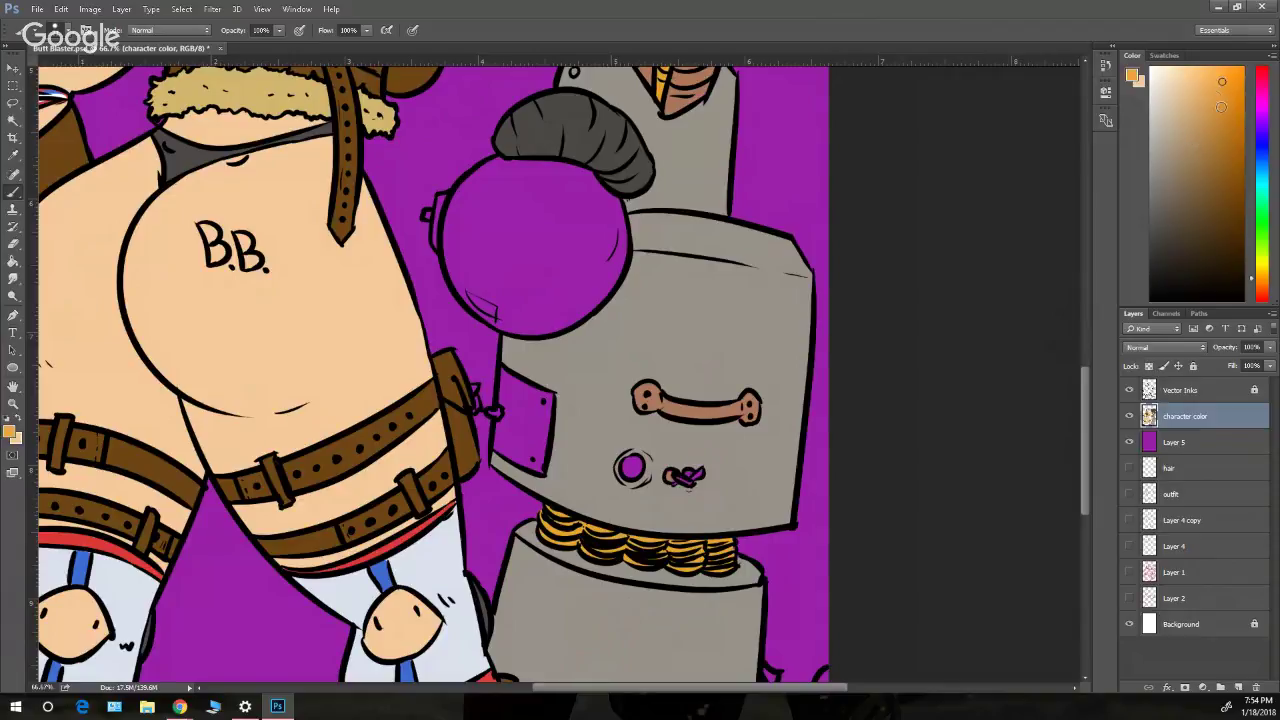
{"action": "mouse_move", "coordinate": [669, 479]}
{"action": "left_mouse_down"}
{"action": "mouse_move", "coordinate": [703, 472]}
{"action": "mouse_move", "coordinate": [700, 490]}
{"action": "left_mouse_up"}
- Paint the round button on the machine's body bright red with a dark gray ring around it
{"action": "left_click", "coordinate": [686, 534], "text": "alt"}
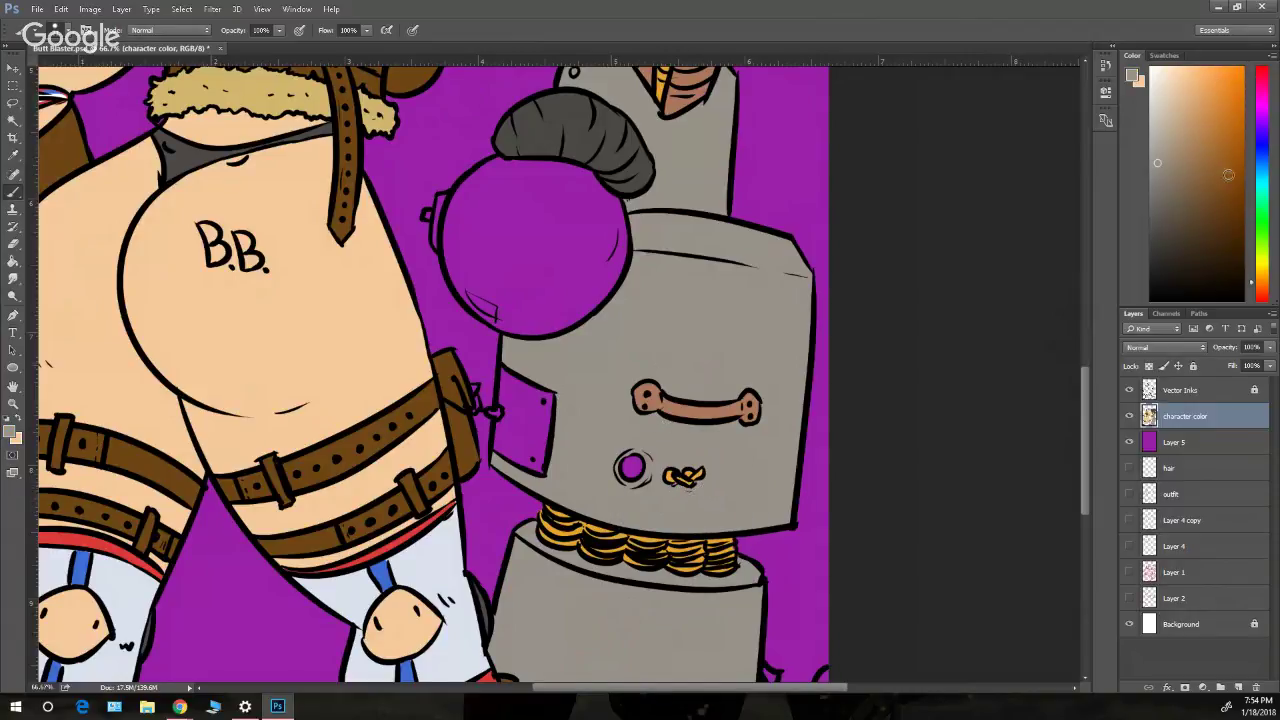
{"action": "left_click", "coordinate": [1262, 66]}
{"action": "left_click", "coordinate": [1226, 73]}
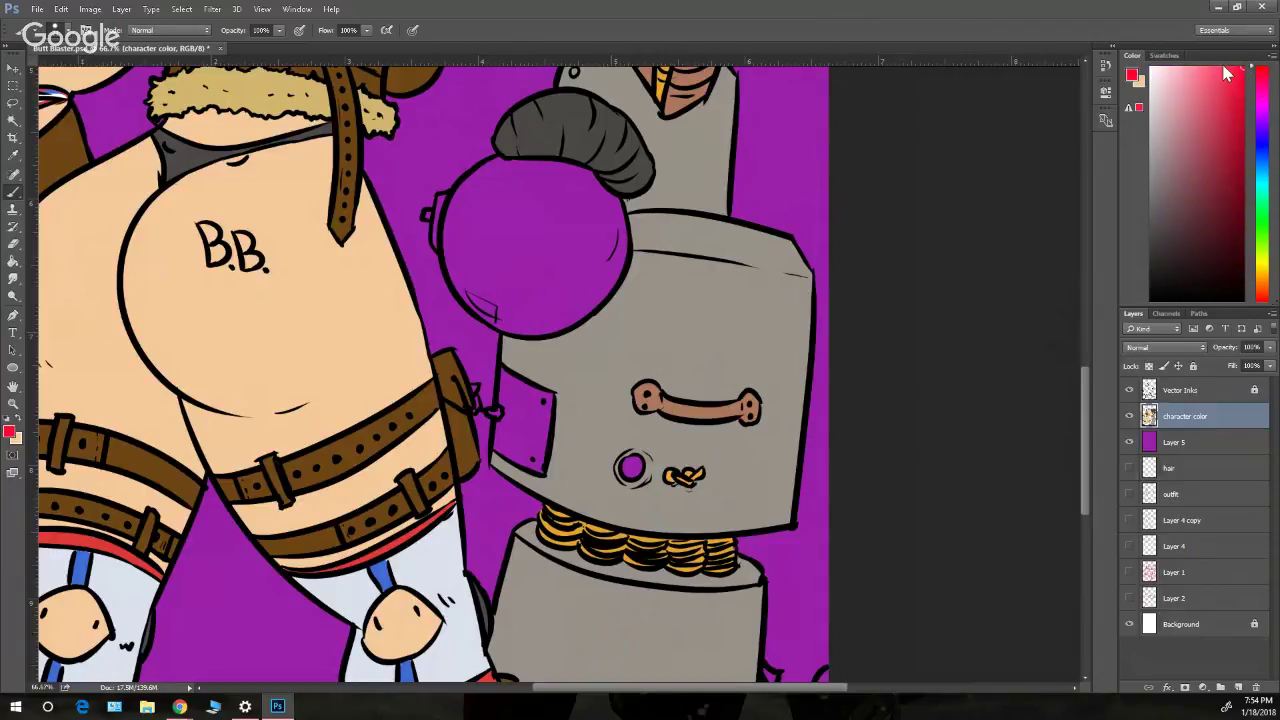
{"action": "mouse_move", "coordinate": [626, 470]}
{"action": "left_mouse_down"}
{"action": "mouse_move", "coordinate": [634, 460]}
{"action": "mouse_move", "coordinate": [630, 470]}
{"action": "left_mouse_up"}
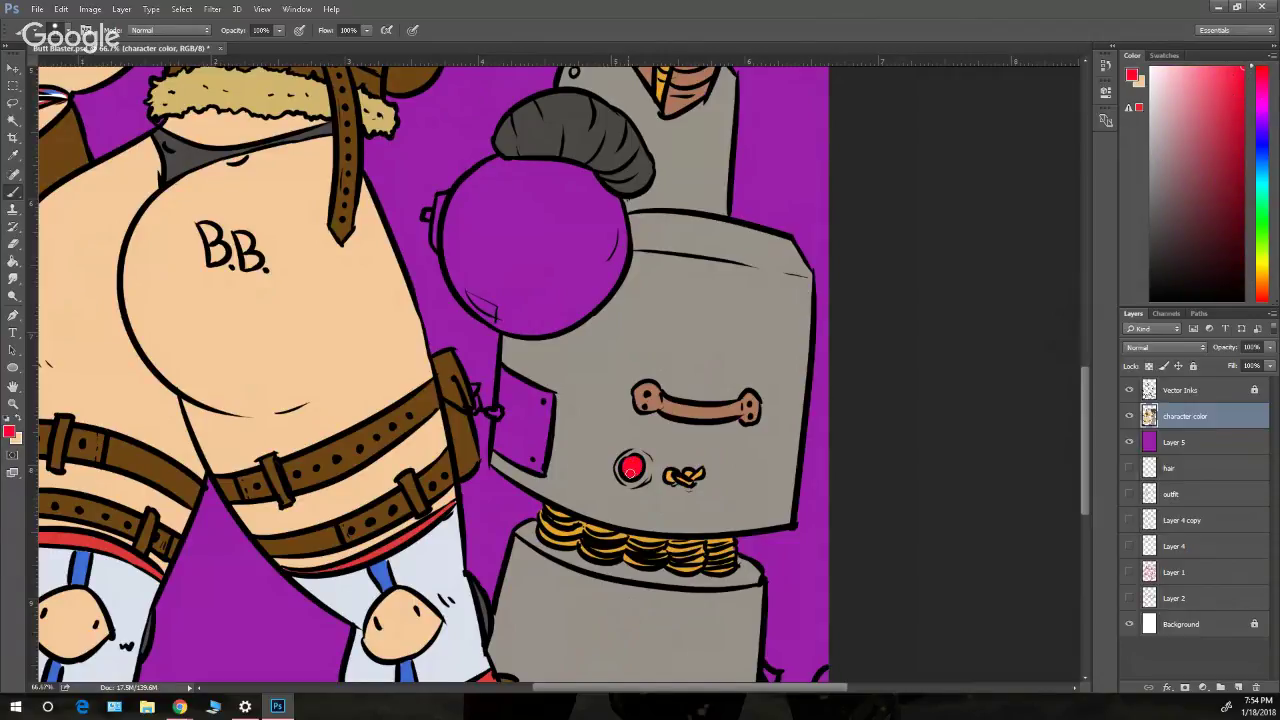
{"action": "left_click", "coordinate": [489, 597], "text": "alt"}
{"action": "mouse_move", "coordinate": [624, 462]}
{"action": "left_mouse_down"}
{"action": "mouse_move", "coordinate": [640, 476]}
{"action": "mouse_move", "coordinate": [635, 453]}
{"action": "left_mouse_up"}
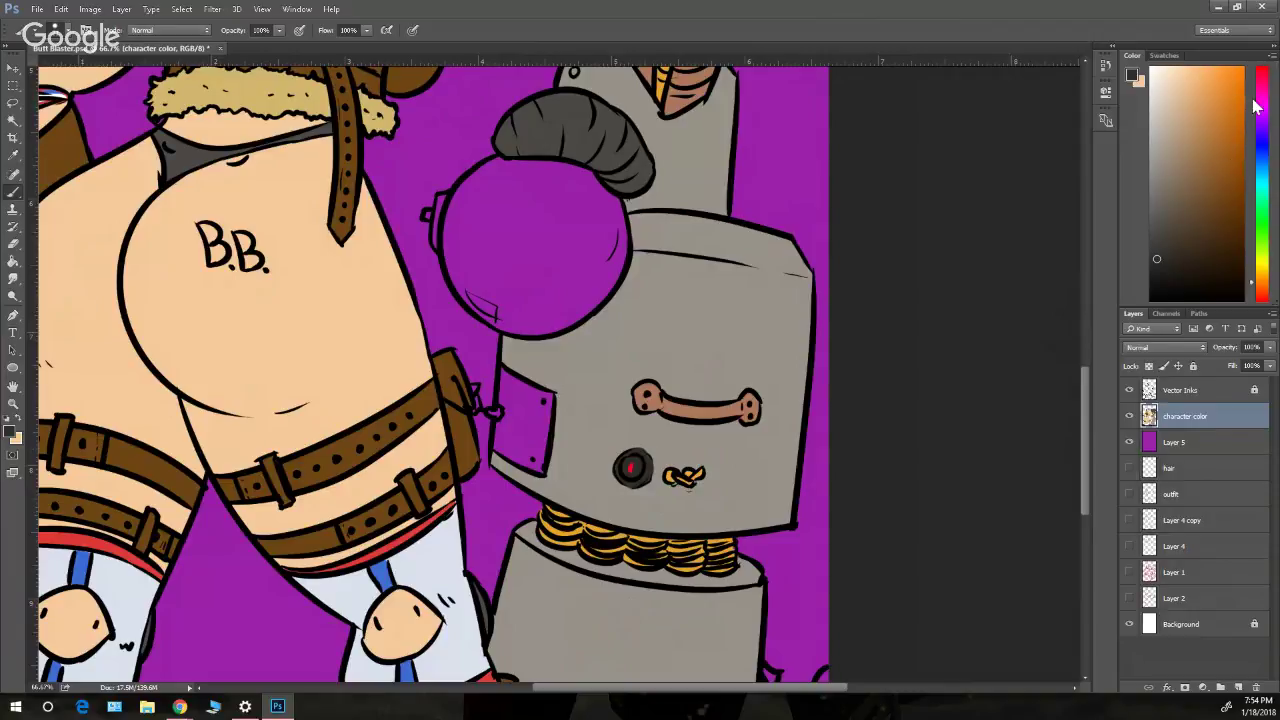
{"action": "left_click", "coordinate": [1263, 68]}
{"action": "left_click", "coordinate": [1157, 261]}
{"action": "left_click_drag", "start_coordinate": [630, 464], "coordinate": [636, 459]}
{"action": "left_click", "coordinate": [1243, 68]}
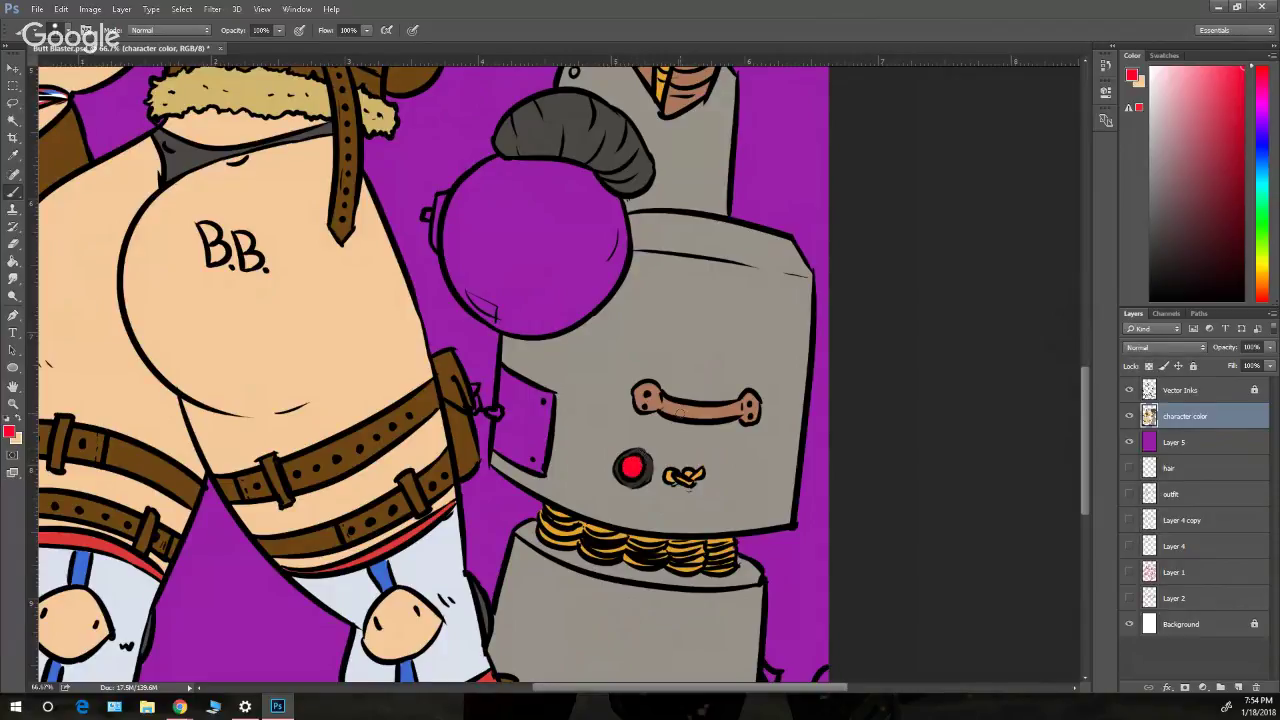
- Sample the handle's copper and brush it over the riveted plate on the edge of the machine's body
{"action": "left_click", "coordinate": [690, 404], "text": "alt"}
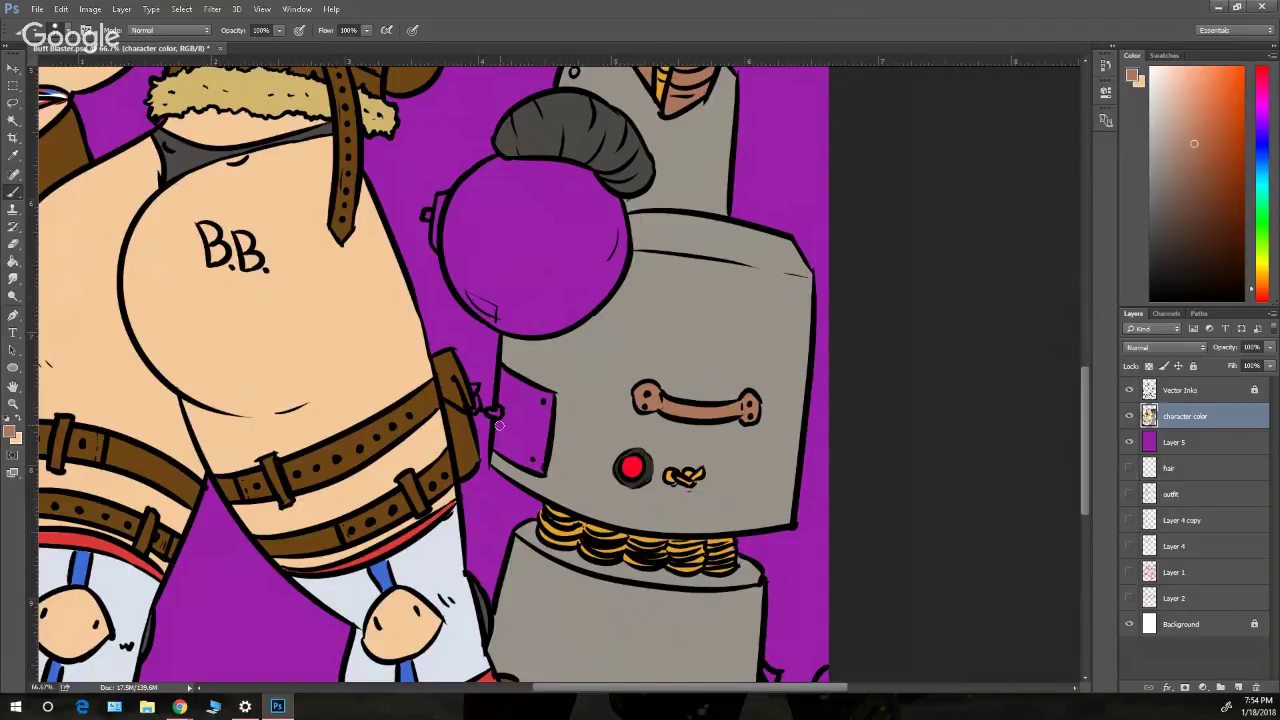
{"action": "mouse_move", "coordinate": [499, 425]}
{"action": "left_mouse_down"}
{"action": "mouse_move", "coordinate": [508, 452]}
{"action": "mouse_move", "coordinate": [499, 445]}
{"action": "mouse_move", "coordinate": [538, 472]}
{"action": "mouse_move", "coordinate": [547, 400]}
{"action": "mouse_move", "coordinate": [510, 380]}
{"action": "mouse_move", "coordinate": [505, 430]}
{"action": "mouse_move", "coordinate": [501, 399]}
{"action": "mouse_move", "coordinate": [514, 420]}
{"action": "mouse_move", "coordinate": [536, 398]}
{"action": "left_mouse_up"}
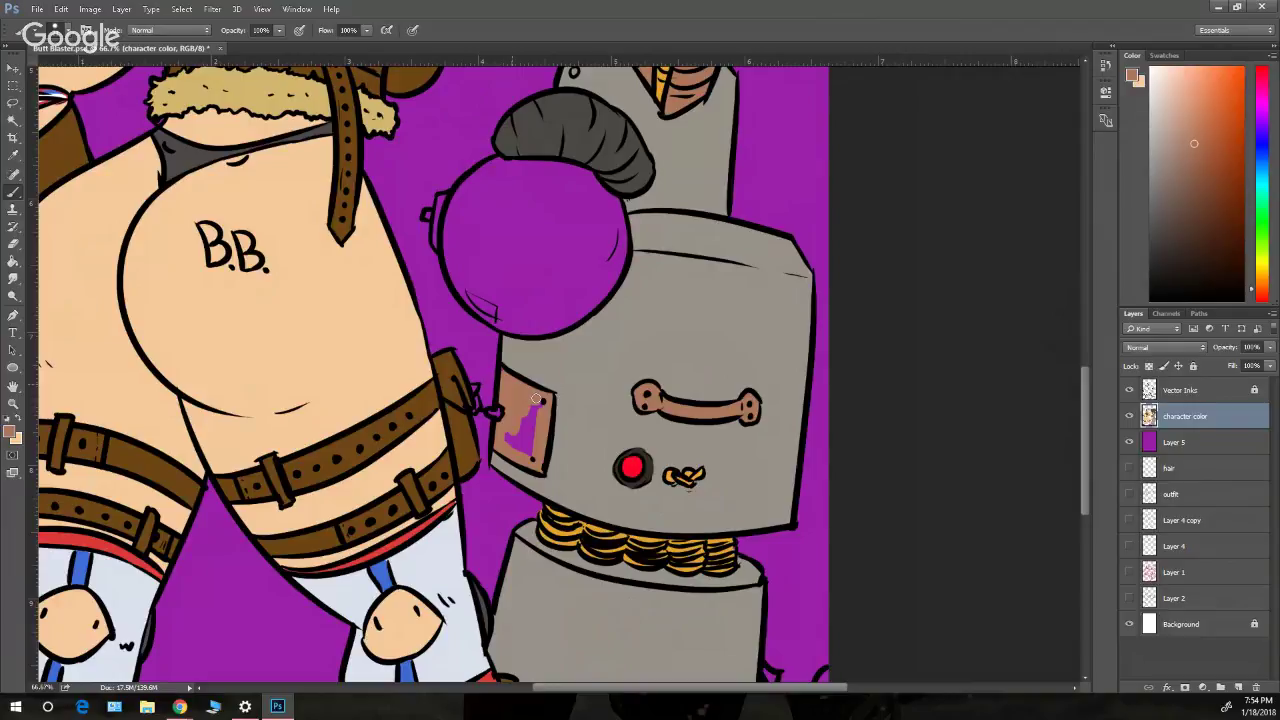
- Select the large ball below the dark ribbed cap with the Magic Wand, sample the coils' yellow-orange, and expand the selection
{"action": "left_click", "coordinate": [503, 240], "text": "shift"}
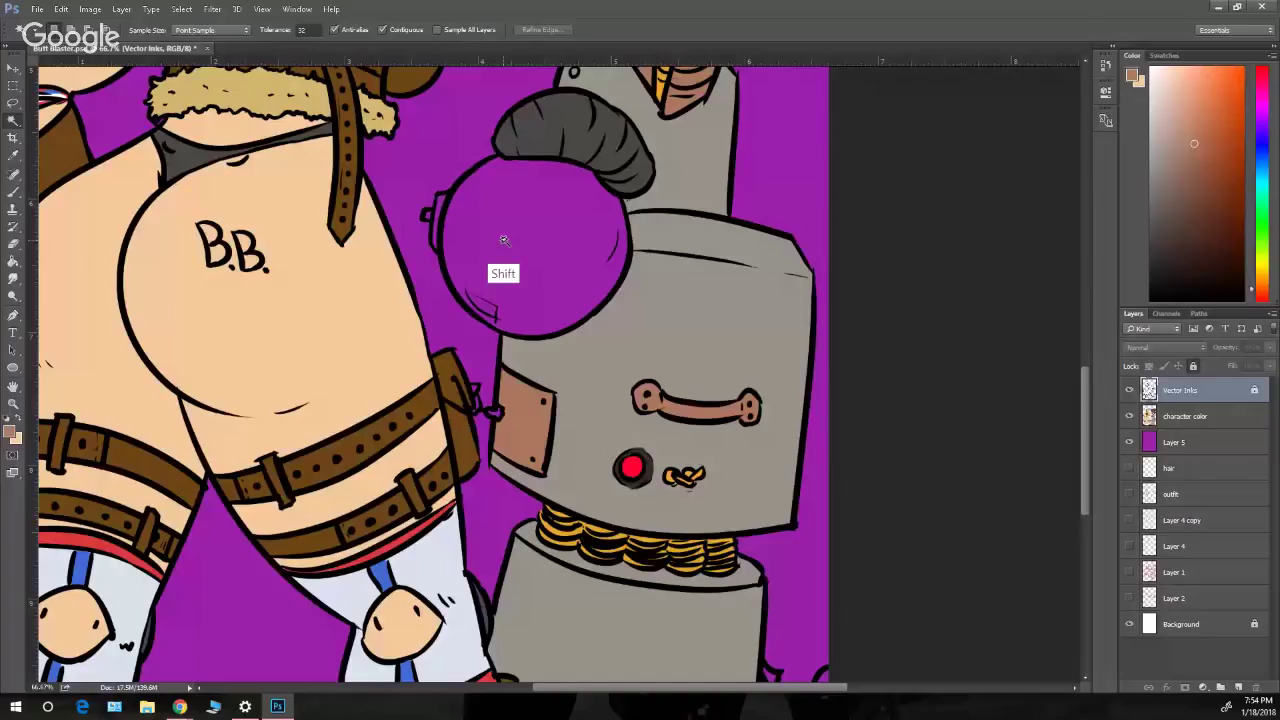
{"action": "left_click", "coordinate": [537, 305], "text": "shift"}
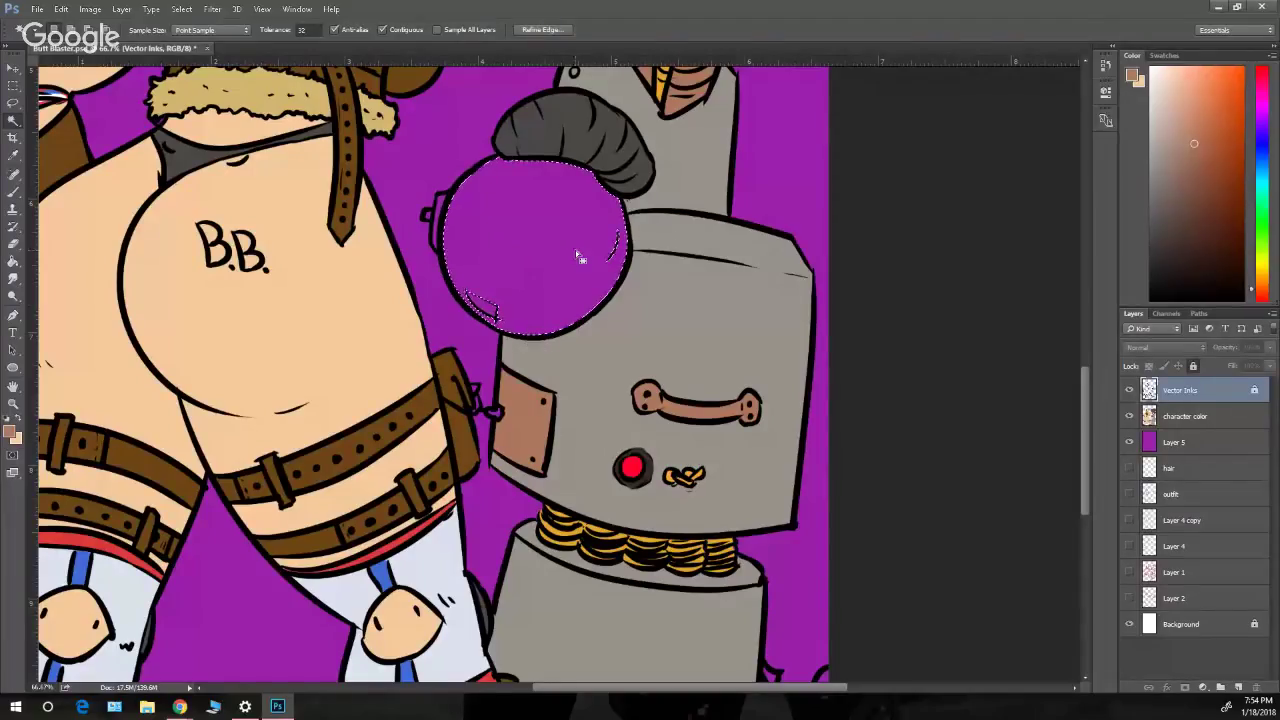
{"action": "left_click", "coordinate": [488, 308], "text": "shift"}
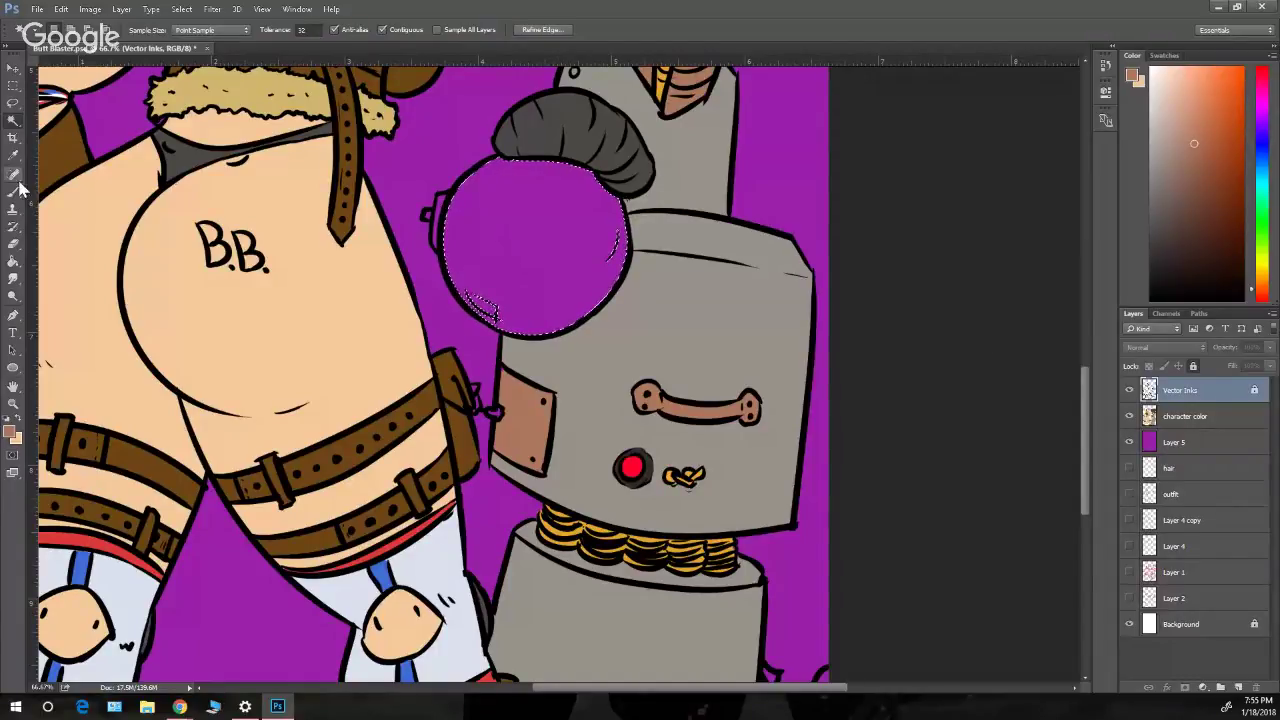
{"action": "left_click", "coordinate": [13, 261]}
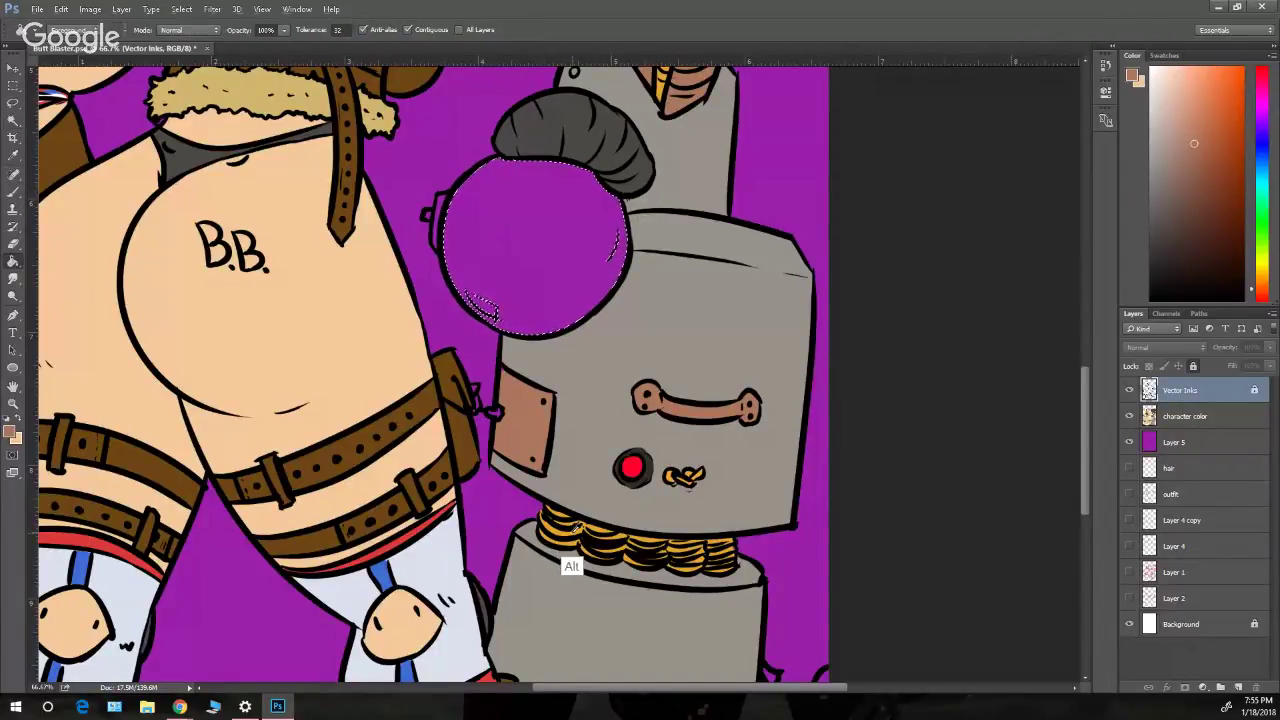
{"action": "left_click", "coordinate": [571, 562], "text": "alt"}
{"action": "left_click", "coordinate": [186, 13]}
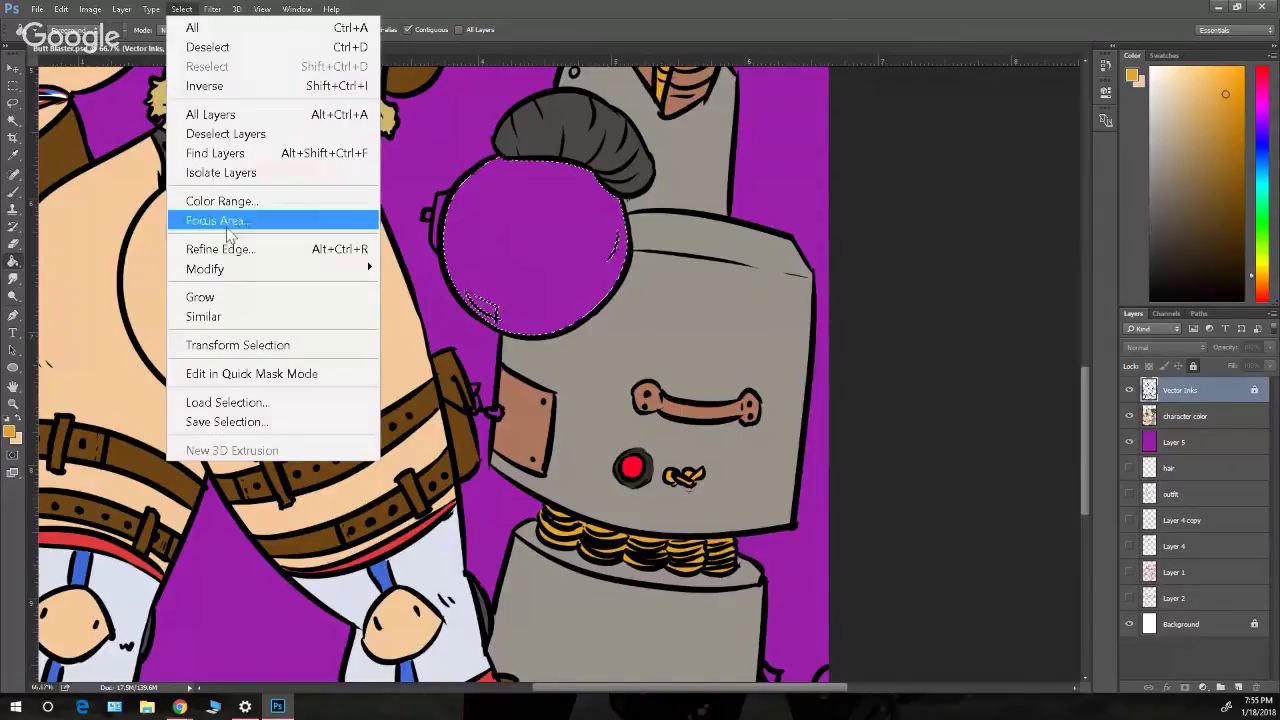
{"action": "mouse_move", "coordinate": [240, 268]}
{"action": "left_click", "coordinate": [117, 308]}
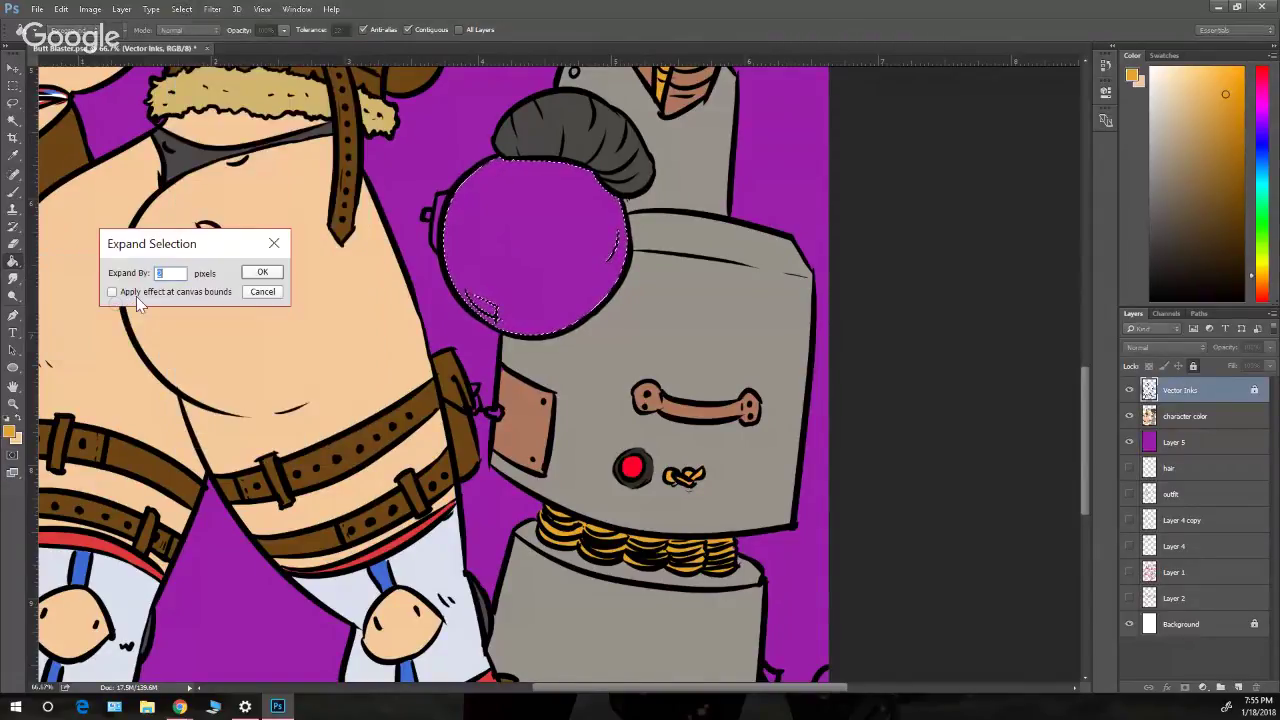
{"action": "left_click", "coordinate": [274, 279]}
- Fill the selected ball with yellow-orange on the character color layer and clear the selection
{"action": "left_click", "coordinate": [45, 290]}
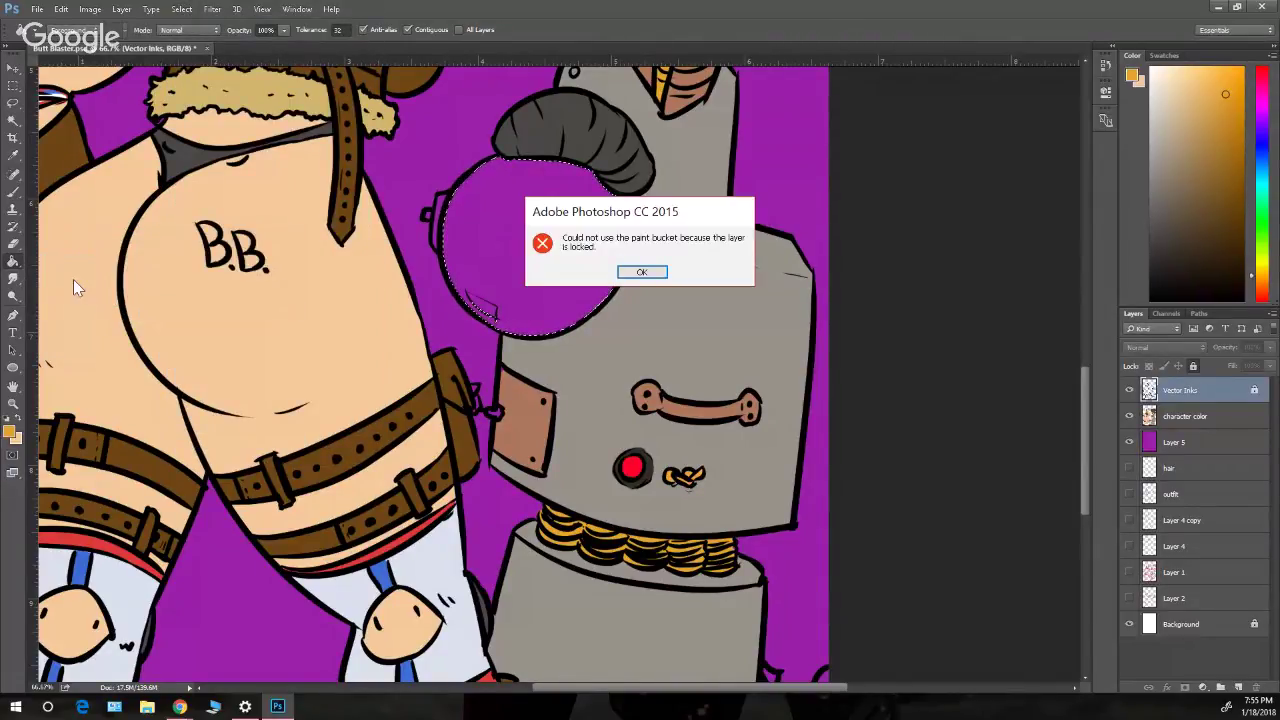
{"action": "key", "text": "Return"}
{"action": "left_click", "coordinate": [1184, 418]}
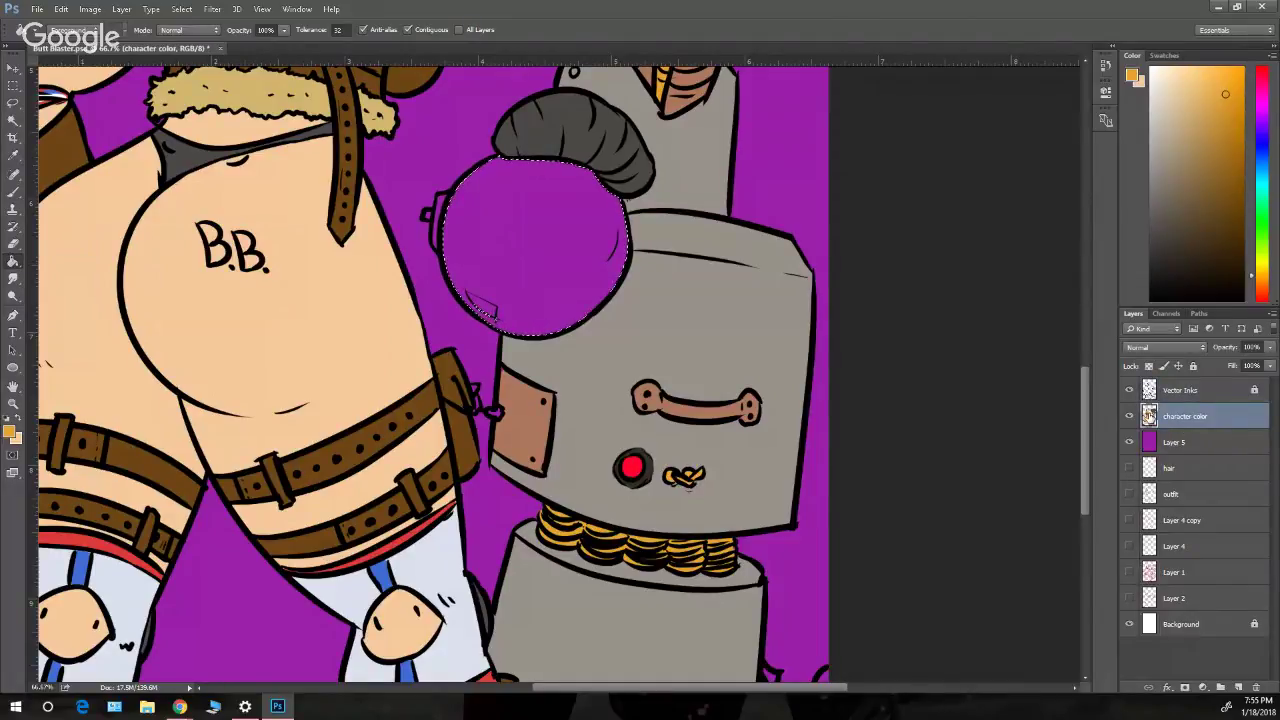
{"action": "left_click", "coordinate": [13, 86]}
{"action": "left_click", "coordinate": [423, 172]}
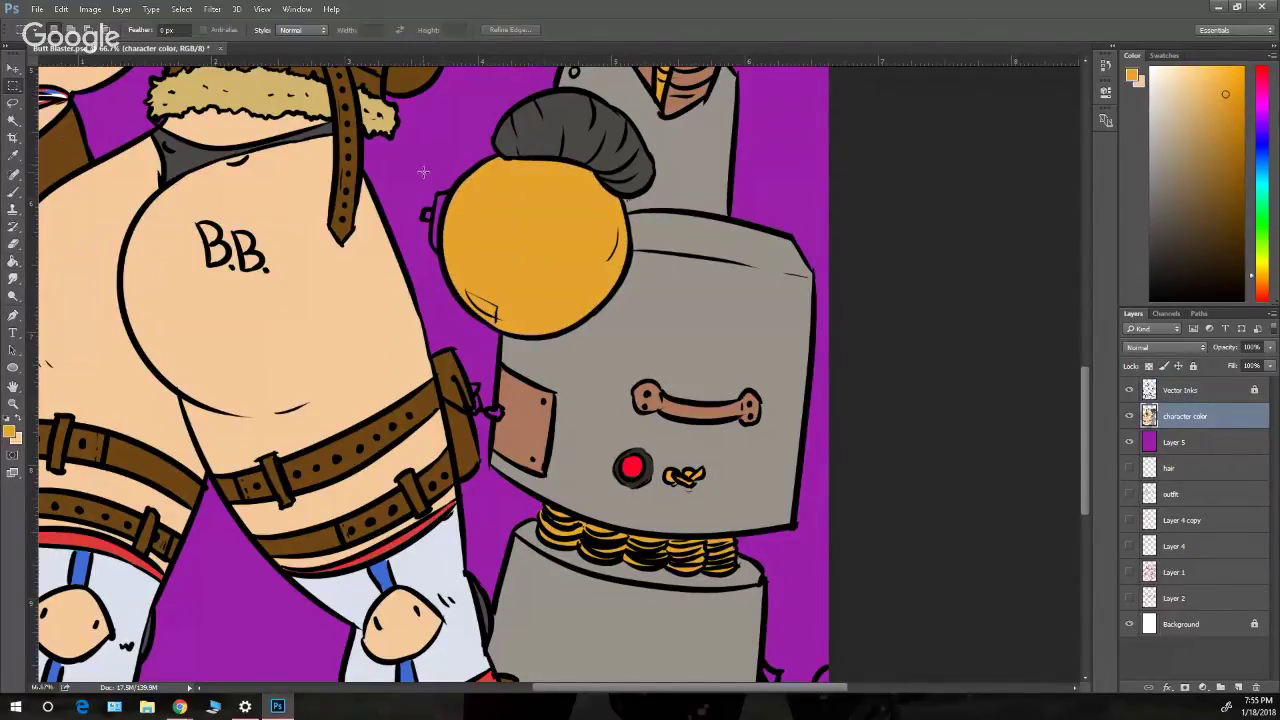
- Brush the machine's gray over the bracket on the ball's outer edge and copper over its small knob
{"action": "left_click", "coordinate": [13, 191]}
{"action": "left_click", "coordinate": [592, 360], "text": "alt"}
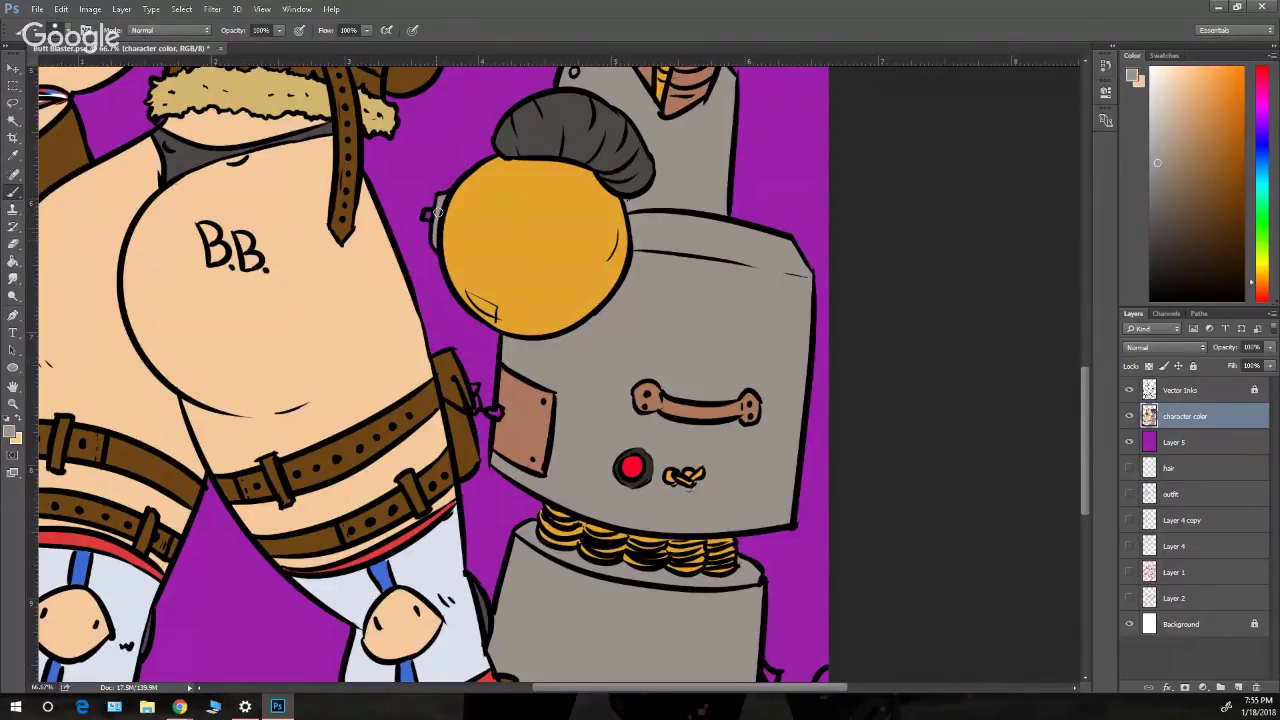
{"action": "left_click", "coordinate": [512, 440], "text": "alt"}
{"action": "left_click", "coordinate": [430, 217], "text": "alt"}
- Sample the ball's yellow-orange and paint the ring on the copper plate and the small clasps on the thigh pouches
{"action": "left_click", "coordinate": [474, 252], "text": "alt"}
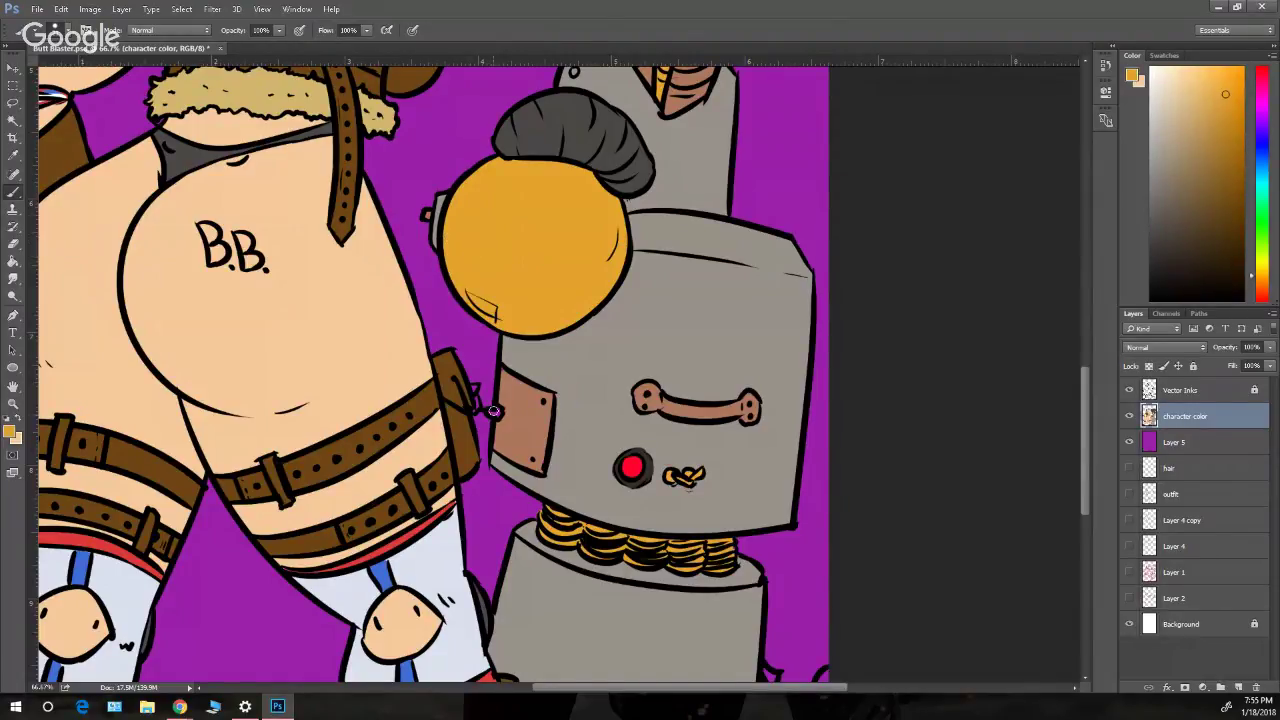
{"action": "left_click", "coordinate": [493, 410]}
{"action": "key", "text": "z"}
{"action": "left_click", "coordinate": [820, 397]}
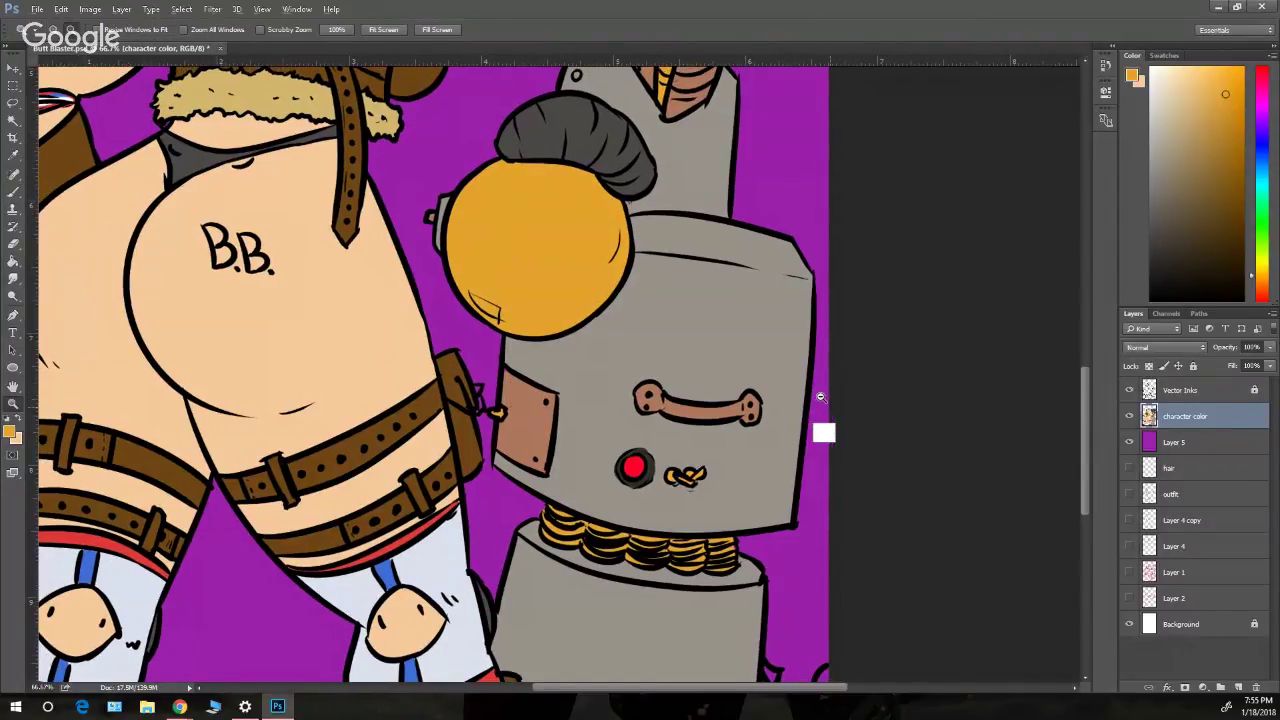
{"action": "left_click", "coordinate": [820, 397], "text": "alt"}
{"action": "left_click_drag", "start_coordinate": [1086, 399], "coordinate": [1069, 426]}
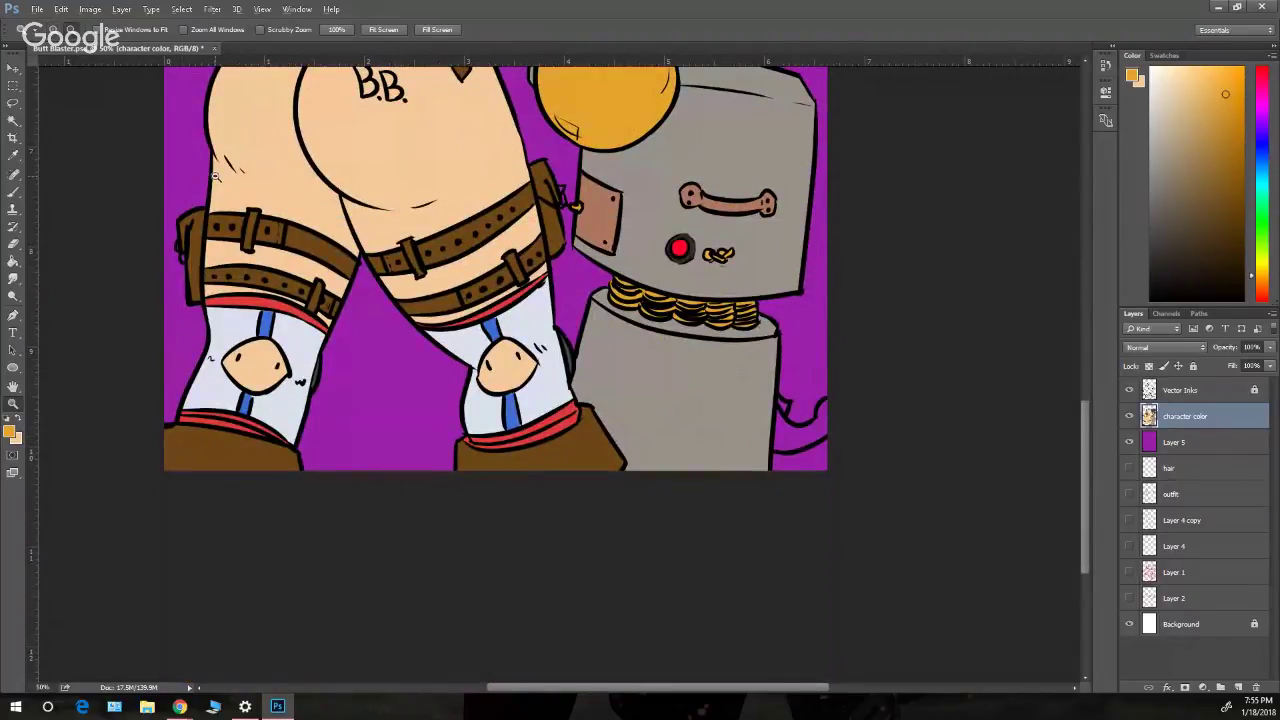
{"action": "left_click", "coordinate": [13, 155]}
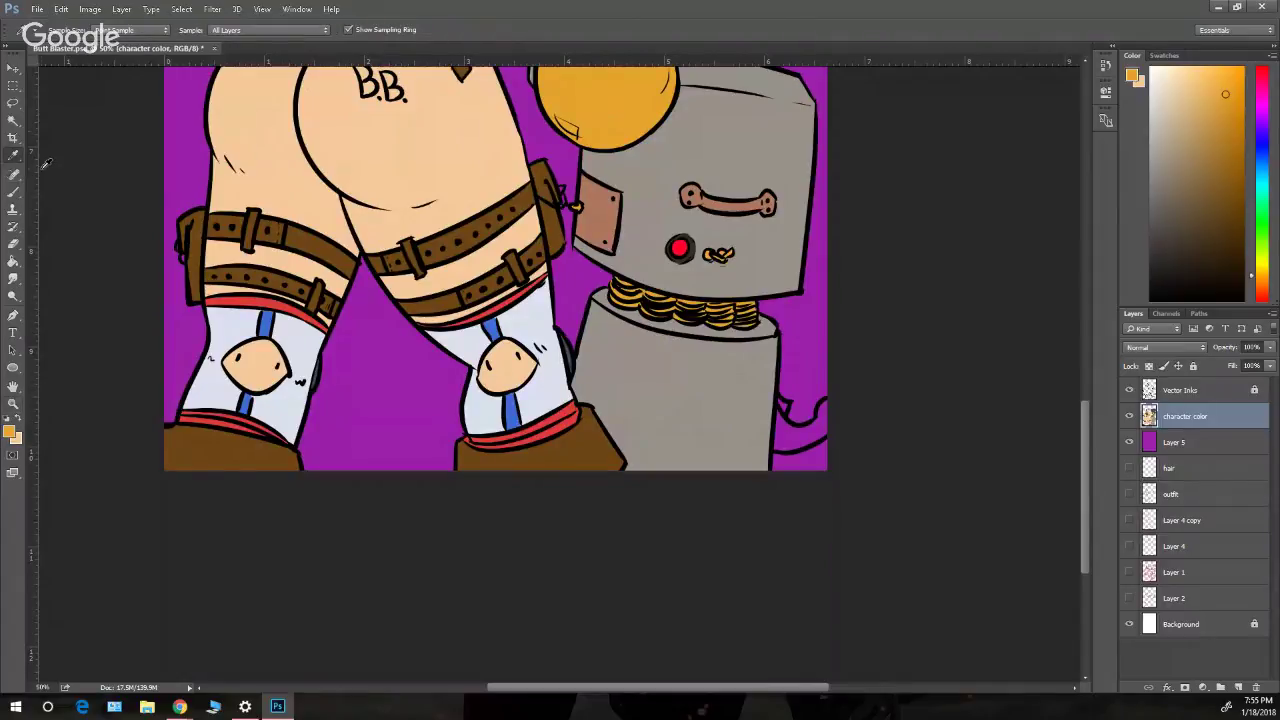
{"action": "left_click", "coordinate": [13, 191]}
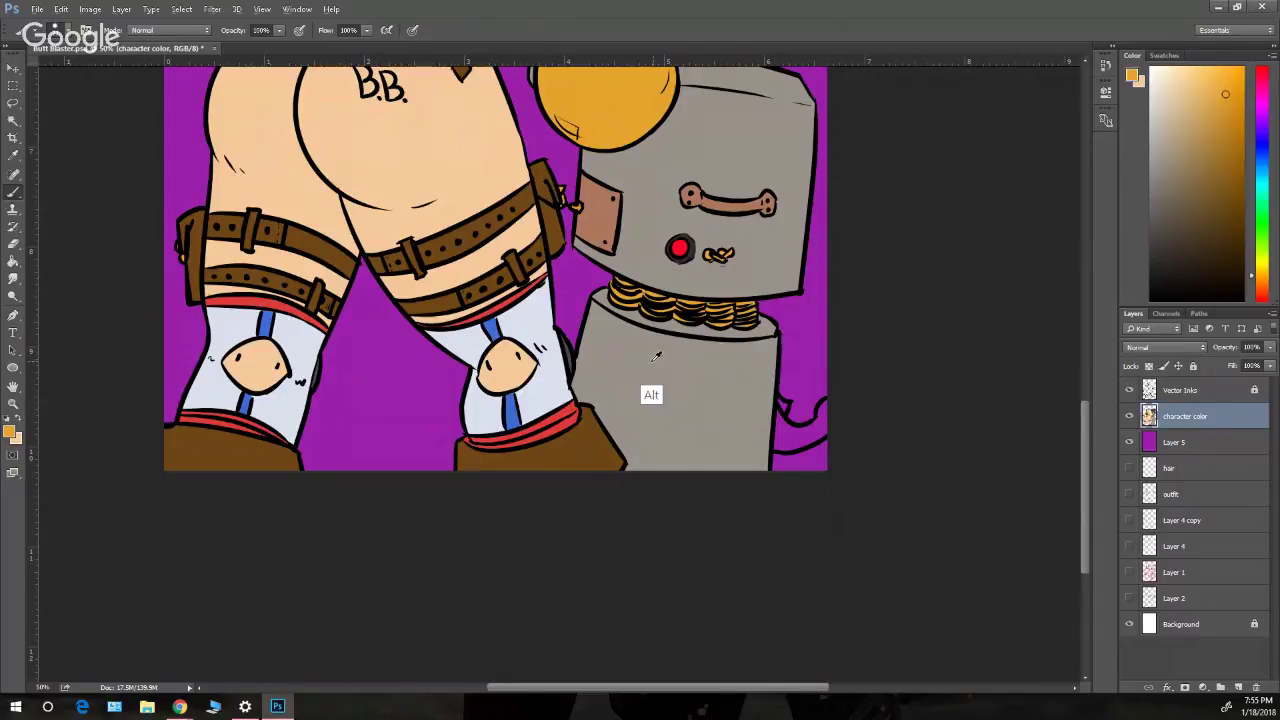
- Paint the curved hose beside the machine's base in the cap's dark gray and its small connector in red
{"action": "scroll", "coordinate": [1087, 410], "scroll_direction": "up", "scroll_amount": 2}
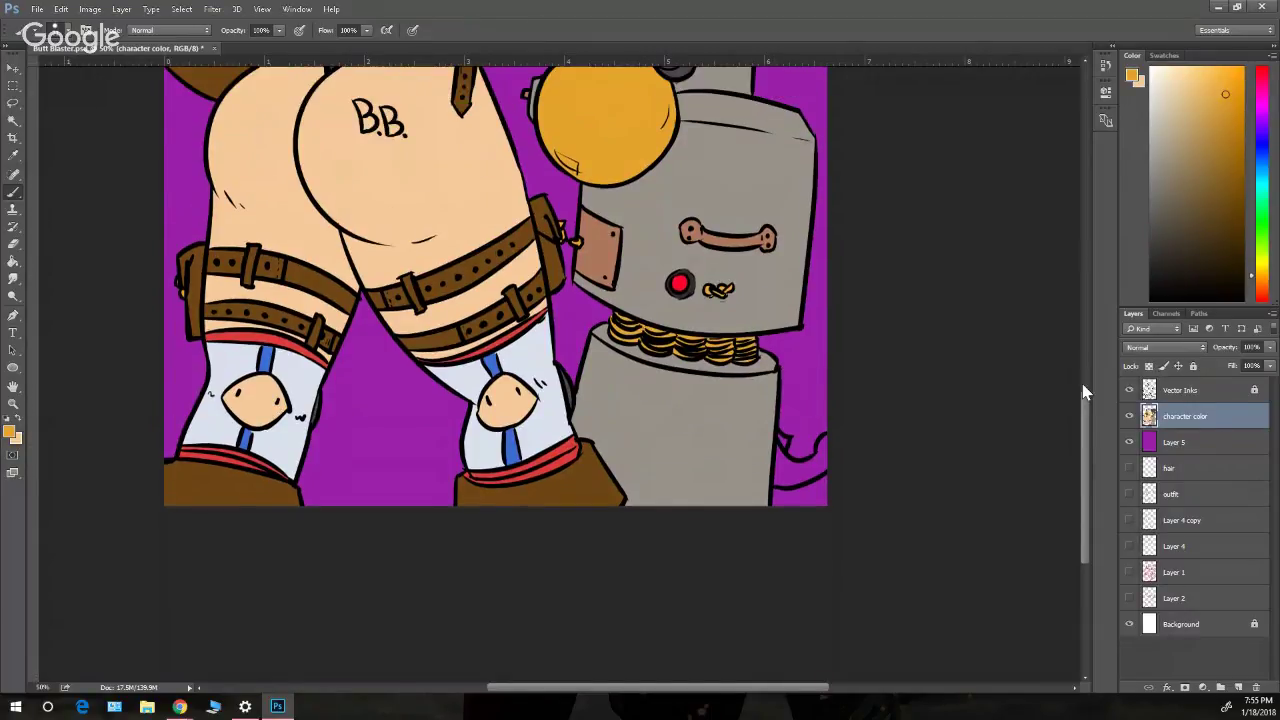
{"action": "scroll", "coordinate": [1083, 385], "scroll_direction": "up", "scroll_amount": 5}
{"action": "left_click_drag", "start_coordinate": [1082, 375], "coordinate": [1082, 362]}
{"action": "left_click", "coordinate": [667, 176], "text": "alt"}
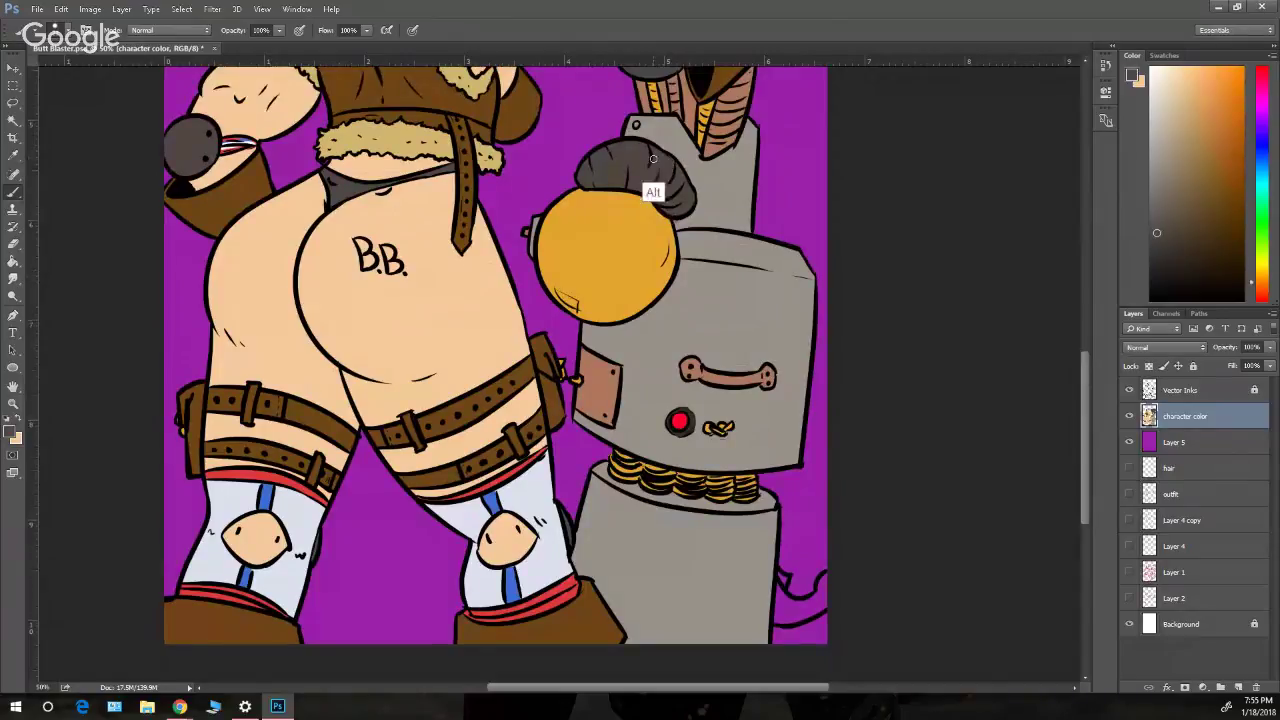
{"action": "mouse_move", "coordinate": [778, 606]}
{"action": "left_mouse_down"}
{"action": "mouse_move", "coordinate": [777, 589]}
{"action": "mouse_move", "coordinate": [789, 609]}
{"action": "mouse_move", "coordinate": [778, 618]}
{"action": "mouse_move", "coordinate": [820, 612]}
{"action": "mouse_move", "coordinate": [806, 610]}
{"action": "mouse_move", "coordinate": [825, 585]}
{"action": "left_mouse_up"}
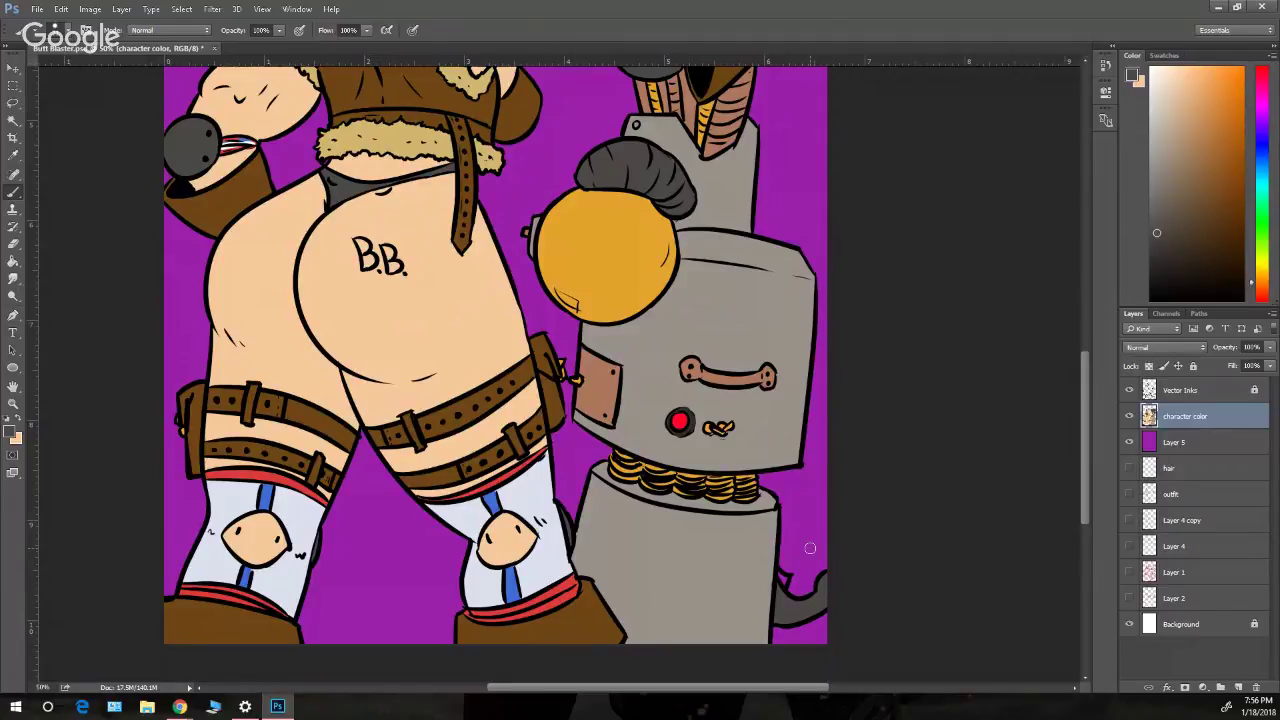
{"action": "left_click", "coordinate": [1262, 299]}
{"action": "mouse_move", "coordinate": [1228, 132]}
{"action": "left_mouse_down"}
{"action": "mouse_move", "coordinate": [1231, 100]}
{"action": "mouse_move", "coordinate": [1233, 112]}
{"action": "left_mouse_up"}
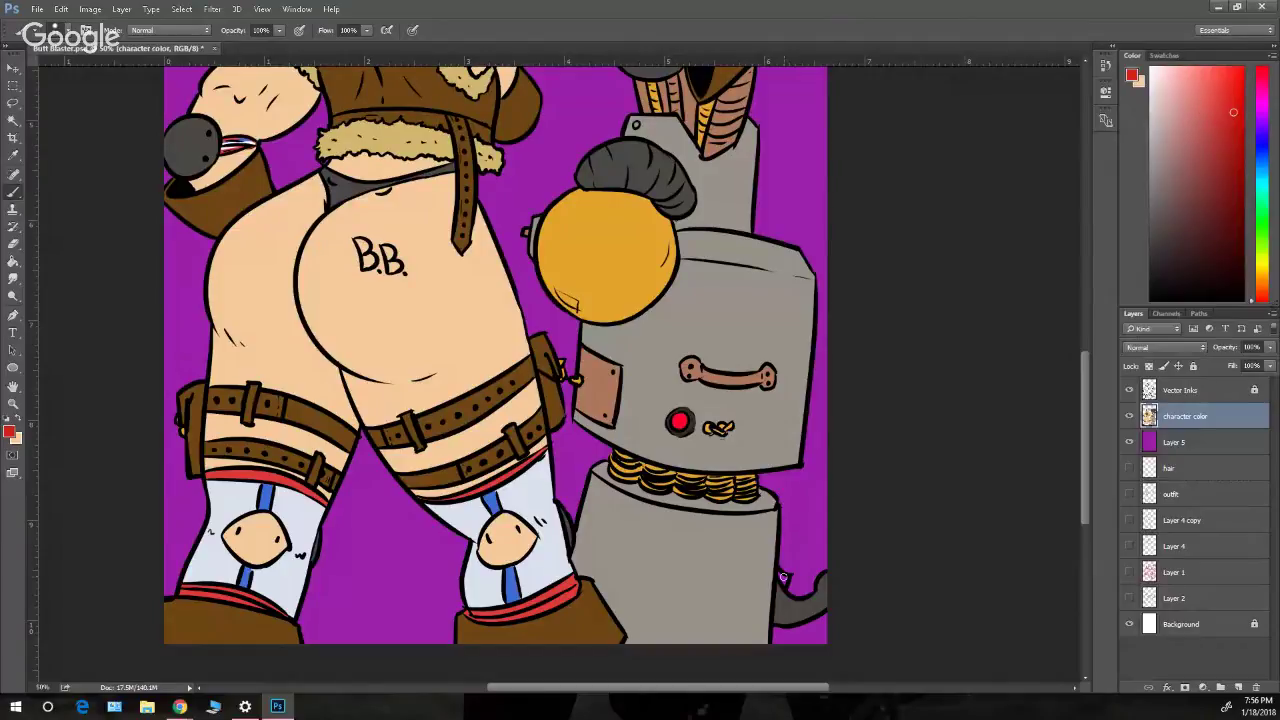
- Hide the purple Layer 5 to show the flat colors on white, and save the document
{"action": "key", "text": "z"}
{"action": "left_click", "coordinate": [773, 528], "text": "alt"}
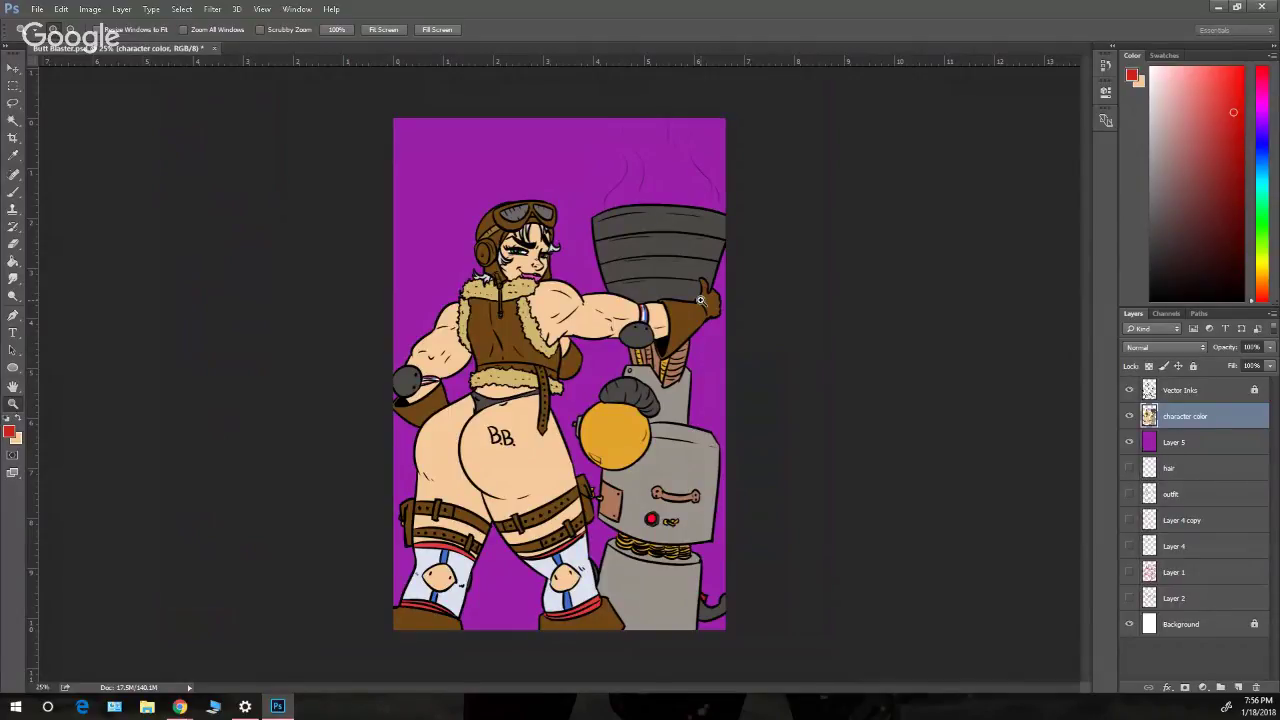
{"action": "left_click", "coordinate": [1129, 442]}
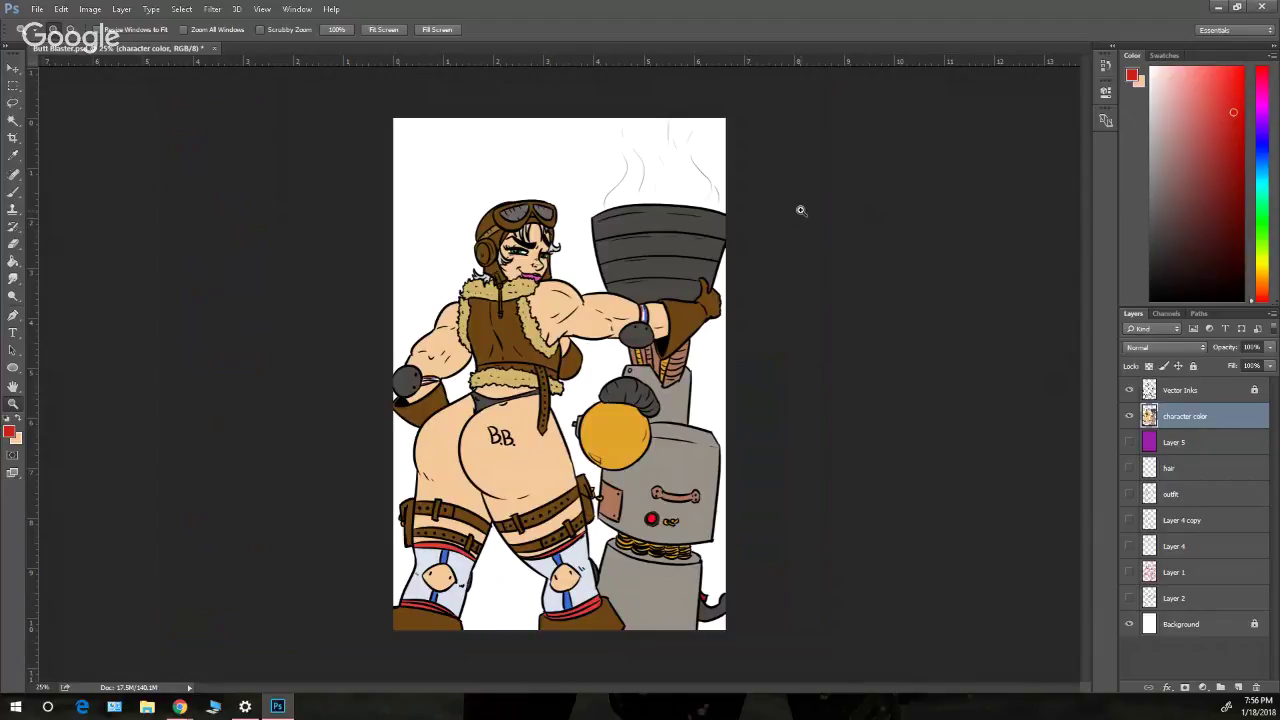
{"action": "left_click", "coordinate": [37, 9]}
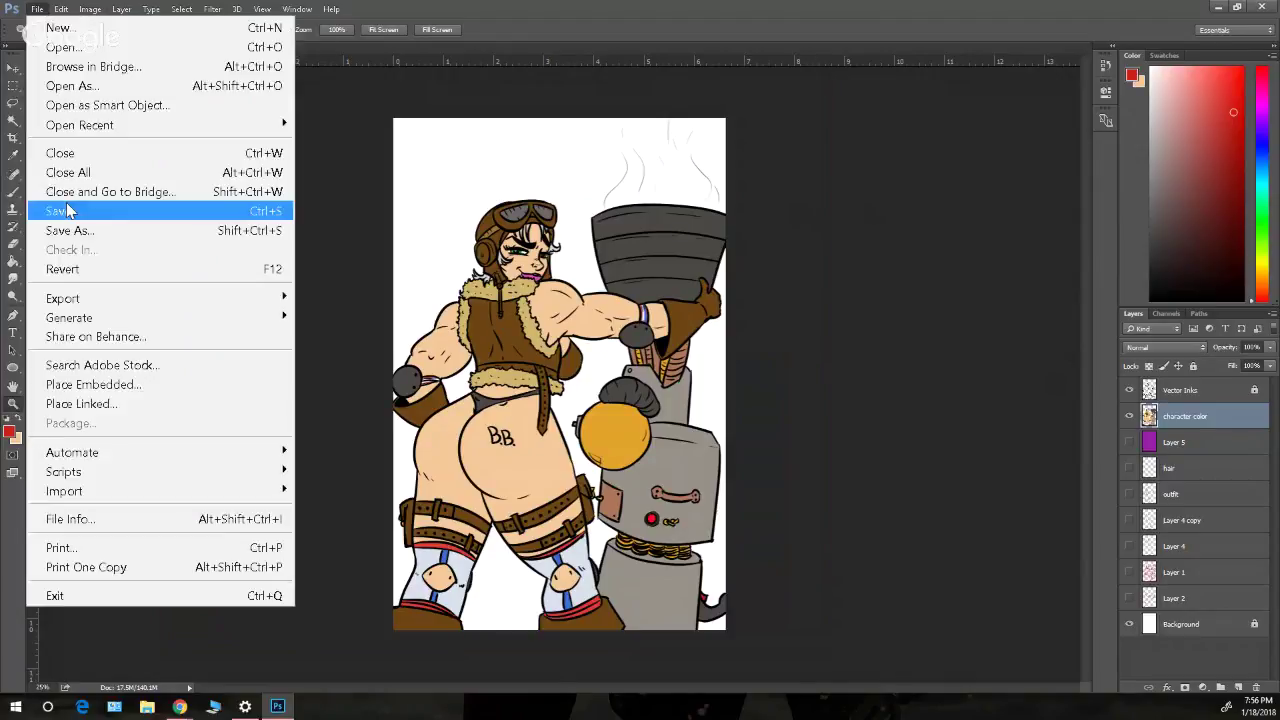
{"action": "left_click", "coordinate": [70, 209]}
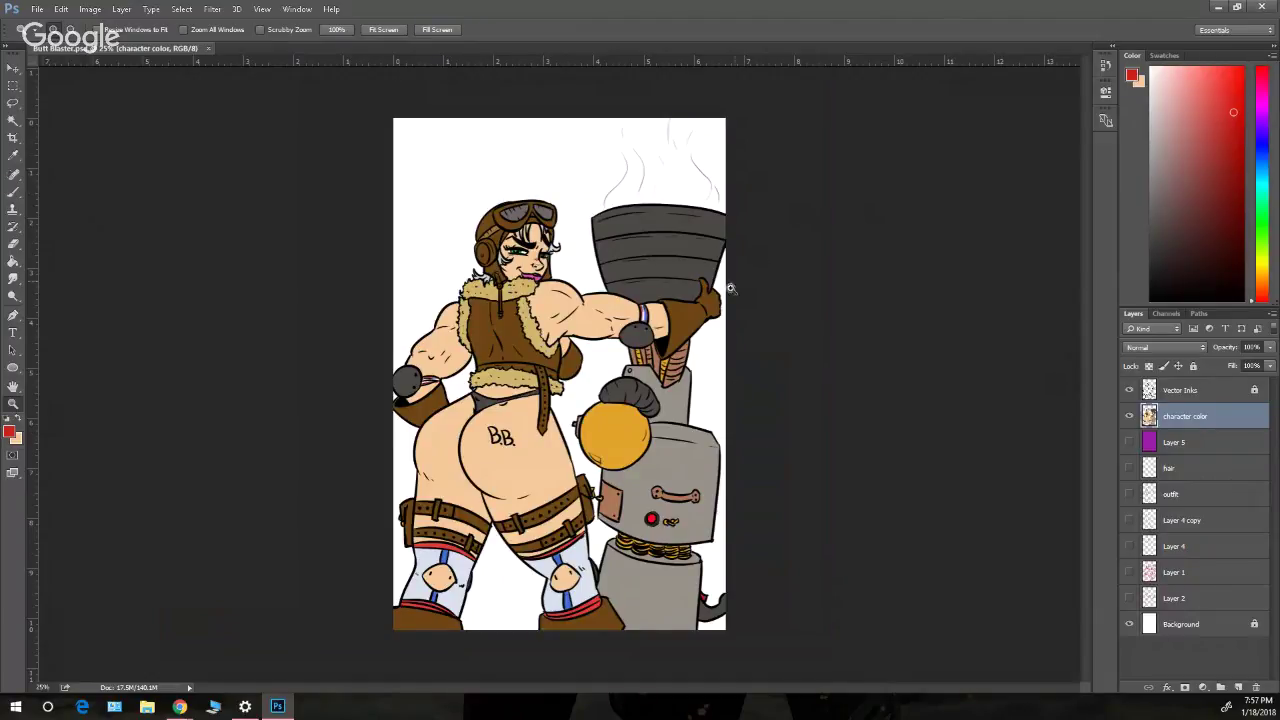
- Sample the copper color and touch up the machine's curved handle and the square plate beside the thigh pouch
{"action": "left_click_drag", "start_coordinate": [724, 590], "coordinate": [745, 598]}
{"action": "left_click", "coordinate": [746, 599]}
{"action": "left_click", "coordinate": [746, 599]}
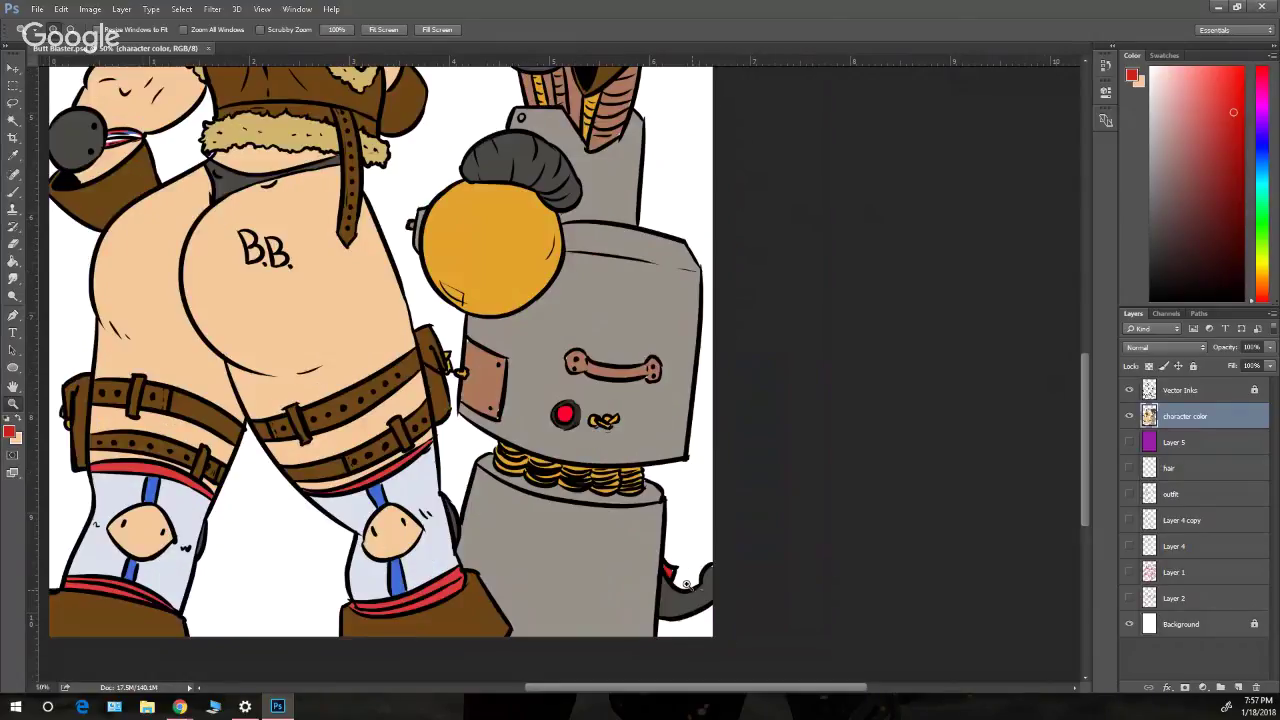
{"action": "left_click", "coordinate": [678, 604]}
{"action": "left_click", "coordinate": [13, 191]}
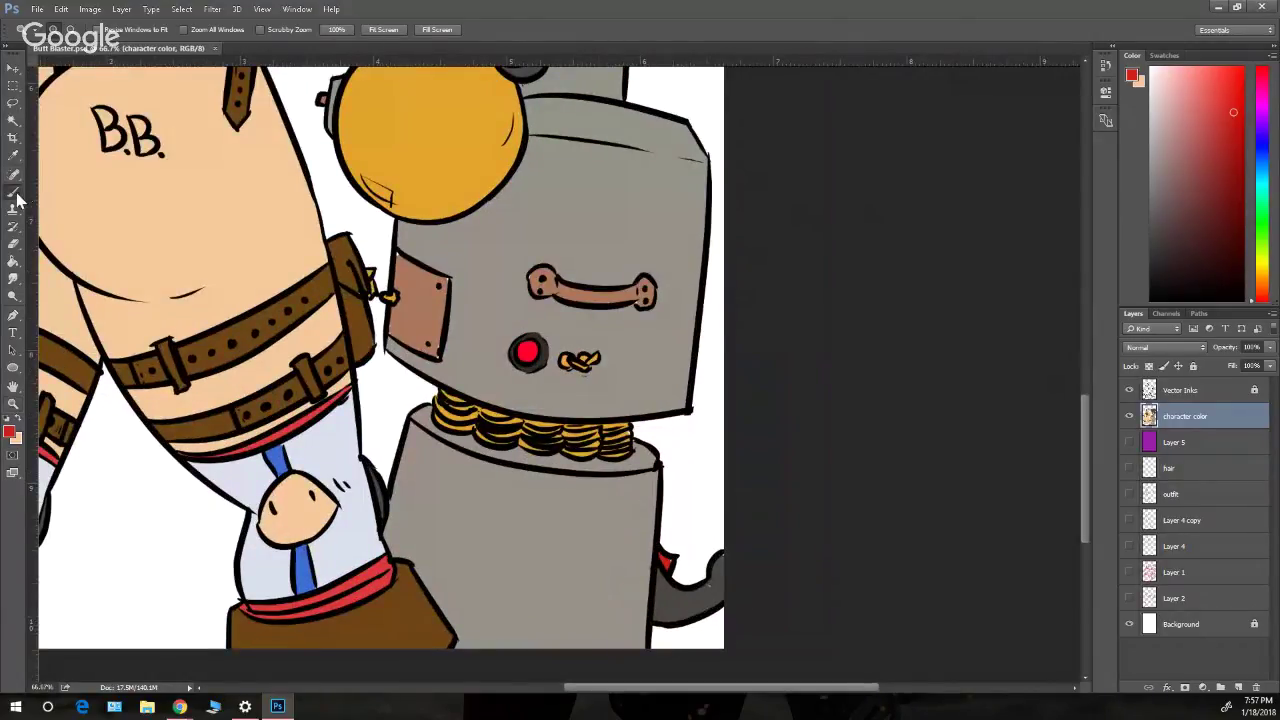
{"action": "left_click", "coordinate": [606, 294], "text": "alt"}
{"action": "left_click_drag", "start_coordinate": [617, 299], "coordinate": [638, 294]}
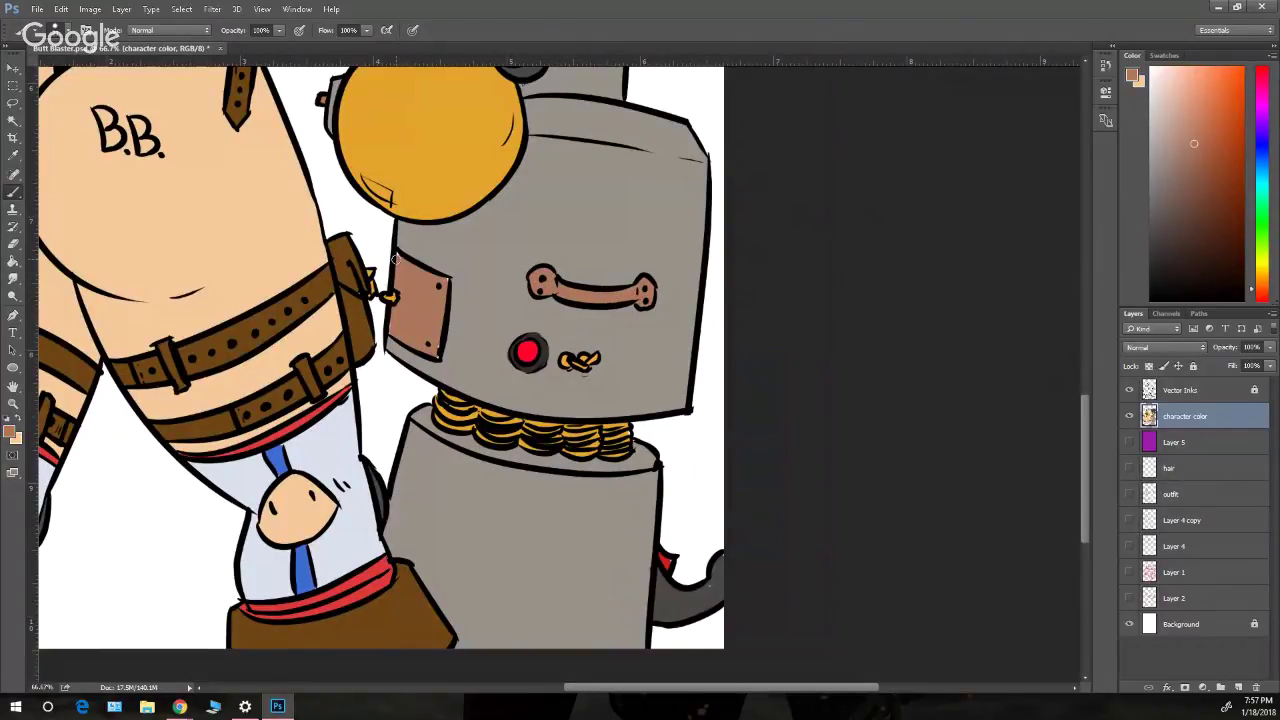
{"action": "left_click", "coordinate": [439, 285]}
- Touch up the lower machine area with sampled strap brown, hose dark gray, connector red, coil yellow-orange and body gray
{"action": "left_click", "coordinate": [364, 290], "text": "alt"}
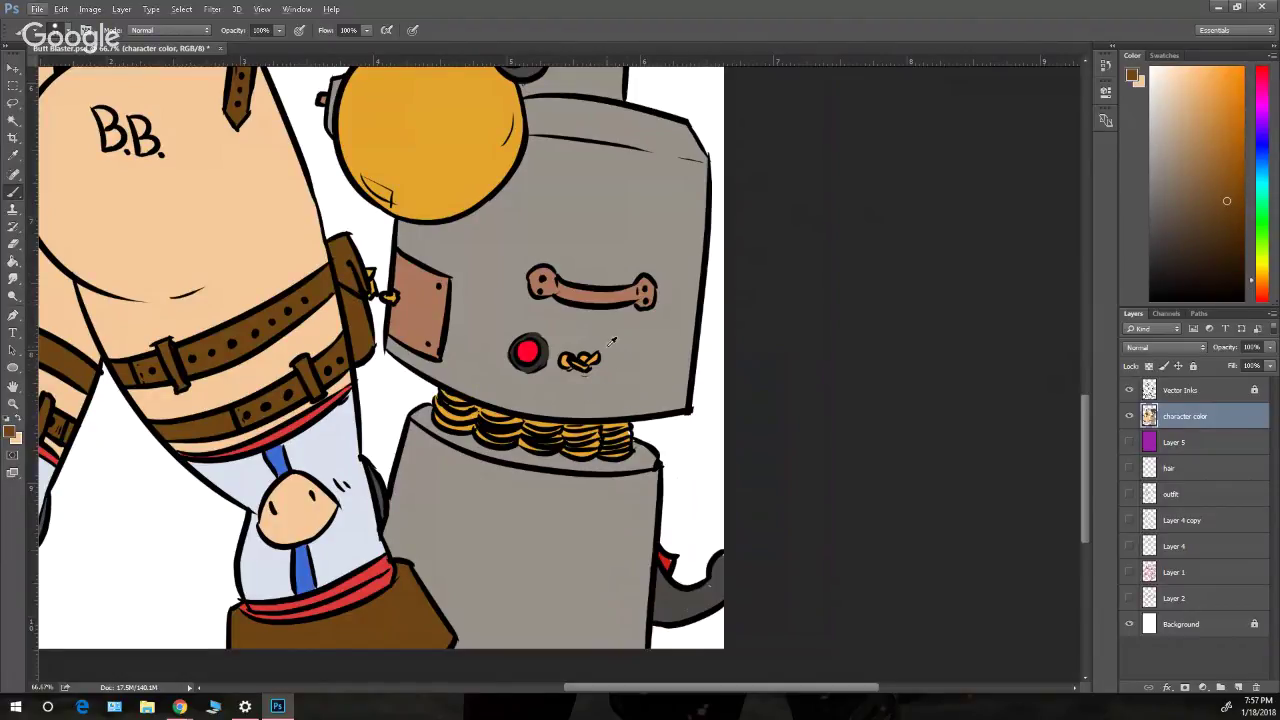
{"action": "left_click", "coordinate": [698, 605], "text": "alt"}
{"action": "left_click", "coordinate": [667, 562], "text": "alt"}
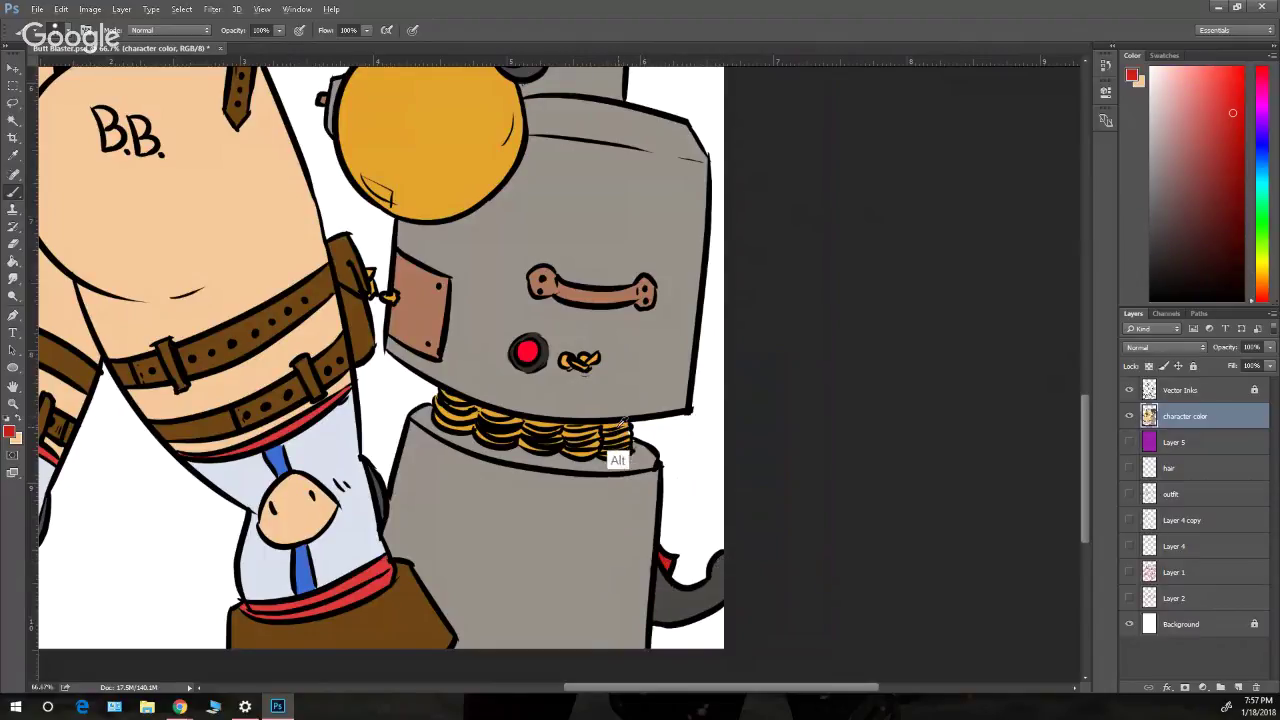
{"action": "left_click", "coordinate": [577, 428], "text": "alt"}
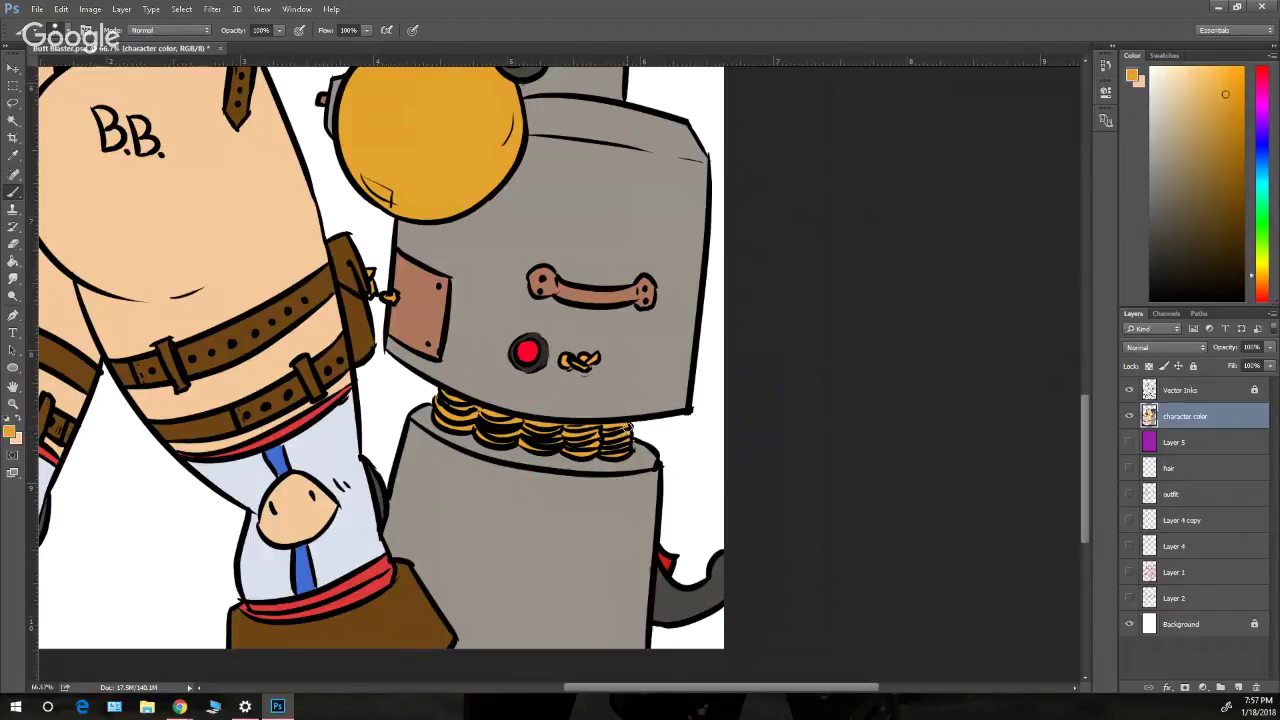
{"action": "left_click", "coordinate": [644, 491], "text": "alt"}
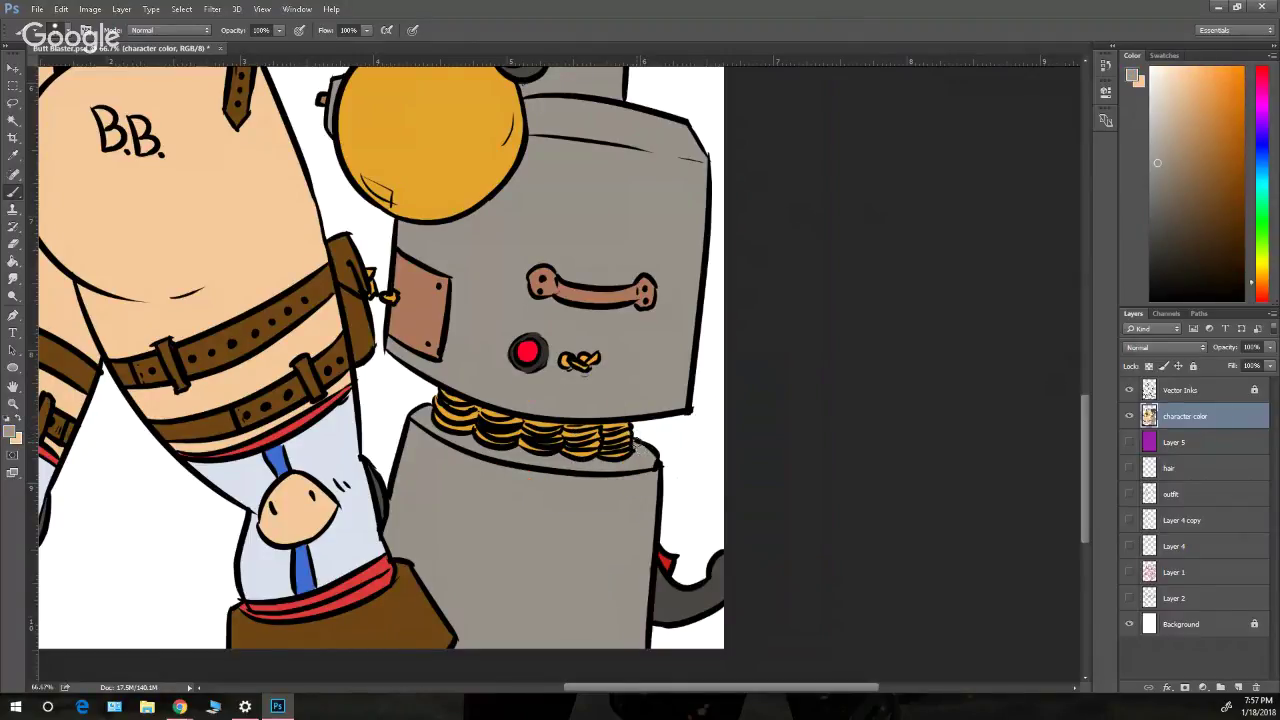
{"action": "left_click", "coordinate": [536, 450], "text": "alt"}
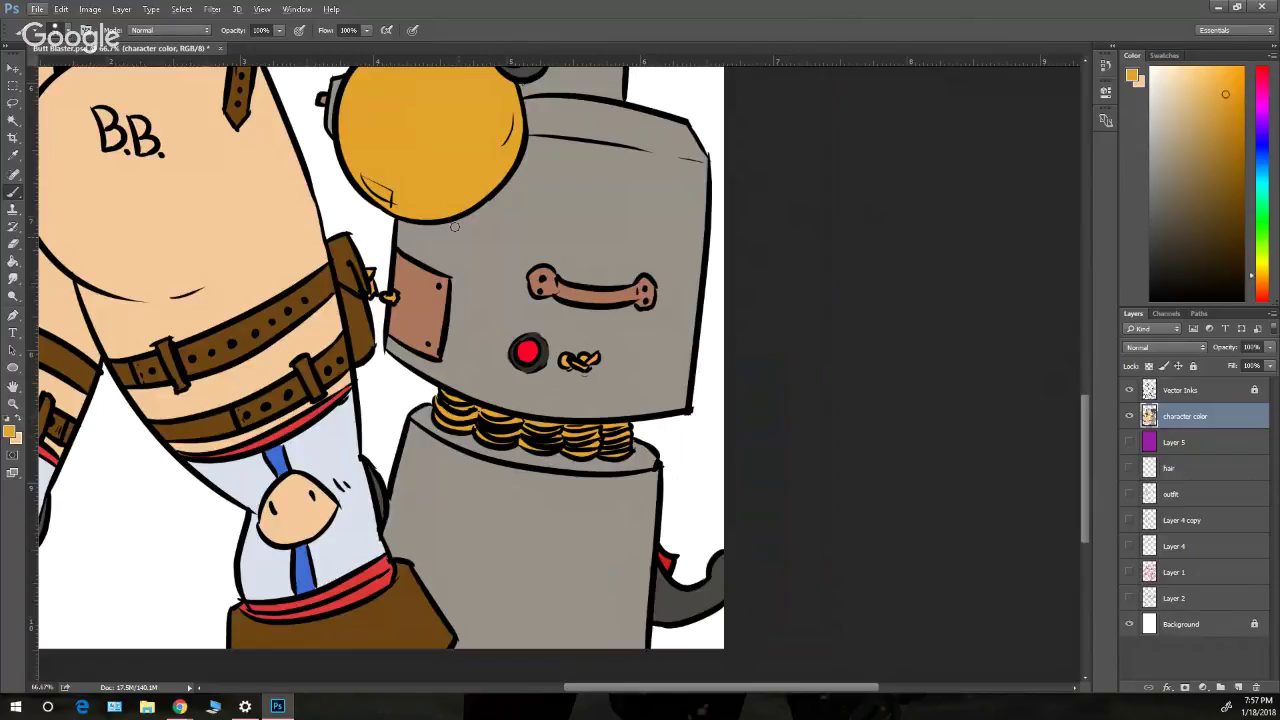
- Touch up the pipes below the raised glove in sampled copper and the large funnel in its dark gray
{"action": "key", "text": "z"}
{"action": "key", "text": "alt"}
{"action": "left_click", "coordinate": [514, 257], "text": "alt"}
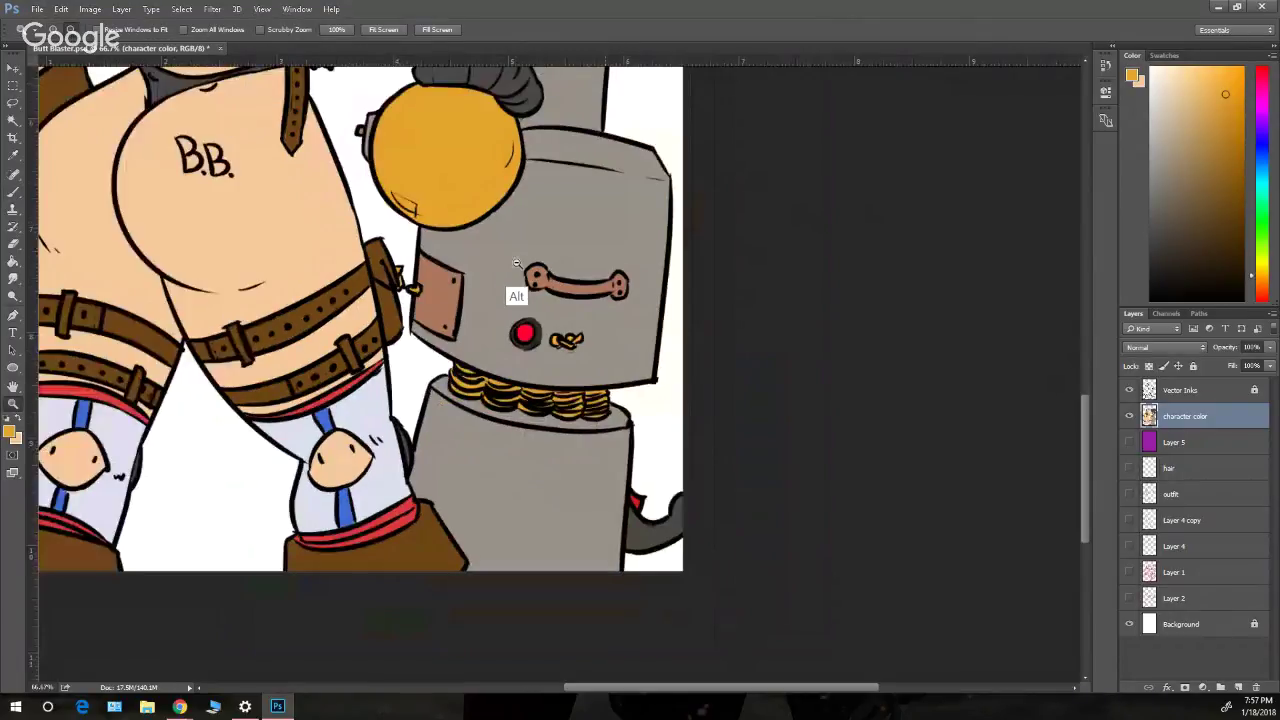
{"action": "left_click", "coordinate": [514, 257], "text": "alt"}
{"action": "left_click_drag", "start_coordinate": [1086, 421], "coordinate": [1086, 325]}
{"action": "left_click", "coordinate": [566, 296]}
{"action": "left_click", "coordinate": [587, 317]}
{"action": "left_click", "coordinate": [13, 191]}
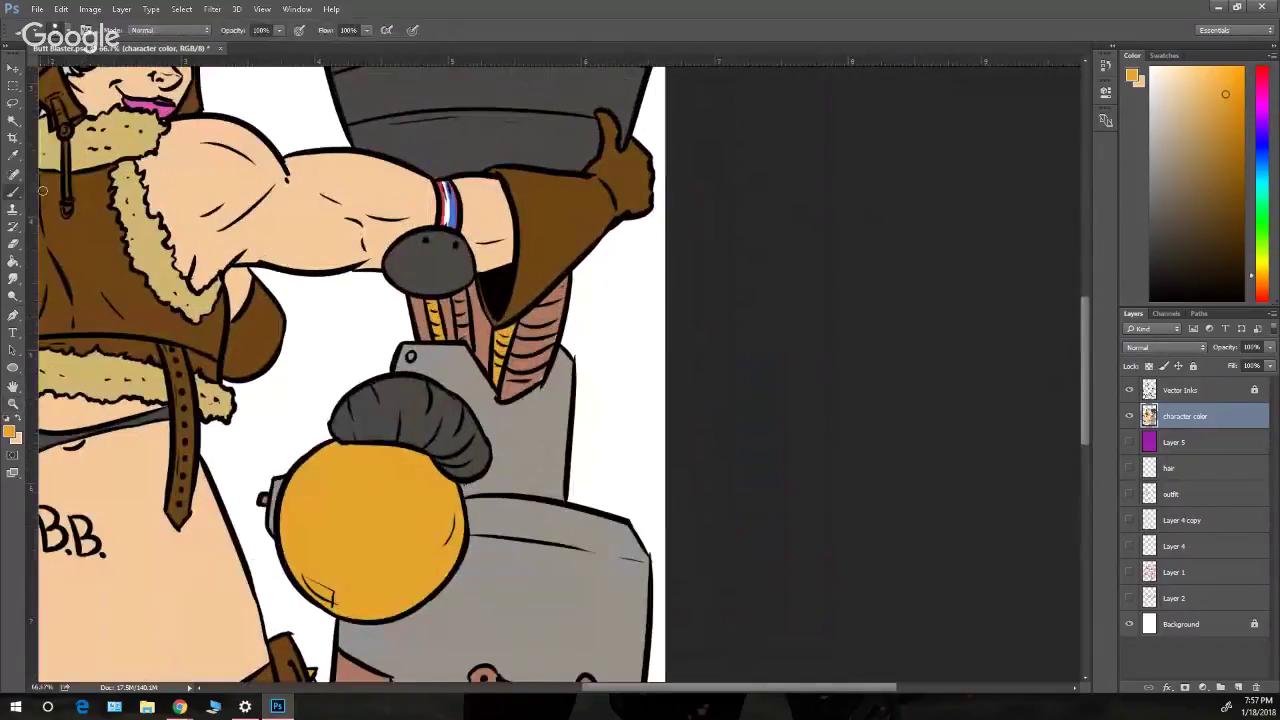
{"action": "left_click", "coordinate": [525, 386], "text": "alt"}
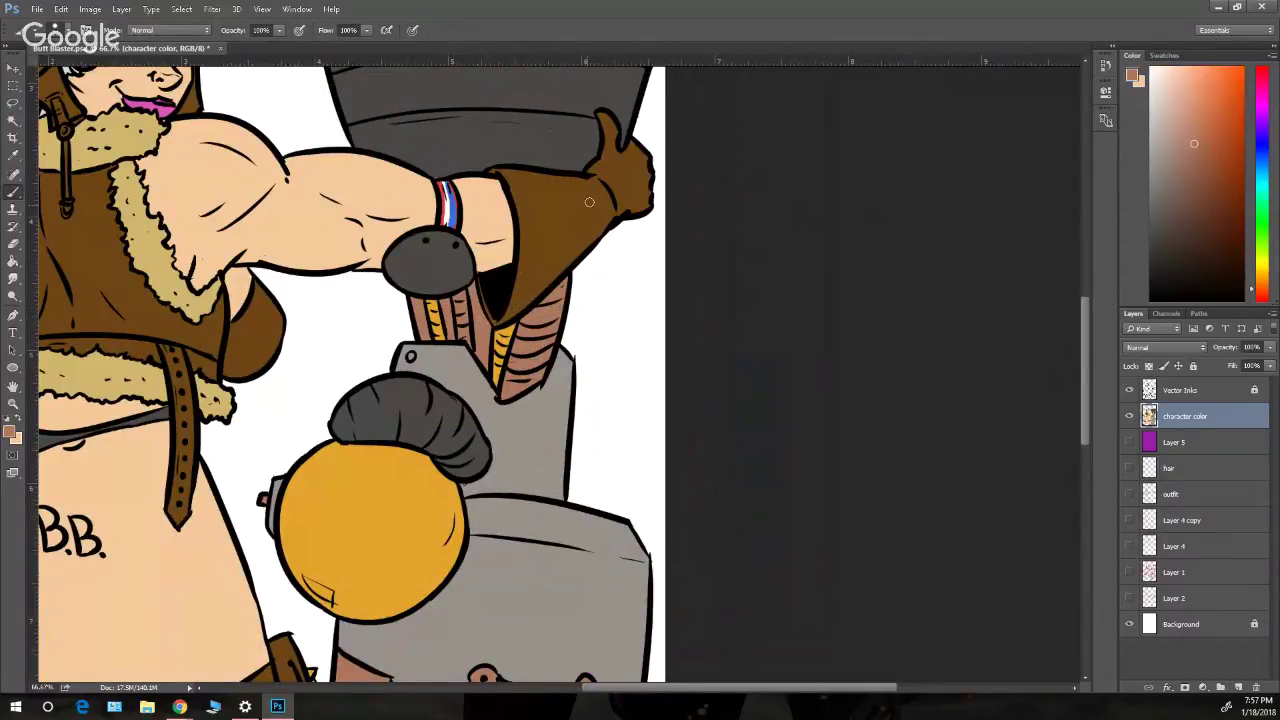
{"action": "left_click", "coordinate": [435, 173], "text": "alt"}
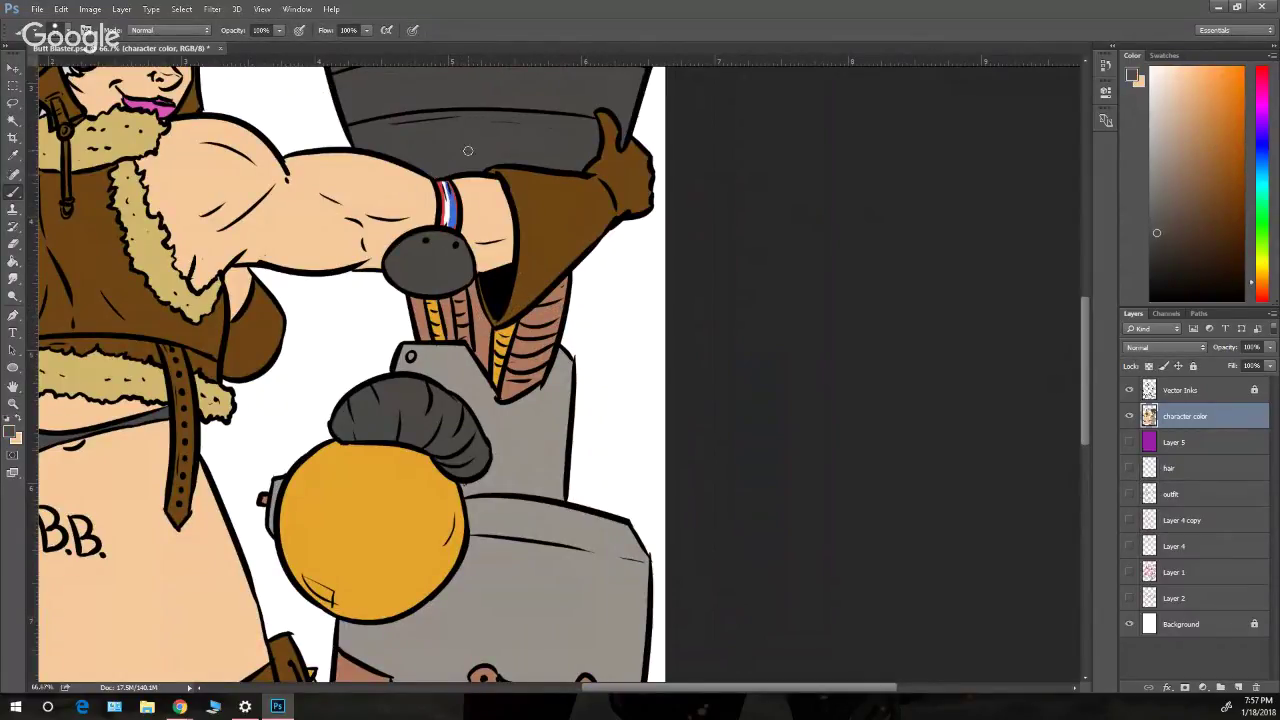
{"action": "left_click_drag", "start_coordinate": [1086, 390], "coordinate": [1084, 335]}
- Sample the ball's yellow-orange and brush it over the small round fastener on the jacket's collar strap
{"action": "key", "text": "z"}
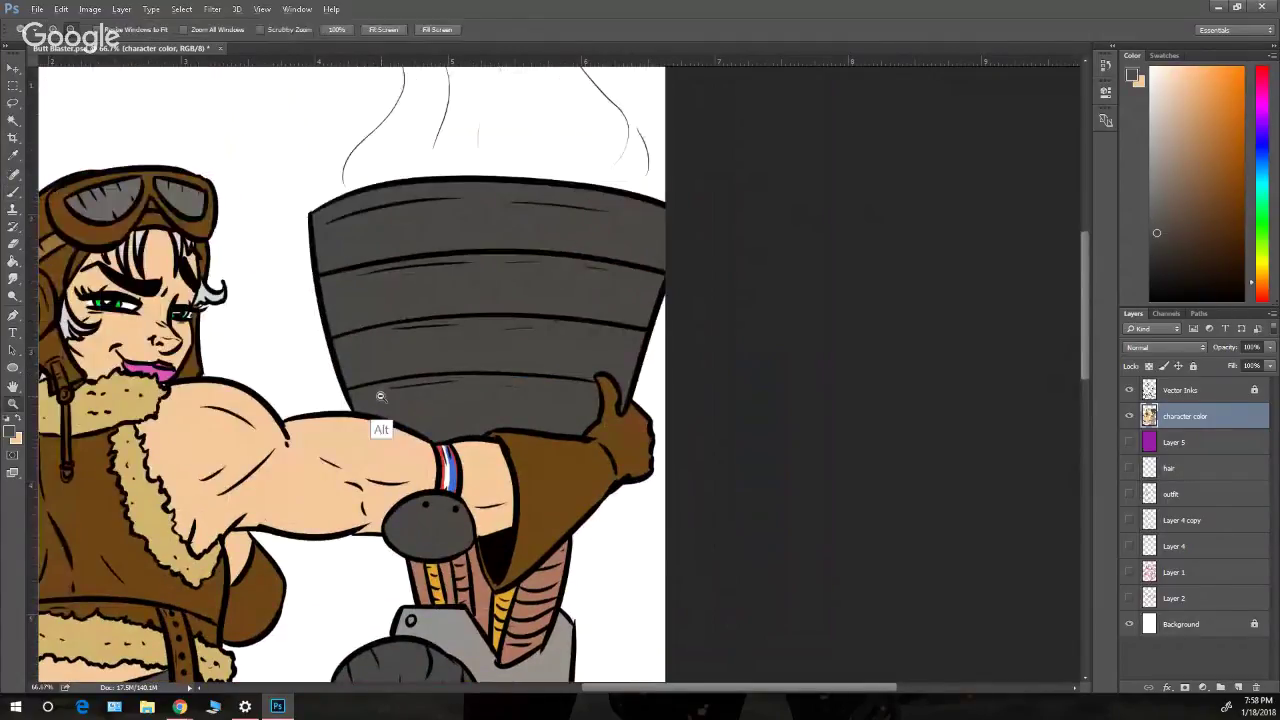
{"action": "left_click", "coordinate": [396, 413], "text": "alt"}
{"action": "left_click", "coordinate": [396, 413], "text": "alt"}
{"action": "left_click", "coordinate": [315, 449]}
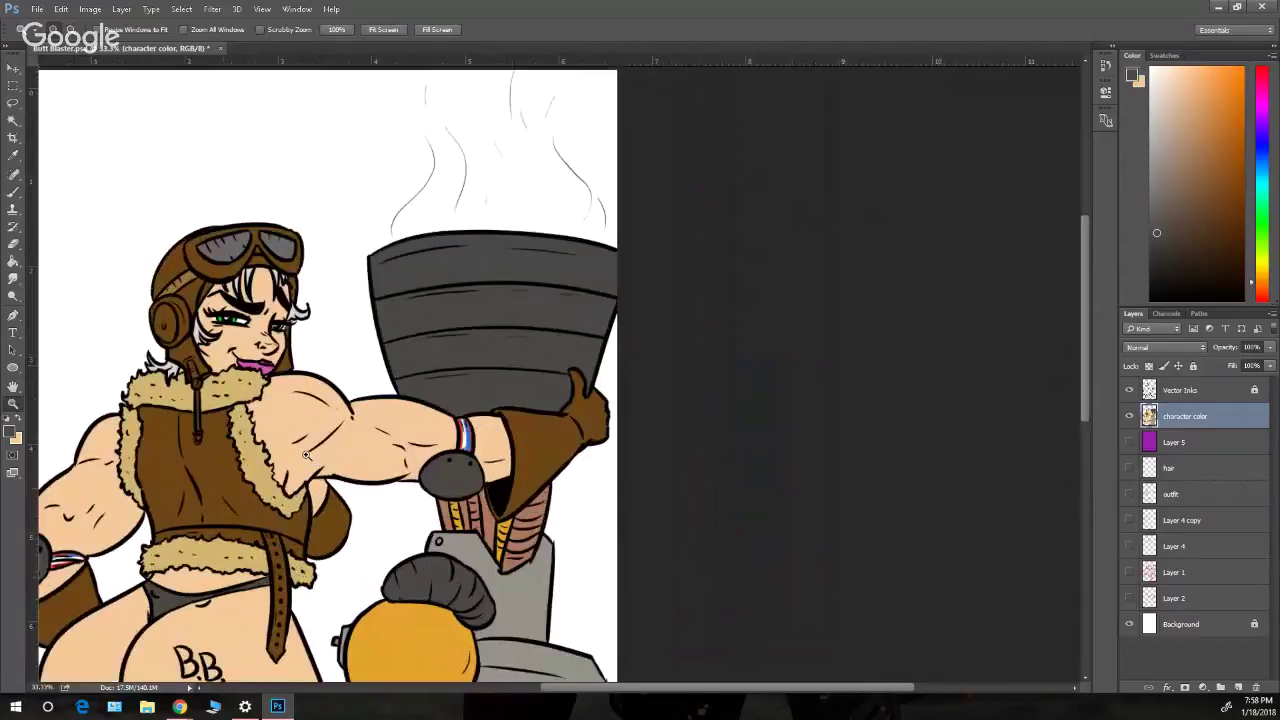
{"action": "left_click", "coordinate": [13, 191]}
{"action": "left_click", "coordinate": [399, 640], "text": "alt"}
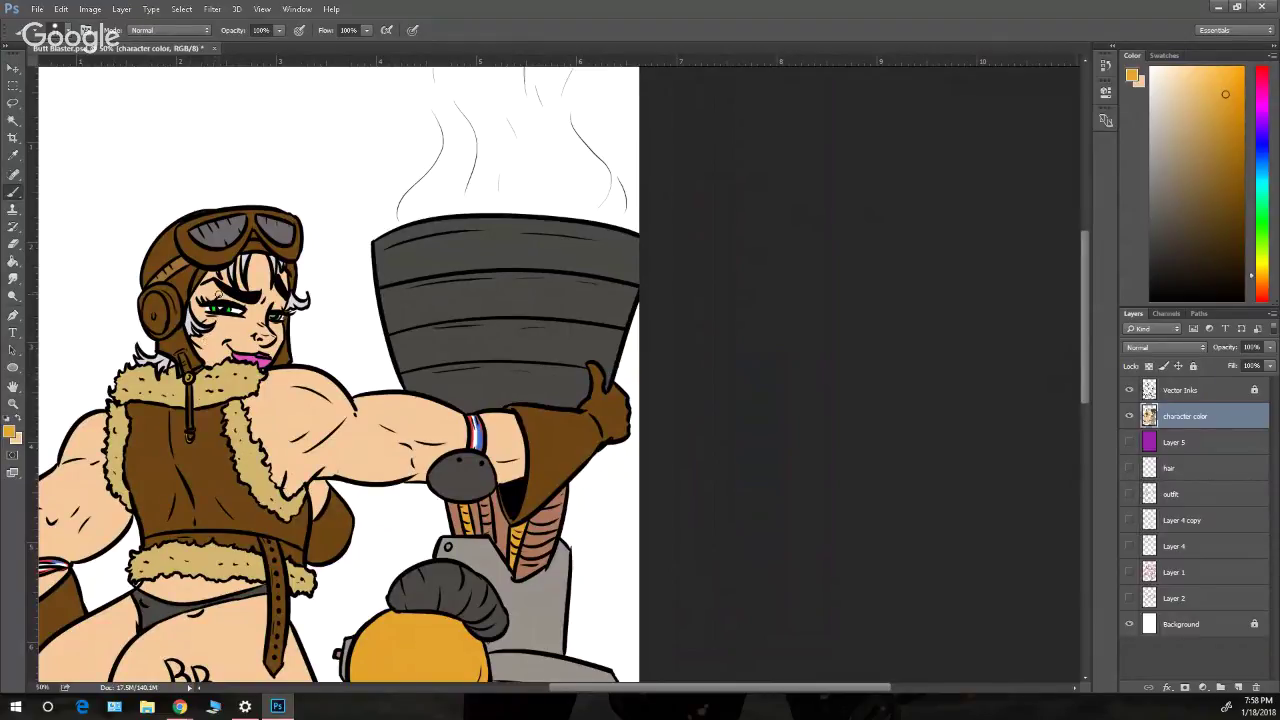
- Examine the flat colors on the face, hair and collar up close, and check the whole drawing
{"action": "key", "text": "z"}
{"action": "left_click", "coordinate": [306, 305], "text": "alt"}
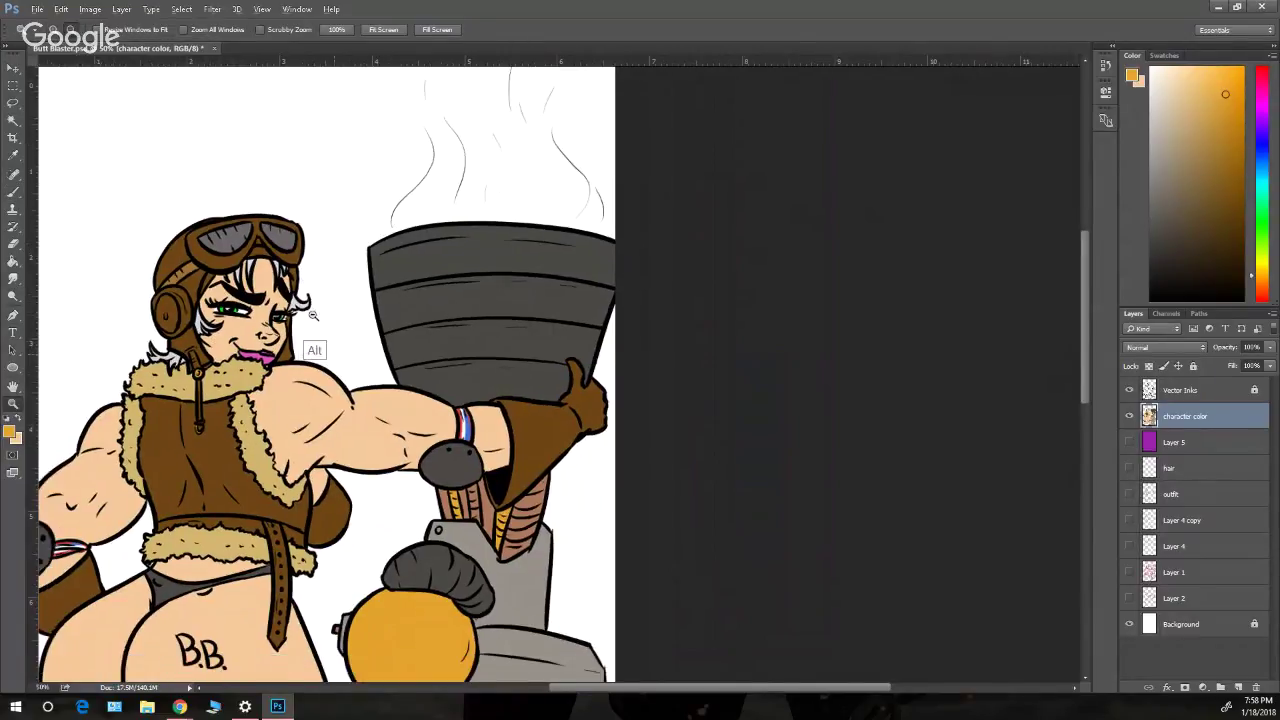
{"action": "left_click", "coordinate": [306, 305]}
{"action": "left_click", "coordinate": [305, 305]}
{"action": "left_click", "coordinate": [303, 315]}
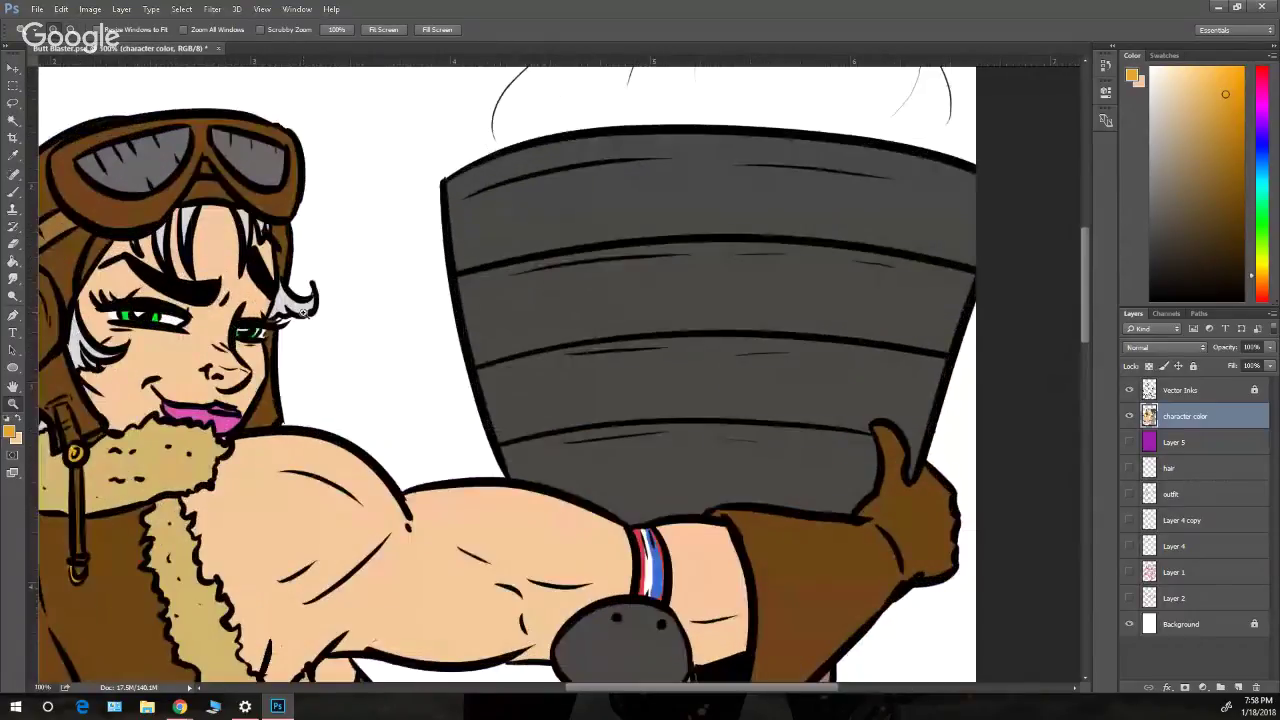
{"action": "left_click", "coordinate": [310, 333], "text": "alt"}
{"action": "left_click", "coordinate": [310, 333], "text": "alt"}
{"action": "left_click", "coordinate": [312, 335], "text": "alt"}
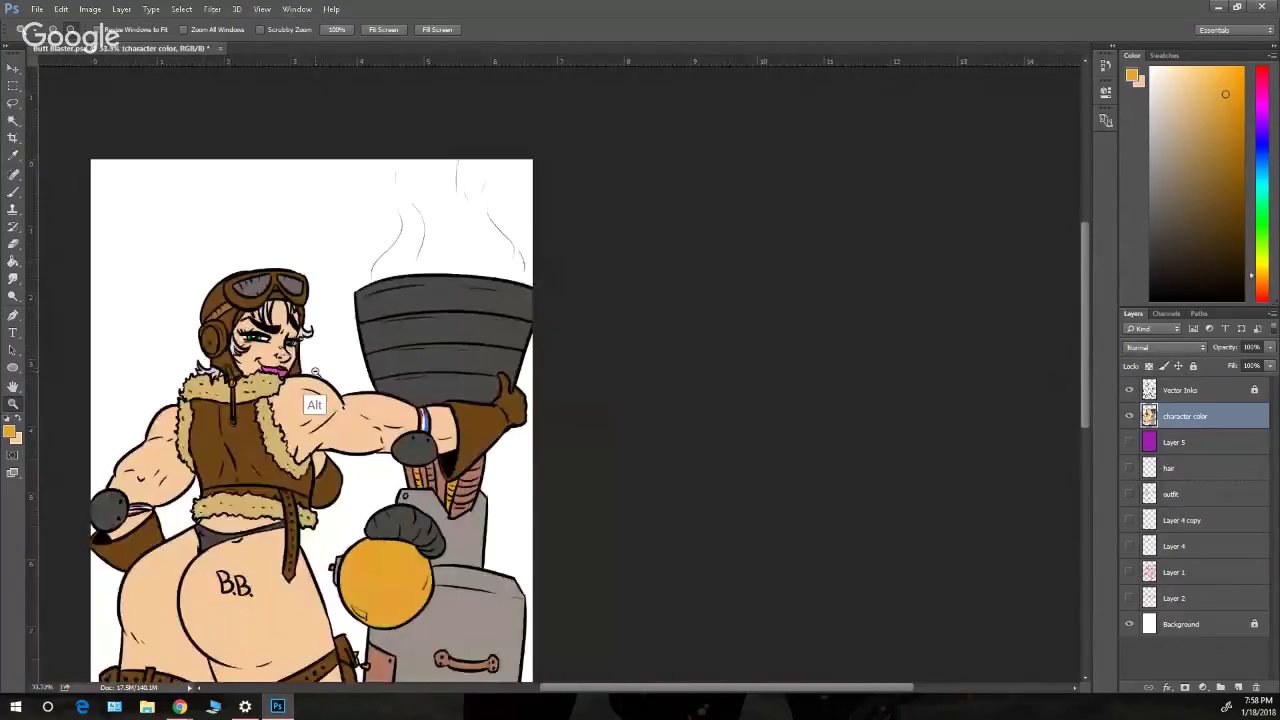
{"action": "left_click", "coordinate": [314, 337], "text": "alt"}
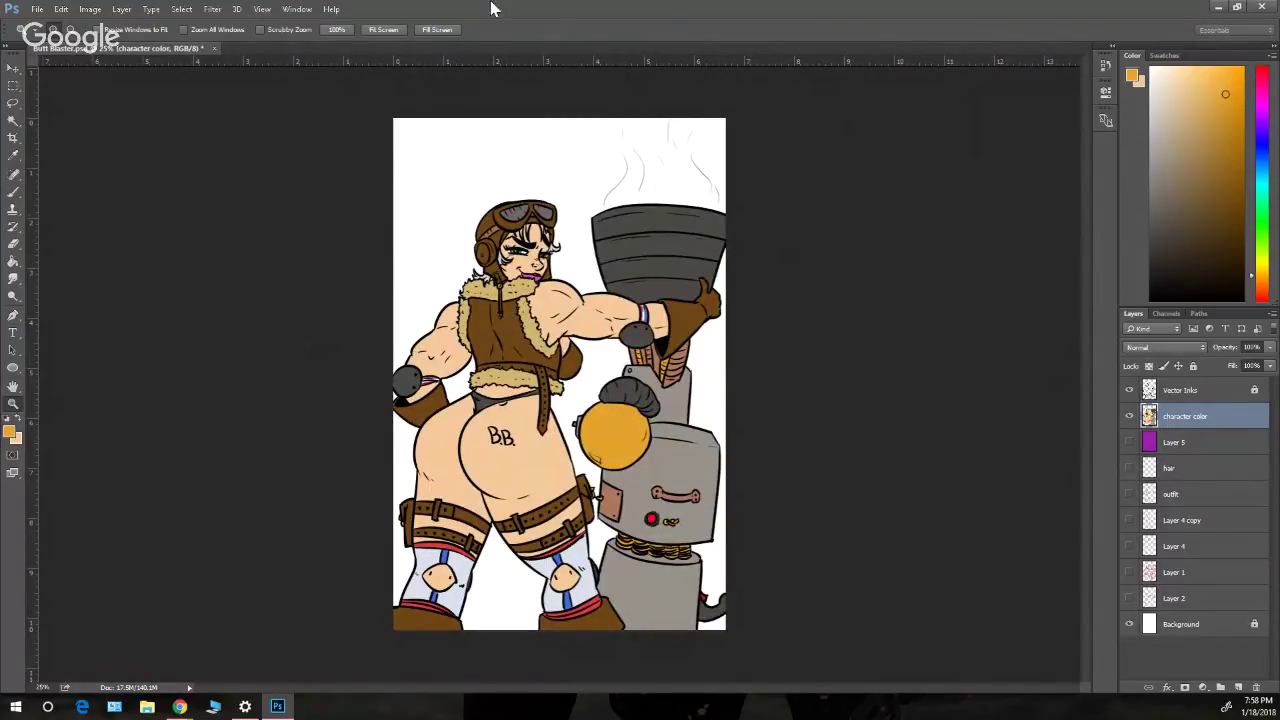
- Save the touched-up flat-color document
{"action": "left_click", "coordinate": [37, 9]}
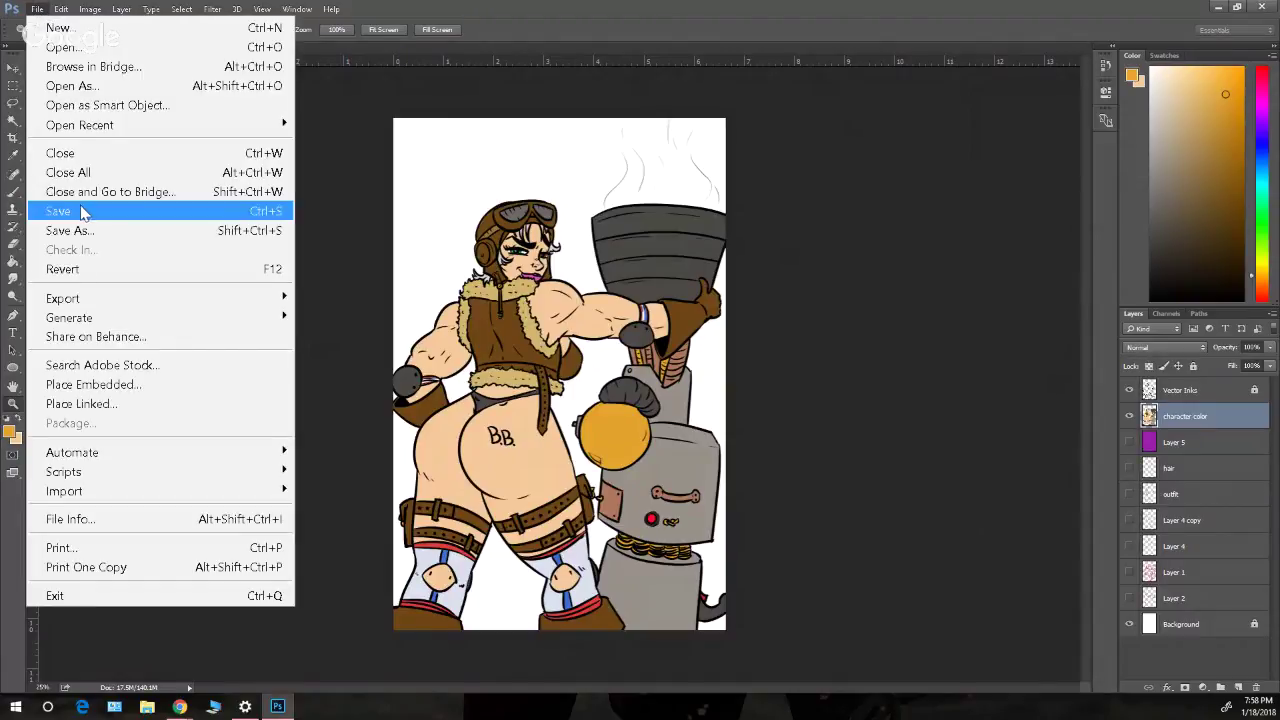
{"action": "left_click", "coordinate": [82, 212]}
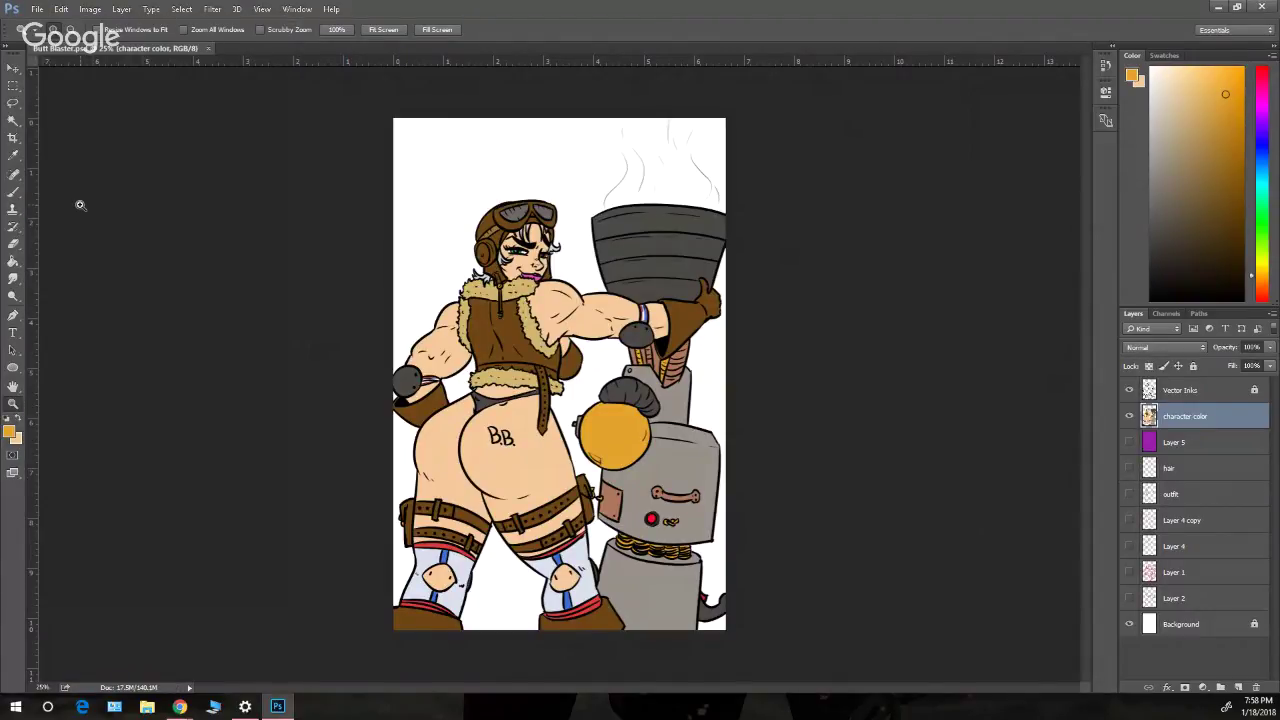